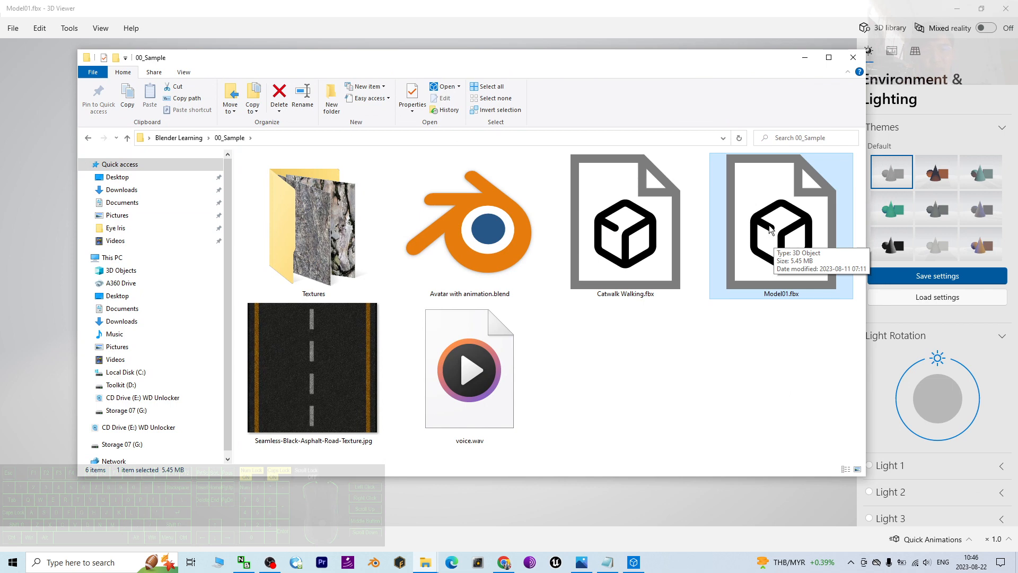
# Step: Switch to the Notes.txt file in Notepad and read the Prerequisite section about the previous 3D avatar tutorial and its link
pyautogui.click(607, 564)
pyautogui.scroll(1, 674, 223)
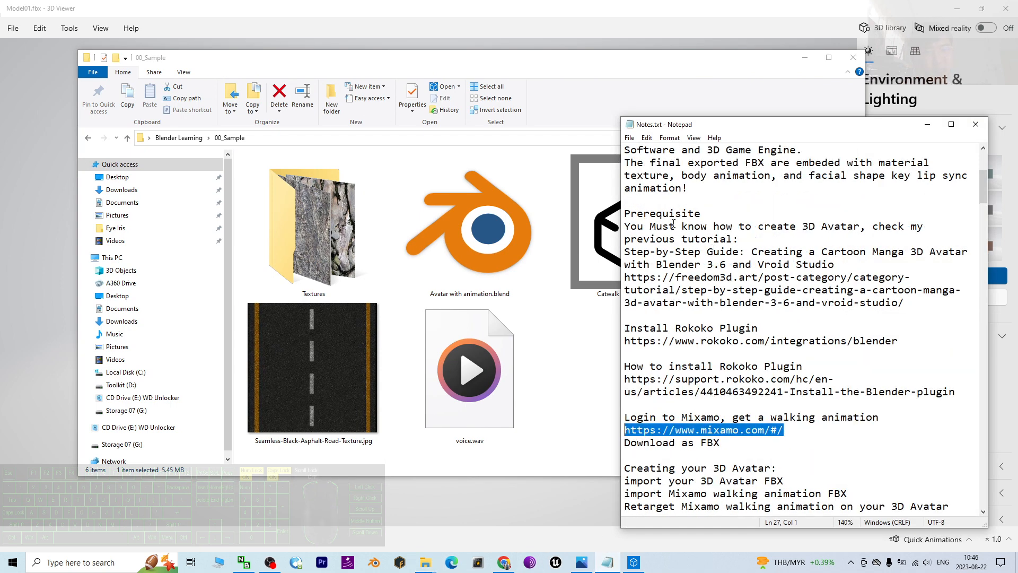
pyautogui.doubleClick(627, 214)
pyautogui.moveTo(669, 226); pyautogui.dragTo(855, 225)
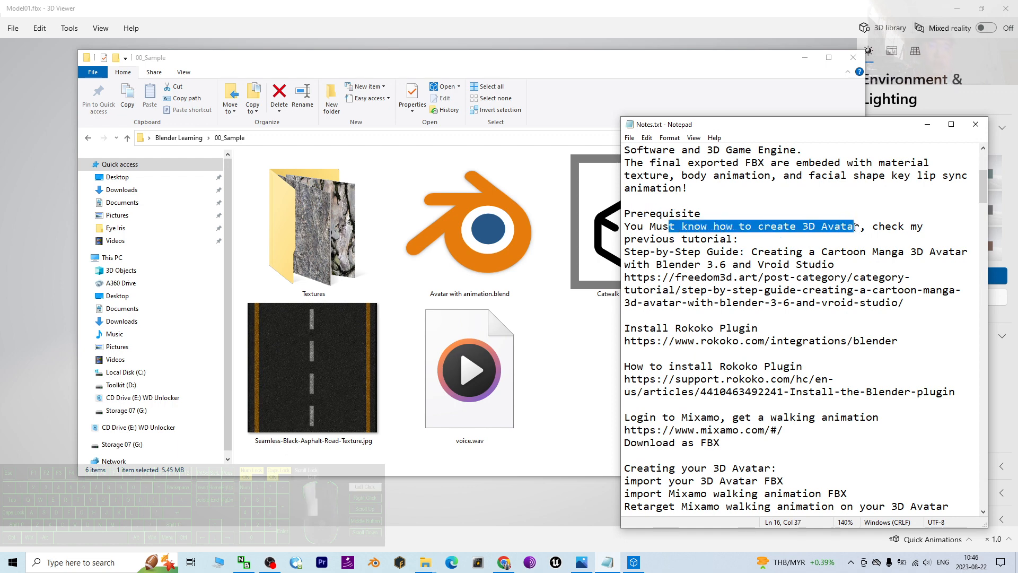
pyautogui.moveTo(871, 228); pyautogui.dragTo(734, 240)
pyautogui.moveTo(626, 251); pyautogui.dragTo(854, 277)
pyautogui.moveTo(929, 280); pyautogui.dragTo(912, 303)
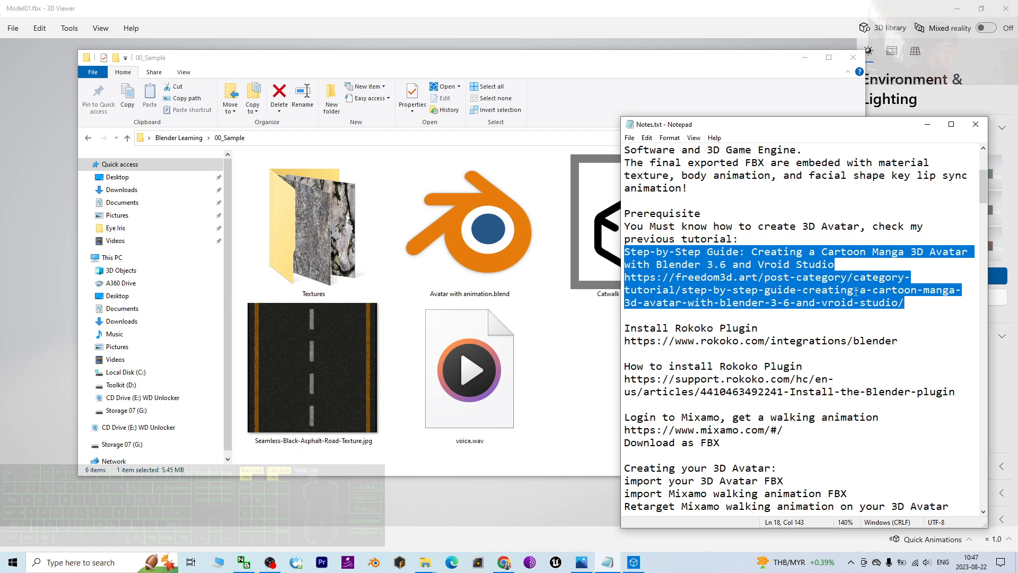
pyautogui.click(706, 258)
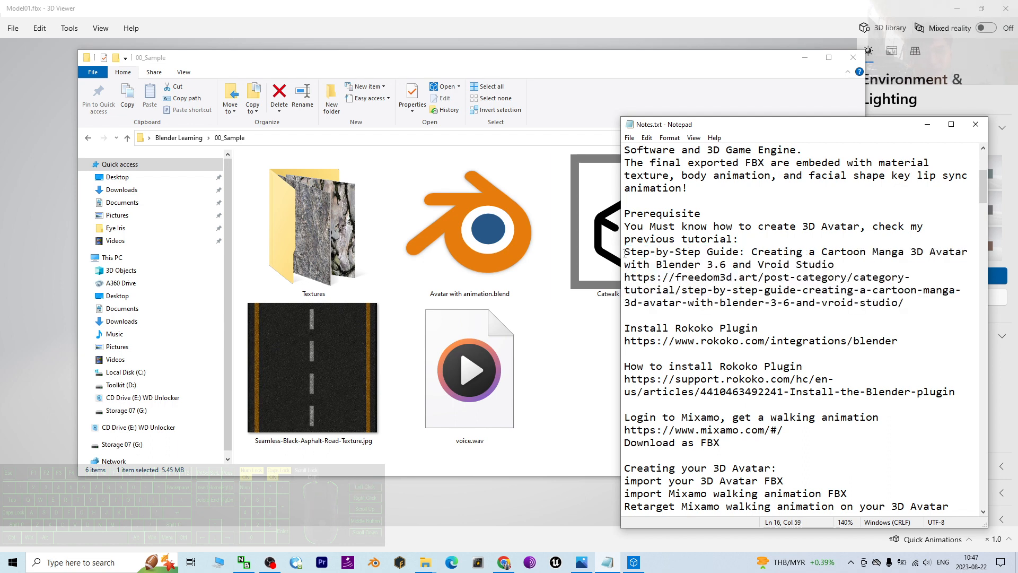
pyautogui.moveTo(625, 252); pyautogui.dragTo(913, 300)
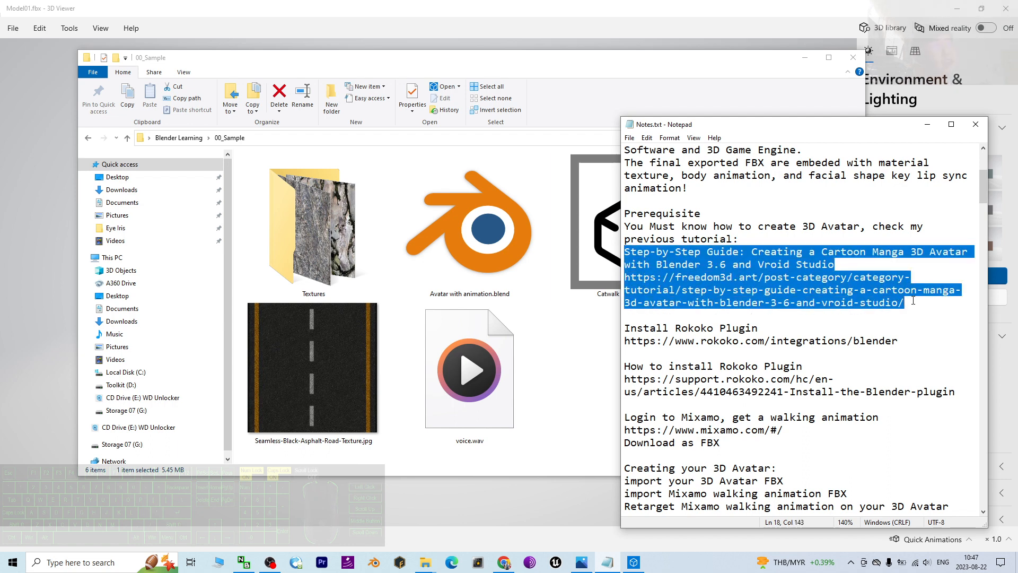
pyautogui.moveTo(770, 226); pyautogui.dragTo(847, 227)
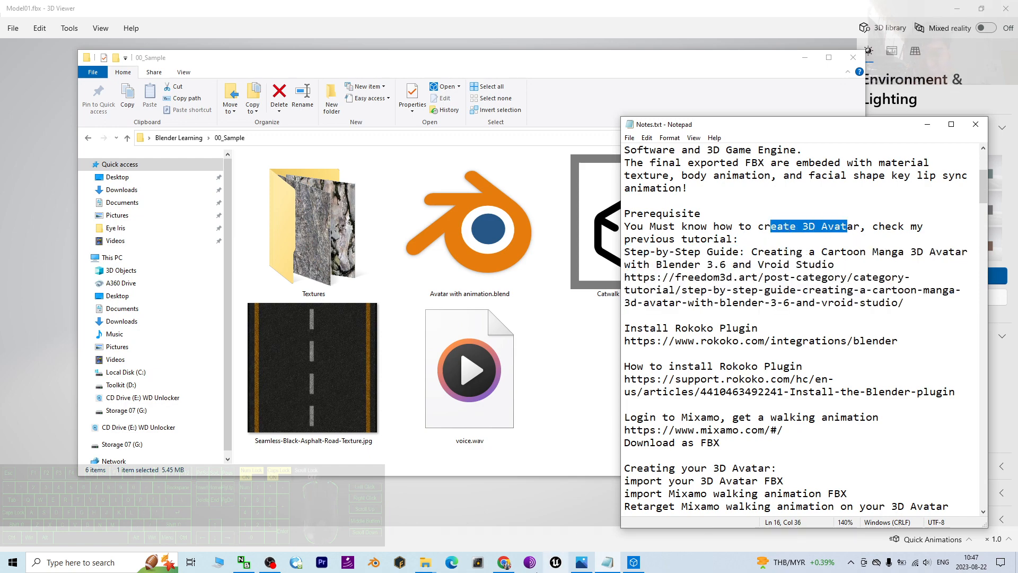
# Step: Switch to Chrome and look through the freedom3d.art guide on creating a Cartoon Manga 3D Avatar, collapsing the banner ad
pyautogui.click(506, 563)
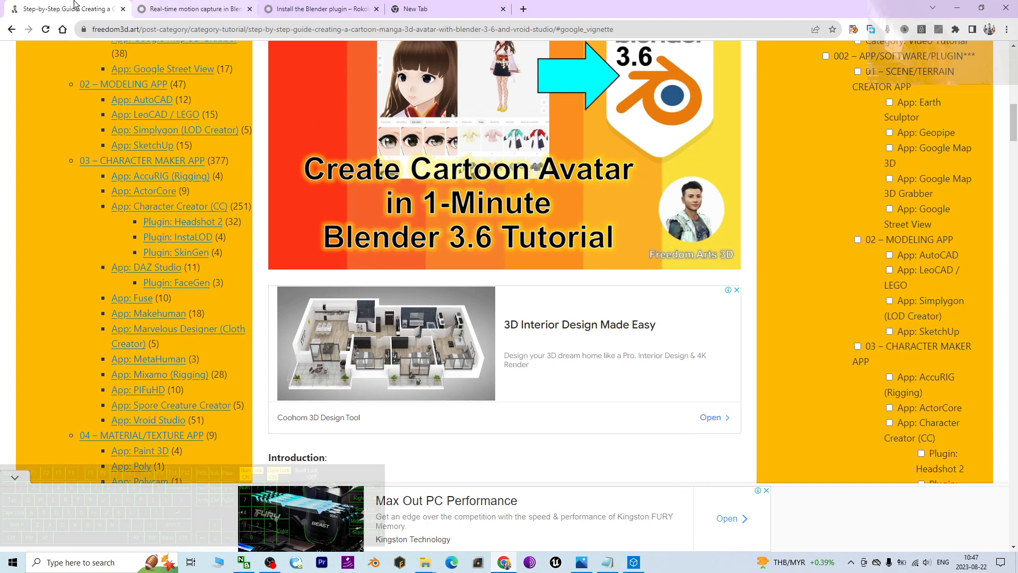
pyautogui.scroll(10, 661, 368)
pyautogui.scroll(-8, 661, 368)
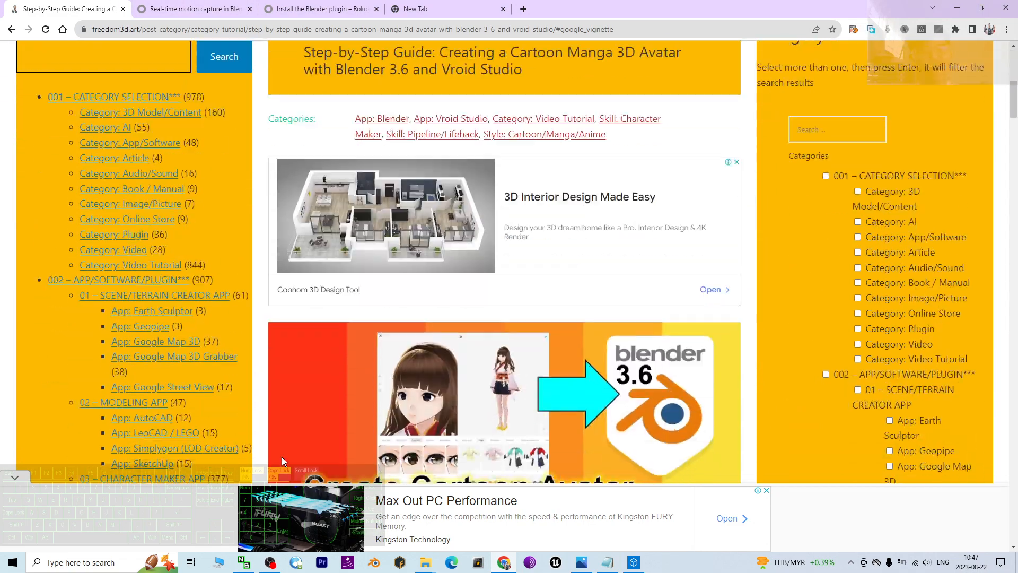
pyautogui.click(22, 481)
pyautogui.scroll(3, 567, 305)
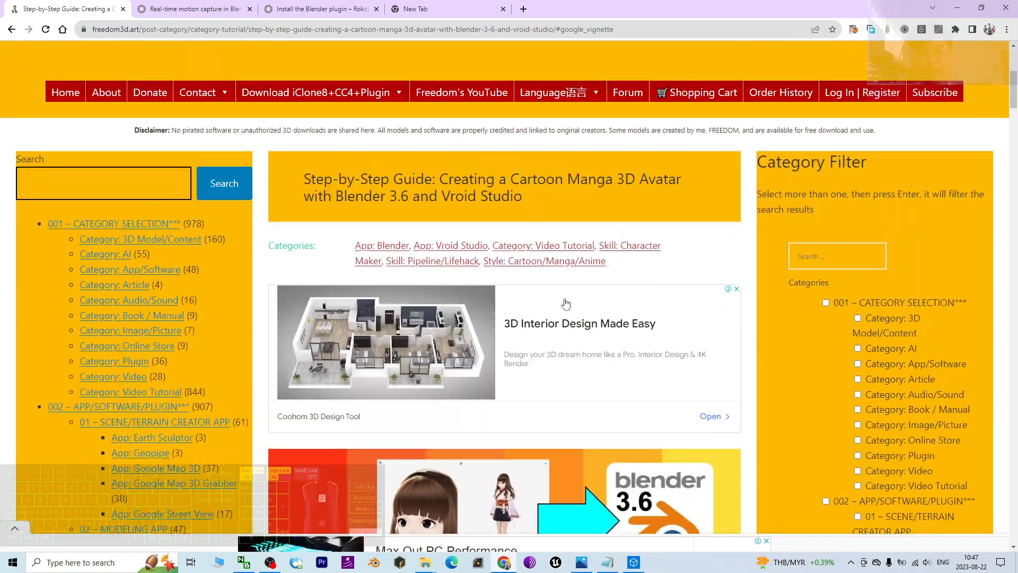
pyautogui.scroll(-5, 530, 313)
pyautogui.scroll(-1, 530, 324)
pyautogui.scroll(-1, 589, 329)
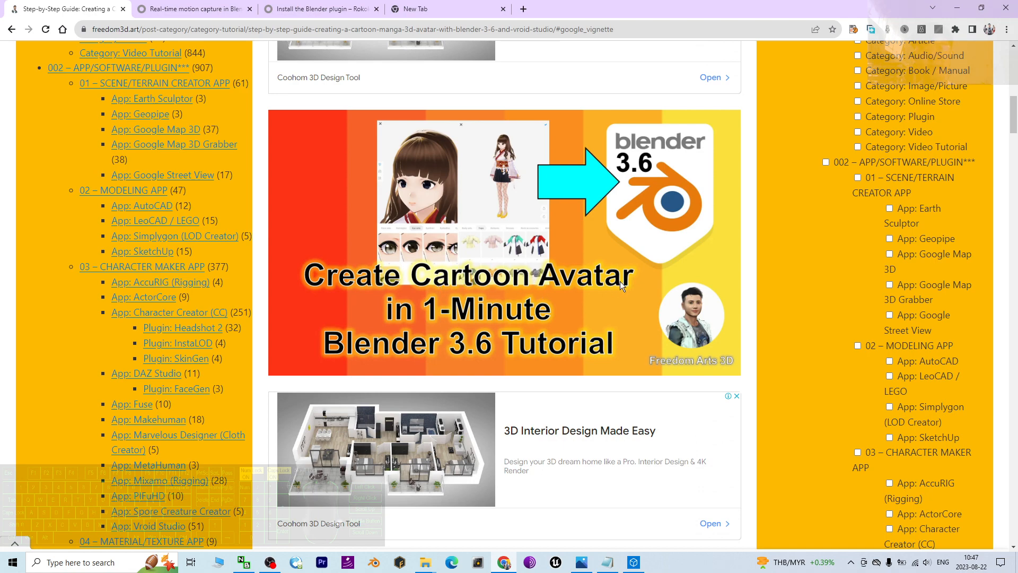
pyautogui.scroll(-3, 611, 287)
pyautogui.scroll(3, 606, 292)
pyautogui.scroll(1, 555, 305)
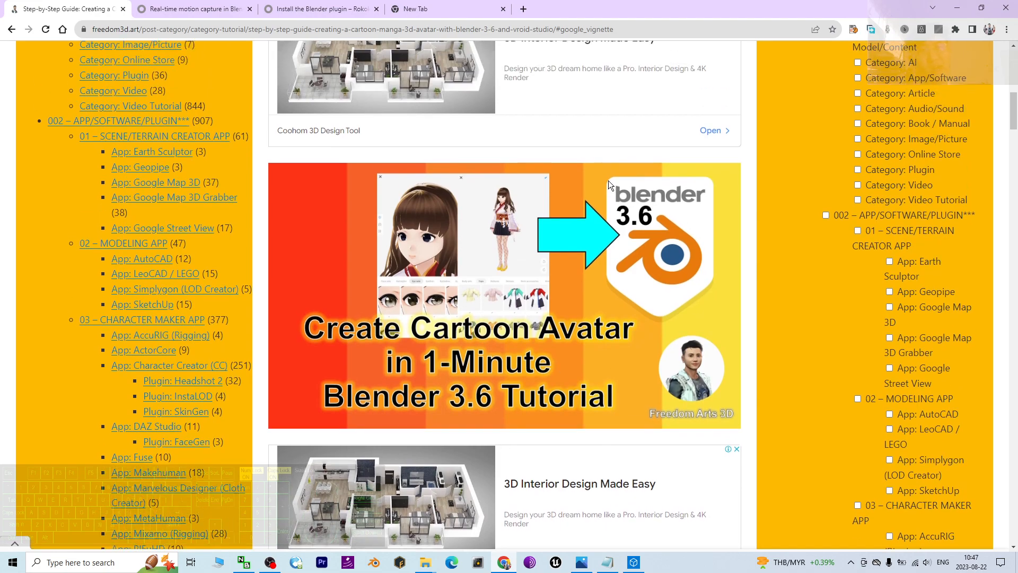
pyautogui.scroll(-12, 709, 309)
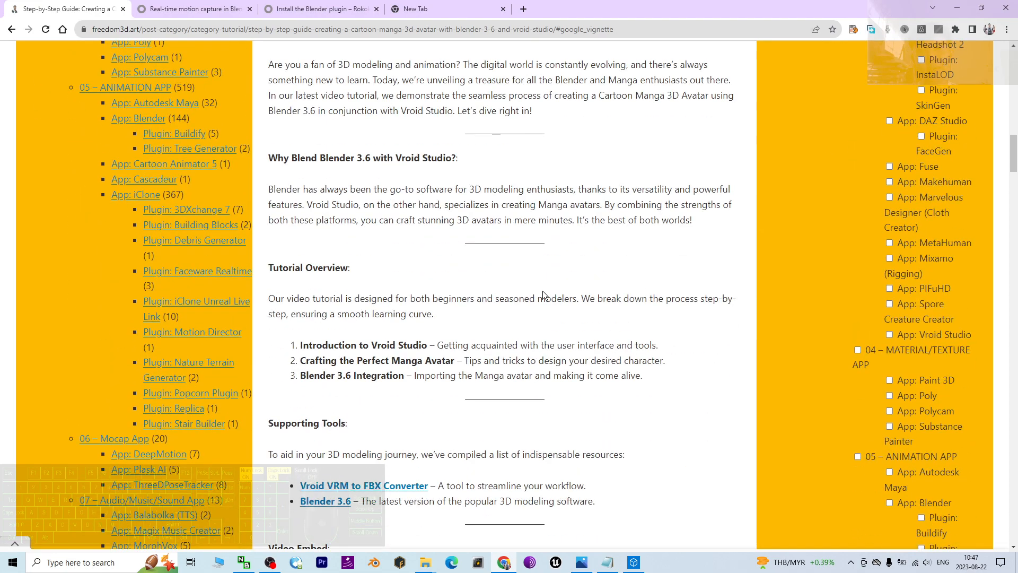
pyautogui.scroll(12, 543, 291)
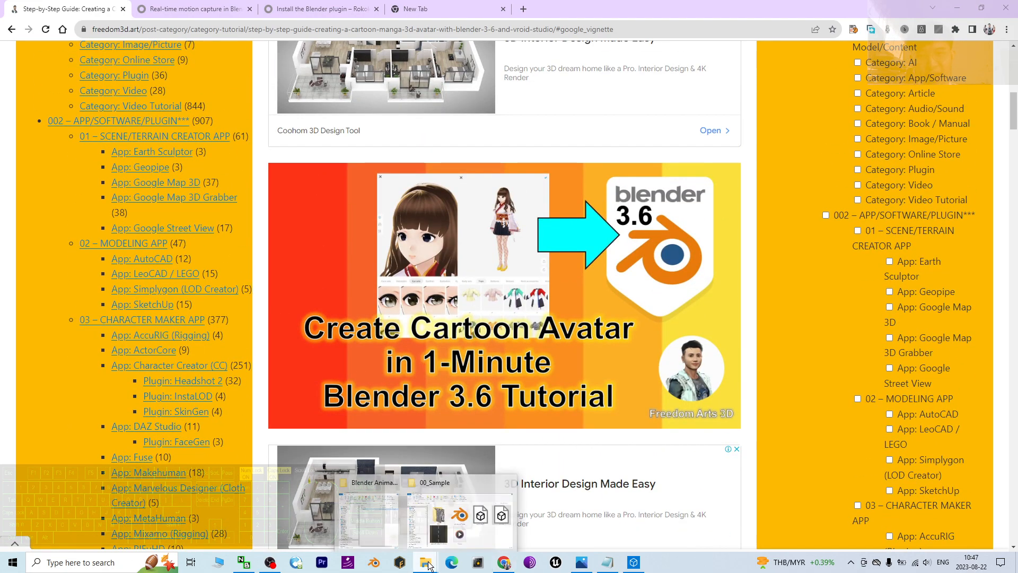
# Step: Open Model01.fbx from the 00_Sample folder in 3D Viewer
pyautogui.click(462, 516)
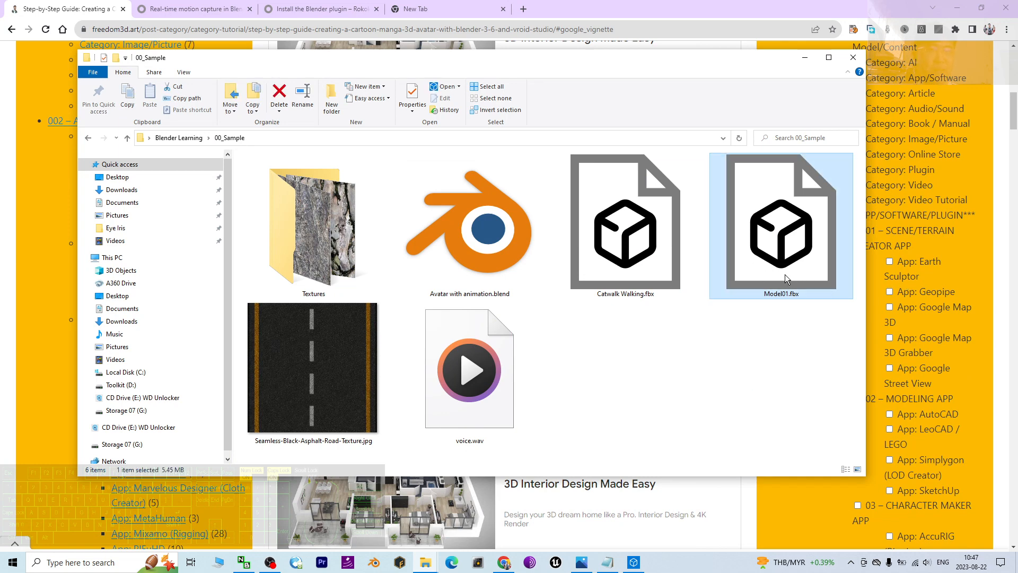
pyautogui.doubleClick(768, 252)
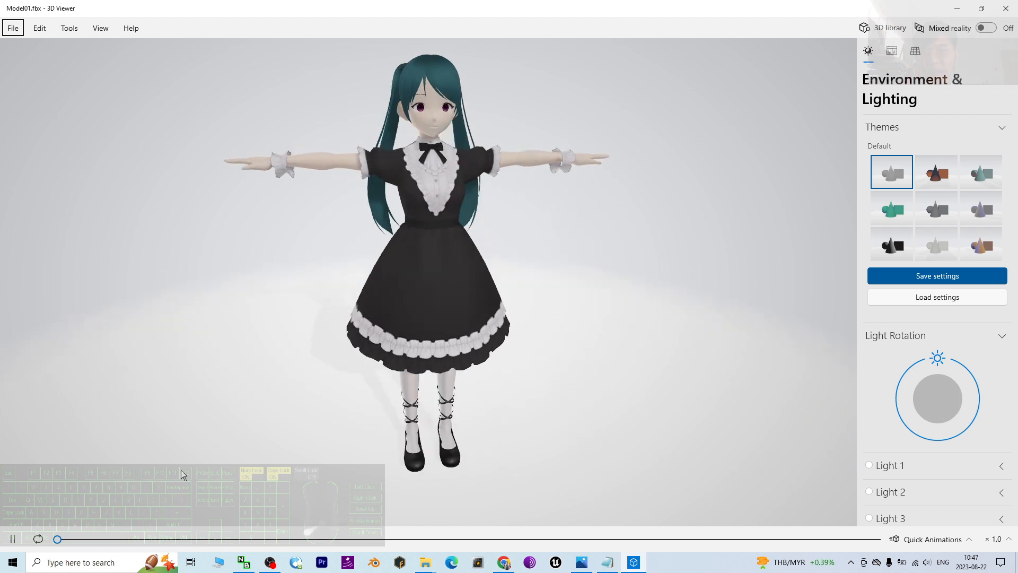
# Step: Find Blender 3.6 through the Windows search and launch it
pyautogui.click(70, 567)
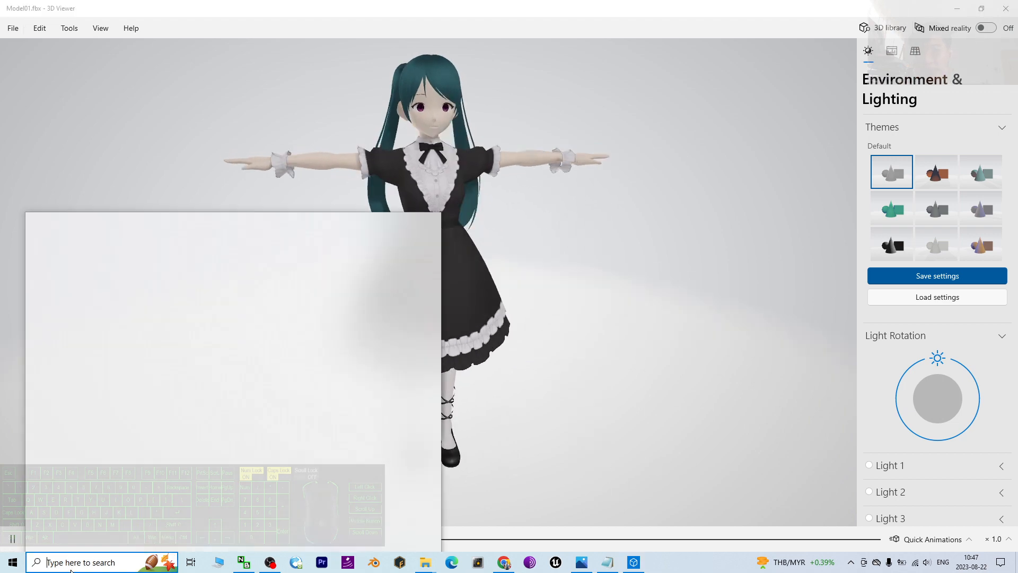
pyautogui.write('BLENDER')
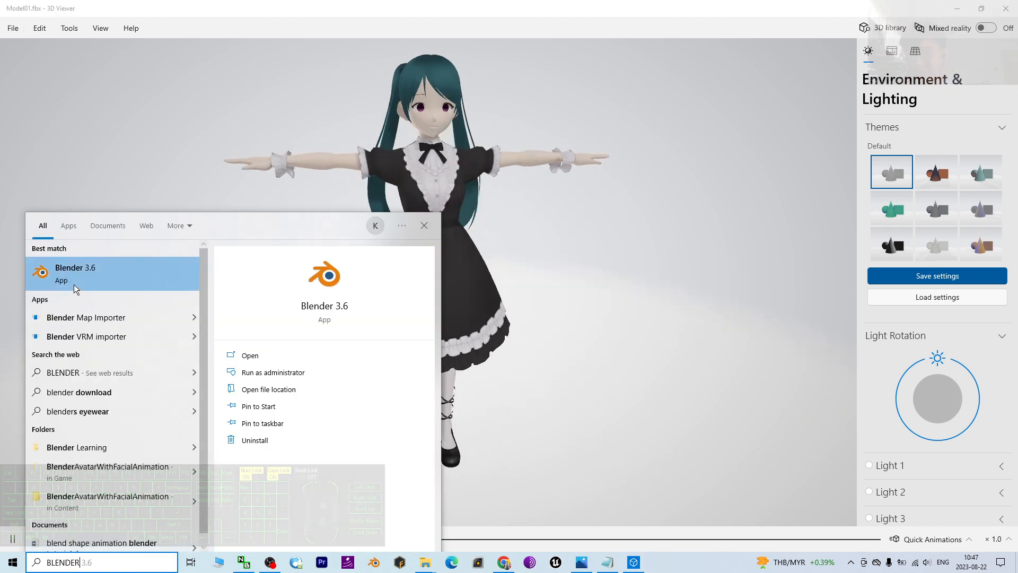
pyautogui.click(89, 277)
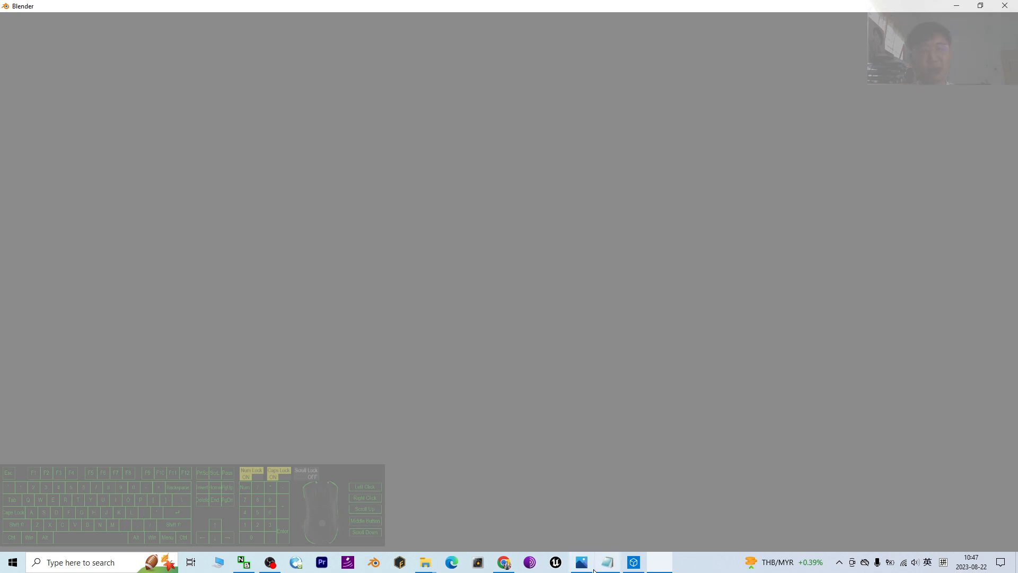
# Step: Return to 3D Viewer, examine the Model01 avatar from another angle, and minimize the viewer
pyautogui.click(633, 562)
pyautogui.moveTo(531, 219); pyautogui.dragTo(501, 297)
pyautogui.click(962, 10)
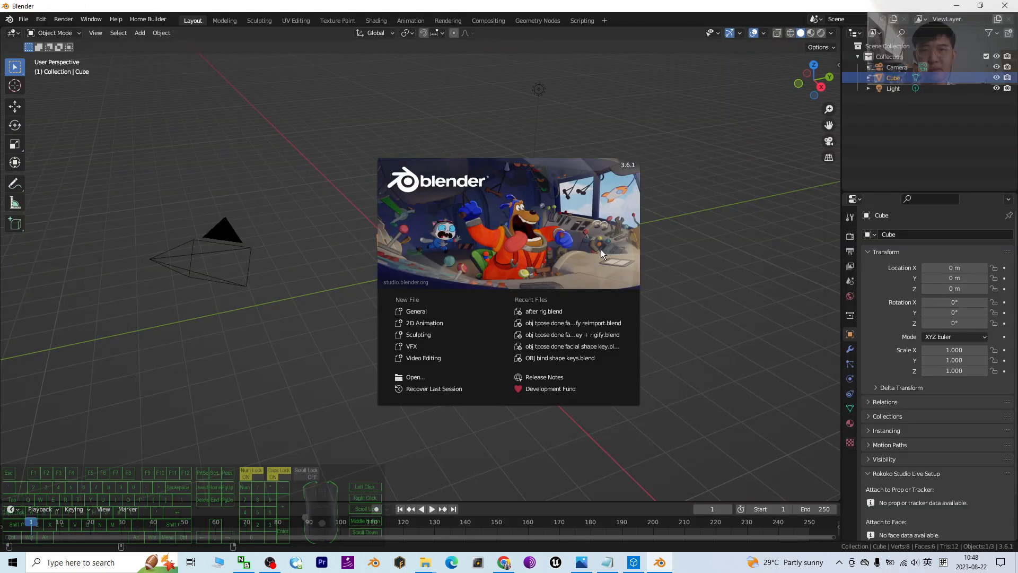
# Step: Dismiss the Blender splash screen and delete the default camera, cube and light from the scene
pyautogui.click(606, 297)
pyautogui.click(606, 300)
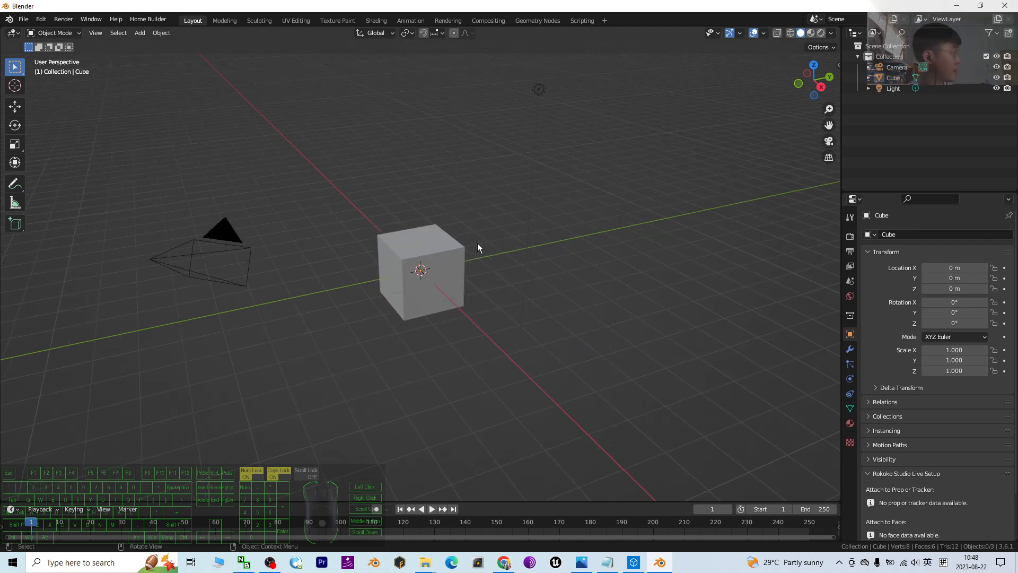
pyautogui.press('a')
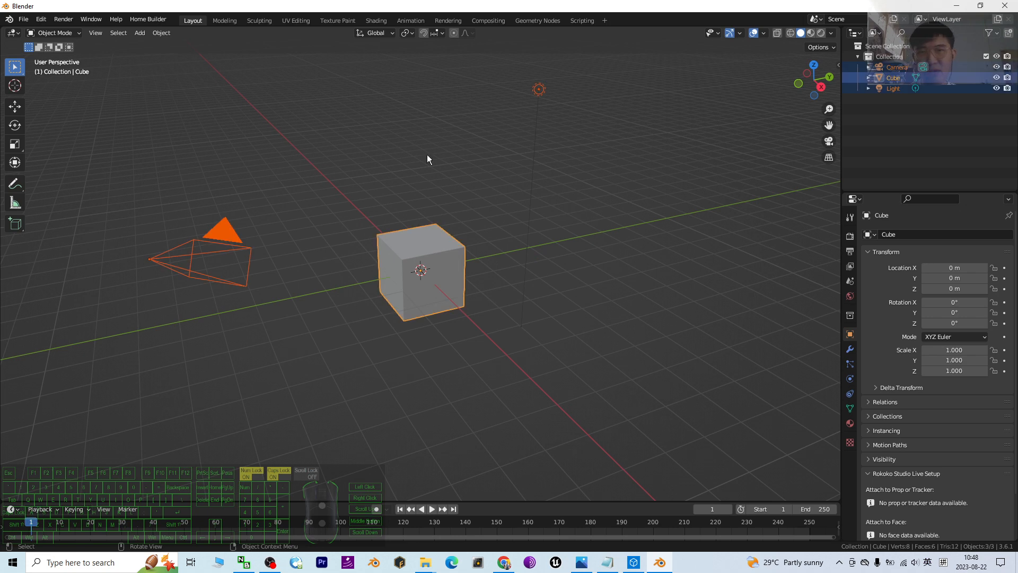
pyautogui.press('Delete')
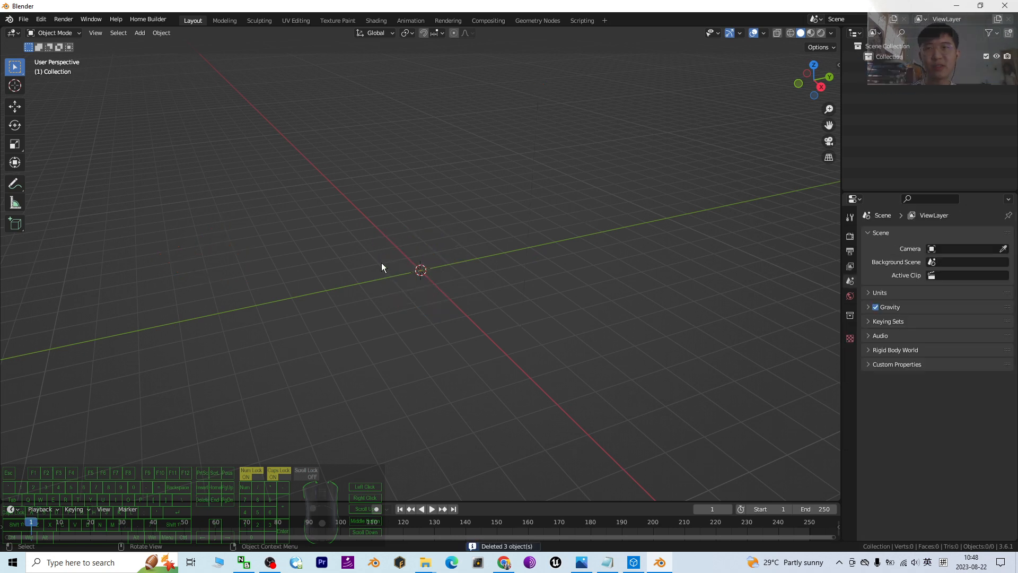
# Step: Start an FBX import in Blender and copy the path of the 00_Sample folder from File Explorer
pyautogui.keyDown('shift'); pyautogui.moveTo(447, 276); pyautogui.dragTo(496, 244, button='middle'); pyautogui.keyUp('shift')
pyautogui.click(23, 19)
pyautogui.moveTo(52, 161)
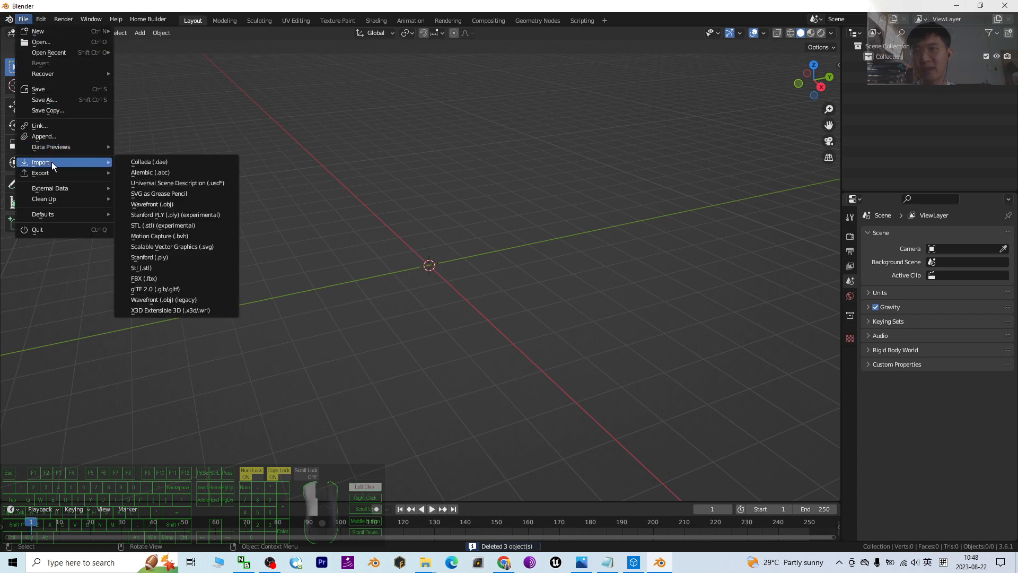
pyautogui.click(162, 279)
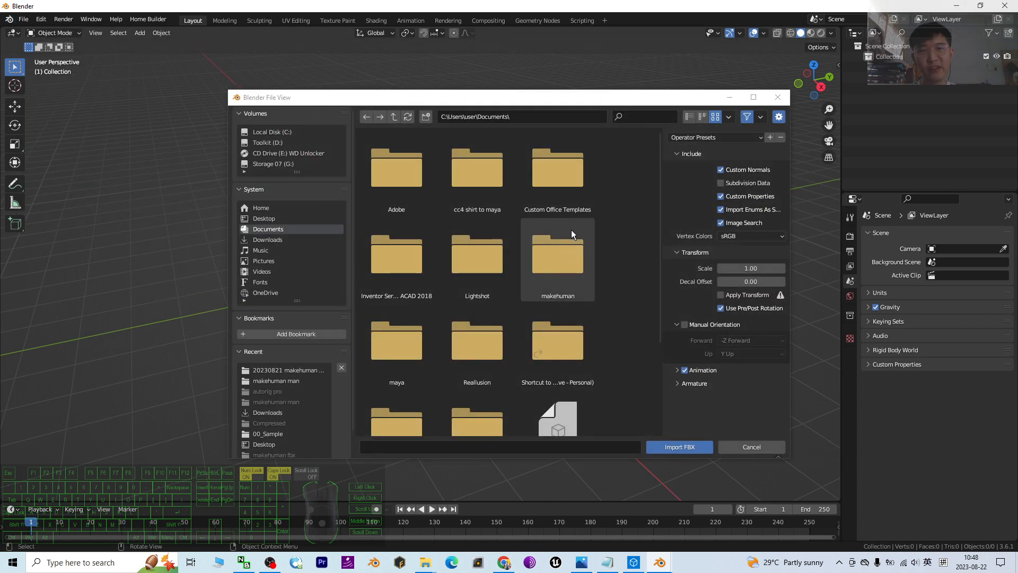
pyautogui.scroll(-5, 574, 289)
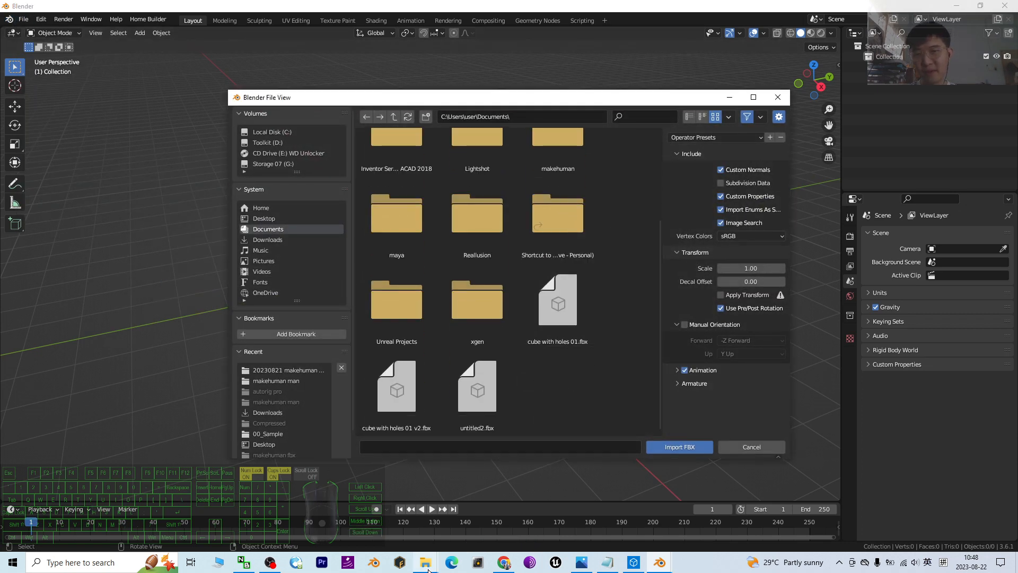
pyautogui.moveTo(425, 562)
pyautogui.click(477, 517)
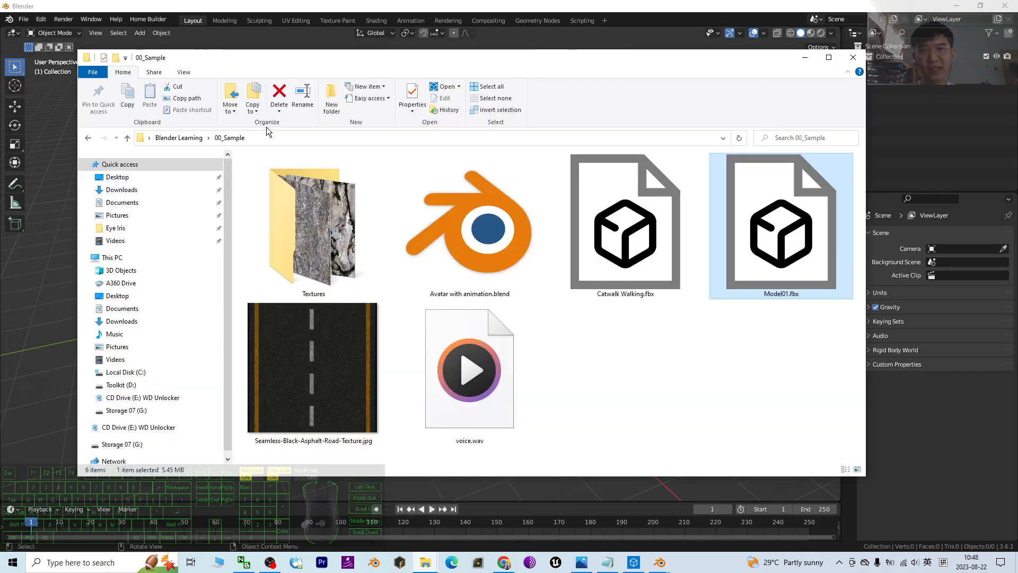
pyautogui.click(295, 138)
pyautogui.hotkey('ctrl', 'c')
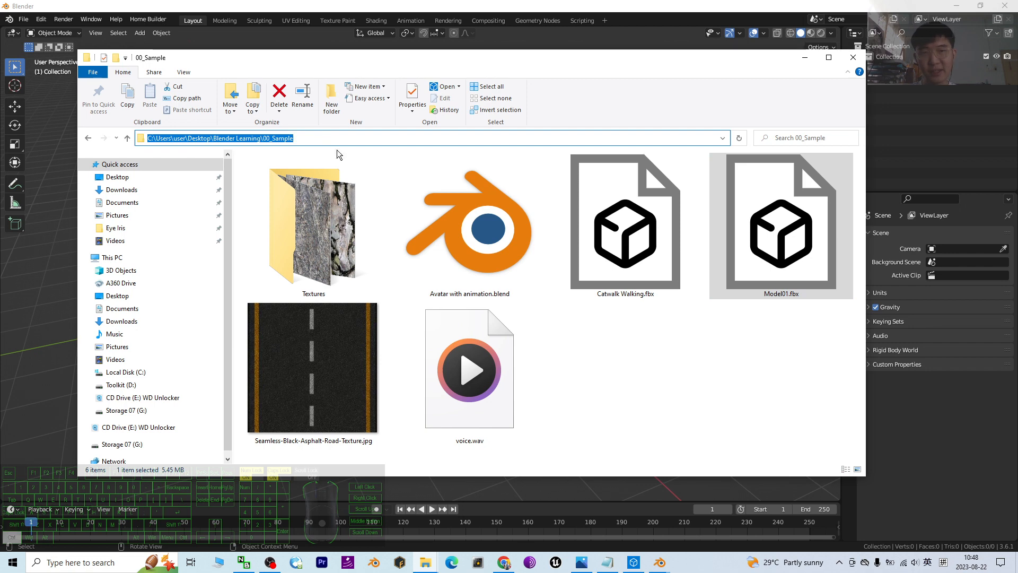
# Step: Paste the Blender Learning\00_Sample folder path into Blender's import file browser and import Model01.fbx
pyautogui.click(506, 3)
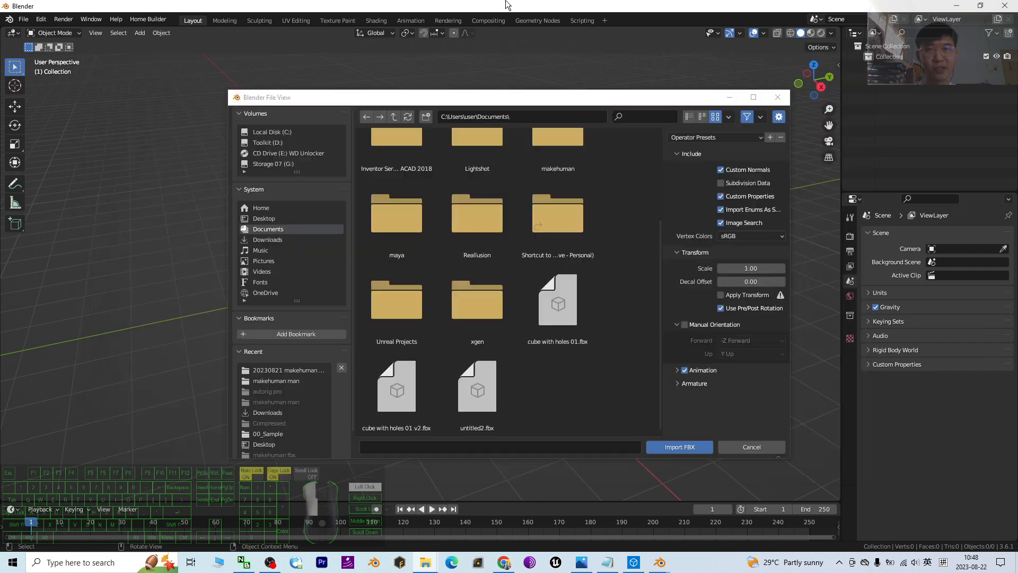
pyautogui.click(530, 117)
pyautogui.hotkey('ctrl', 'v')
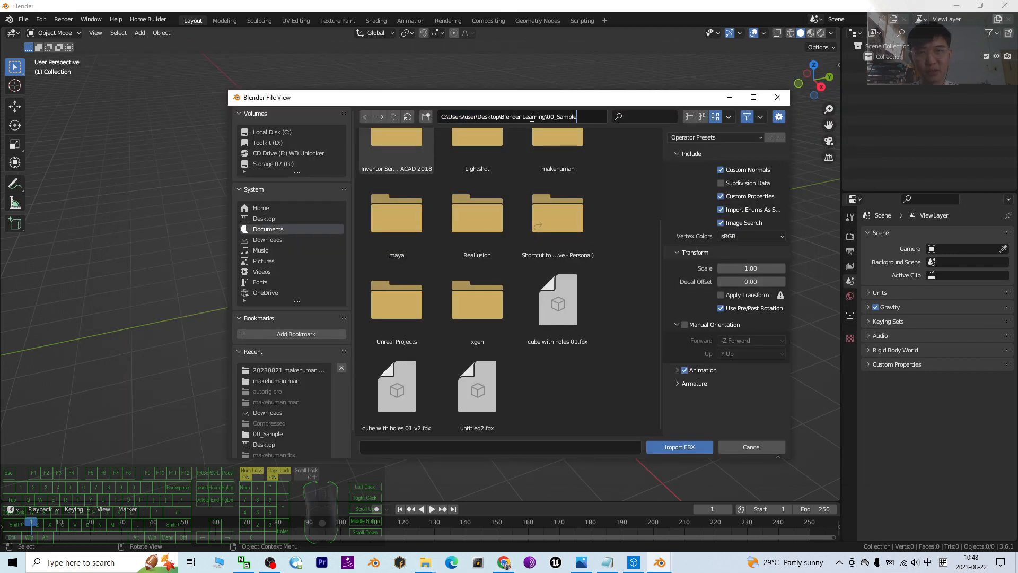
pyautogui.press('Return')
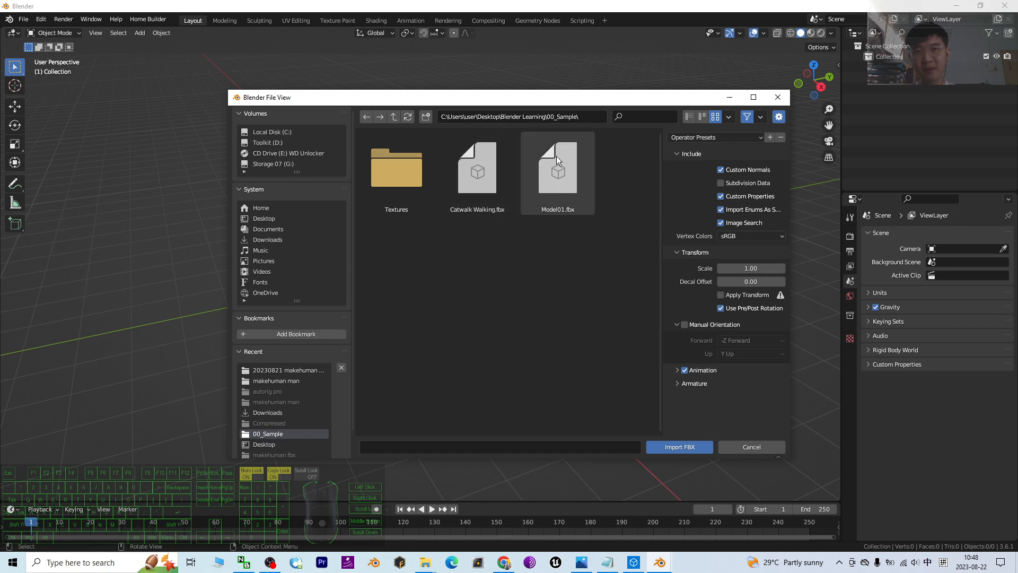
pyautogui.doubleClick(563, 188)
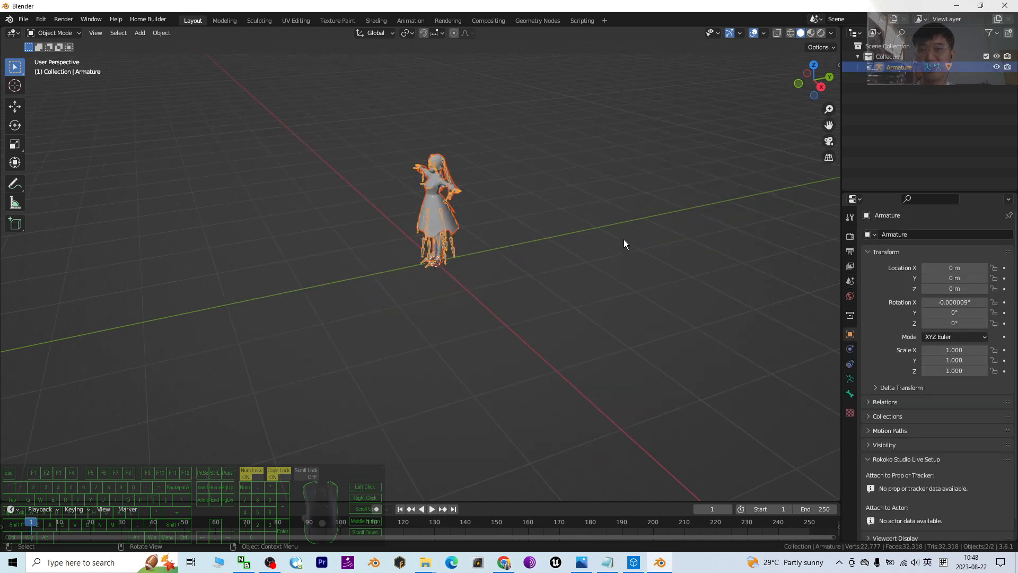
# Step: Deselect the imported avatar and set the viewport shading to Material Preview
pyautogui.scroll(3, 546, 217)
pyautogui.moveTo(565, 202); pyautogui.dragTo(663, 138, button='middle')
pyautogui.click(590, 259)
pyautogui.scroll(2, 626, 241)
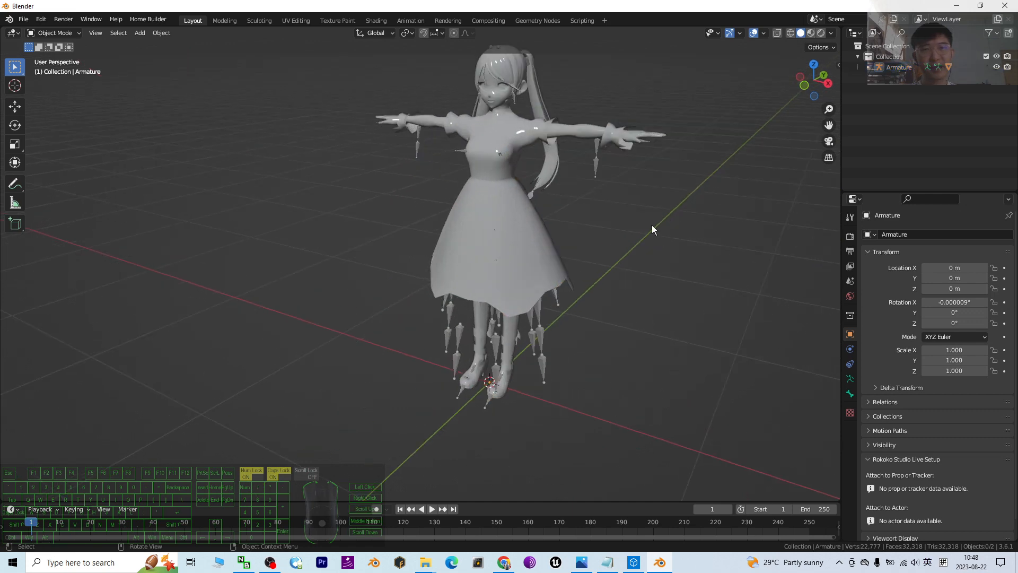
pyautogui.click(811, 33)
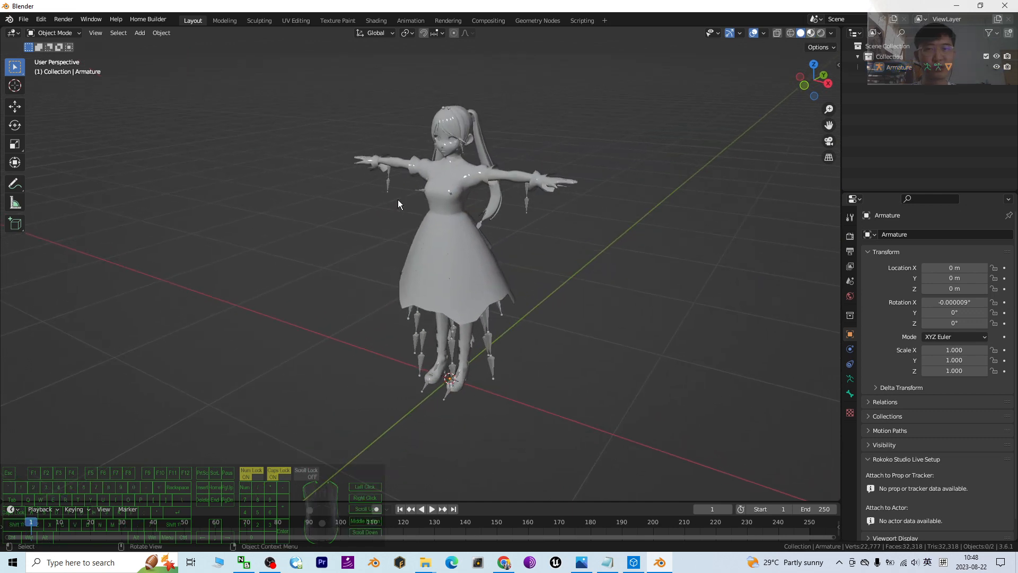
pyautogui.scroll(1, 551, 228)
pyautogui.moveTo(600, 259); pyautogui.dragTo(495, 348, button='middle')
pyautogui.scroll(1, 487, 299)
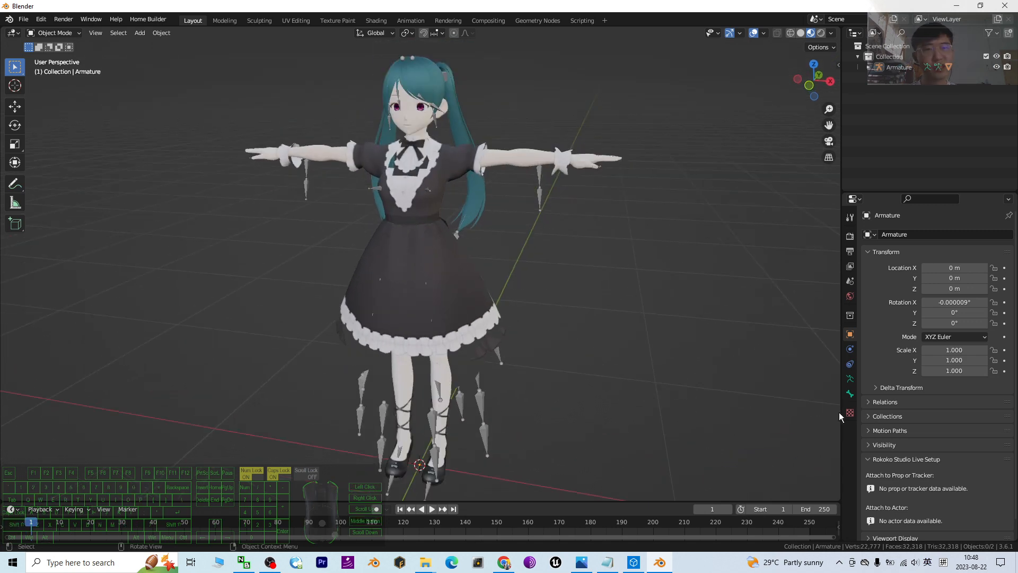
# Step: Select the avatar's Body mesh and display its vertex groups and shape keys
pyautogui.click(850, 379)
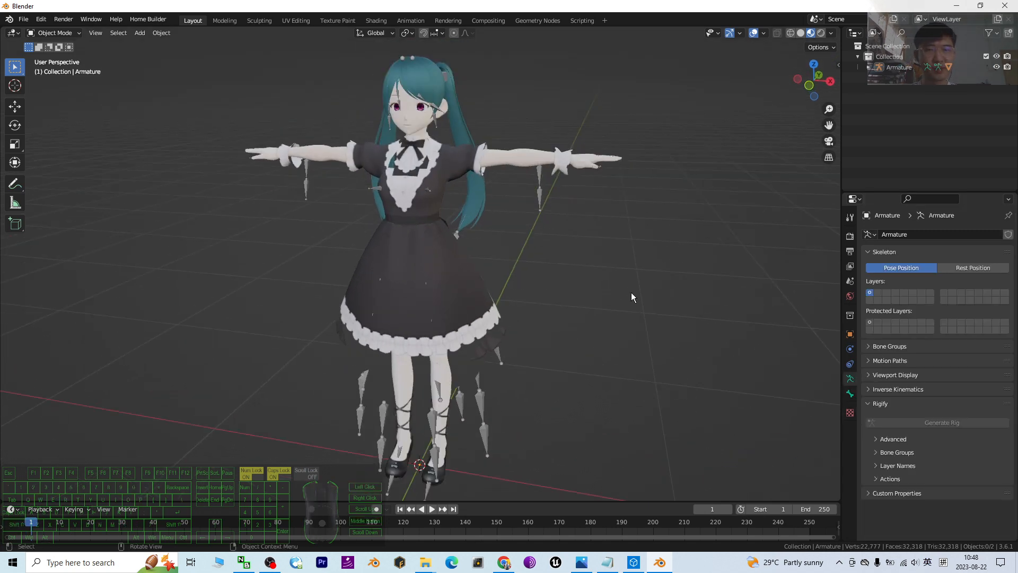
pyautogui.click(424, 120)
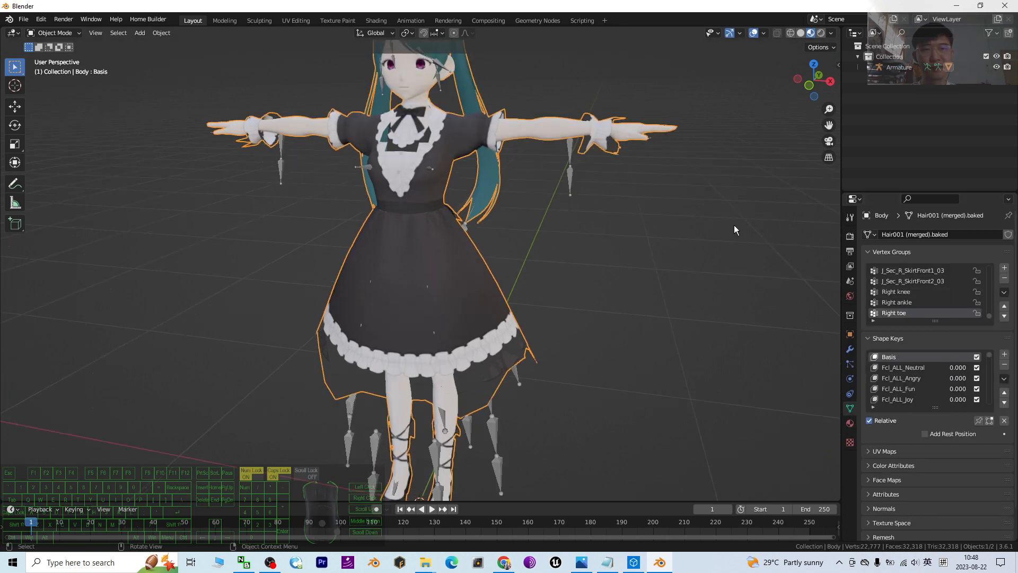
pyautogui.scroll(4, 500, 129)
pyautogui.keyDown('shift'); pyautogui.moveTo(499, 129); pyautogui.dragTo(522, 387, button='middle'); pyautogui.keyUp('shift')
pyautogui.moveTo(533, 263); pyautogui.dragTo(546, 248, button='middle')
pyautogui.scroll(3, 588, 167)
pyautogui.keyDown('shift'); pyautogui.moveTo(588, 203); pyautogui.dragTo(515, 376, button='middle'); pyautogui.keyUp('shift')
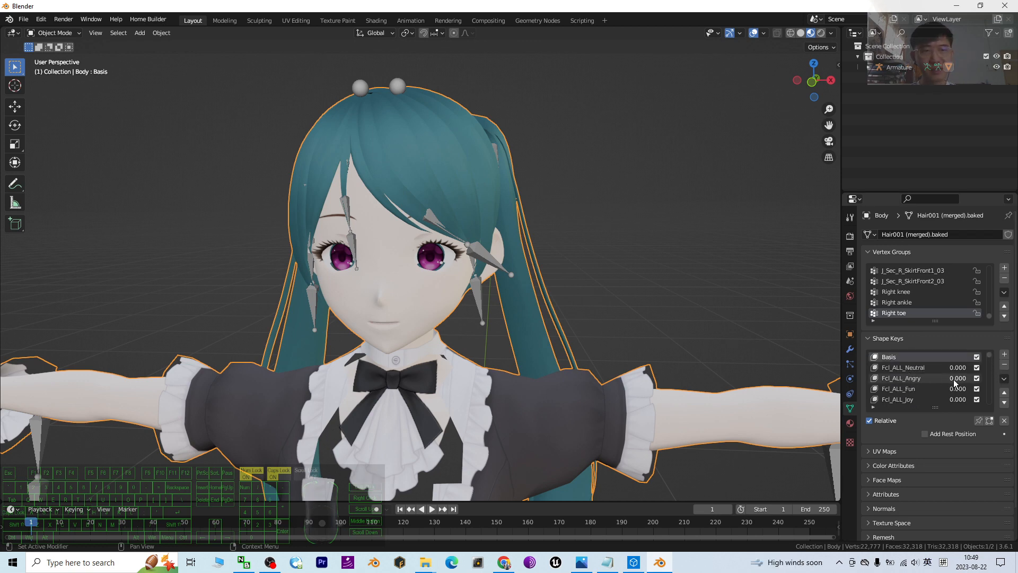
# Step: Examine the Body mesh's facial shape keys from Fcl_ALL_Neutral down to the Fcl_MTH mouth shapes
pyautogui.moveTo(953, 378); pyautogui.dragTo(948, 399)
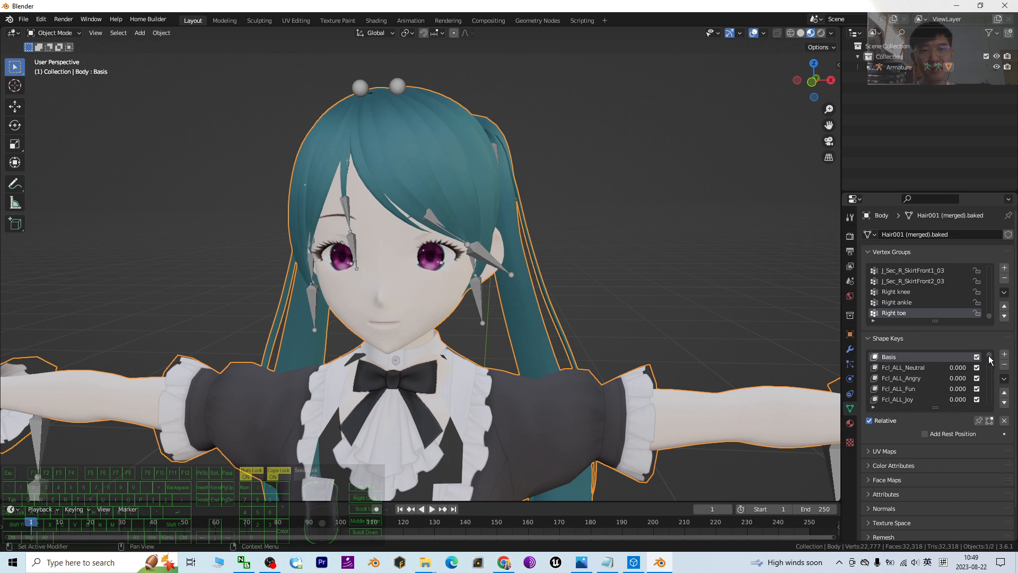
pyautogui.scroll(-2, 990, 360)
pyautogui.moveTo(989, 360); pyautogui.dragTo(951, 392)
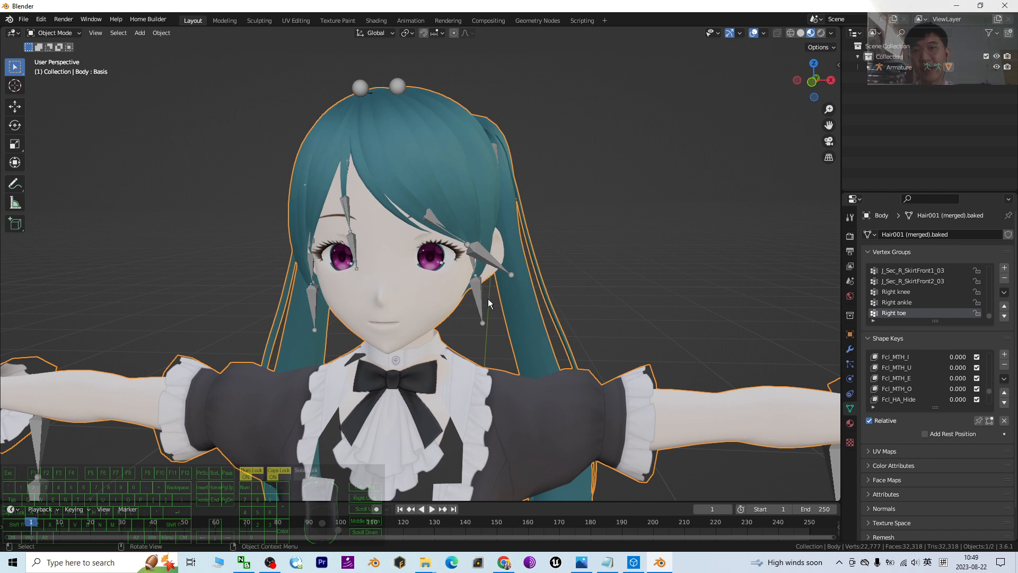
pyautogui.scroll(3, 468, 307)
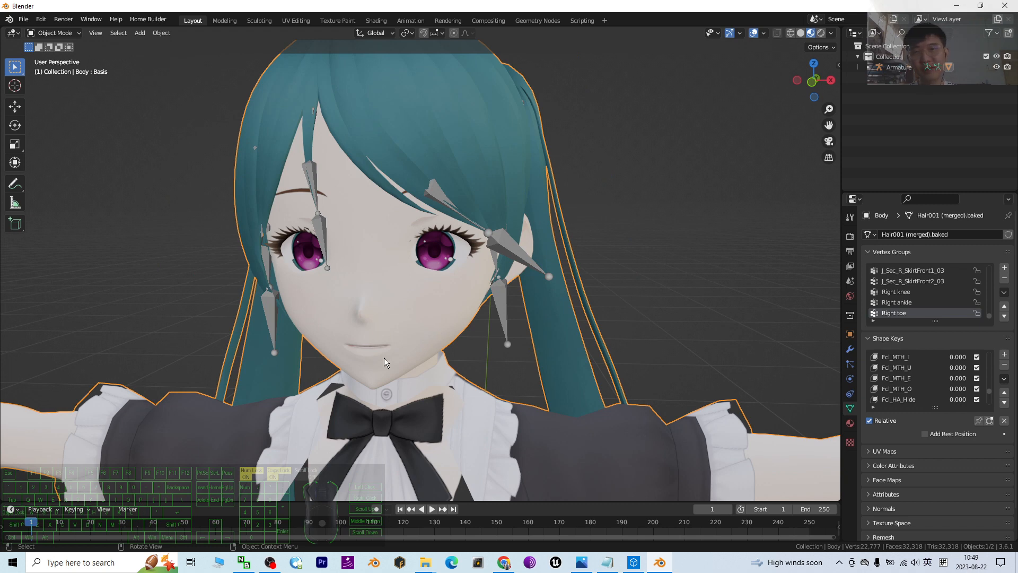
pyautogui.moveTo(957, 388)
pyautogui.mouseDown()
pyautogui.moveTo(987, 389)
pyautogui.moveTo(954, 389)
pyautogui.mouseUp()
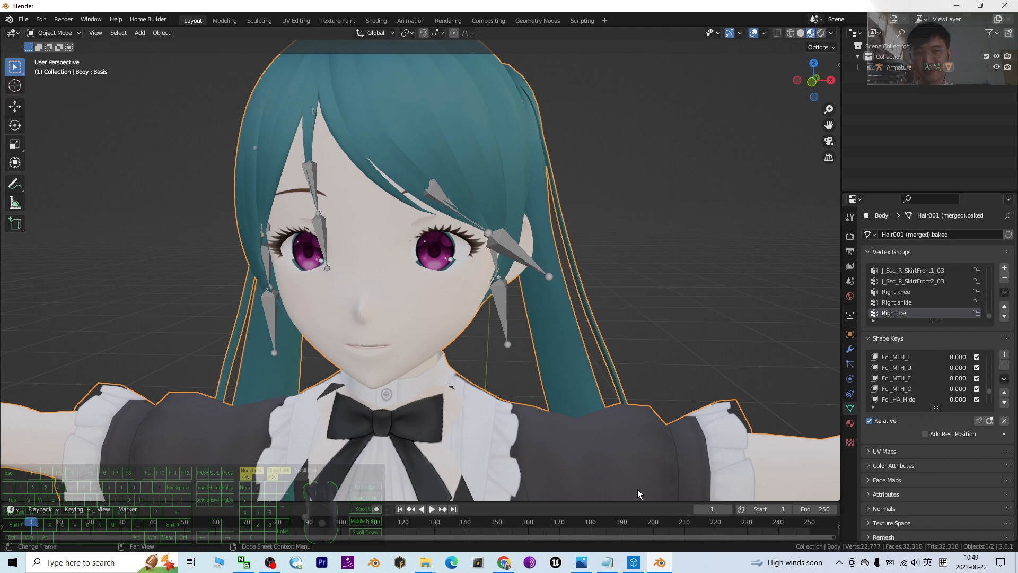
pyautogui.scroll(-4, 579, 380)
pyautogui.scroll(2, 574, 380)
pyautogui.scroll(2, 574, 380)
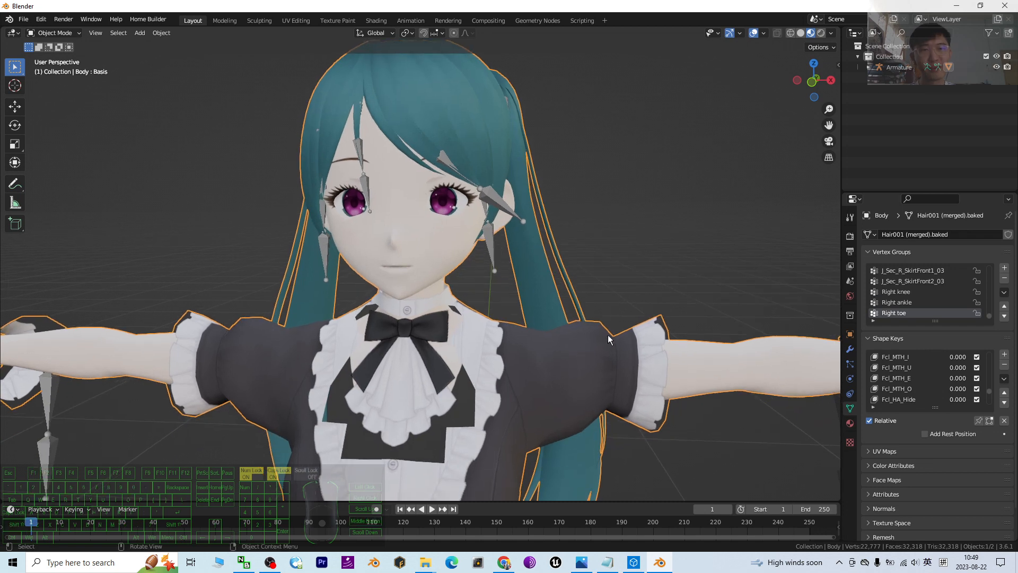
# Step: Switch to Notes.txt in Notepad and read the Rokoko plugin download and installation links
pyautogui.click(607, 562)
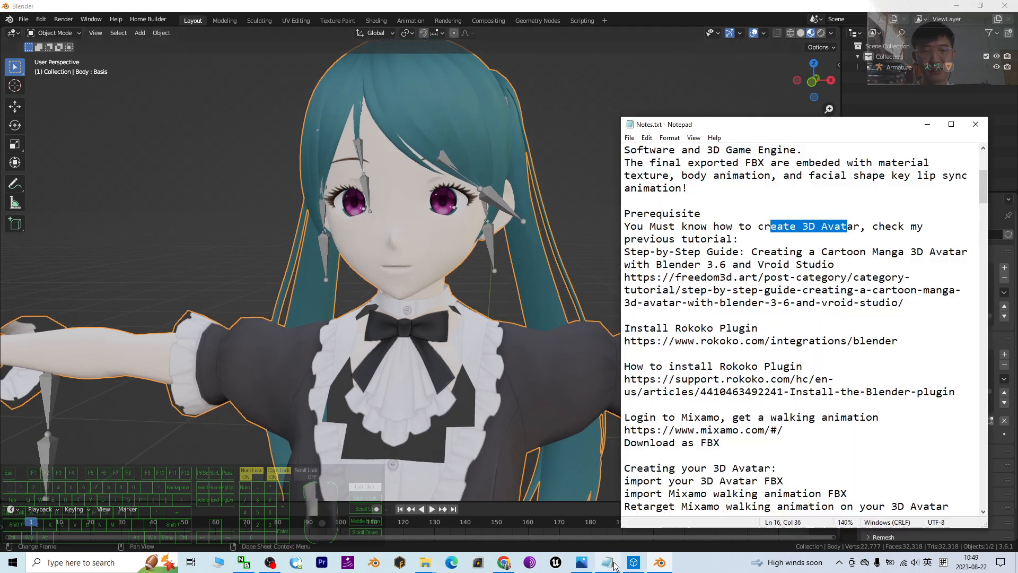
pyautogui.moveTo(624, 329); pyautogui.dragTo(887, 341)
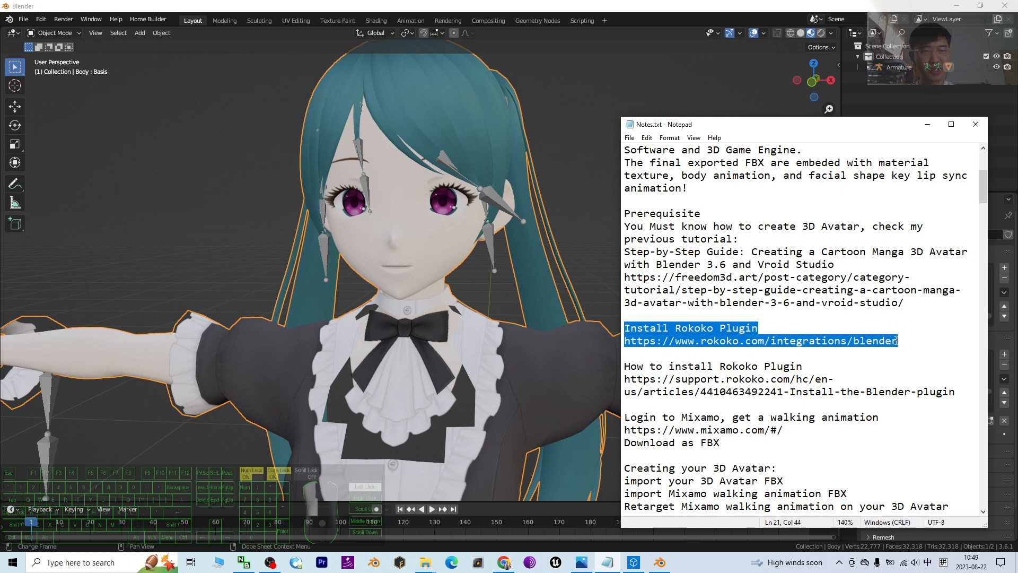
pyautogui.click(919, 343)
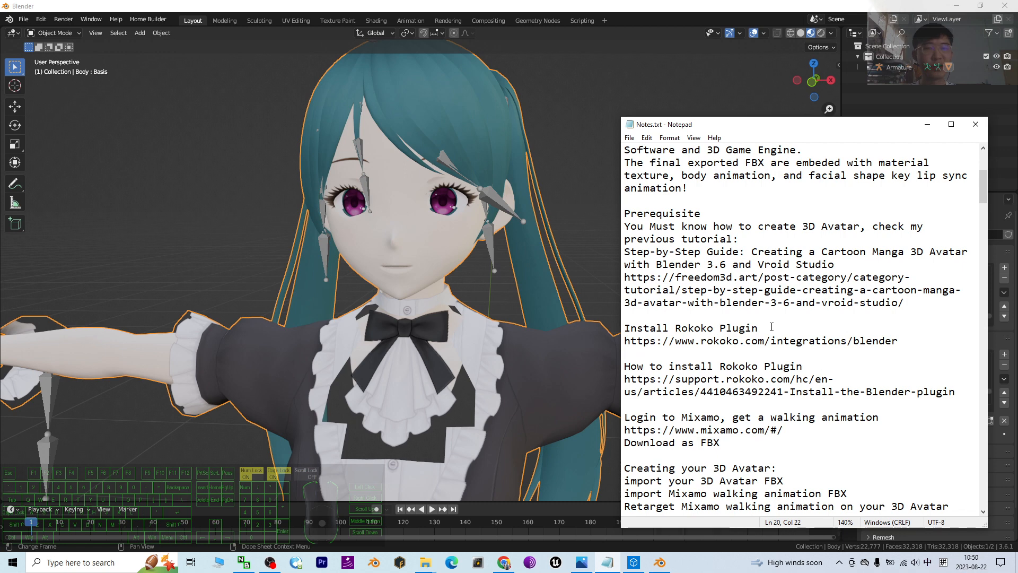
pyautogui.click(613, 4)
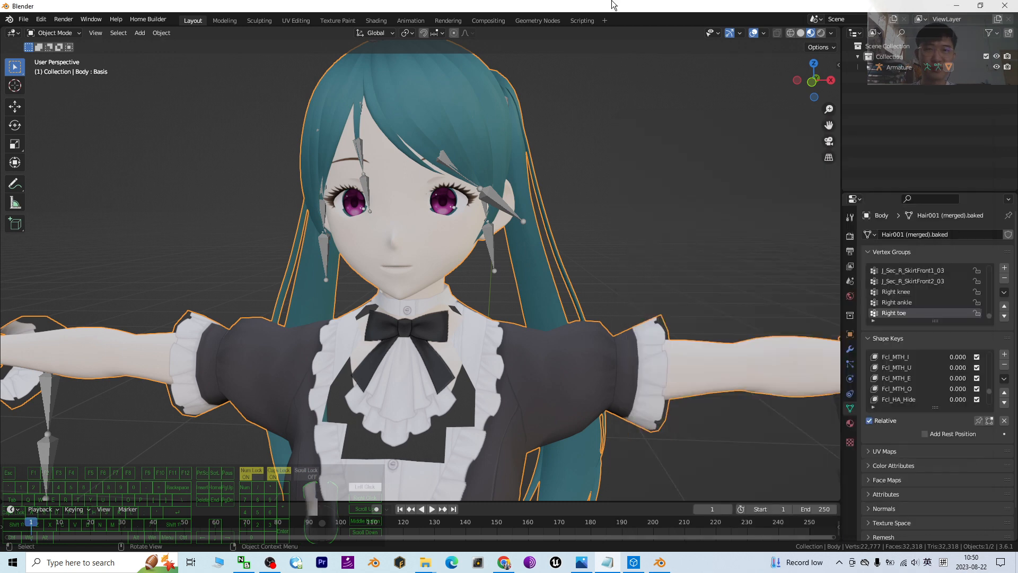
pyautogui.click(755, 250)
pyautogui.click(608, 562)
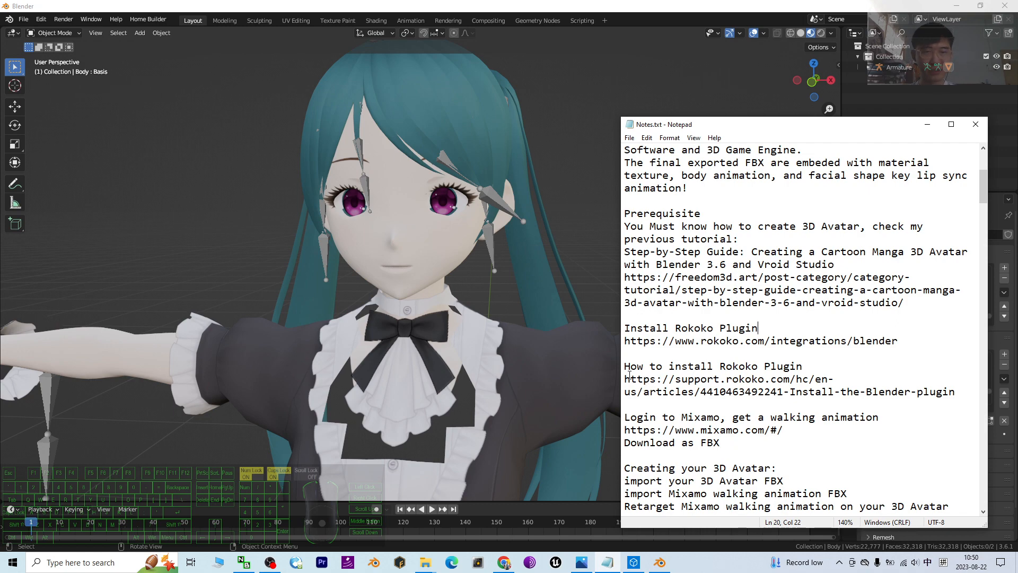
pyautogui.moveTo(625, 379); pyautogui.dragTo(962, 395)
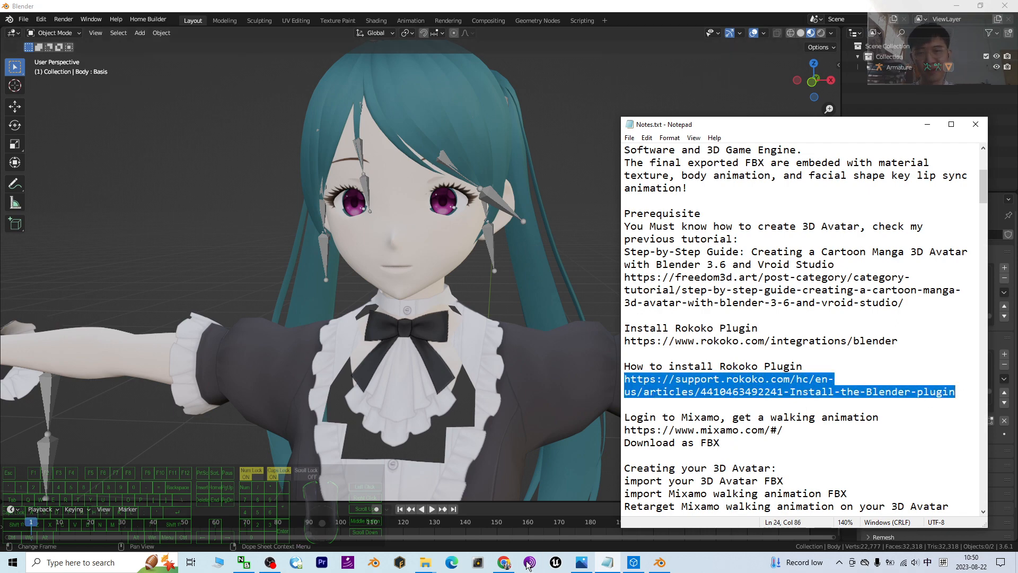
# Step: Switch to Chrome and review the Rokoko Blender plugin download page and the Install the Blender plugin article
pyautogui.click(501, 563)
pyautogui.click(223, 9)
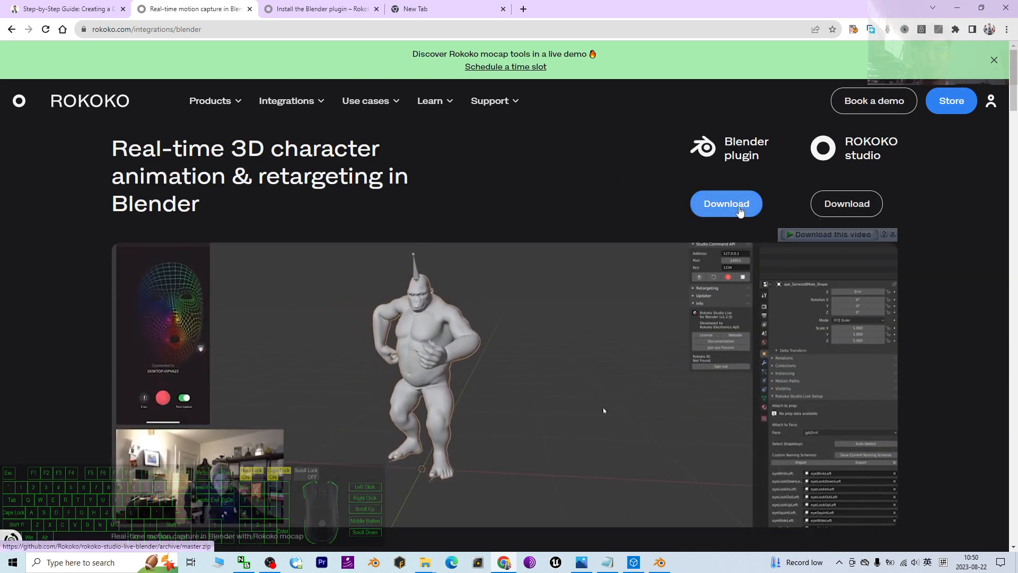
pyautogui.click(318, 7)
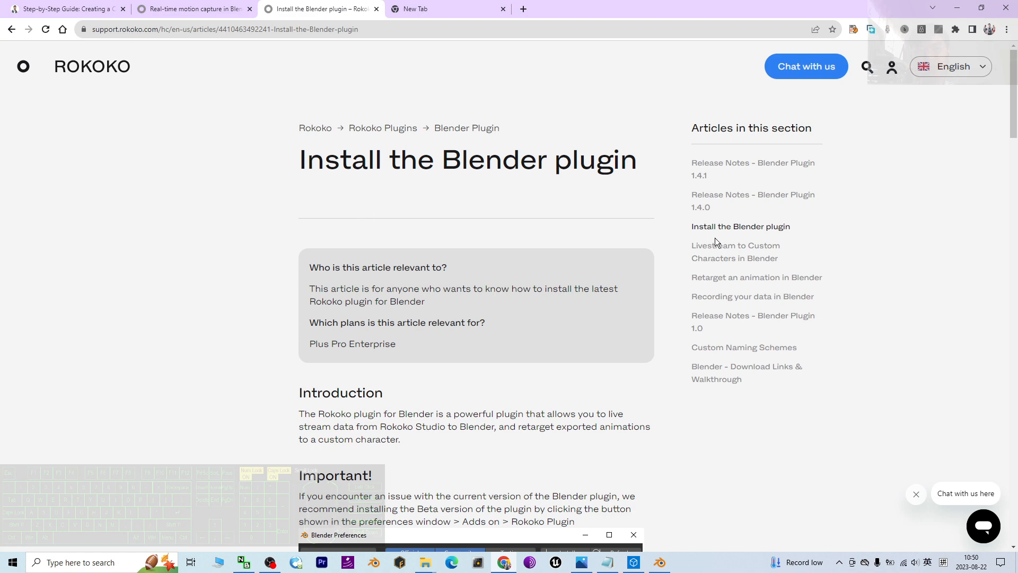
pyautogui.scroll(-7, 631, 257)
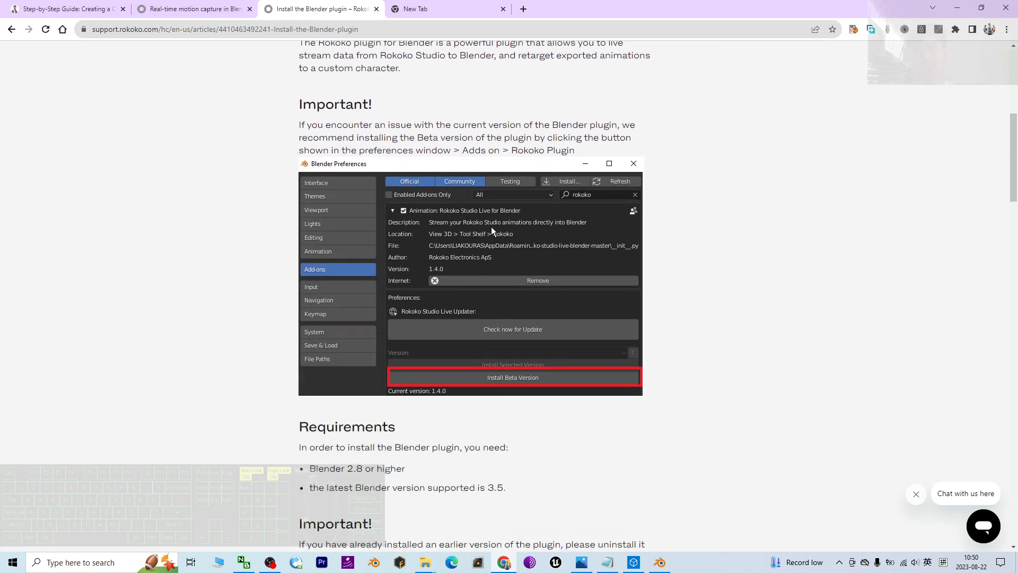
pyautogui.scroll(-3, 517, 230)
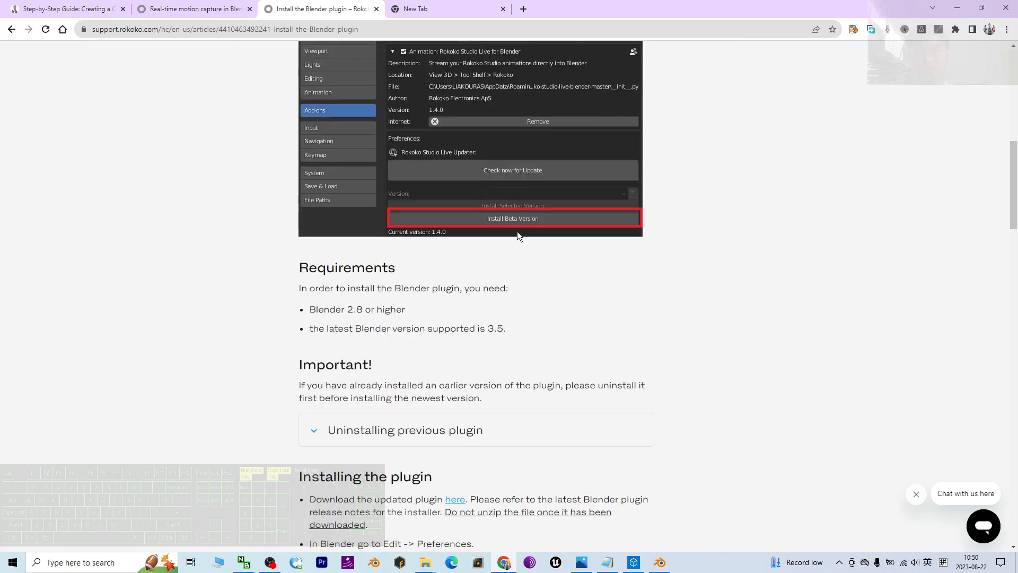
pyautogui.scroll(-9, 520, 231)
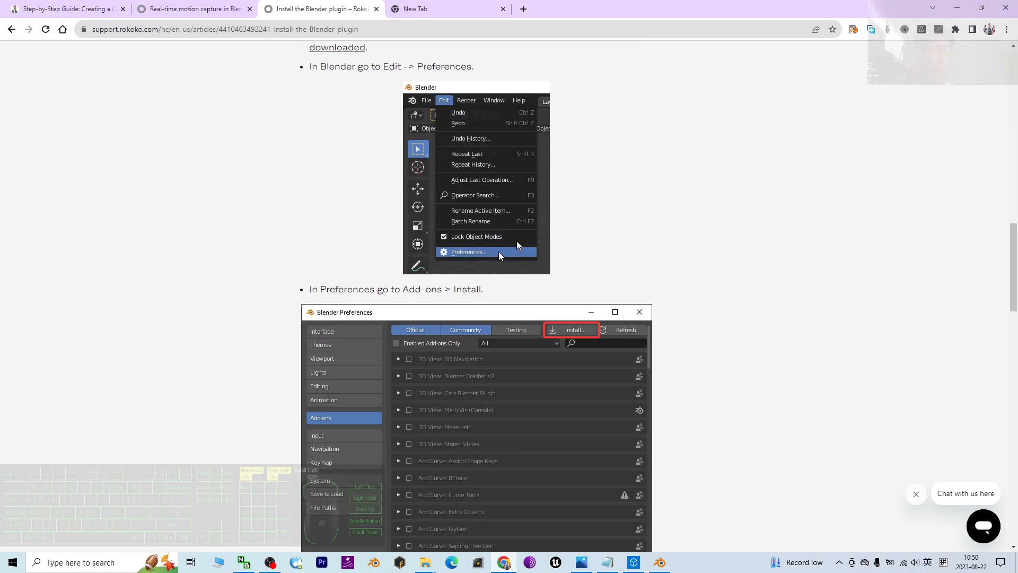
pyautogui.scroll(12, 517, 241)
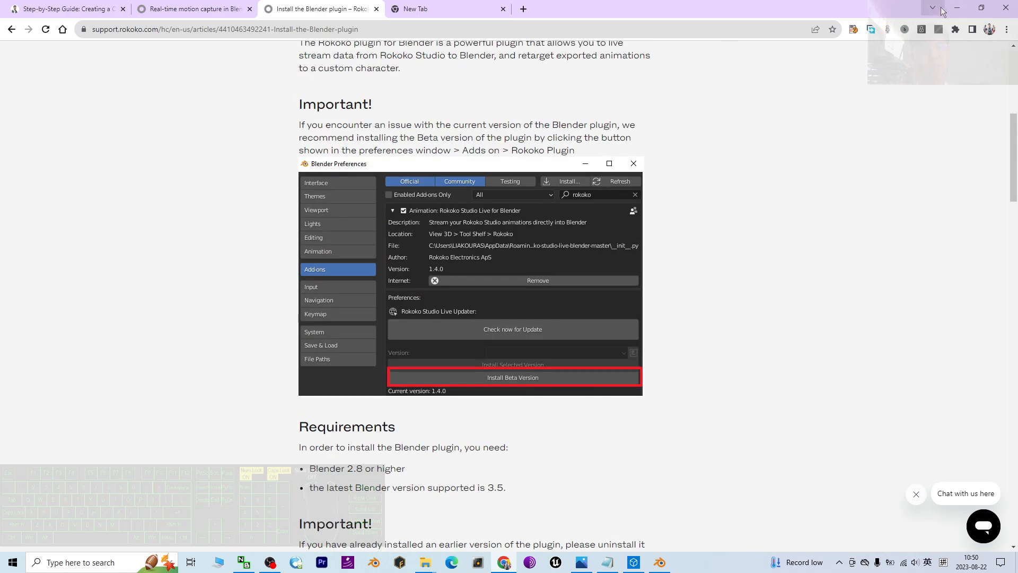
# Step: Return to Blender, deselect the avatar and show the Rokoko add-on's settings in the 3D viewport
pyautogui.click(957, 8)
pyautogui.click(619, 11)
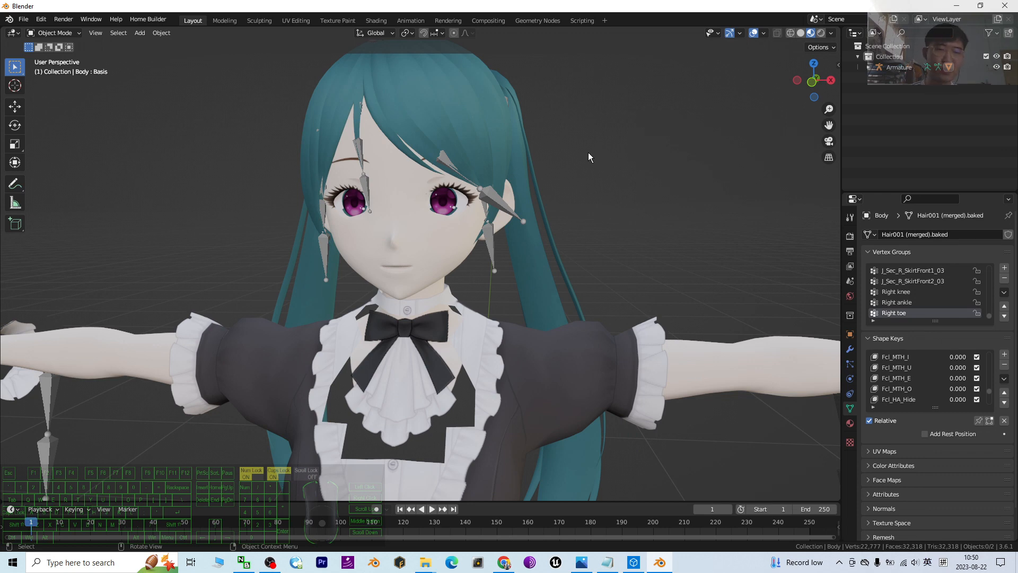
pyautogui.press('n')
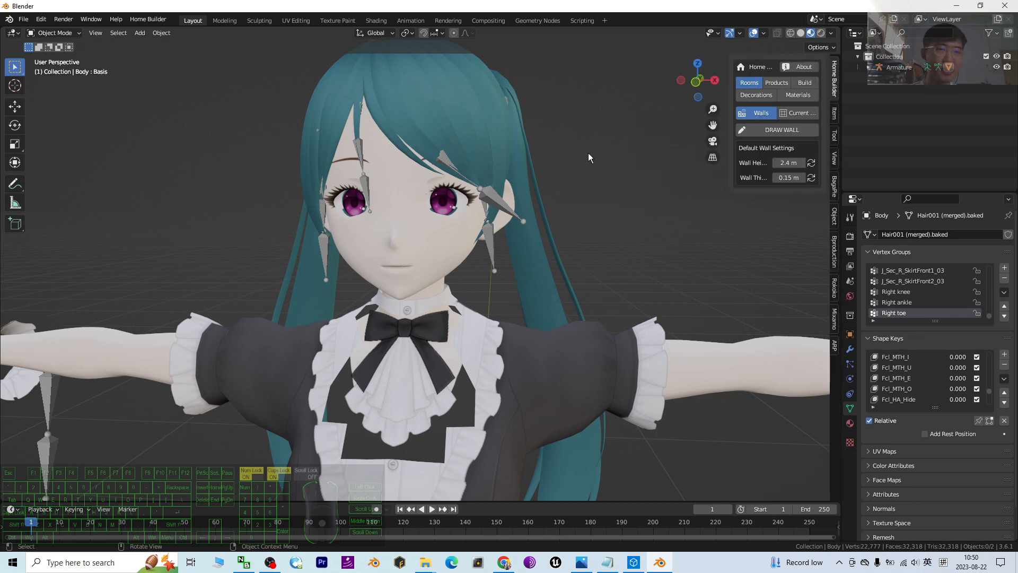
pyautogui.click(835, 286)
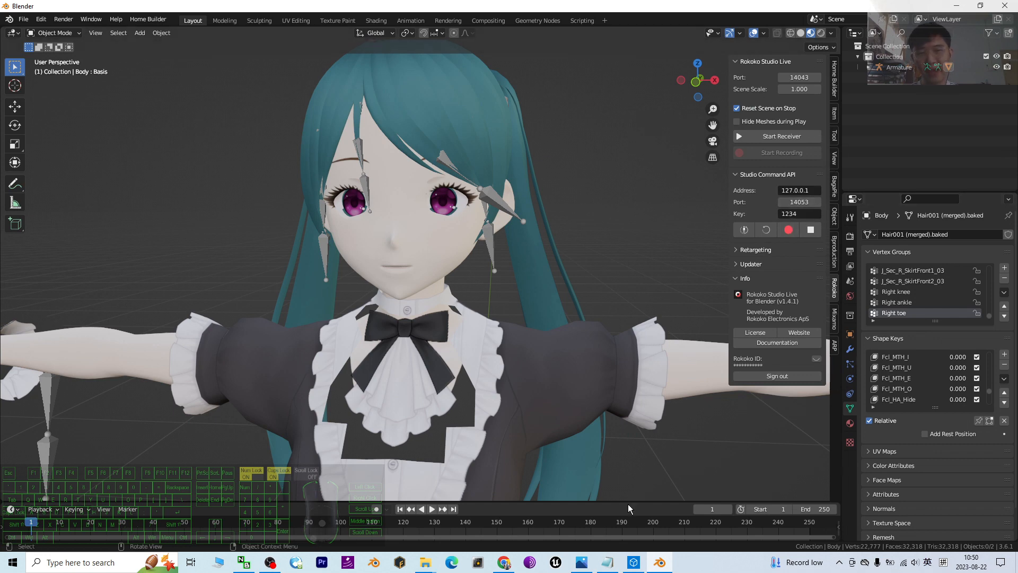
pyautogui.scroll(-7, 495, 306)
pyautogui.scroll(2, 523, 344)
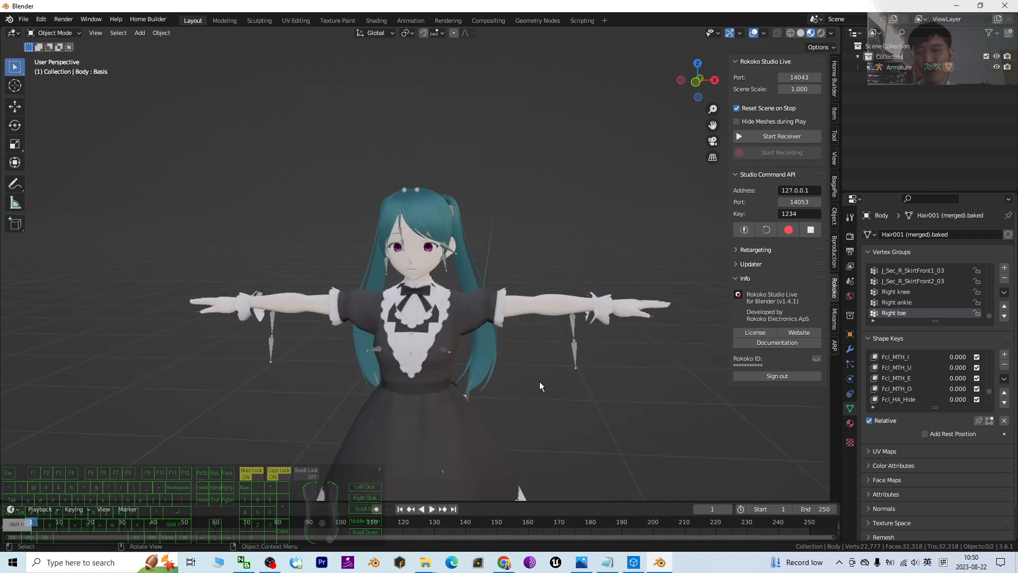
pyautogui.keyDown('shift'); pyautogui.moveTo(542, 406); pyautogui.dragTo(540, 253, button='middle'); pyautogui.keyUp('shift')
pyautogui.scroll(-3, 539, 254)
pyautogui.scroll(3, 500, 378)
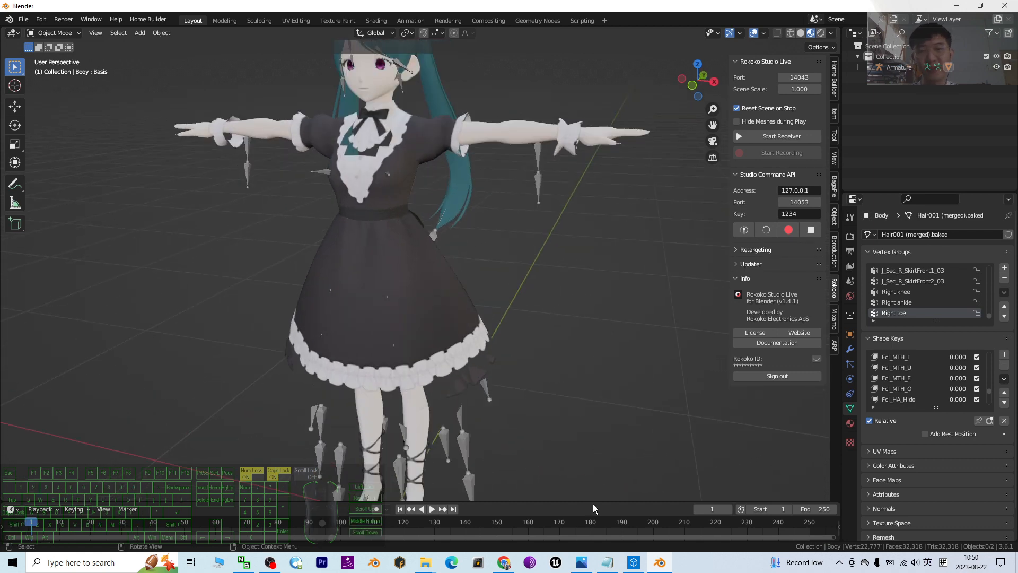
pyautogui.click(607, 566)
pyautogui.scroll(-1, 764, 360)
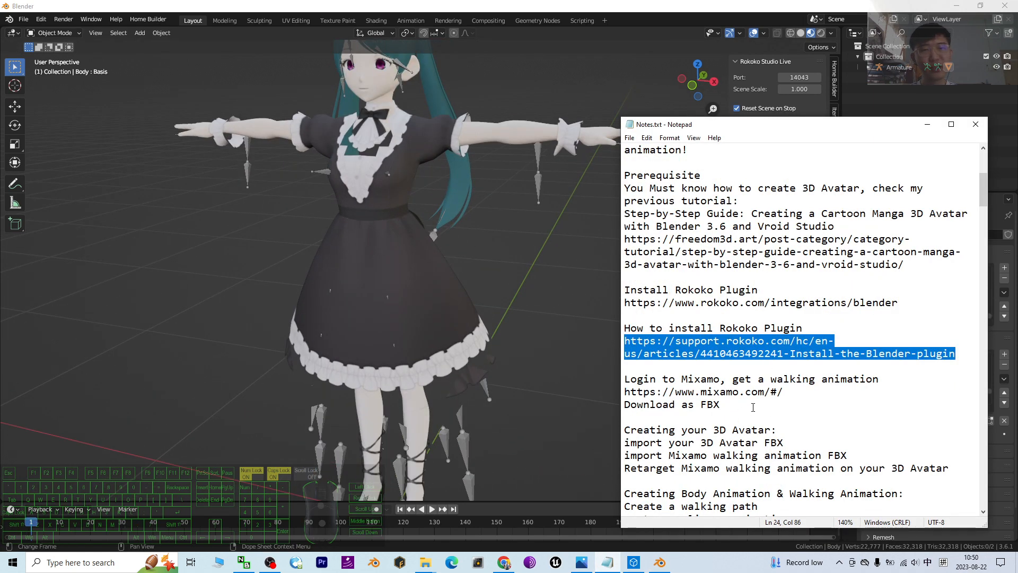
pyautogui.moveTo(800, 396); pyautogui.dragTo(621, 379)
pyautogui.click(619, 400)
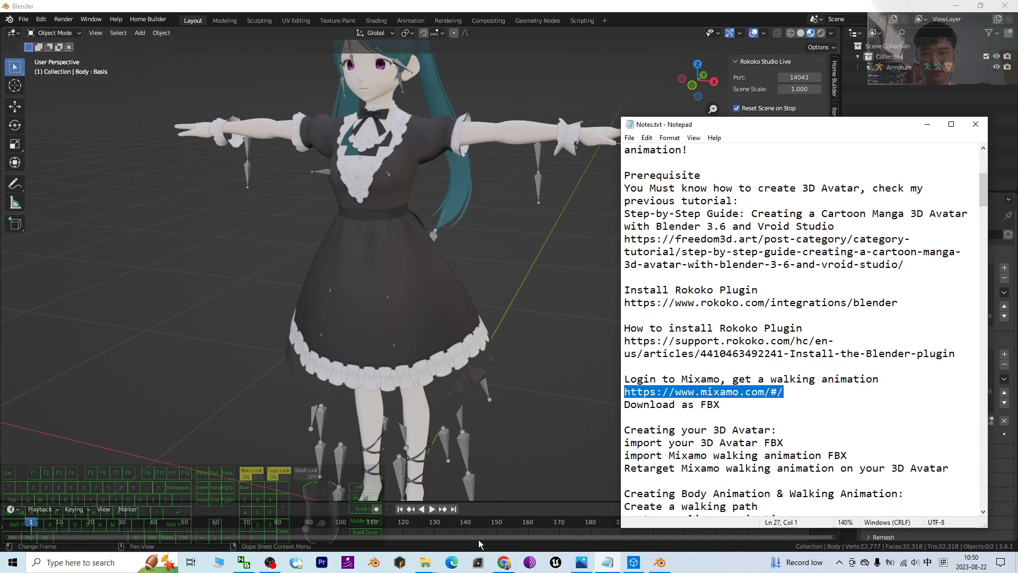
pyautogui.click(505, 566)
pyautogui.hotkey('ctrl', 't')
pyautogui.write('https://www.mixamo.com/#/')
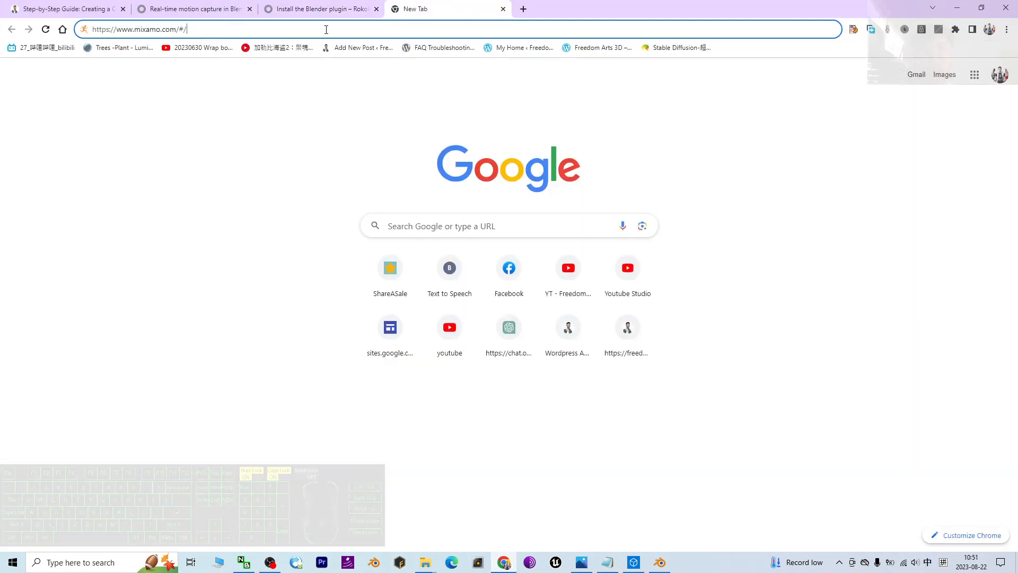
pyautogui.press('Return')
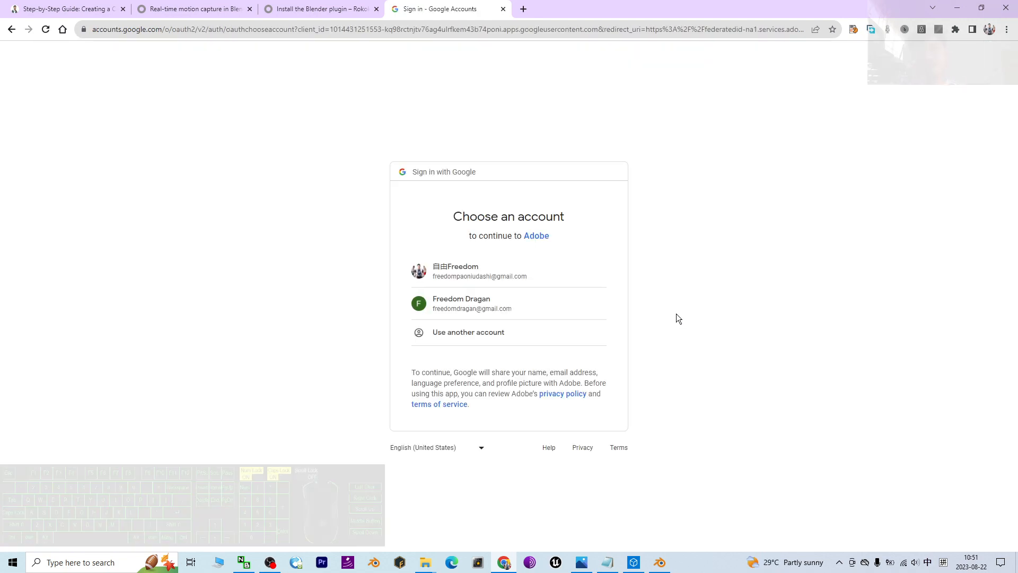
pyautogui.click(450, 274)
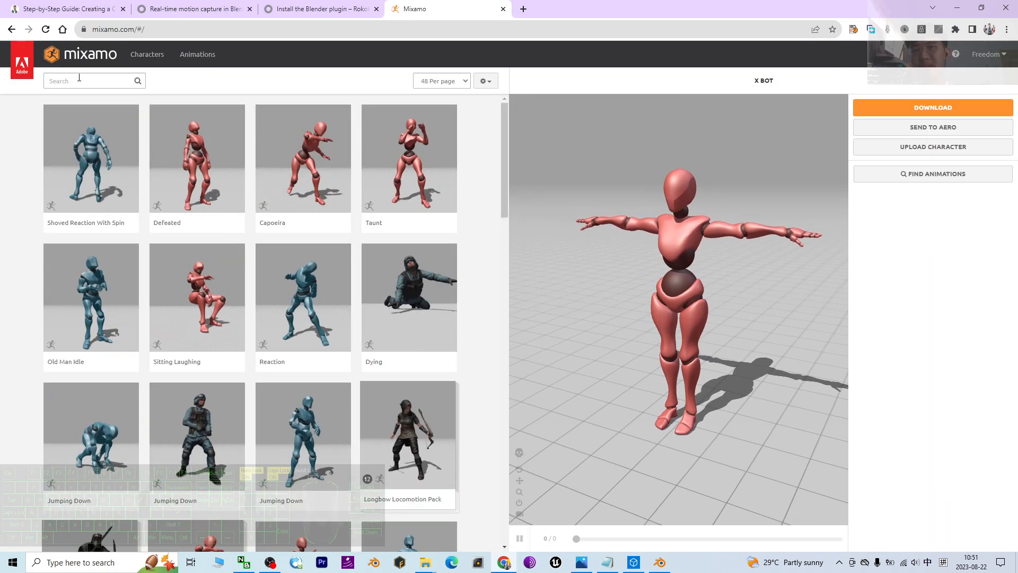
# Step: Search the Mixamo animation library for "walking"
pyautogui.click(81, 80)
pyautogui.write('wALK')
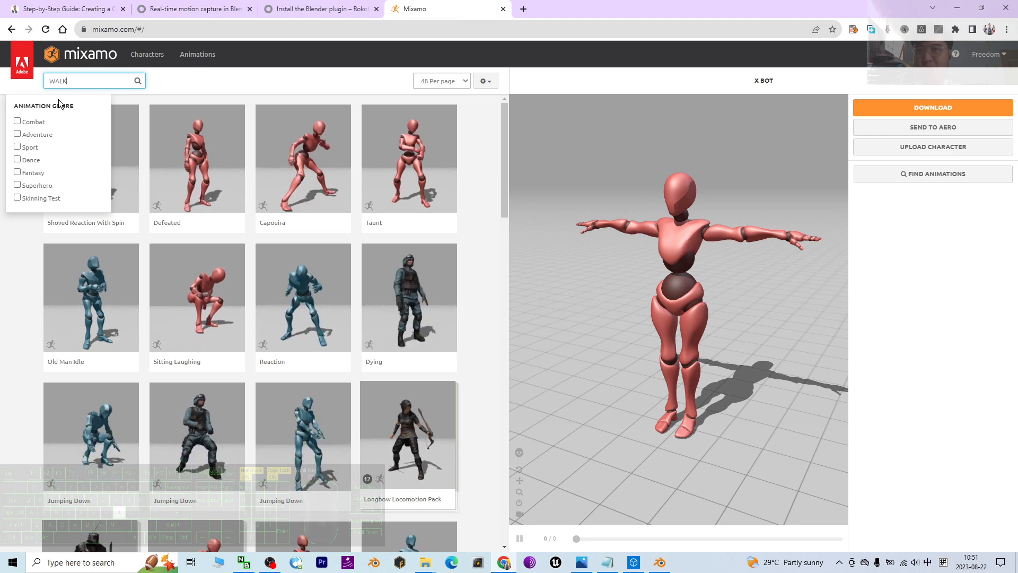
pyautogui.press('BackSpace')
pyautogui.press('BackSpace')
pyautogui.press('BackSpace')
pyautogui.press('BackSpace')
pyautogui.write('walking')
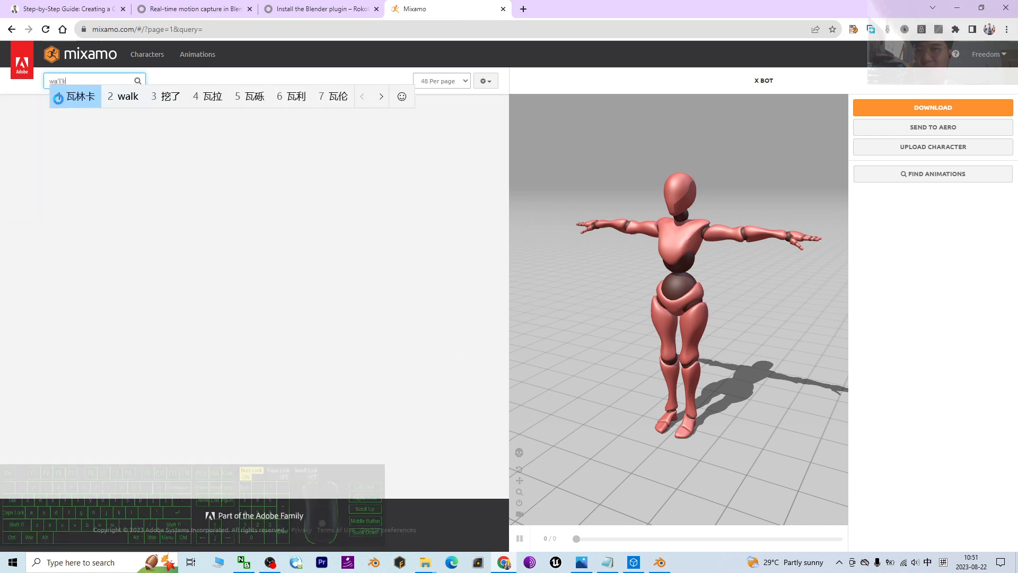
pyautogui.press('Return')
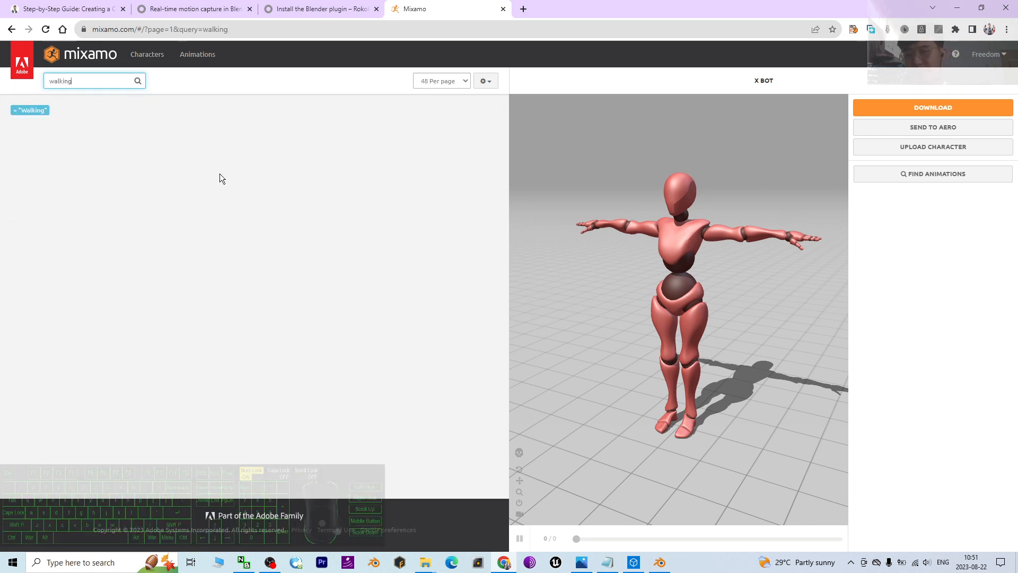
# Step: Browse the walking animations and apply the red Walking animation above Mutant Walking to the X Bot
pyautogui.scroll(-5, 403, 250)
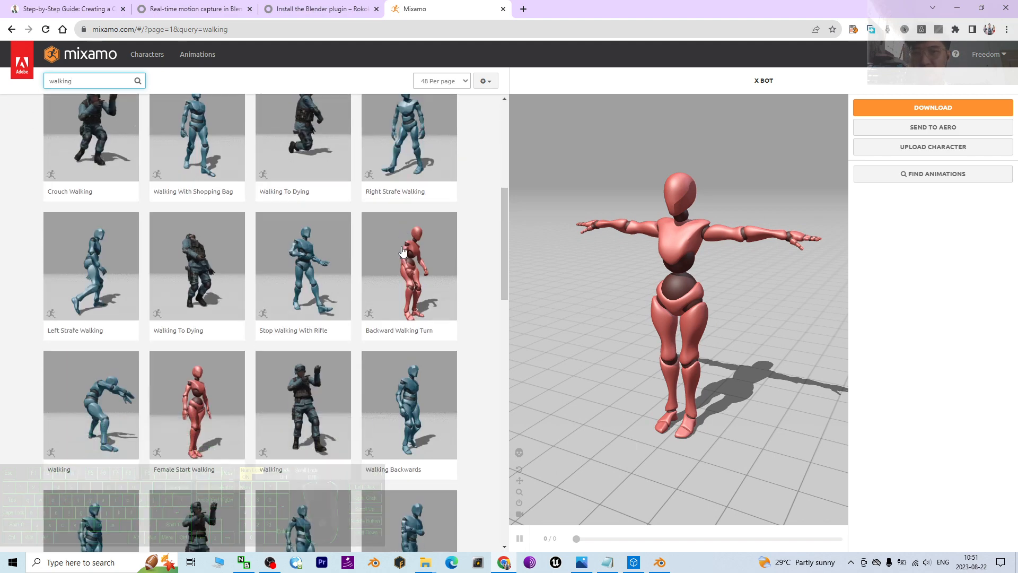
pyautogui.scroll(-2, 426, 222)
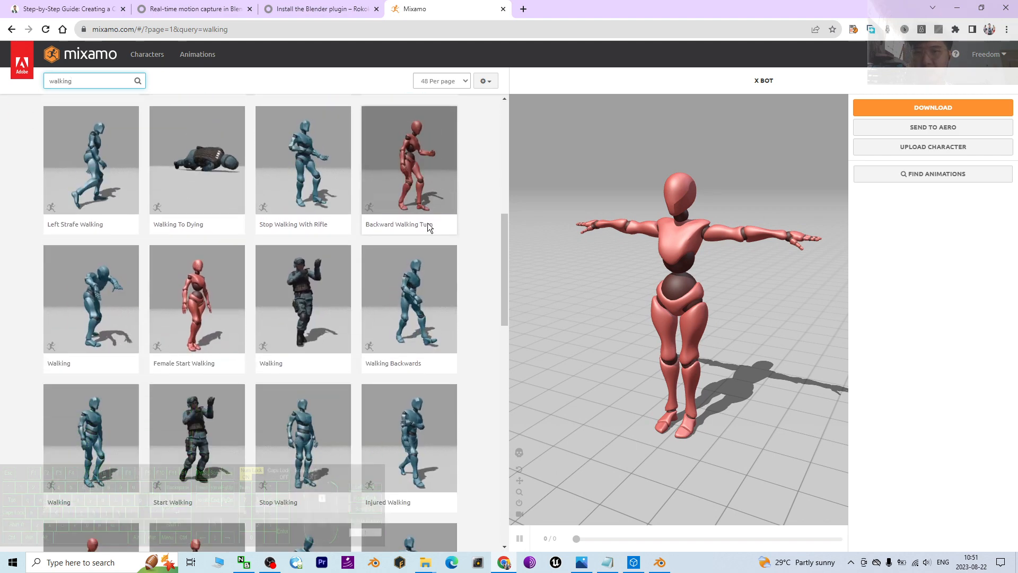
pyautogui.scroll(-5, 427, 223)
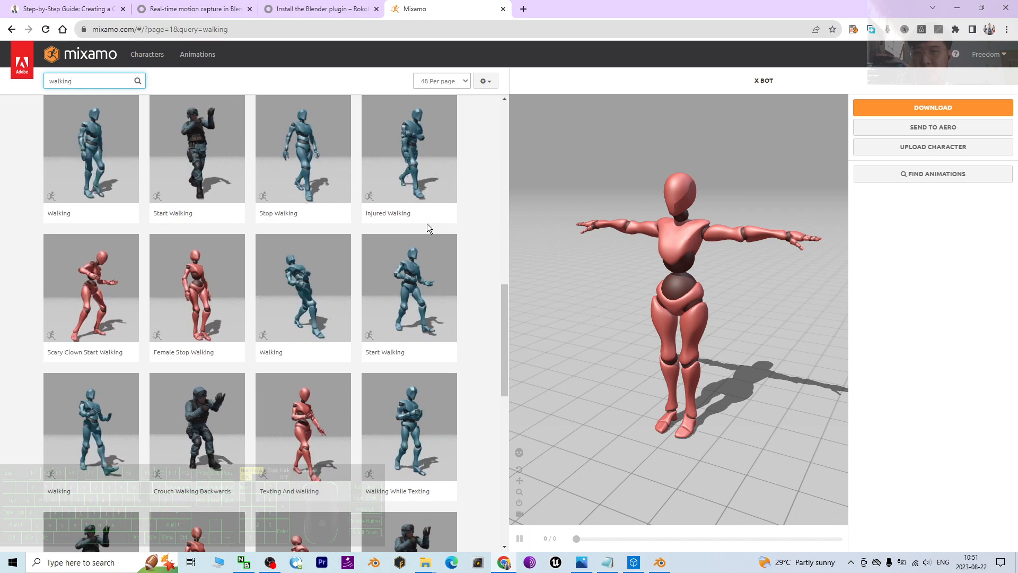
pyautogui.scroll(-5, 428, 224)
pyautogui.scroll(-4, 427, 228)
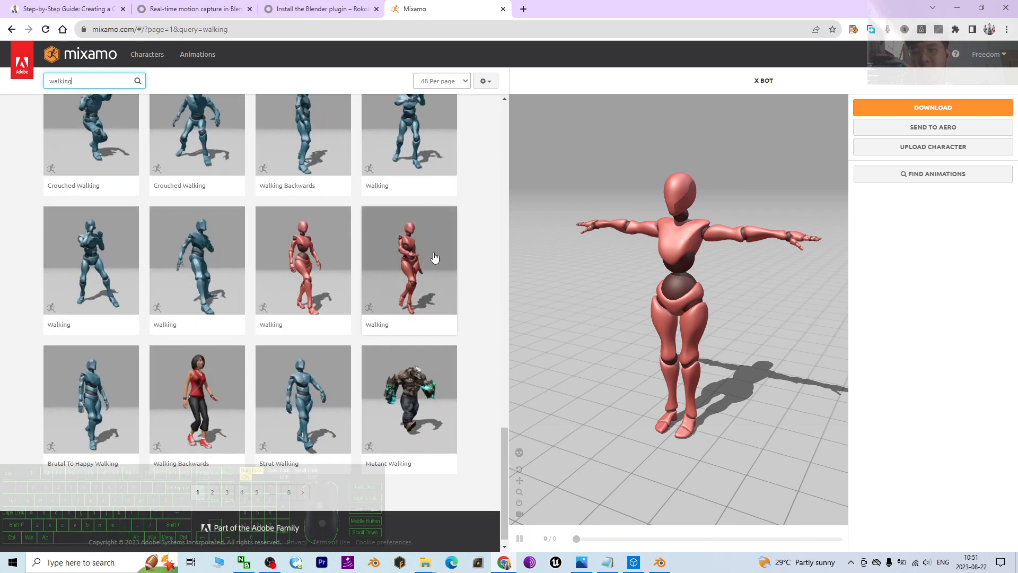
pyautogui.click(415, 274)
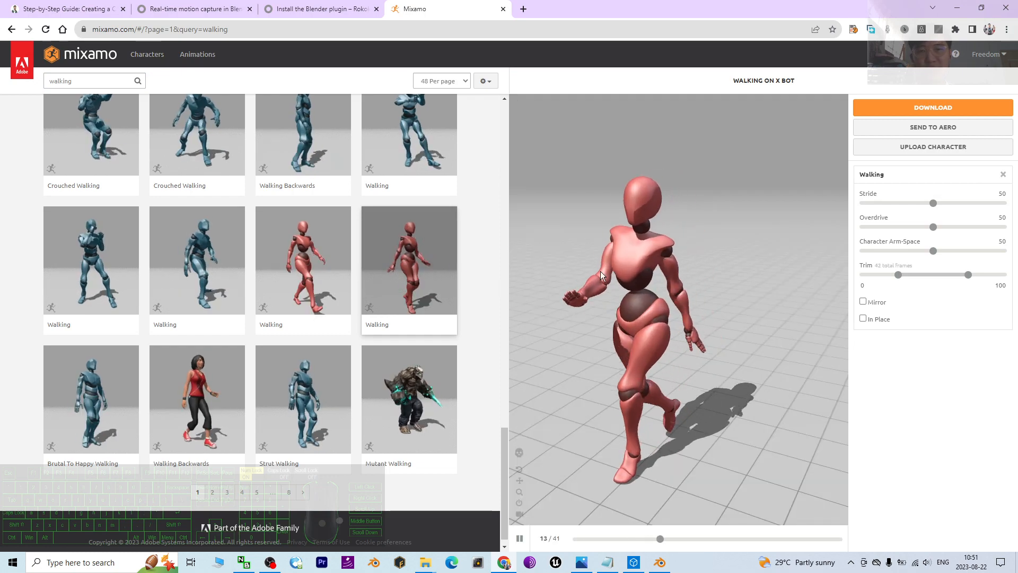
# Step: Switch to 3D Viewer, view Model01.fbx from another angle and return to Mixamo in Chrome
pyautogui.click(641, 563)
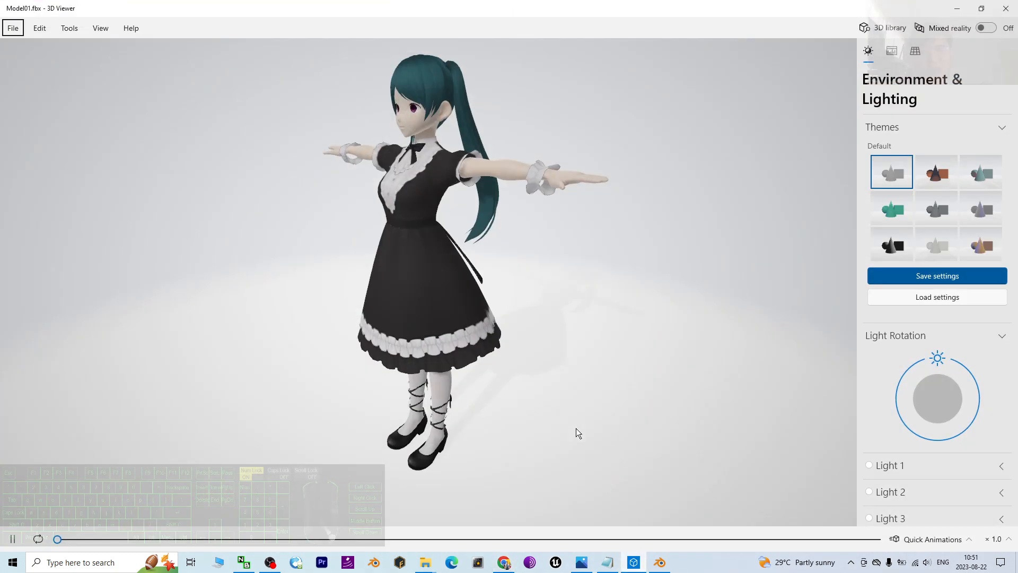
pyautogui.moveTo(576, 428); pyautogui.dragTo(504, 355)
pyautogui.click(964, 6)
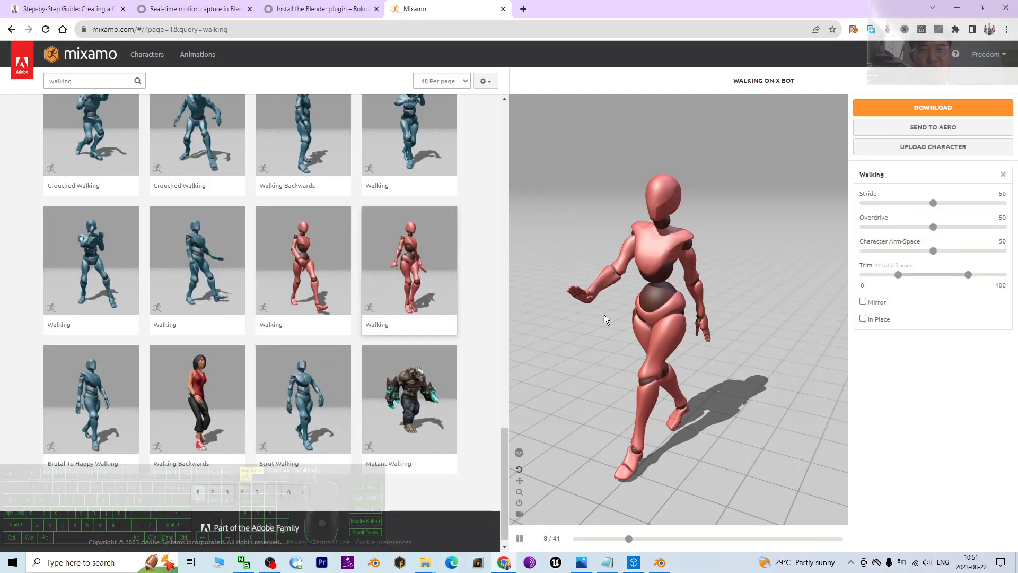
# Step: Enable In Place and Mirror for the walking animation and download it as FBX Binary with skin, 30 frames per second and no keyframe reduction
pyautogui.click(863, 319)
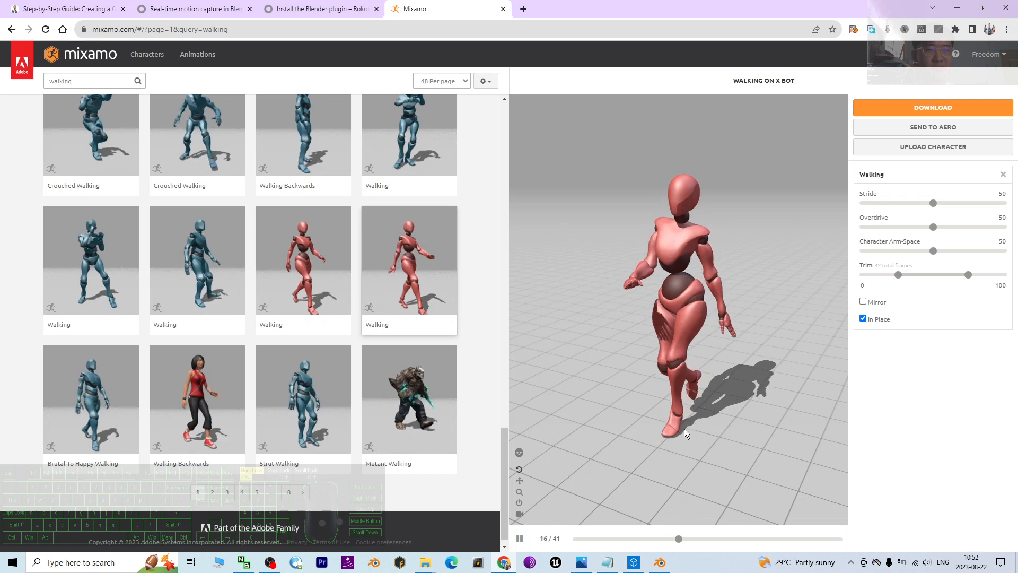
pyautogui.click(863, 302)
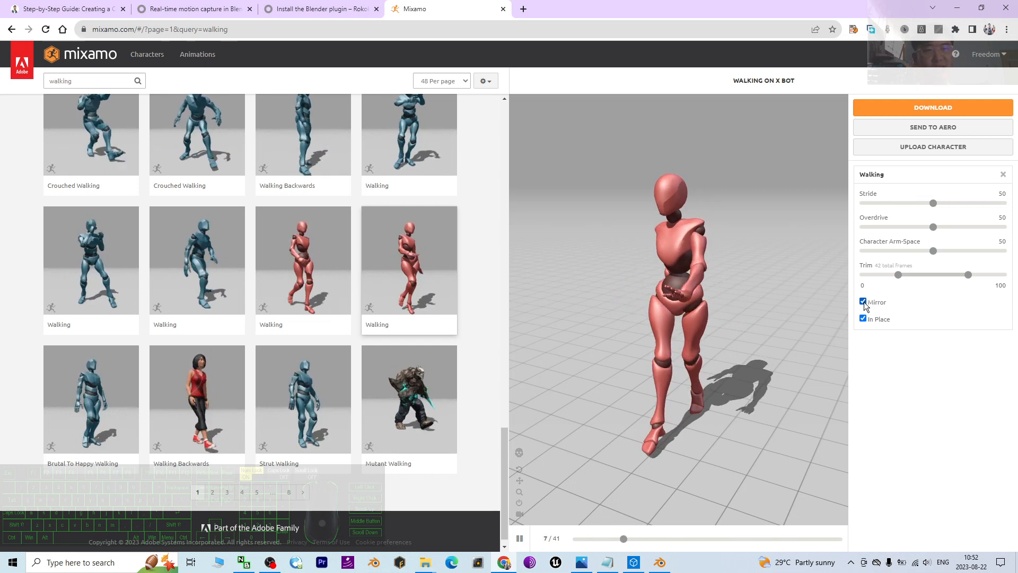
pyautogui.click(925, 109)
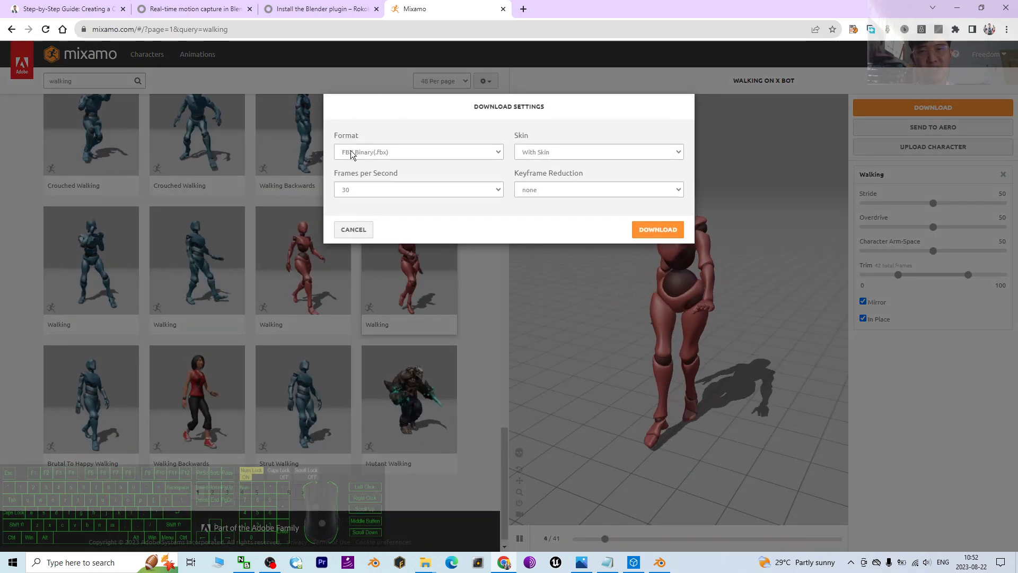
pyautogui.click(383, 153)
pyautogui.click(384, 153)
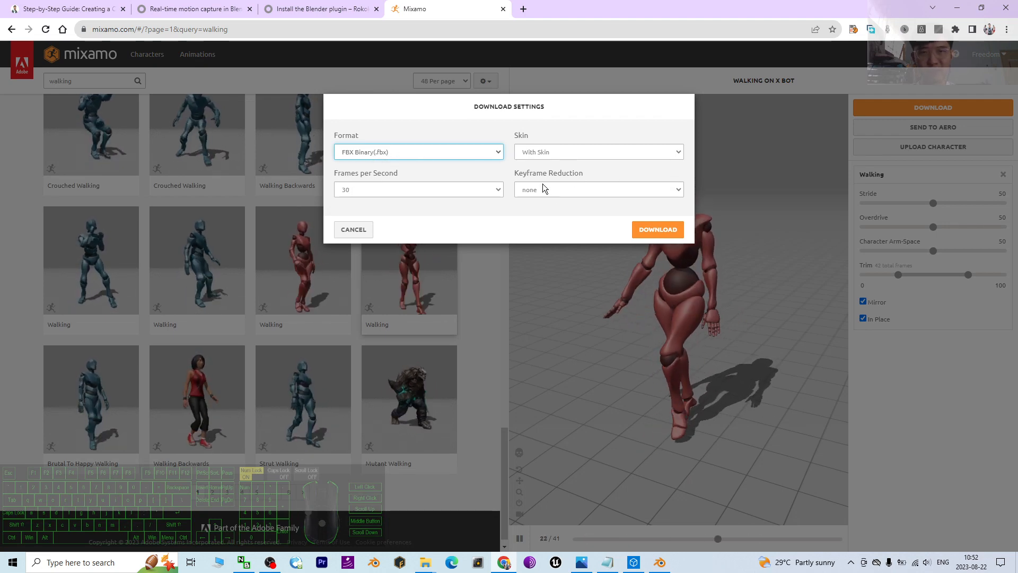
pyautogui.click(662, 234)
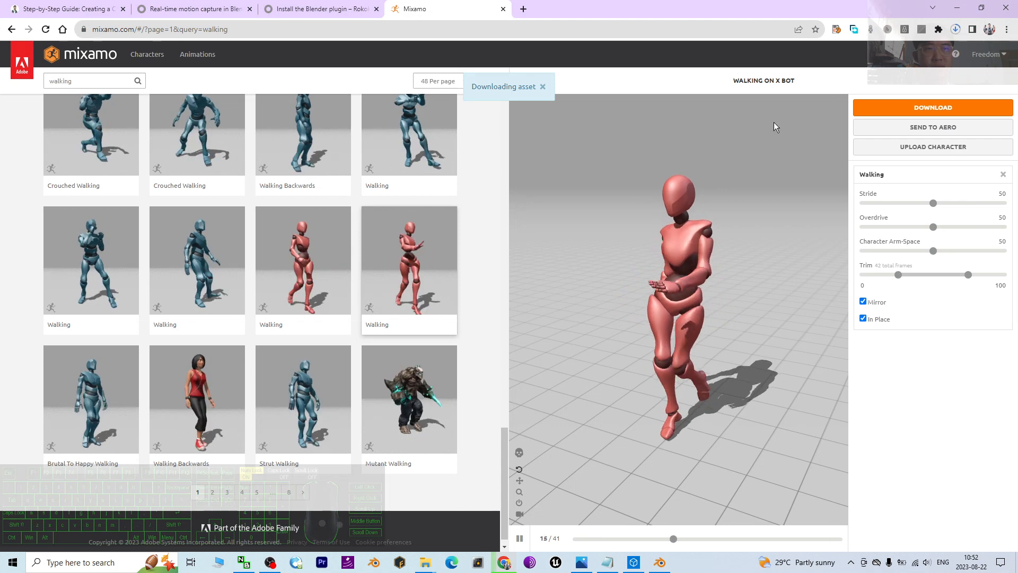
# Step: Show the downloaded Walking.fbx in its folder and inspect the walking X Bot preview from different angles
pyautogui.click(958, 30)
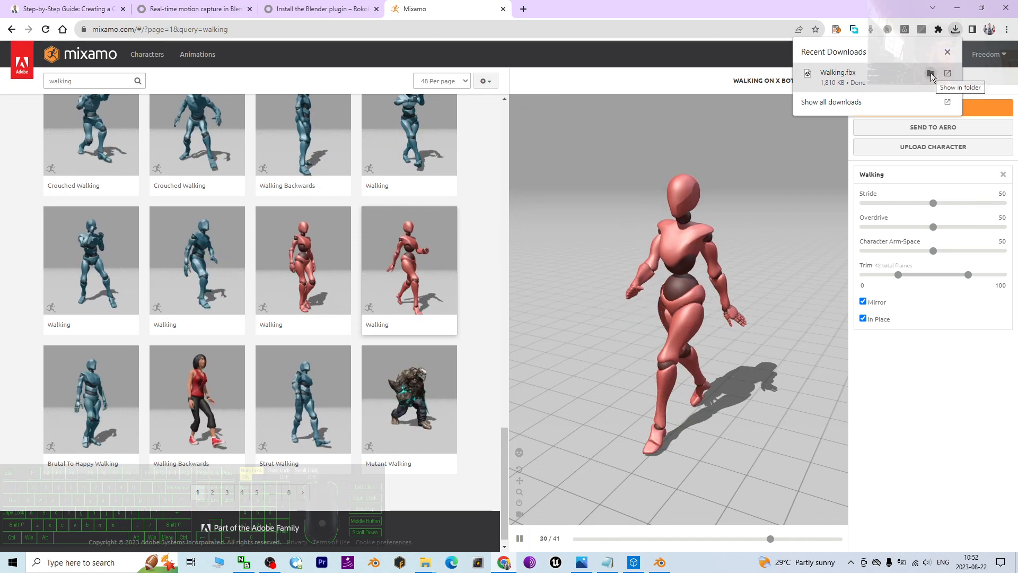
pyautogui.click(932, 74)
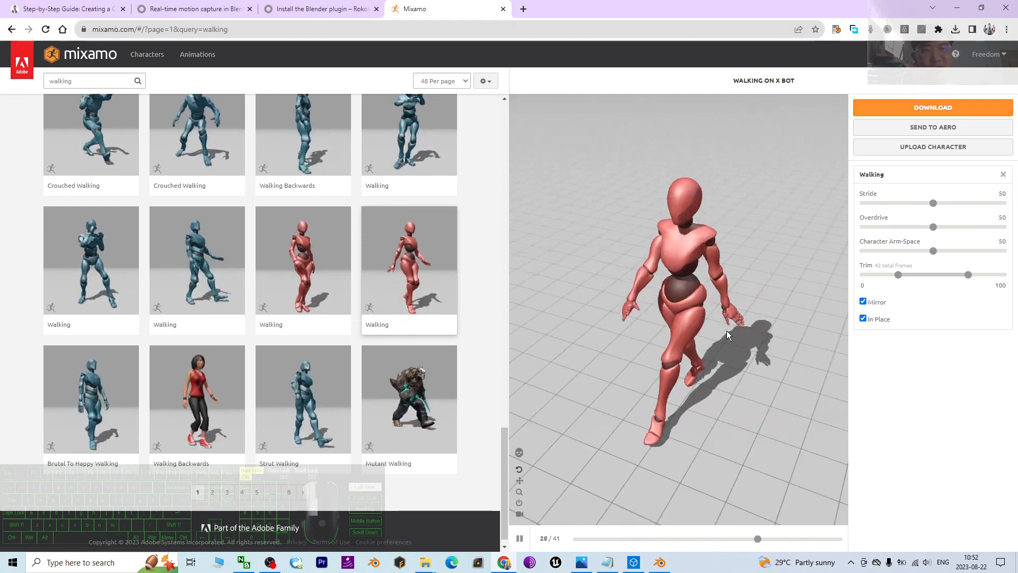
pyautogui.moveTo(726, 330); pyautogui.dragTo(724, 289)
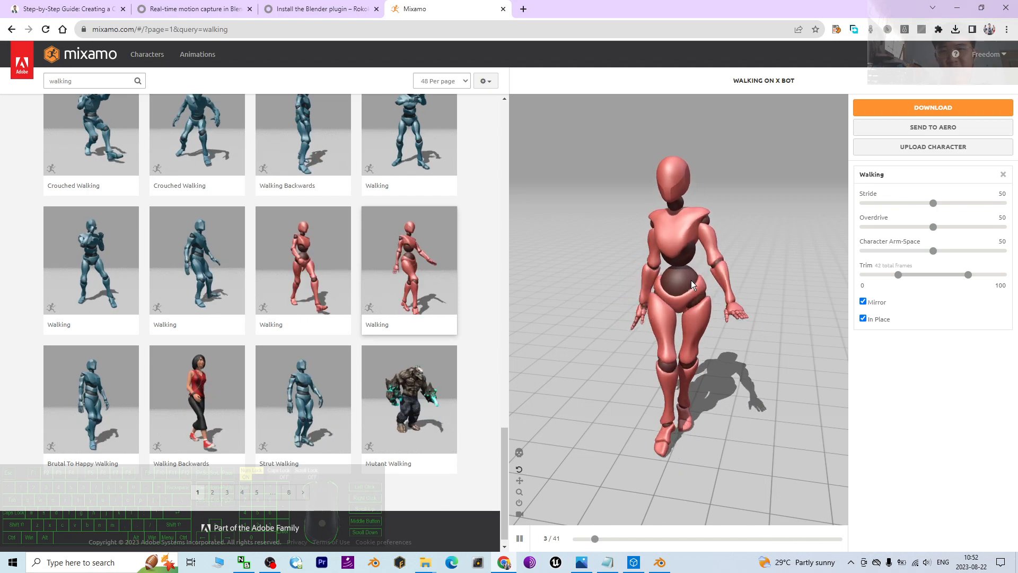
pyautogui.moveTo(661, 339); pyautogui.dragTo(614, 314)
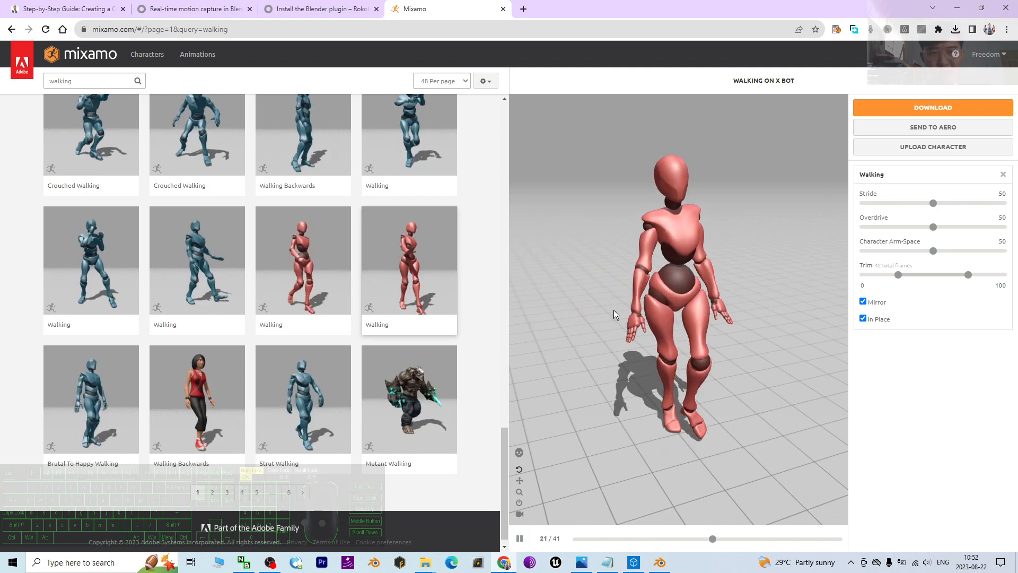
# Step: Close the Mixamo page and switch from Chrome back to Blender
pyautogui.click(503, 9)
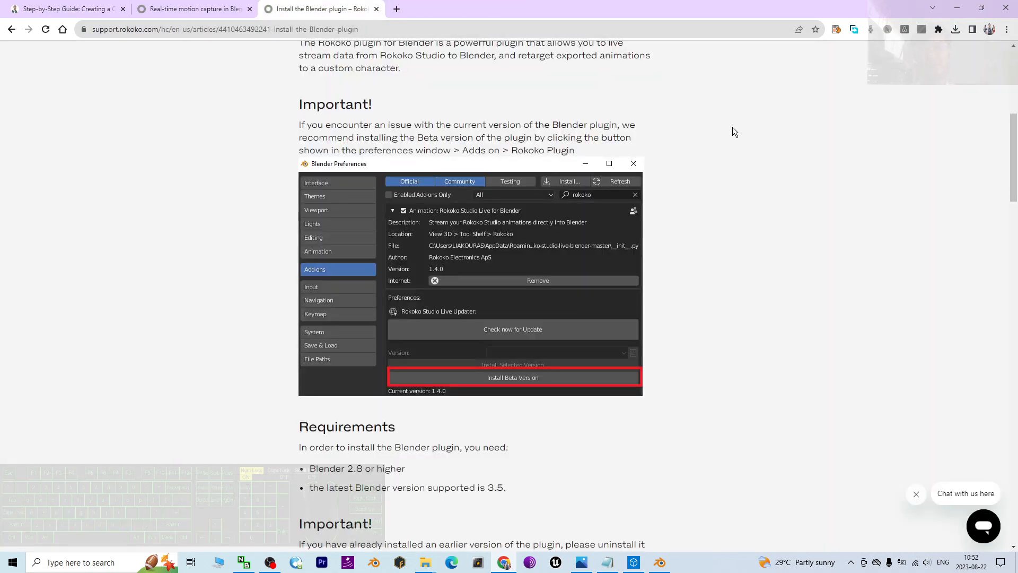
pyautogui.click(960, 9)
pyautogui.click(405, 8)
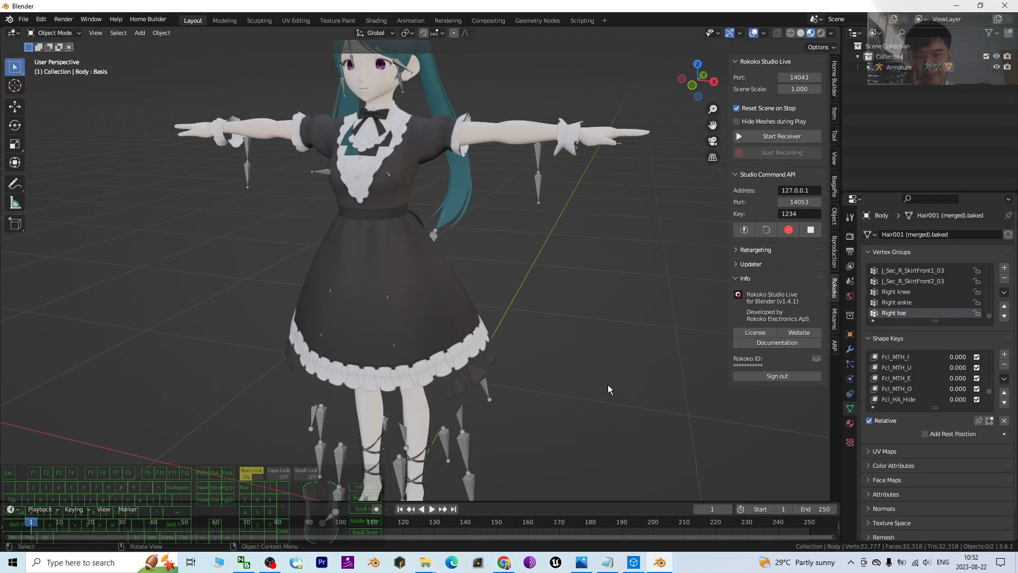
# Step: Open the Downloads folder in File Explorer
pyautogui.rightClick(425, 566)
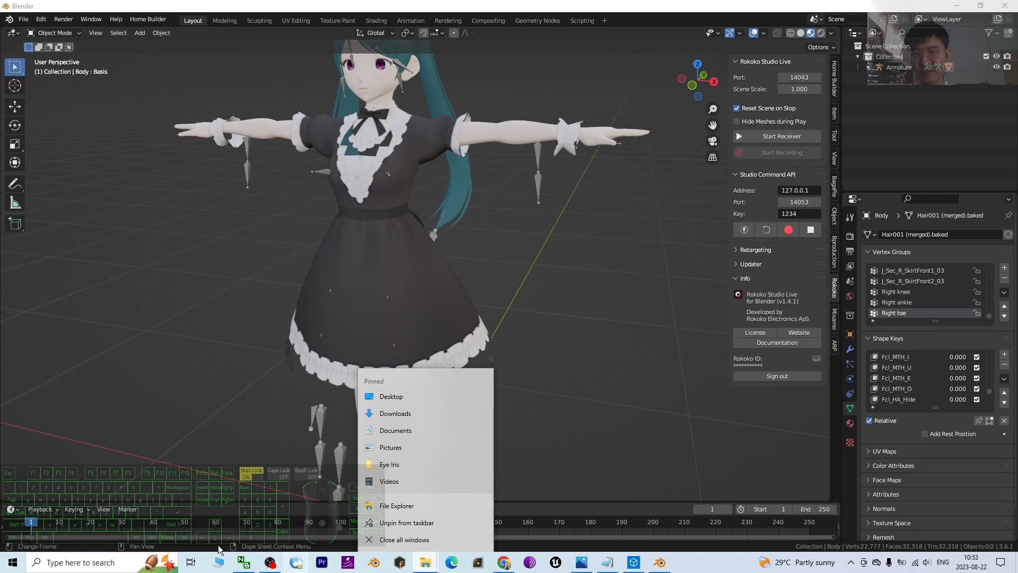
pyautogui.click(344, 566)
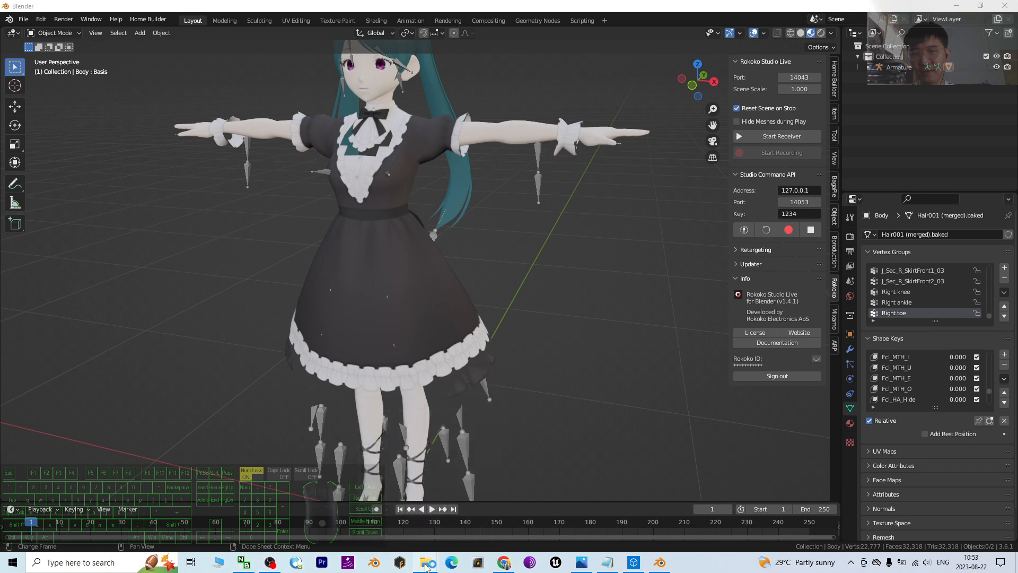
pyautogui.rightClick(425, 565)
pyautogui.click(400, 563)
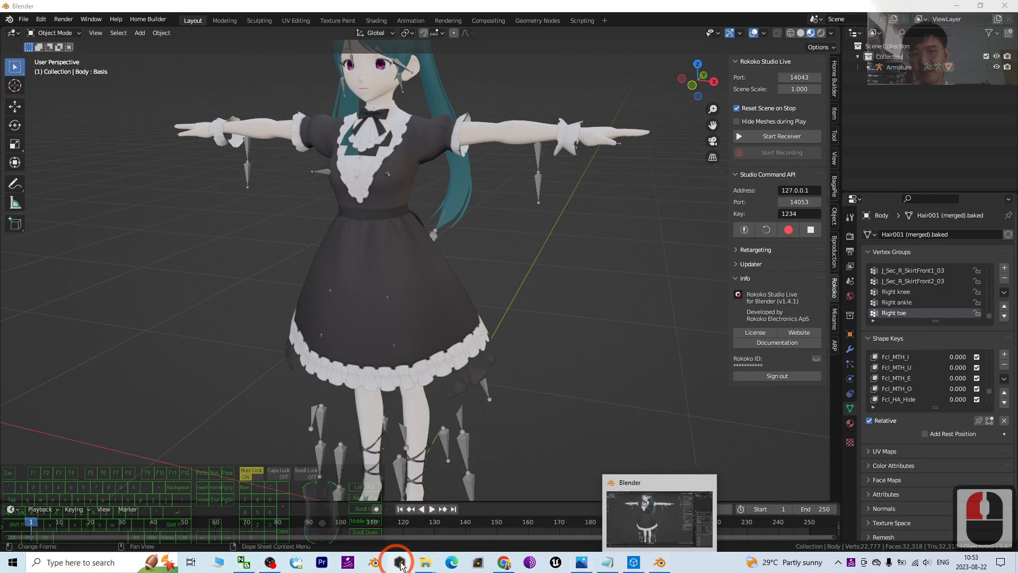
pyautogui.rightClick(427, 566)
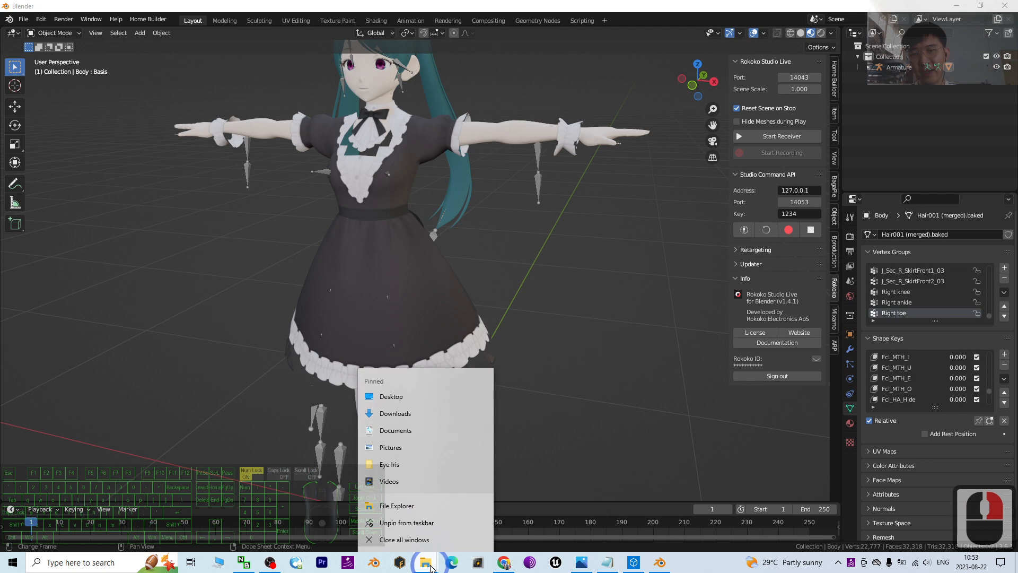
pyautogui.click(418, 415)
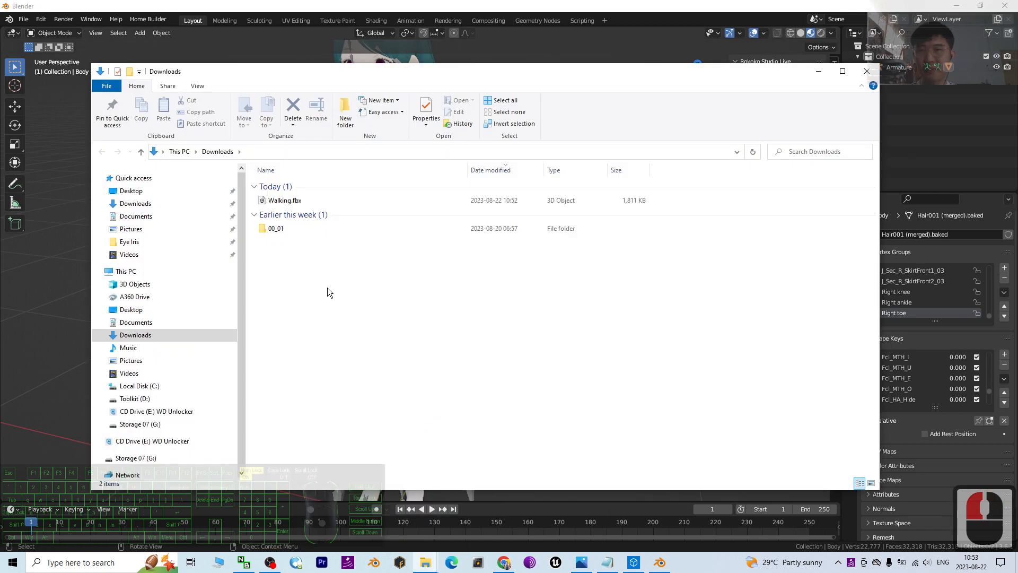
# Step: Open Walking.fbx in 3D Viewer, inspect its walking motion from another angle and return to Blender
pyautogui.click(291, 200)
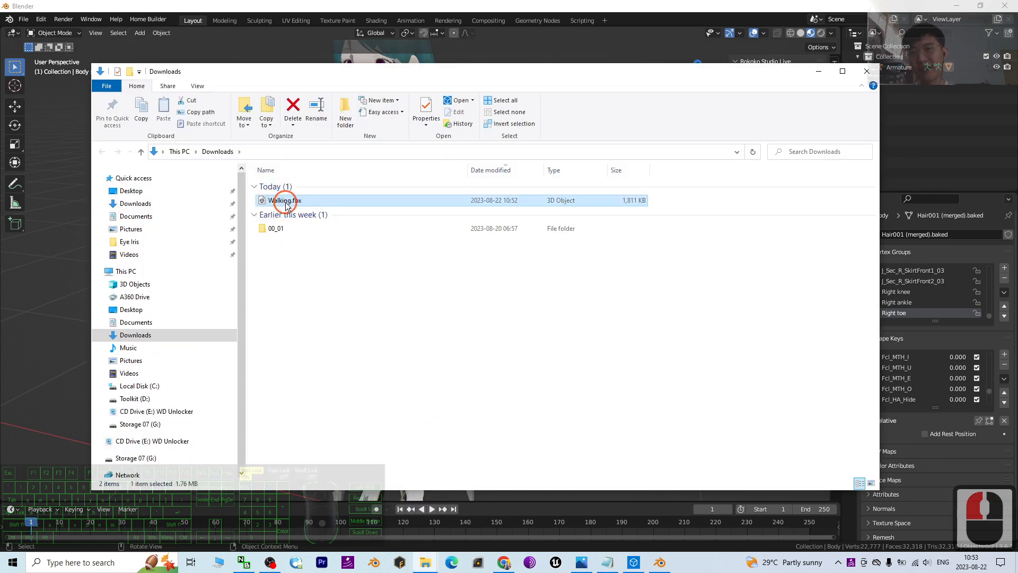
pyautogui.doubleClick(286, 201)
pyautogui.scroll(3, 509, 265)
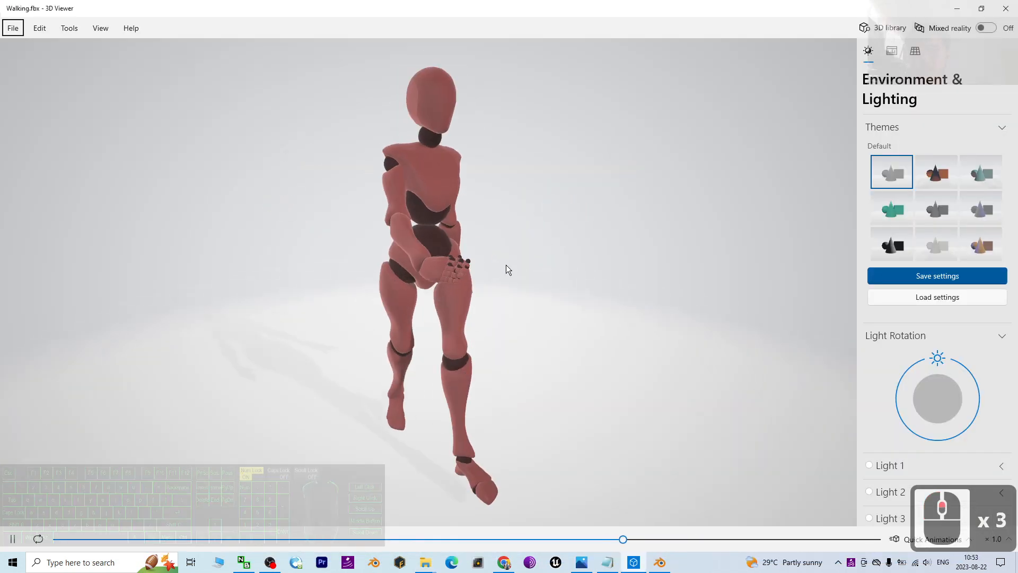
pyautogui.scroll(-1, 509, 265)
pyautogui.moveTo(507, 297)
pyautogui.mouseDown()
pyautogui.moveTo(400, 302)
pyautogui.moveTo(564, 313)
pyautogui.moveTo(504, 317)
pyautogui.mouseUp()
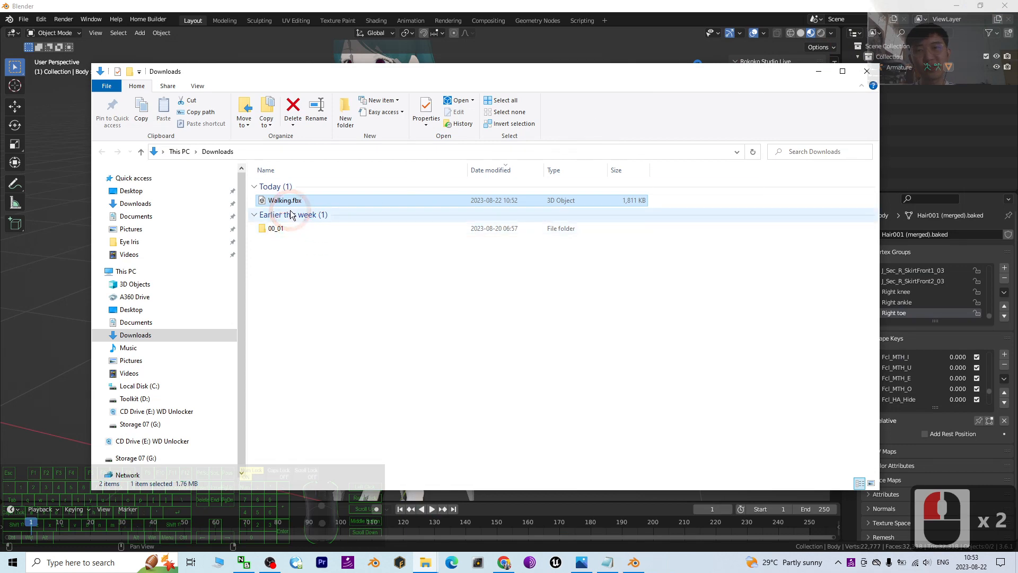
pyautogui.click(555, 63)
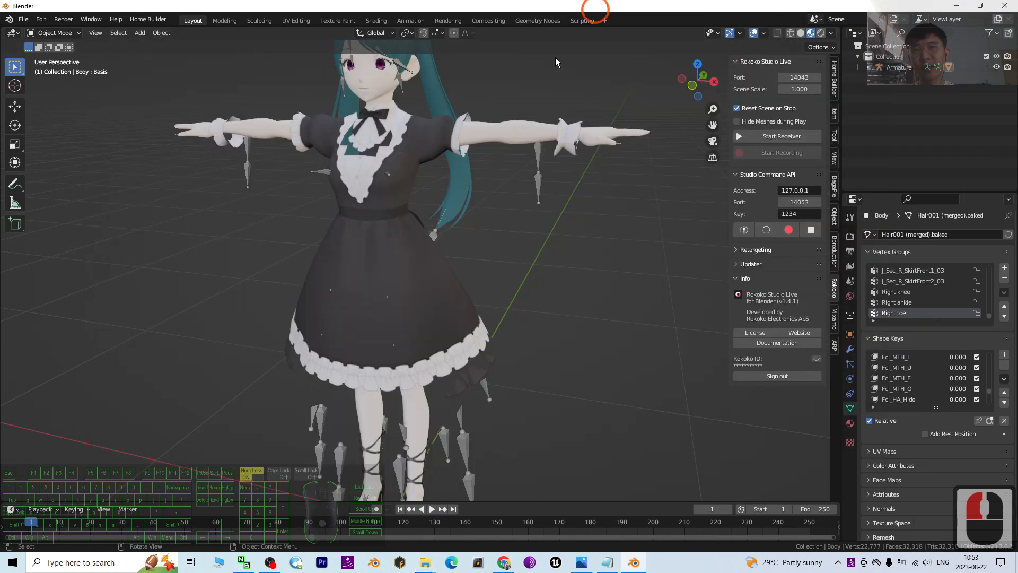
pyautogui.scroll(-3, 364, 233)
pyautogui.scroll(4, 396, 220)
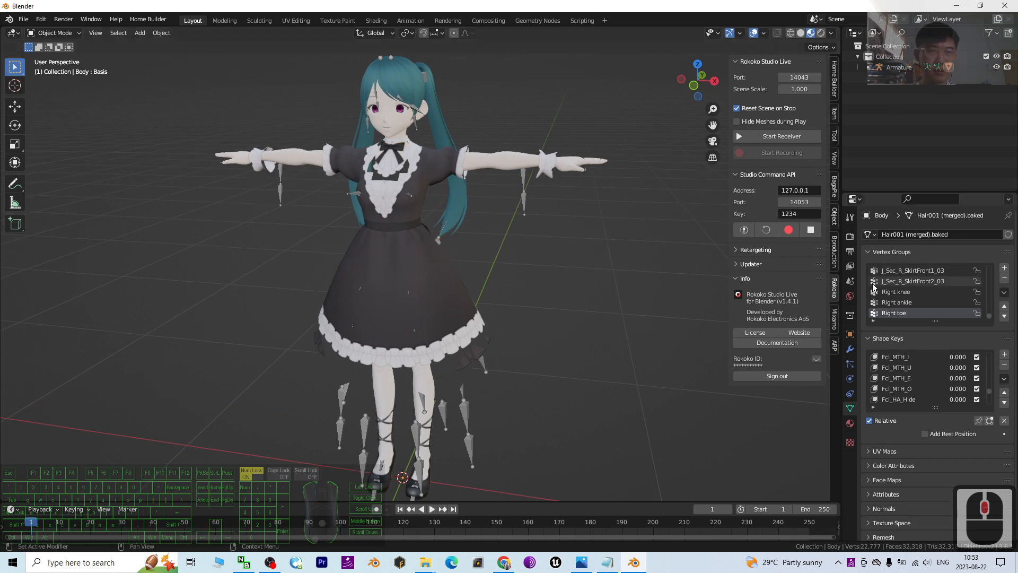
pyautogui.click(832, 290)
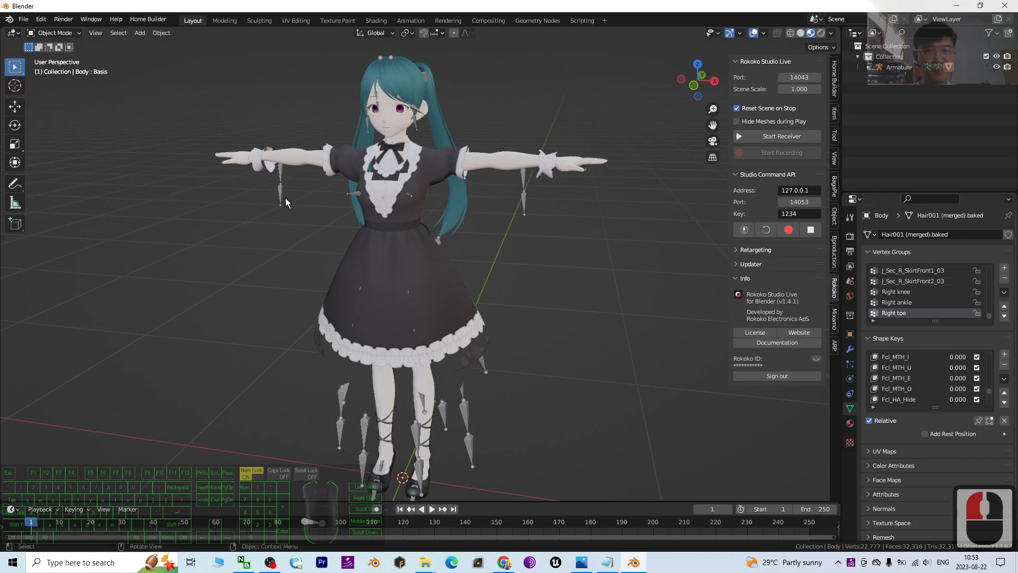
# Step: Import Walking.fbx from the Downloads folder as FBX with the default import settings
pyautogui.click(24, 20)
pyautogui.click(59, 162)
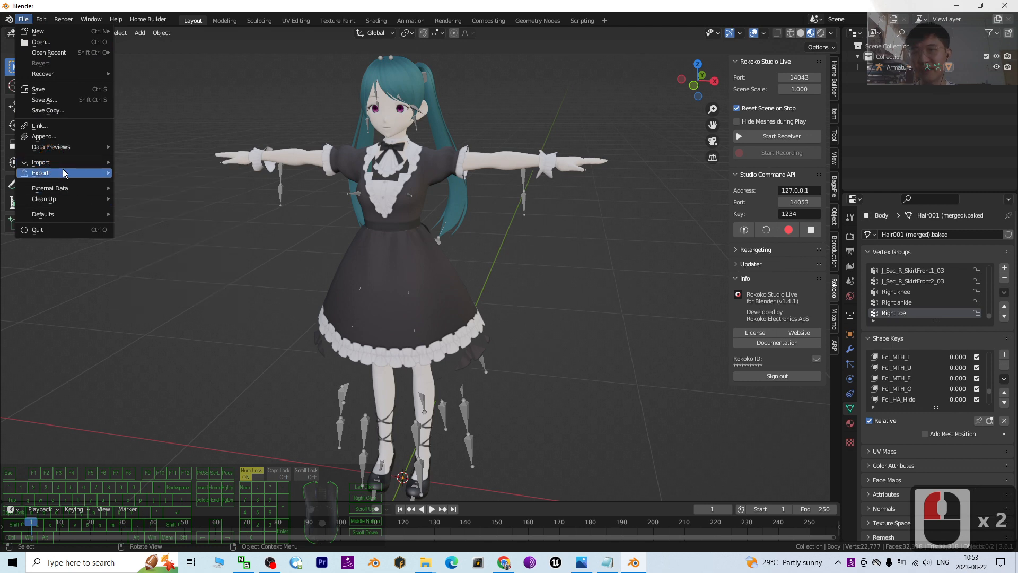
pyautogui.click(59, 161)
pyautogui.click(149, 278)
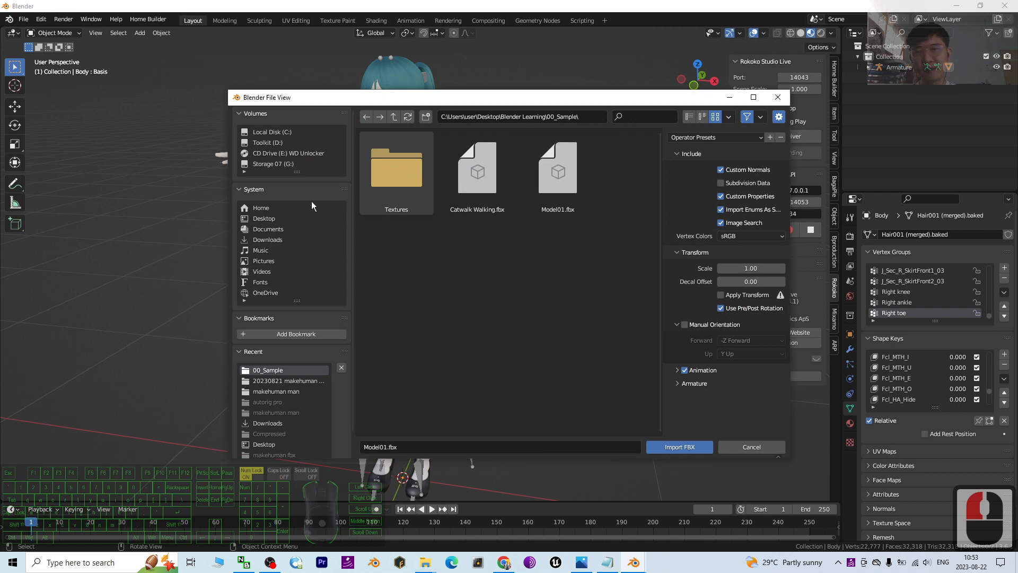
pyautogui.click(268, 240)
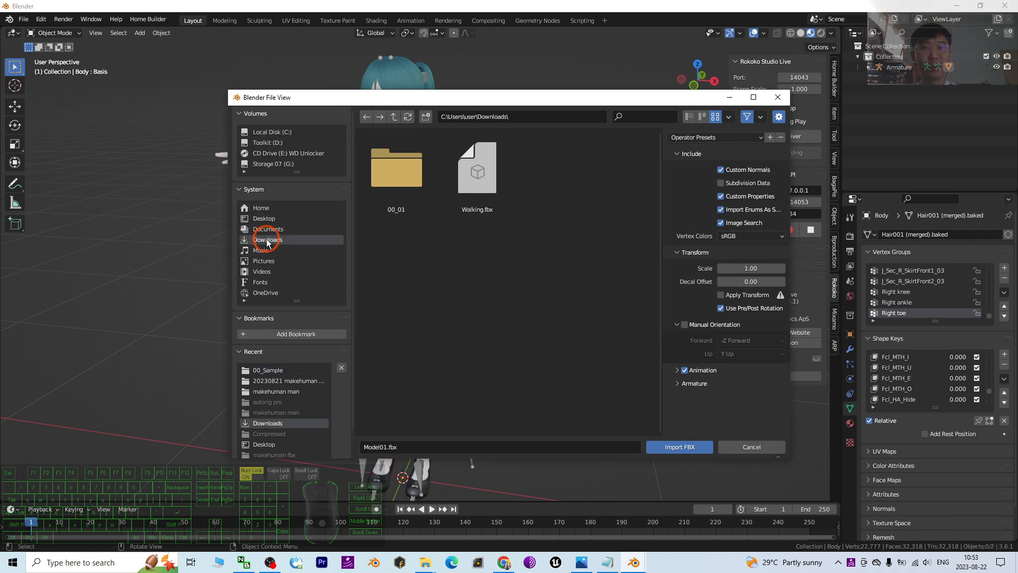
pyautogui.click(475, 173)
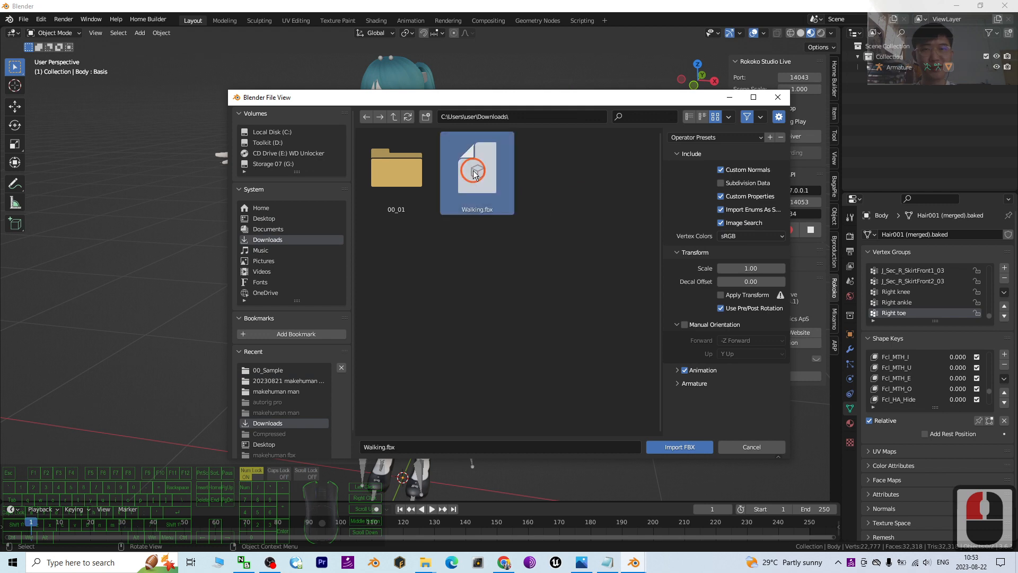
pyautogui.click(475, 174)
pyautogui.scroll(-4, 513, 279)
pyautogui.scroll(5, 435, 240)
pyautogui.scroll(-2, 439, 234)
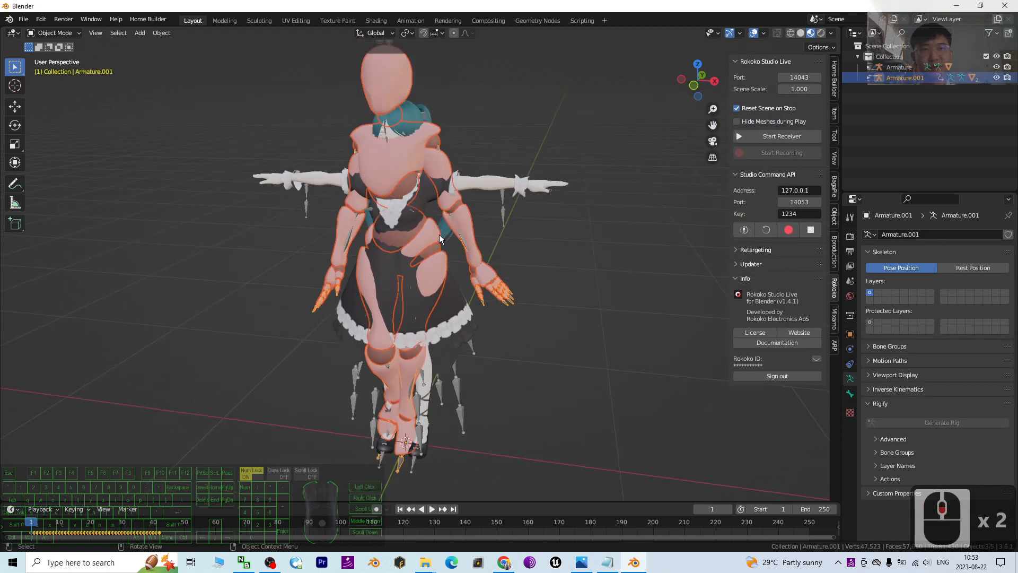
# Step: Rename the avatar's armature in the scene collection as model01
pyautogui.click(891, 68)
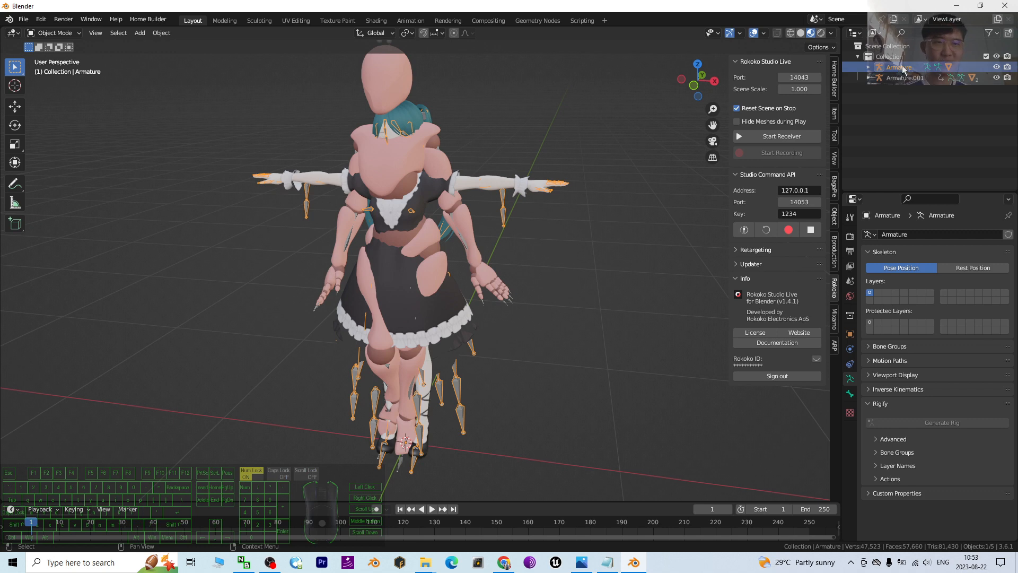
pyautogui.click(819, 125)
pyautogui.click(500, 187)
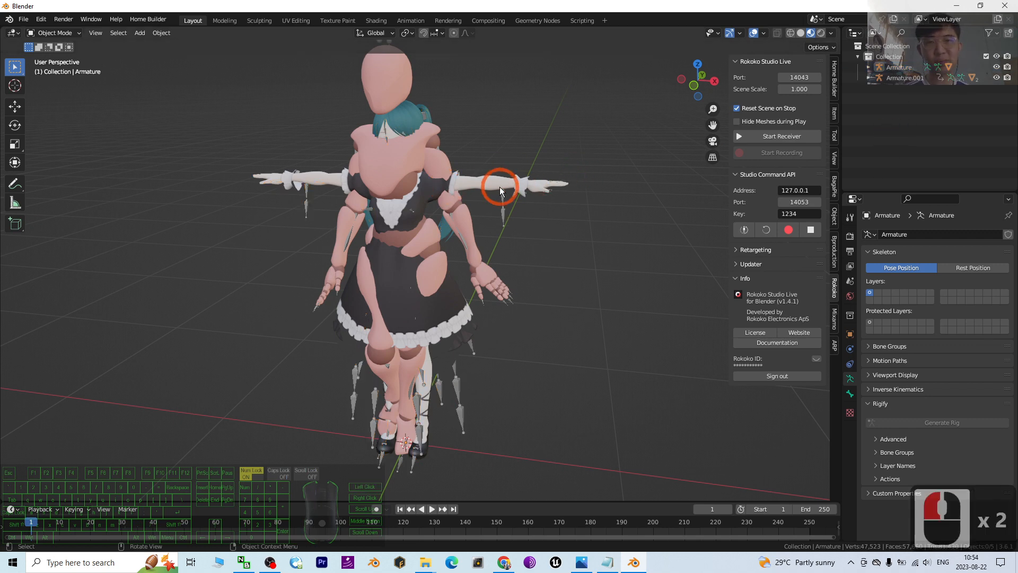
pyautogui.click(864, 148)
pyautogui.click(900, 69)
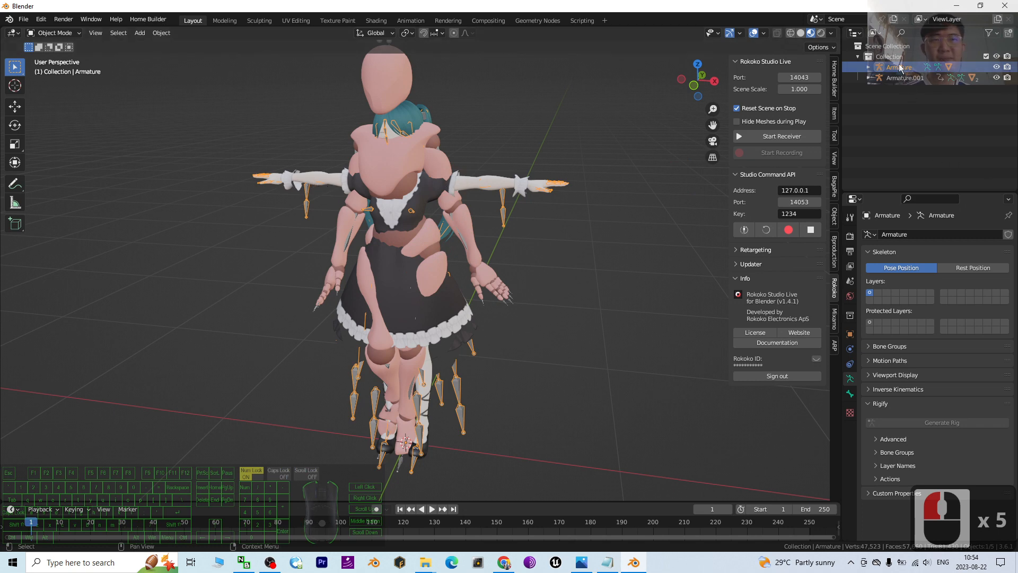
pyautogui.click(915, 90)
pyautogui.click(867, 72)
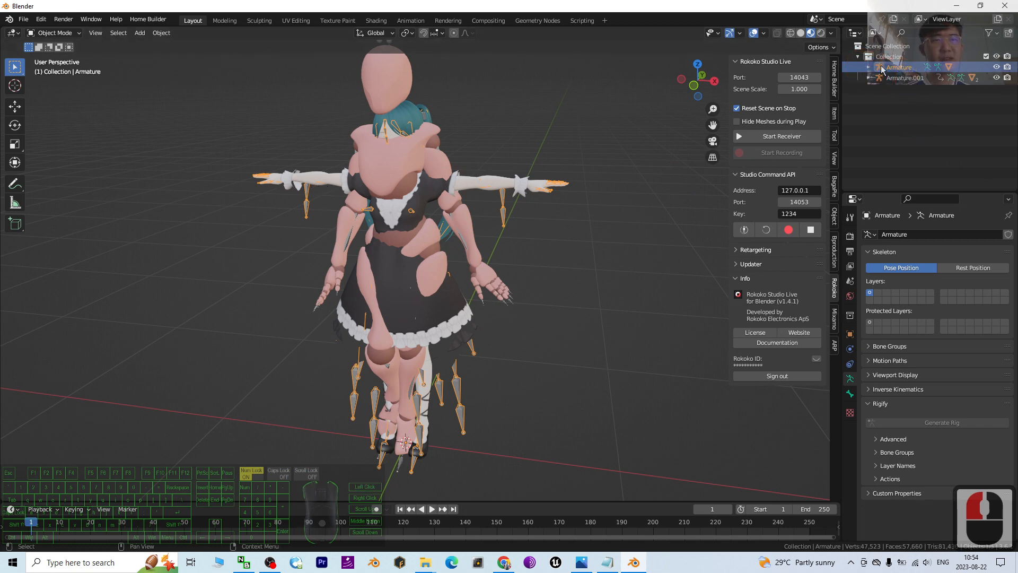
pyautogui.press('F2')
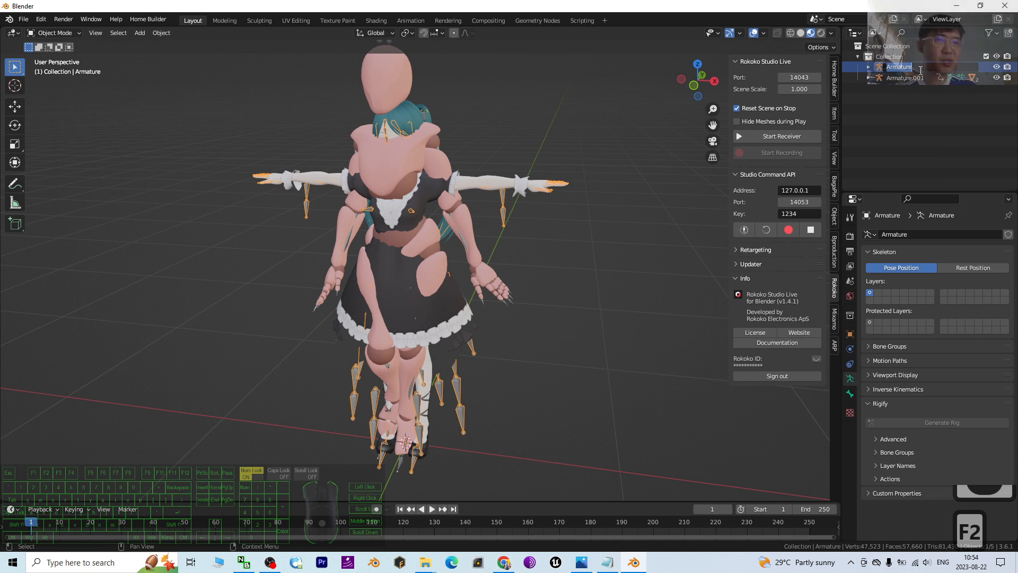
pyautogui.write('model01')
pyautogui.press('Return')
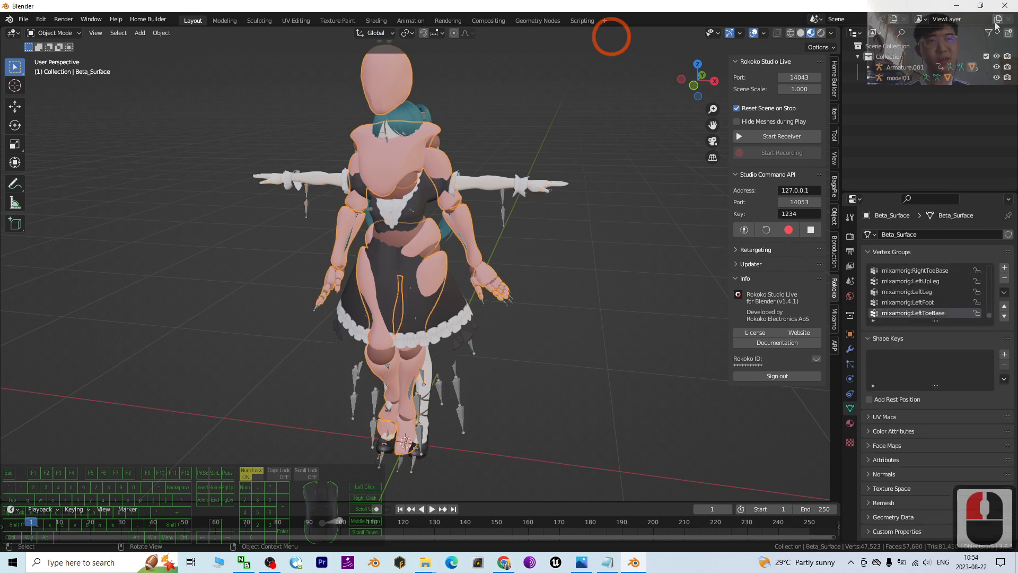
# Step: Rename the imported X Bot armature, Armature.001, as walking animation
pyautogui.click(905, 68)
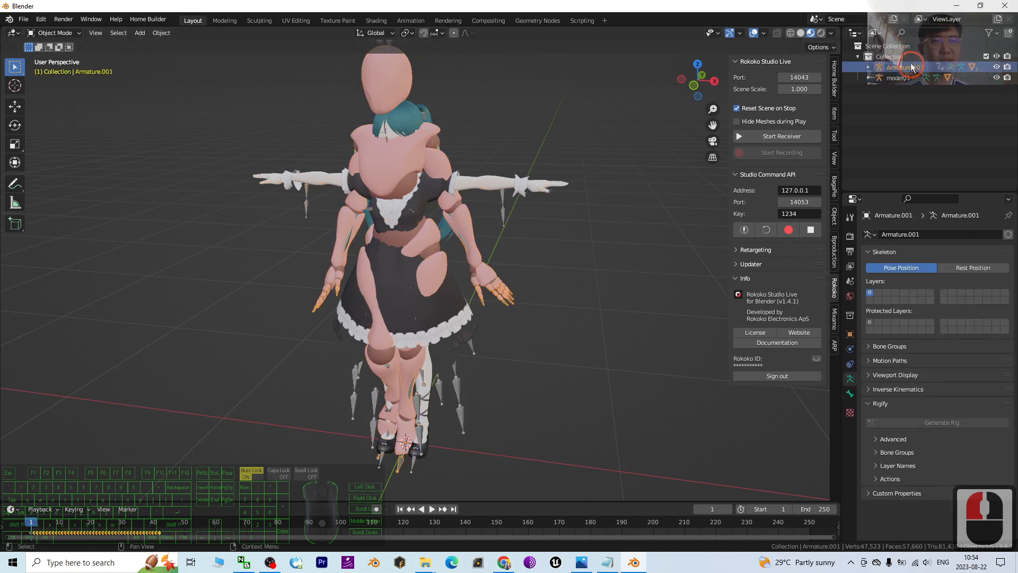
pyautogui.press('F2')
pyautogui.write('walking animation')
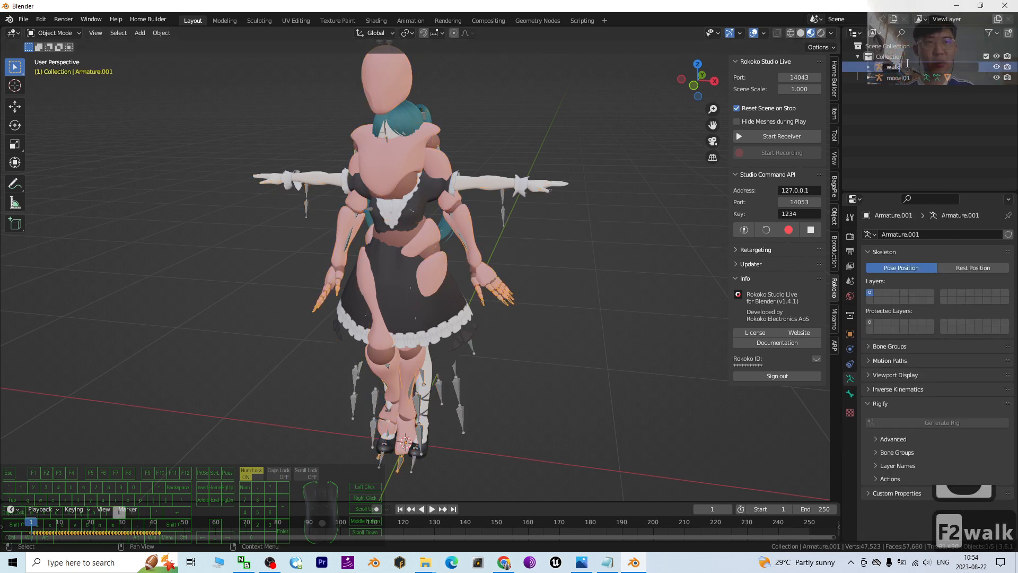
pyautogui.press('Return')
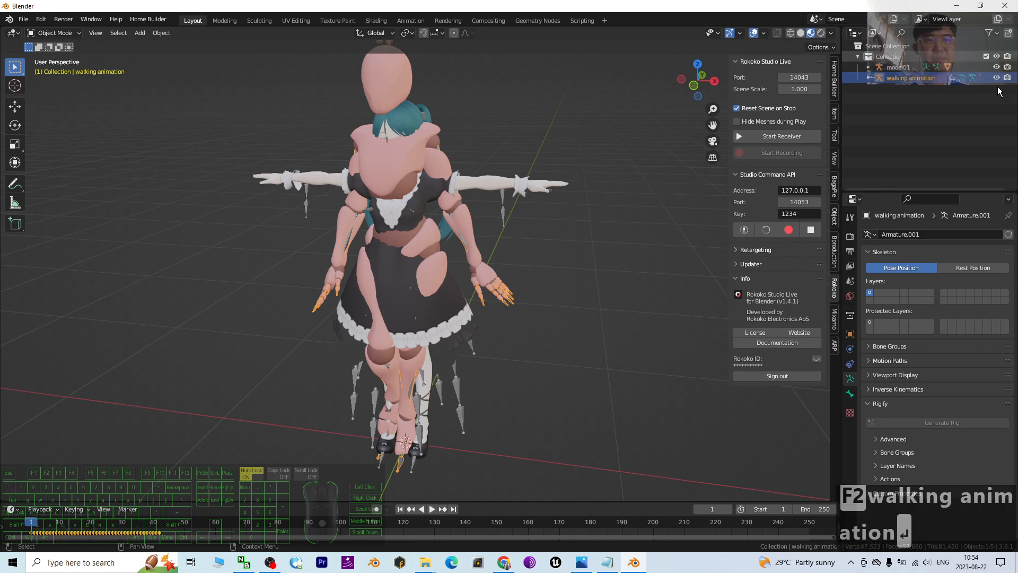
pyautogui.click(924, 112)
# Step: Expand the Retargeting settings of the Rokoko plugin in the viewport sidebar
pyautogui.moveTo(592, 224); pyautogui.dragTo(466, 209, button='middle')
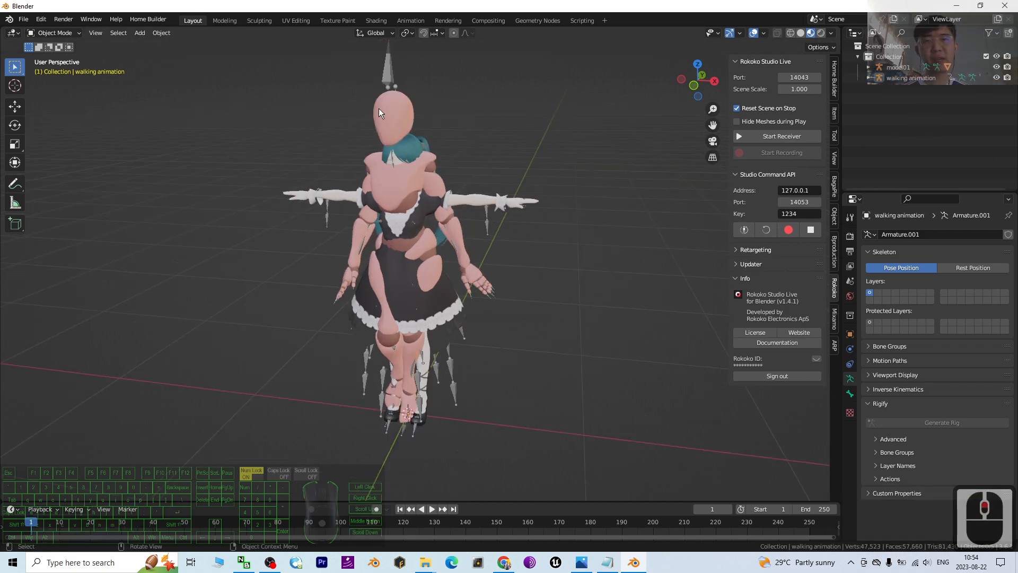
pyautogui.click(404, 101)
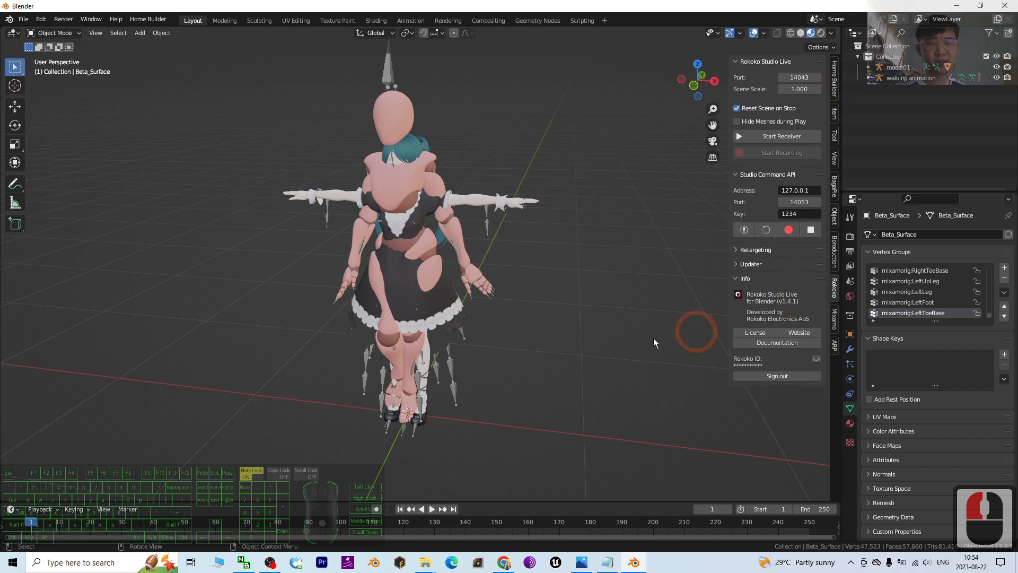
pyautogui.press('n')
pyautogui.press('n')
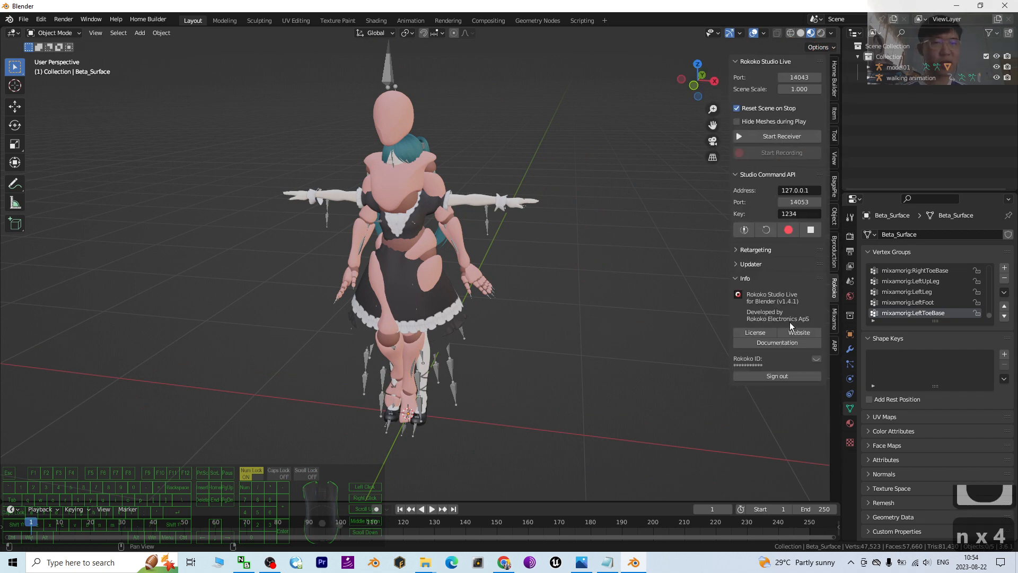
pyautogui.click(834, 345)
pyautogui.click(834, 296)
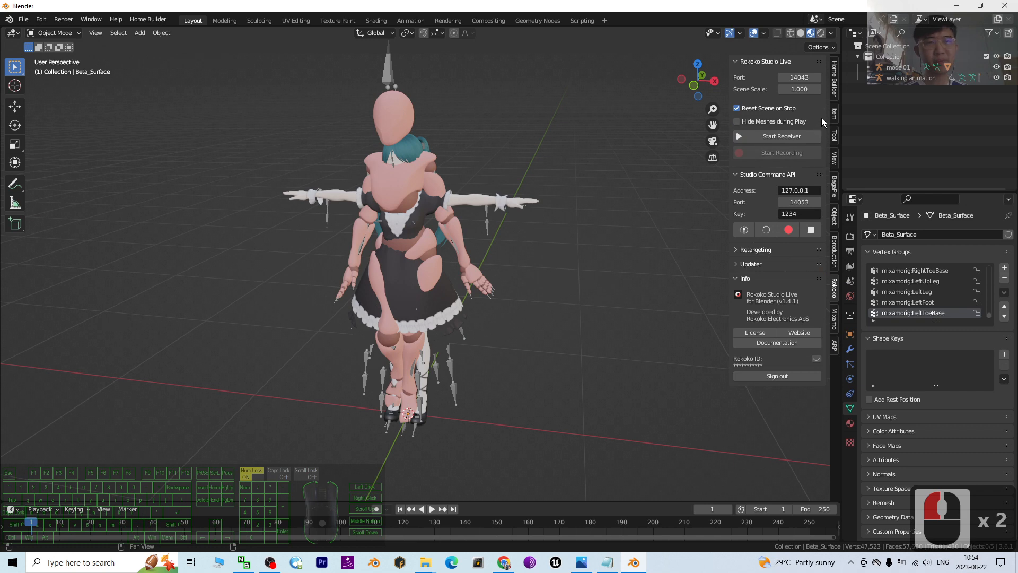
pyautogui.click(737, 250)
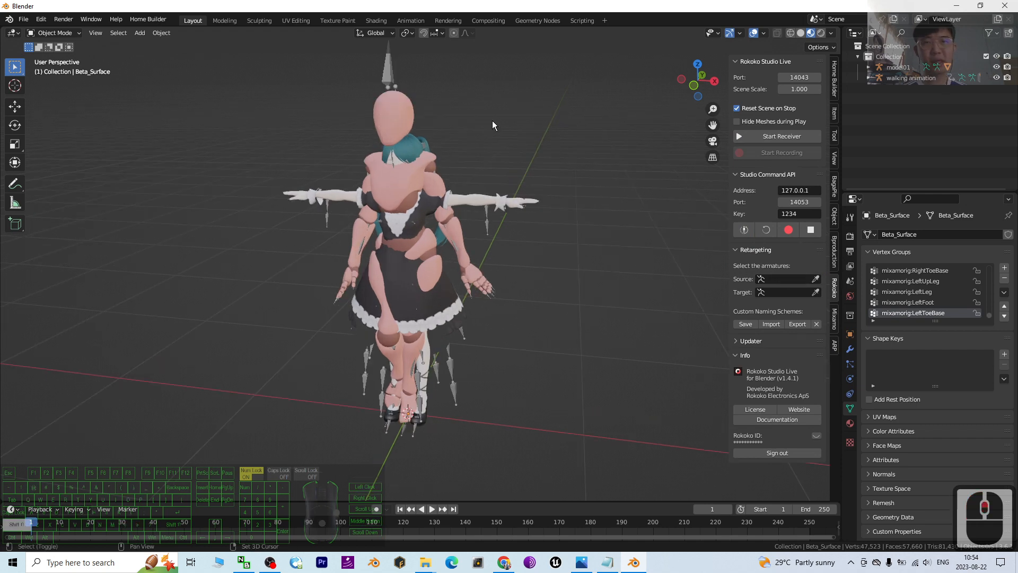
# Step: Set the retargeting source to the walking animation armature by picking its bone above the X Bot's head
pyautogui.keyDown('shift'); pyautogui.moveTo(492, 120); pyautogui.dragTo(383, 131, button='middle'); pyautogui.keyUp('shift')
pyautogui.click(379, 129)
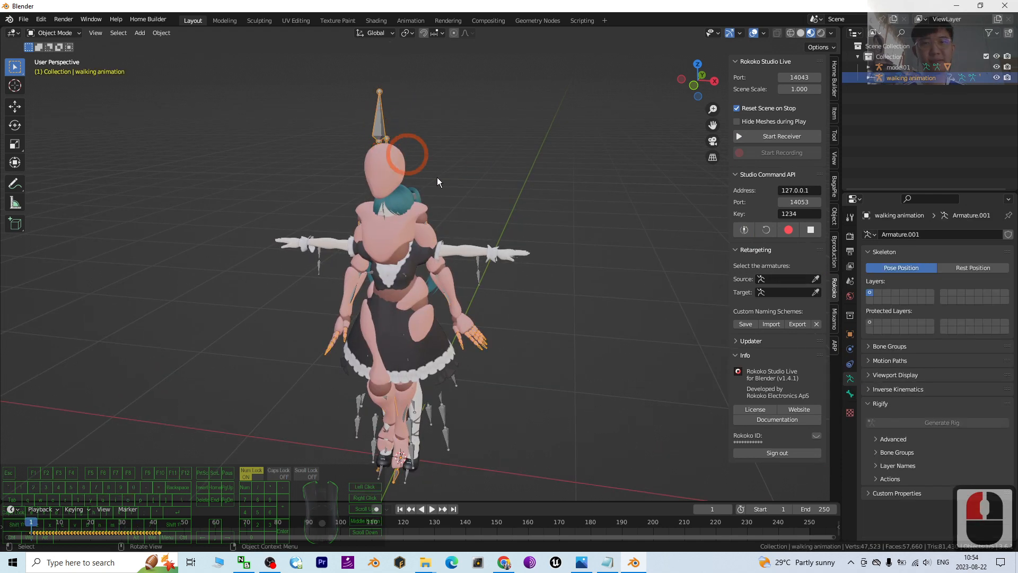
pyautogui.moveTo(437, 177); pyautogui.dragTo(396, 155, button='middle')
pyautogui.click(378, 116)
pyautogui.moveTo(700, 245); pyautogui.dragTo(713, 246, button='middle')
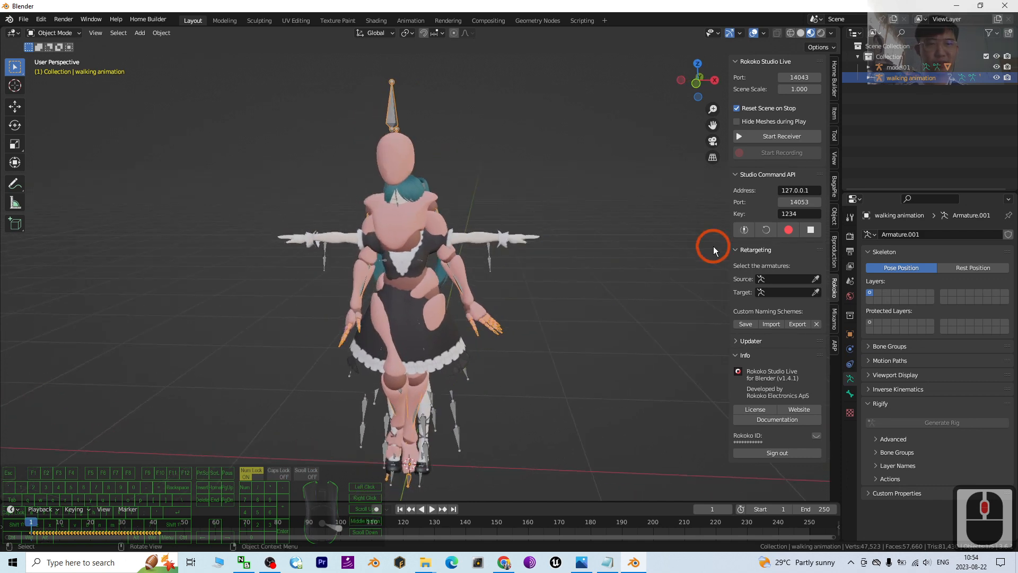
pyautogui.click(816, 279)
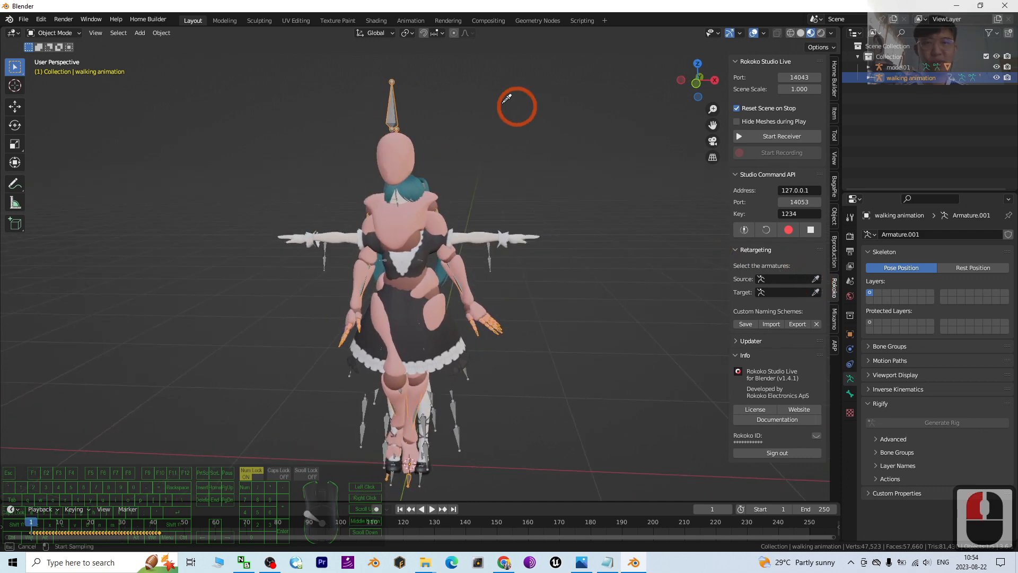
pyautogui.click(395, 104)
# Step: Set the retargeting target to the model01 armature by picking its sleeve bone below the avatar's forearm
pyautogui.scroll(5, 562, 214)
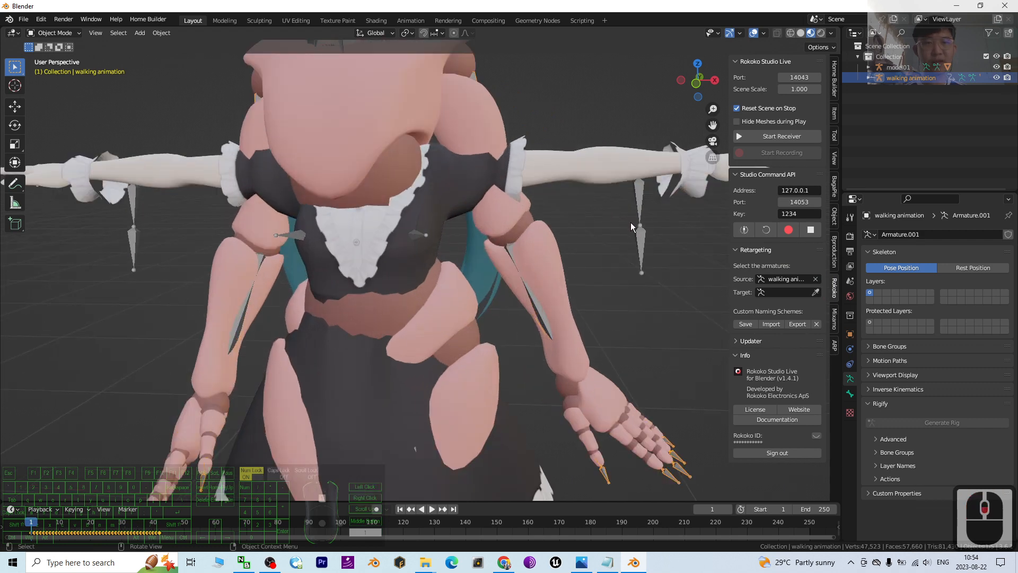
pyautogui.scroll(-1, 630, 222)
pyautogui.keyDown('shift'); pyautogui.moveTo(622, 219); pyautogui.dragTo(524, 223, button='middle'); pyautogui.keyUp('shift')
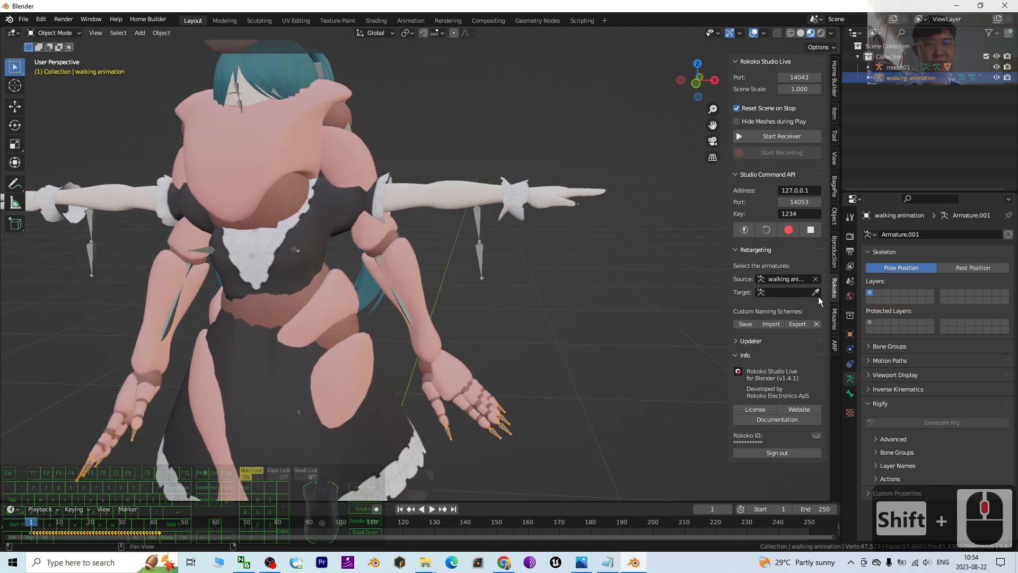
pyautogui.scroll(-3, 534, 357)
pyautogui.scroll(5, 559, 289)
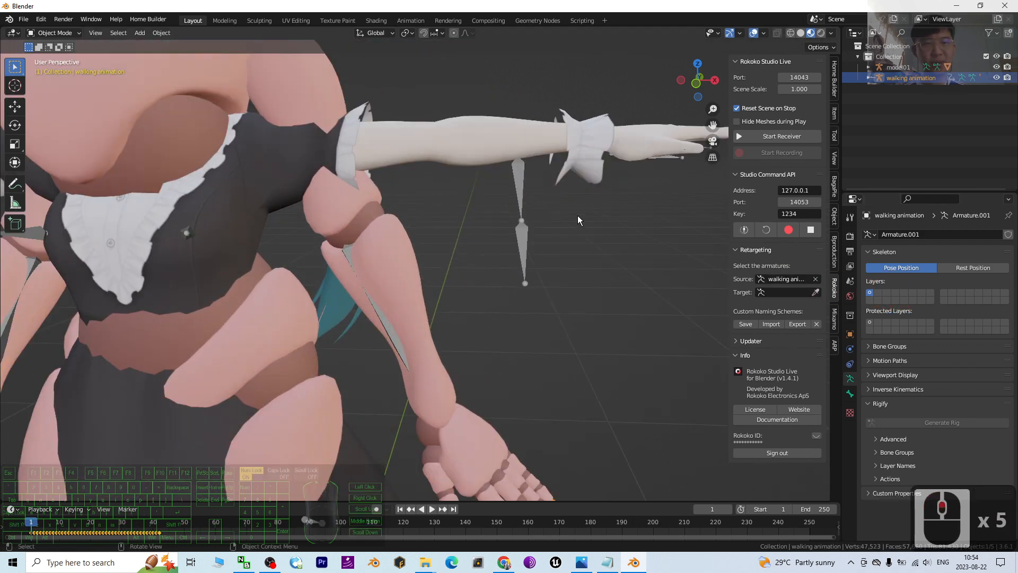
pyautogui.click(520, 180)
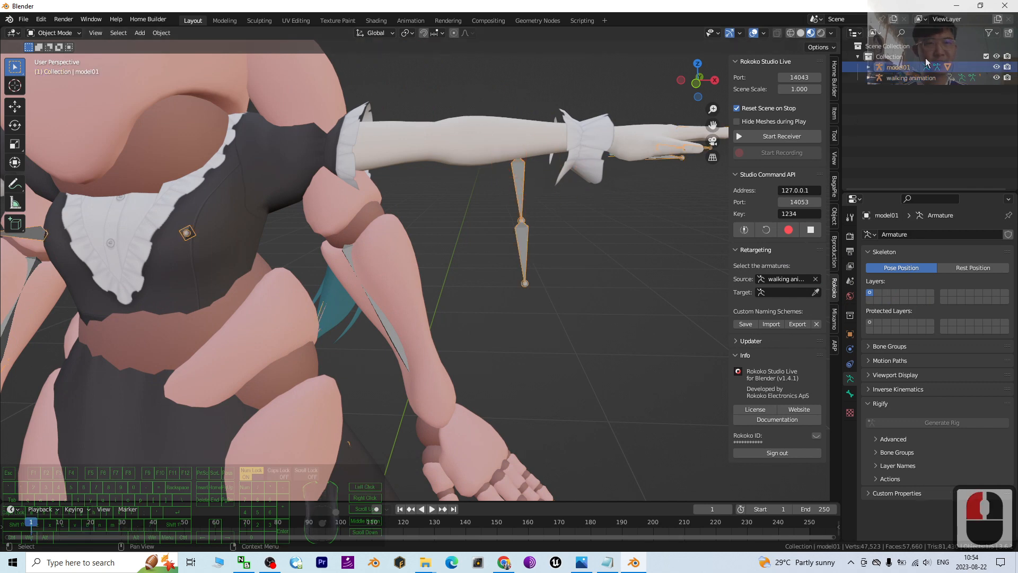
pyautogui.click(816, 294)
pyautogui.click(518, 173)
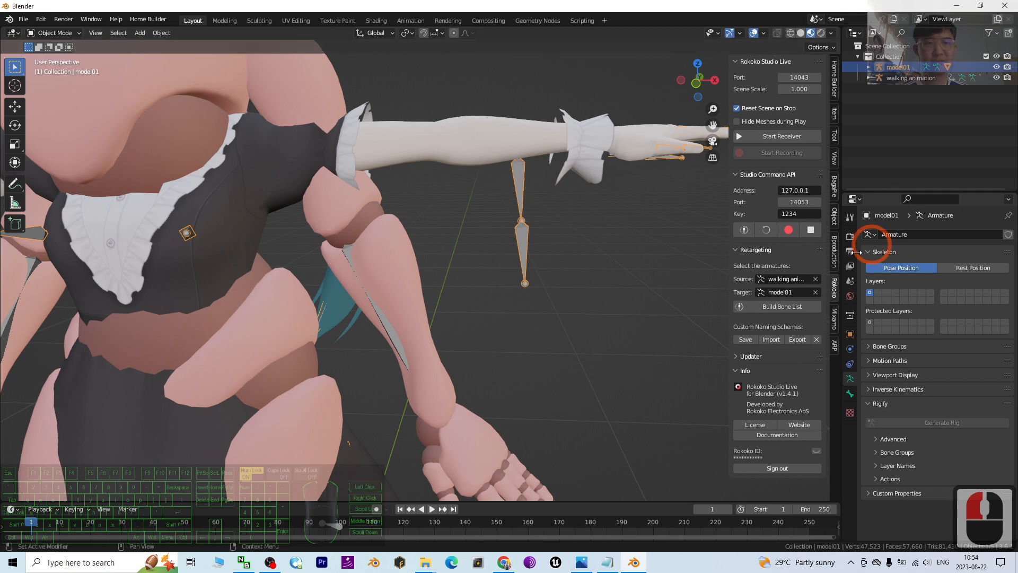
# Step: Build the retargeting bone list and widen the sidebar to review the full source and target bone names
pyautogui.click(767, 306)
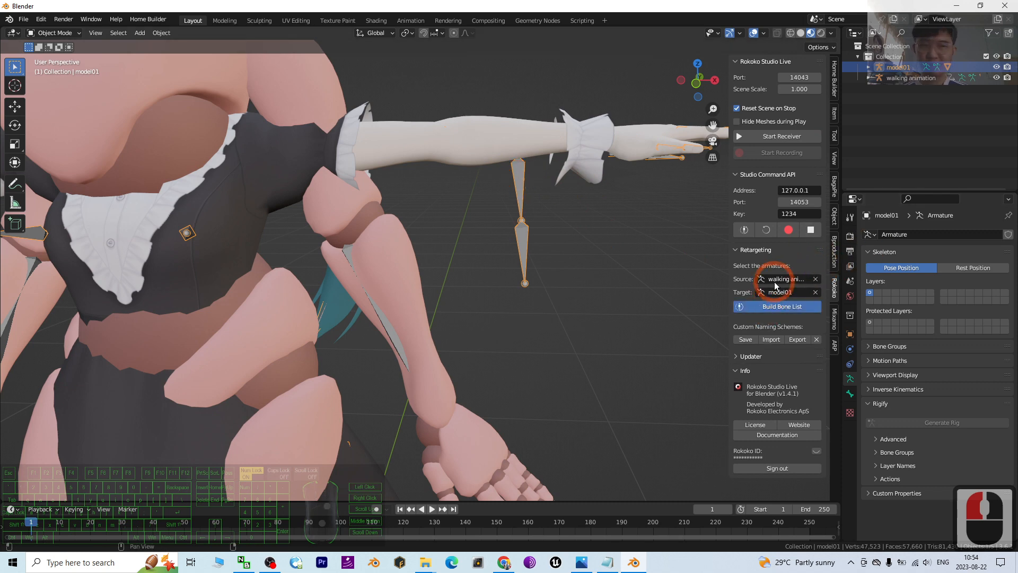
pyautogui.scroll(-3, 678, 284)
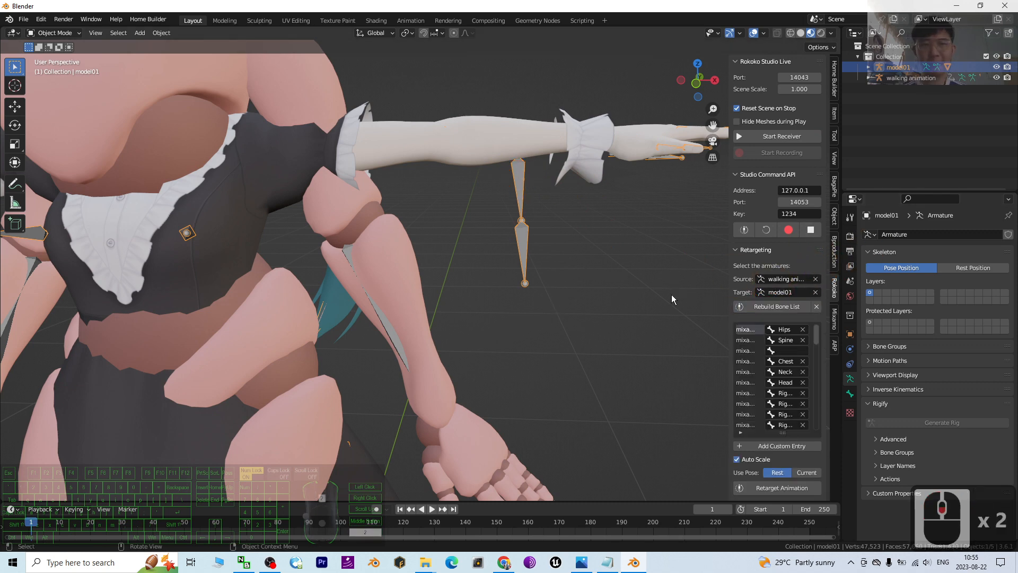
pyautogui.scroll(2, 702, 239)
pyautogui.moveTo(730, 239); pyautogui.dragTo(617, 234)
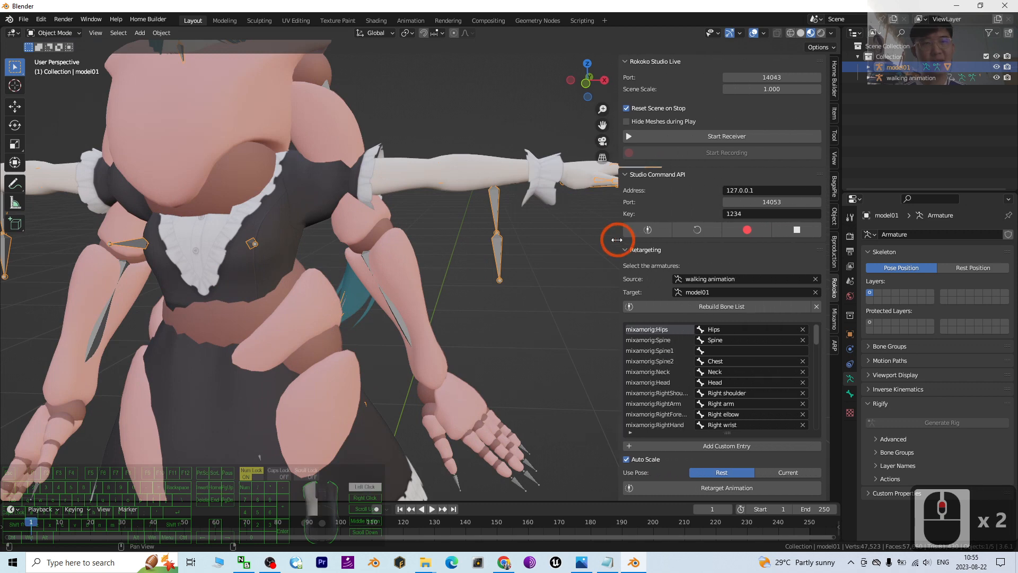
pyautogui.scroll(-2, 661, 319)
pyautogui.scroll(-4, 345, 223)
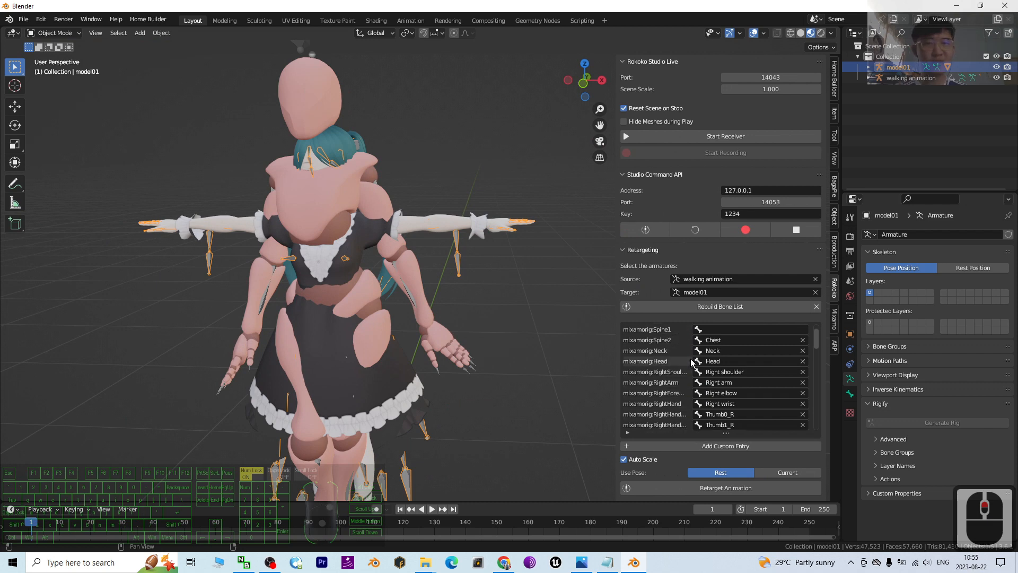
pyautogui.scroll(3, 463, 237)
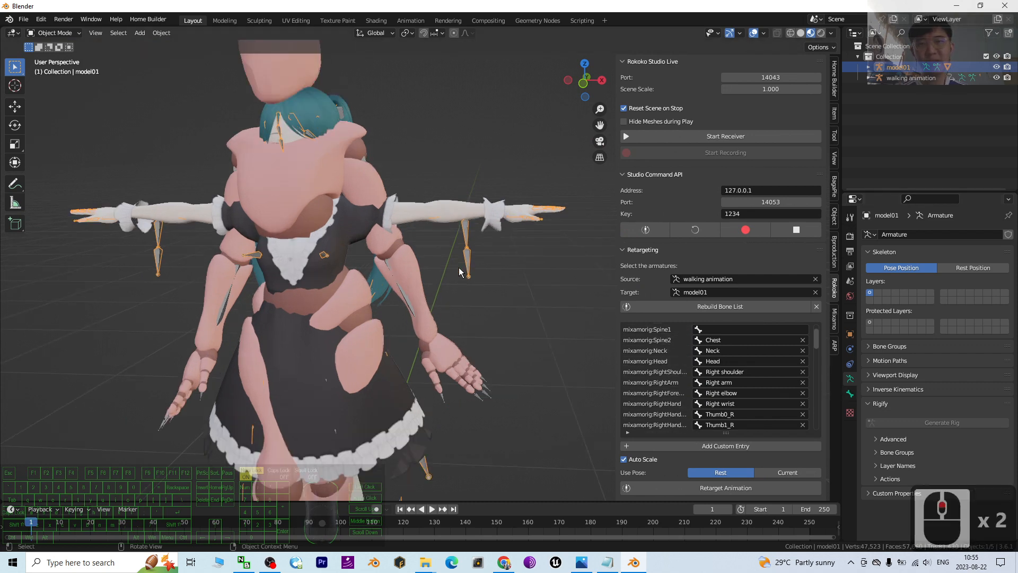
pyautogui.scroll(3, 743, 344)
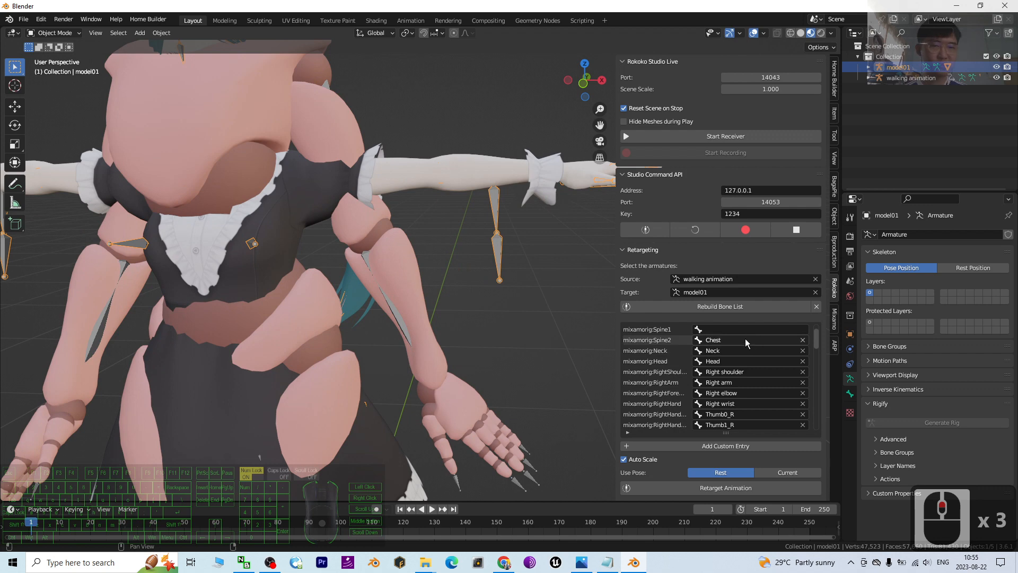
# Step: Check the source-to-target bone mapping through the whole list and retarget the walking animation onto model01
pyautogui.scroll(4, 745, 330)
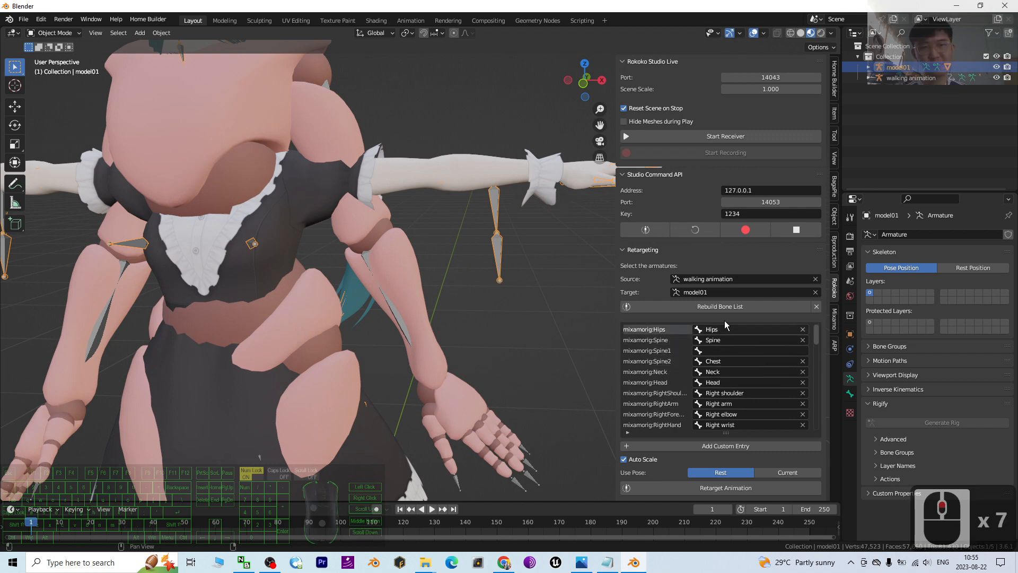
pyautogui.scroll(-20, 736, 374)
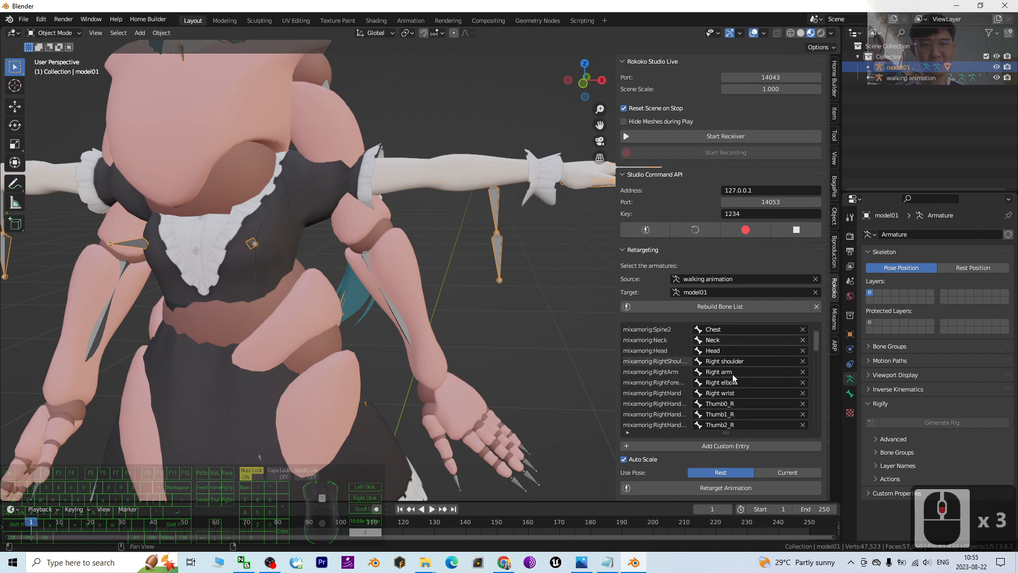
pyautogui.scroll(-12, 737, 385)
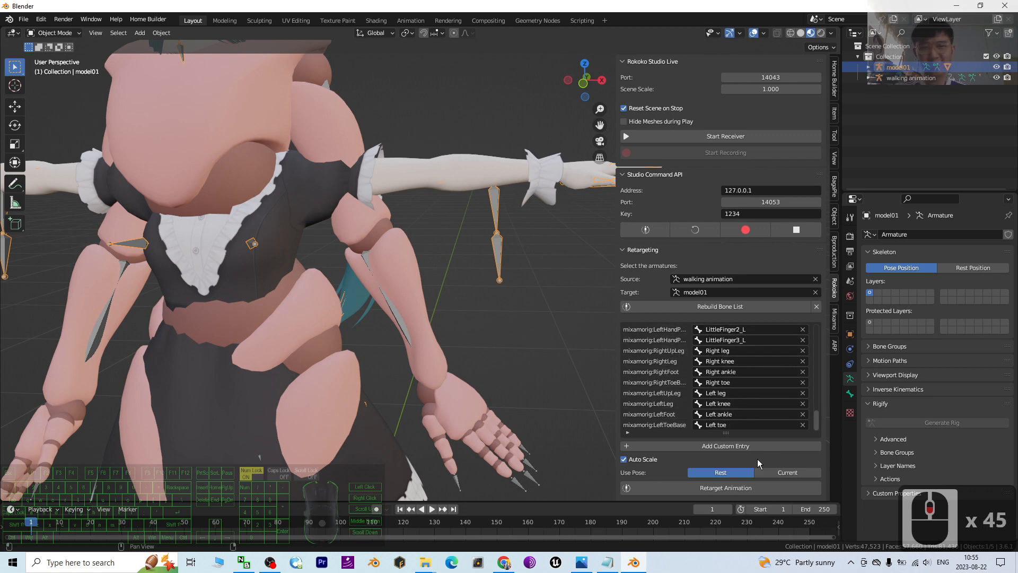
pyautogui.scroll(-2, 726, 469)
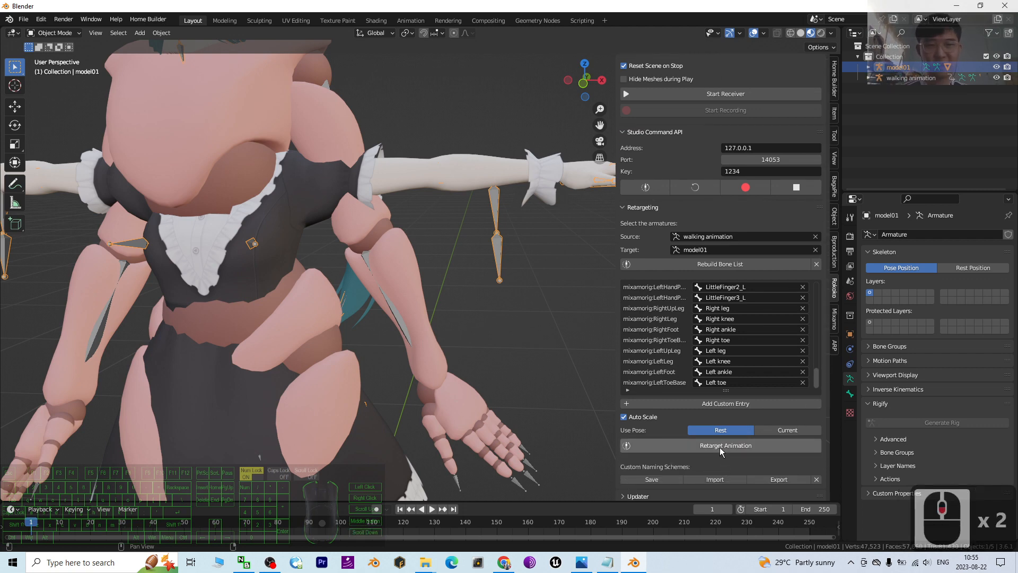
pyautogui.click(720, 445)
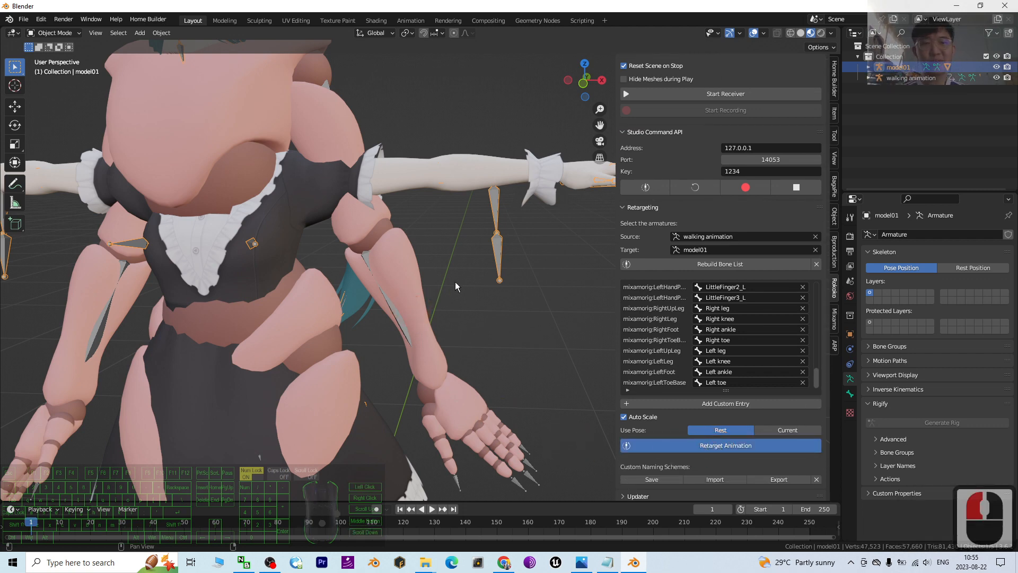
# Step: Play the retargeted walking animation to check the avatar's motion, stop it and return to the first frame
pyautogui.scroll(-6, 444, 305)
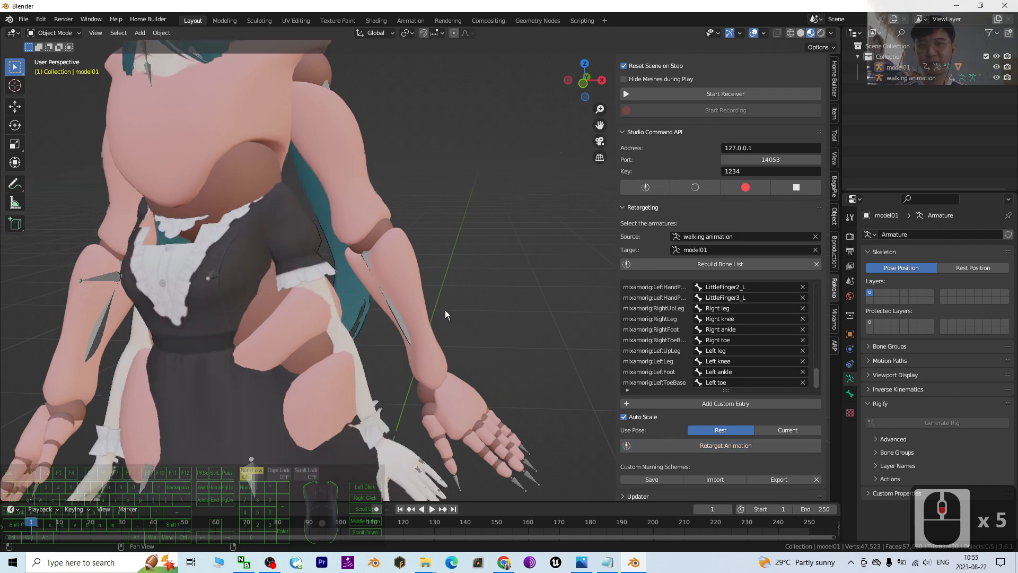
pyautogui.scroll(-2, 476, 310)
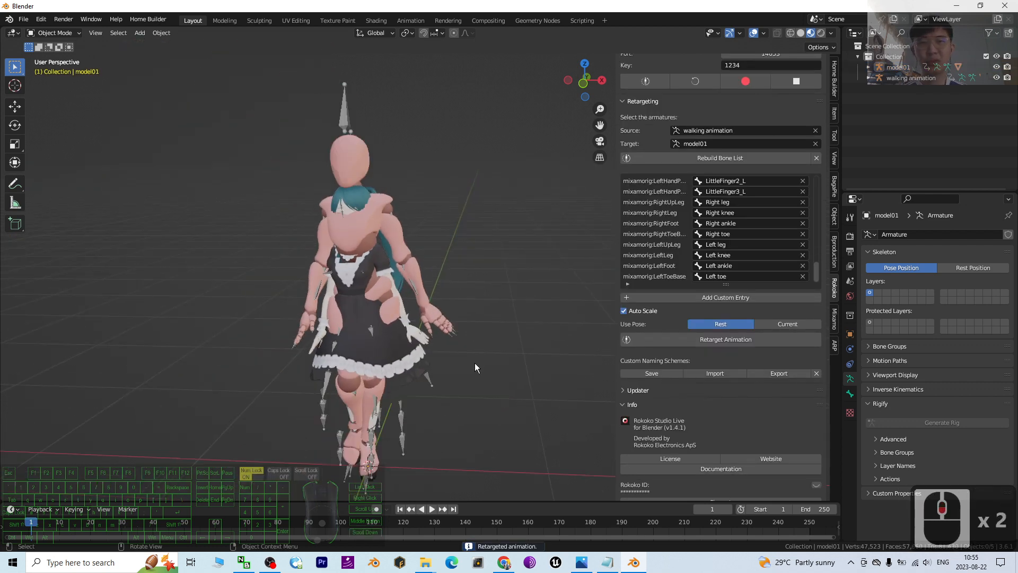
pyautogui.moveTo(475, 363); pyautogui.dragTo(435, 354, button='middle')
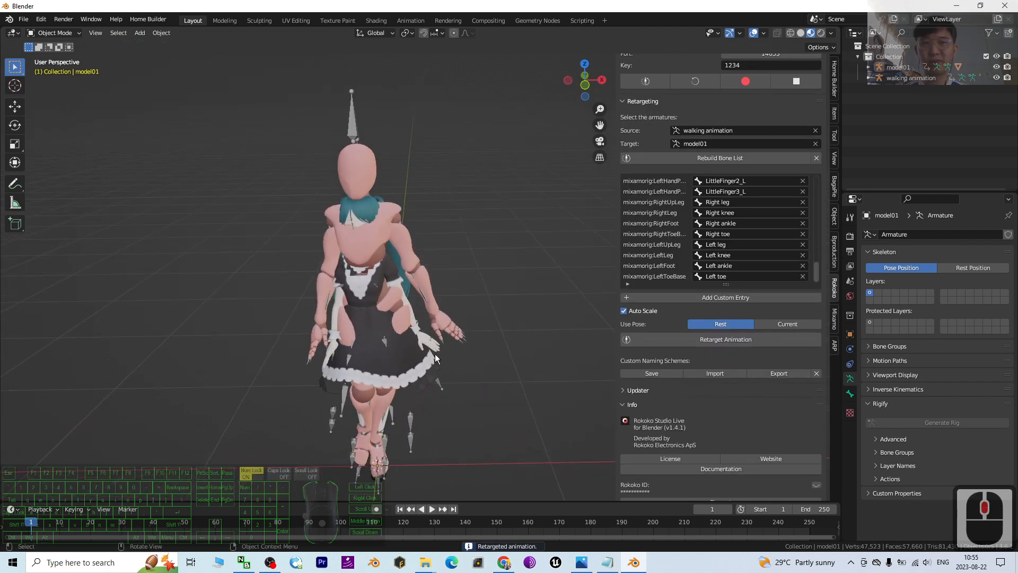
pyautogui.scroll(-3, 402, 289)
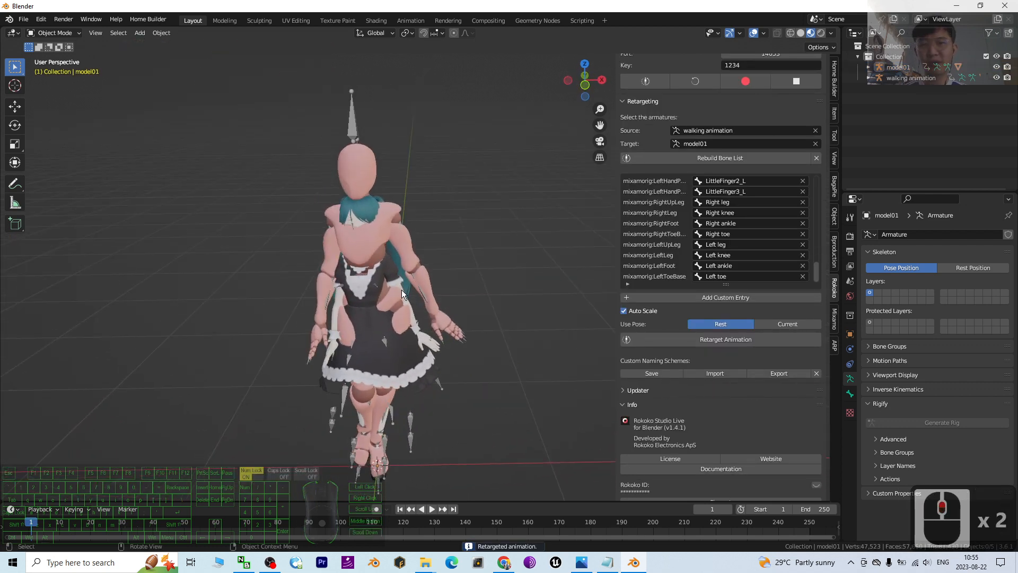
pyautogui.click(432, 509)
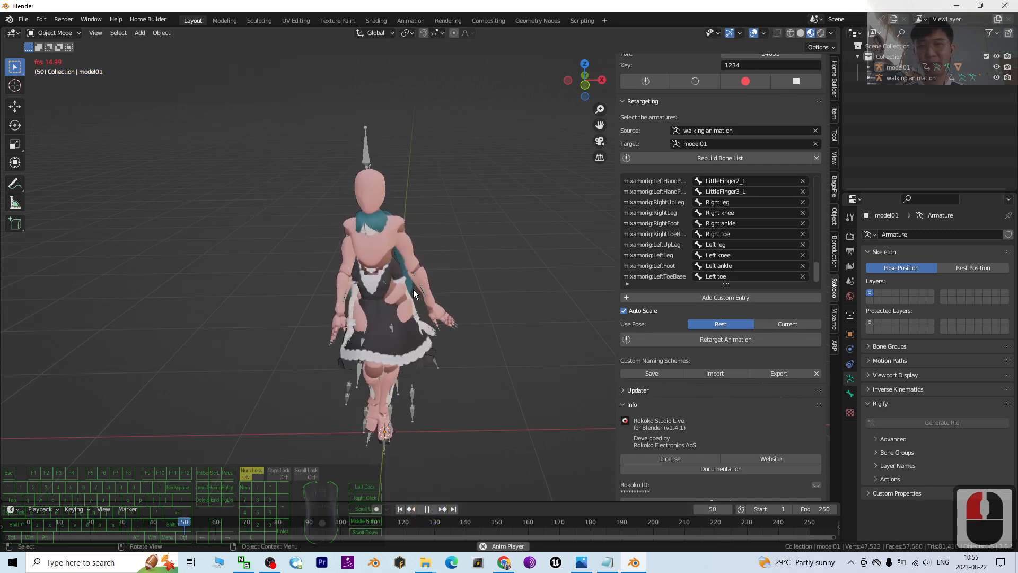
pyautogui.click(426, 510)
pyautogui.click(400, 510)
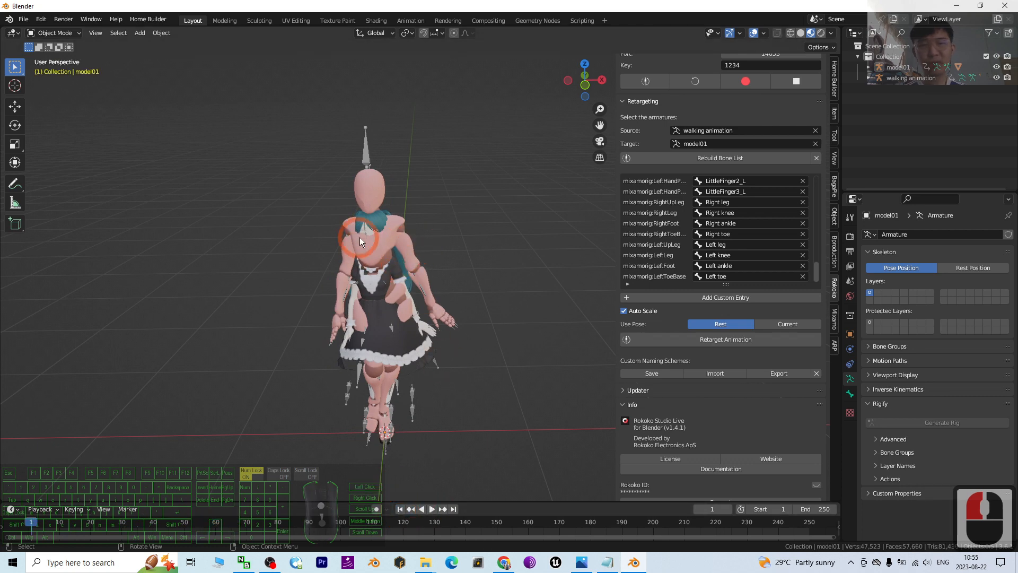
# Step: Delete the walking animation armature together with its Beta_Joints and Beta_Surface meshes, keeping only model01 in the collection
pyautogui.scroll(3, 364, 253)
pyautogui.click(897, 81)
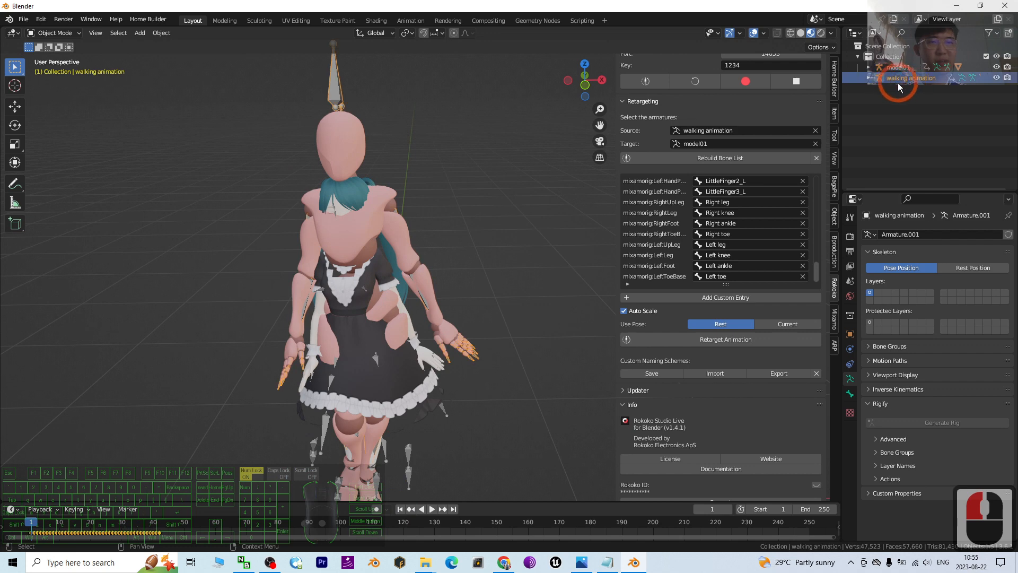
pyautogui.click(868, 78)
pyautogui.click(882, 149)
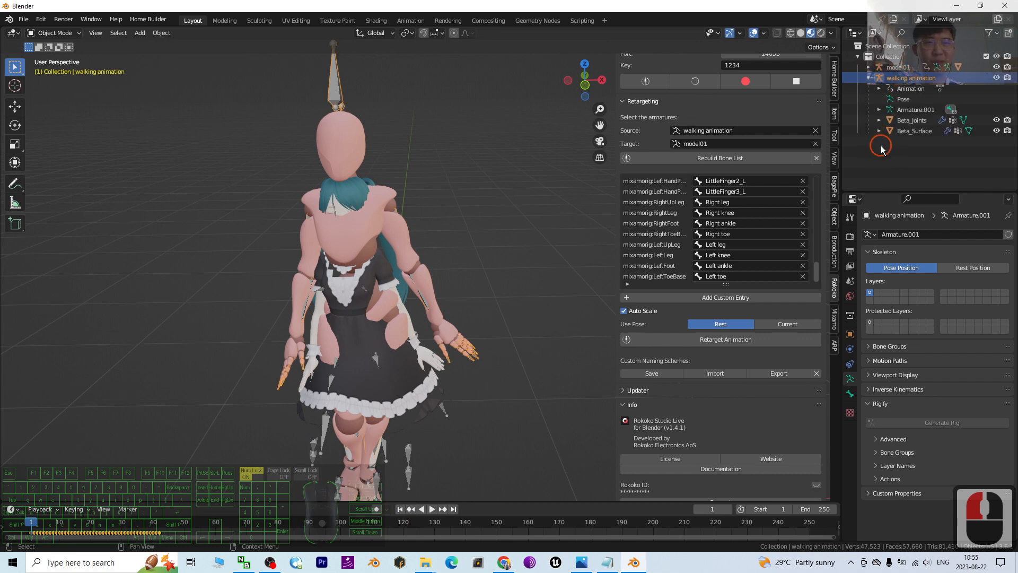
pyautogui.click(901, 80)
pyautogui.click(869, 78)
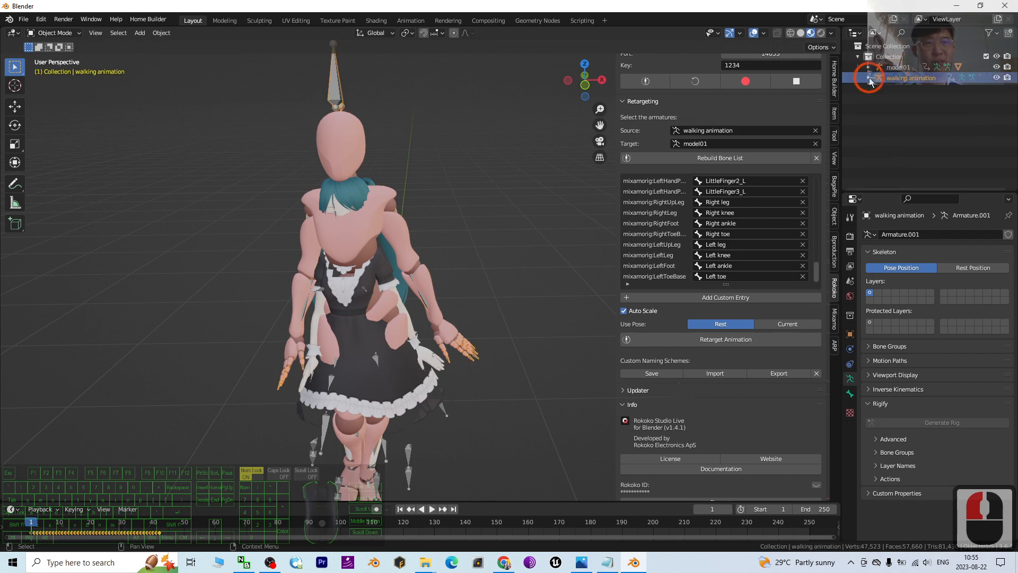
pyautogui.click(870, 78)
pyautogui.click(900, 81)
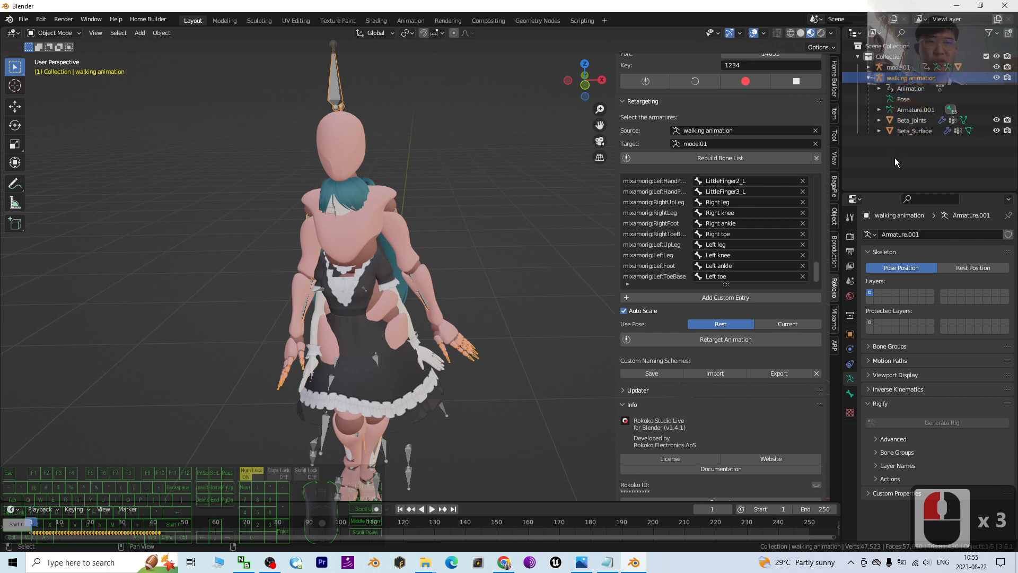
pyautogui.keyDown('shift'); pyautogui.click(925, 90); pyautogui.keyUp('shift')
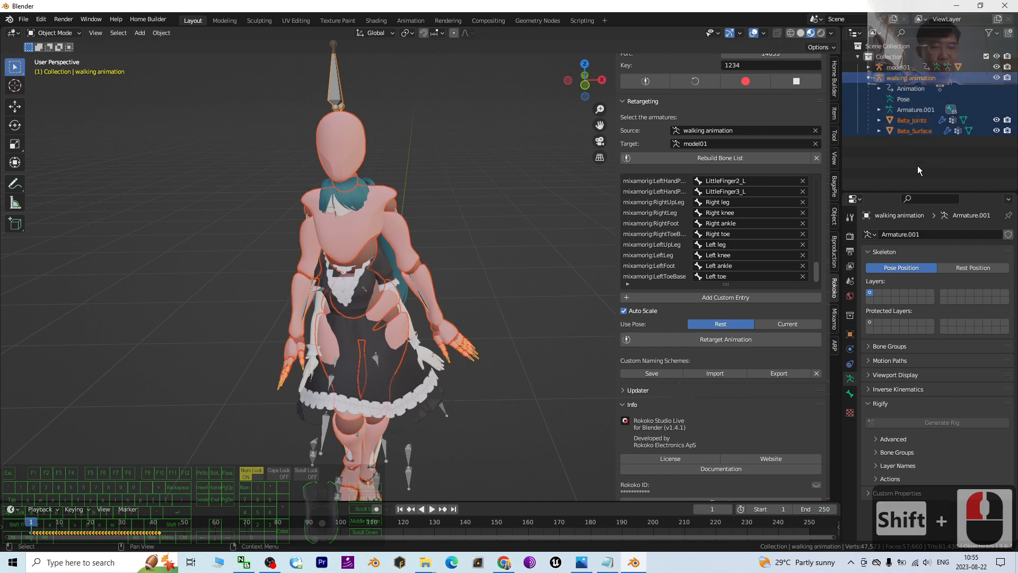
pyautogui.press('Delete')
# Step: Hide the viewport sidebar to give the avatar the full 3D view
pyautogui.scroll(-2, 384, 296)
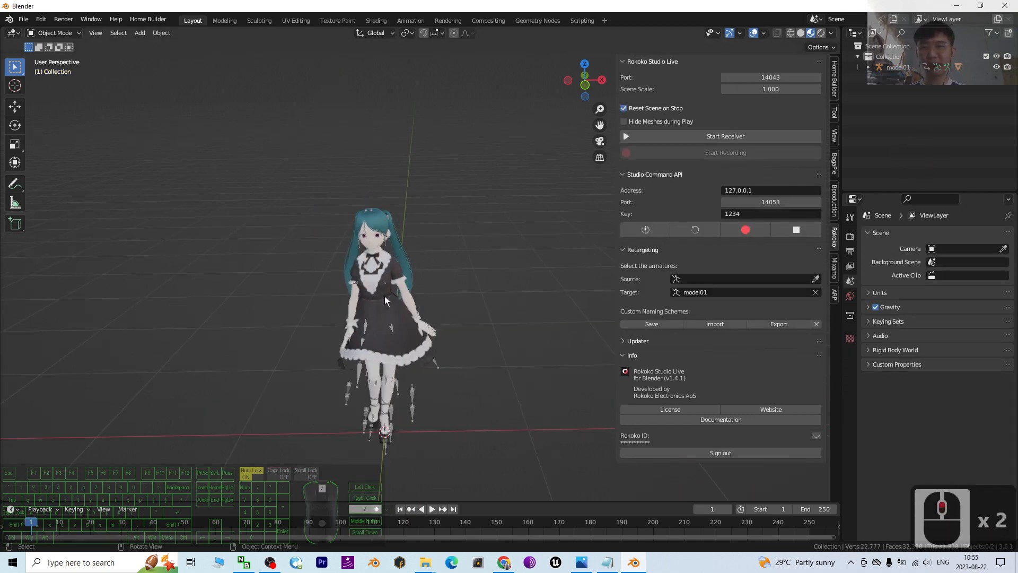
pyautogui.scroll(5, 384, 295)
pyautogui.scroll(-3, 345, 300)
pyautogui.keyDown('shift'); pyautogui.moveTo(386, 387); pyautogui.dragTo(449, 344, button='middle'); pyautogui.keyUp('shift')
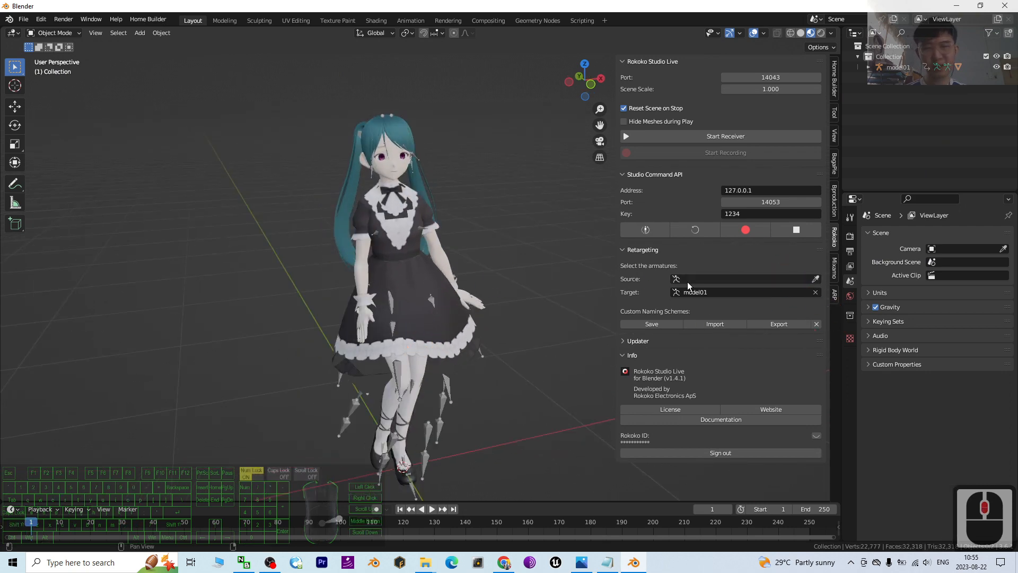
pyautogui.press('n')
pyautogui.press('n')
pyautogui.press('n')
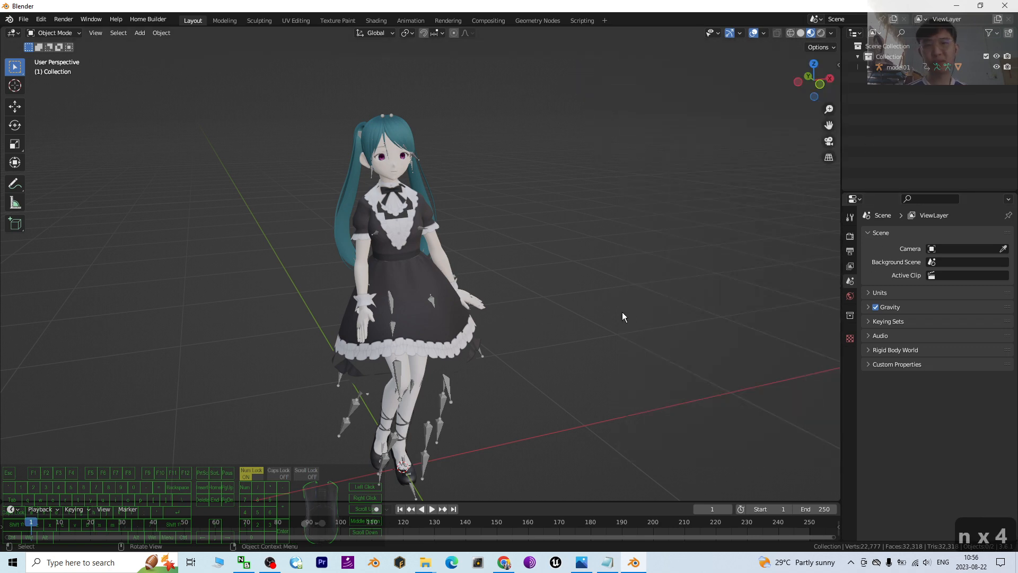
# Step: Add a mesh plane at the avatar's feet as the ground
pyautogui.moveTo(622, 312); pyautogui.dragTo(561, 300, button='middle')
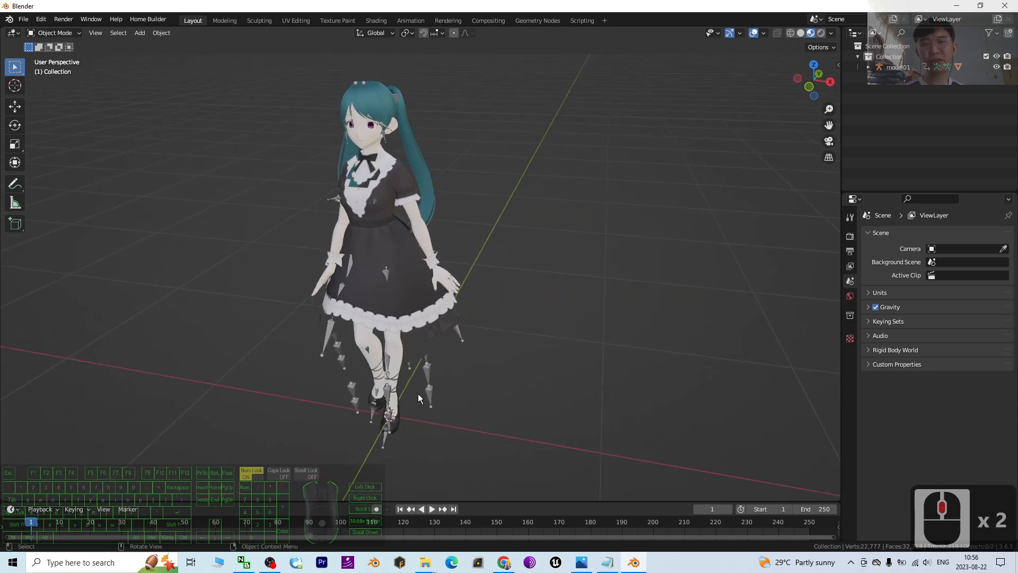
pyautogui.scroll(-2, 435, 316)
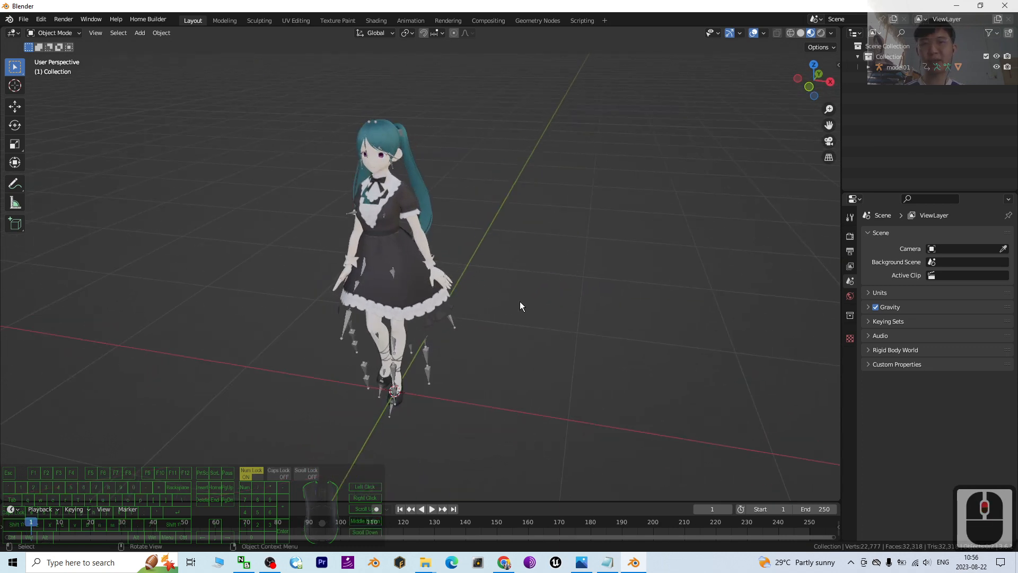
pyautogui.scroll(-2, 565, 348)
pyautogui.scroll(2, 542, 347)
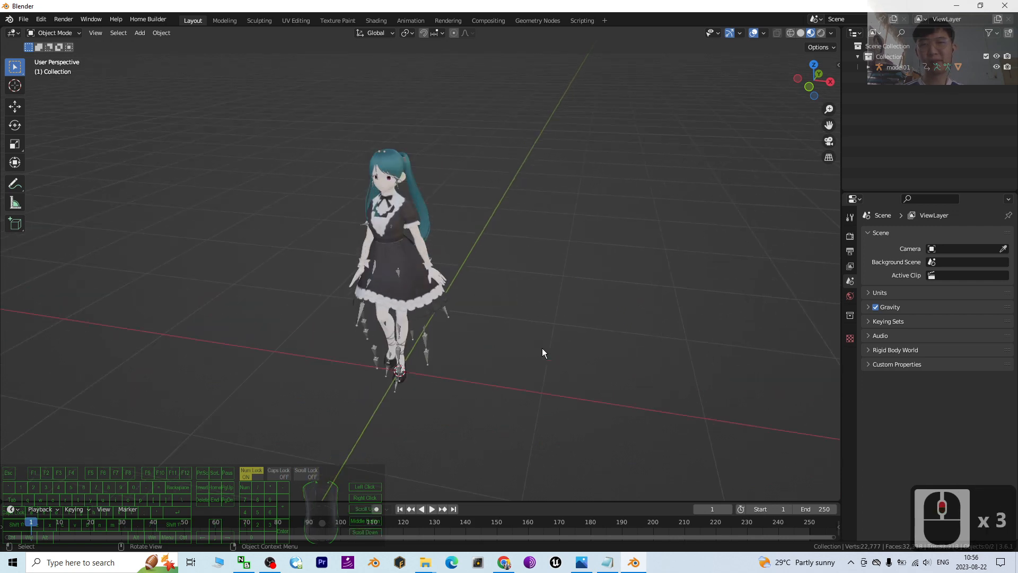
pyautogui.keyDown('shift'); pyautogui.moveTo(542, 347); pyautogui.dragTo(520, 298, button='middle'); pyautogui.keyUp('shift')
pyautogui.click(141, 33)
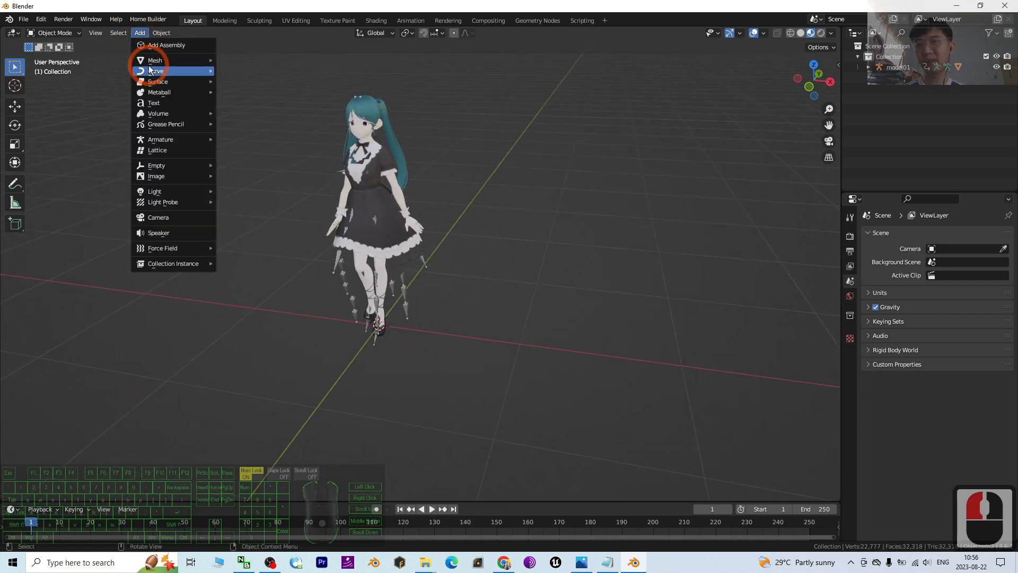
pyautogui.click(154, 61)
pyautogui.click(154, 61)
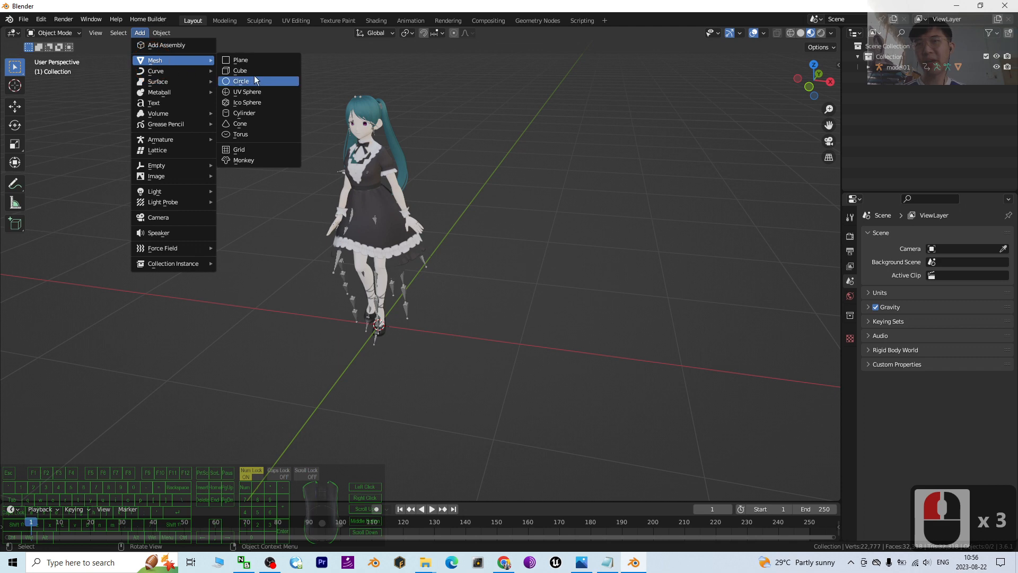
pyautogui.click(253, 59)
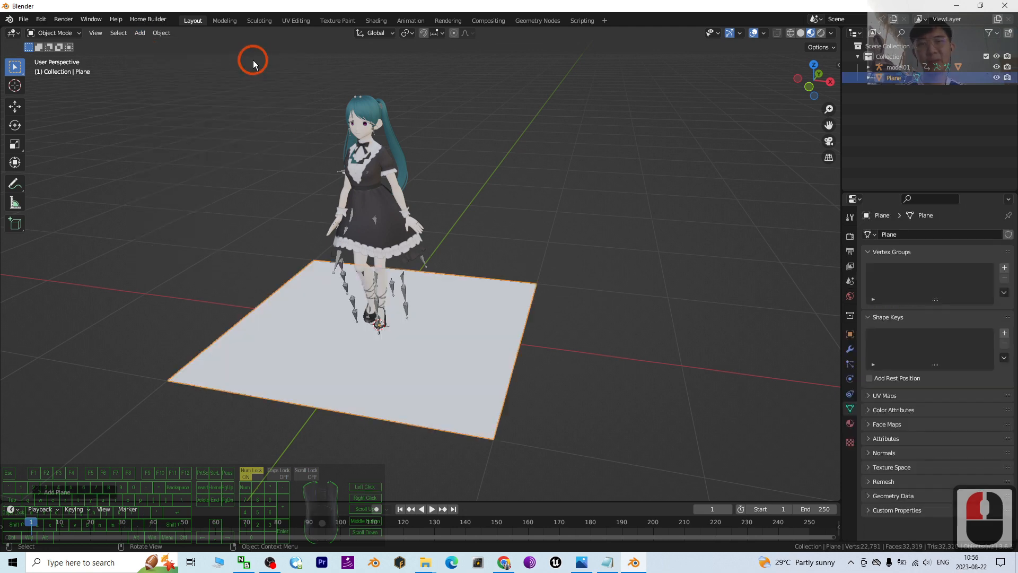
# Step: Scale the plane up uniformly to about three times its size as a larger floor around the avatar
pyautogui.scroll(-2, 468, 209)
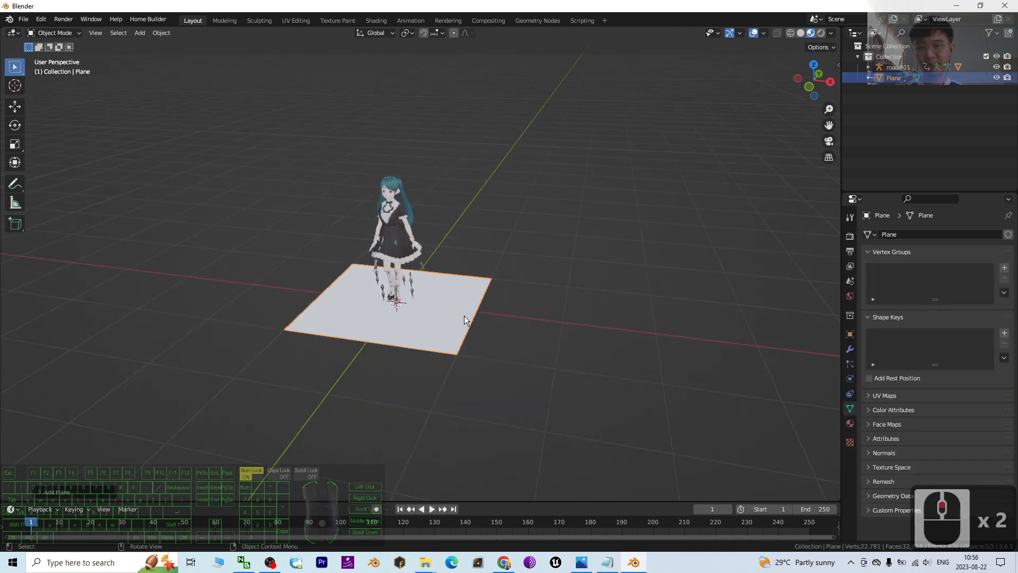
pyautogui.press('e')
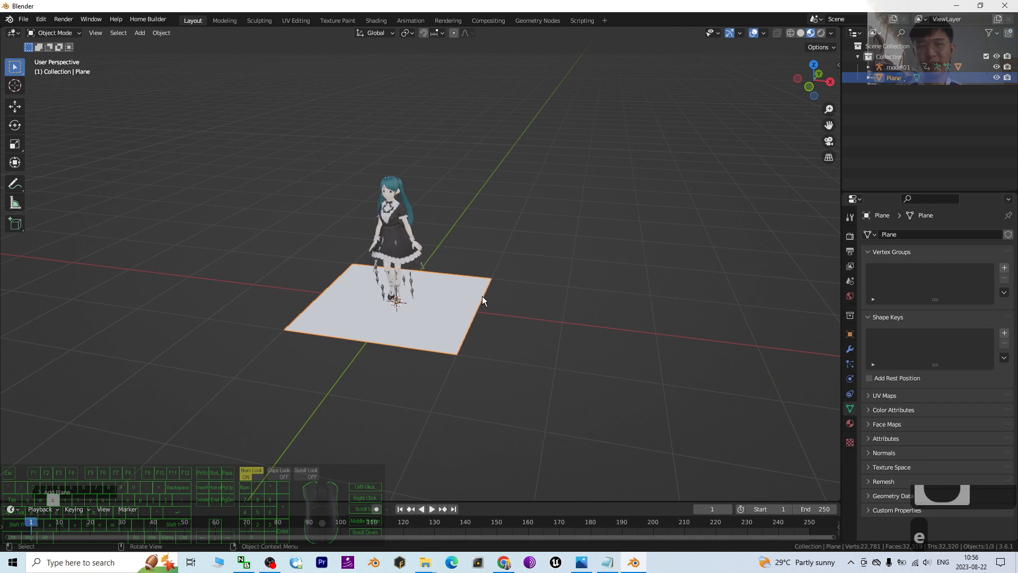
pyautogui.press('s')
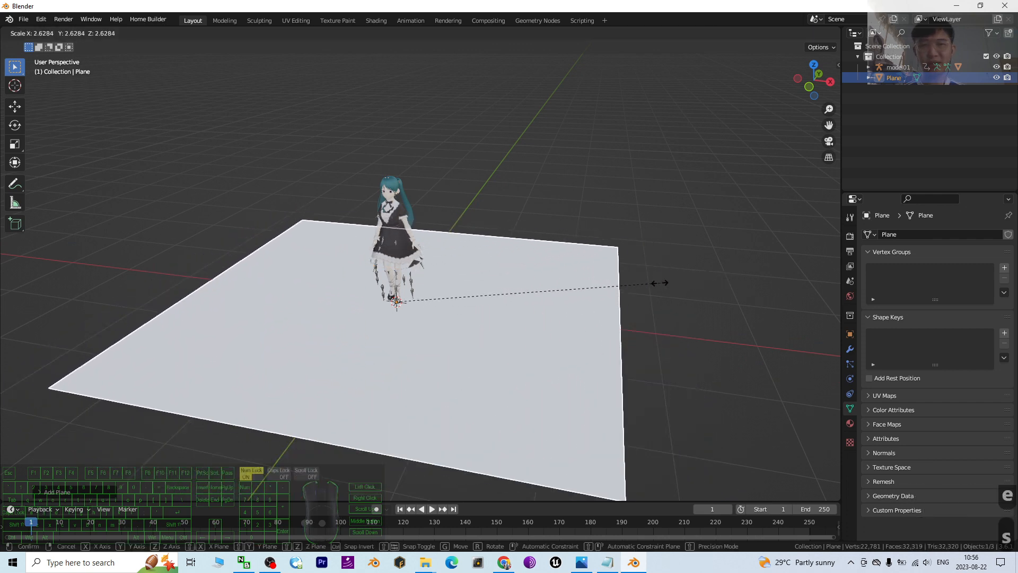
pyautogui.click(696, 276)
pyautogui.scroll(-3, 525, 328)
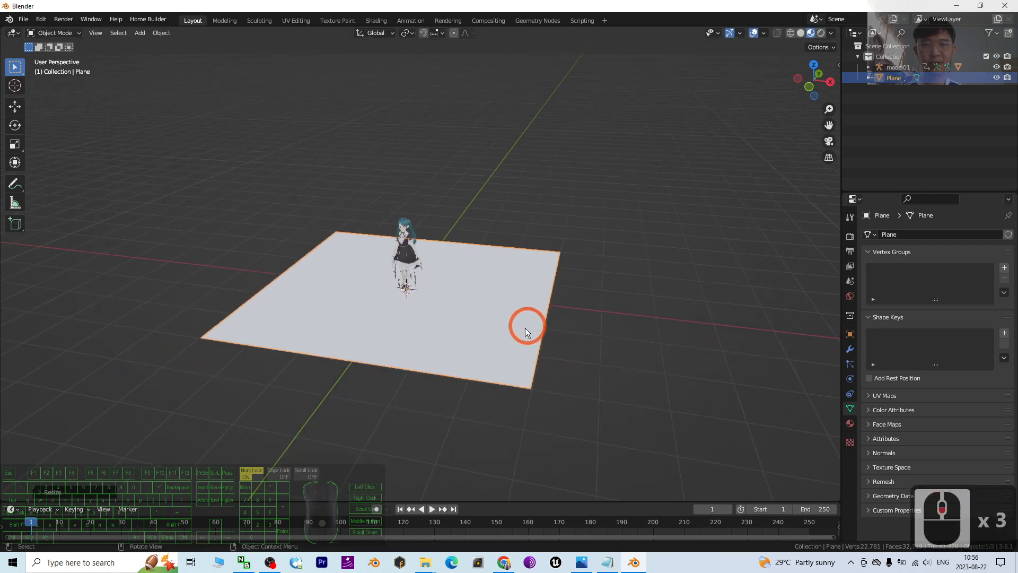
pyautogui.scroll(5, 511, 339)
pyautogui.scroll(-3, 510, 342)
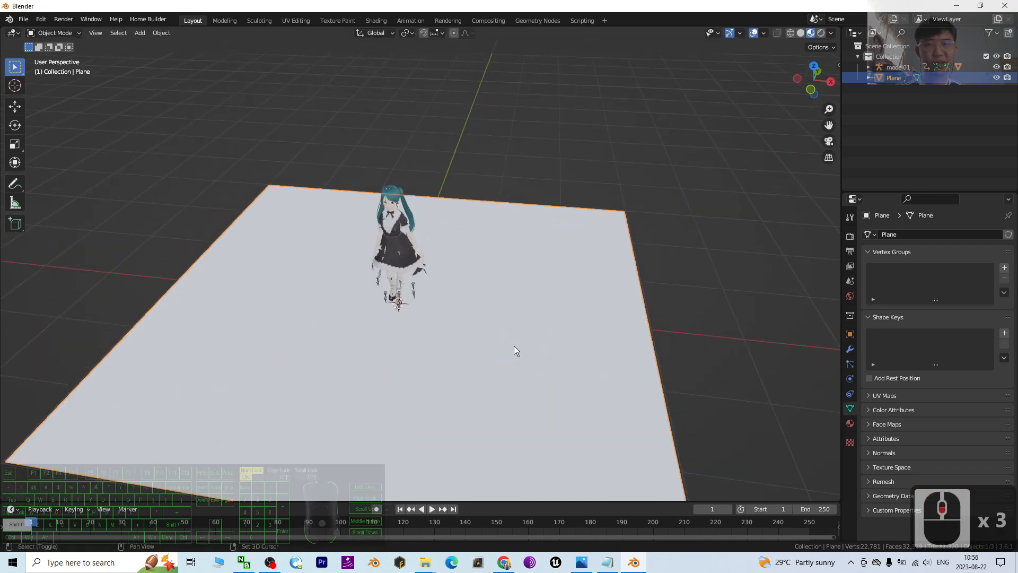
pyautogui.keyDown('shift'); pyautogui.moveTo(514, 346); pyautogui.dragTo(471, 309, button='middle'); pyautogui.keyUp('shift')
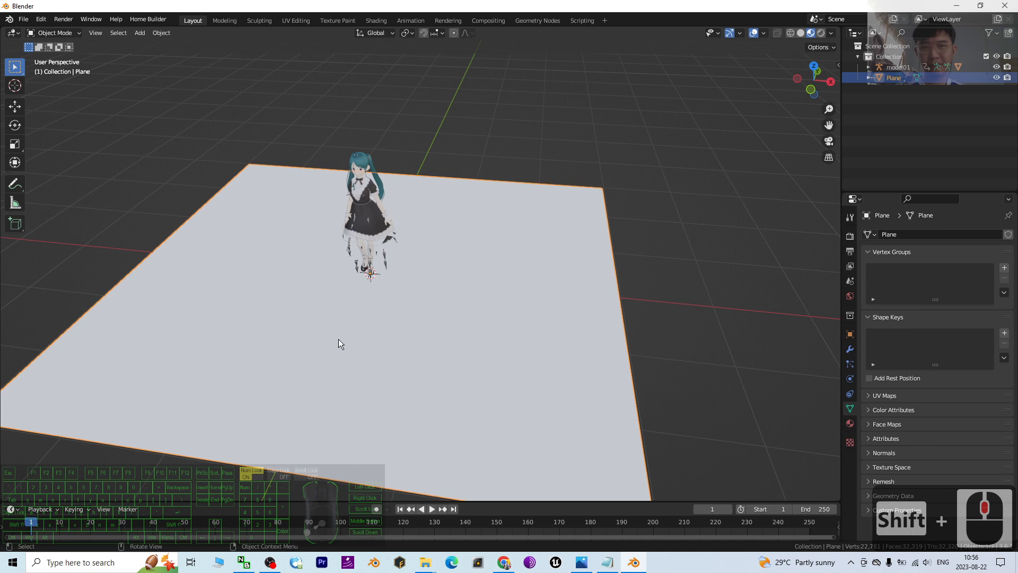
# Step: Switch to the 00_Sample folder in File Explorer, preview Seamless-Black-Asphalt-Road-Texture.jpg and close the preview
pyautogui.moveTo(425, 561)
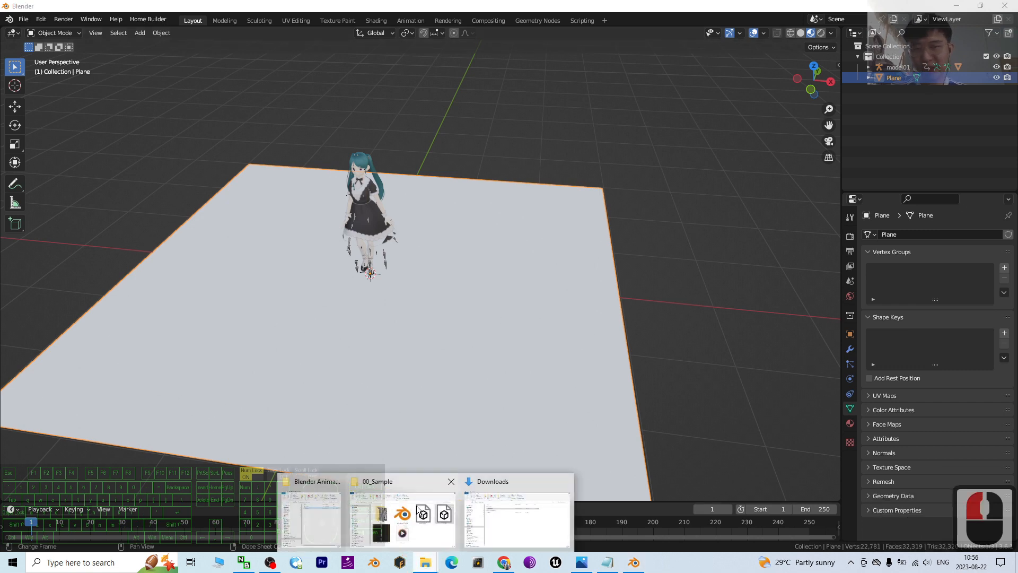
pyautogui.click(408, 512)
pyautogui.click(358, 393)
pyautogui.click(329, 351)
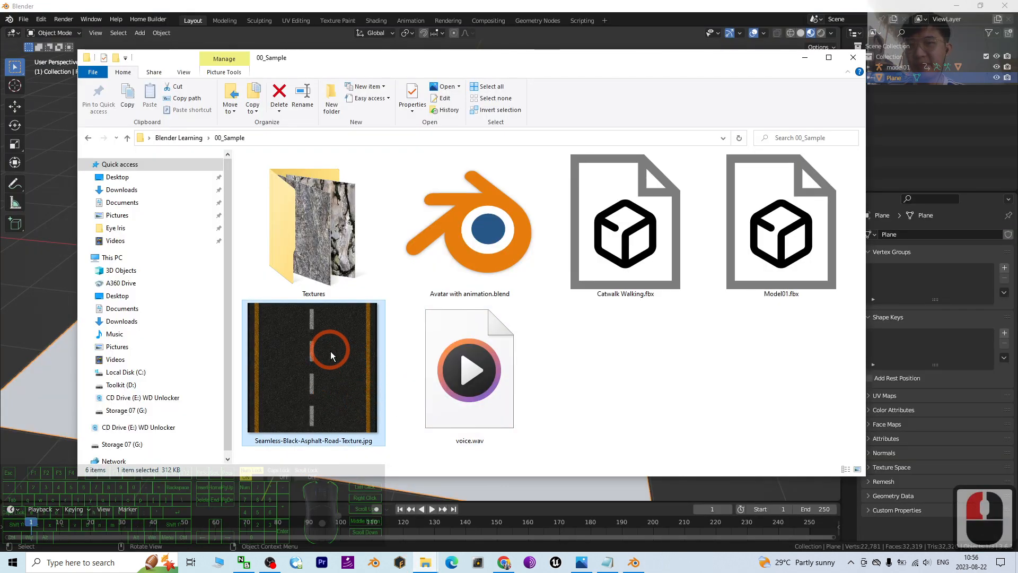
pyautogui.click(329, 351)
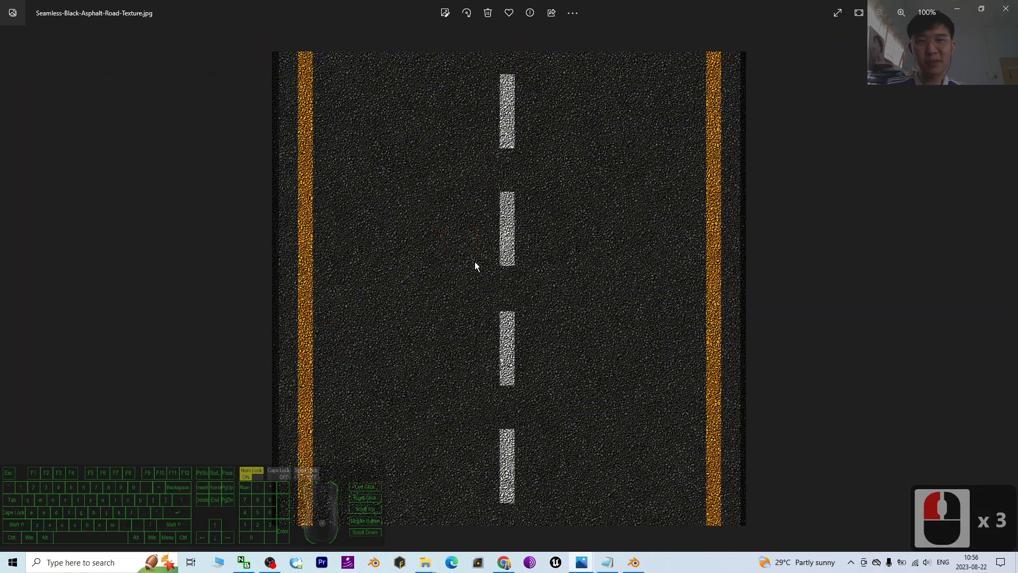
pyautogui.click(1006, 9)
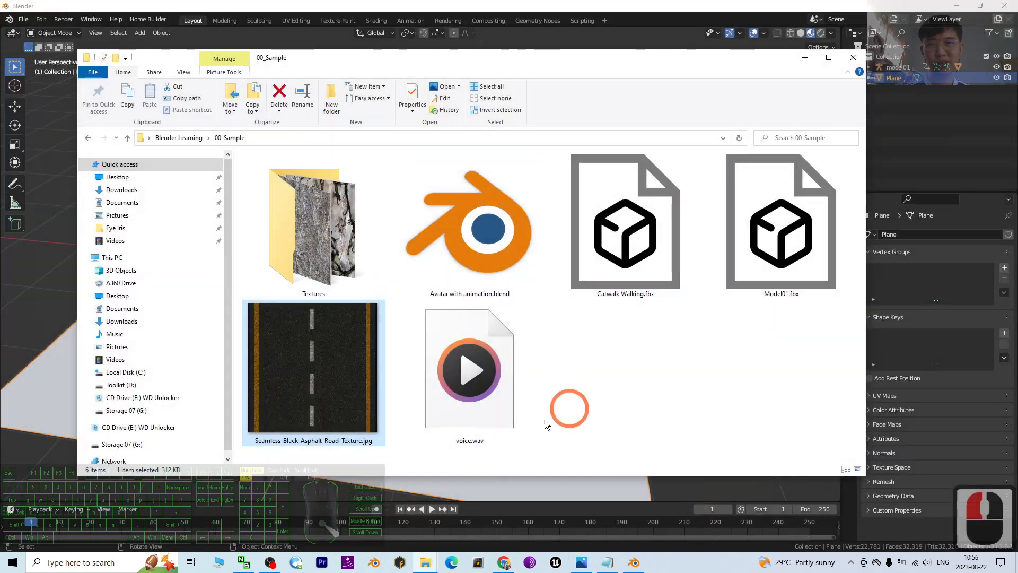
# Step: Switch back to Blender and give the plane a new material with an Image Texture as its base color
pyautogui.hotkey('alt', 'Tab')
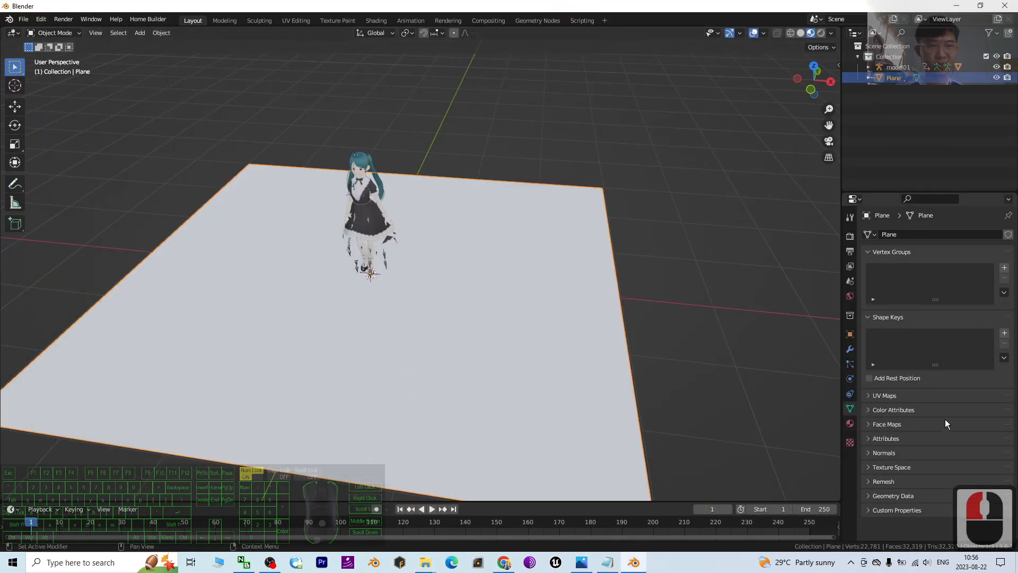
pyautogui.click(850, 421)
pyautogui.click(899, 277)
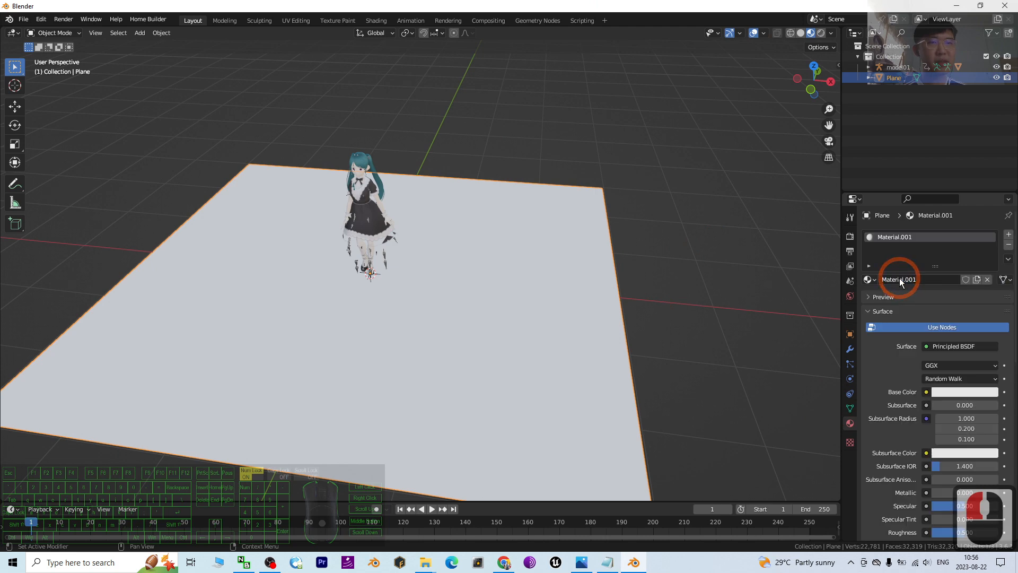
pyautogui.click(926, 392)
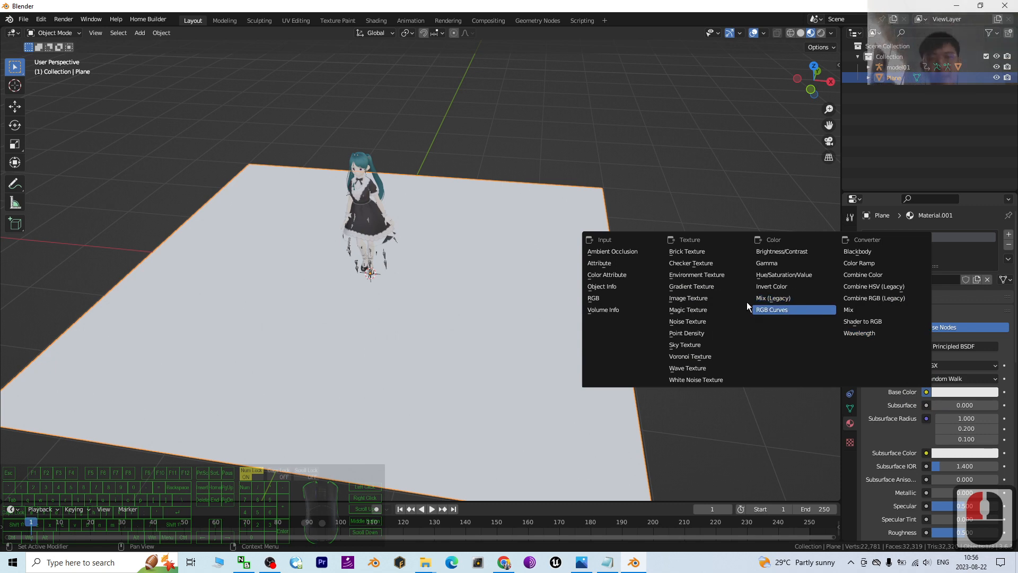
pyautogui.click(688, 300)
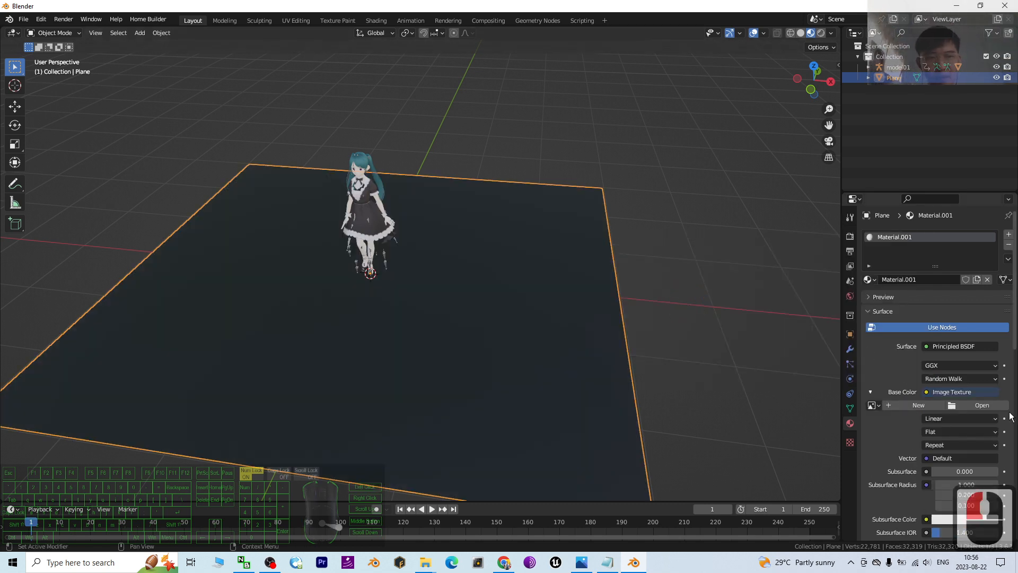
# Step: Start opening the base color image, copy the 00_Sample folder path from File Explorer and go to that folder in Blender's file browser
pyautogui.click(981, 406)
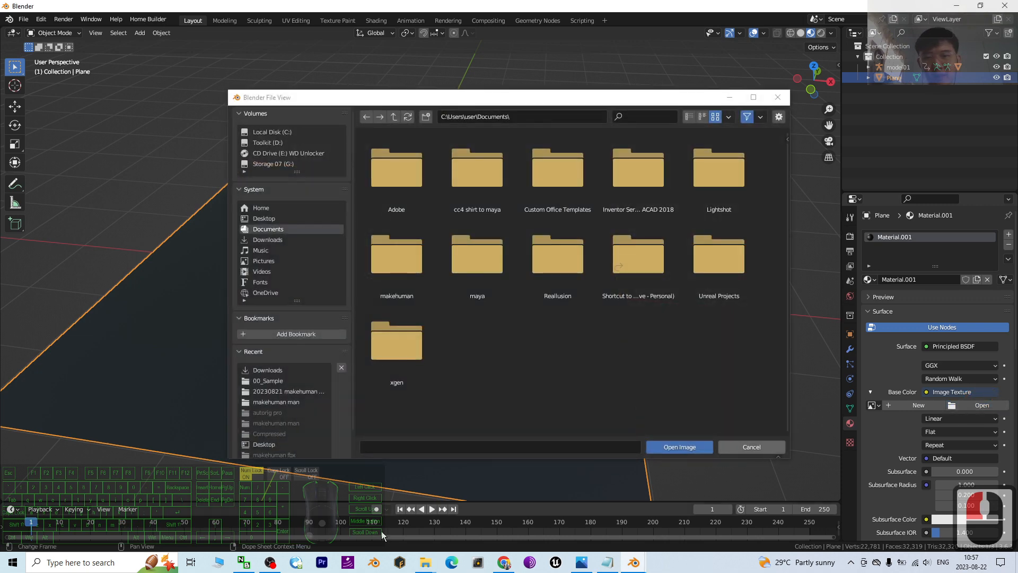
pyautogui.click(425, 568)
pyautogui.click(406, 528)
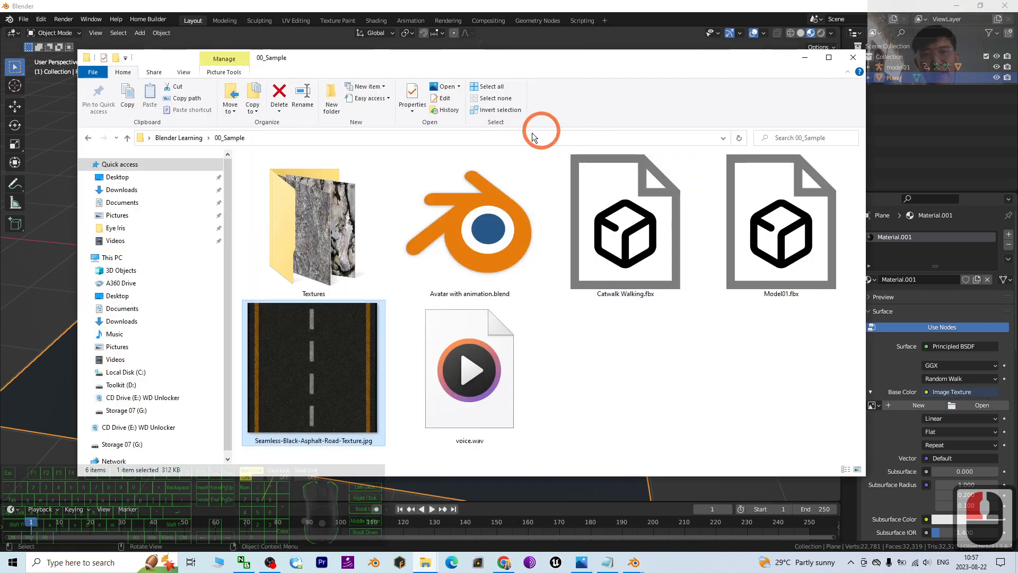
pyautogui.click(312, 138)
pyautogui.hotkey('ctrl', 'c')
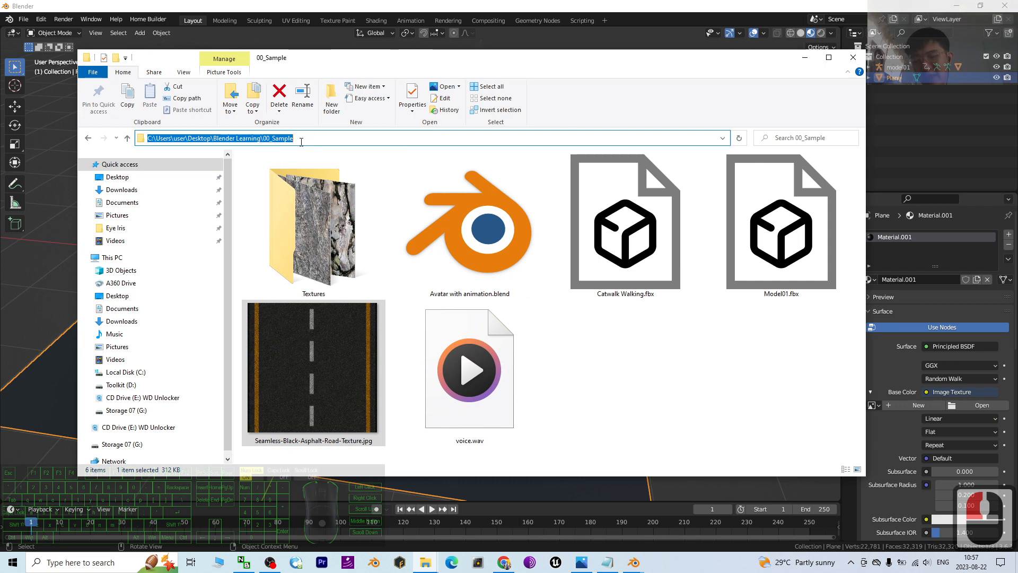
pyautogui.hotkey('alt', 'Tab')
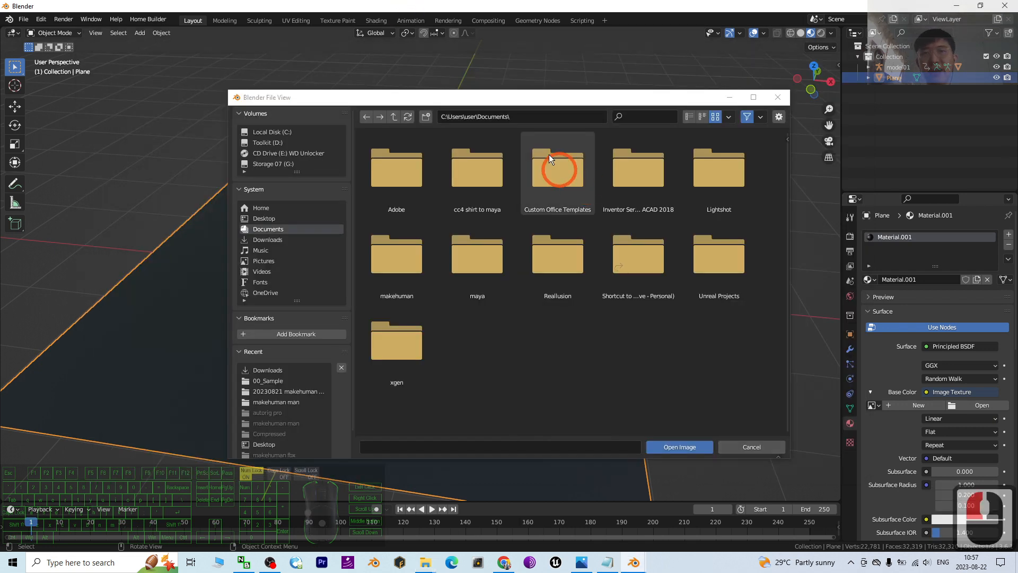
pyautogui.click(542, 116)
pyautogui.hotkey('ctrl', 'v')
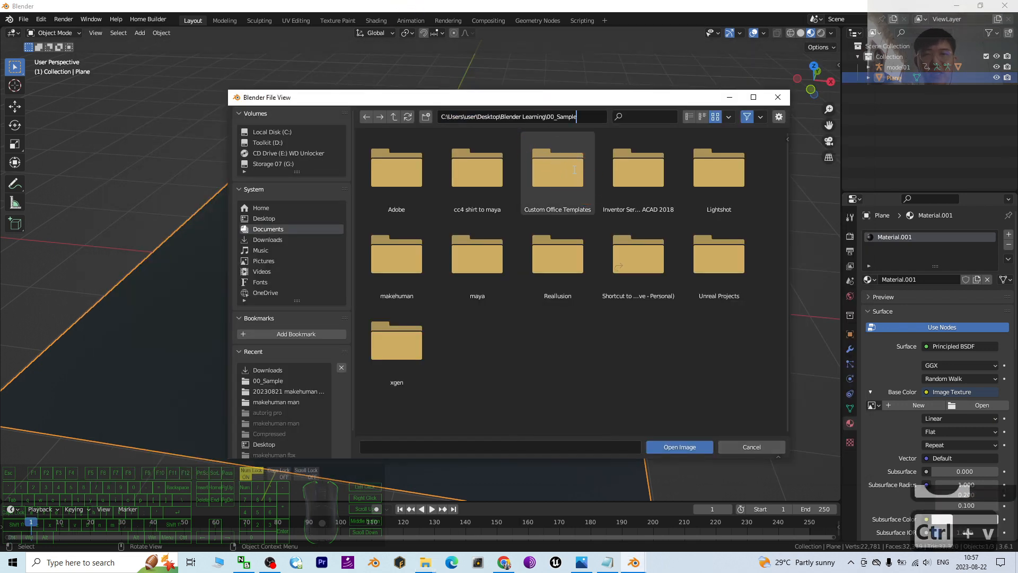
pyautogui.press('Return')
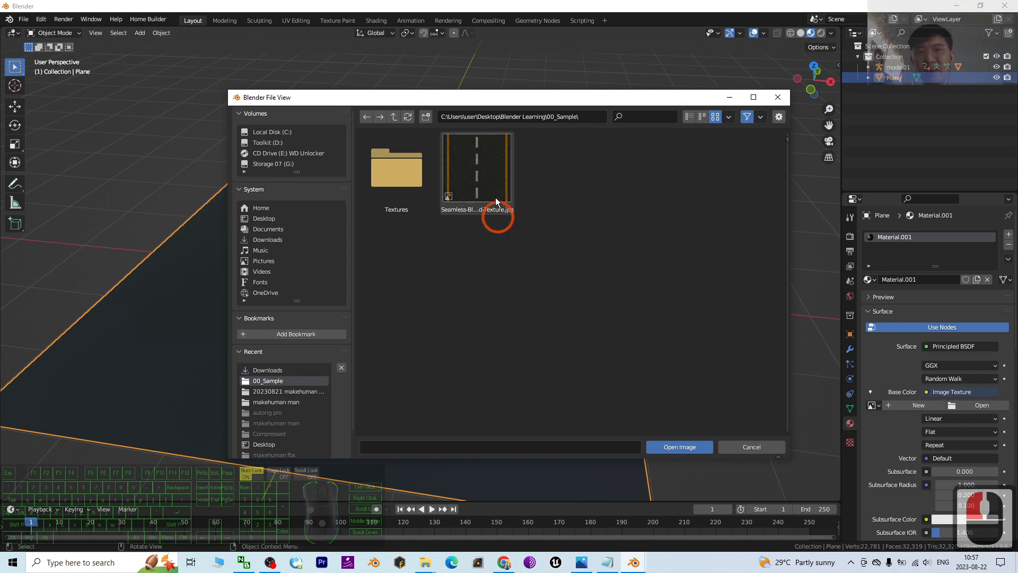
# Step: Load Seamless-Black-Asphalt-Road-Texture.jpg as the plane's base color image, keeping the thumbnail file display
pyautogui.doubleClick(488, 174)
pyautogui.click(689, 116)
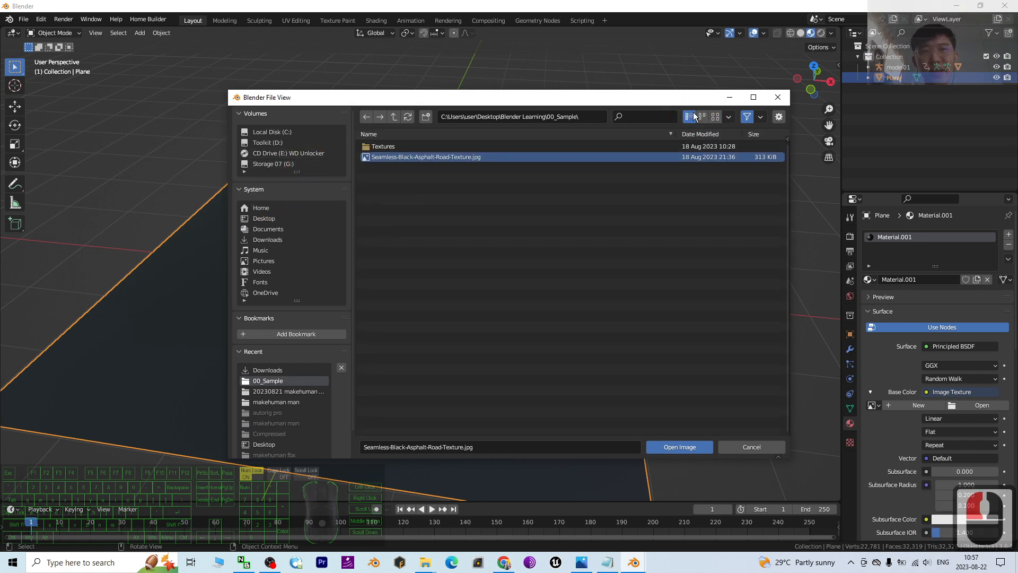
pyautogui.click(715, 116)
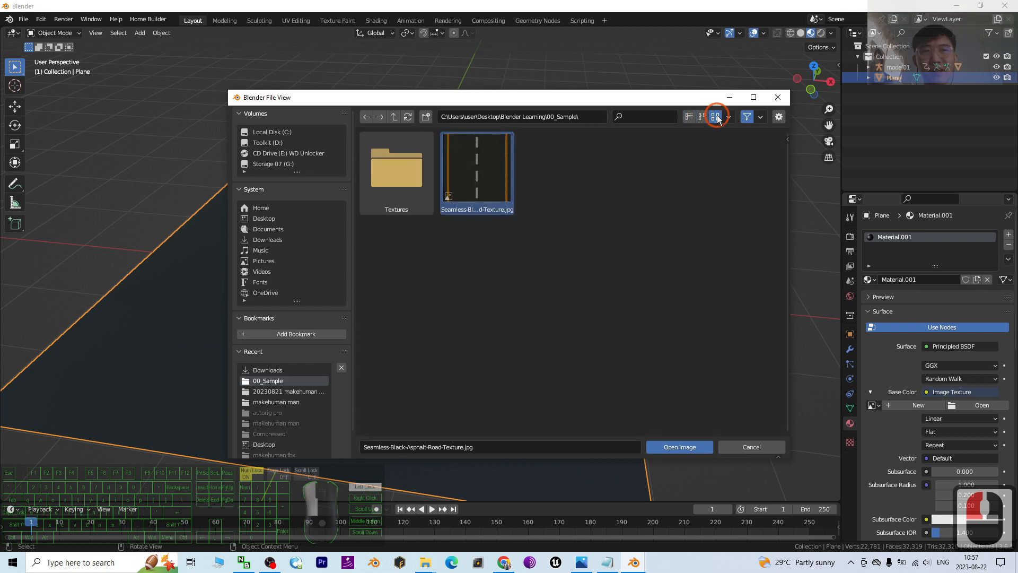
pyautogui.click(504, 269)
pyautogui.doubleClick(492, 178)
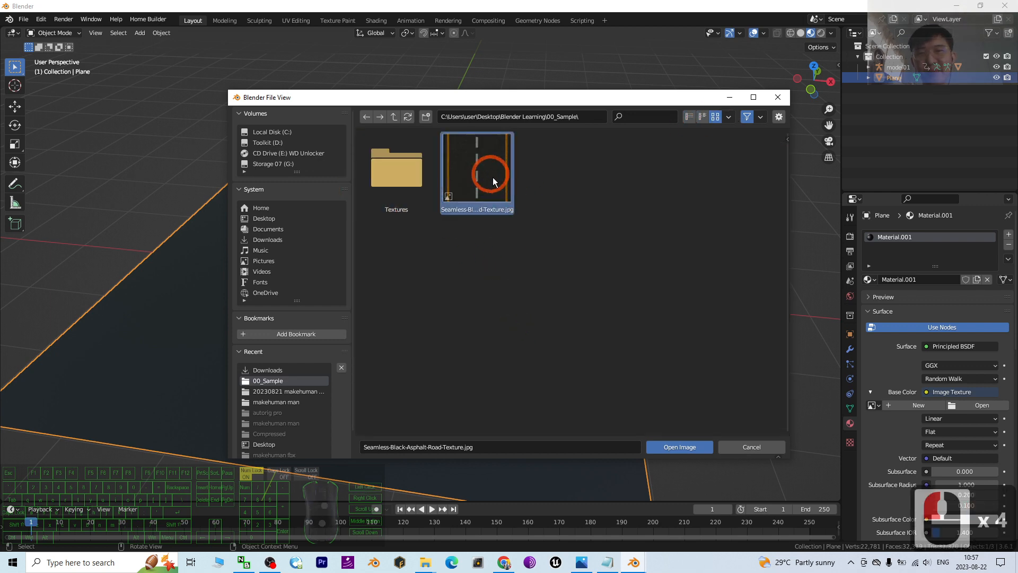
# Step: Examine the textured road plane and the avatar standing on it from several angles and distances
pyautogui.scroll(-2, 473, 275)
pyautogui.scroll(5, 451, 297)
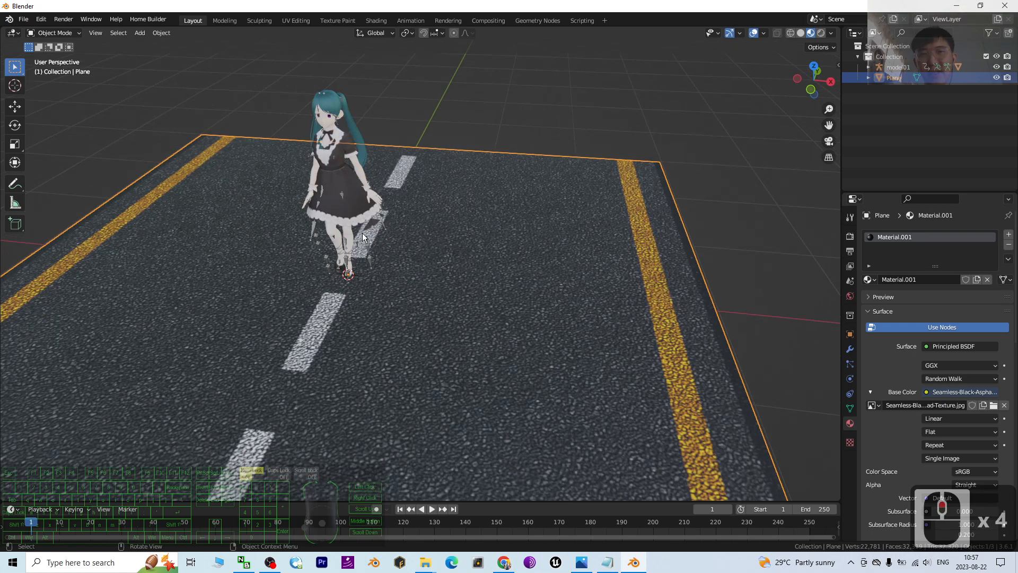
pyautogui.moveTo(430, 310); pyautogui.dragTo(393, 254, button='middle')
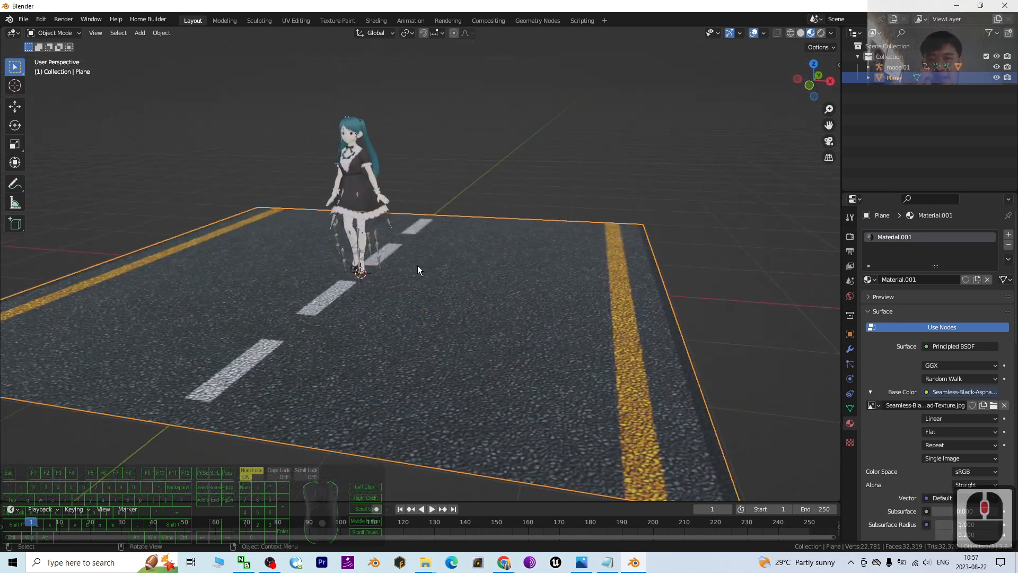
pyautogui.scroll(-2, 397, 256)
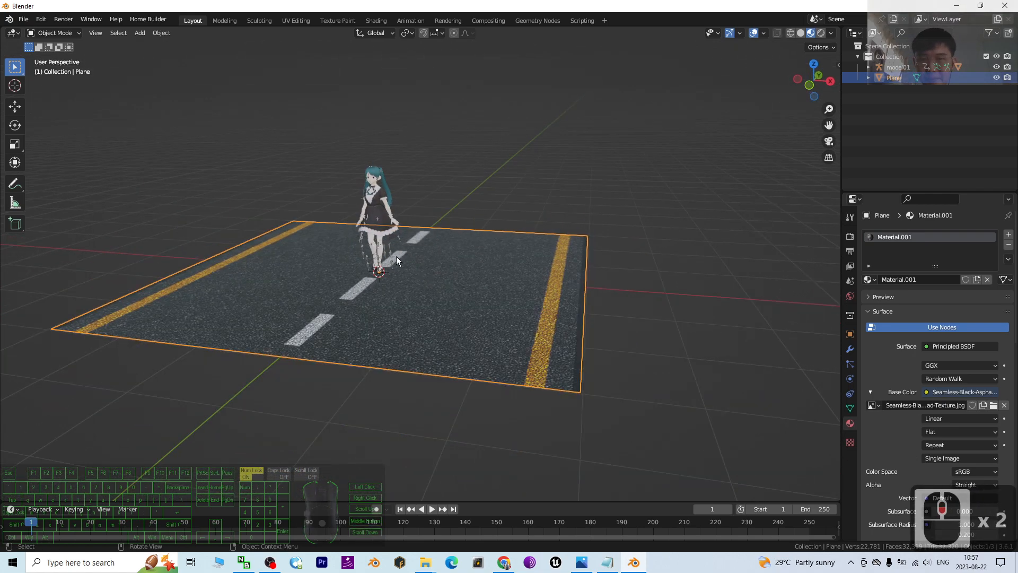
pyautogui.scroll(5, 384, 249)
pyautogui.scroll(-3, 432, 323)
pyautogui.moveTo(442, 324); pyautogui.dragTo(411, 314, button='middle')
pyautogui.click(636, 245)
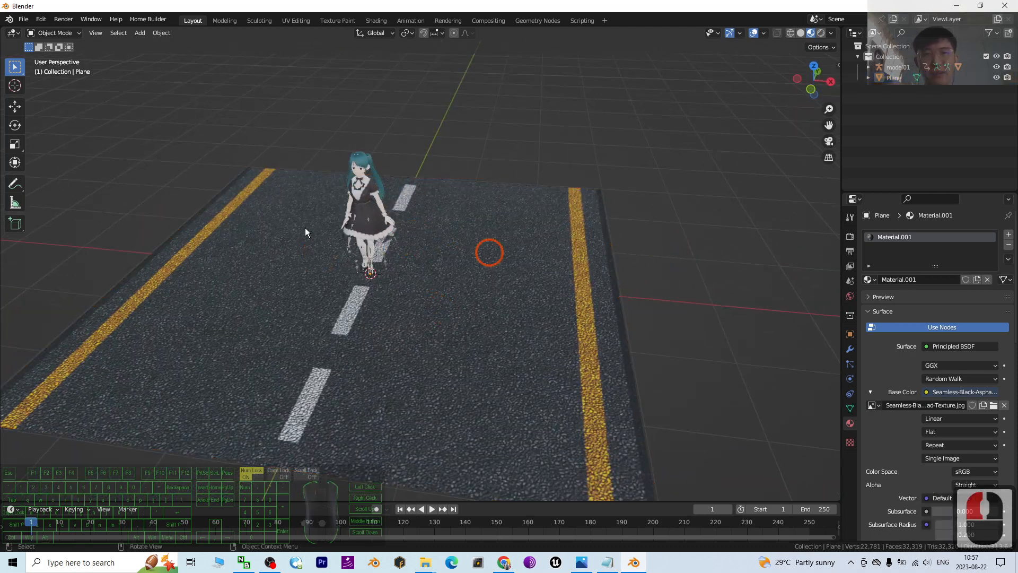
pyautogui.scroll(2, 296, 204)
pyautogui.scroll(-3, 330, 153)
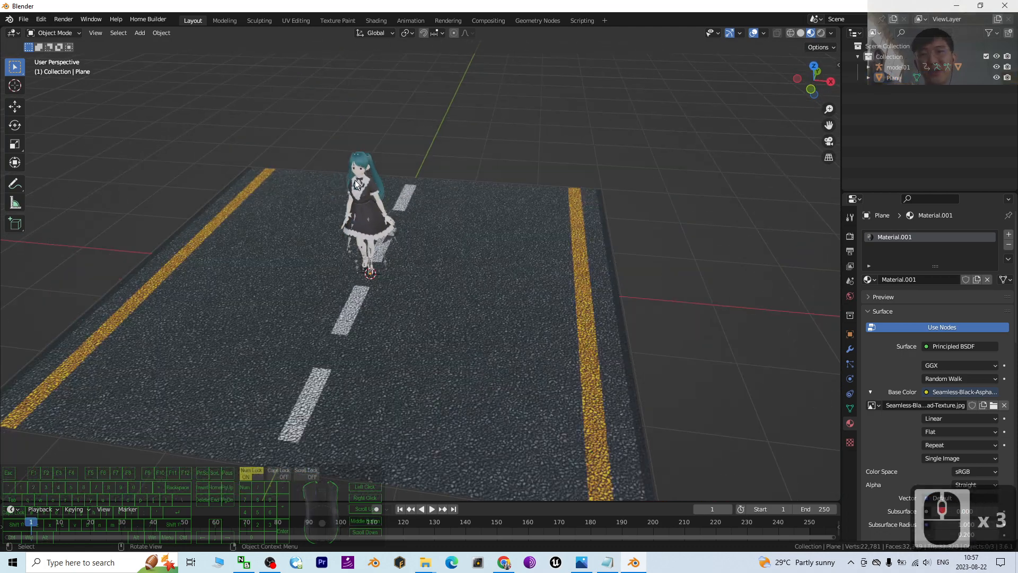
pyautogui.click(371, 177)
pyautogui.scroll(3, 366, 183)
pyautogui.scroll(-3, 358, 190)
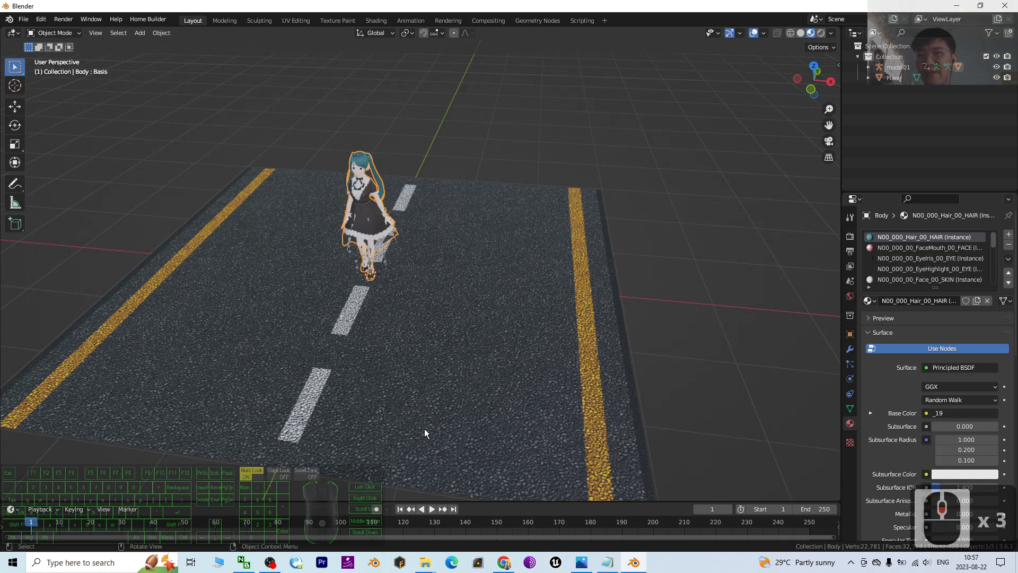
pyautogui.click(522, 292)
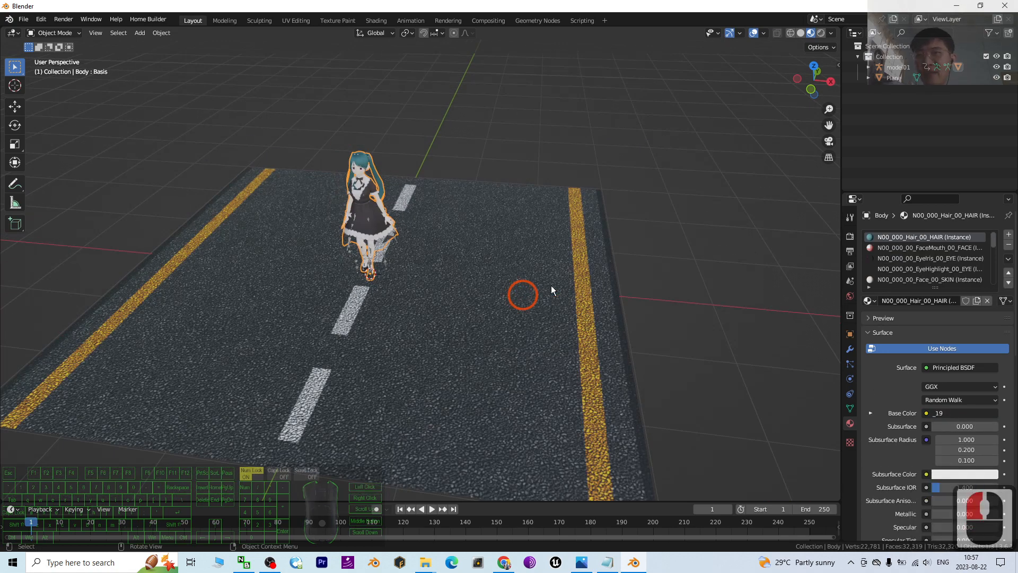
# Step: Add a Path curve at the avatar's feet on the road plane
pyautogui.click(141, 33)
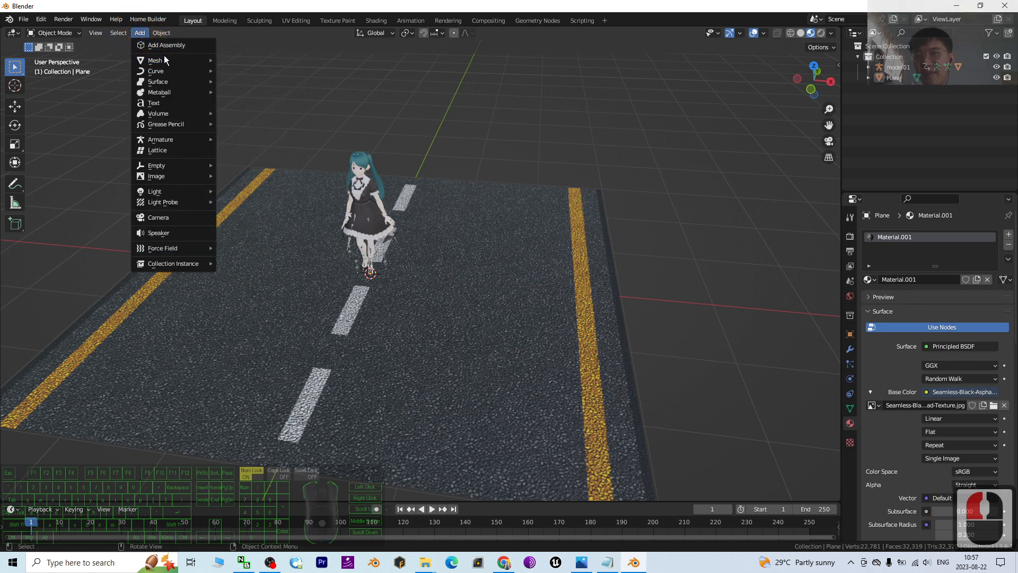
pyautogui.moveTo(174, 76)
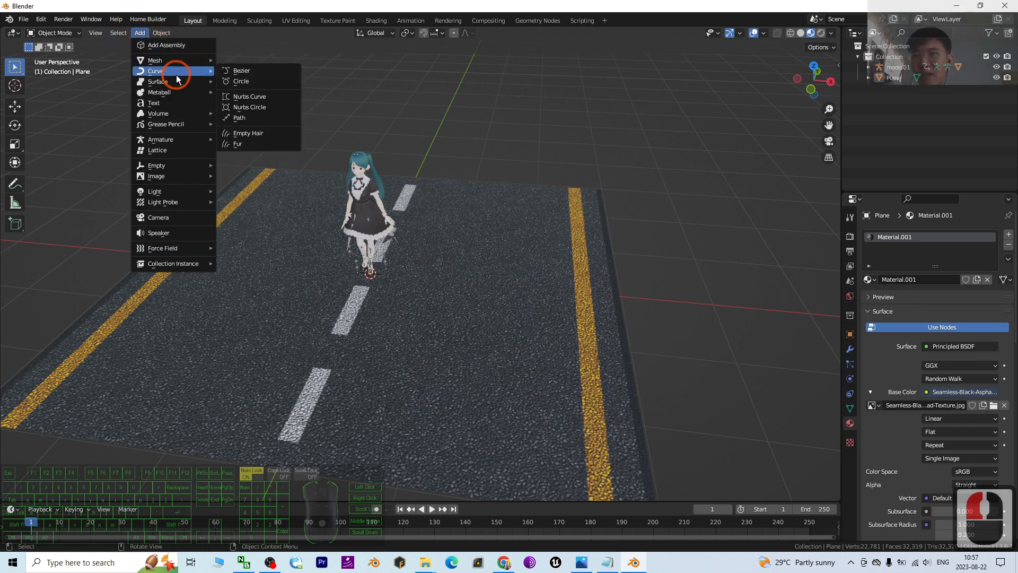
pyautogui.click(241, 119)
pyautogui.scroll(3, 369, 266)
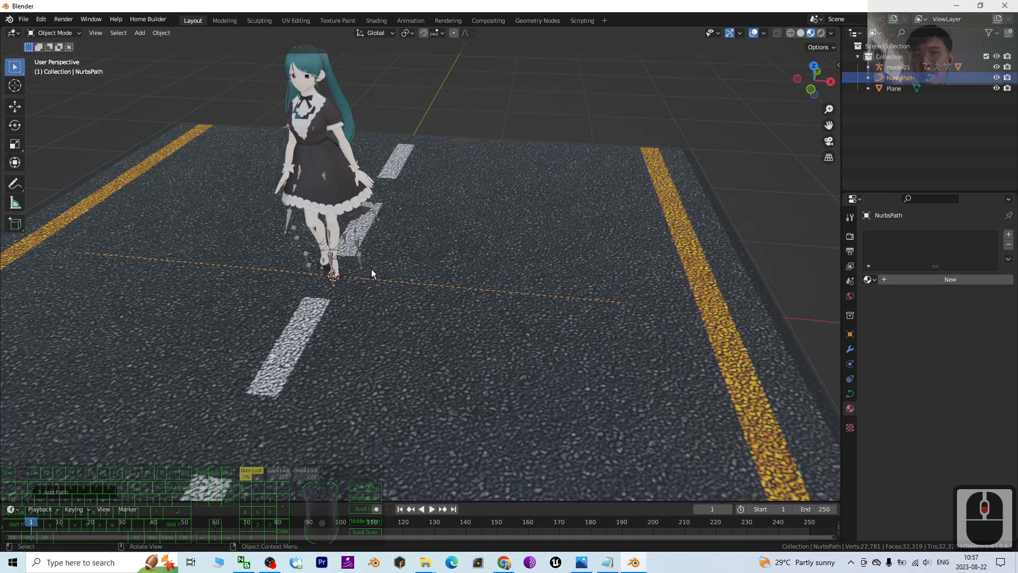
# Step: Select the NurbsPath curve and put it into Edit Mode
pyautogui.click(182, 212)
pyautogui.click(508, 283)
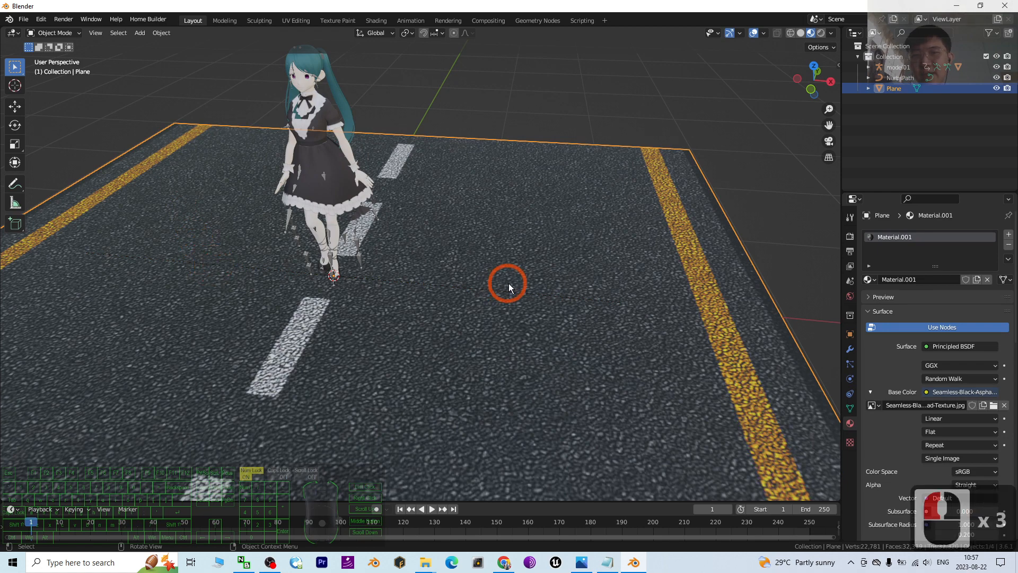
pyautogui.click(567, 293)
pyautogui.click(568, 293)
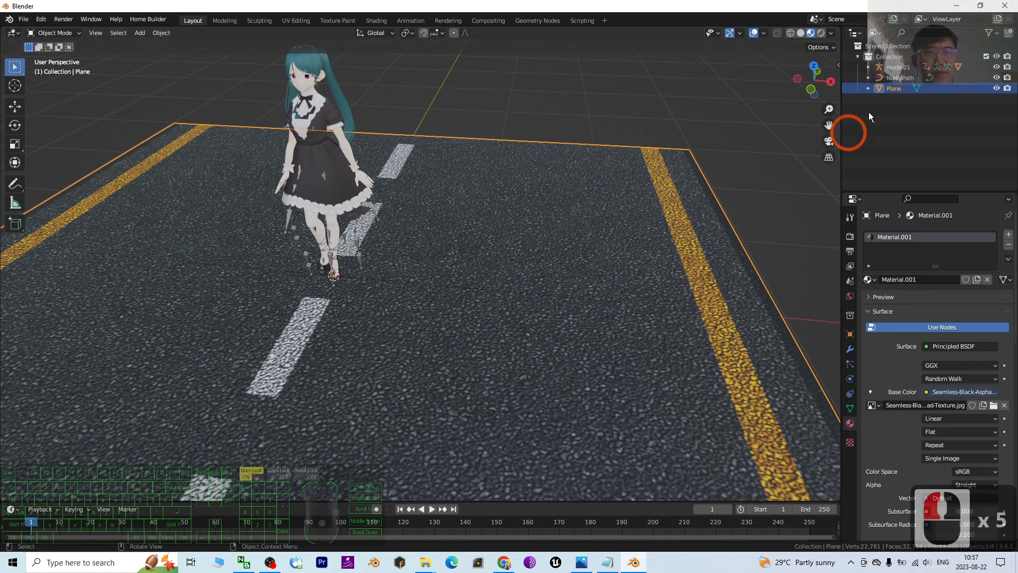
pyautogui.click(898, 78)
pyautogui.click(897, 77)
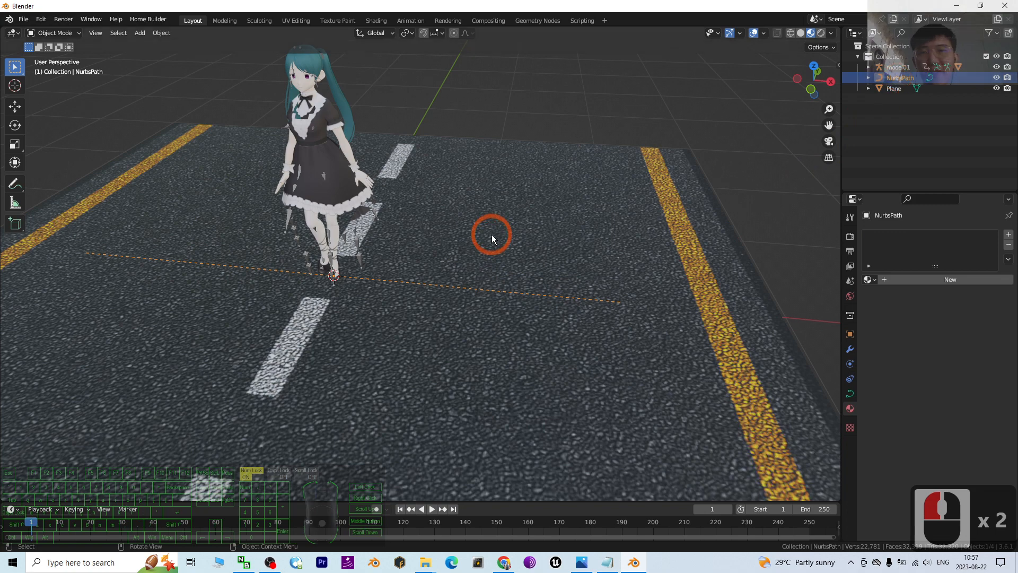
pyautogui.click(66, 34)
pyautogui.click(55, 57)
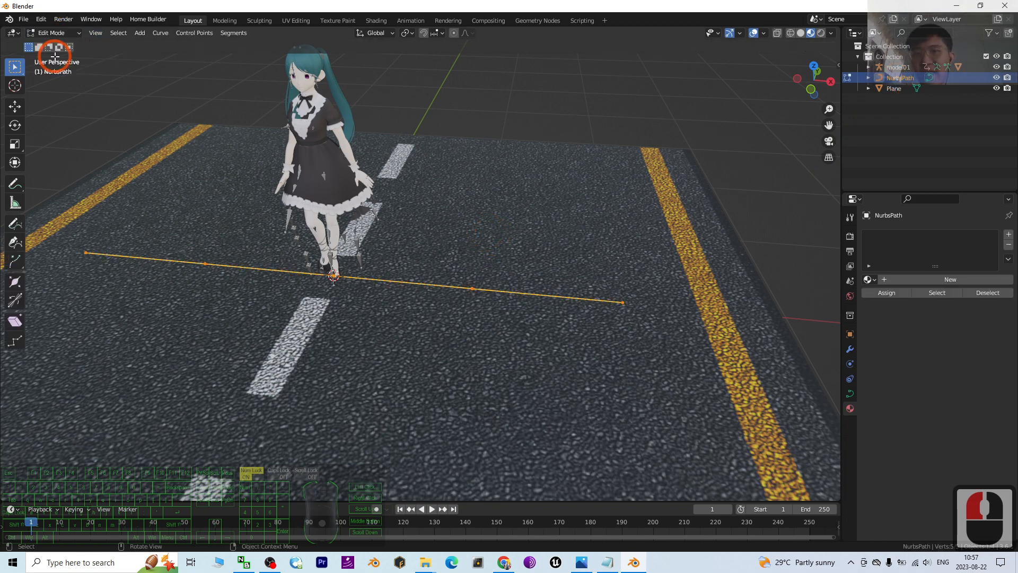
# Step: Enable the curve Normals overlay and inspect the path close up near the avatar's feet
pyautogui.click(764, 33)
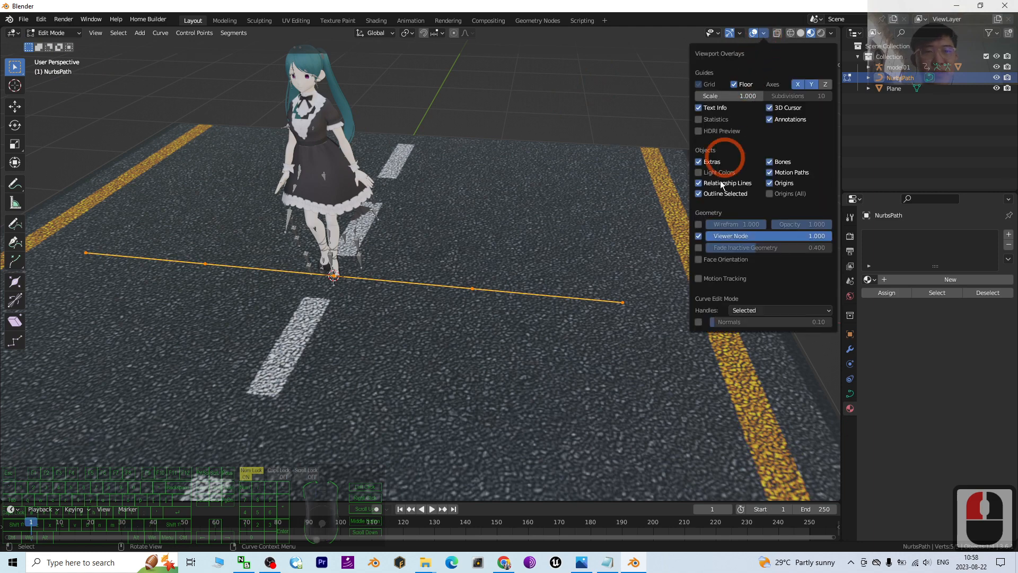
pyautogui.click(698, 322)
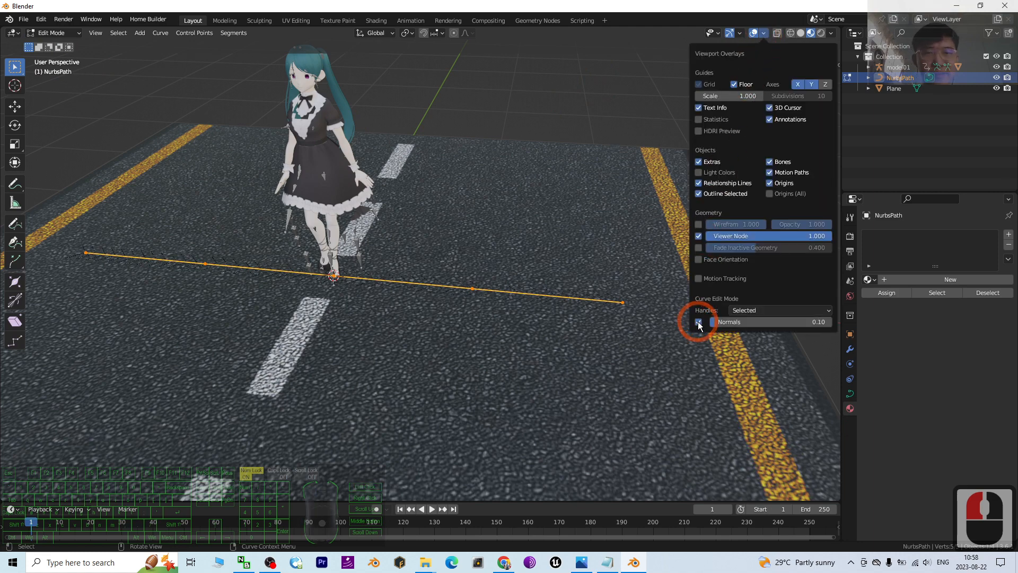
pyautogui.click(698, 322)
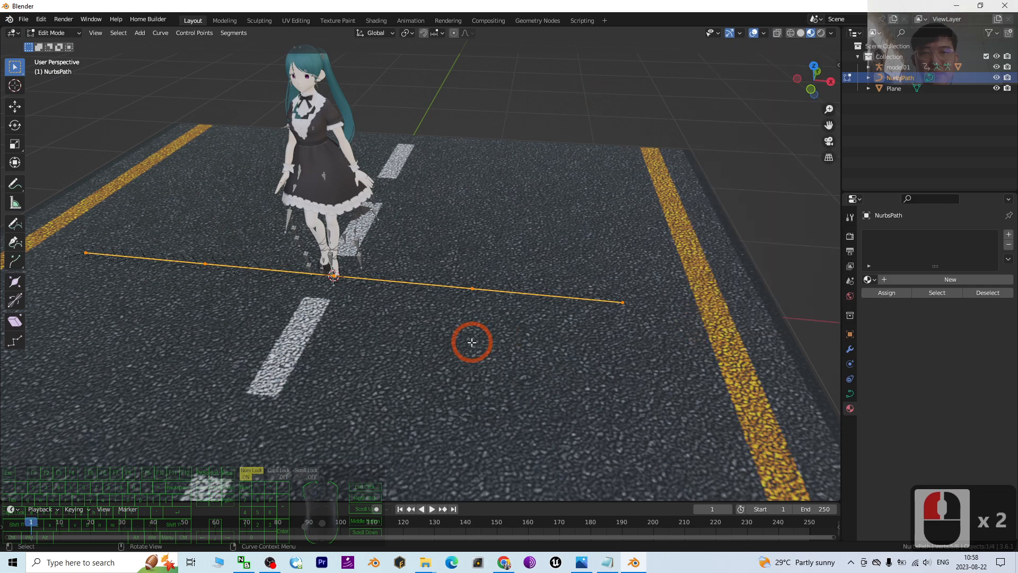
pyautogui.moveTo(471, 341); pyautogui.dragTo(475, 340, button='middle')
pyautogui.scroll(3, 480, 319)
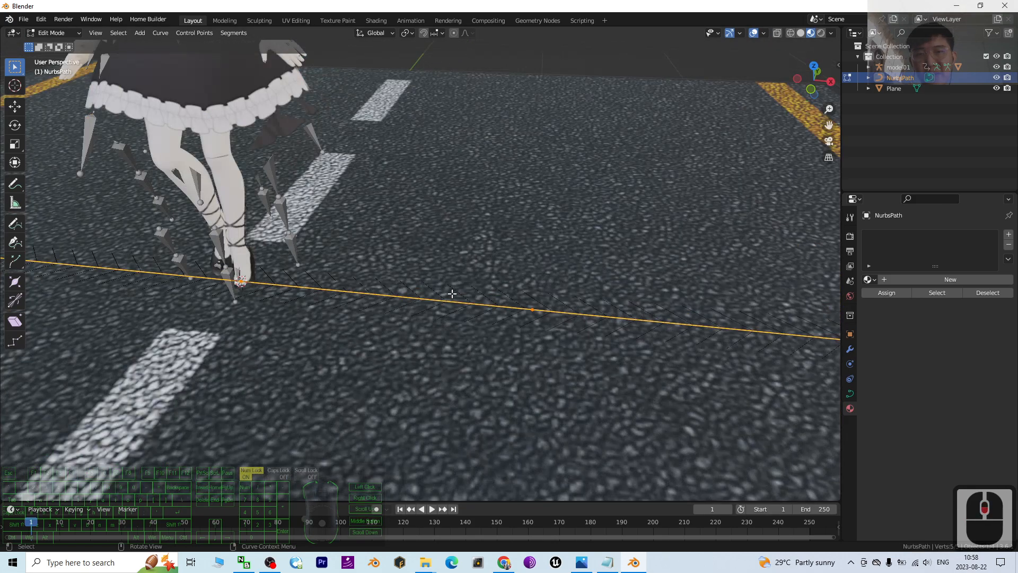
pyautogui.scroll(-3, 480, 318)
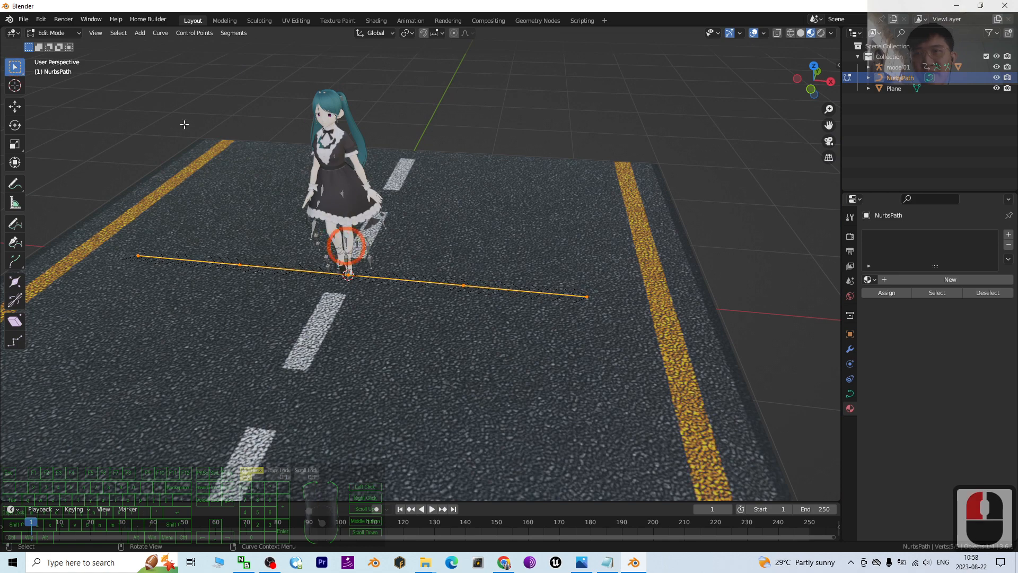
# Step: Return the path to Object Mode and hide the road plane in the viewport
pyautogui.click(65, 33)
pyautogui.click(59, 45)
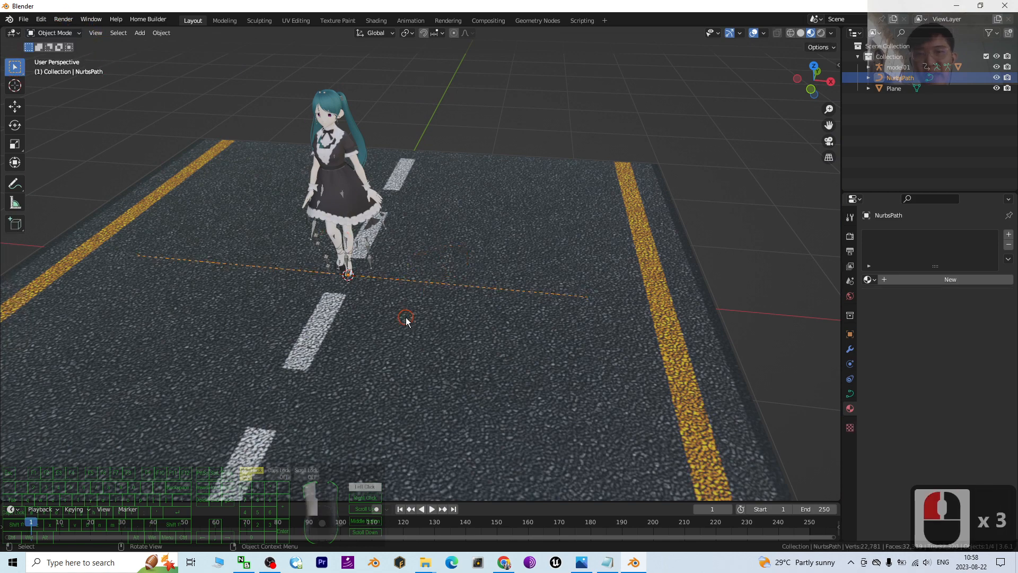
pyautogui.click(345, 359)
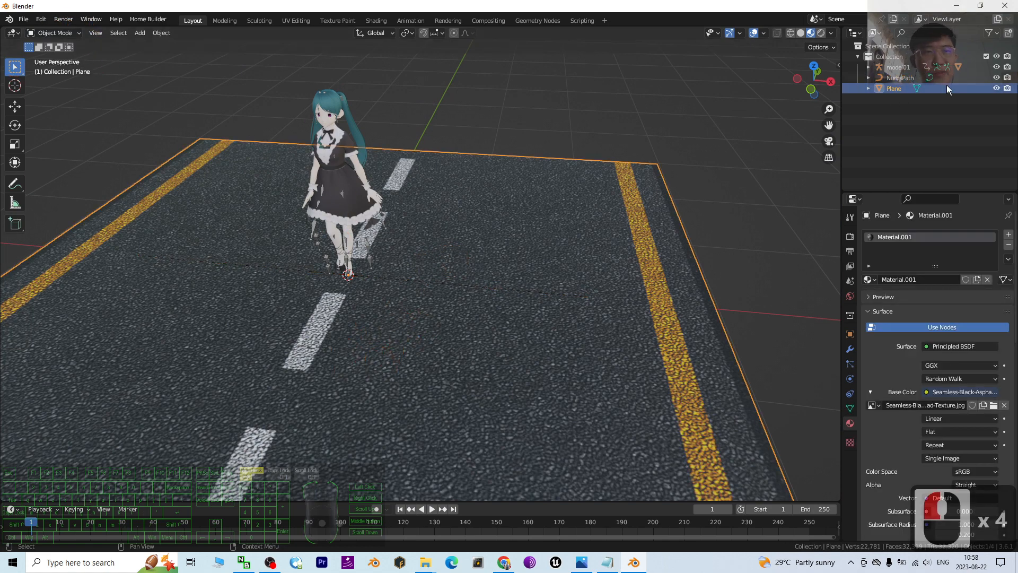
pyautogui.click(996, 88)
pyautogui.click(464, 304)
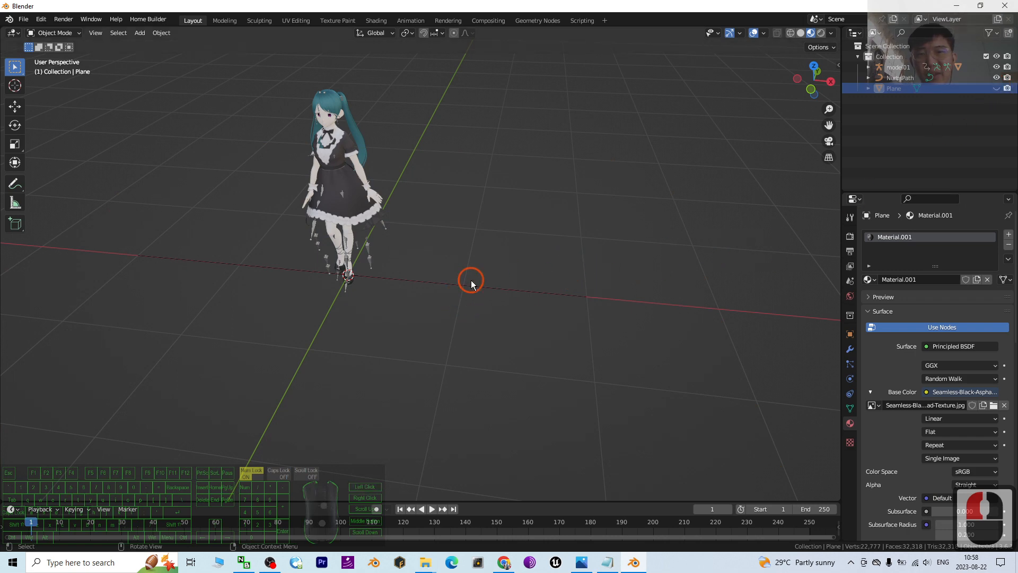
# Step: Select the NurbsPath curve and put it into Edit Mode
pyautogui.click(431, 283)
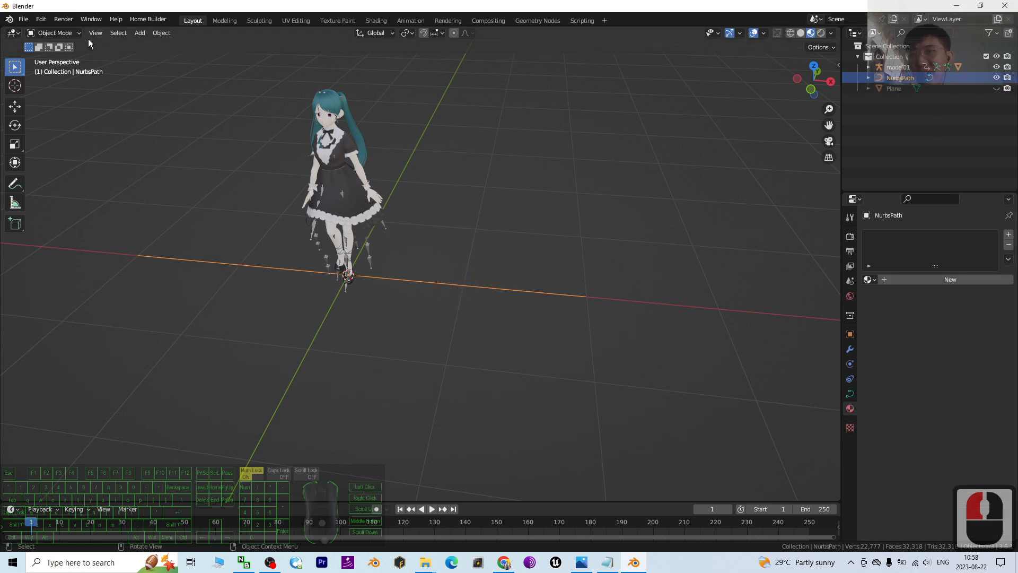
pyautogui.click(74, 36)
pyautogui.click(56, 56)
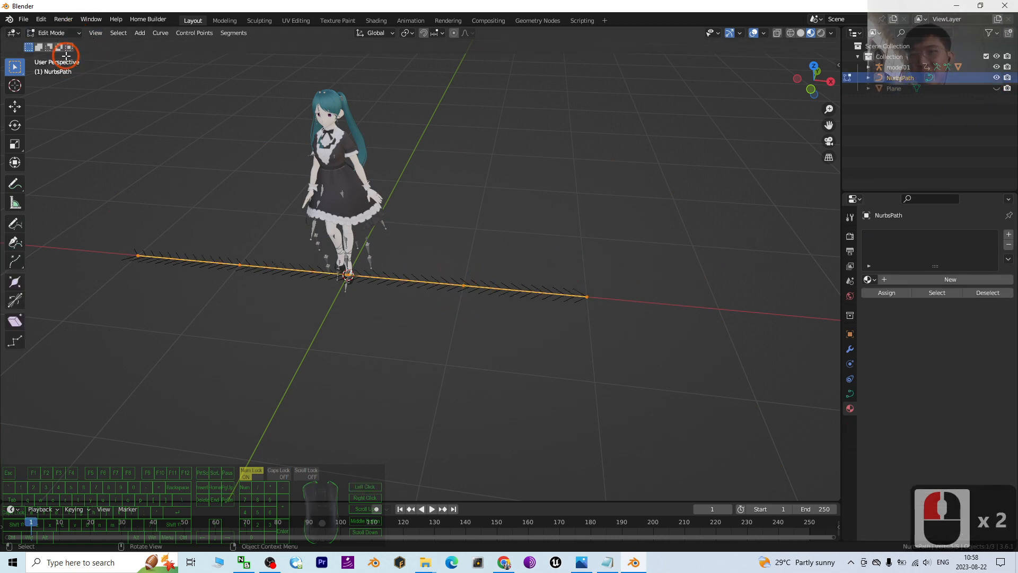
# Step: Examine the path's control points and normals up close, from an angle and from directly above
pyautogui.scroll(3, 445, 314)
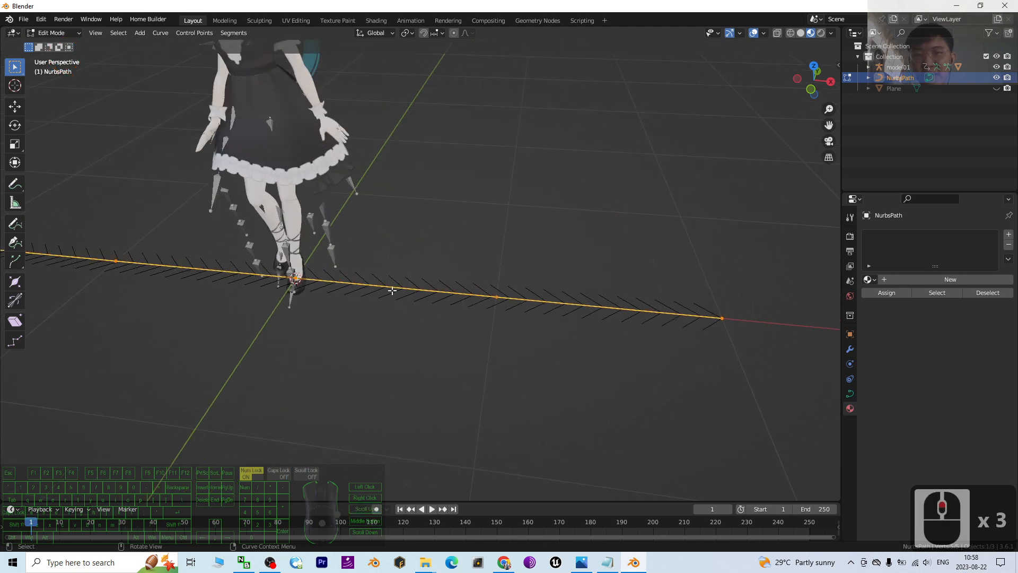
pyautogui.scroll(-2, 403, 300)
pyautogui.scroll(8, 371, 283)
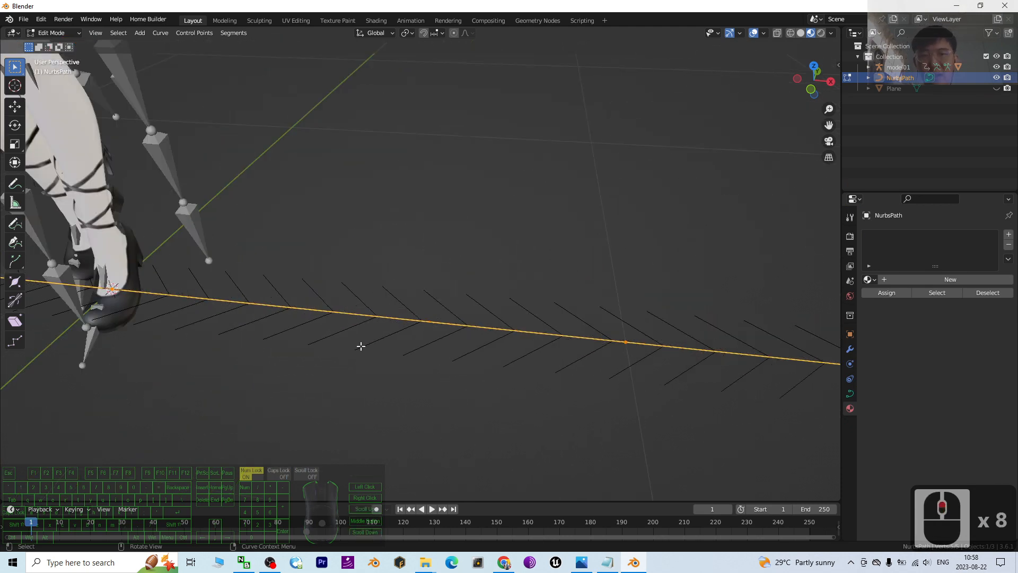
pyautogui.scroll(-14, 470, 333)
pyautogui.moveTo(409, 354); pyautogui.dragTo(454, 298, button='middle')
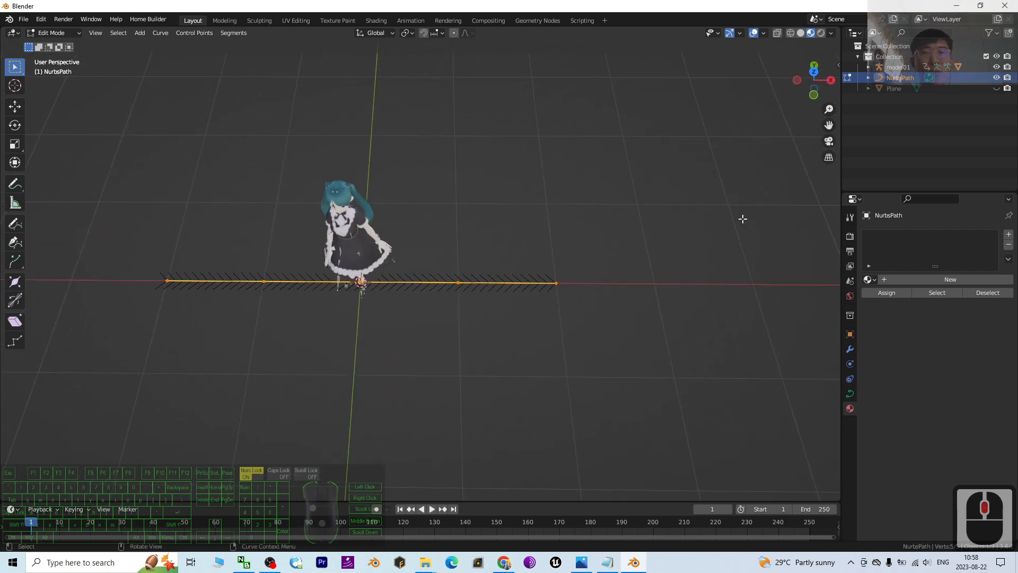
pyautogui.scroll(-3, 439, 311)
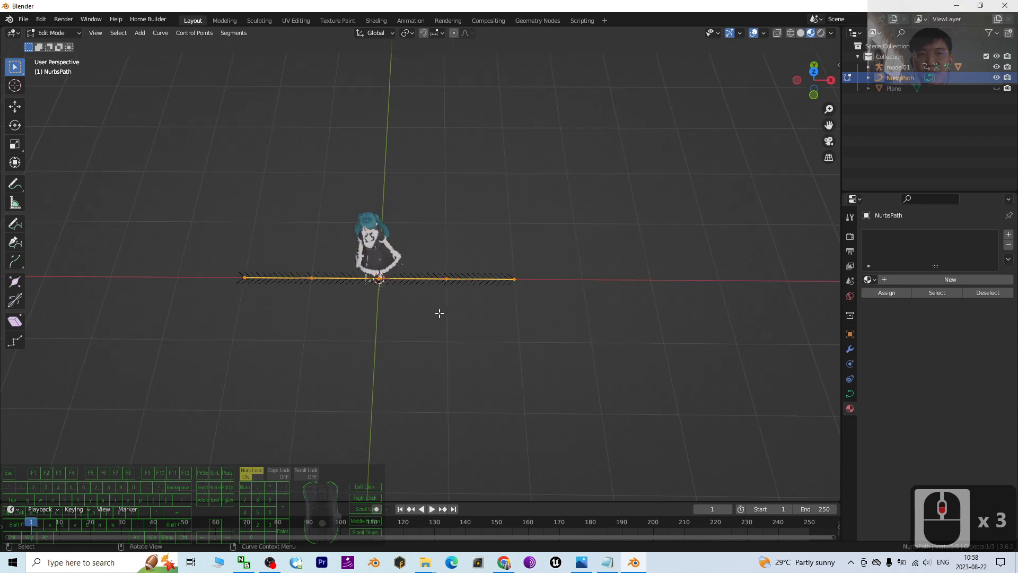
pyautogui.moveTo(559, 254); pyautogui.dragTo(656, 236, button='middle')
pyautogui.click(817, 76)
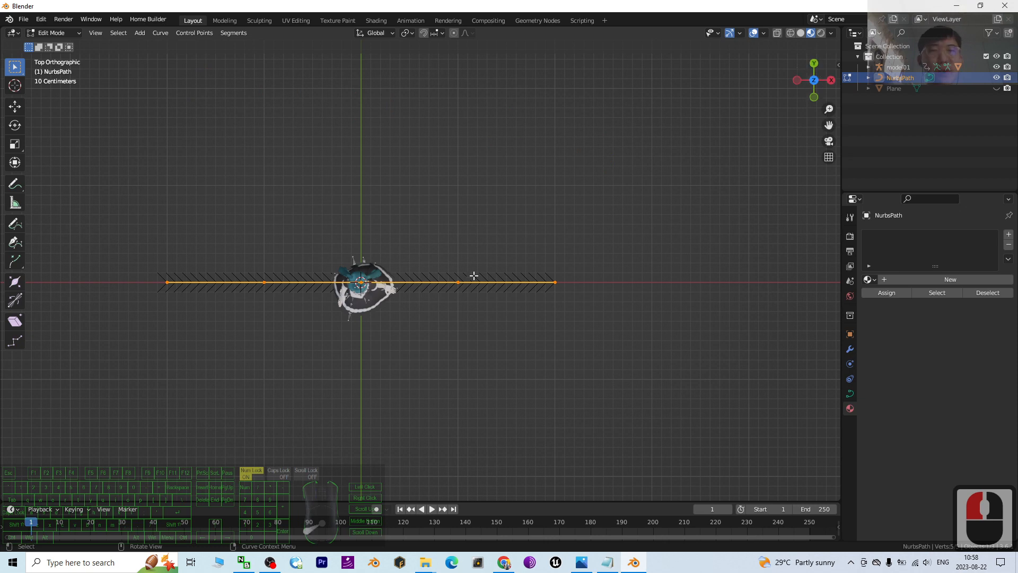
pyautogui.scroll(2, 477, 225)
pyautogui.moveTo(429, 355); pyautogui.dragTo(415, 316, button='middle')
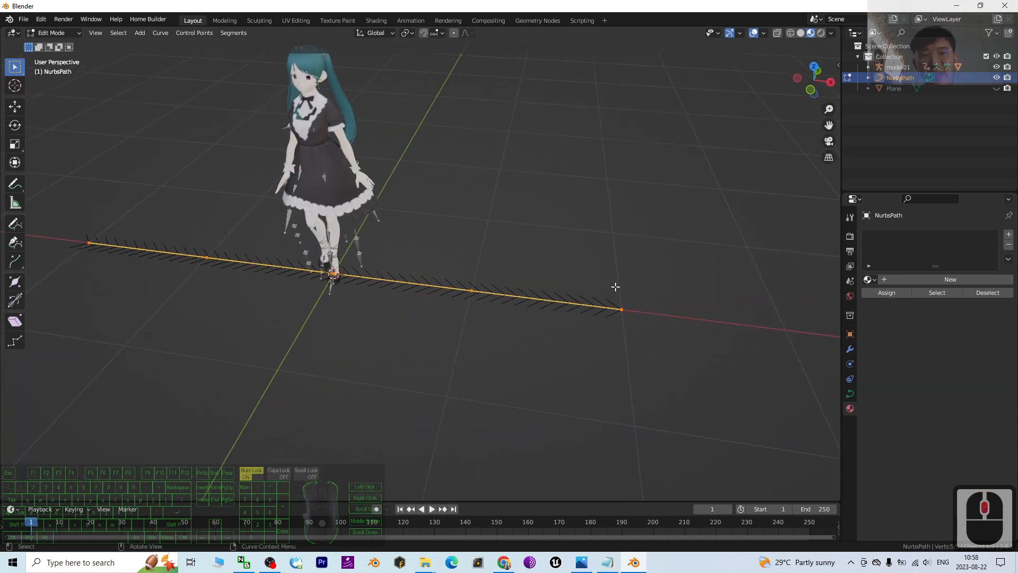
# Step: Try to extrude a new point from the path's positive-X end in the perspective view and undo the extrusion
pyautogui.click(673, 332)
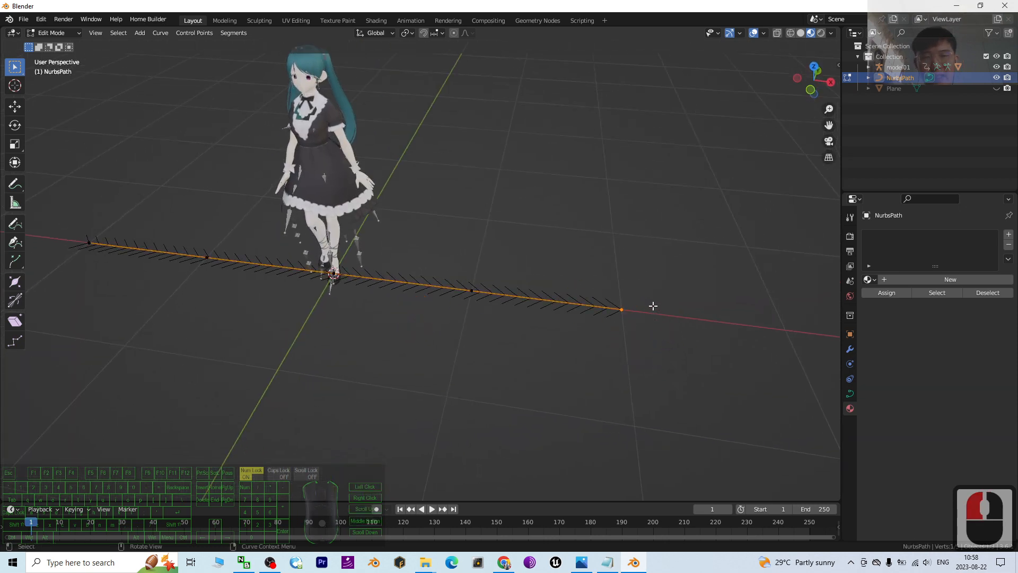
pyautogui.press('e')
pyautogui.click(683, 146)
pyautogui.moveTo(674, 297)
pyautogui.mouseDown(button='middle')
pyautogui.moveTo(607, 257)
pyautogui.moveTo(606, 277)
pyautogui.moveTo(637, 287)
pyautogui.mouseUp(button='middle')
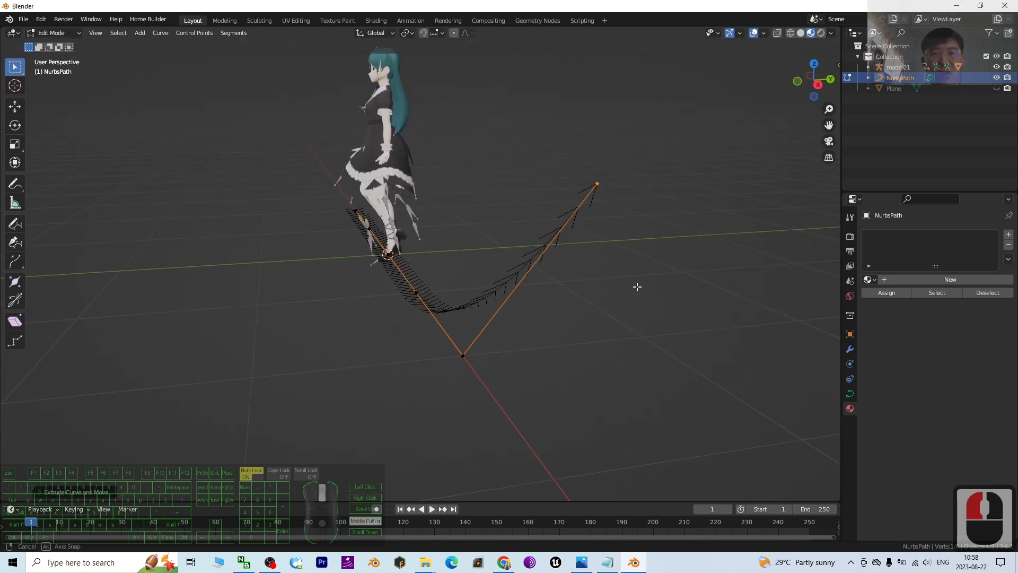
pyautogui.hotkey('ctrl', 'z')
# Step: In the top view, select all control points of the path and move them toward positive X and about 0.7 m toward negative Y
pyautogui.moveTo(295, 314); pyautogui.dragTo(591, 170, button='middle')
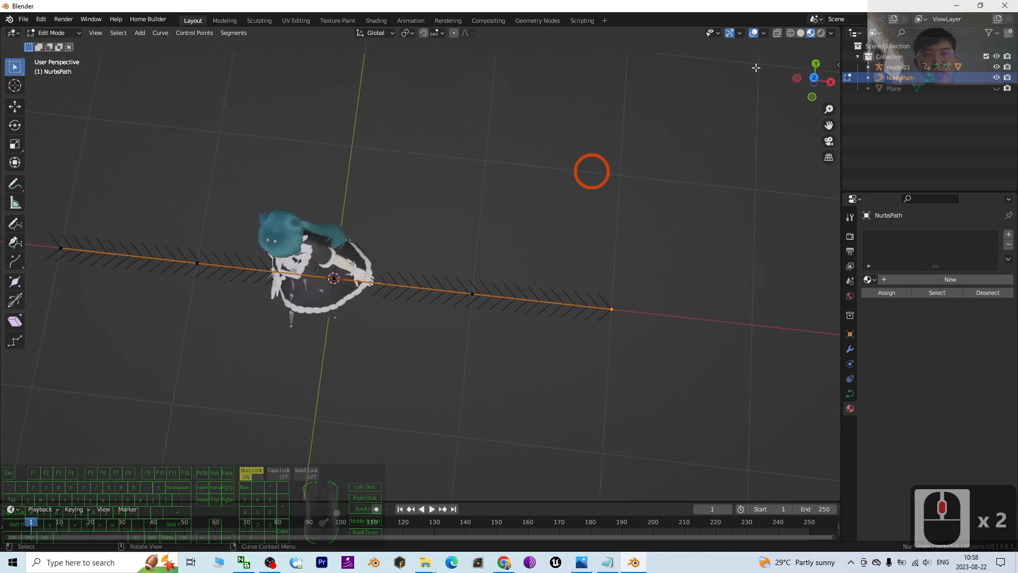
pyautogui.click(815, 78)
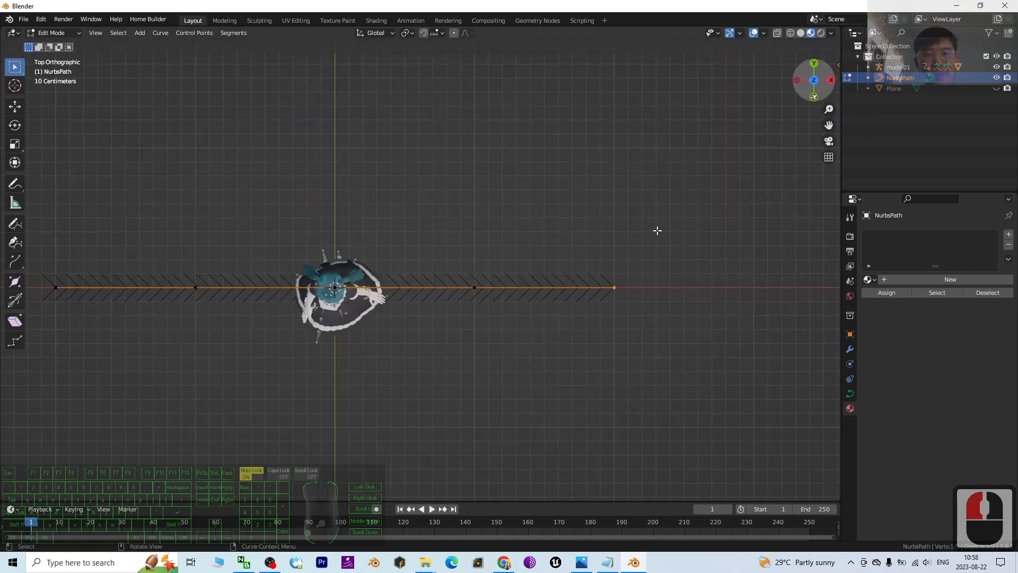
pyautogui.scroll(-4, 593, 275)
pyautogui.click(273, 229)
pyautogui.moveTo(184, 220); pyautogui.dragTo(619, 386)
pyautogui.moveTo(150, 159); pyautogui.dragTo(509, 395)
pyautogui.press('g')
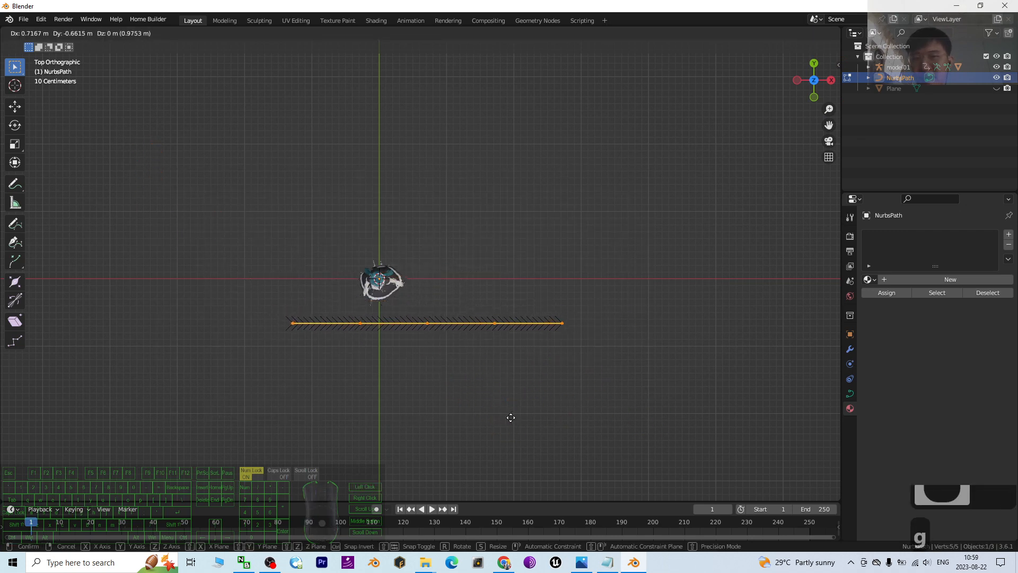
pyautogui.click(511, 412)
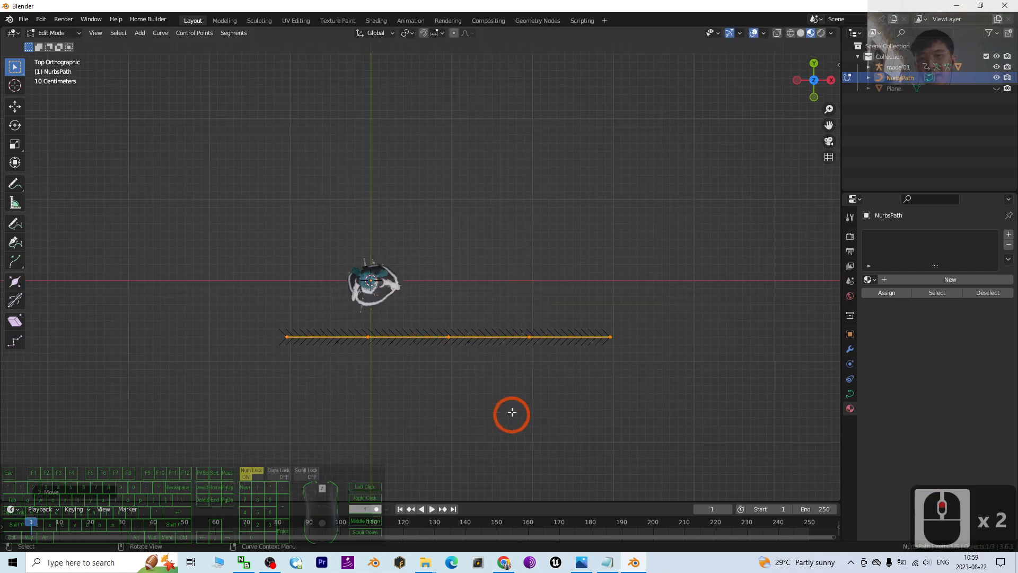
# Step: In the top view, extrude two points from the path's positive-X end, heading toward positive Y and bending back toward the avatar
pyautogui.moveTo(532, 437); pyautogui.dragTo(603, 269, button='middle')
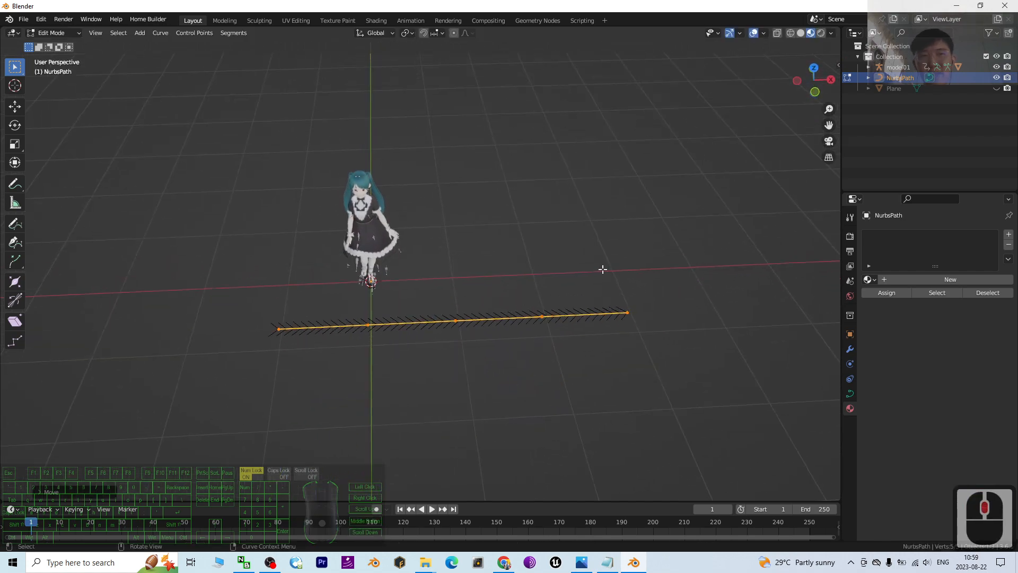
pyautogui.click(815, 72)
pyautogui.moveTo(663, 215); pyautogui.dragTo(552, 252, button='middle')
pyautogui.click(814, 67)
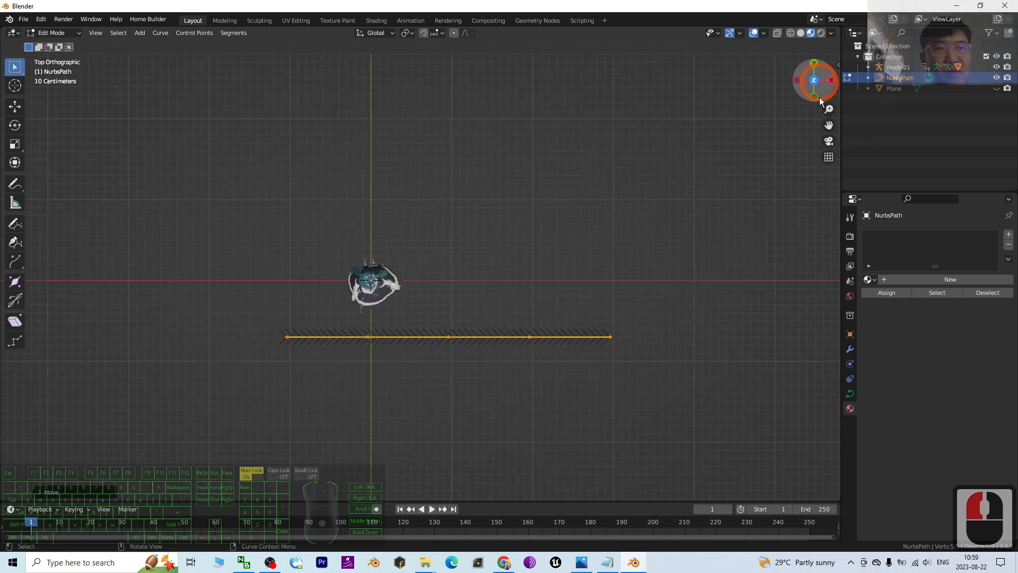
pyautogui.scroll(3, 529, 316)
pyautogui.scroll(-3, 608, 351)
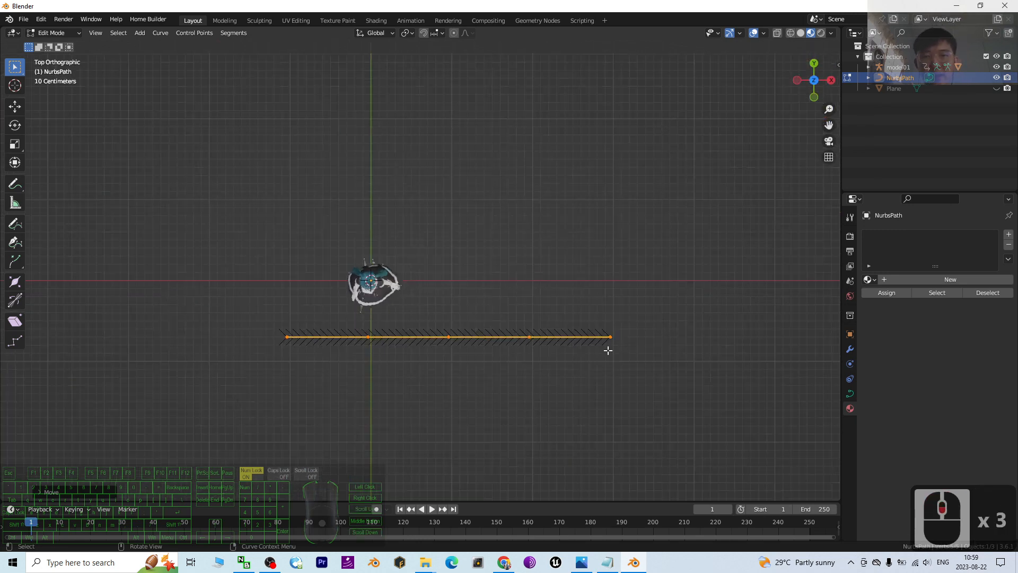
pyautogui.click(623, 268)
pyautogui.click(277, 303)
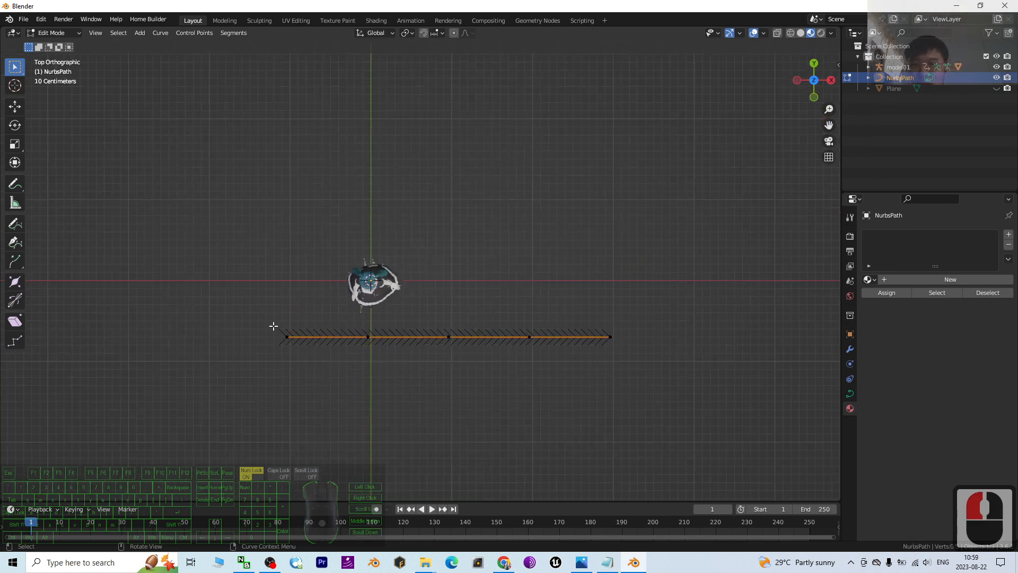
pyautogui.moveTo(598, 316); pyautogui.dragTo(632, 355)
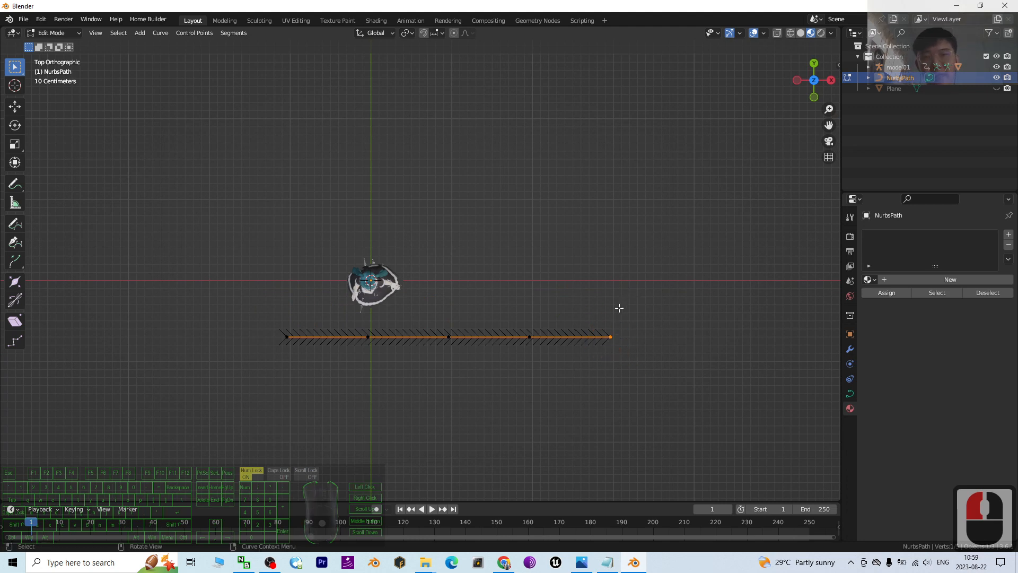
pyautogui.press('e')
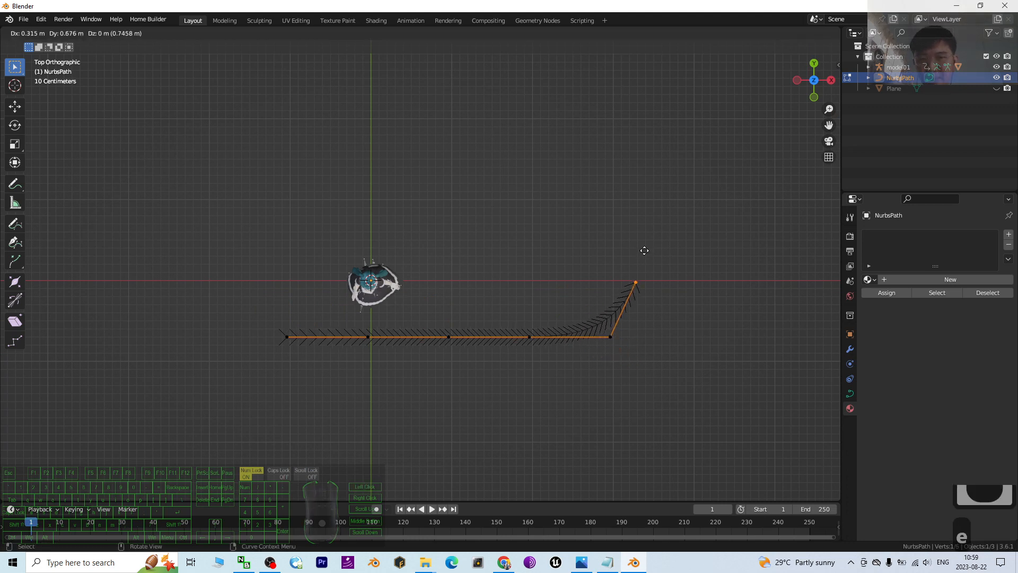
pyautogui.click(645, 241)
pyautogui.press('e')
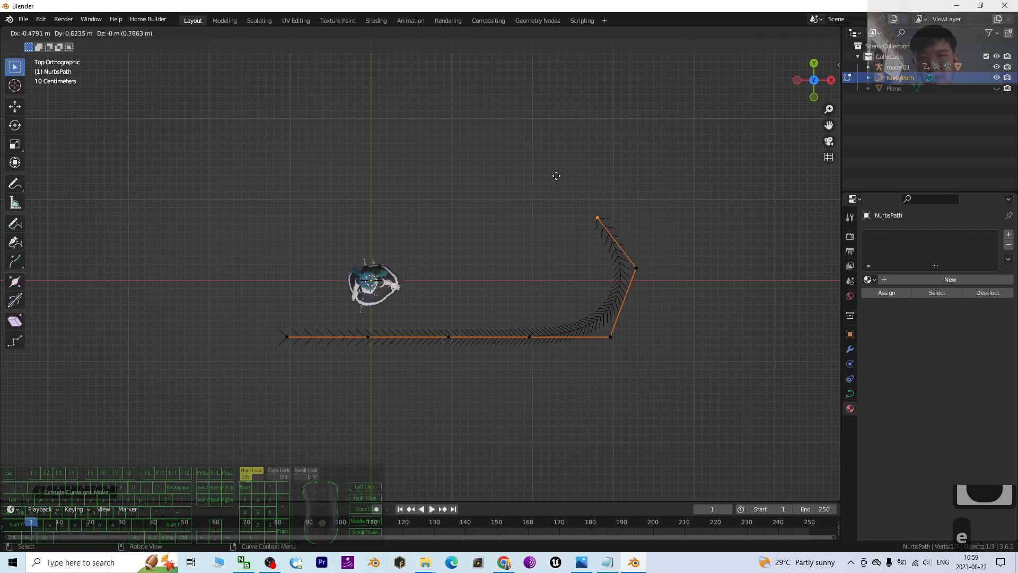
pyautogui.click(545, 171)
# Step: Extrude four more points toward negative X and back down to complete a loop that crosses the path's straight section
pyautogui.press('e')
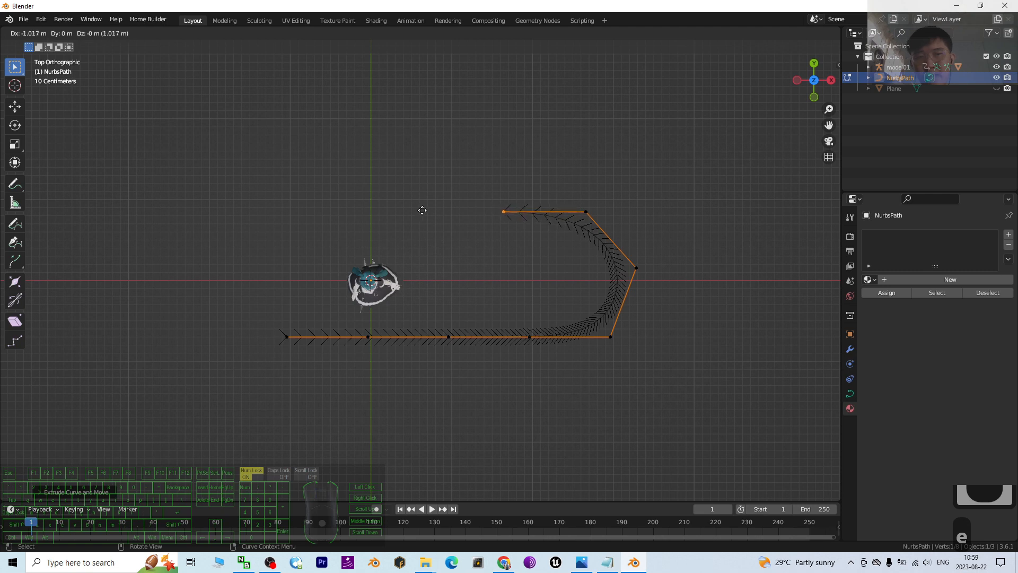
pyautogui.click(420, 216)
pyautogui.press('e')
pyautogui.click(410, 284)
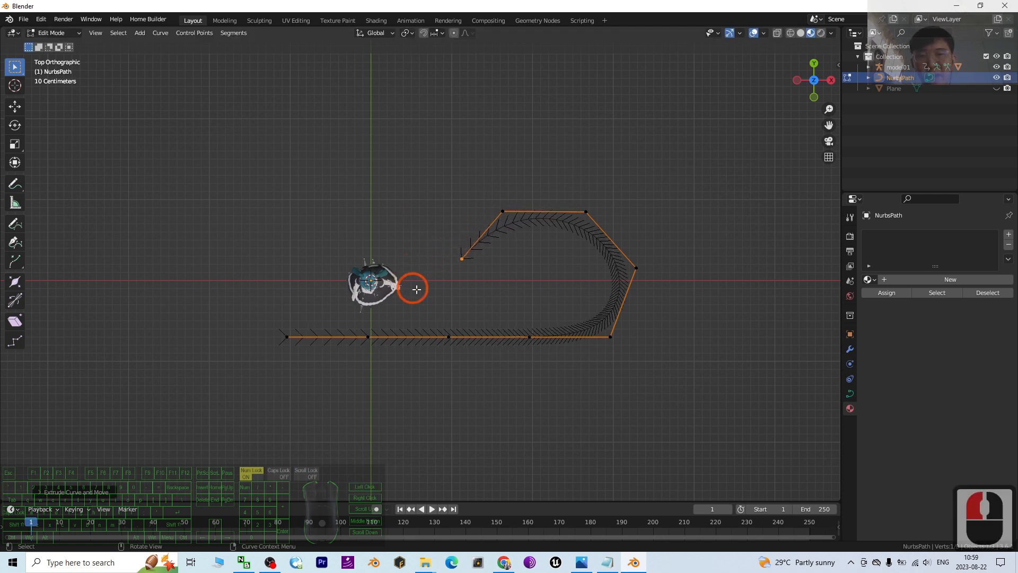
pyautogui.press('e')
pyautogui.click(458, 344)
pyautogui.press('e')
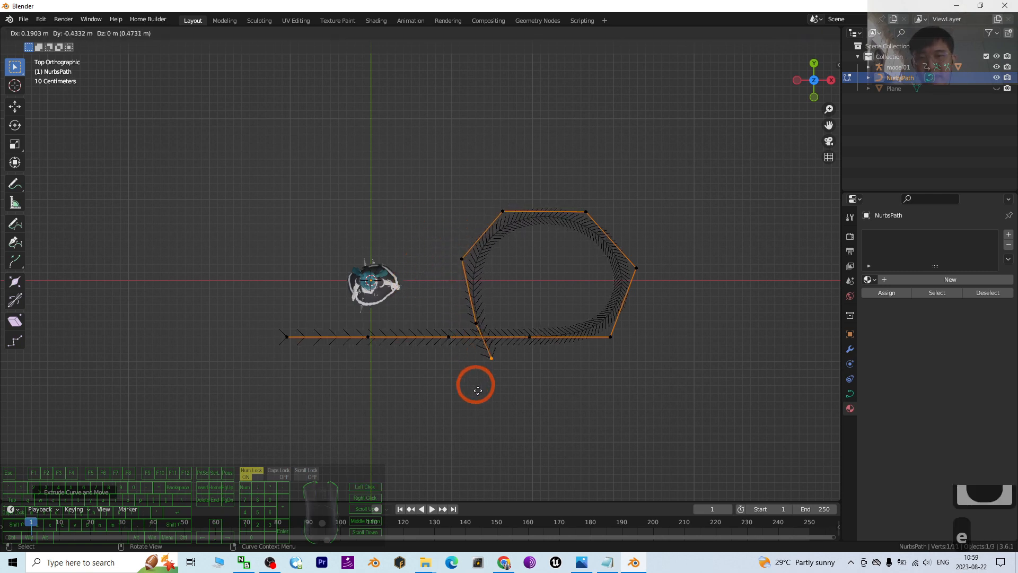
pyautogui.click(427, 412)
# Step: Move the end point of the path's straight section about 0.7 m toward negative Y so that end bends away from the avatar
pyautogui.click(281, 338)
pyautogui.moveTo(252, 319); pyautogui.dragTo(307, 374)
pyautogui.press('g')
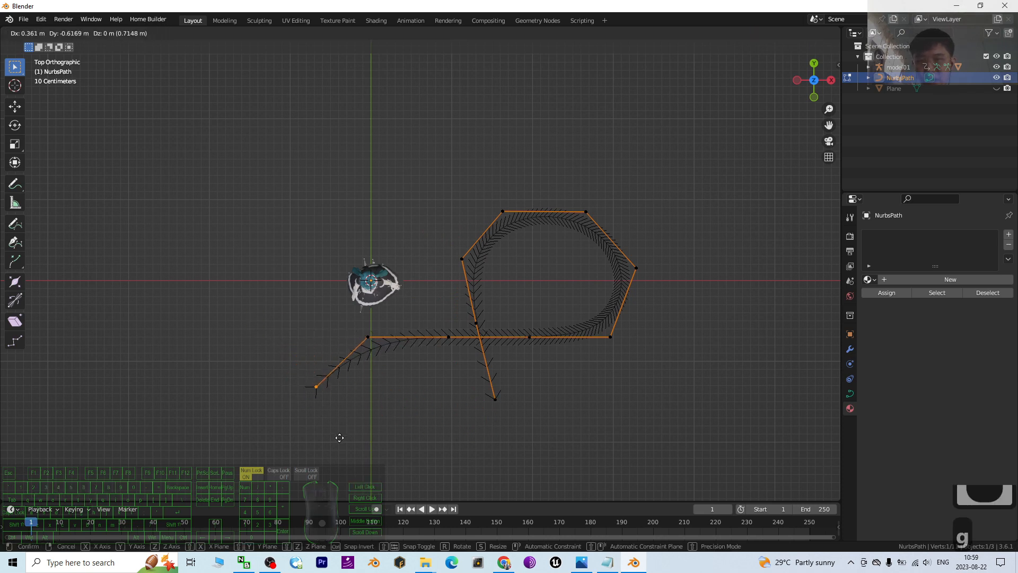
pyautogui.click(320, 438)
pyautogui.click(395, 369)
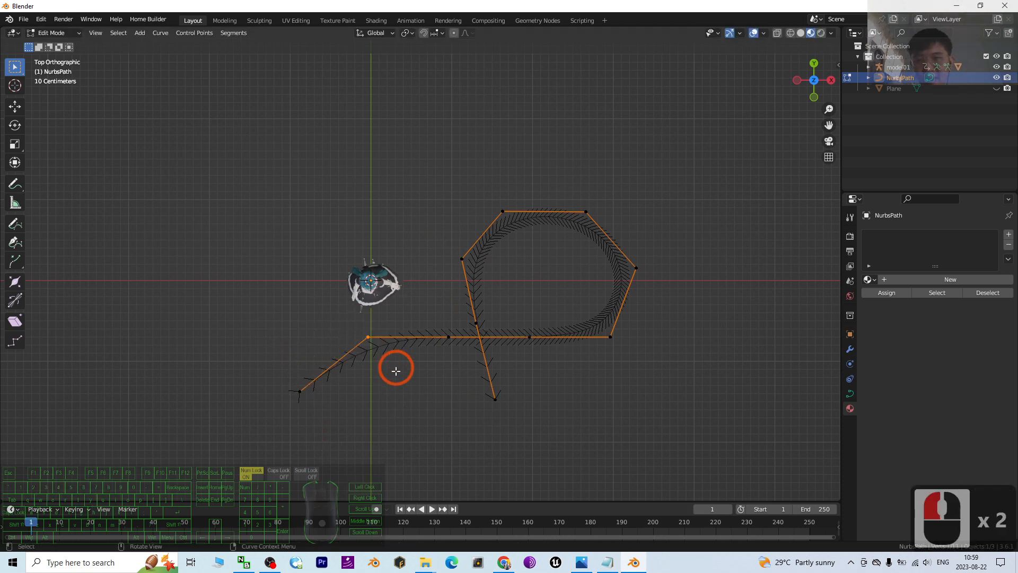
# Step: Check the looped path in perspective and return it to Object Mode
pyautogui.moveTo(358, 408); pyautogui.dragTo(302, 329, button='middle')
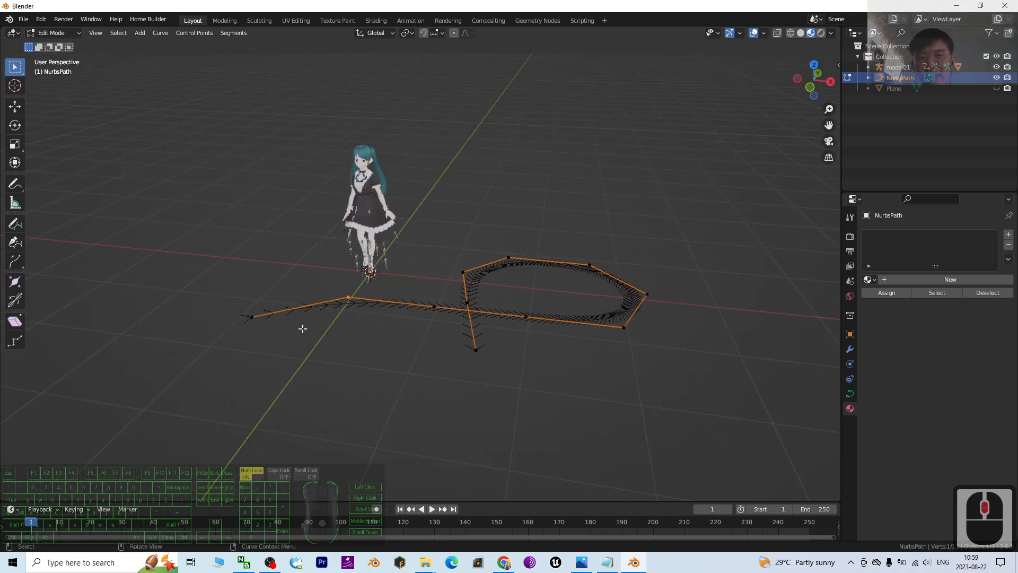
pyautogui.scroll(-1, 380, 361)
pyautogui.scroll(2, 375, 357)
pyautogui.scroll(-1, 369, 362)
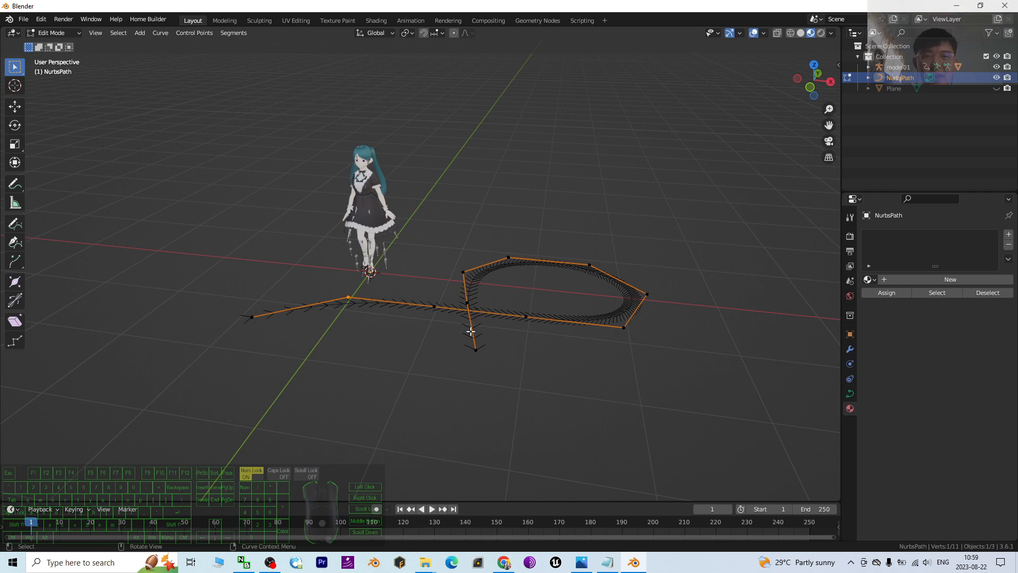
pyautogui.scroll(3, 413, 296)
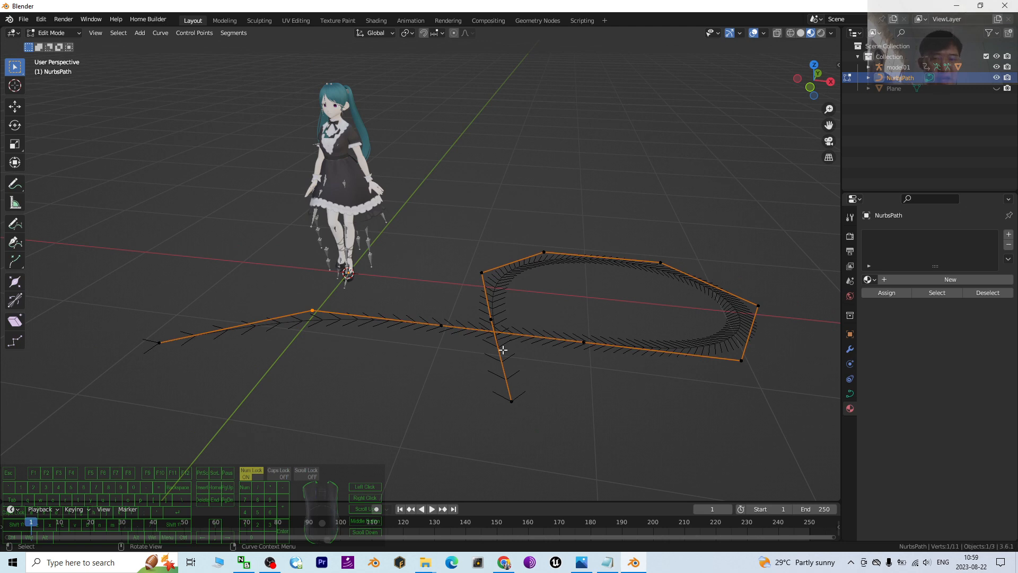
pyautogui.moveTo(357, 350); pyautogui.dragTo(507, 306, button='middle')
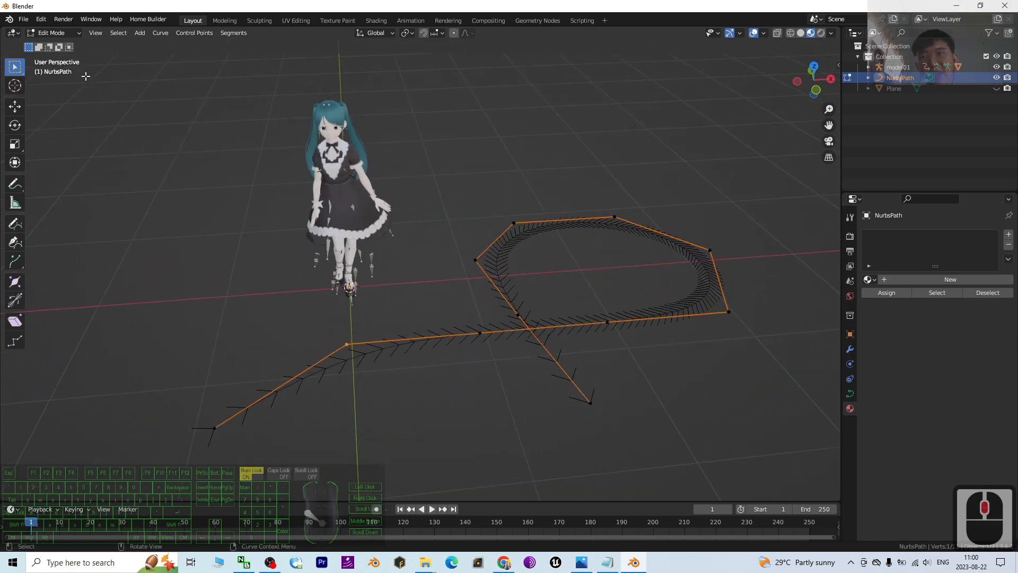
pyautogui.click(53, 33)
pyautogui.click(56, 47)
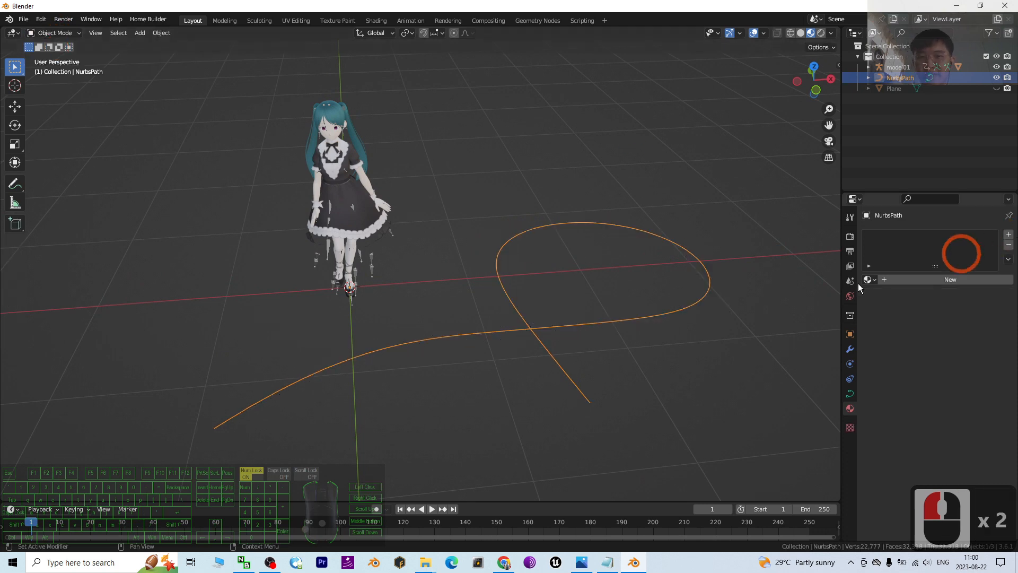
# Step: Select the looped path and make the road plane visible in the viewport again
pyautogui.moveTo(456, 322); pyautogui.dragTo(611, 316, button='middle')
pyautogui.click(611, 316)
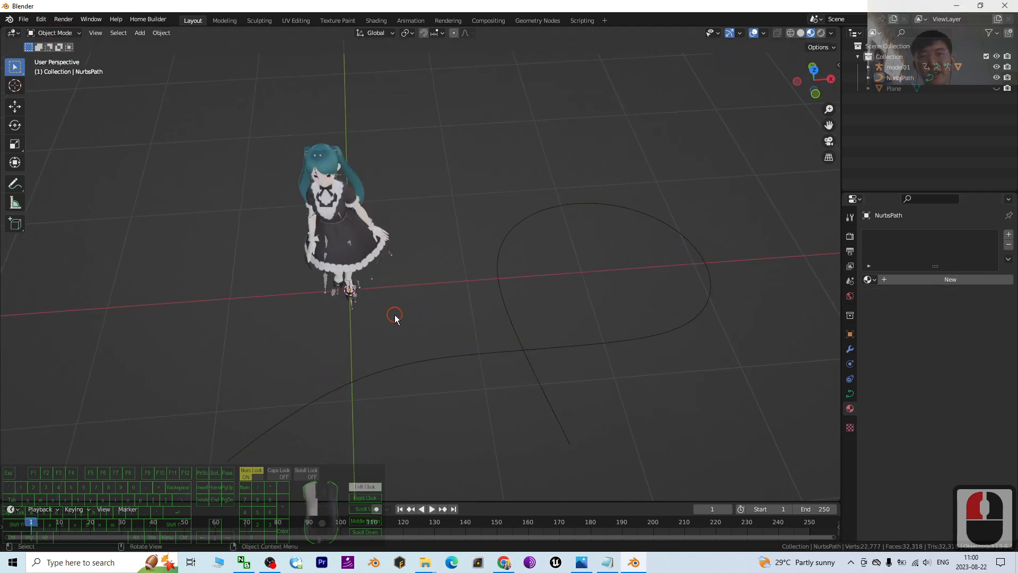
pyautogui.click(510, 326)
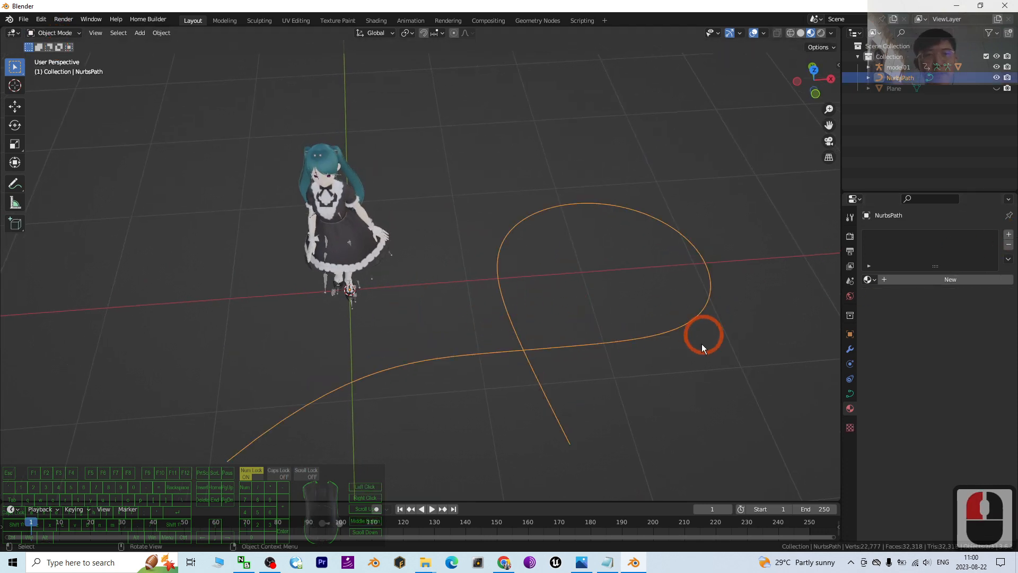
pyautogui.moveTo(702, 344); pyautogui.dragTo(634, 356, button='middle')
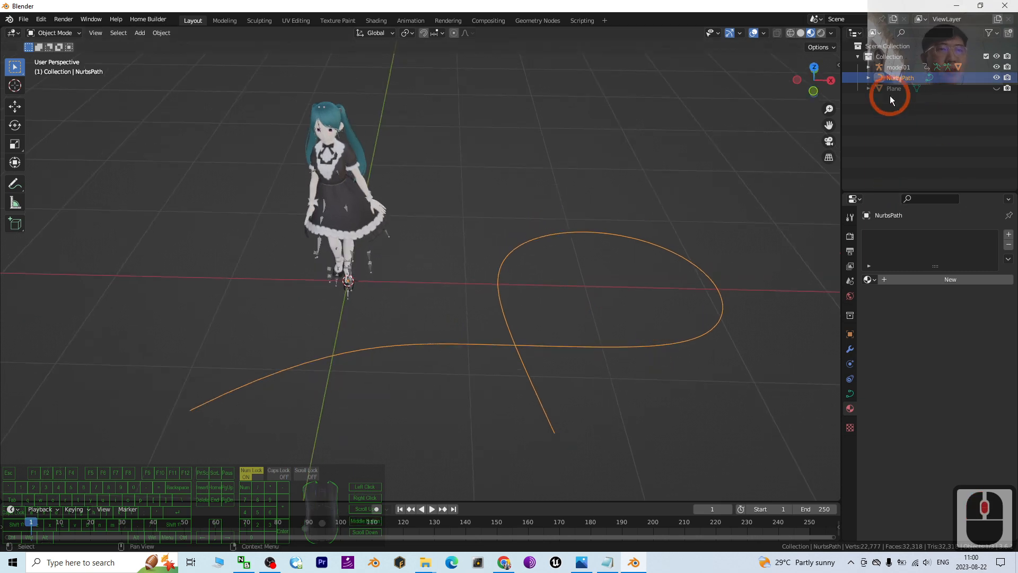
pyautogui.click(997, 88)
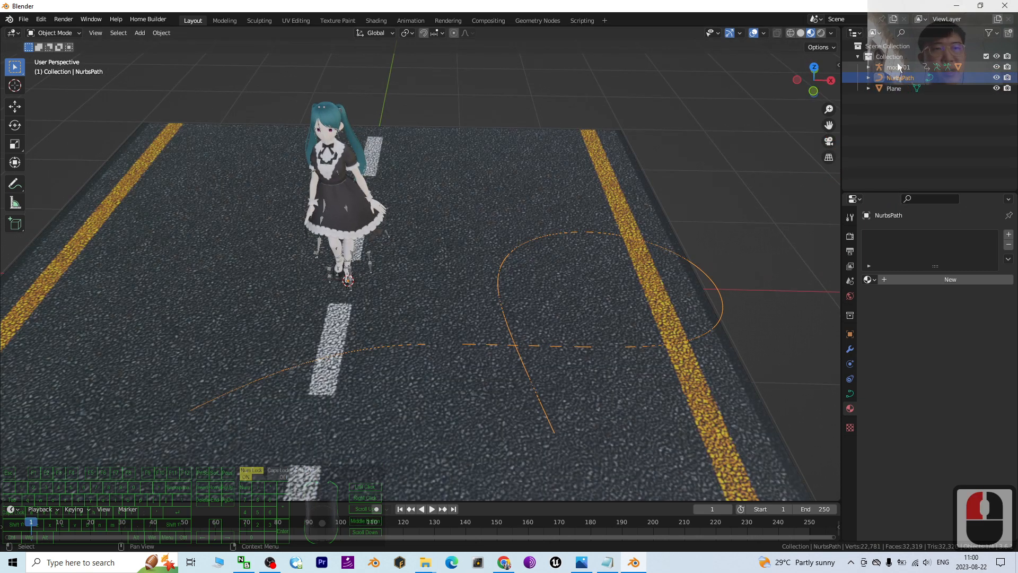
# Step: Hide and show the road plane again to compare it with the looped path, ending with the path selected
pyautogui.click(894, 88)
pyautogui.click(897, 79)
pyautogui.click(966, 89)
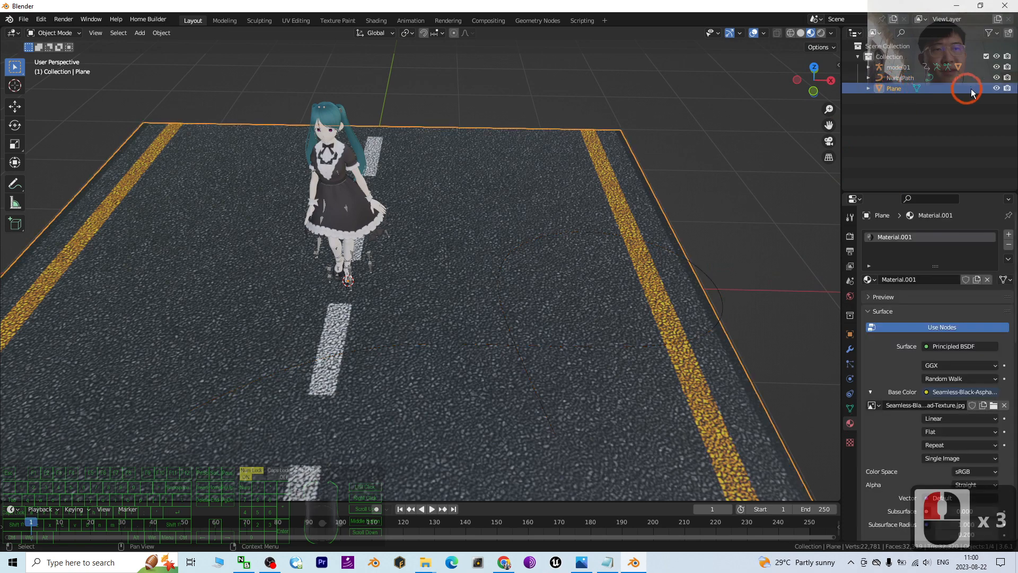
pyautogui.click(997, 88)
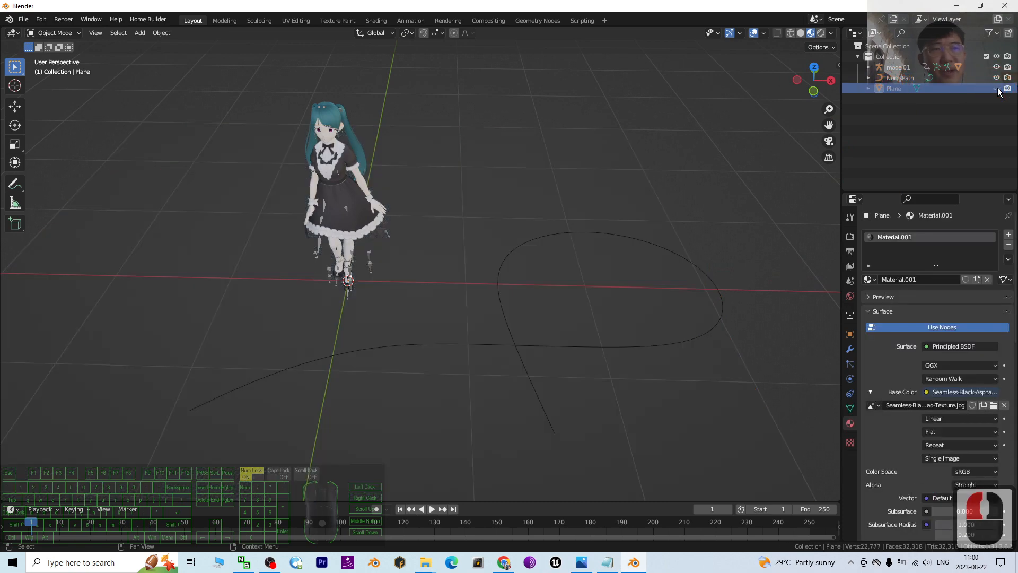
pyautogui.click(997, 88)
pyautogui.click(899, 78)
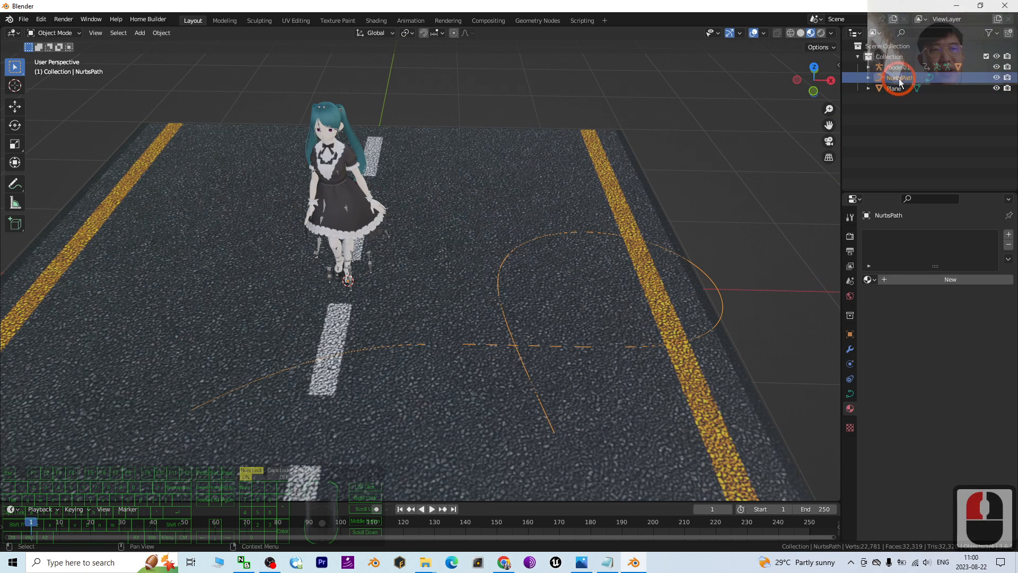
# Step: Raise the looped path about 0.01 m along the Z axis, just above the road surface
pyautogui.moveTo(550, 355); pyautogui.dragTo(520, 321, button='middle')
pyautogui.press('g')
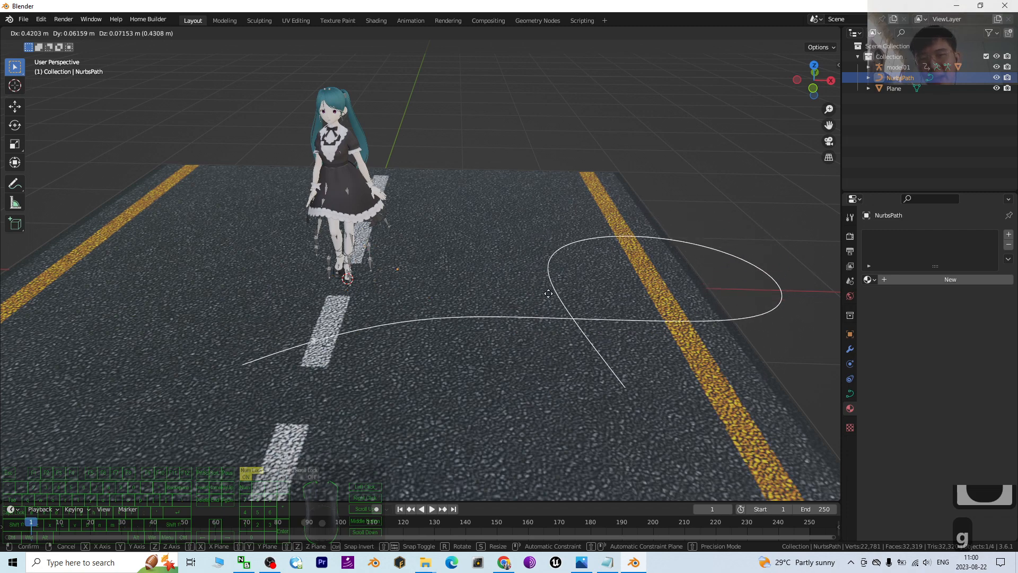
pyautogui.press('z')
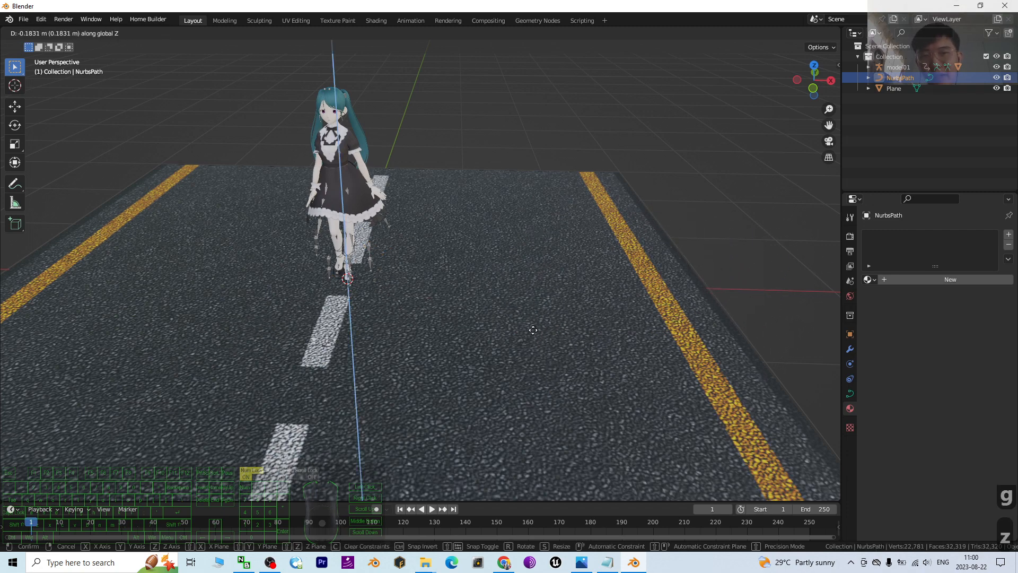
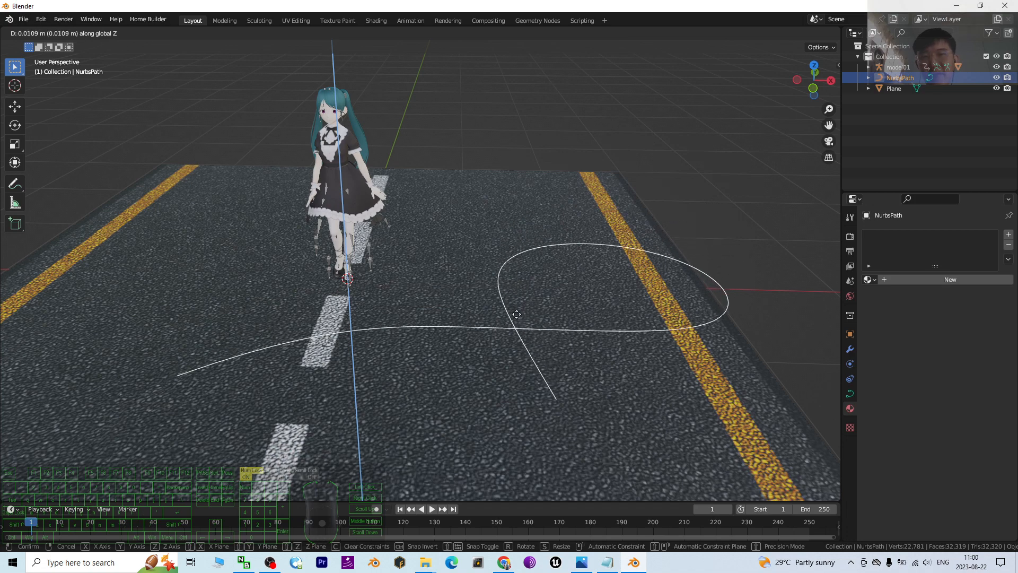
pyautogui.click(518, 313)
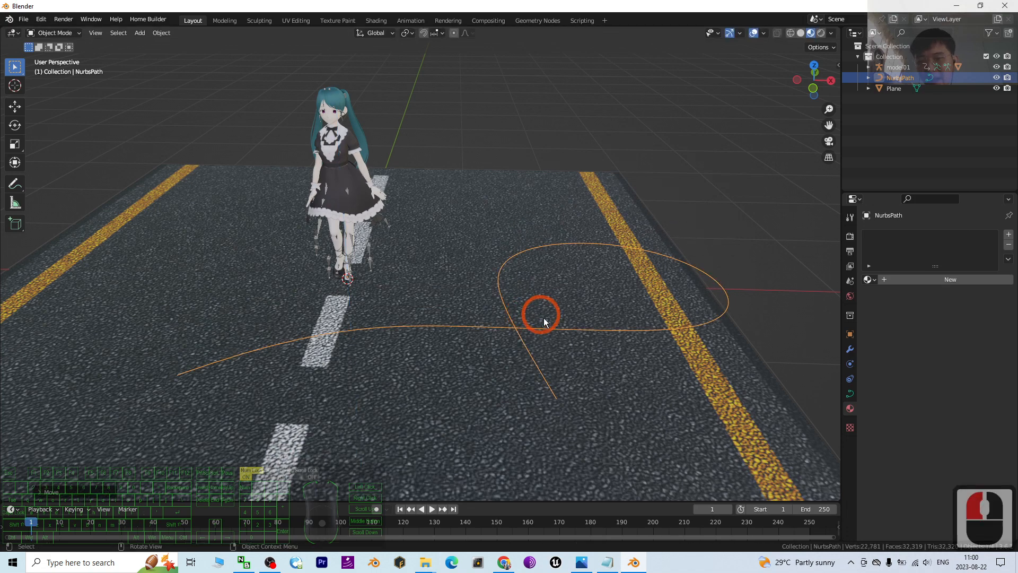
# Step: Shift the looped path toward negative X, then move it up by about 0.06 m so it lies above the road
pyautogui.press('g')
pyautogui.click(449, 334)
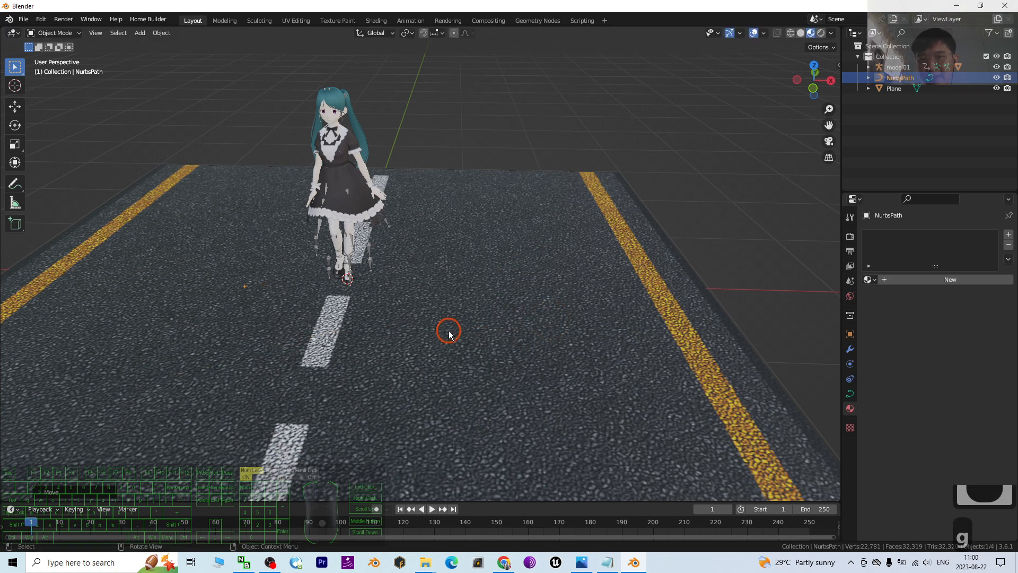
pyautogui.press('g')
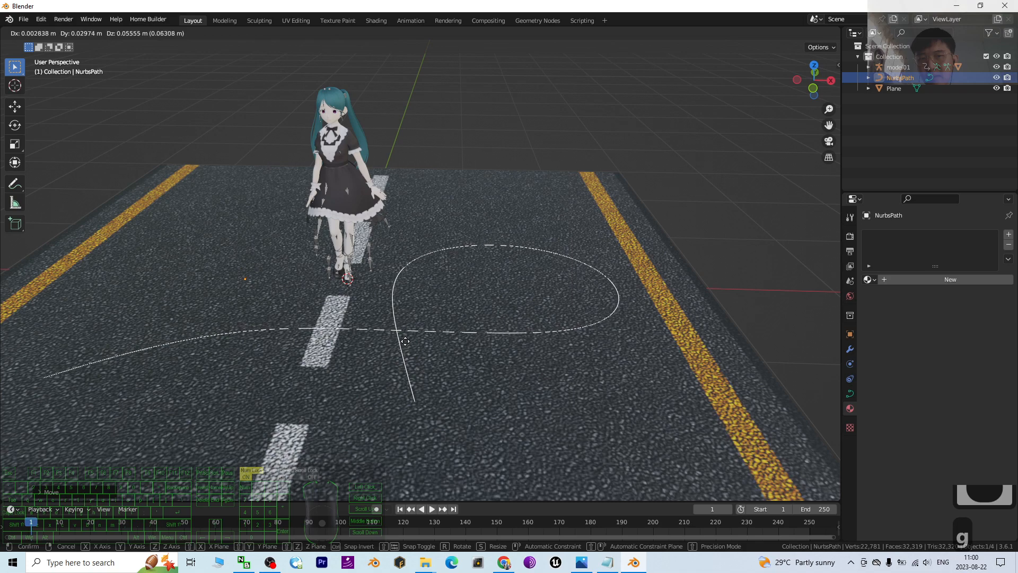
pyautogui.click(405, 341)
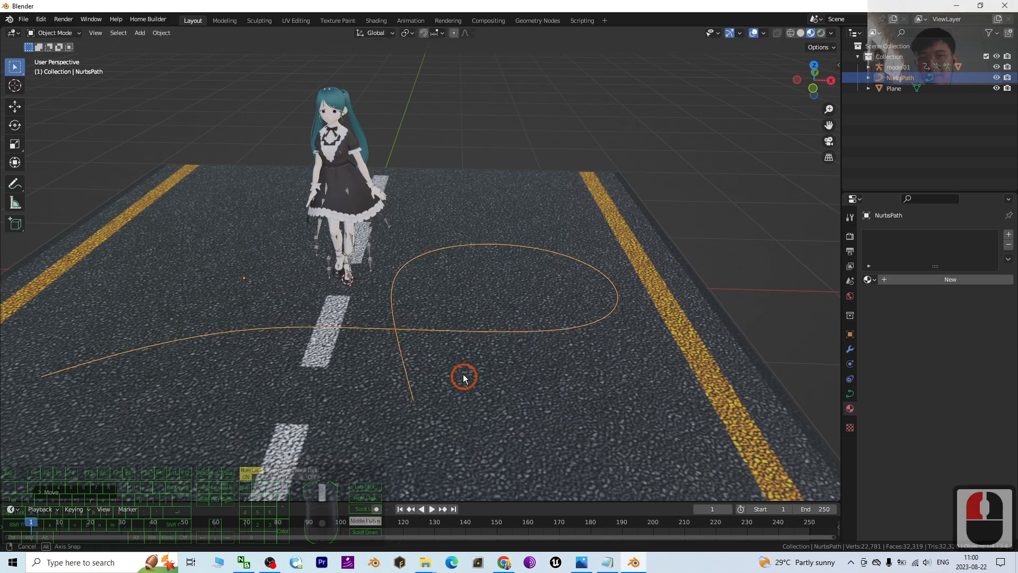
pyautogui.moveTo(464, 378)
pyautogui.mouseDown(button='middle')
pyautogui.moveTo(455, 356)
pyautogui.moveTo(415, 350)
pyautogui.moveTo(476, 381)
pyautogui.mouseUp(button='middle')
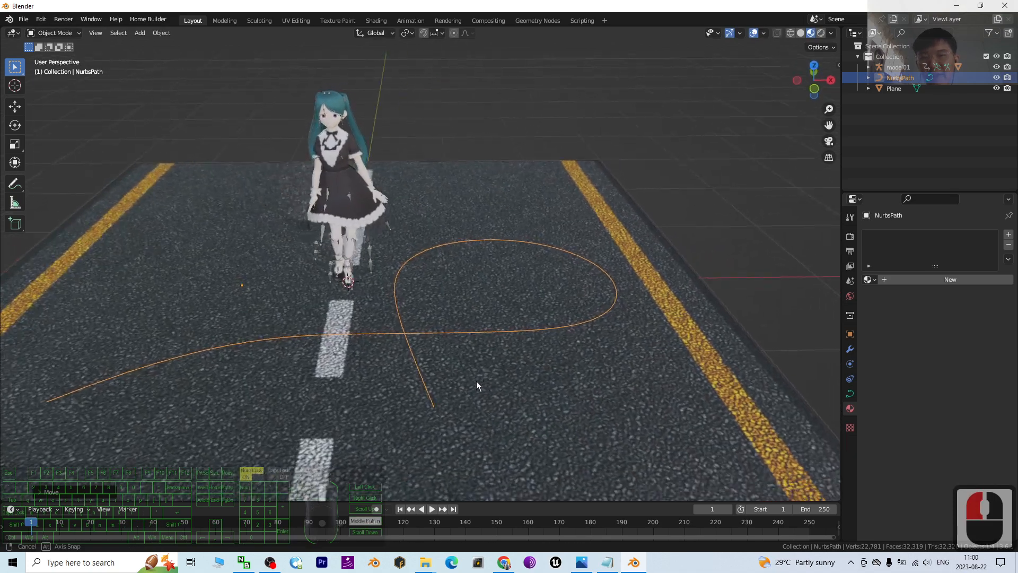
# Step: Examine how the avatar and the path's ends sit on the road, then reselect the looped path
pyautogui.scroll(-3, 425, 300)
pyautogui.scroll(4, 424, 303)
pyautogui.click(335, 214)
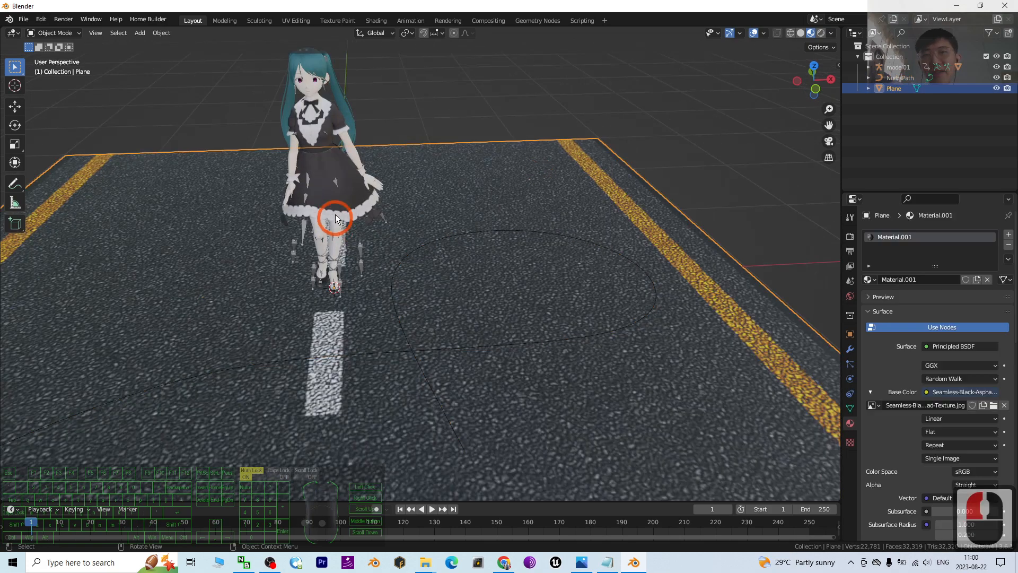
pyautogui.click(321, 113)
pyautogui.scroll(3, 305, 159)
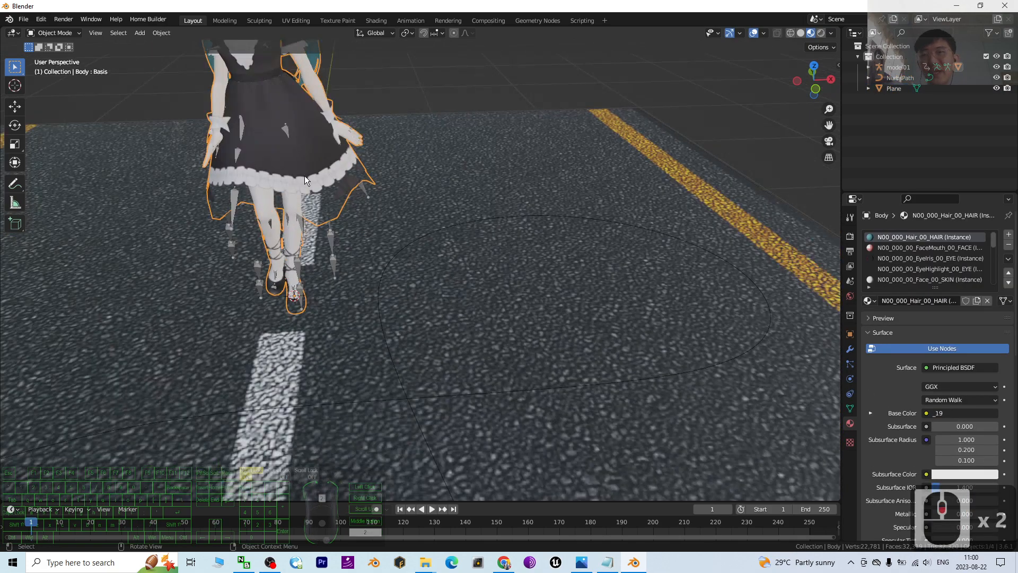
pyautogui.scroll(-3, 322, 154)
pyautogui.scroll(-2, 335, 380)
pyautogui.click(135, 371)
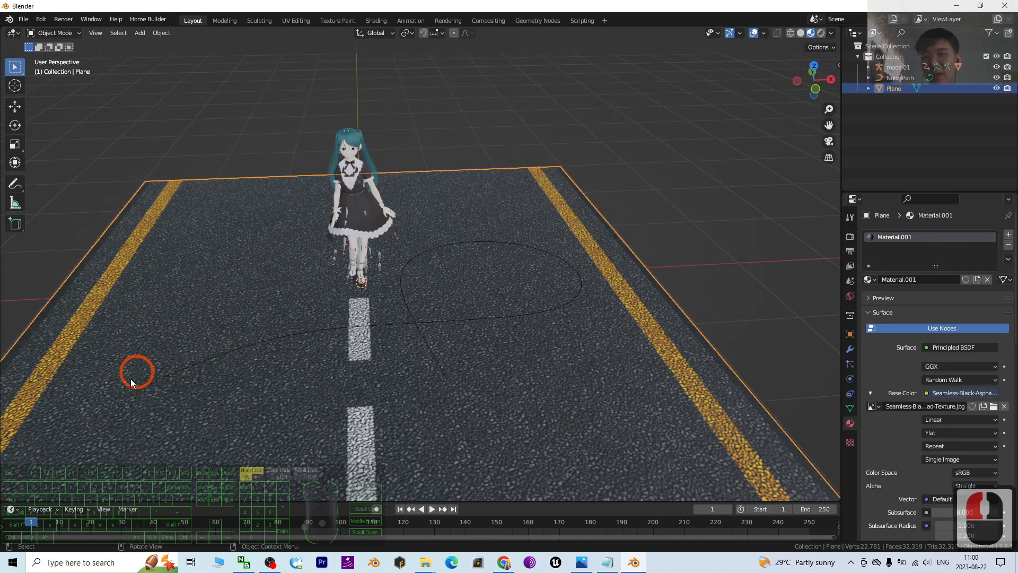
pyautogui.click(153, 375)
pyautogui.click(178, 374)
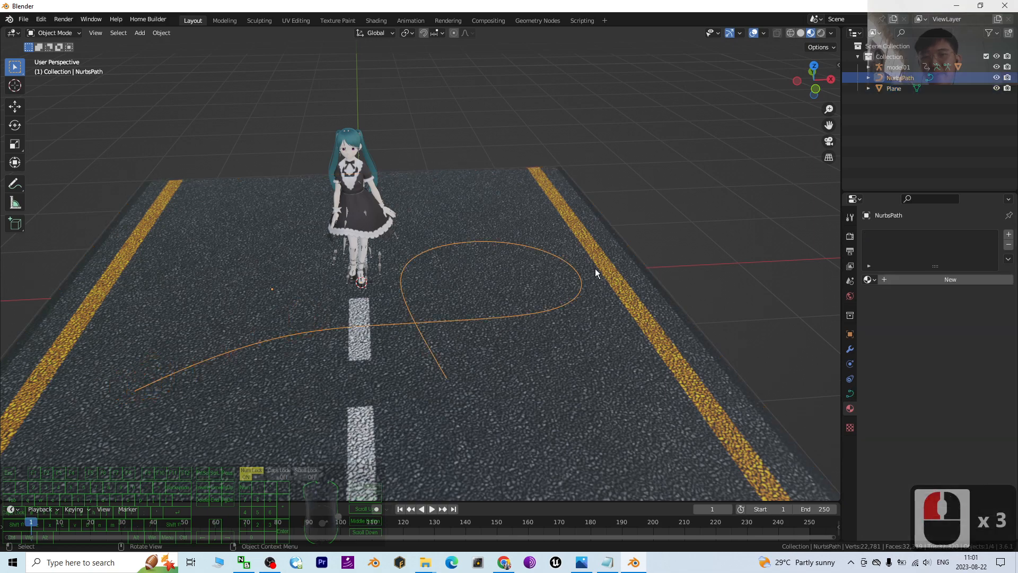
pyautogui.scroll(2, 380, 340)
pyautogui.keyDown('shift'); pyautogui.moveTo(373, 340); pyautogui.dragTo(421, 325, button='middle'); pyautogui.keyUp('shift')
pyautogui.scroll(4, 408, 218)
pyautogui.moveTo(416, 221); pyautogui.dragTo(417, 238, button='middle')
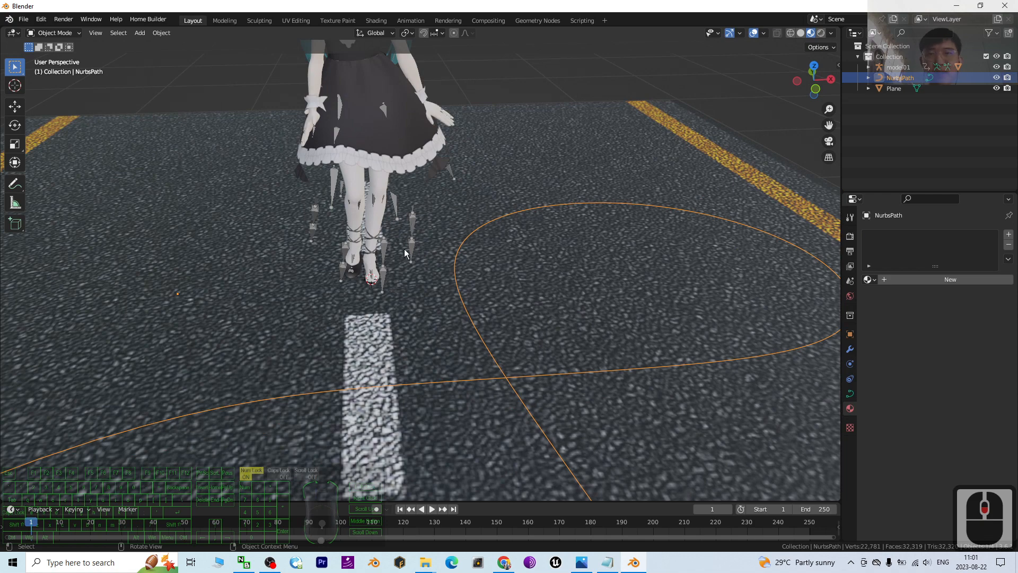
pyautogui.click(448, 246)
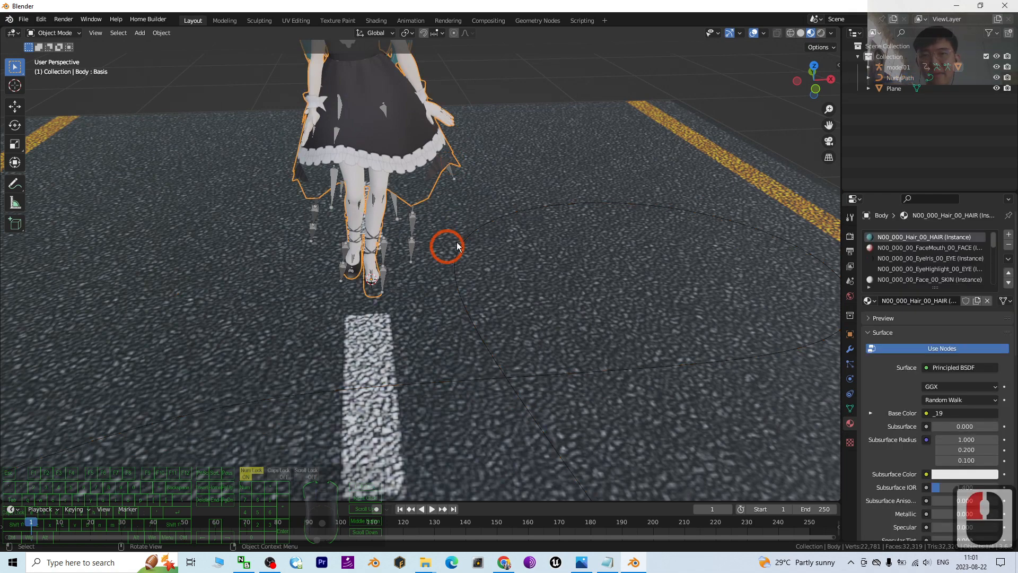
pyautogui.click(475, 327)
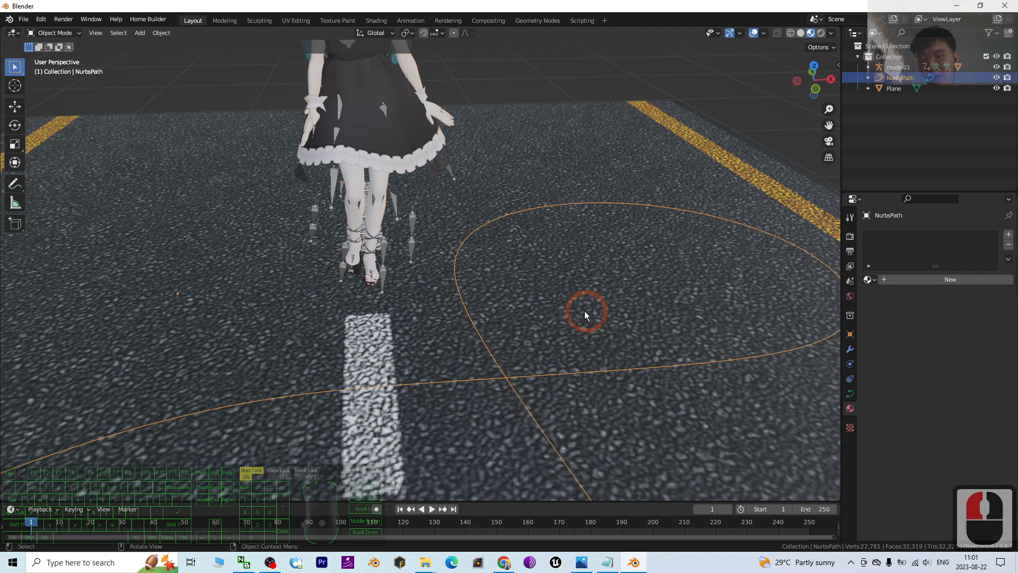
pyautogui.keyDown('shift'); pyautogui.click(412, 220); pyautogui.keyUp('shift')
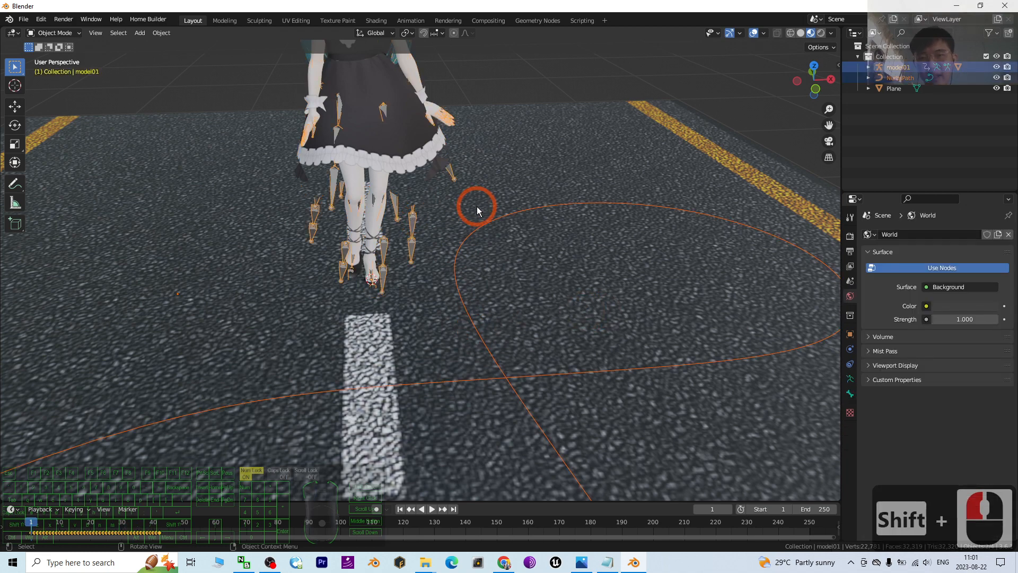
pyautogui.hotkey('ctrl', 'p')
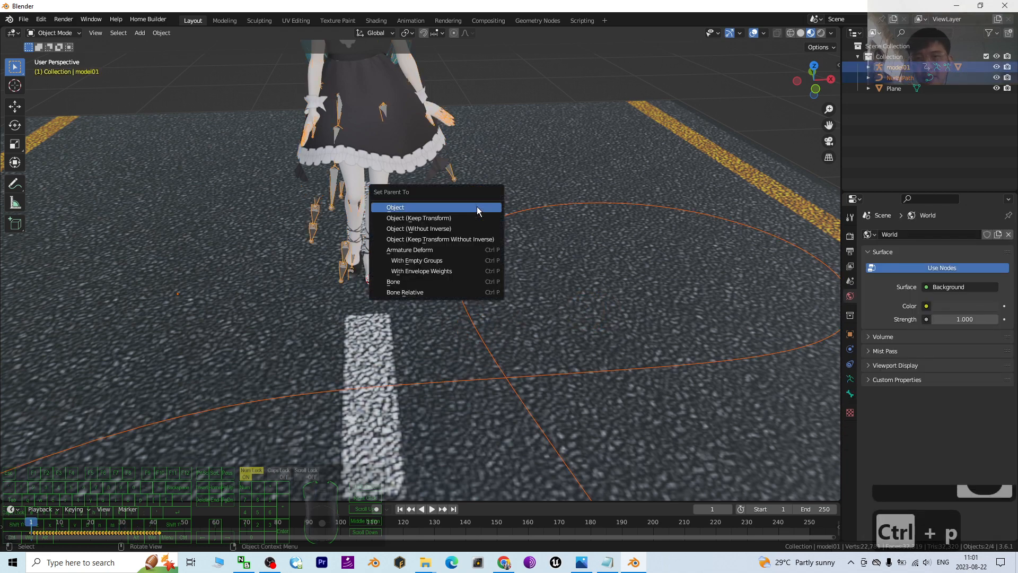
pyautogui.click(419, 218)
pyautogui.click(577, 125)
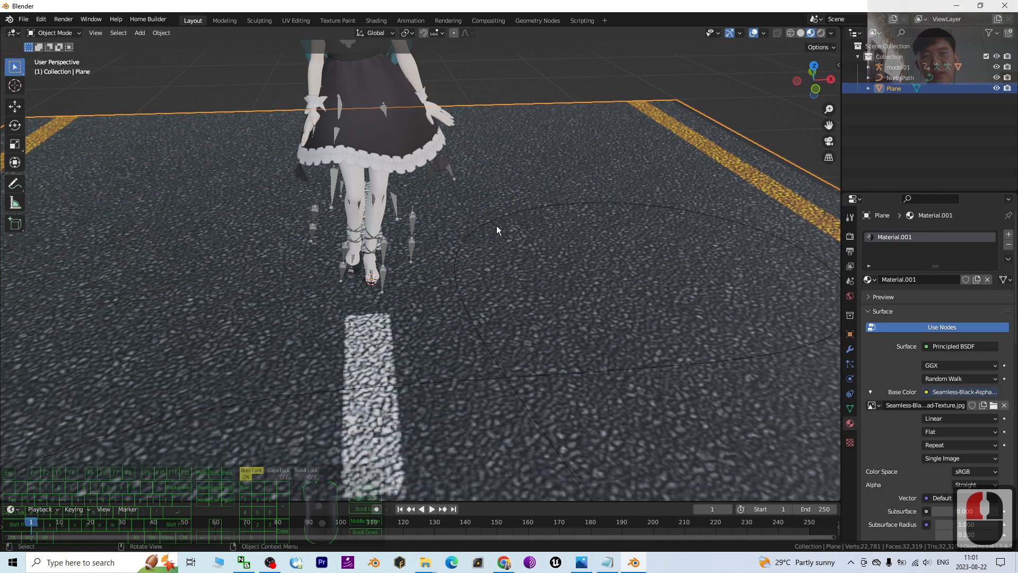
# Step: Select the model01 armature and then the path as active object, and review the available parenting types
pyautogui.click(413, 219)
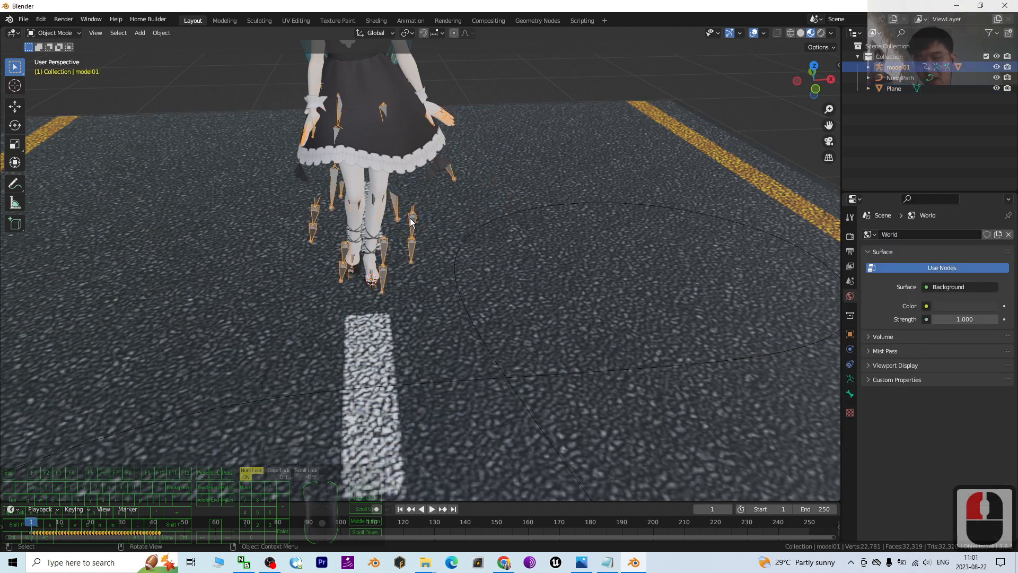
pyautogui.press('shift')
pyautogui.keyDown('shift'); pyautogui.click(459, 250); pyautogui.keyUp('shift')
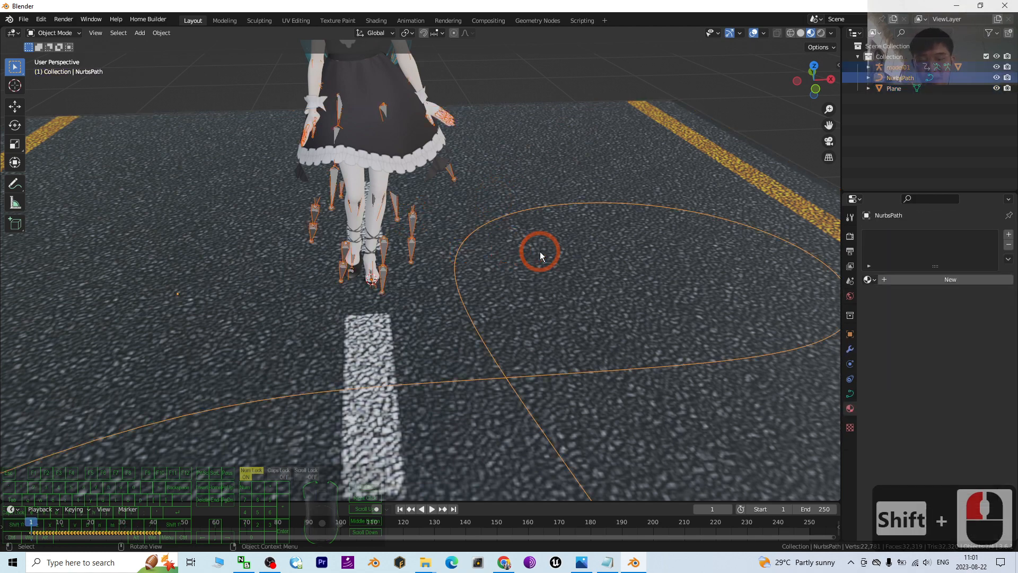
pyautogui.hotkey('ctrl', 'p')
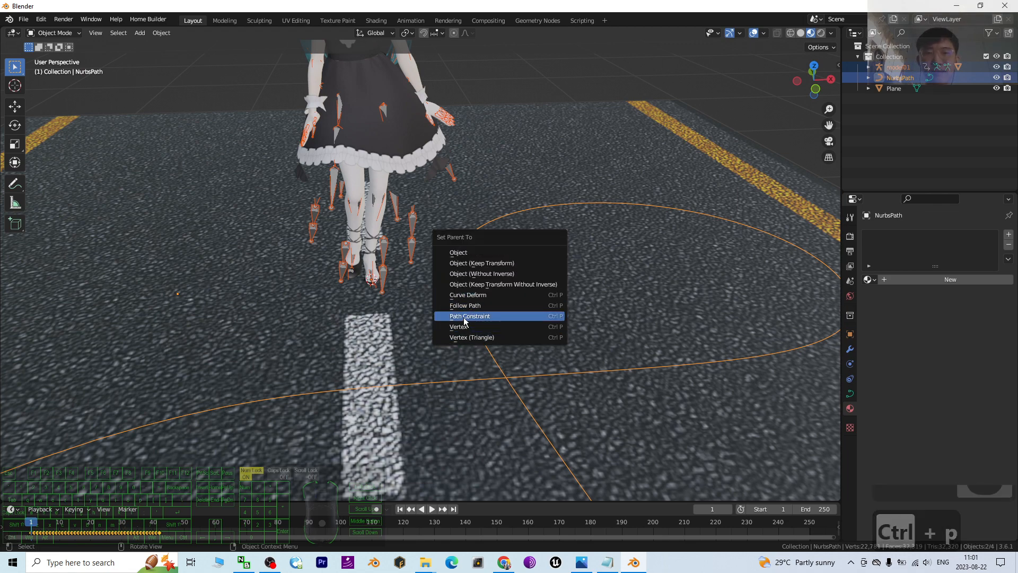
pyautogui.click(411, 344)
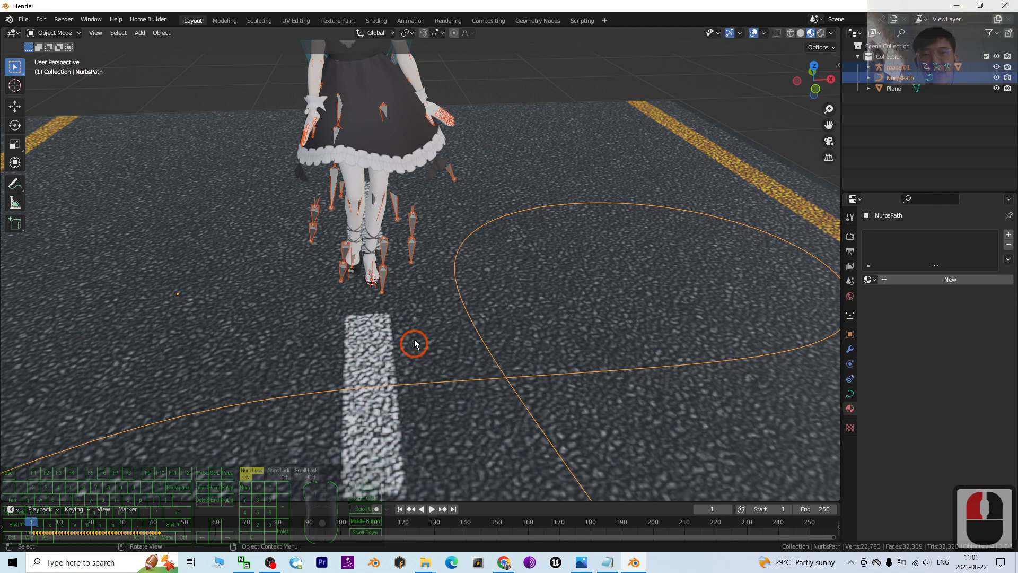
pyautogui.click(542, 161)
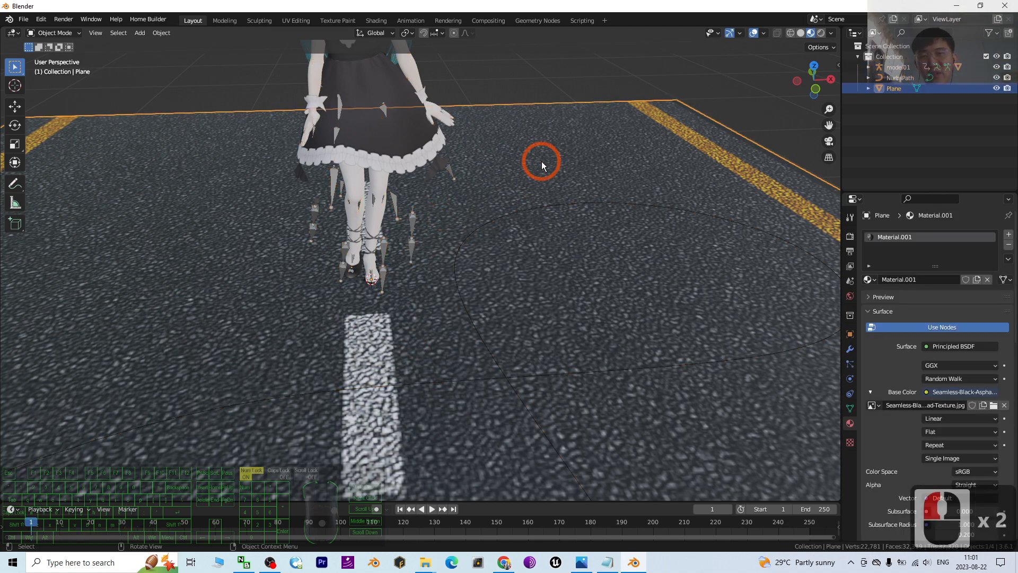
# Step: Parent the model01 armature to the looped path with a Path Constraint
pyautogui.click(412, 221)
pyautogui.press('shift')
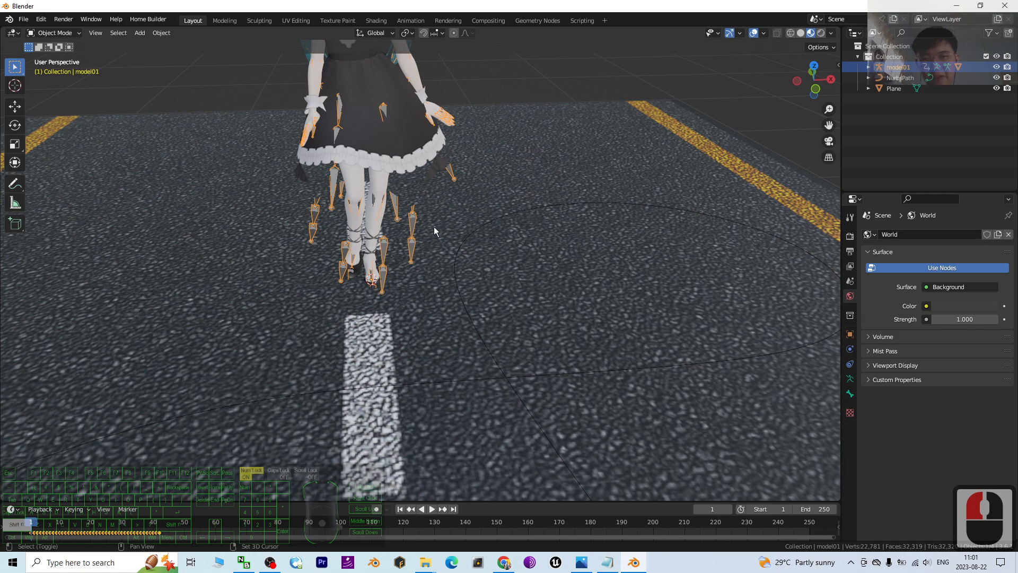
pyautogui.keyDown('shift'); pyautogui.click(517, 244); pyautogui.keyUp('shift')
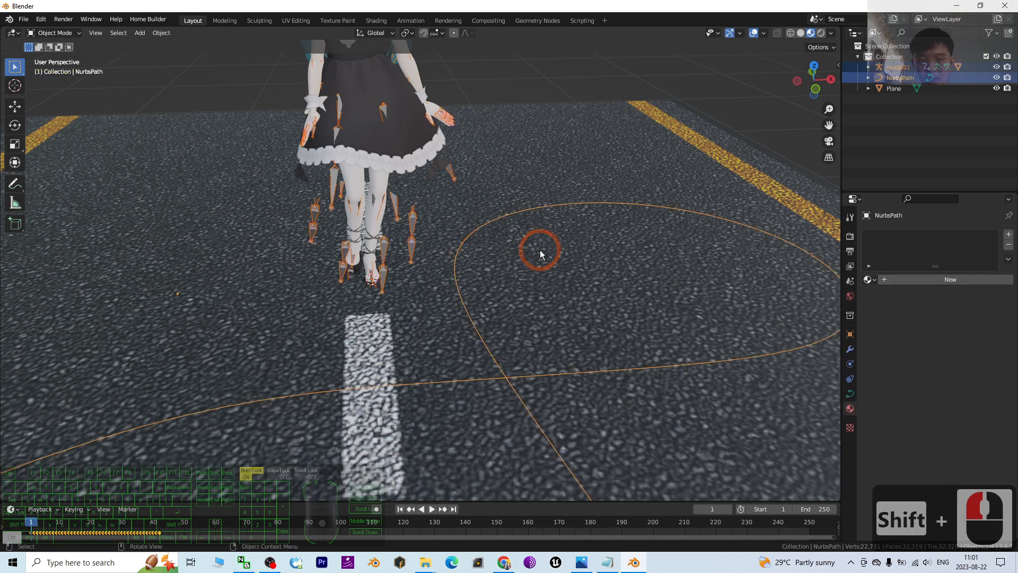
pyautogui.hotkey('ctrl', 'p')
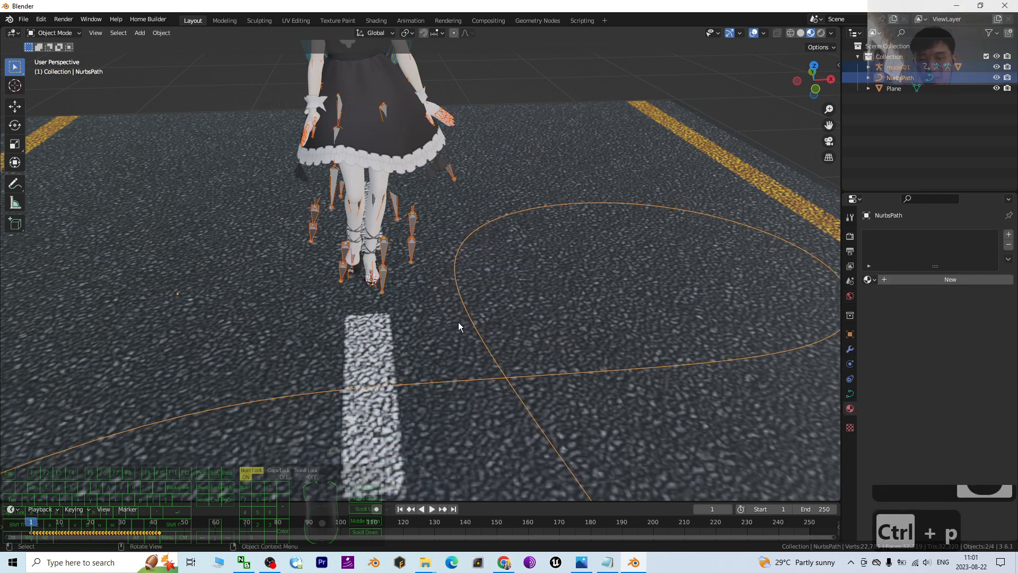
pyautogui.hotkey('ctrl', 'p')
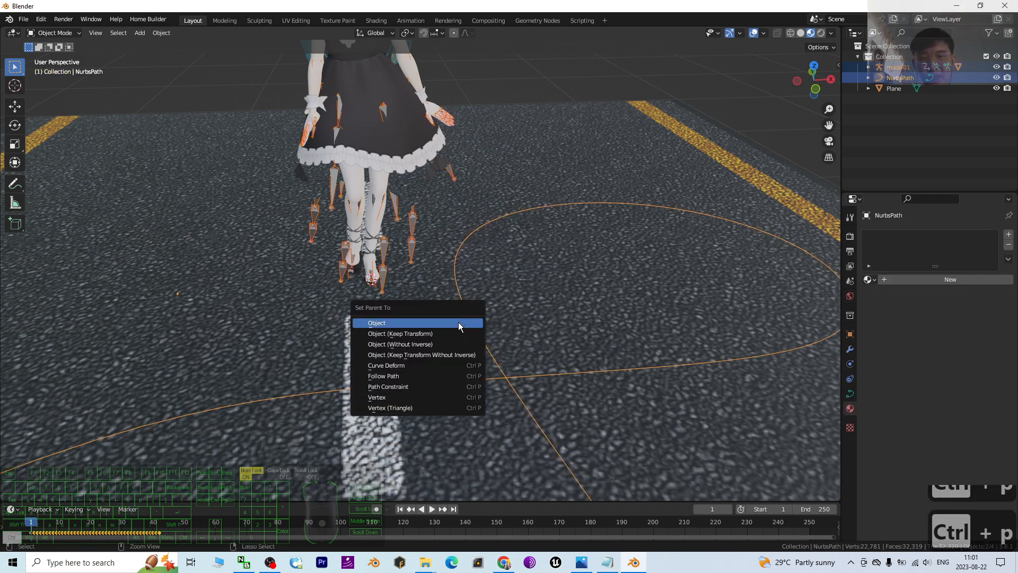
pyautogui.click(406, 386)
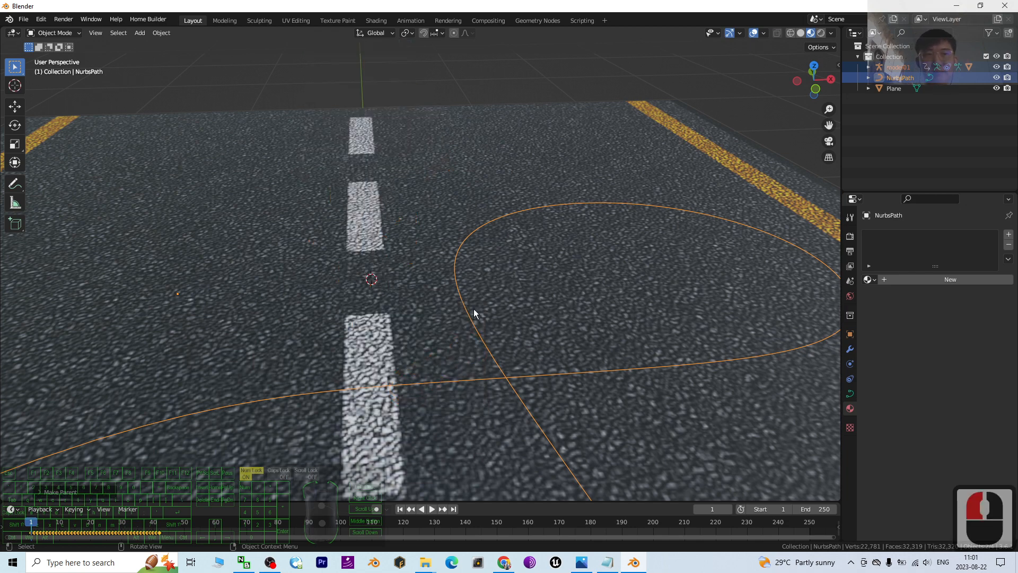
# Step: Set the Forward Axis of the model01 armature's AutoPath constraint to -Y
pyautogui.scroll(-6, 470, 311)
pyautogui.scroll(2, 380, 309)
pyautogui.keyDown('shift'); pyautogui.moveTo(383, 325); pyautogui.dragTo(452, 319, button='middle'); pyautogui.keyUp('shift')
pyautogui.scroll(2, 362, 282)
pyautogui.click(397, 261)
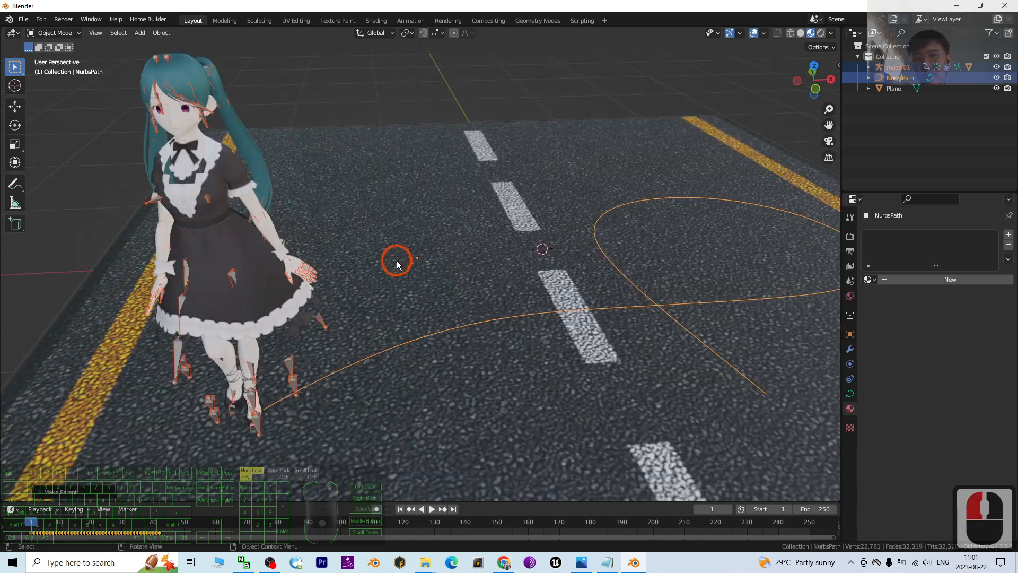
pyautogui.click(288, 362)
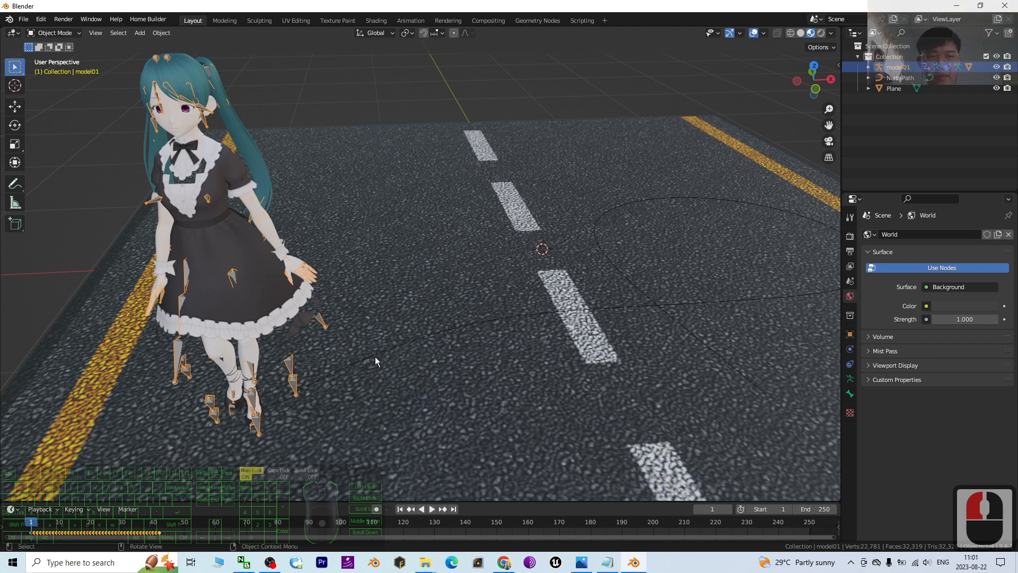
pyautogui.click(849, 365)
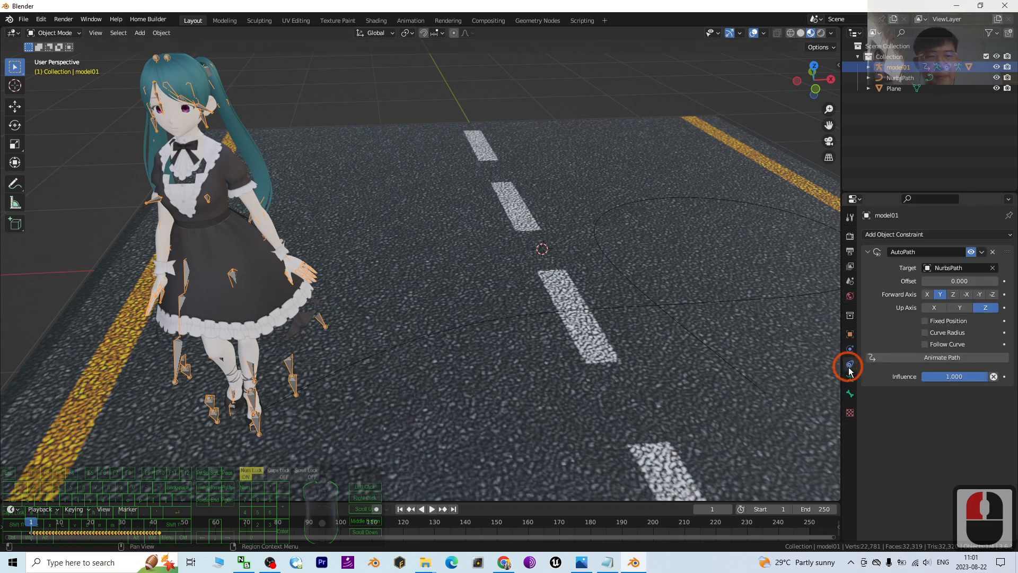
pyautogui.click(980, 294)
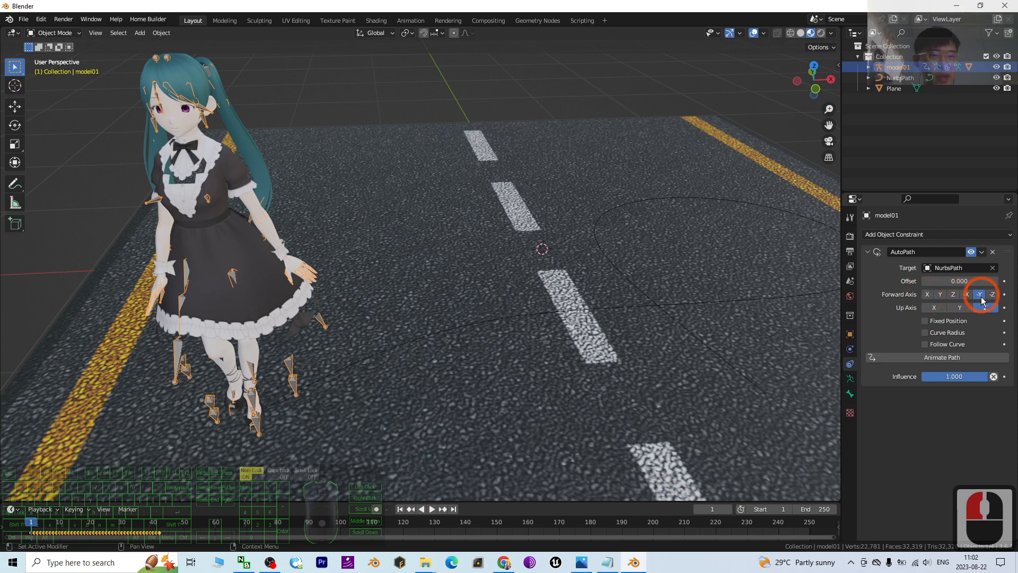
# Step: Enable Follow Curve on the model01 armature's AutoPath constraint and animate the path
pyautogui.click(927, 344)
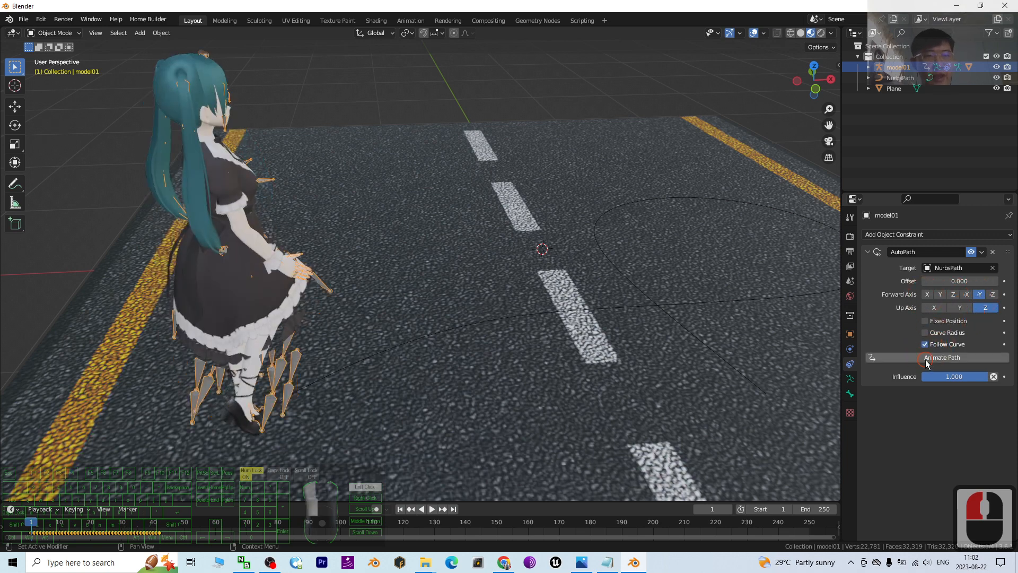
pyautogui.click(923, 356)
# Step: Play the animation to review the avatar's walk along the loop, stop it and return to the first frame
pyautogui.scroll(-4, 700, 340)
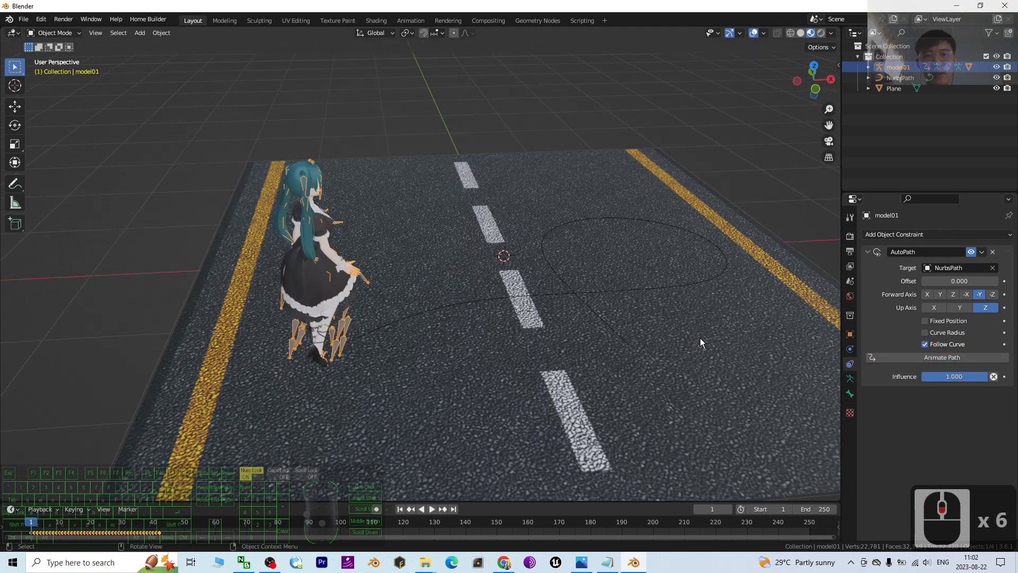
pyautogui.keyDown('shift'); pyautogui.moveTo(736, 361); pyautogui.dragTo(492, 496, button='middle'); pyautogui.keyUp('shift')
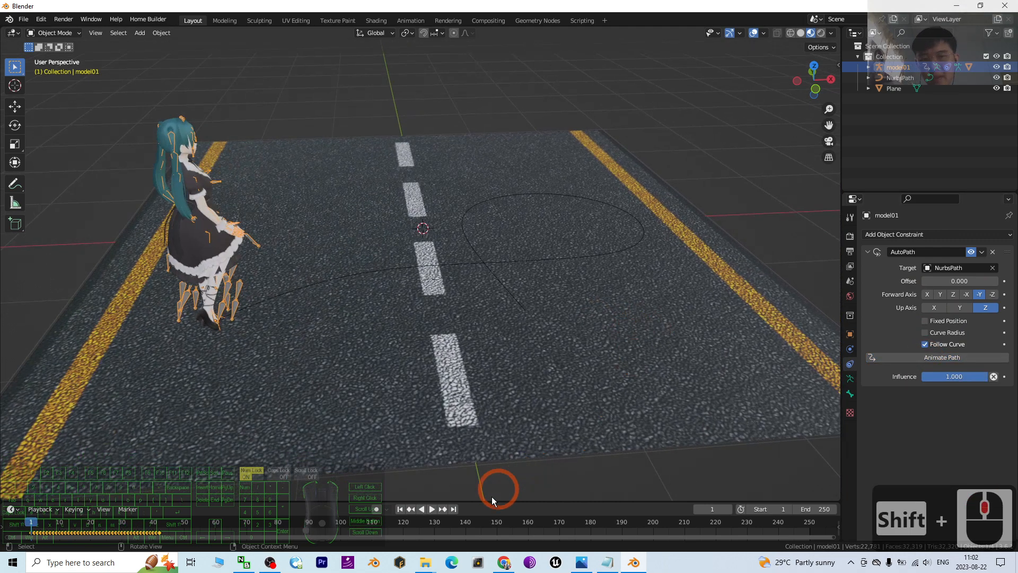
pyautogui.click(433, 509)
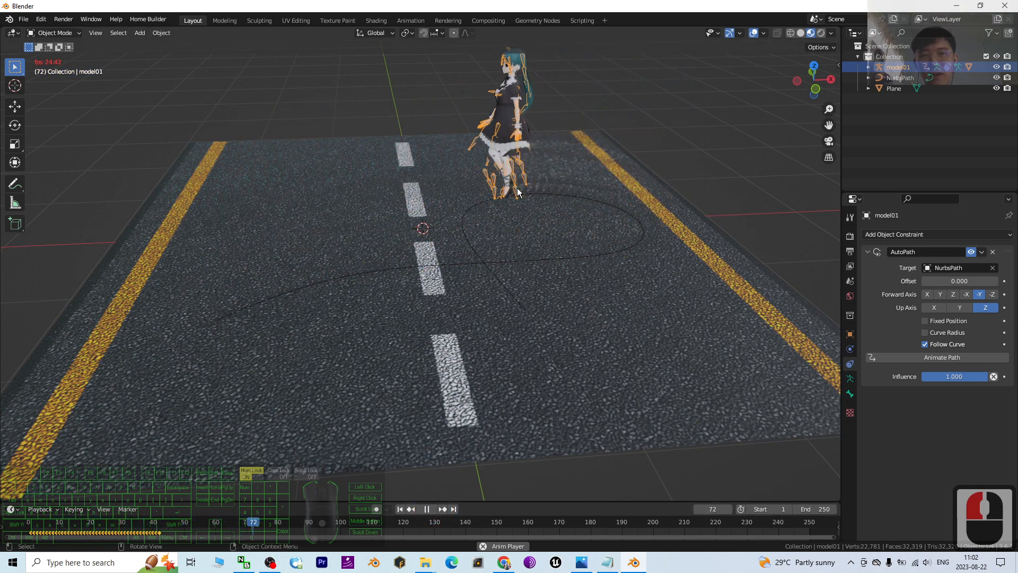
pyautogui.scroll(-1, 562, 321)
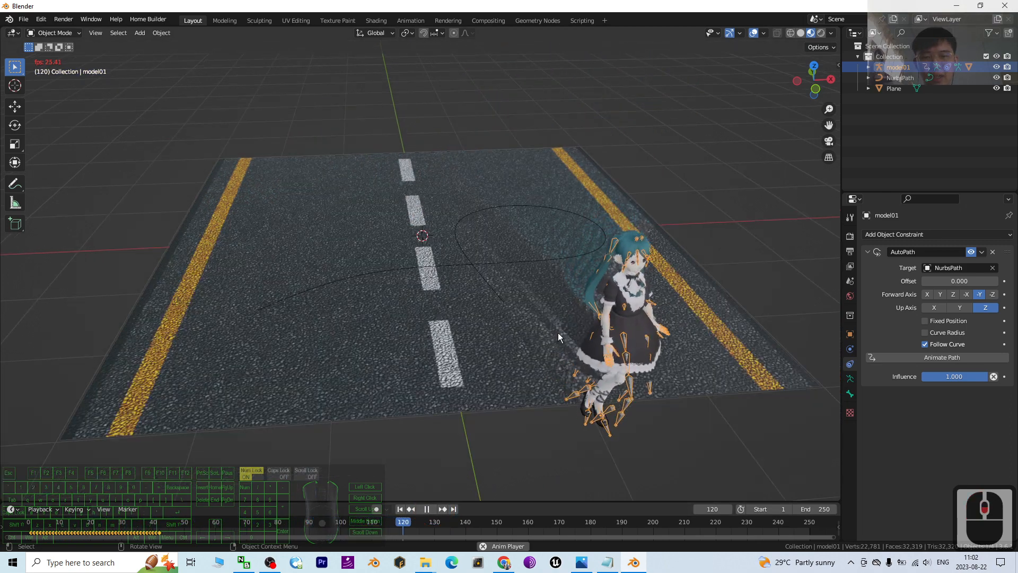
pyautogui.click(430, 510)
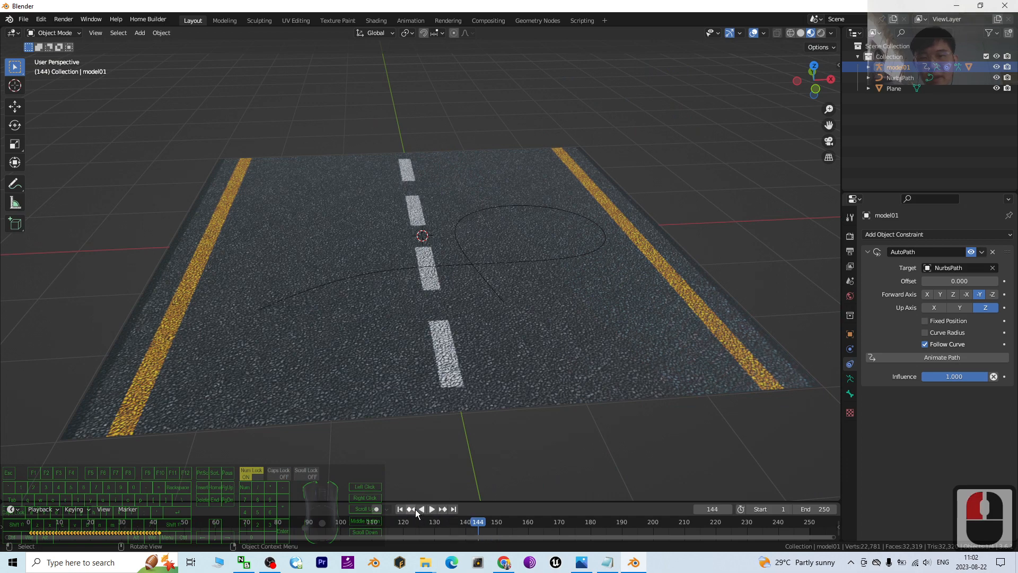
pyautogui.click(400, 509)
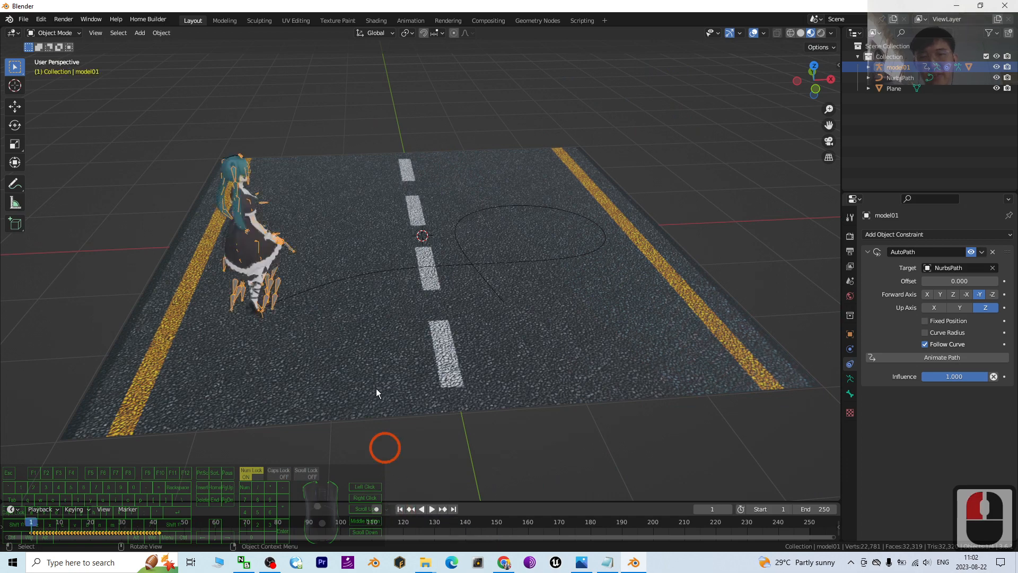
# Step: Select the looped path on the road and show its Path Animation settings
pyautogui.scroll(3, 340, 297)
pyautogui.scroll(-2, 395, 281)
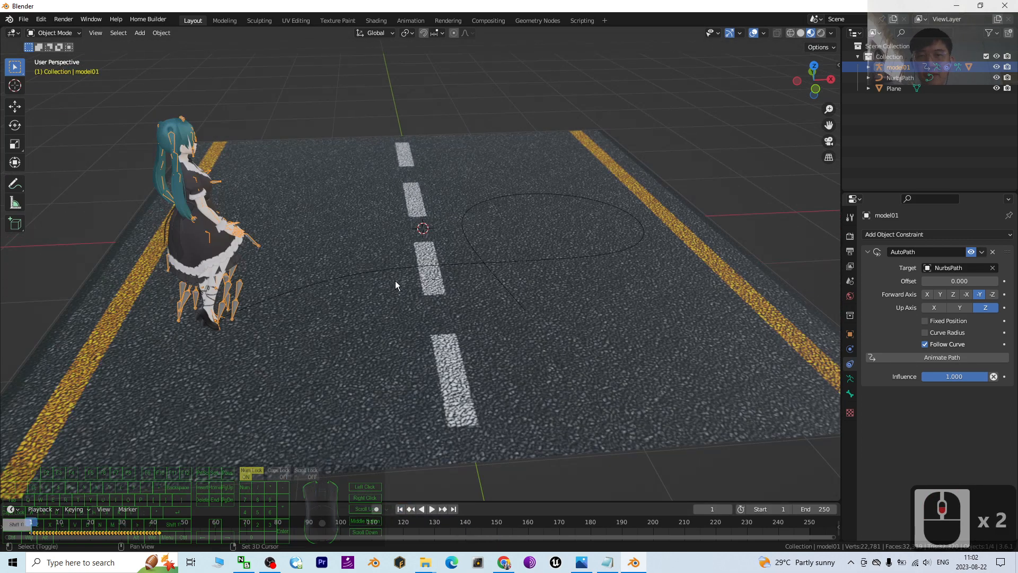
pyautogui.keyDown('shift'); pyautogui.moveTo(396, 281); pyautogui.dragTo(470, 273, button='middle'); pyautogui.keyUp('shift')
pyautogui.click(497, 269)
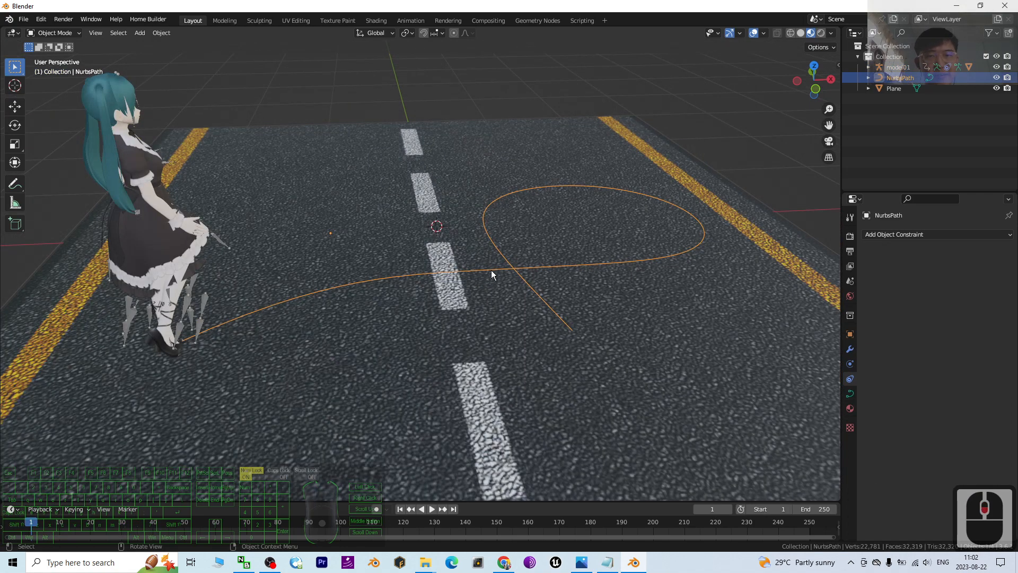
pyautogui.click(852, 394)
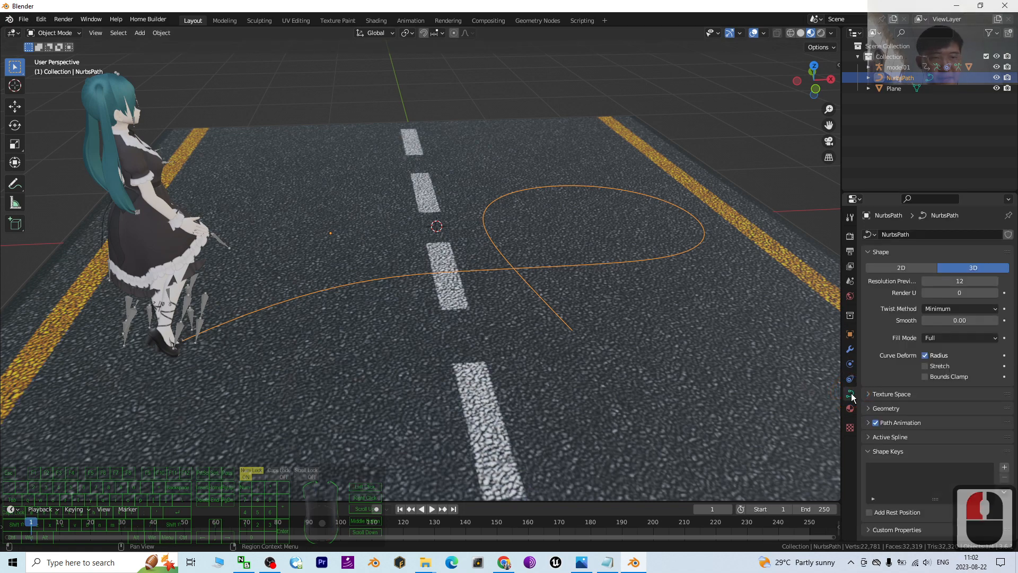
pyautogui.click(869, 422)
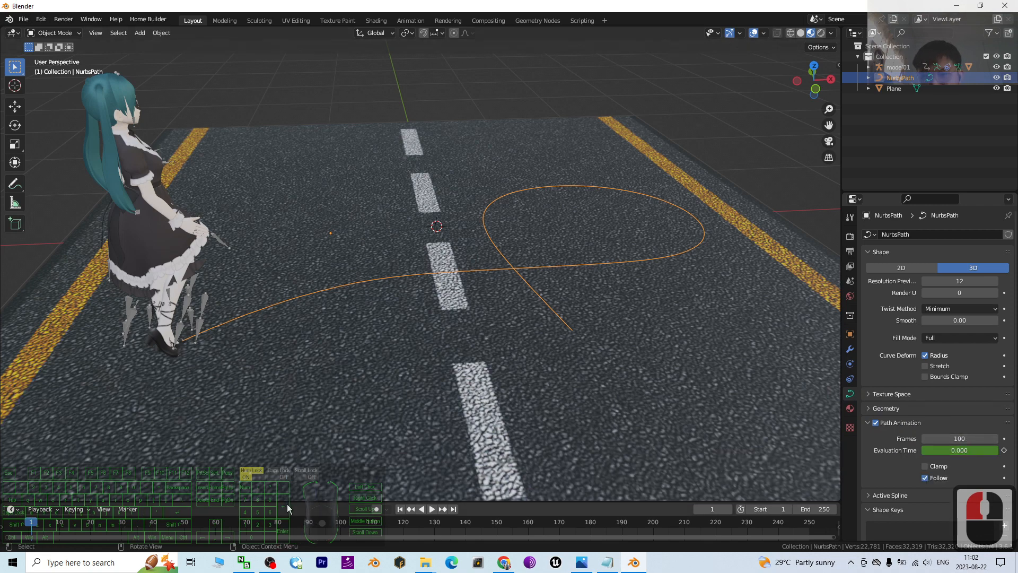
# Step: Enlarge the timeline area and scrub from frame 1 to frame 101 to check the avatar's progress along the path
pyautogui.moveTo(288, 502); pyautogui.dragTo(223, 450)
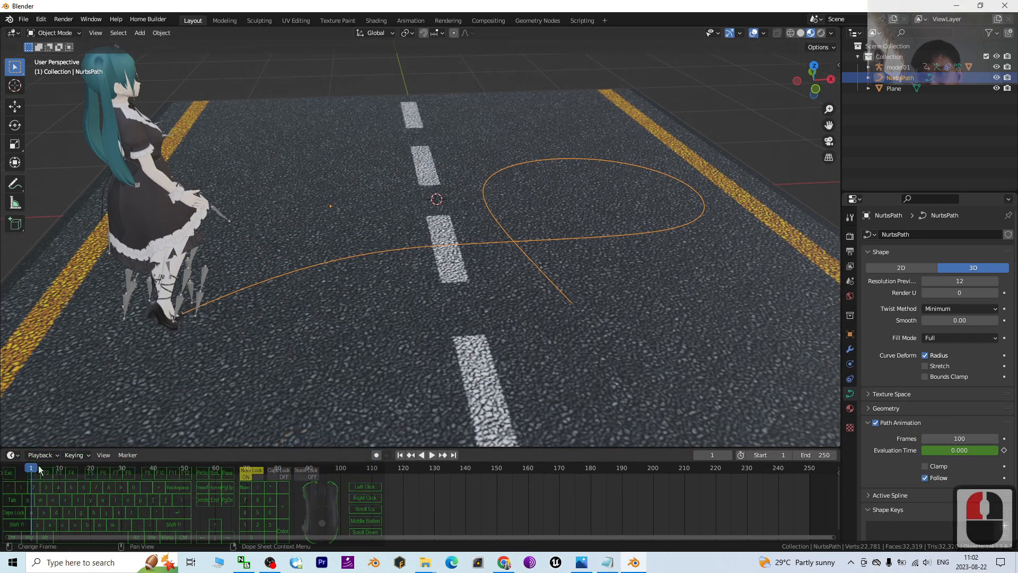
pyautogui.moveTo(39, 470); pyautogui.dragTo(344, 469)
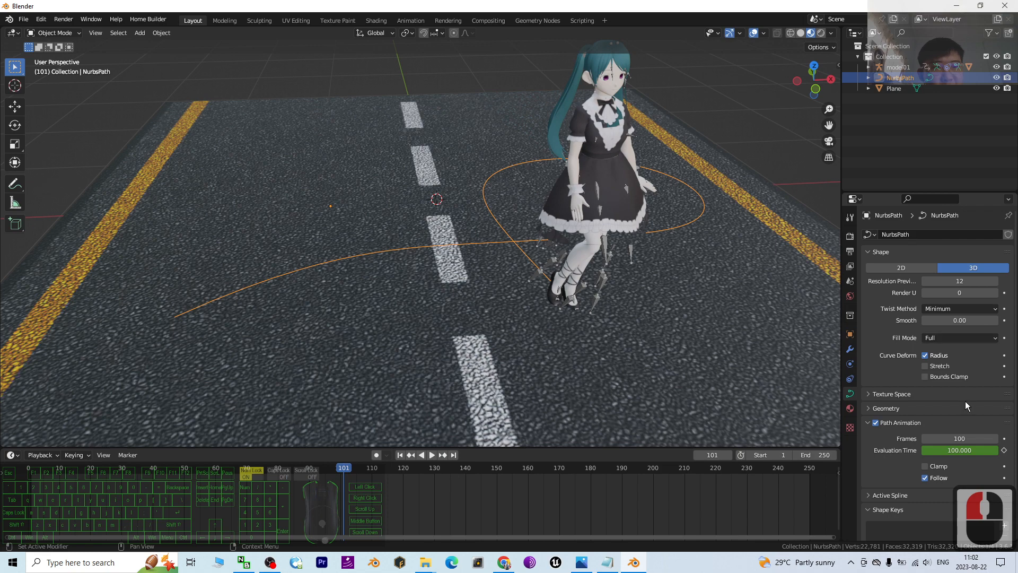
# Step: Set the looped path's animation length to 150 frames
pyautogui.click(950, 439)
pyautogui.write('150')
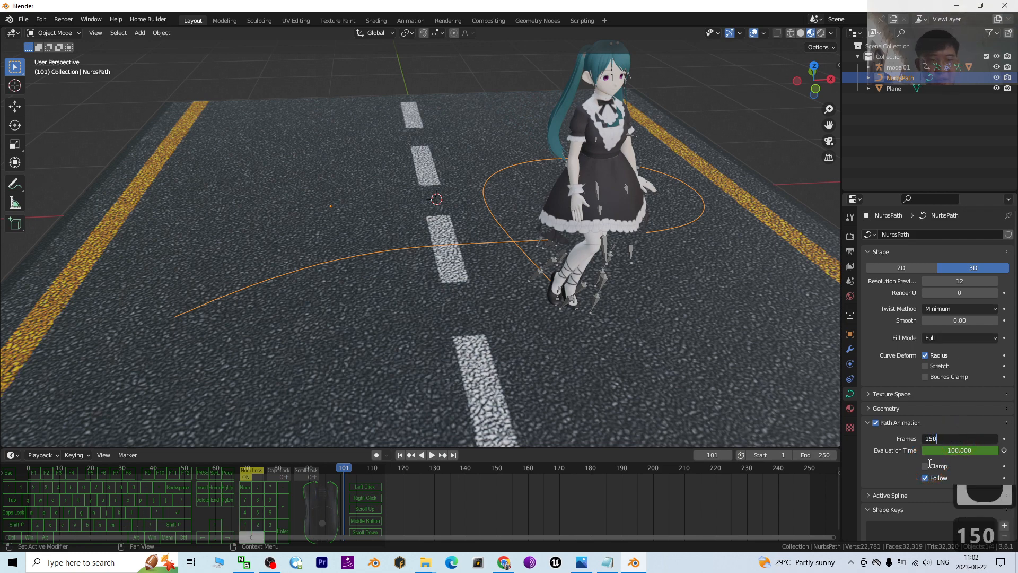
pyautogui.press('Return')
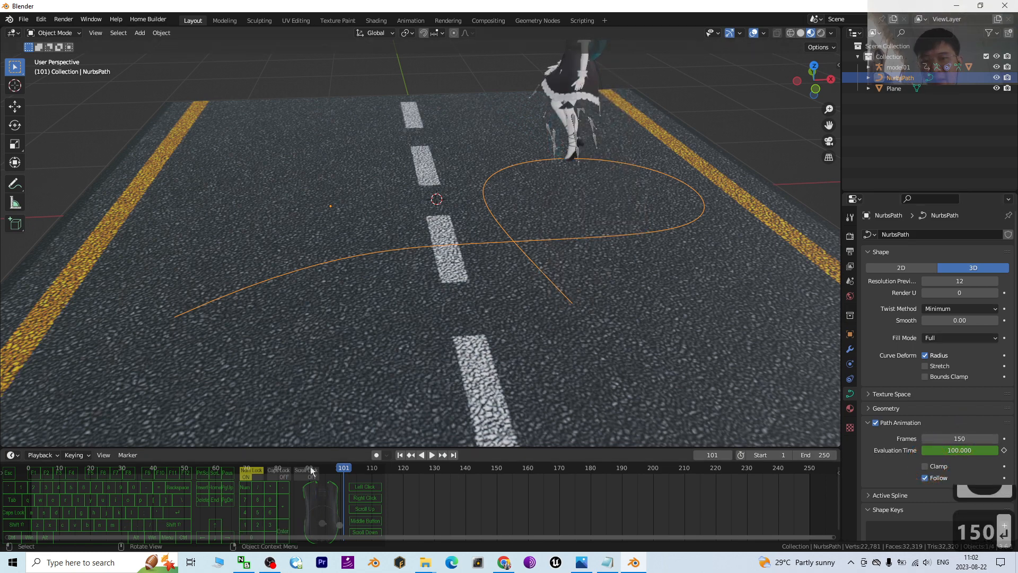
# Step: Return to frame 0, split the timeline area into two stacked timelines and enlarge the upper one
pyautogui.moveTo(343, 469); pyautogui.dragTo(23, 415)
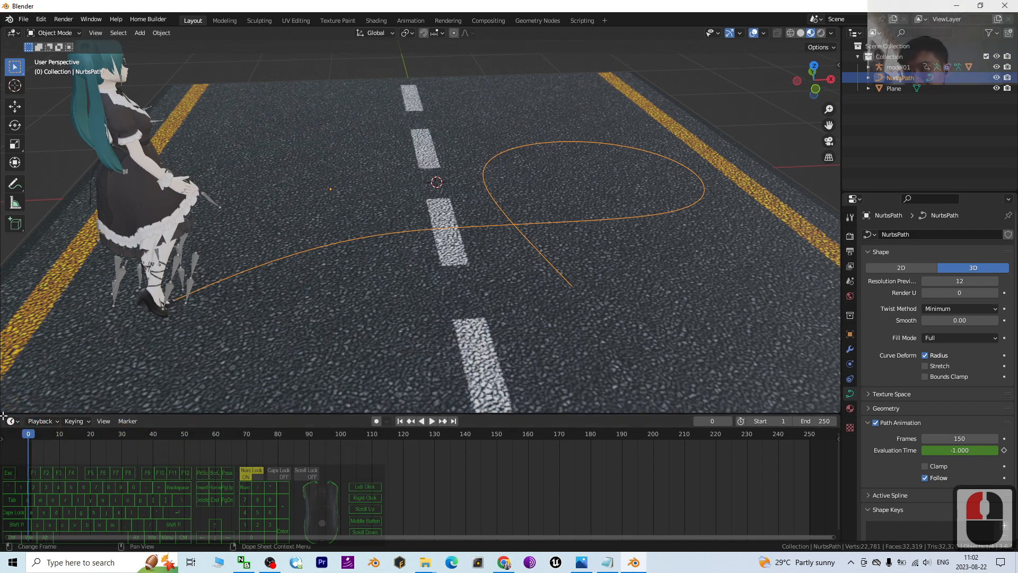
pyautogui.moveTo(4, 419); pyautogui.dragTo(21, 480)
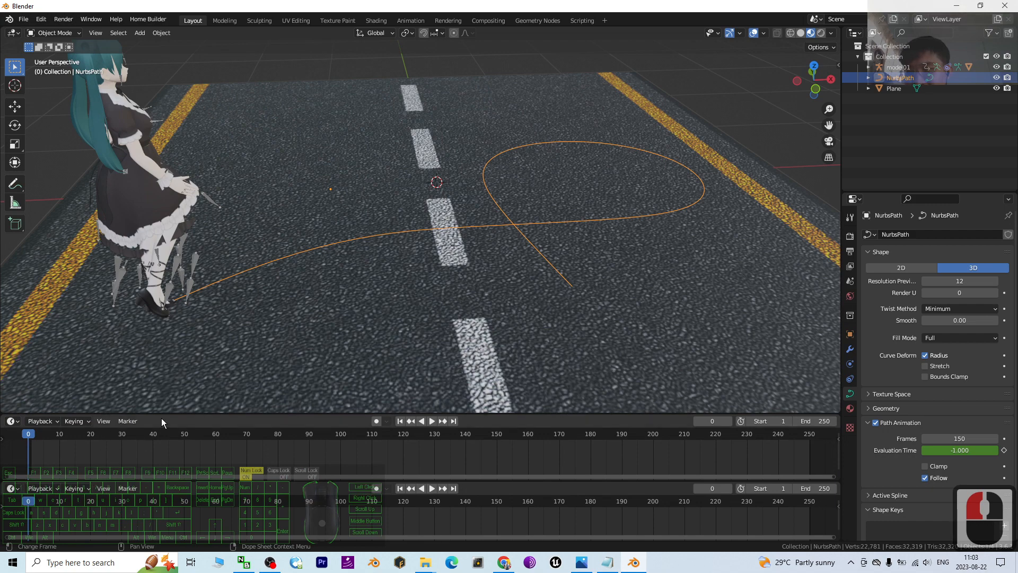
pyautogui.click(161, 404)
pyautogui.moveTo(162, 413); pyautogui.dragTo(159, 373)
# Step: Change the upper timeline area into the Nonlinear Animation editor
pyautogui.click(11, 381)
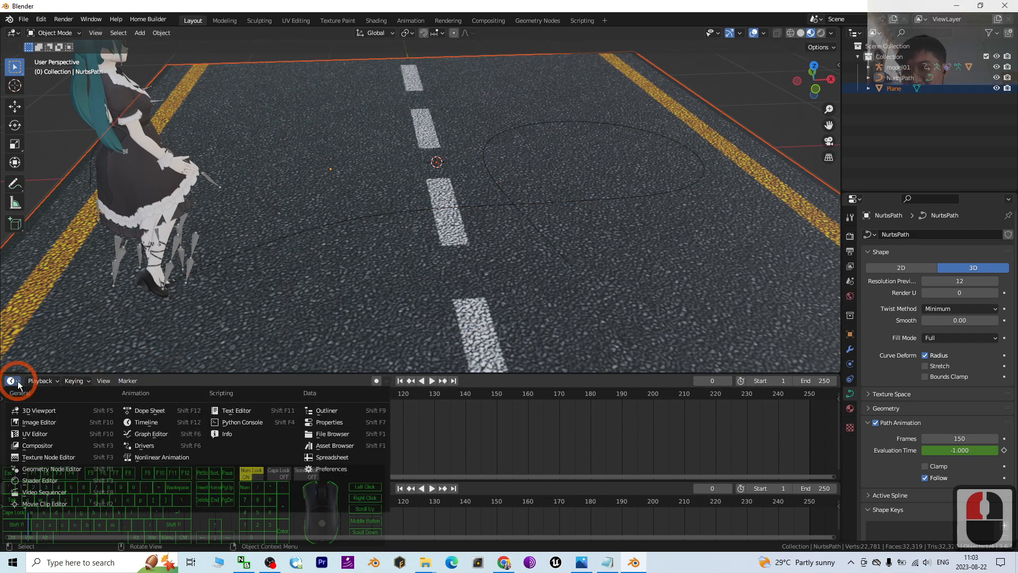
pyautogui.click(43, 381)
pyautogui.click(11, 381)
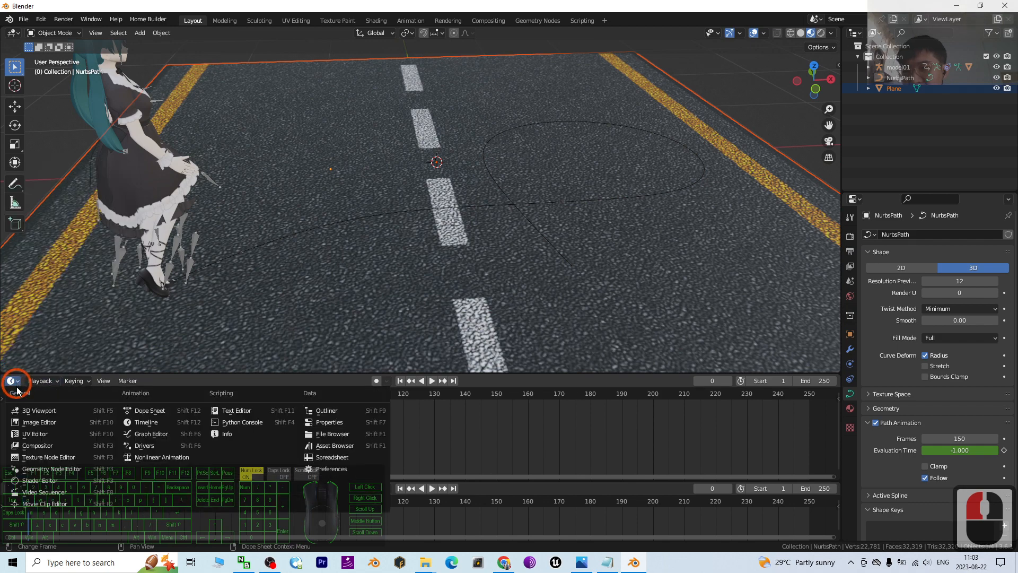
pyautogui.click(164, 458)
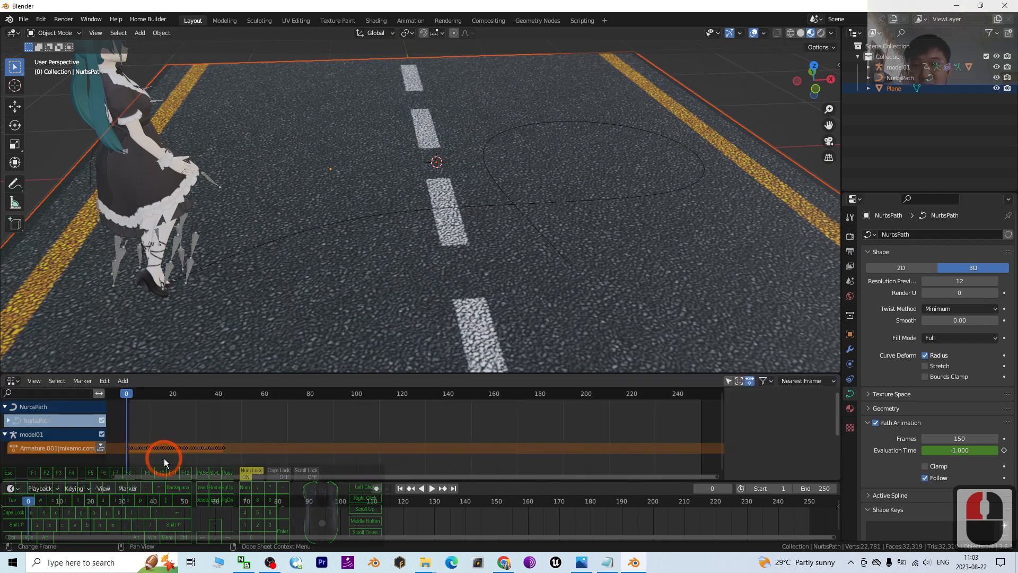
# Step: Push down model01's mixamo action into an NLA strip and select that strip
pyautogui.click(102, 449)
pyautogui.scroll(-1, 102, 447)
pyautogui.click(193, 461)
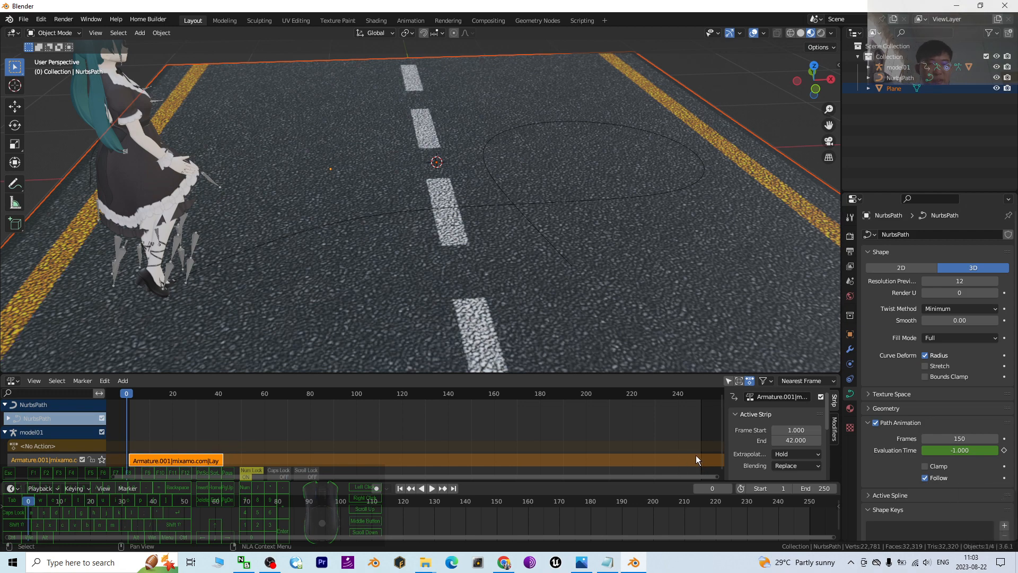
# Step: Set the walk strip's Repeat value to 6.300 in its action clip settings
pyautogui.moveTo(829, 413); pyautogui.dragTo(829, 469)
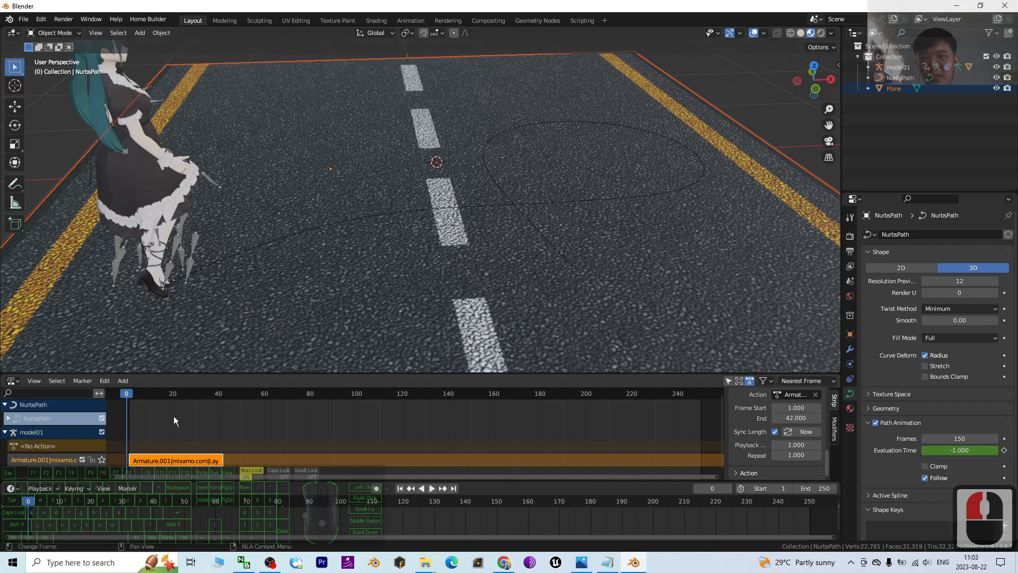
pyautogui.moveTo(127, 396); pyautogui.dragTo(182, 408)
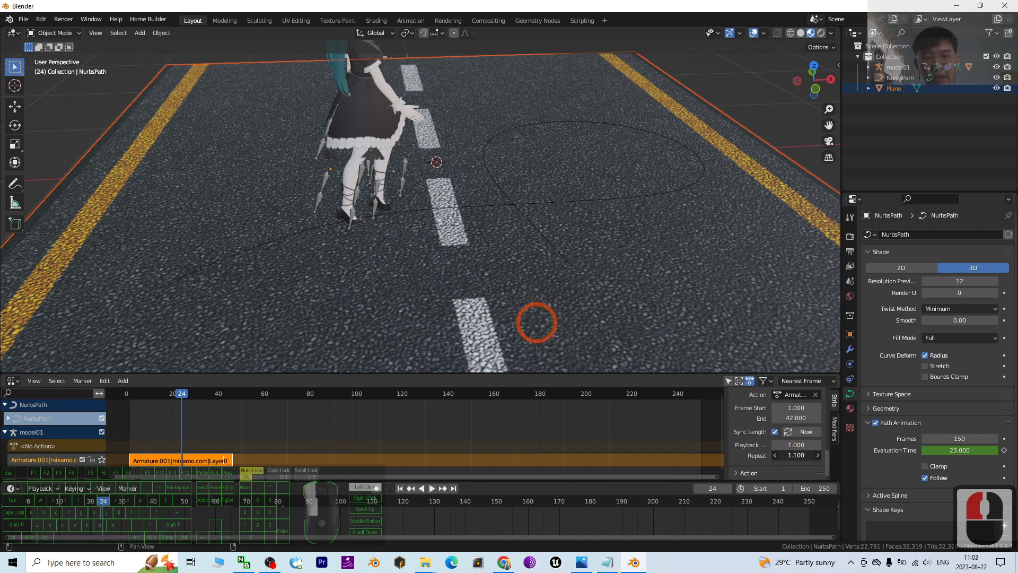
pyautogui.moveTo(795, 455); pyautogui.dragTo(817, 455)
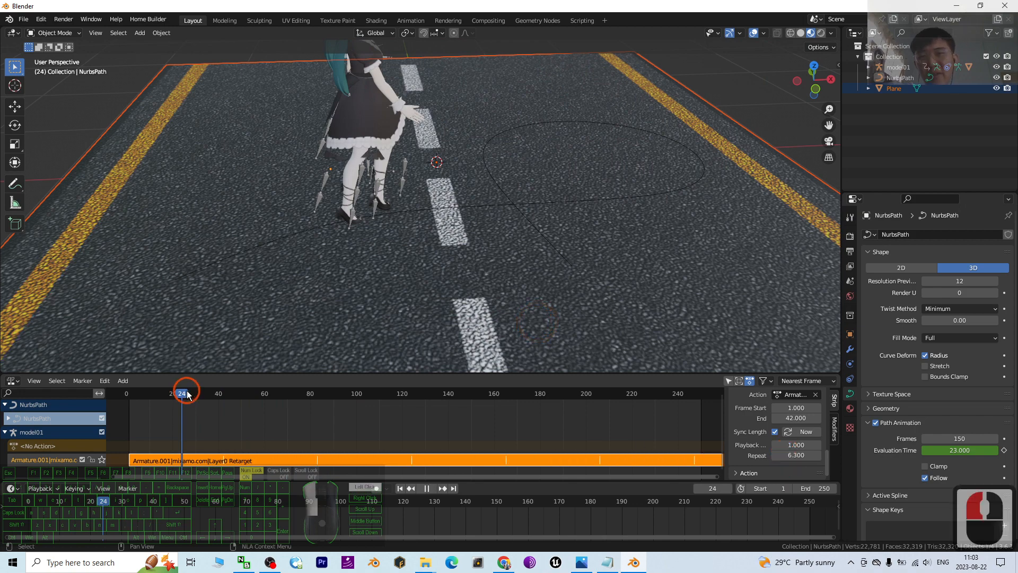
# Step: Scrub through the repeated walk to frame 153, then play the animation from frame 1 to check it
pyautogui.moveTo(188, 396); pyautogui.dragTo(478, 401)
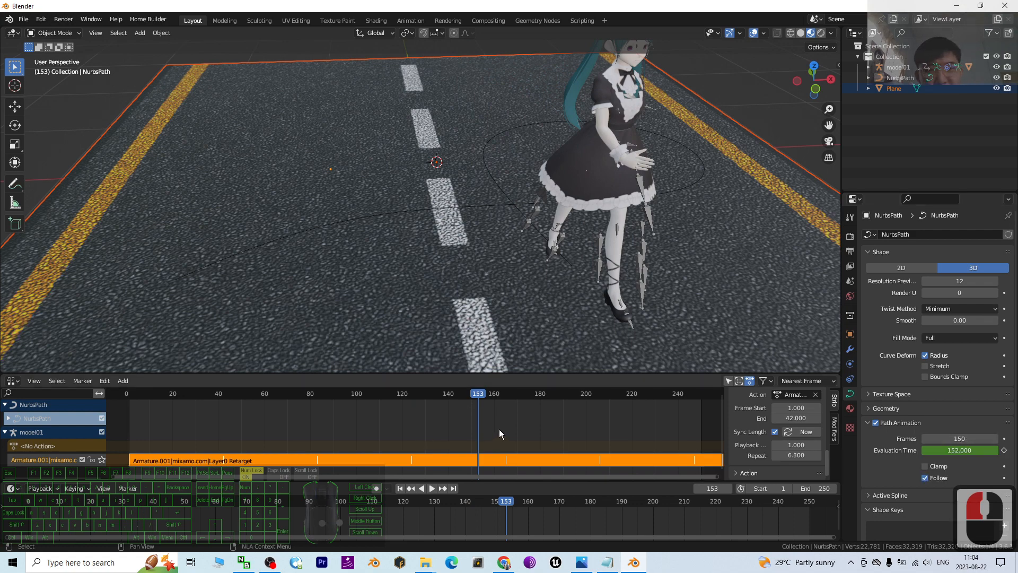
pyautogui.click(401, 488)
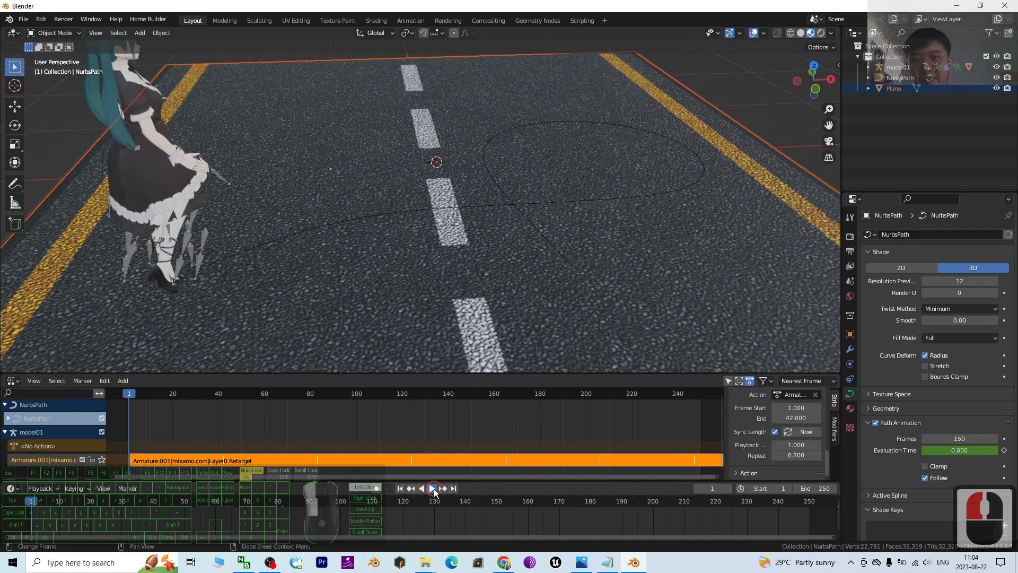
pyautogui.click(432, 488)
pyautogui.click(433, 492)
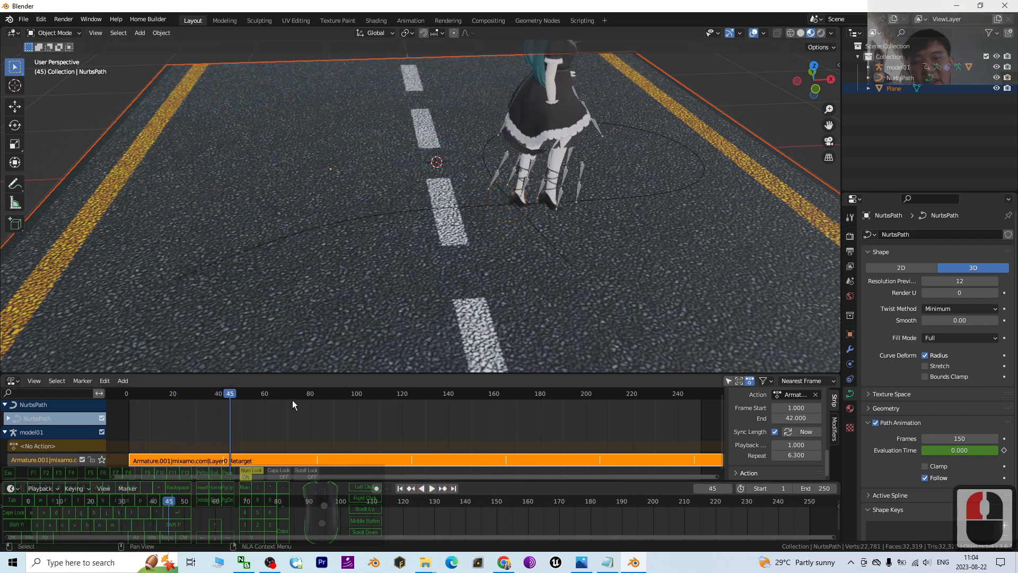
# Step: Set the NurbsPath's path animation length to 200 frames, preview the walk, and return to frame 1
pyautogui.moveTo(229, 399); pyautogui.dragTo(119, 407)
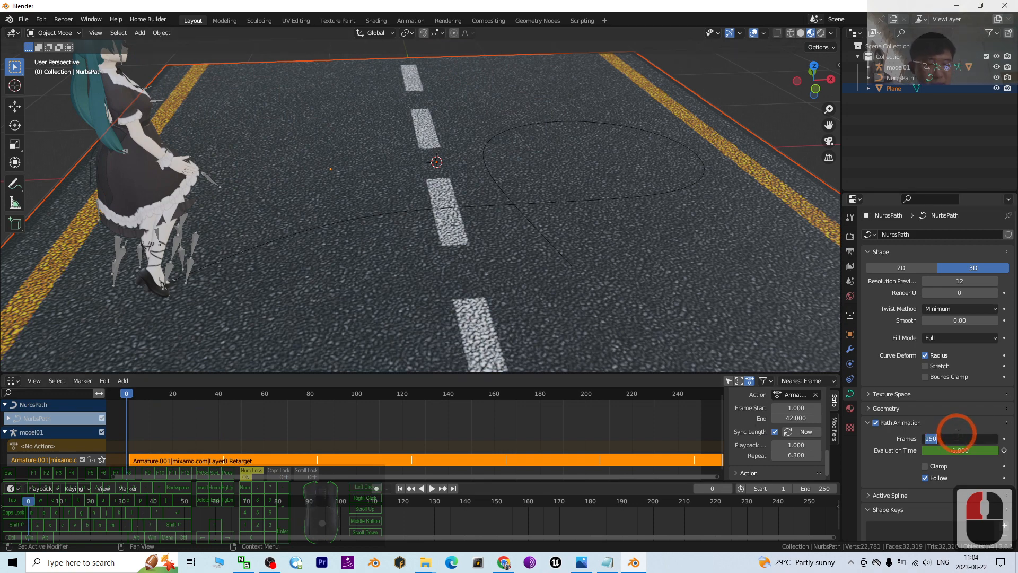
pyautogui.write('200')
pyautogui.press('Return')
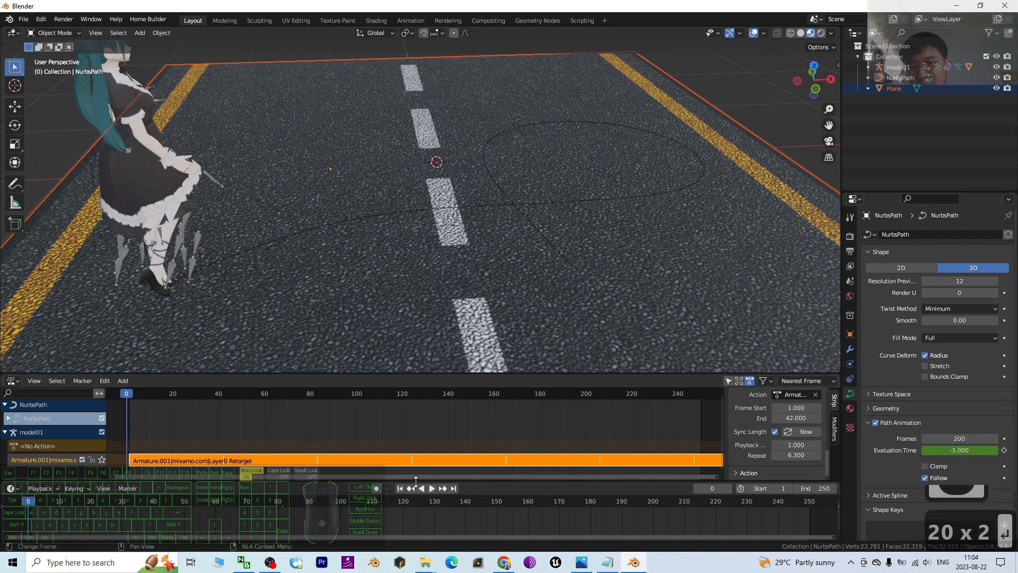
pyautogui.click(433, 488)
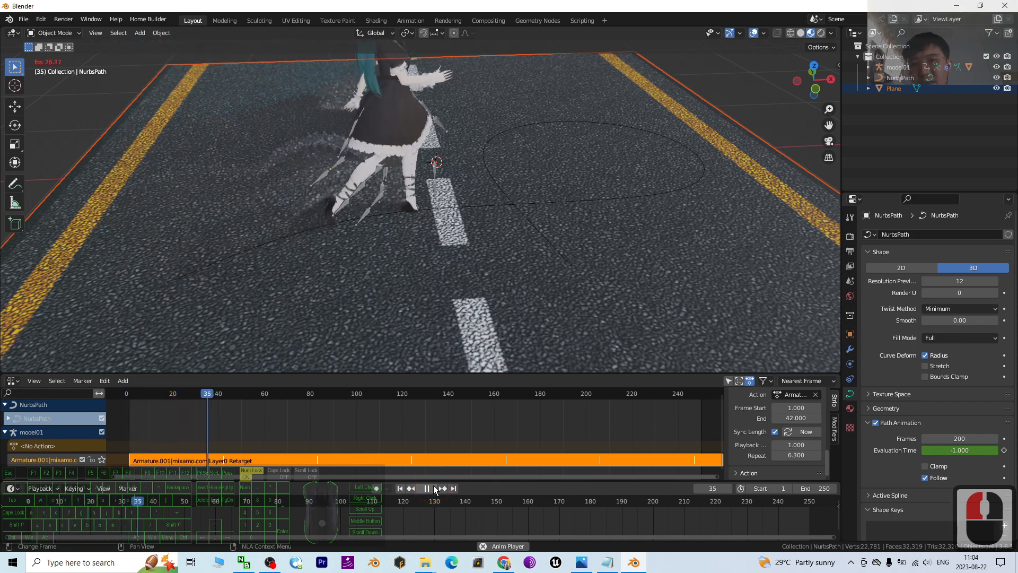
pyautogui.click(431, 487)
pyautogui.click(400, 488)
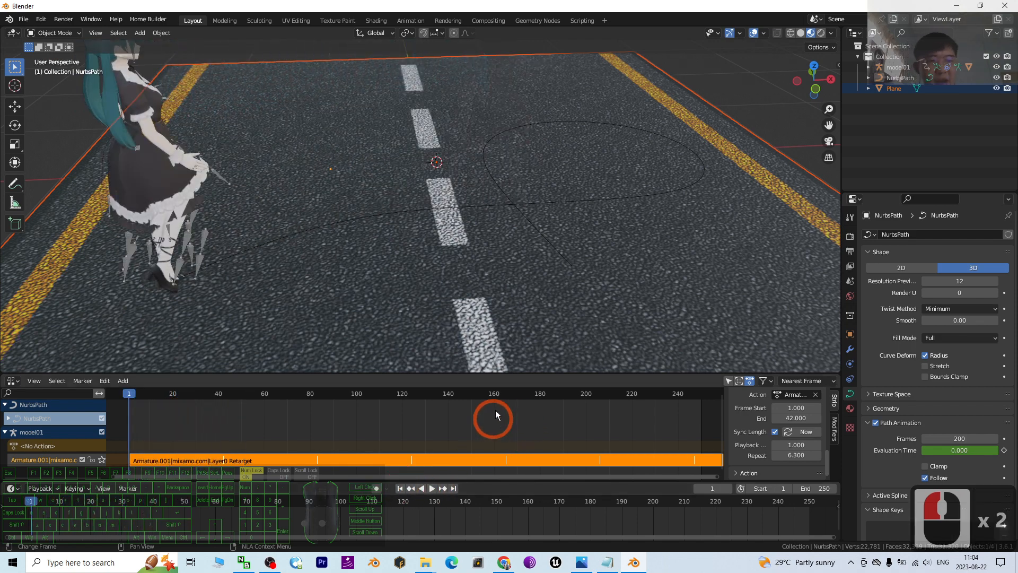
# Step: Set the NurbsPath's path animation length to 250 frames, play the walk, and stop back at frame 1
pyautogui.doubleClick(961, 438)
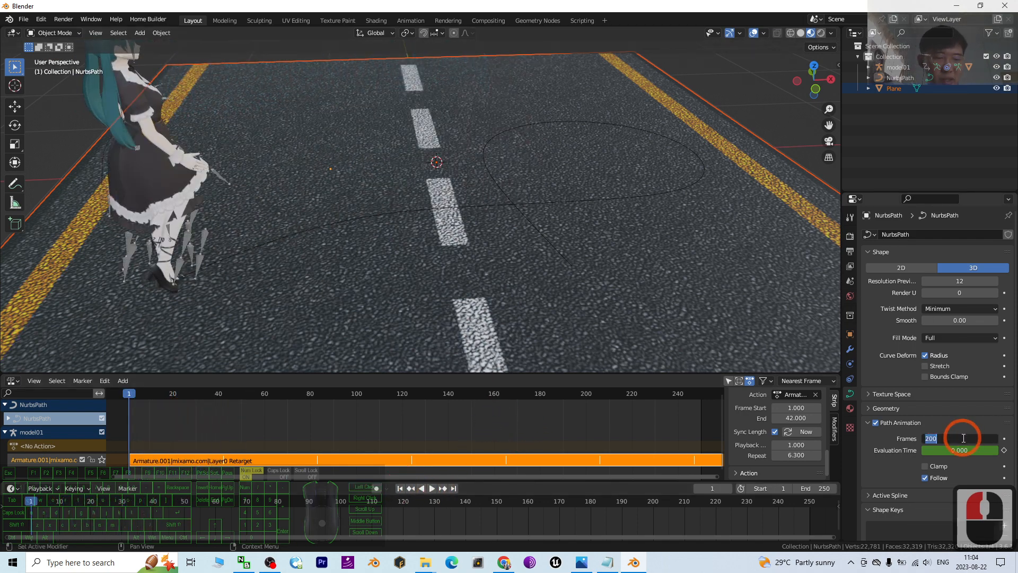
pyautogui.write('250')
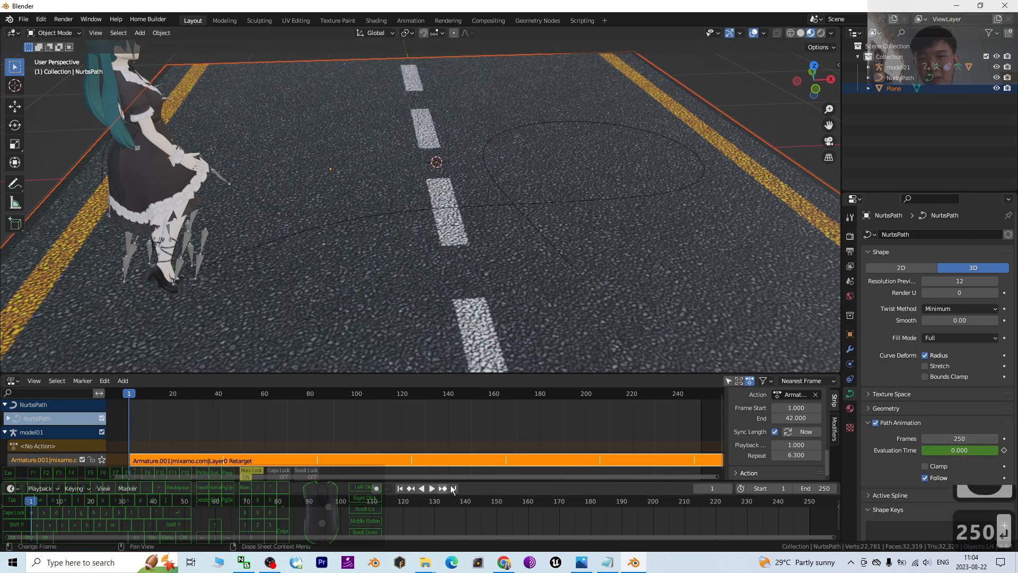
pyautogui.click(432, 488)
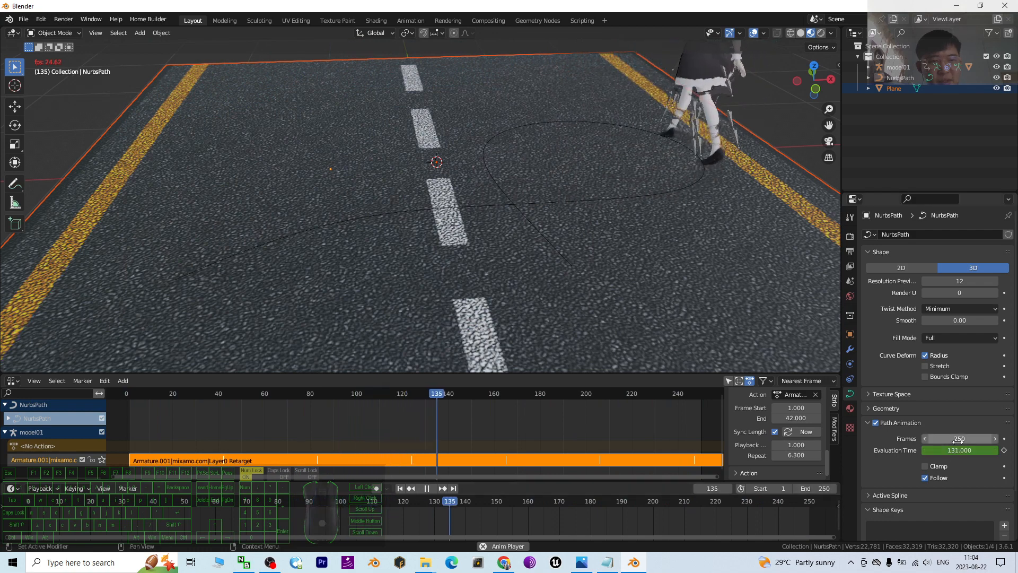
pyautogui.click(996, 439)
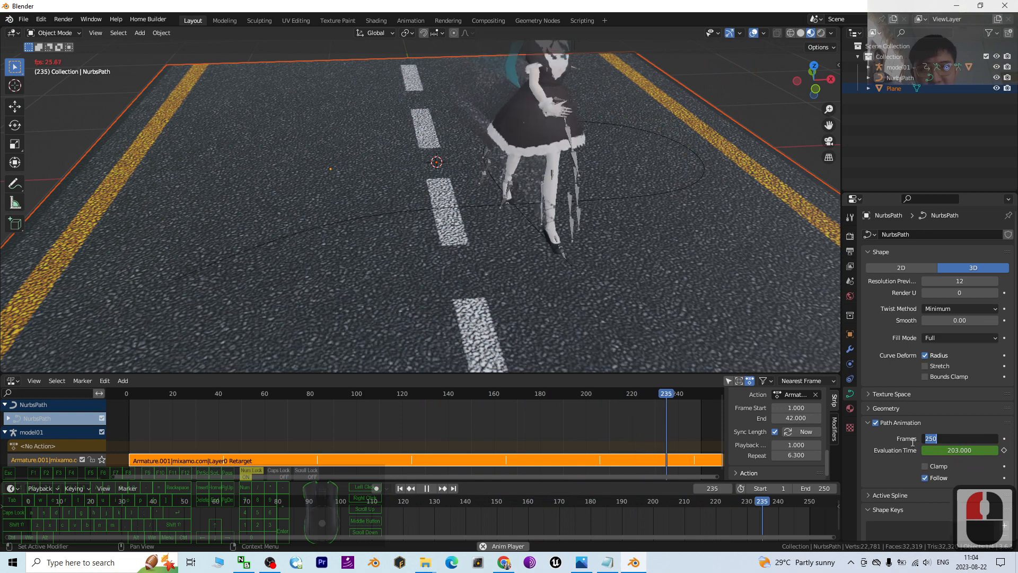
pyautogui.doubleClick(405, 492)
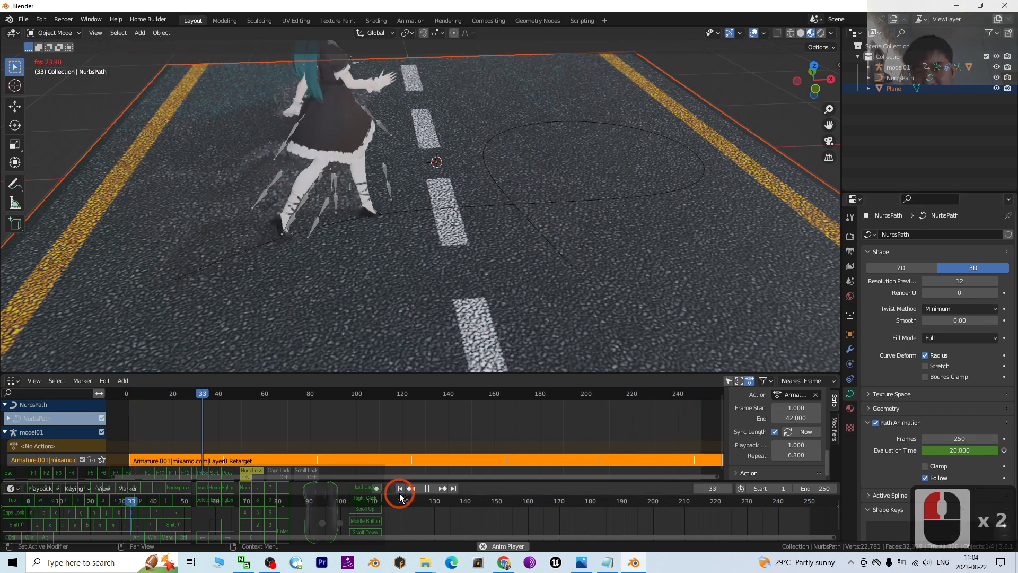
pyautogui.click(403, 490)
pyautogui.click(422, 490)
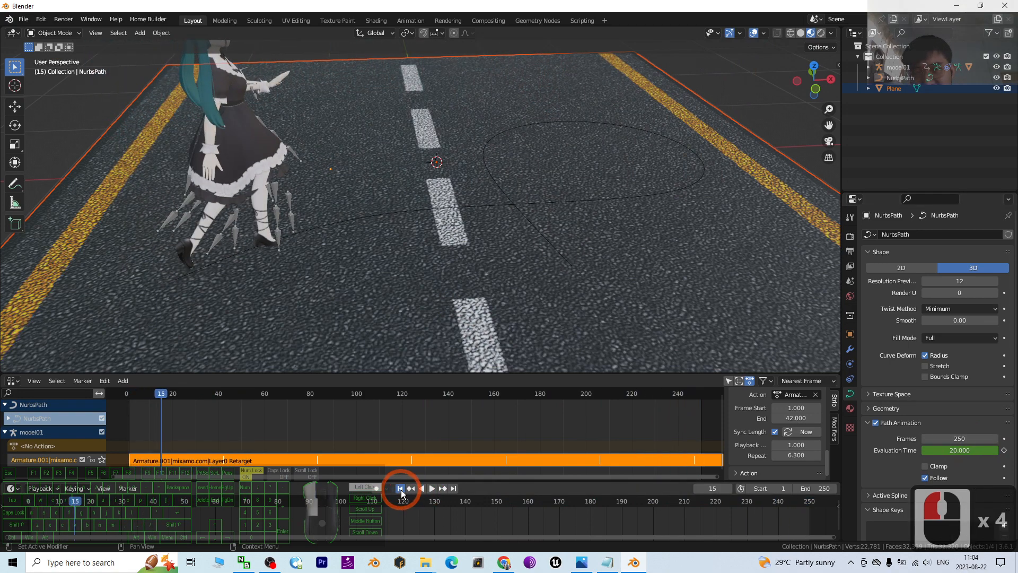
pyautogui.click(401, 493)
# Step: Select the NurbsPath curve on the road in the viewport
pyautogui.scroll(-2, 382, 240)
pyautogui.scroll(3, 371, 235)
pyautogui.scroll(-2, 530, 206)
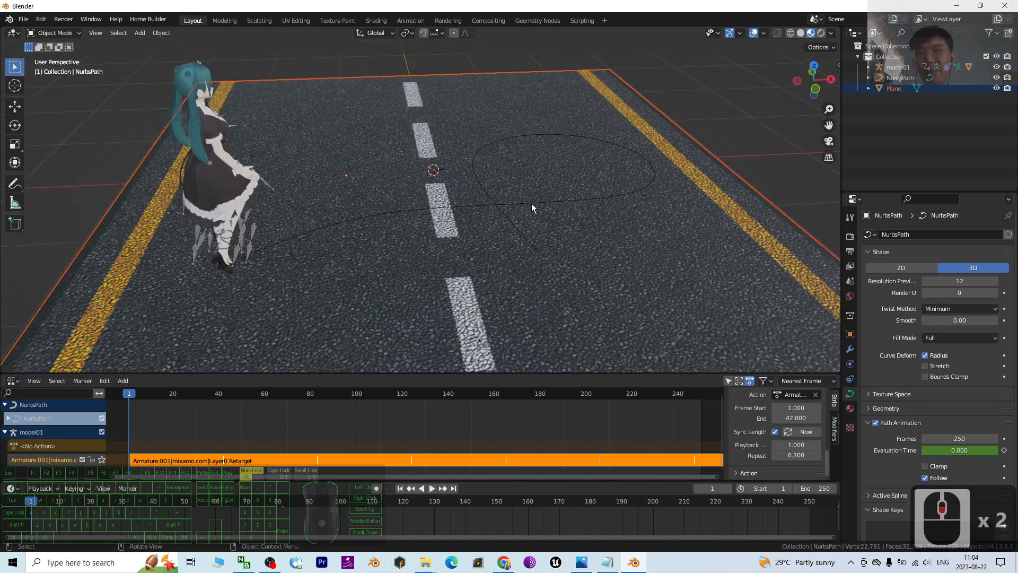
pyautogui.moveTo(531, 202)
pyautogui.mouseDown(button='middle')
pyautogui.moveTo(483, 188)
pyautogui.moveTo(518, 193)
pyautogui.mouseUp(button='middle')
pyautogui.scroll(3, 323, 211)
pyautogui.scroll(-1, 476, 204)
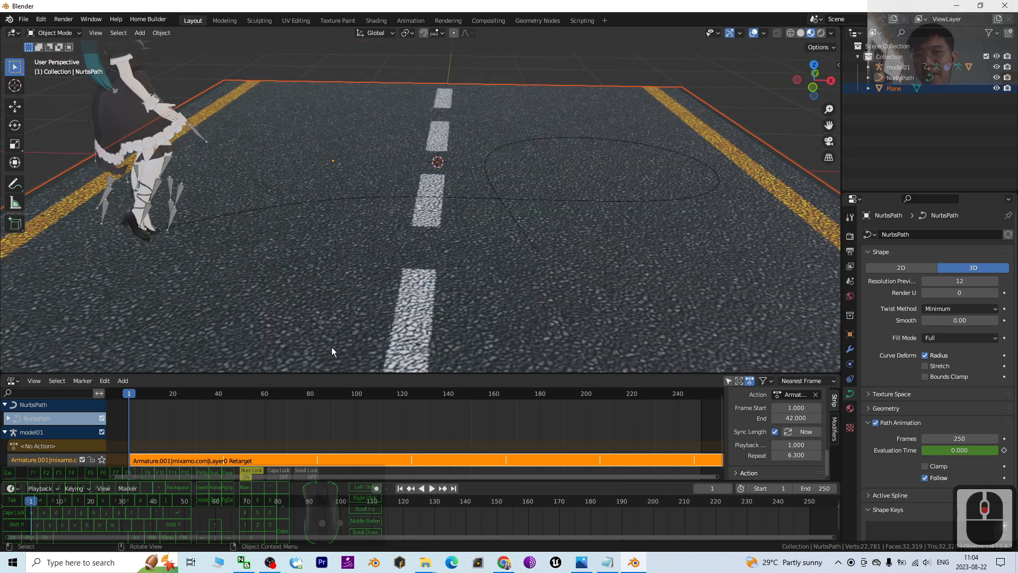
pyautogui.click(488, 200)
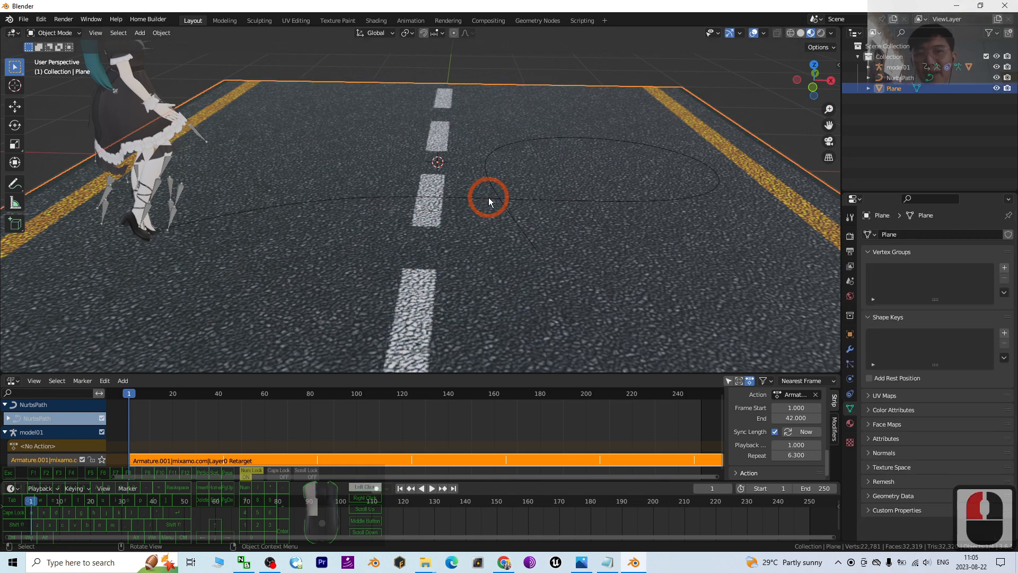
pyautogui.click(493, 195)
pyautogui.click(498, 197)
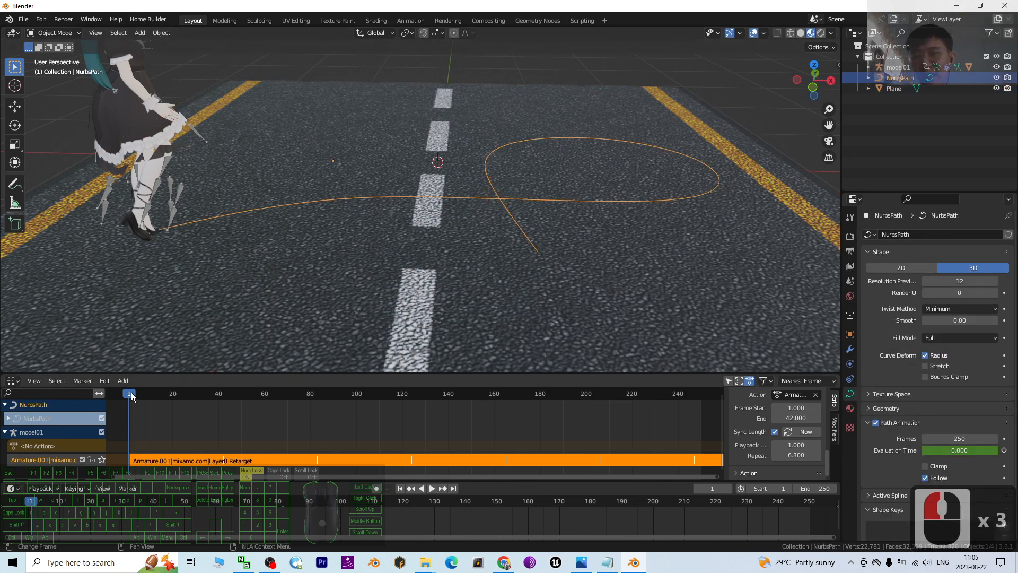
# Step: Check the character's feet at frame 35 and raise the NurbsPath slightly along global Z to lift them onto the road
pyautogui.moveTo(131, 396); pyautogui.dragTo(207, 393)
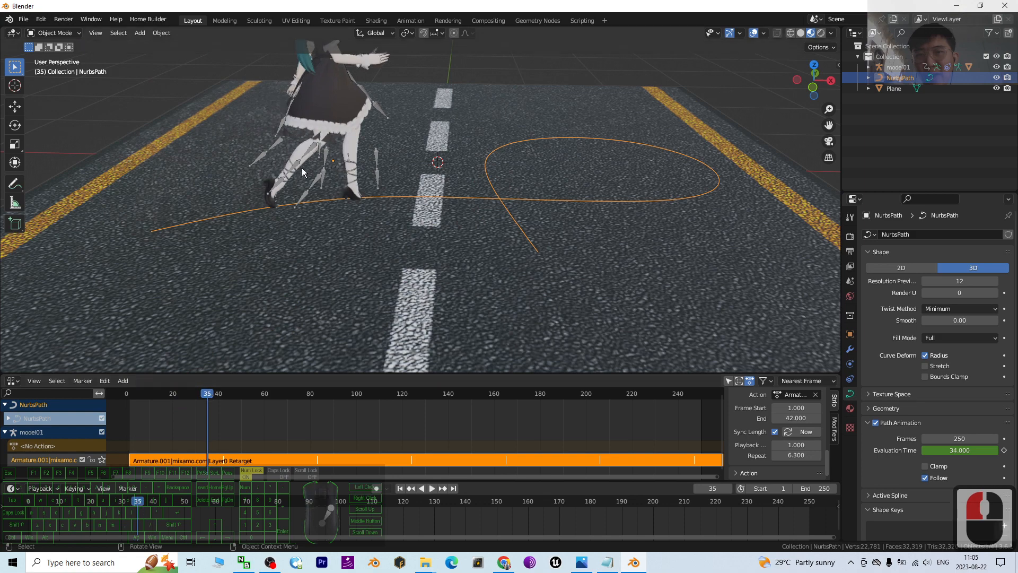
pyautogui.scroll(5, 305, 172)
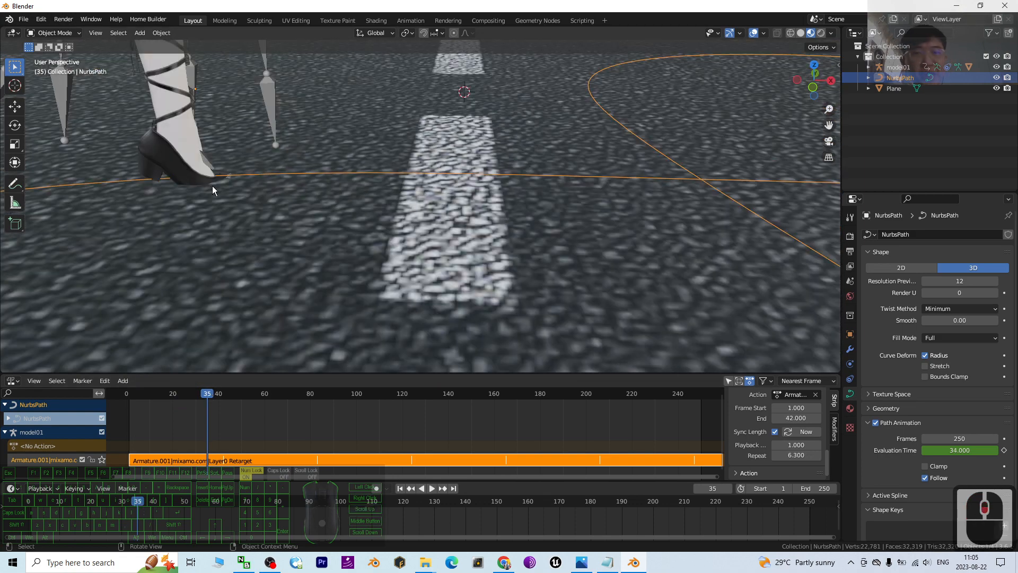
pyautogui.scroll(1, 268, 182)
pyautogui.scroll(-6, 371, 185)
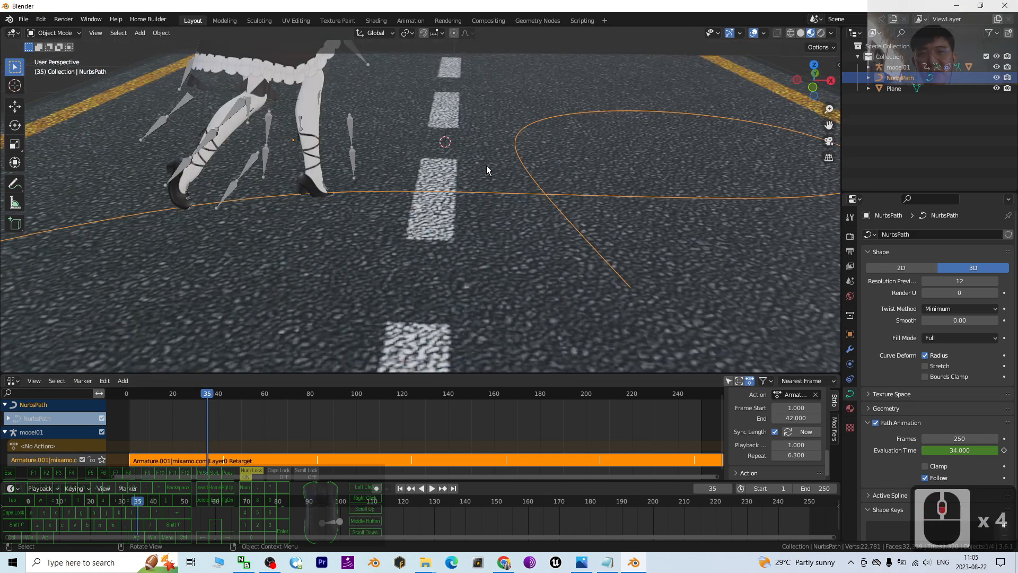
pyautogui.scroll(5, 498, 198)
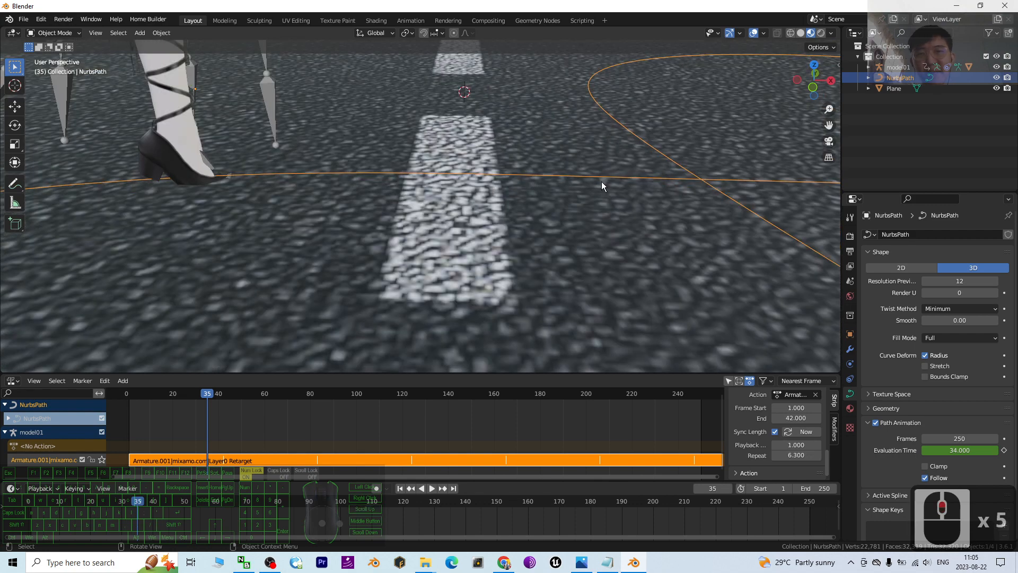
pyautogui.scroll(-2, 628, 227)
pyautogui.press('g')
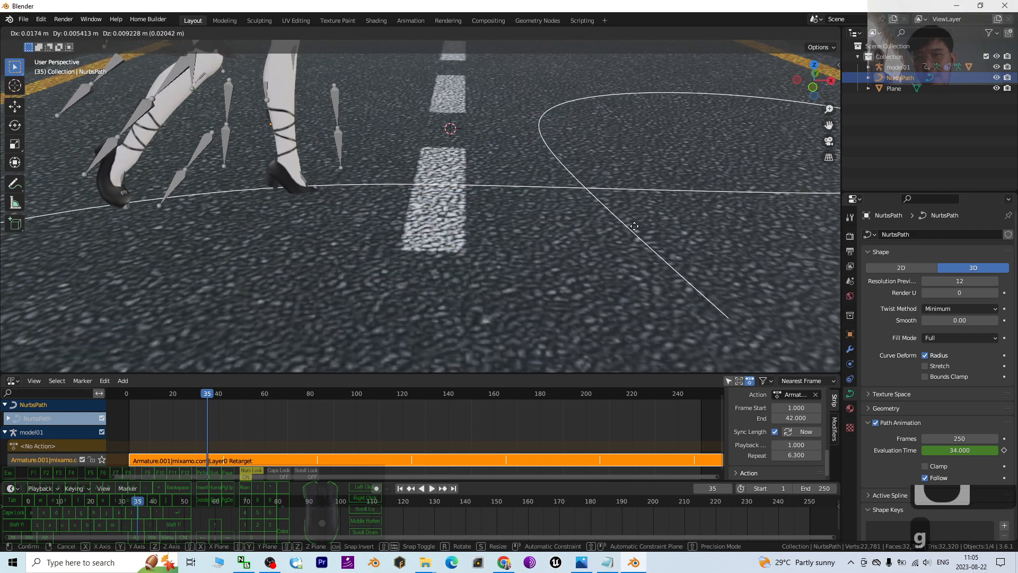
pyautogui.press('z')
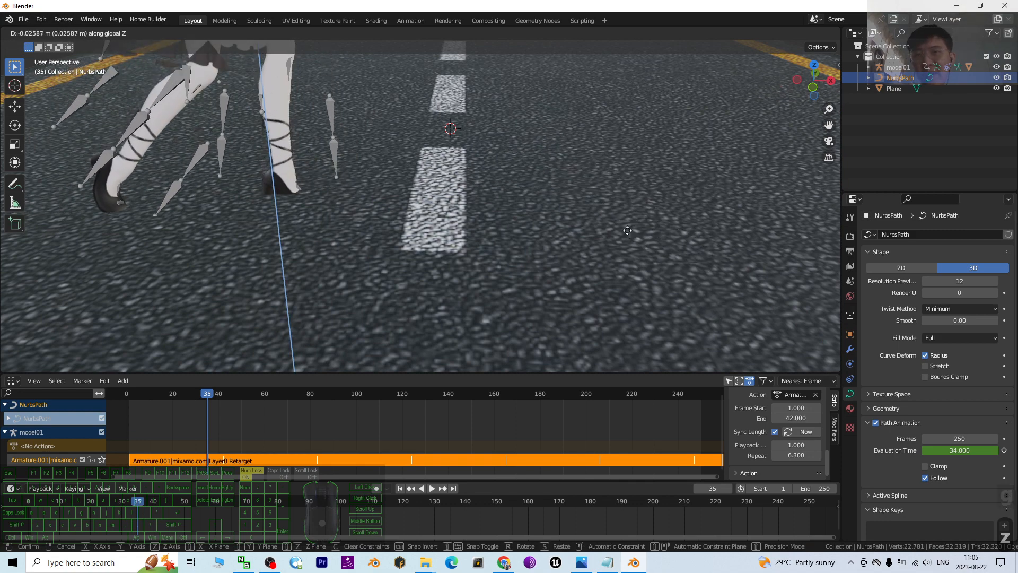
pyautogui.click(624, 220)
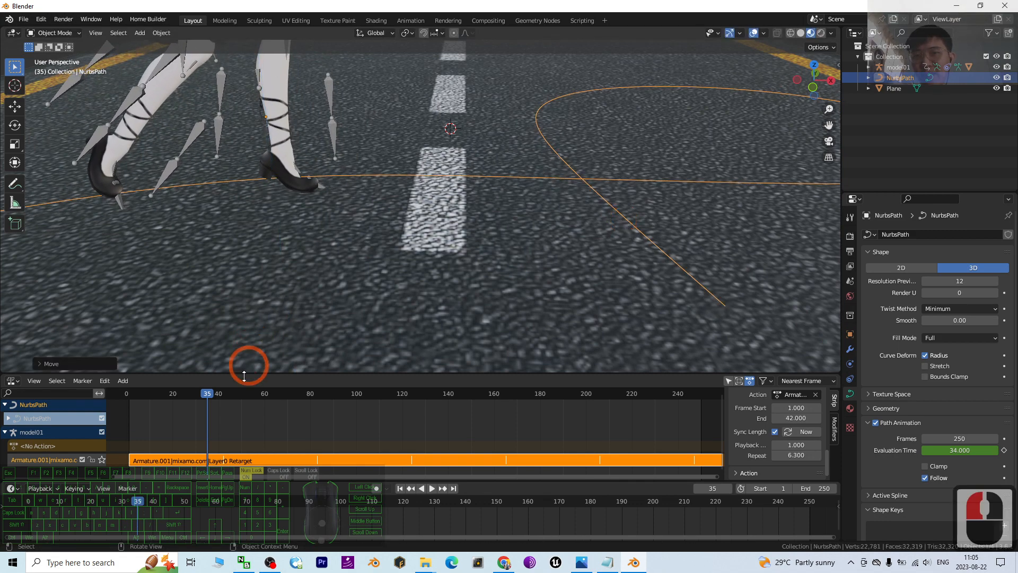
# Step: Scrub to frame 74 and set the NurbsPath's path animation length to 270 frames
pyautogui.moveTo(211, 393); pyautogui.dragTo(296, 402)
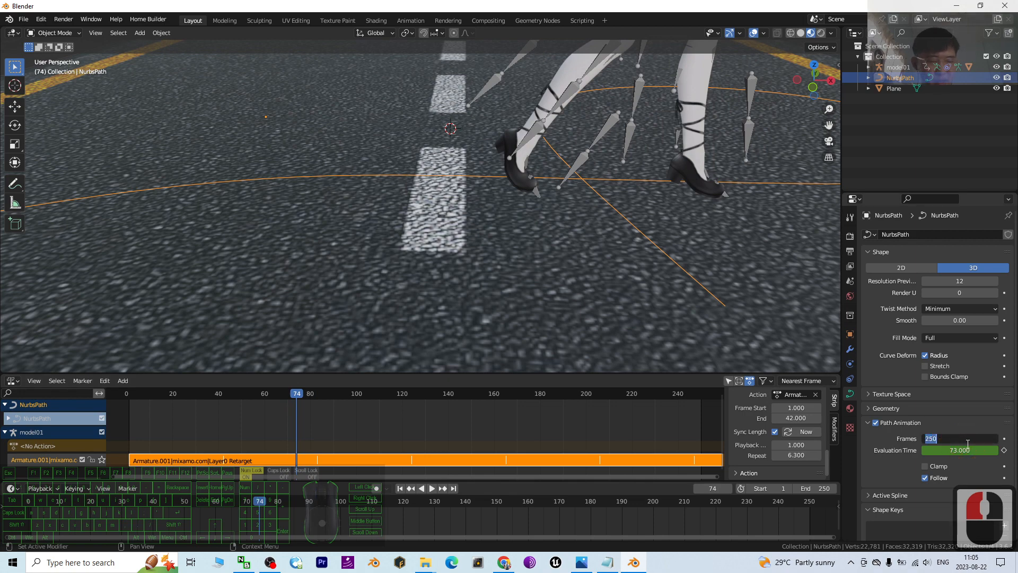
pyautogui.write('270')
pyautogui.press('Return')
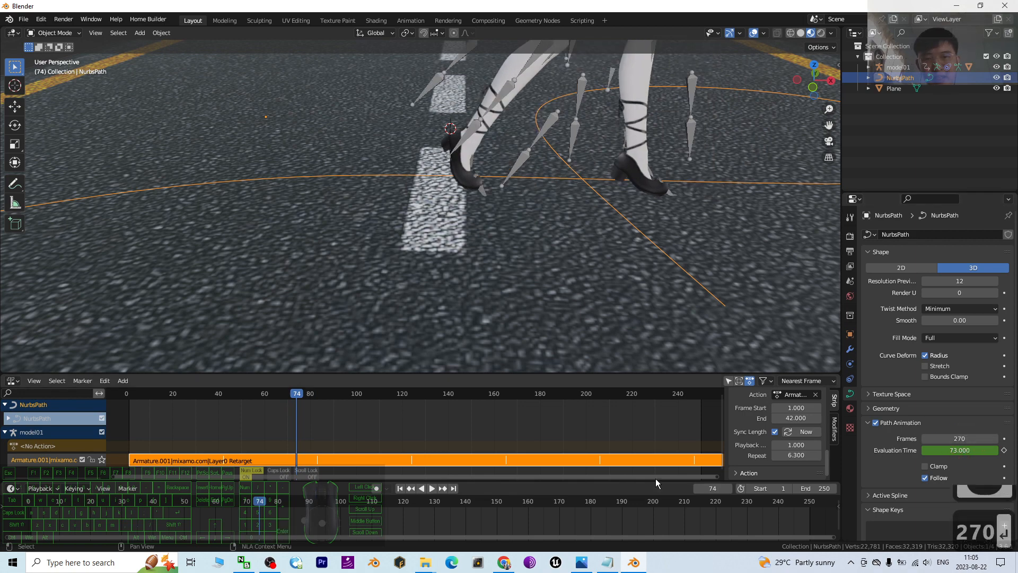
# Step: Check the feet back at frame 68 and set the NurbsPath's path animation length to 300 frames
pyautogui.press('space')
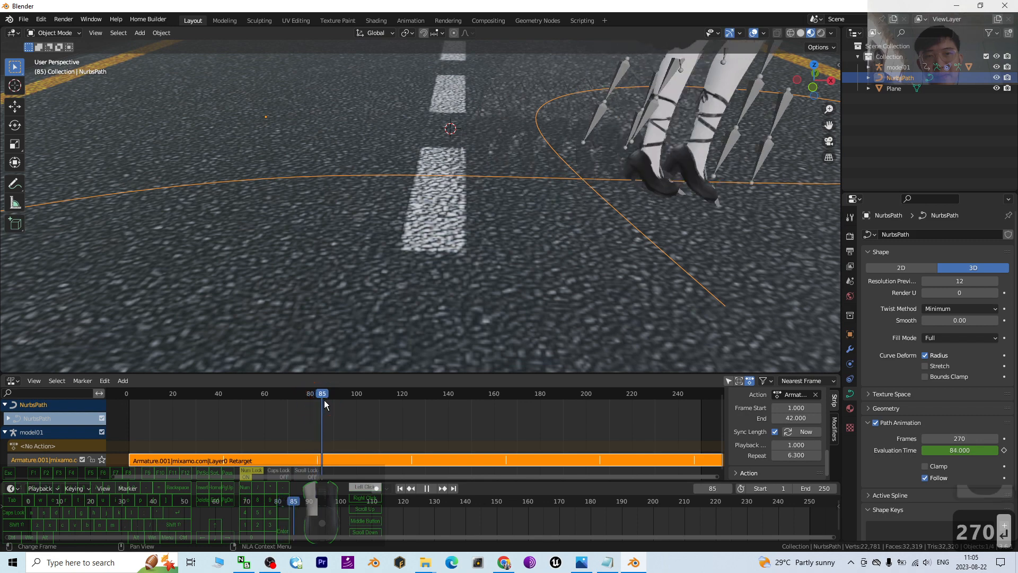
pyautogui.moveTo(295, 399); pyautogui.dragTo(284, 400)
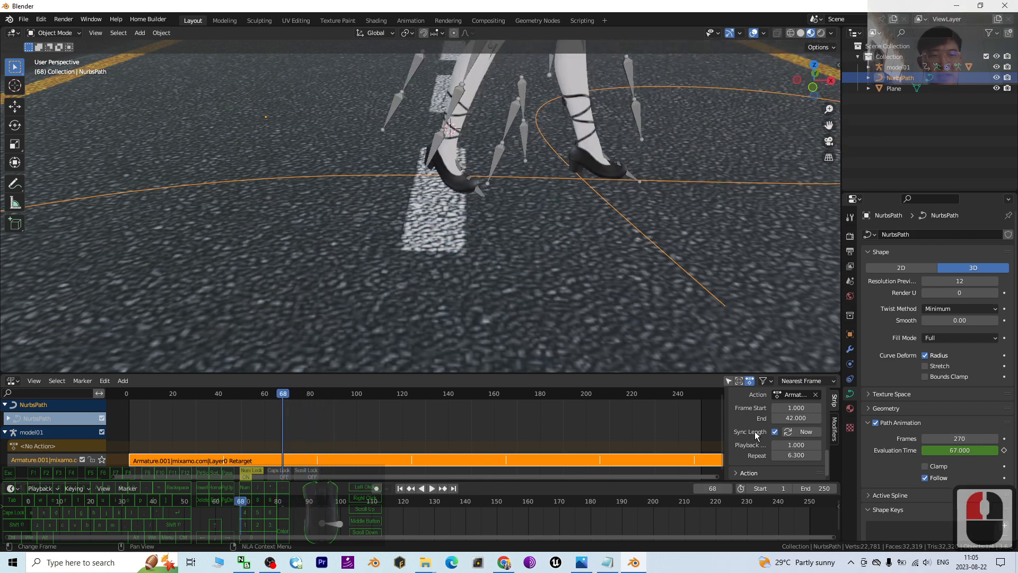
pyautogui.doubleClick(957, 438)
pyautogui.write('300')
pyautogui.press('Return')
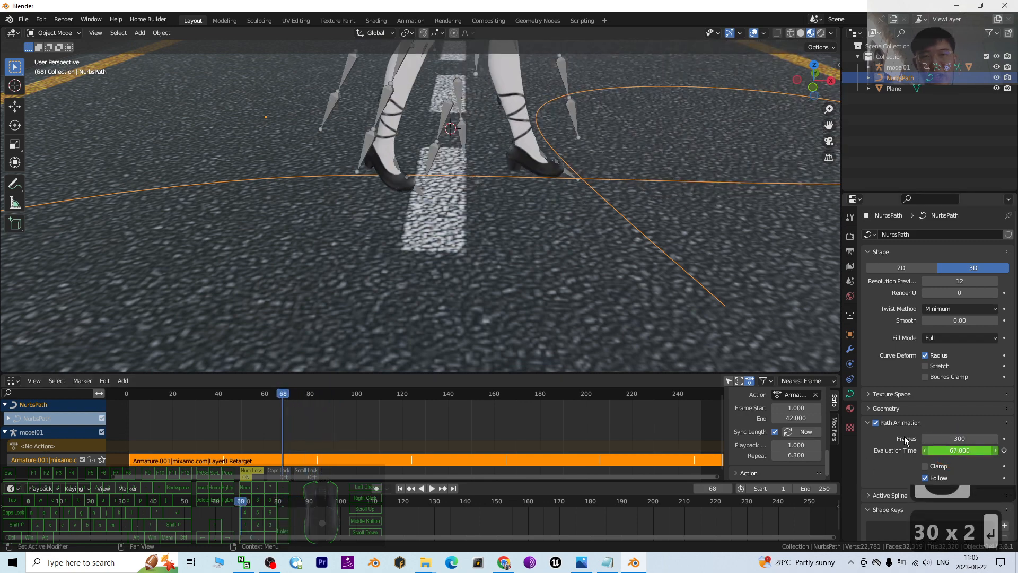
# Step: Scrub through the whole animation to check the walk along the curve, stopping at frame 236
pyautogui.moveTo(291, 397); pyautogui.dragTo(363, 393)
pyautogui.scroll(-2, 530, 240)
pyautogui.scroll(-3, 529, 240)
pyautogui.moveTo(582, 179); pyautogui.dragTo(581, 200, button='middle')
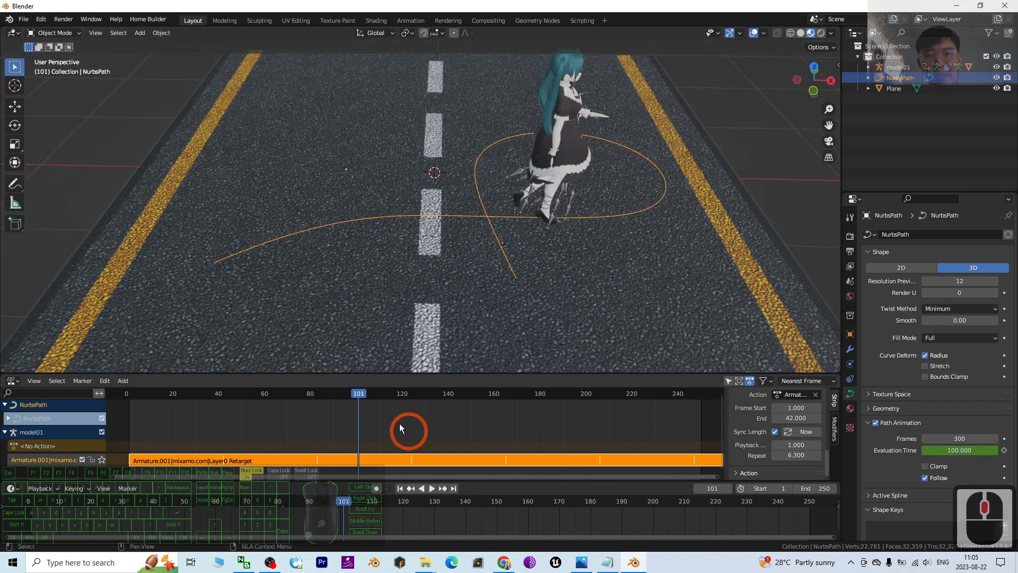
pyautogui.moveTo(363, 394); pyautogui.dragTo(711, 421)
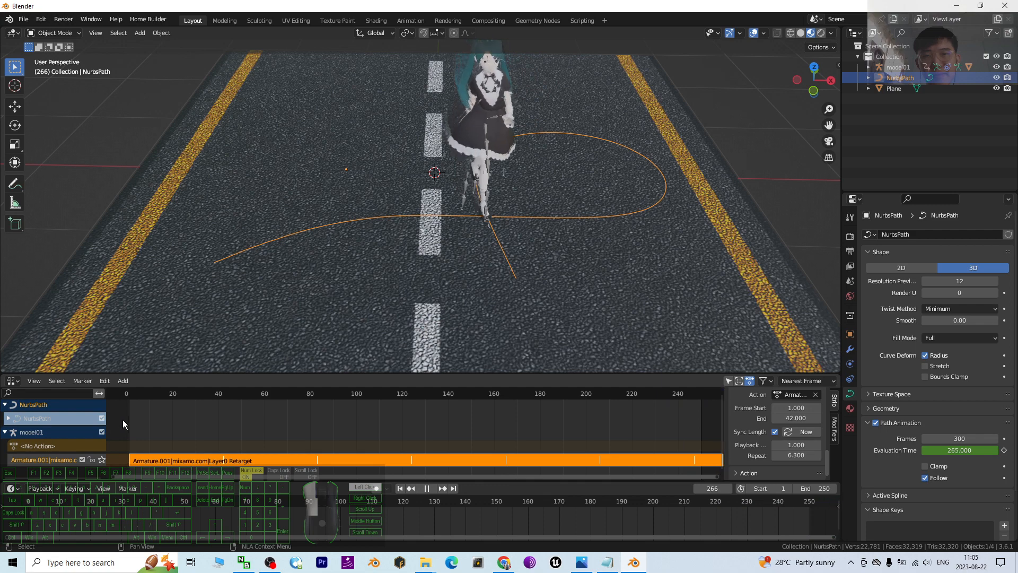
pyautogui.moveTo(147, 423); pyautogui.dragTo(669, 425)
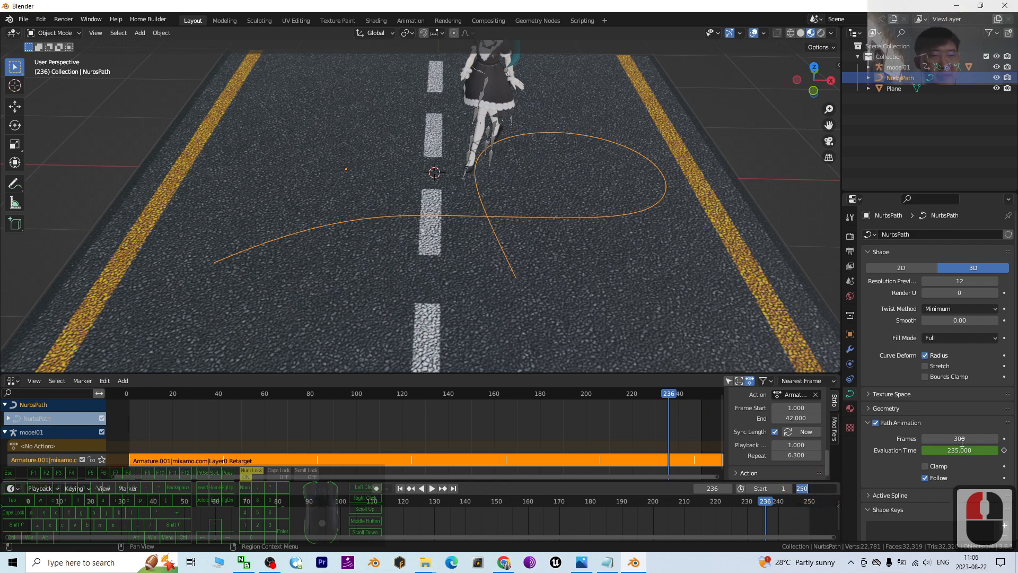
# Step: Set the scene's end frame to 300 to match the path animation length
pyautogui.click(969, 424)
pyautogui.click(969, 424)
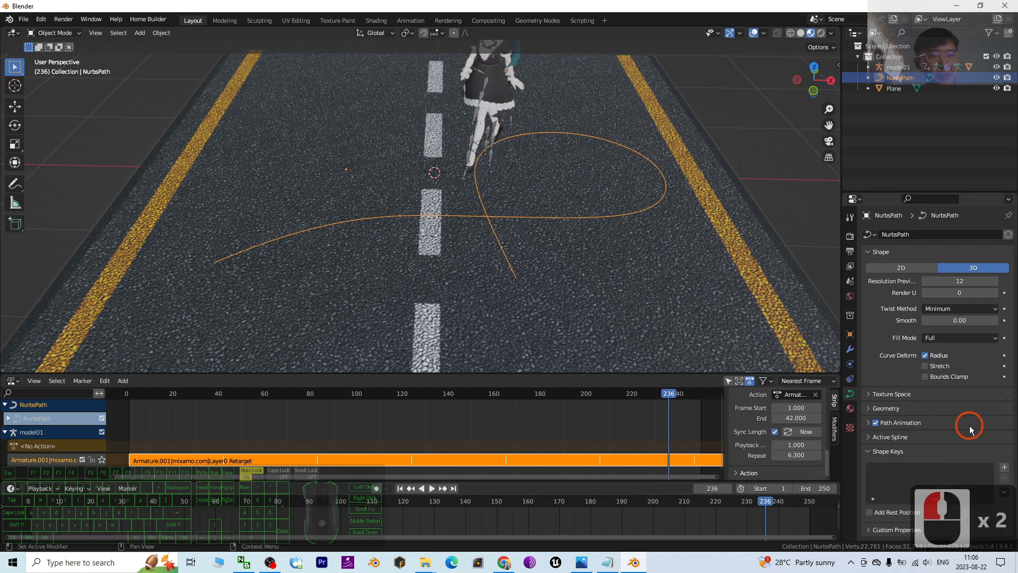
pyautogui.click(900, 428)
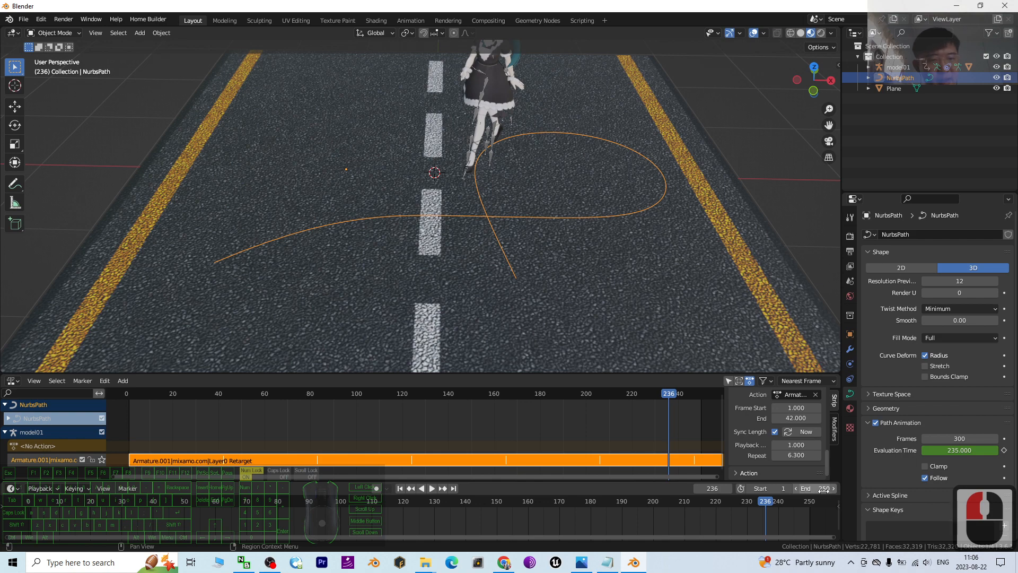
pyautogui.write('300')
pyautogui.press('Return')
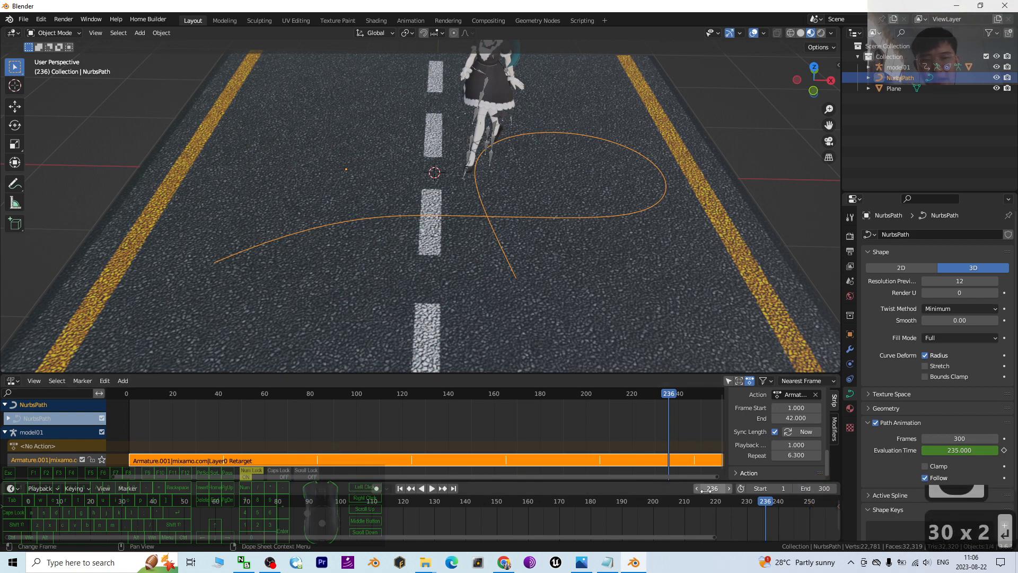
# Step: Extend the armature's walk strip to the scene's end by setting its repeat to 7.3
pyautogui.moveTo(664, 476); pyautogui.dragTo(869, 468)
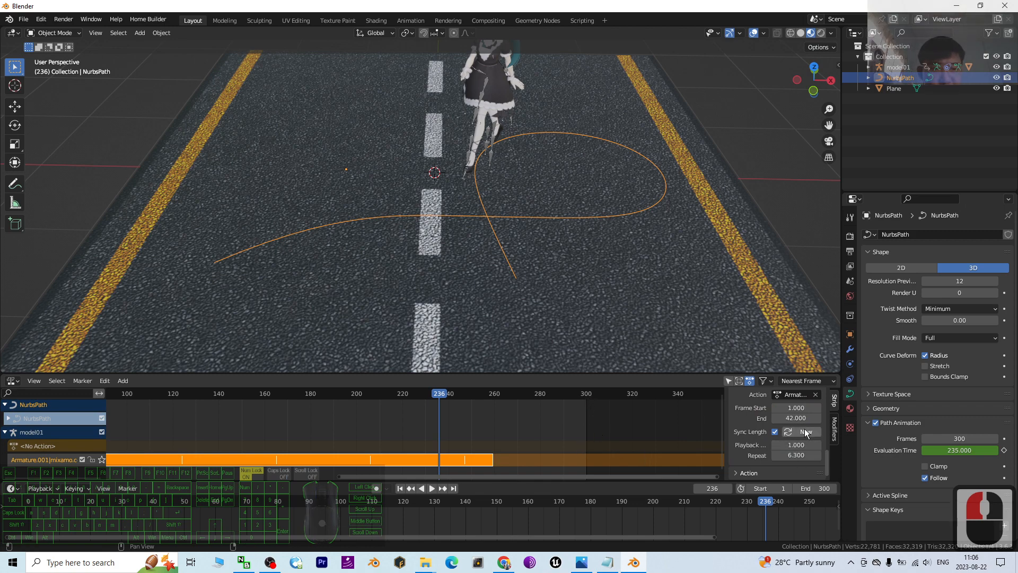
pyautogui.scroll(-2, 802, 441)
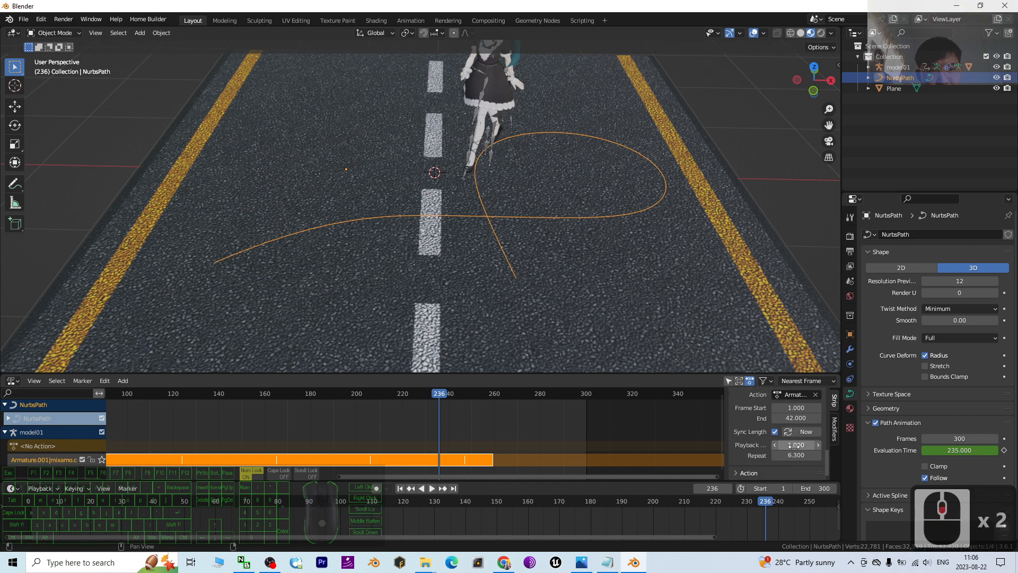
pyautogui.moveTo(796, 455); pyautogui.dragTo(797, 455)
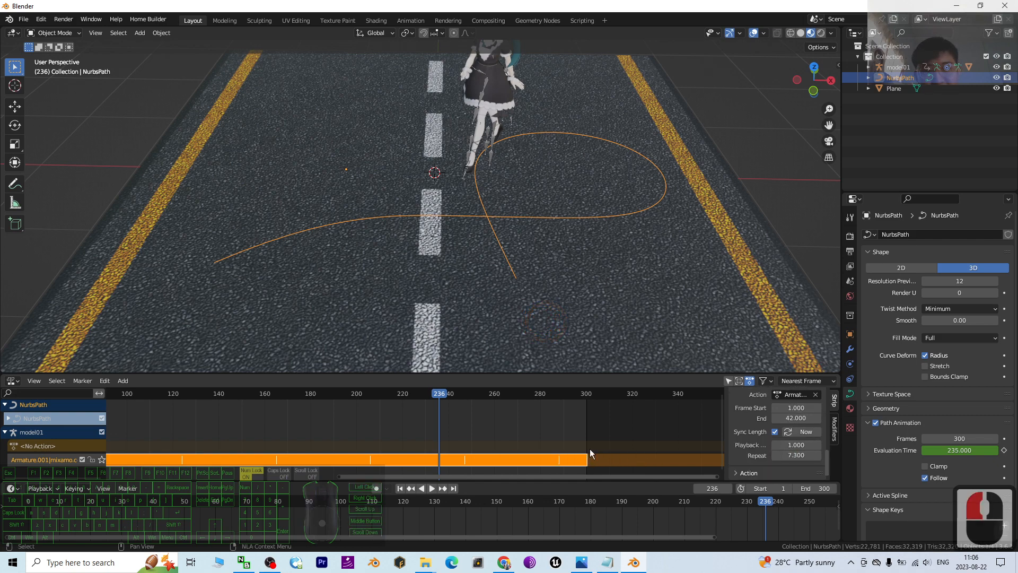
# Step: Play the walk from frame 1, view it from several angles, and return to frame 1
pyautogui.click(401, 489)
pyautogui.moveTo(496, 303); pyautogui.dragTo(584, 268, button='middle')
pyautogui.scroll(1, 583, 219)
pyautogui.scroll(-2, 580, 227)
pyautogui.scroll(2, 581, 227)
pyautogui.keyDown('shift'); pyautogui.moveTo(571, 207); pyautogui.dragTo(560, 247, button='middle'); pyautogui.keyUp('shift')
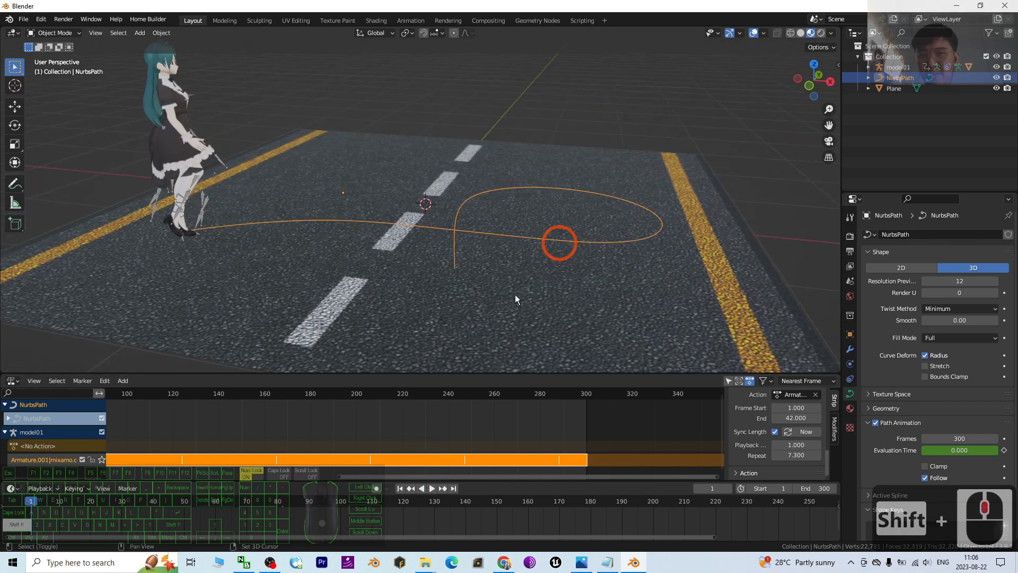
pyautogui.click(432, 489)
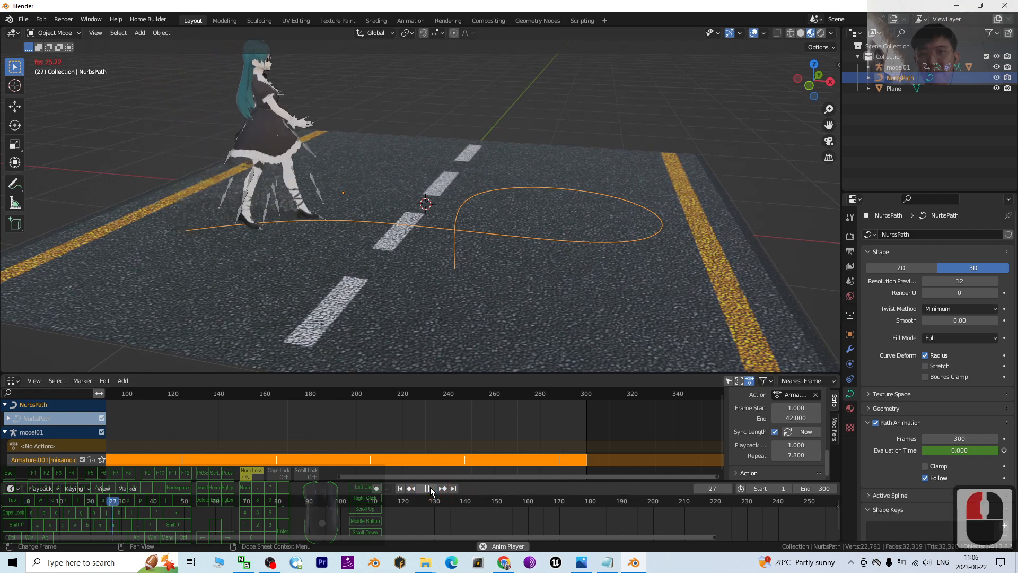
pyautogui.keyDown('shift'); pyautogui.moveTo(613, 236); pyautogui.dragTo(590, 280, button='middle'); pyautogui.keyUp('shift')
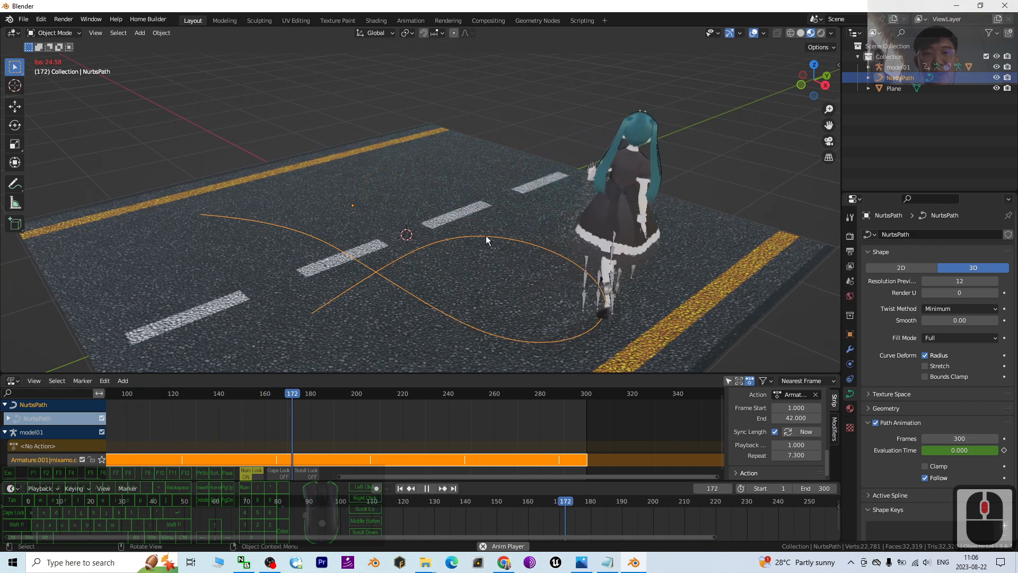
pyautogui.moveTo(464, 301); pyautogui.dragTo(513, 298, button='middle')
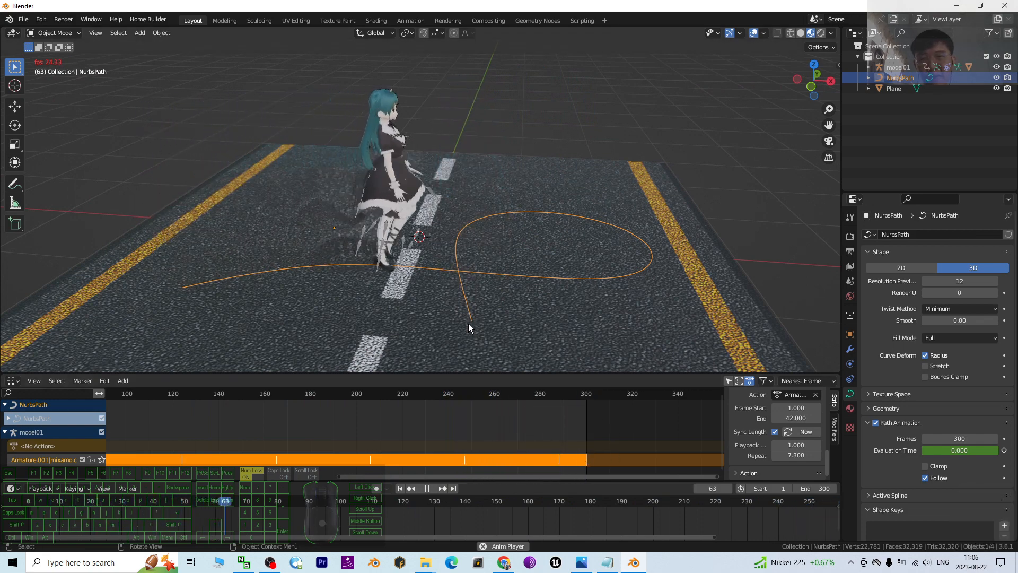
pyautogui.click(426, 488)
pyautogui.doubleClick(400, 489)
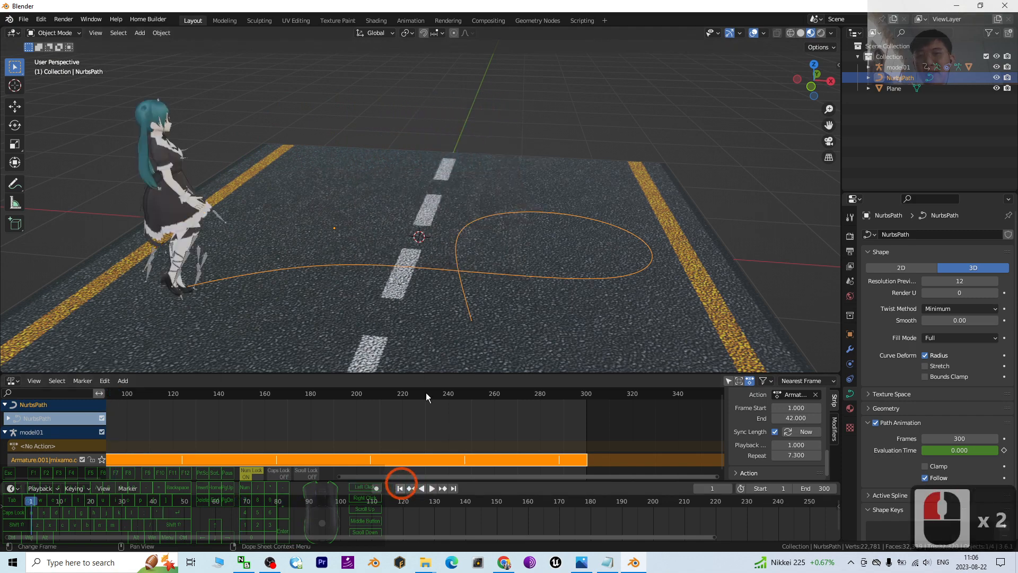
# Step: Switch to the photo viewer to look at cover.jpg and return to the road scene in Blender
pyautogui.click(573, 227)
pyautogui.click(578, 557)
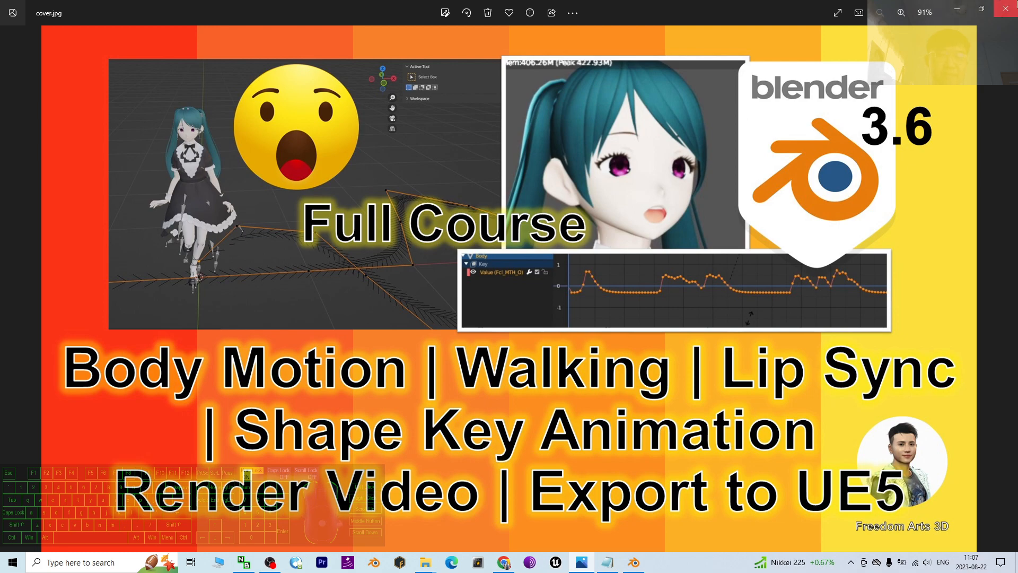
pyautogui.click(961, 13)
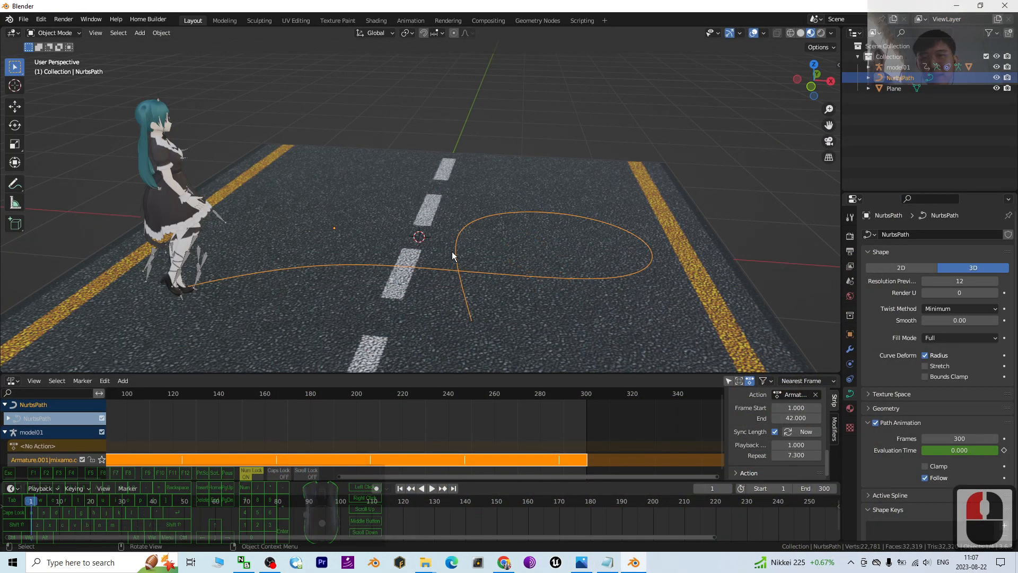
pyautogui.moveTo(479, 265); pyautogui.dragTo(527, 265, button='middle')
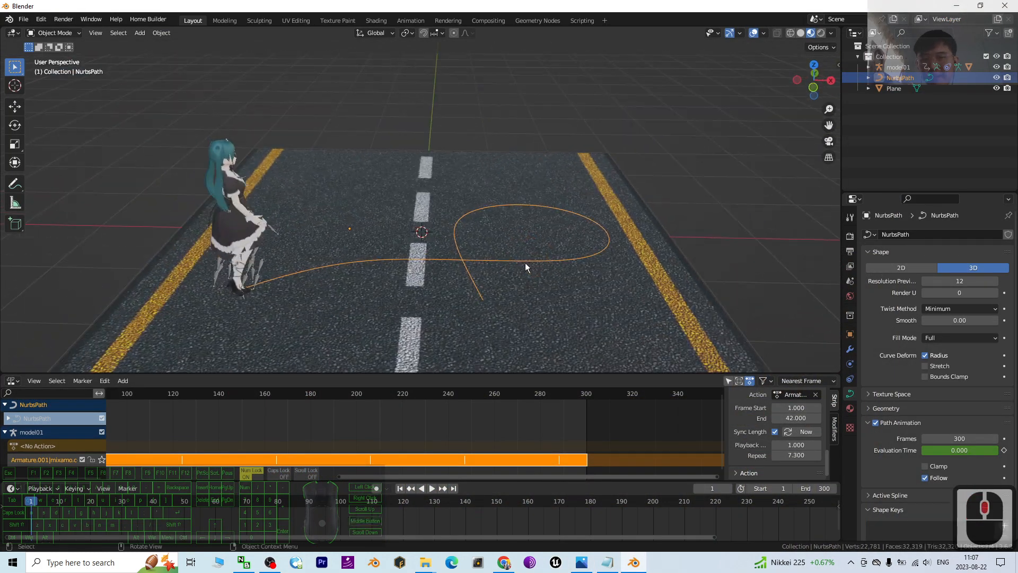
# Step: Switch to the 00_Sample folder in File Explorer and listen to voice.wav, closing the player when done
pyautogui.click(423, 564)
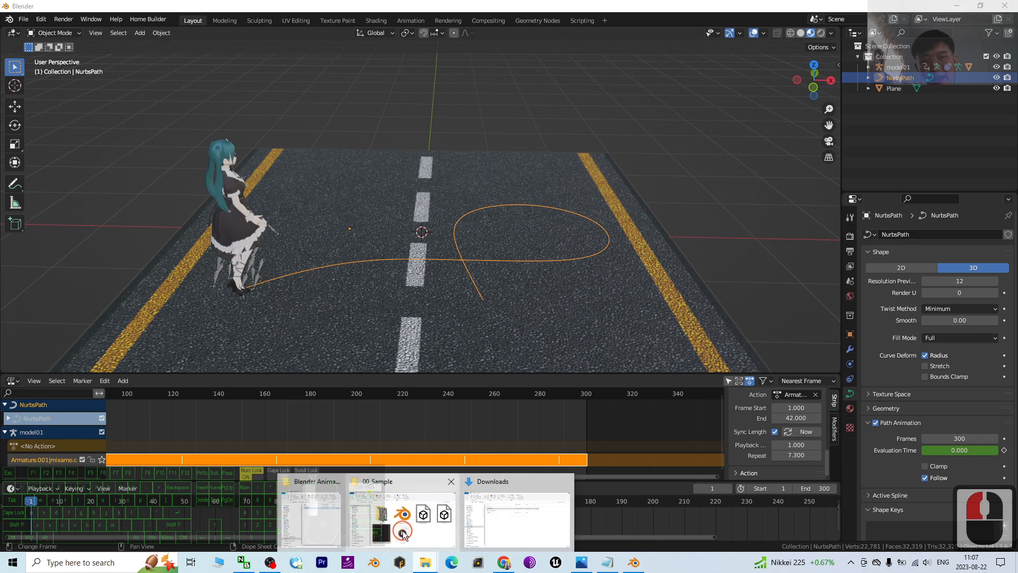
pyautogui.click(402, 514)
pyautogui.click(487, 378)
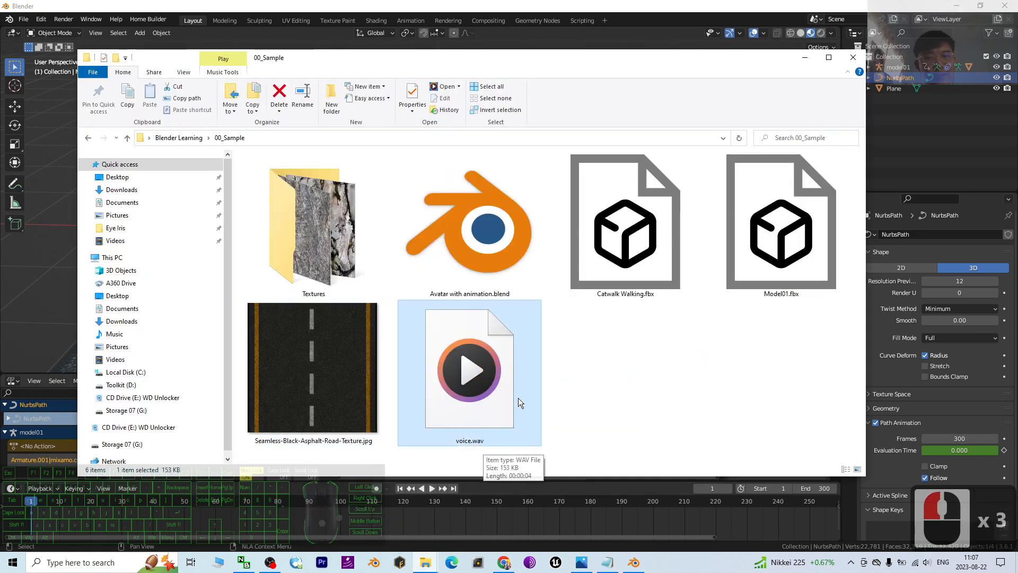
pyautogui.click(665, 369)
pyautogui.click(492, 352)
pyautogui.doubleClick(493, 352)
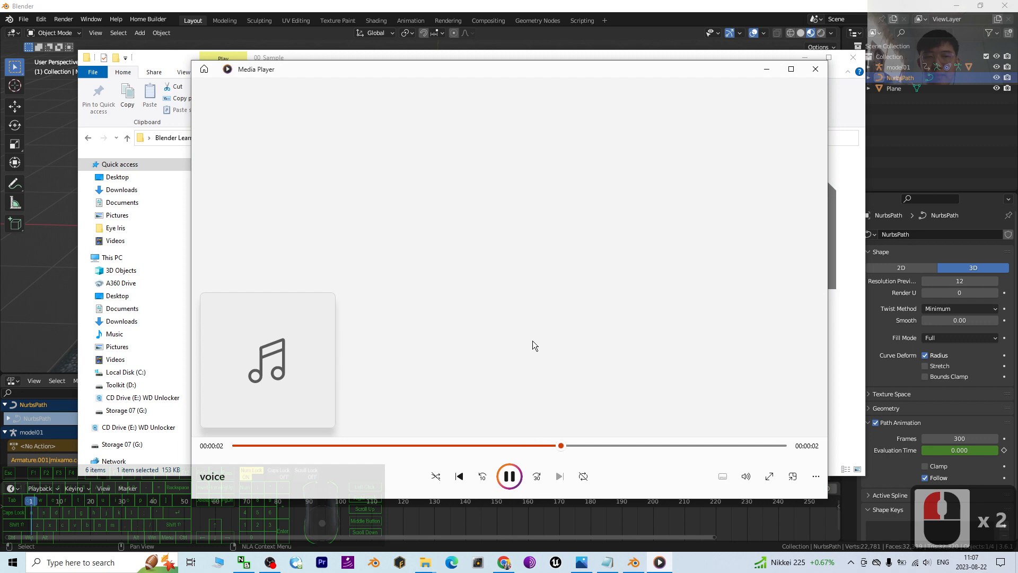
pyautogui.click(815, 69)
pyautogui.click(482, 384)
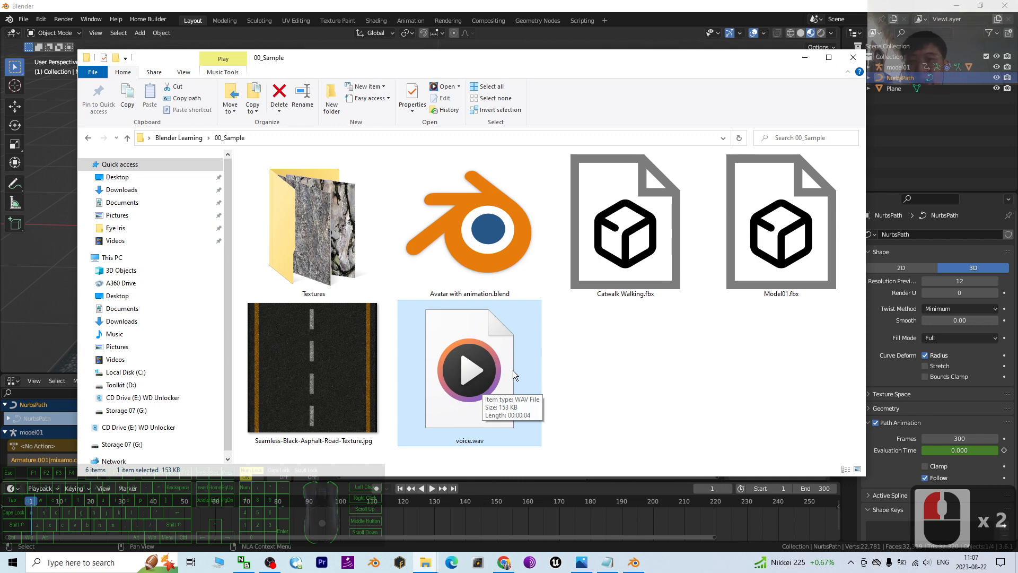
# Step: Switch to Notes.txt in Notepad and review the tutorial's outline from the prerequisites through the scene, lip sync and rendering sections
pyautogui.click(608, 562)
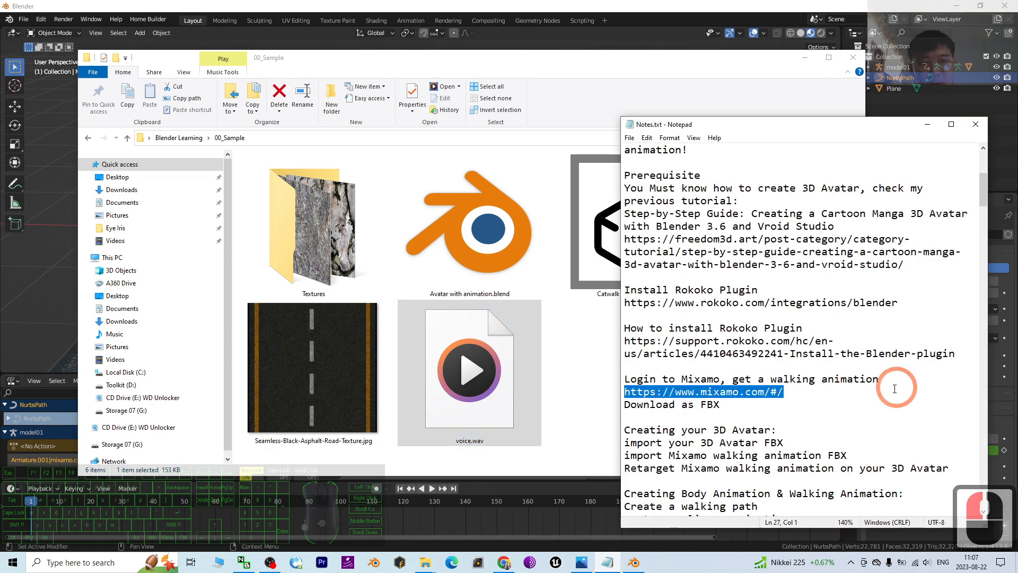
pyautogui.scroll(-3, 849, 372)
pyautogui.scroll(3, 860, 357)
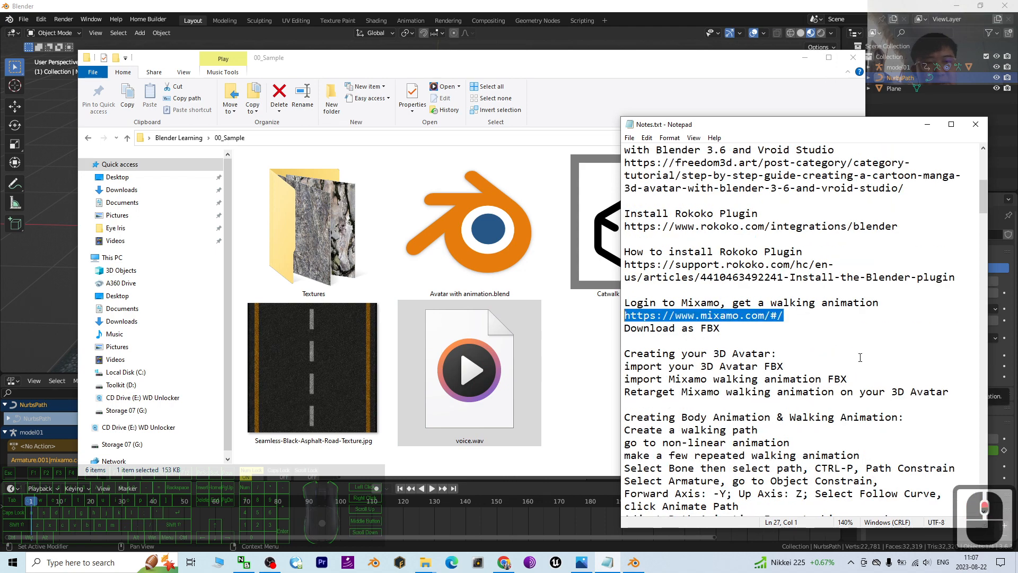
pyautogui.scroll(-14, 858, 359)
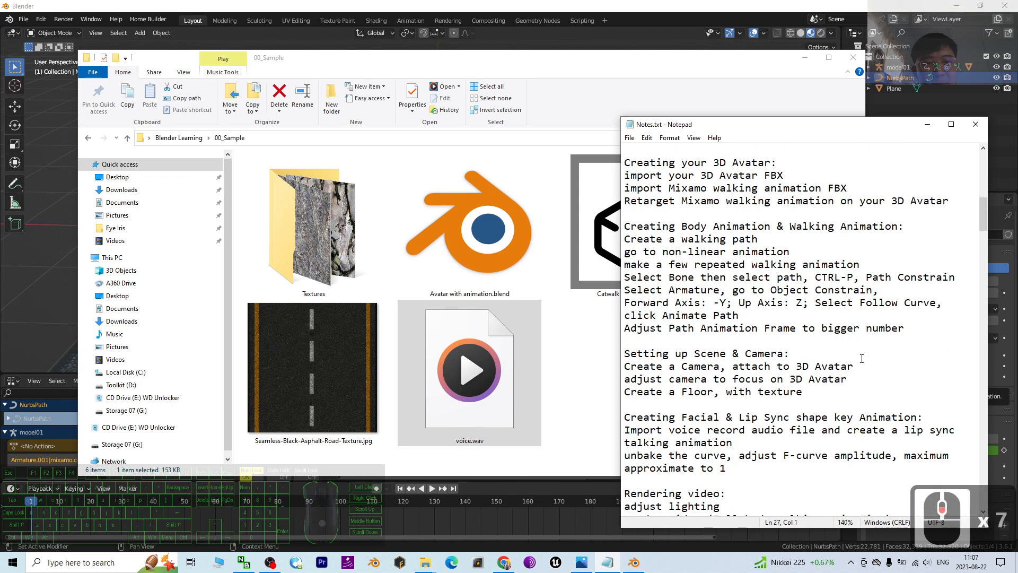
pyautogui.scroll(-18, 862, 359)
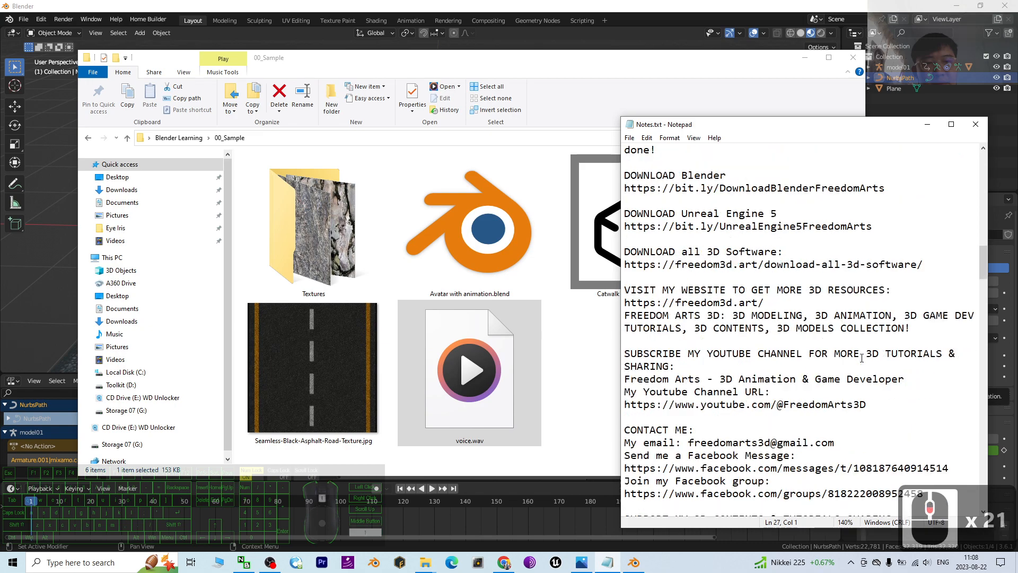
pyautogui.scroll(20, 862, 360)
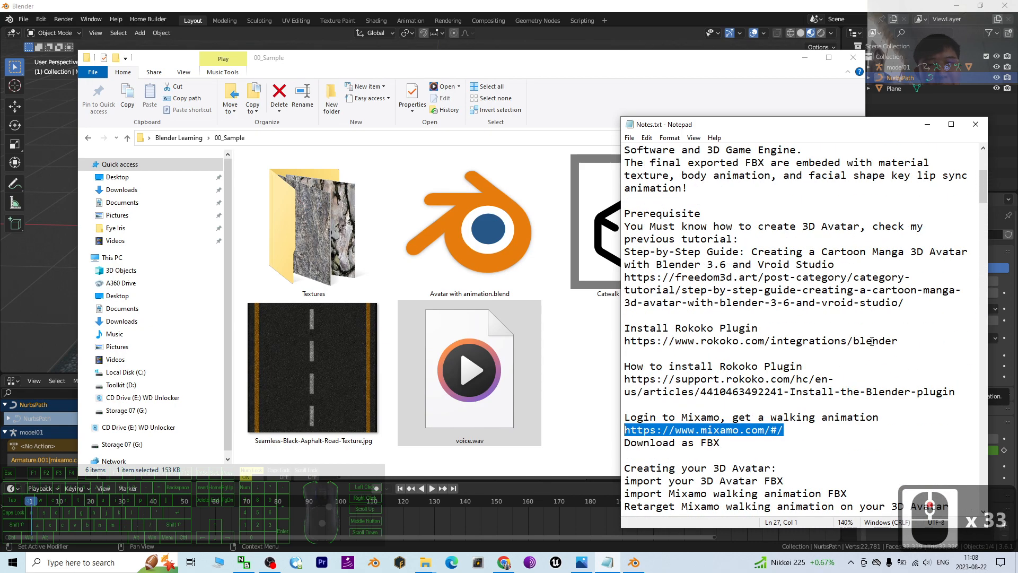
pyautogui.scroll(-1, 877, 339)
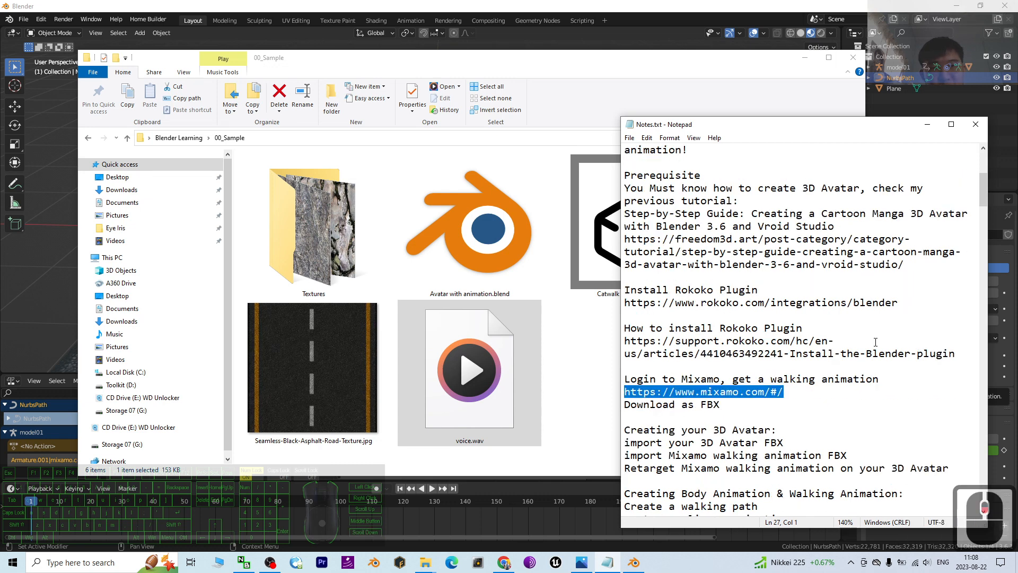
pyautogui.scroll(-2, 876, 342)
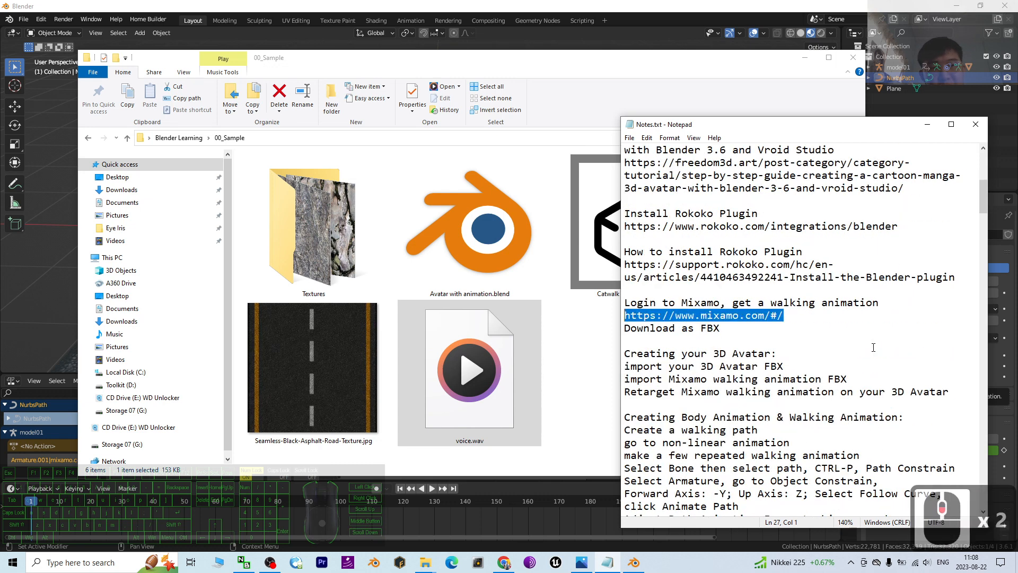
# Step: Add the heading "How to generate Text to speech audio:" to Notes.txt below the Mixamo "Download as FBX" line
pyautogui.click(782, 330)
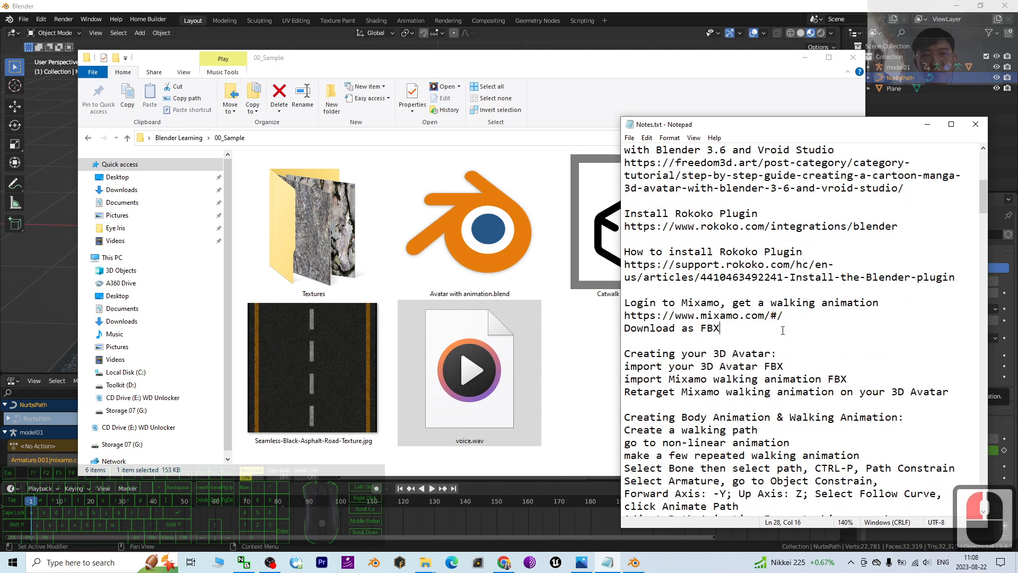
pyautogui.press('Return')
pyautogui.press('Return')
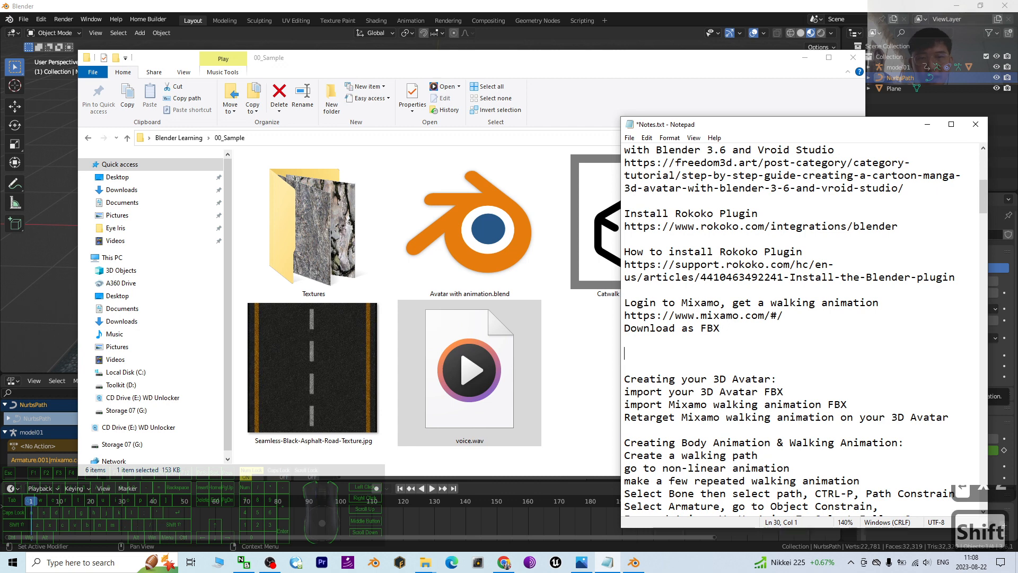
pyautogui.write('How to generate ')
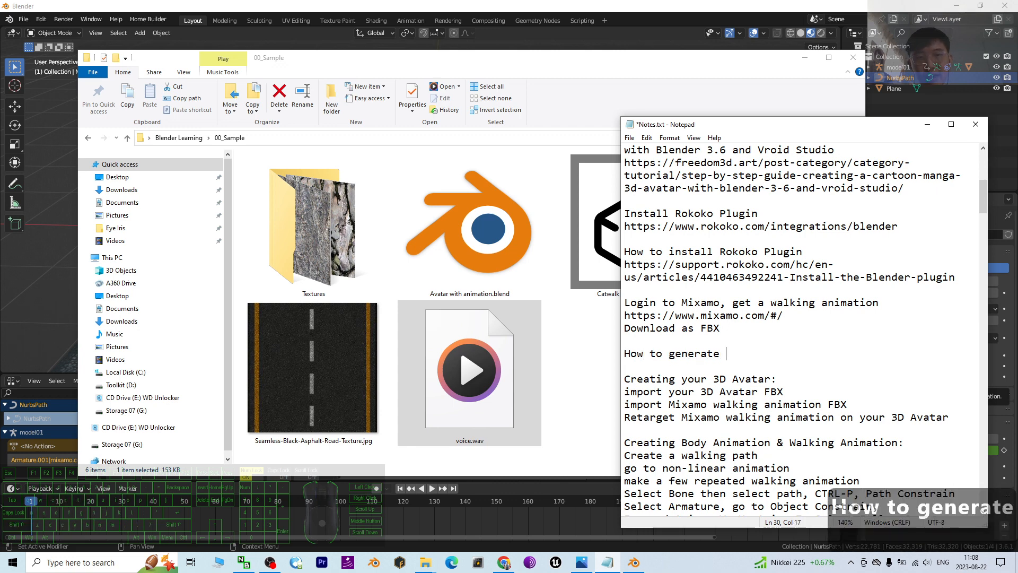
pyautogui.write('Text to spe')
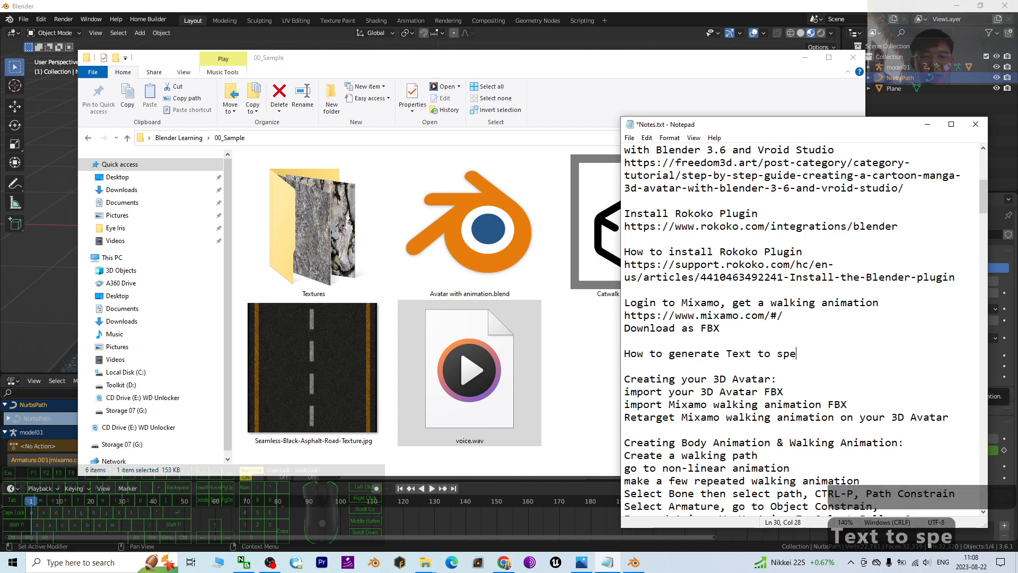
pyautogui.write('ech audio:')
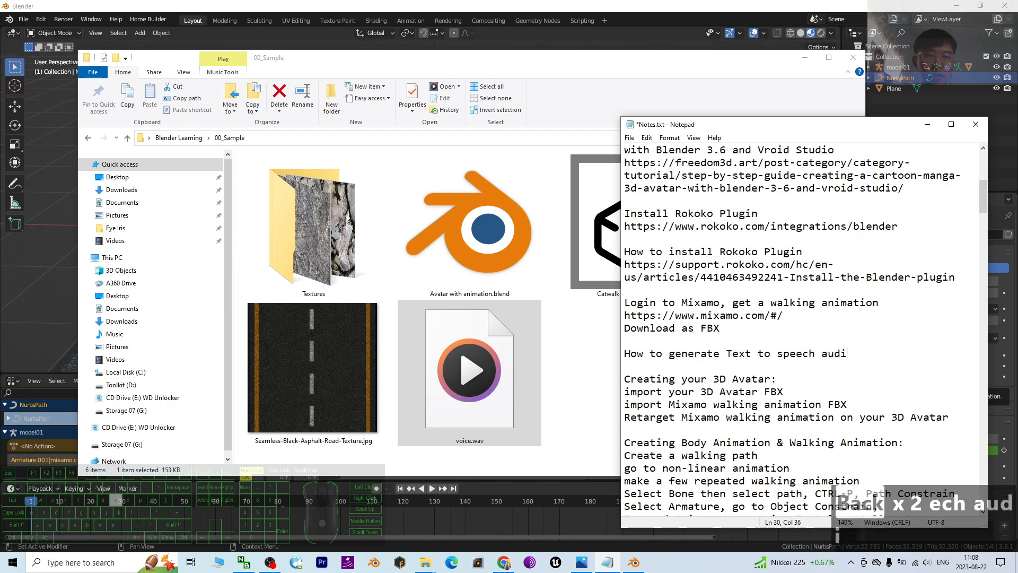
pyautogui.press('Return')
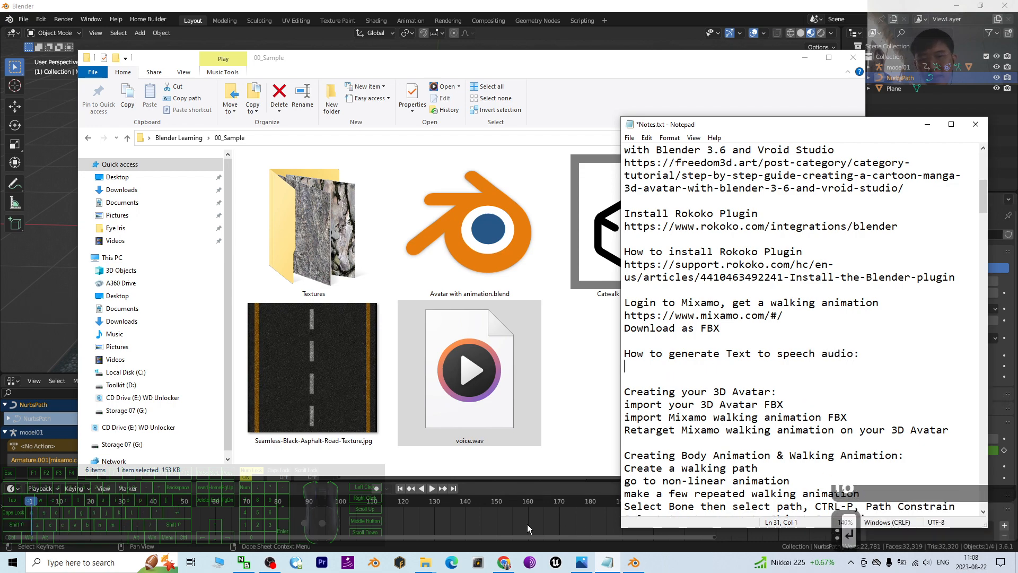
# Step: Switch to Chrome and open freedom3d.art in a new tab
pyautogui.click(504, 562)
pyautogui.click(396, 10)
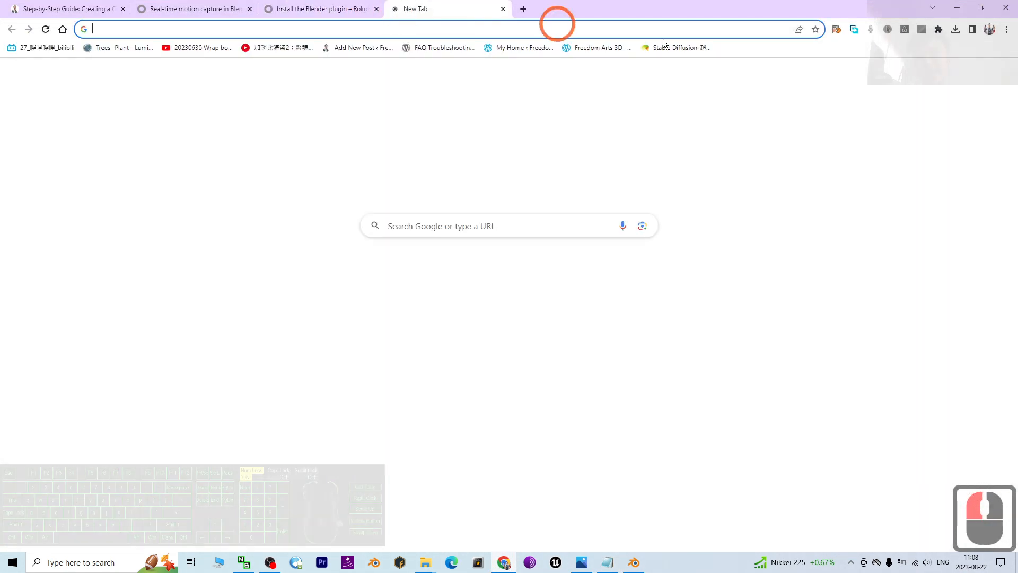
pyautogui.click(75, 5)
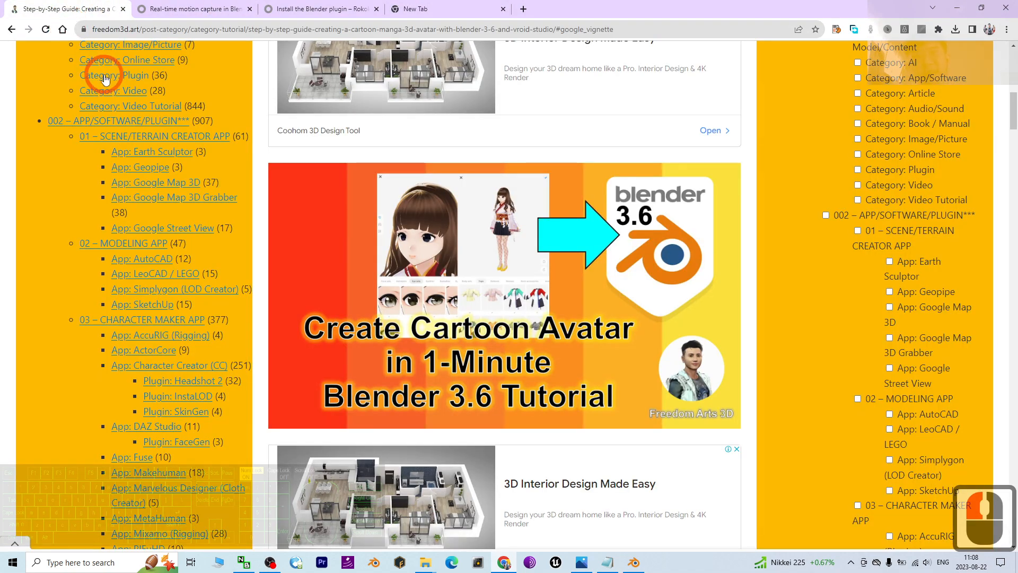
pyautogui.scroll(11, 500, 163)
pyautogui.scroll(-4, 249, 154)
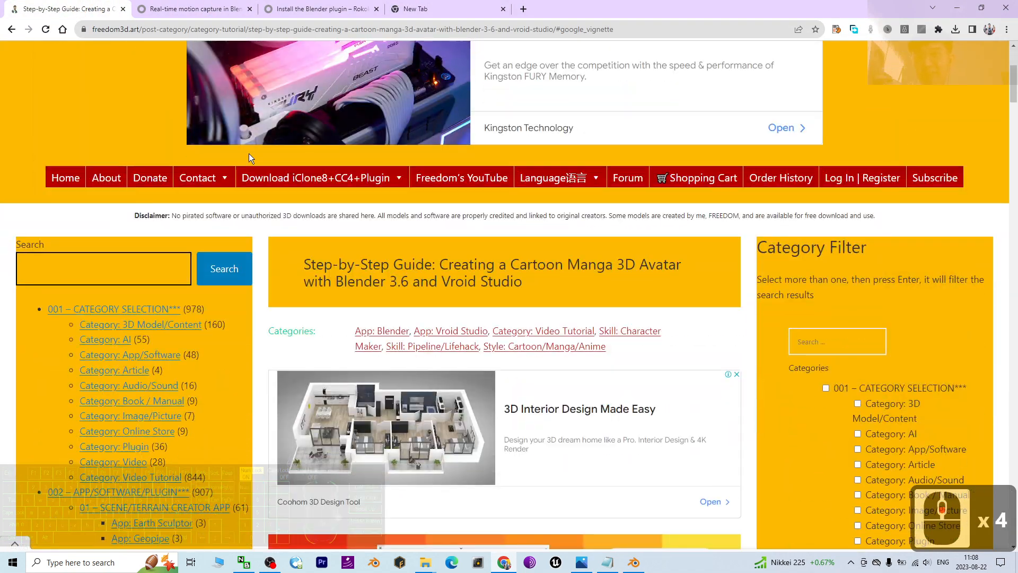
pyautogui.click(524, 9)
pyautogui.write('free')
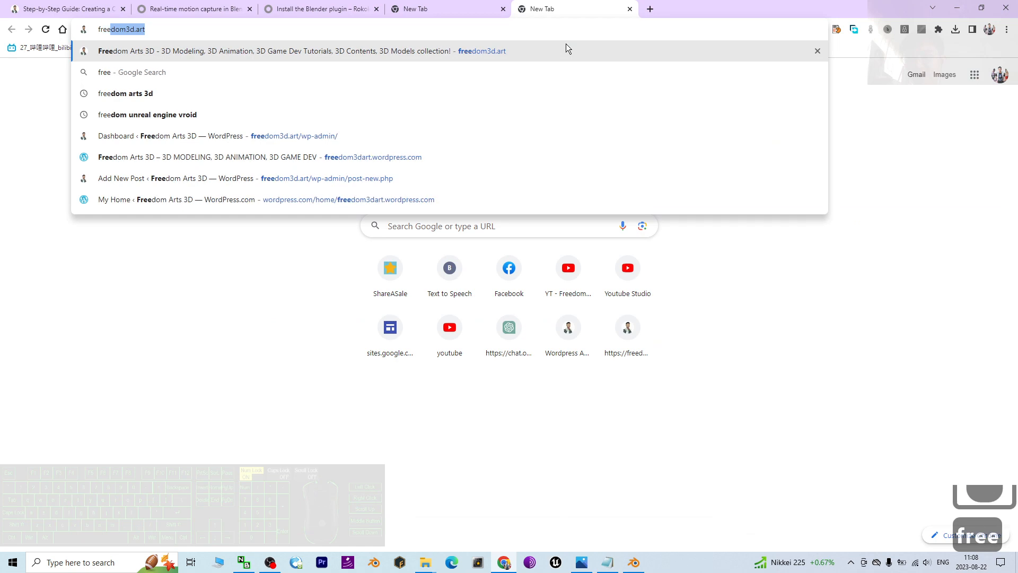
pyautogui.write('dom3d.art')
pyautogui.press('Return')
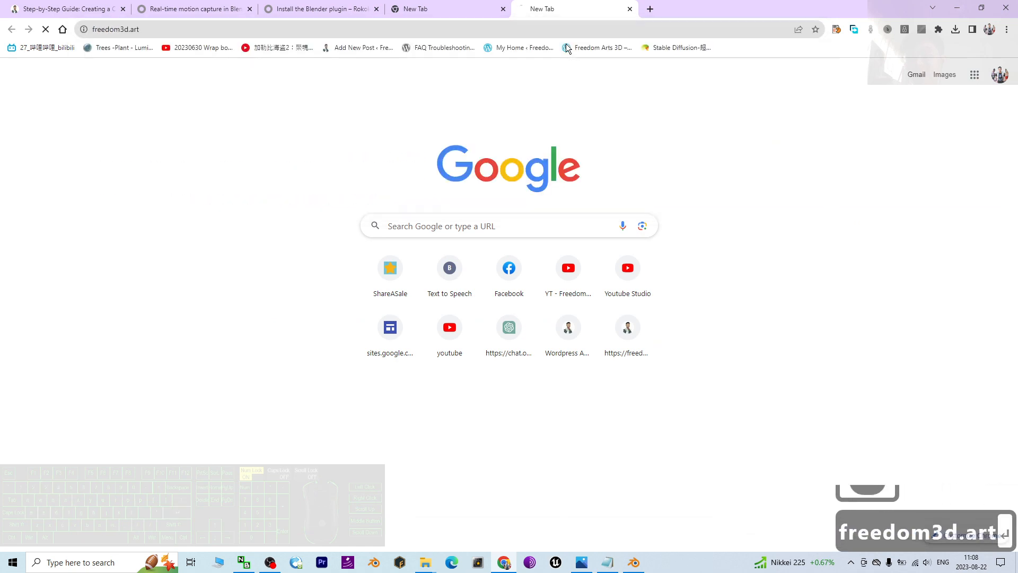
pyautogui.click(75, 4)
pyautogui.click(570, 1)
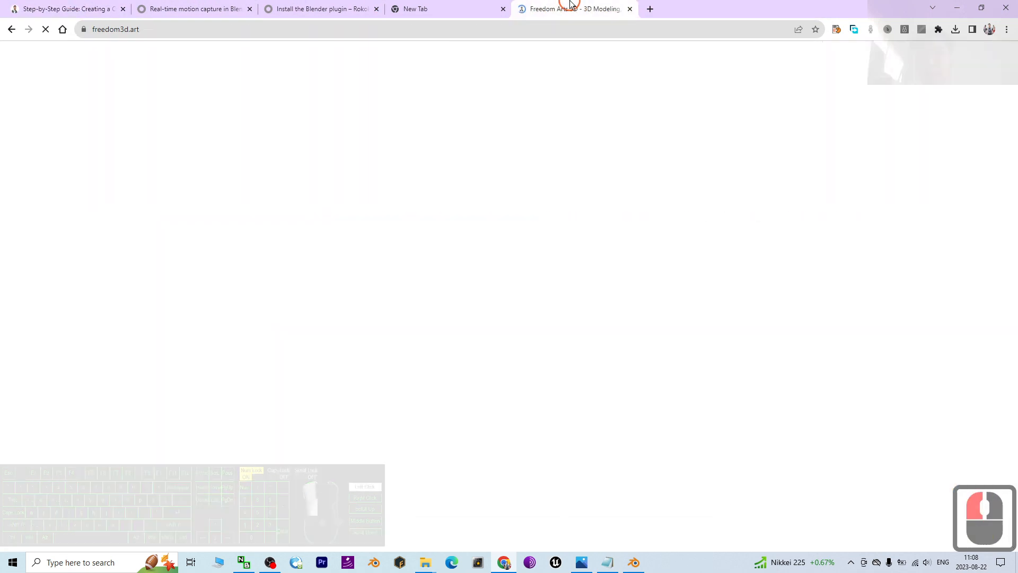
# Step: Search the site for "text to speech" and open the post Activate 100+ Text to Speech Voice for Balabolka
pyautogui.scroll(-3, 108, 323)
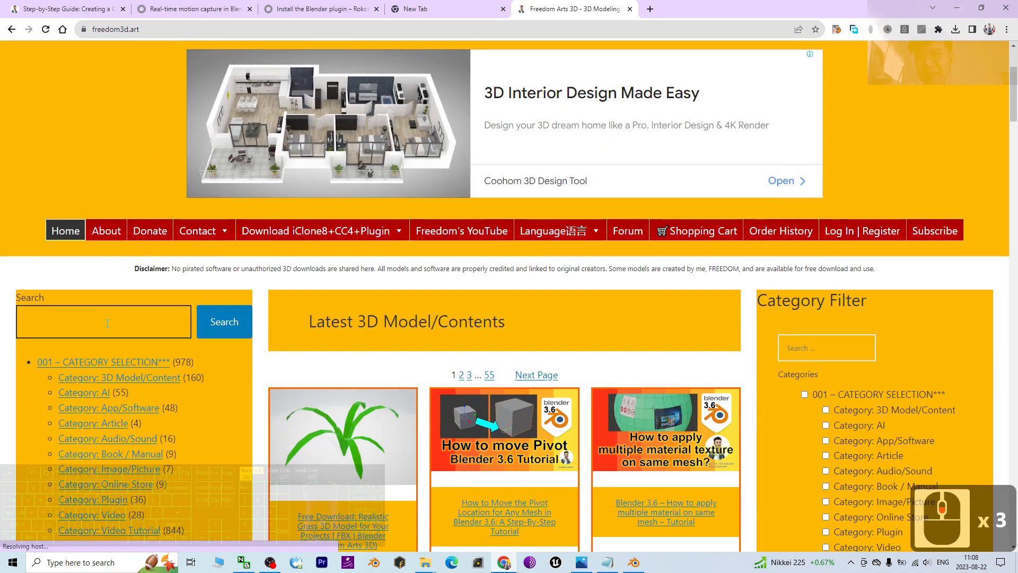
pyautogui.click(87, 325)
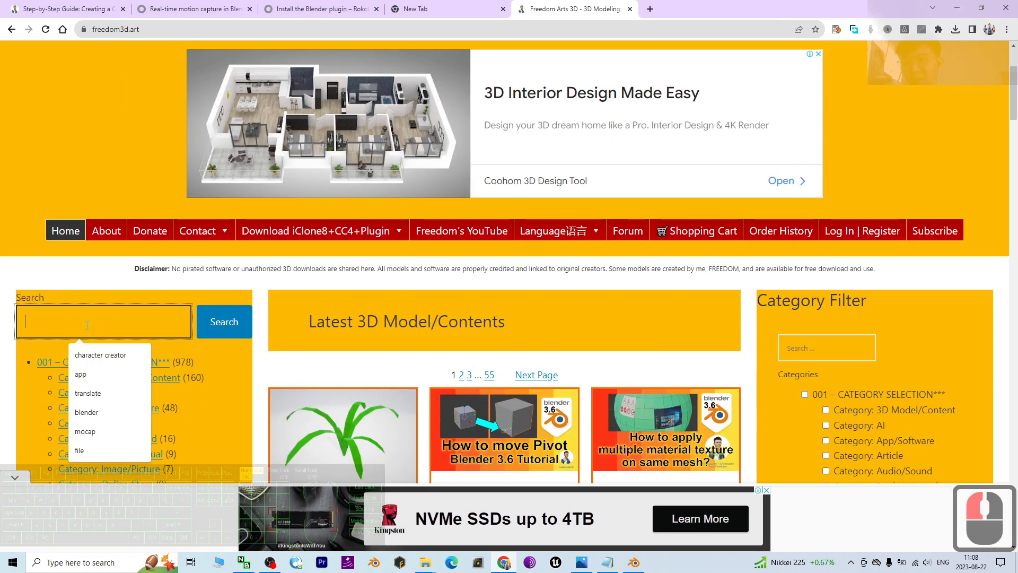
pyautogui.write('text to spe')
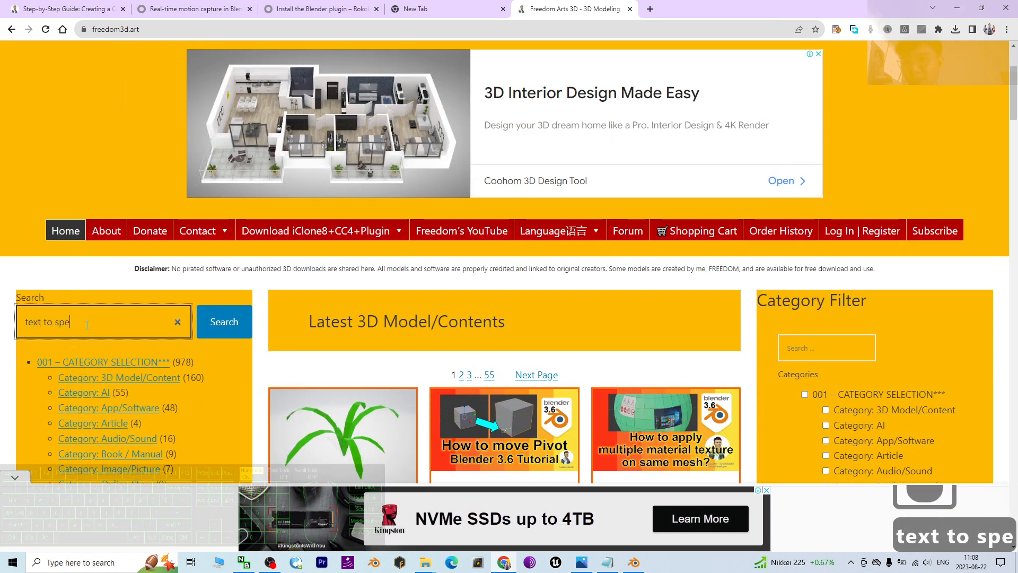
pyautogui.write('ech')
pyautogui.press('Return')
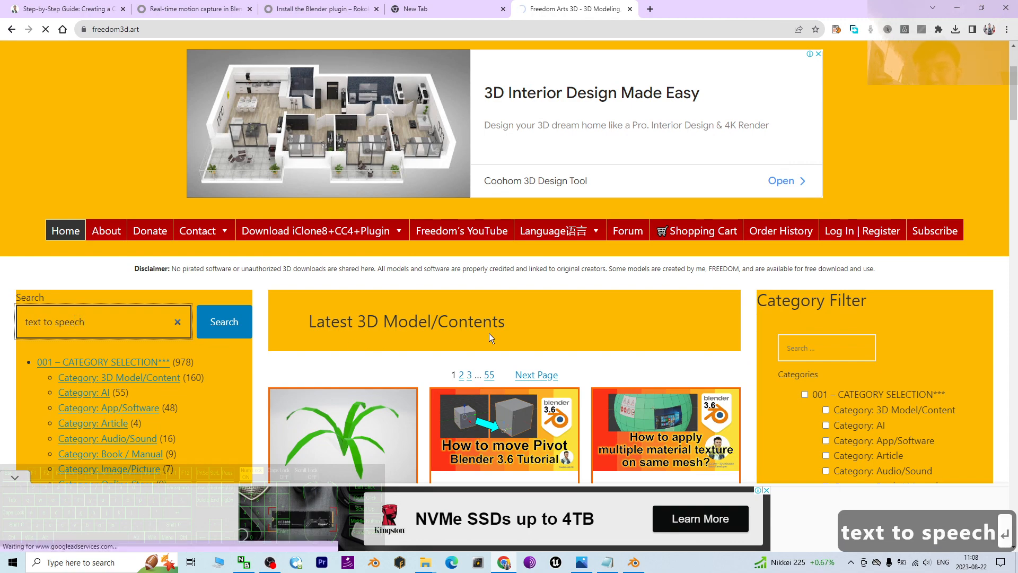
pyautogui.scroll(-7, 477, 319)
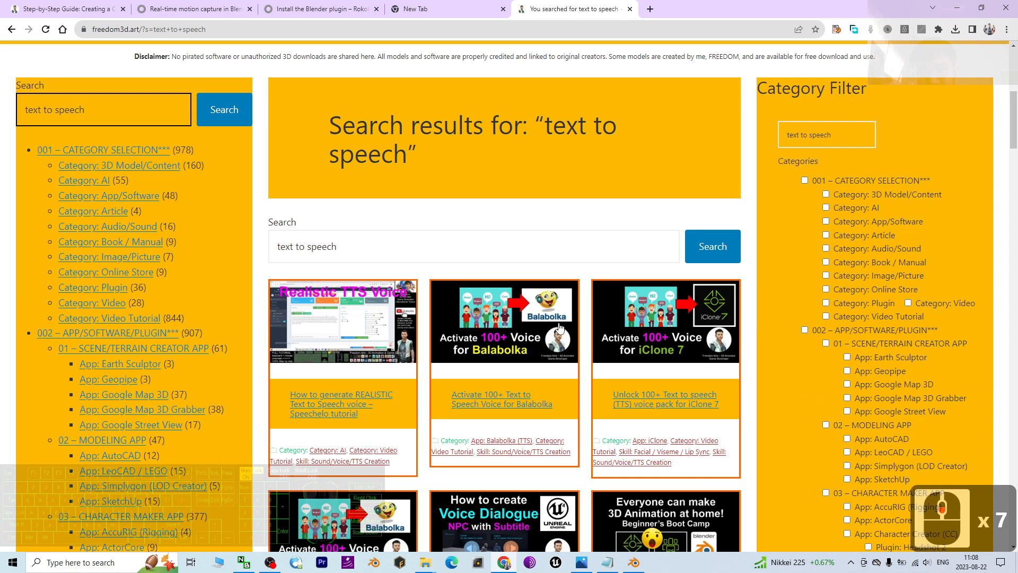
pyautogui.click(507, 323)
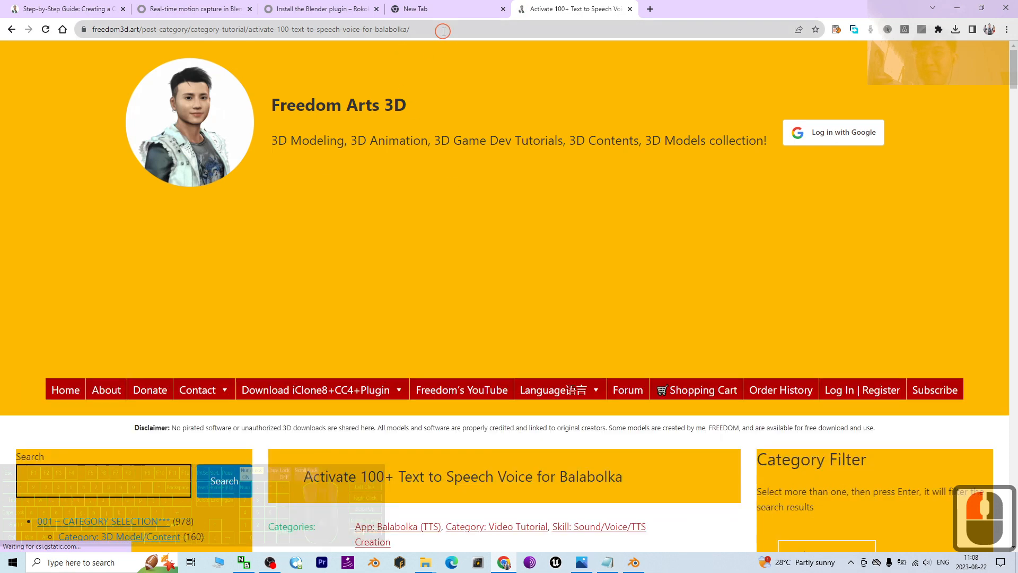
# Step: Copy the Balabolka post's web address into Notes.txt in Notepad under the text to speech heading and save the file
pyautogui.click(443, 32)
pyautogui.hotkey('ctrl', 'c')
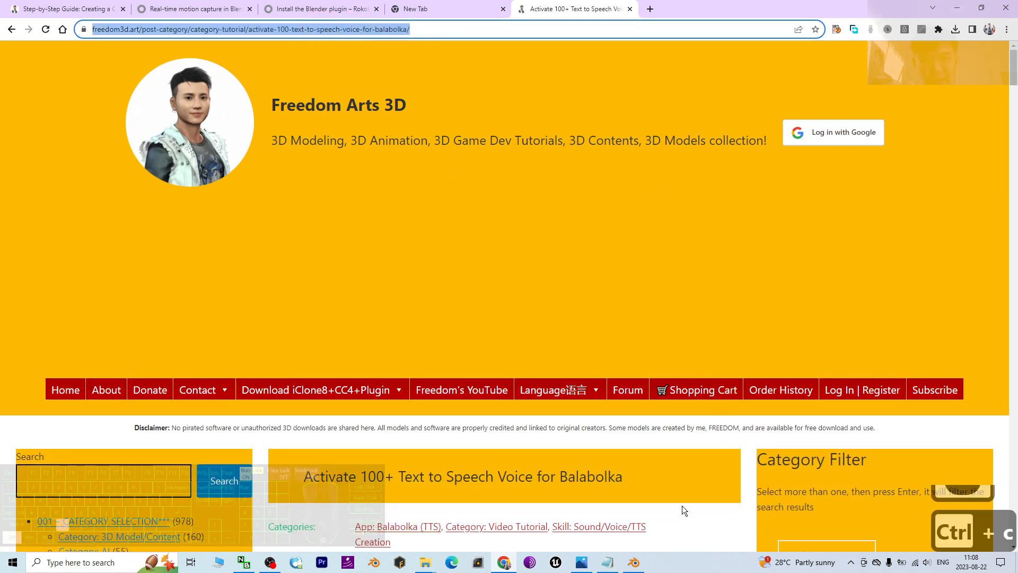
pyautogui.click(610, 563)
pyautogui.hotkey('ctrl', 'v')
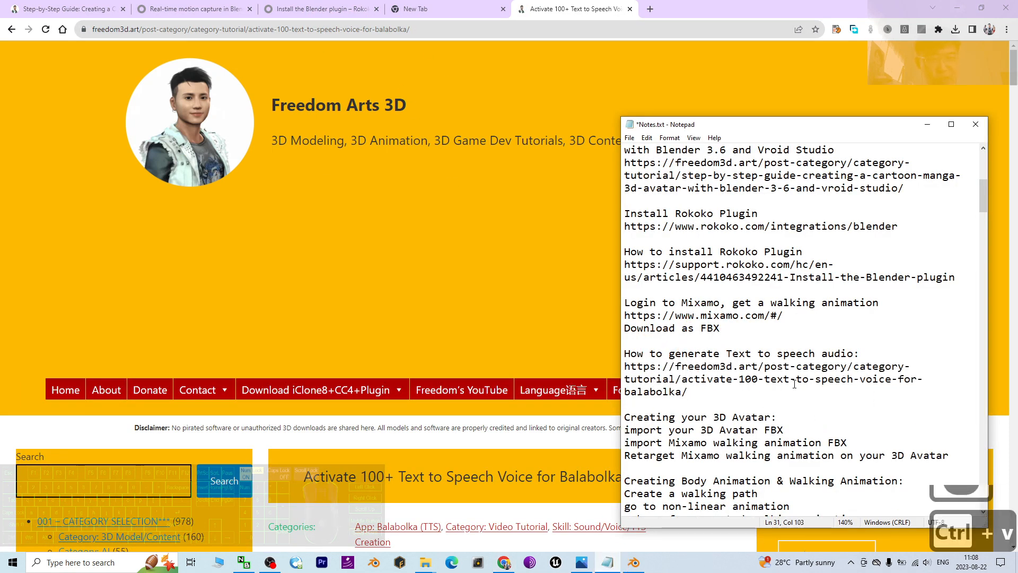
pyautogui.click(689, 404)
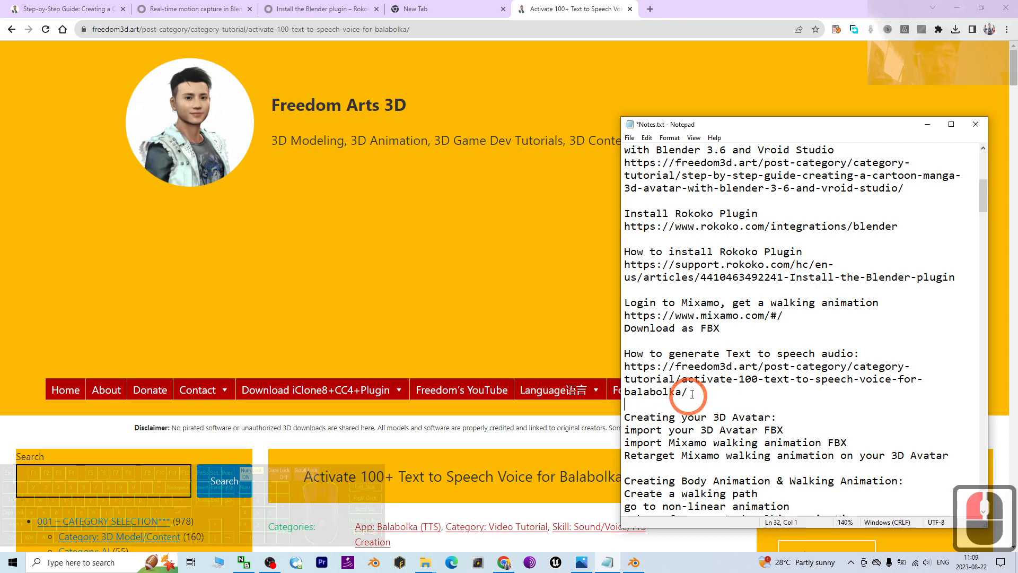
pyautogui.scroll(3, 705, 376)
pyautogui.scroll(-2, 732, 379)
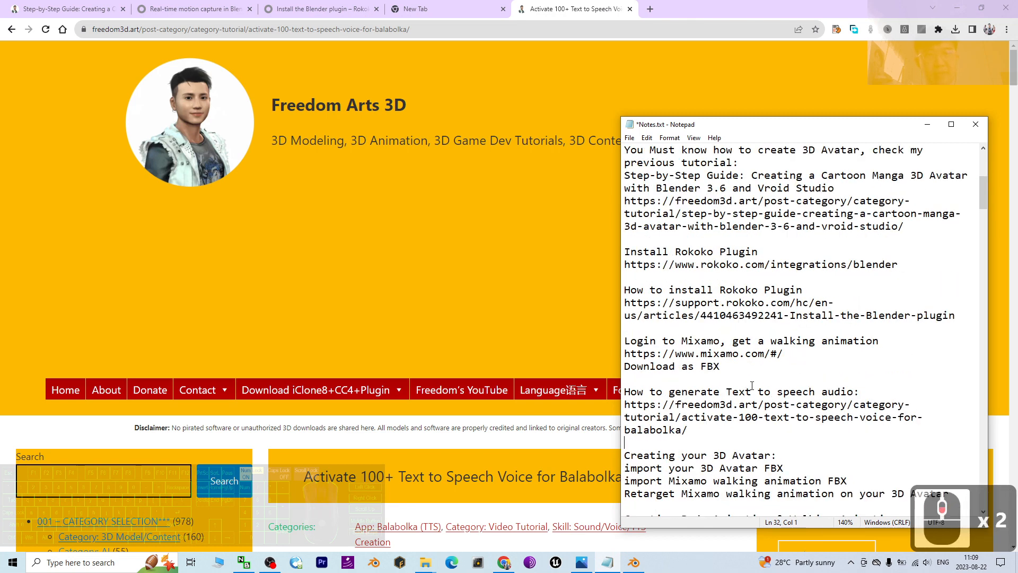
pyautogui.click(688, 428)
pyautogui.hotkey('ctrl', 's')
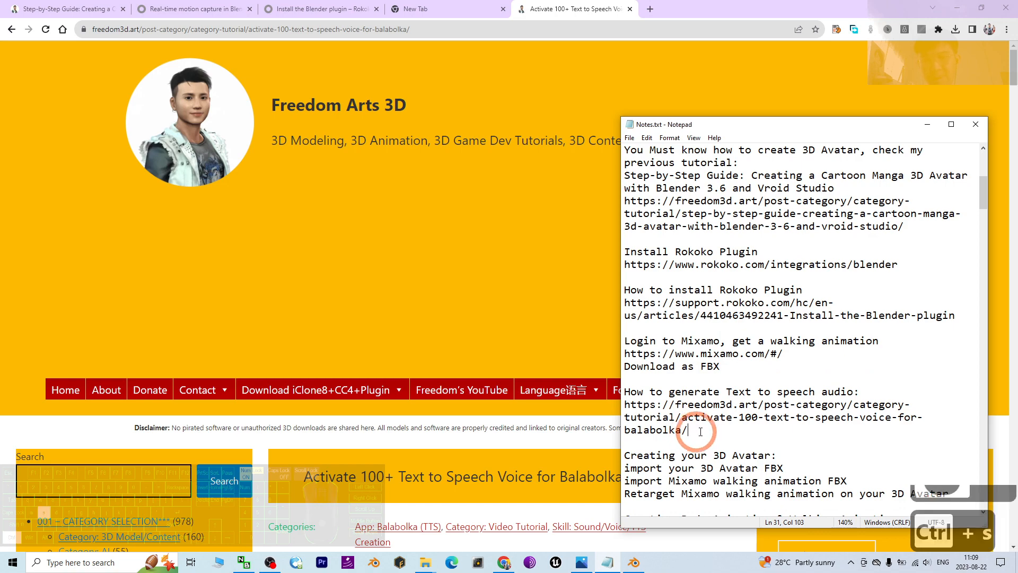
# Step: Return to Chrome to look over the Balabolka post's cover image and video, then minimize the browser
pyautogui.click(607, 243)
pyautogui.scroll(-9, 604, 255)
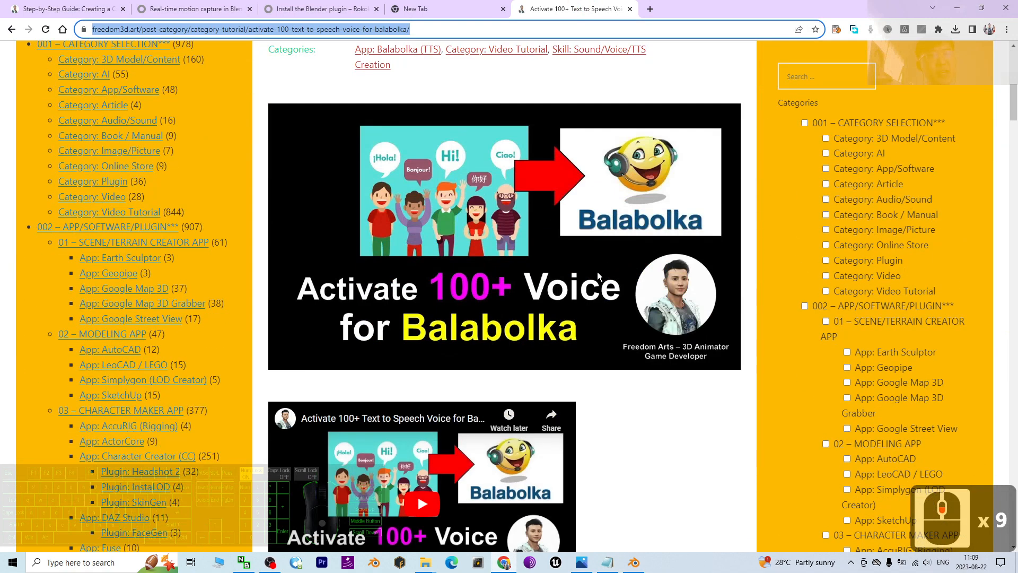
pyautogui.scroll(1, 469, 317)
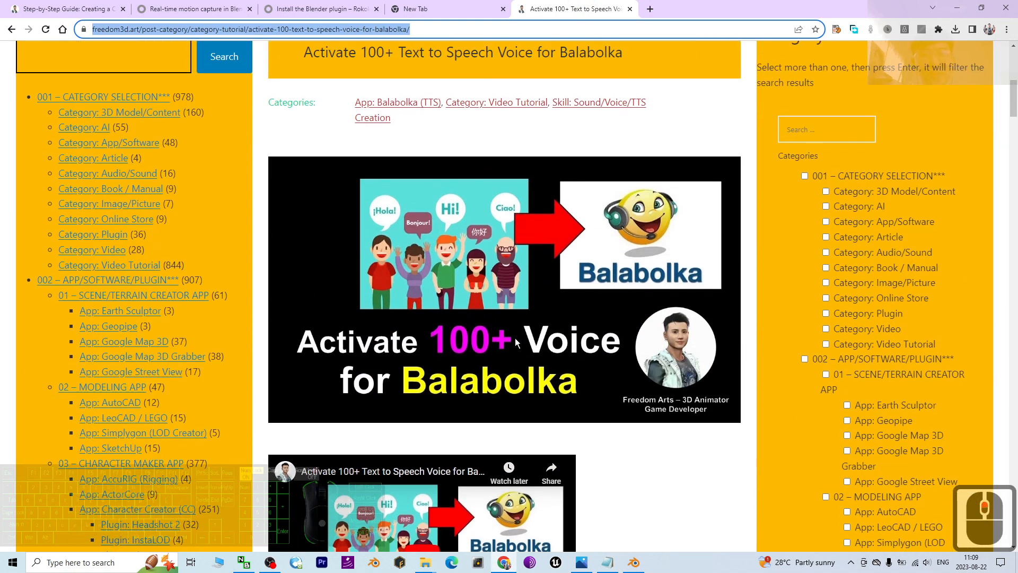
pyautogui.click(957, 8)
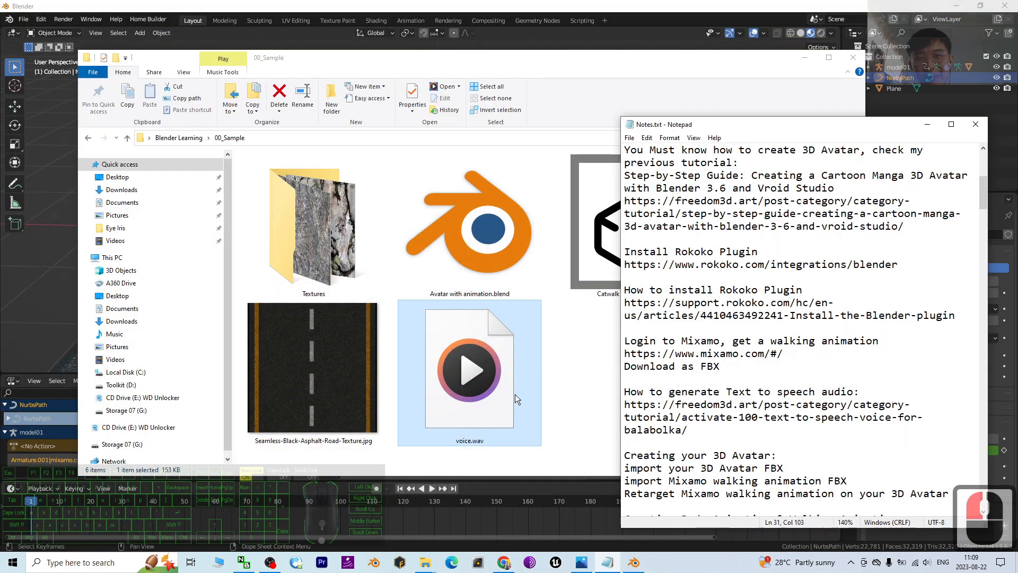
# Step: Play voice.wav from the 00_Sample folder in File Explorer, close the player and return to Blender
pyautogui.doubleClick(470, 392)
pyautogui.click(465, 378)
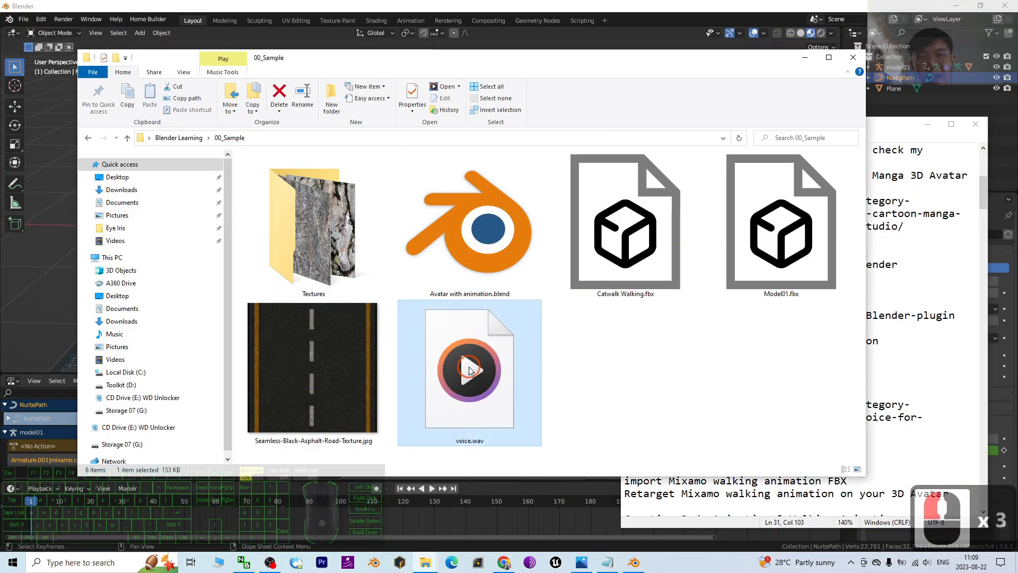
pyautogui.click(468, 367)
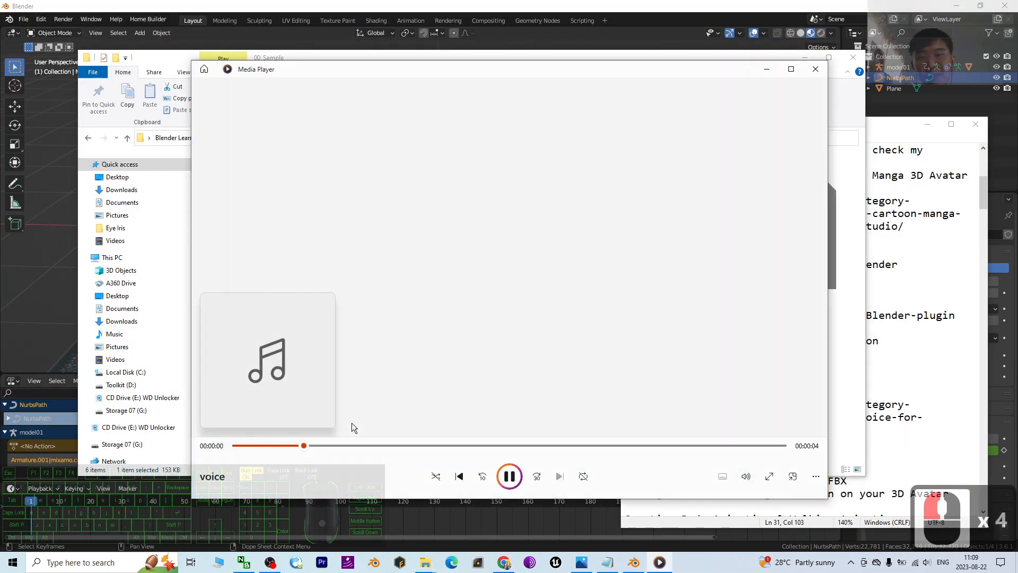
pyautogui.click(815, 69)
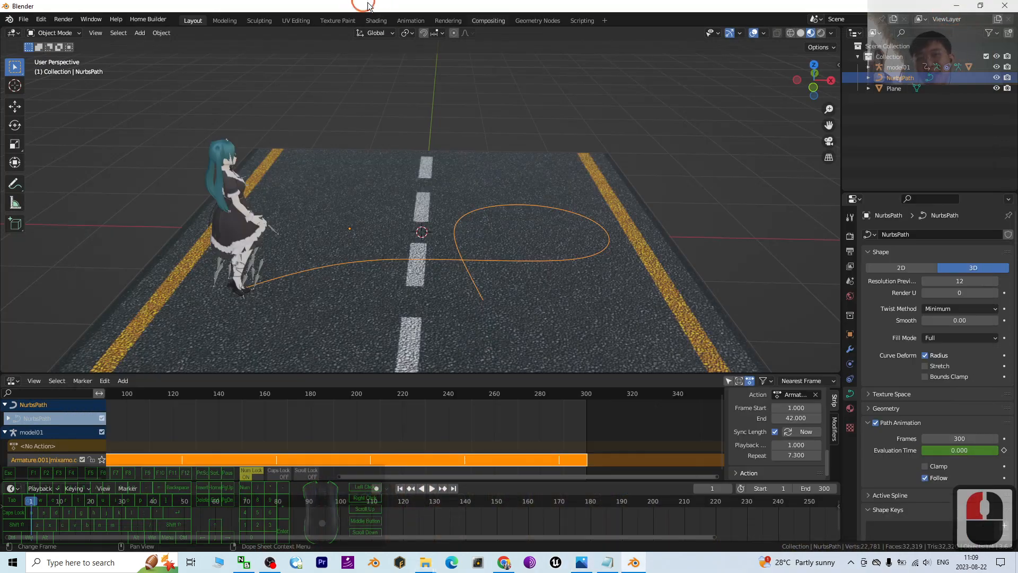
# Step: Examine the character's face and body at the start of the walking path from several angles
pyautogui.doubleClick(342, 178)
pyautogui.moveTo(460, 256)
pyautogui.mouseDown(button='middle')
pyautogui.moveTo(429, 257)
pyautogui.moveTo(459, 256)
pyautogui.mouseUp(button='middle')
pyautogui.scroll(2, 283, 205)
pyautogui.moveTo(370, 200); pyautogui.dragTo(438, 309, button='middle')
pyautogui.scroll(2, 404, 254)
pyautogui.keyDown('shift'); pyautogui.moveTo(342, 161); pyautogui.dragTo(283, 173, button='middle'); pyautogui.keyUp('shift')
pyautogui.scroll(1, 106, 109)
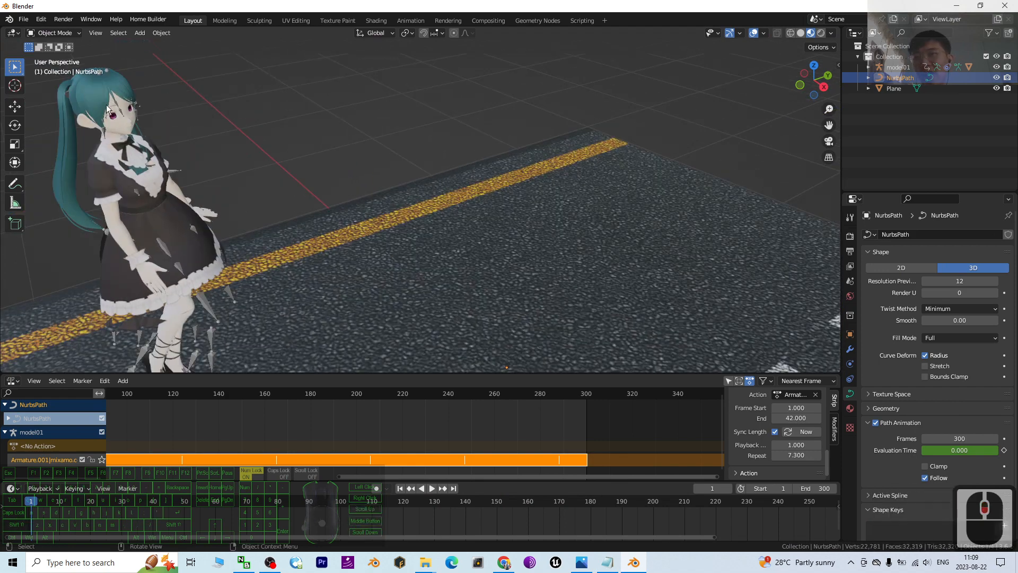
pyautogui.scroll(-3, 440, 291)
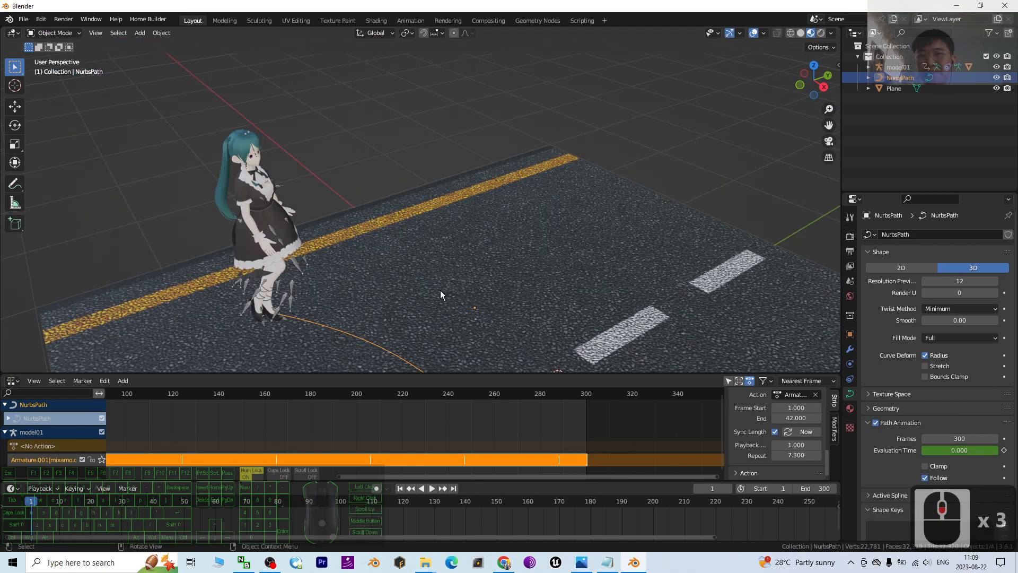
pyautogui.moveTo(440, 291); pyautogui.dragTo(486, 236, button='middle')
# Step: Add a camera to the road scene
pyautogui.click(140, 33)
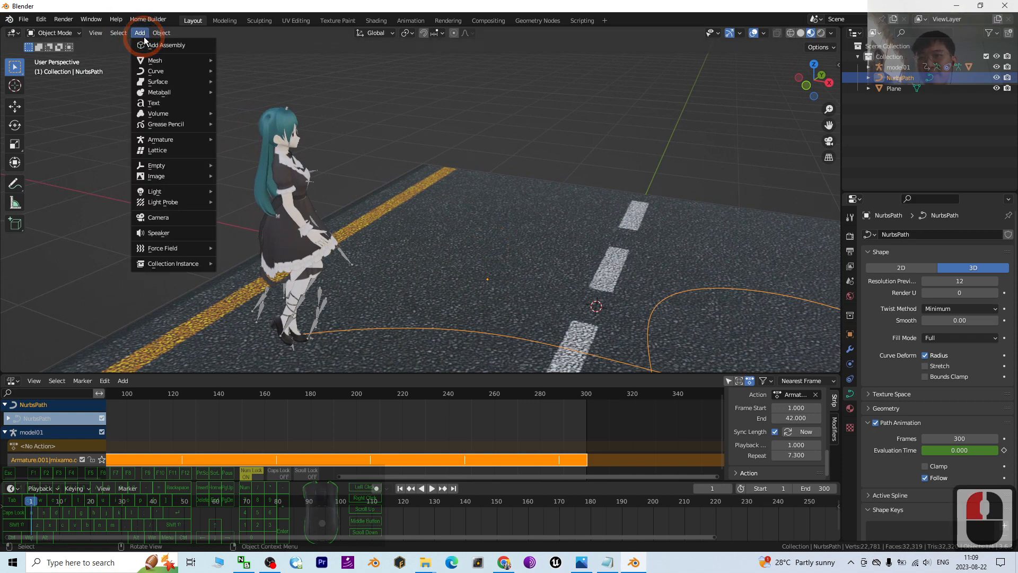
pyautogui.click(159, 217)
pyautogui.scroll(-2, 552, 261)
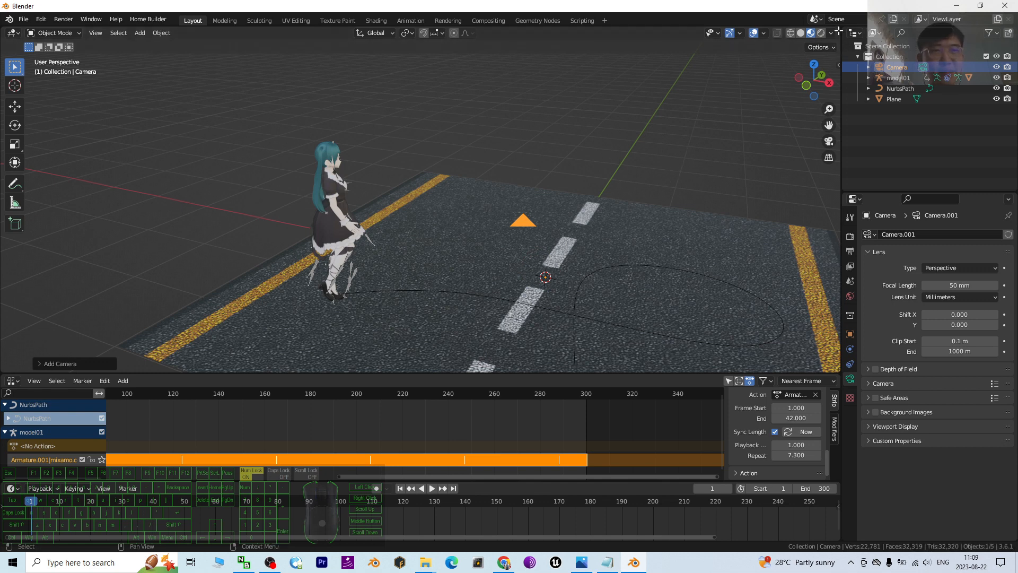
# Step: Split the 3D viewport into two side-by-side views and show the camera's view in the second one
pyautogui.moveTo(840, 34); pyautogui.dragTo(465, 54)
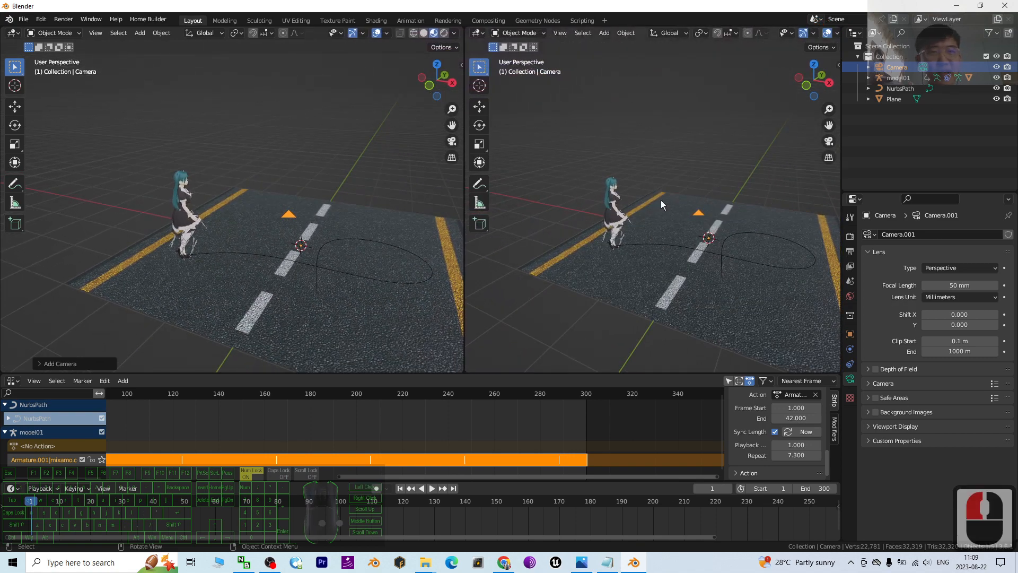
pyautogui.scroll(-1, 661, 205)
pyautogui.scroll(1, 662, 208)
pyautogui.click(829, 141)
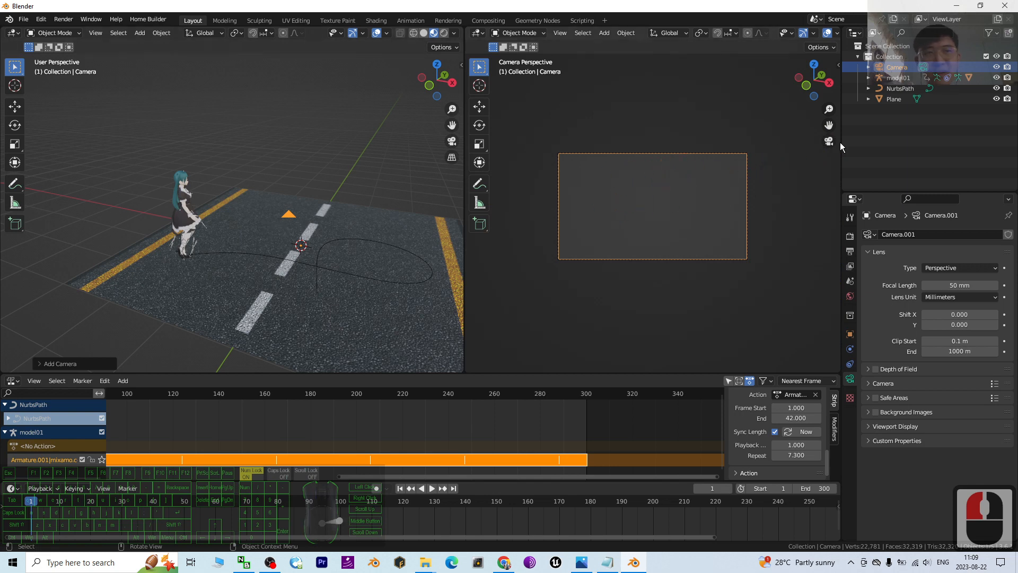
# Step: Raise the camera above the road surface along the global Z axis
pyautogui.click(897, 68)
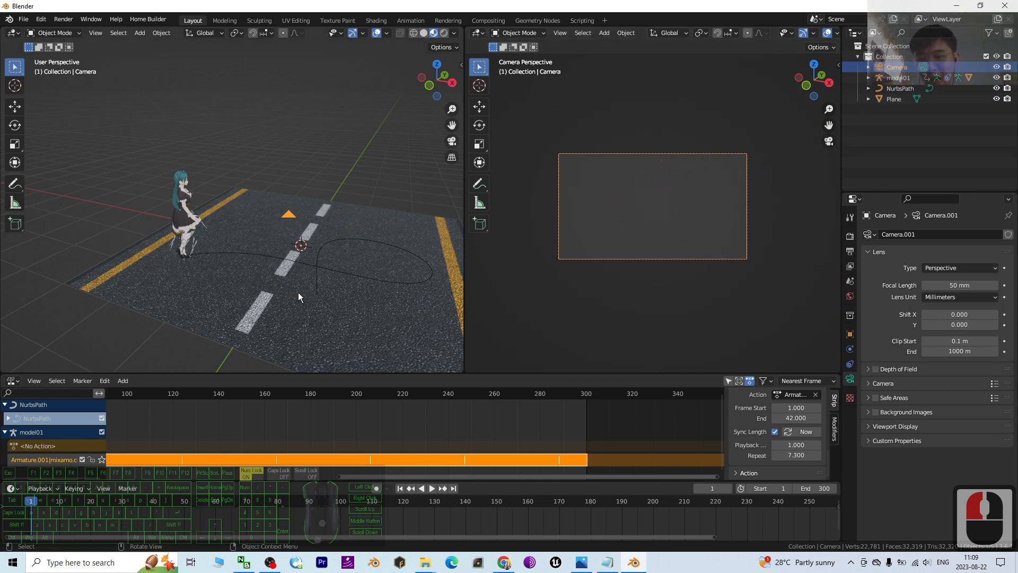
pyautogui.press('g')
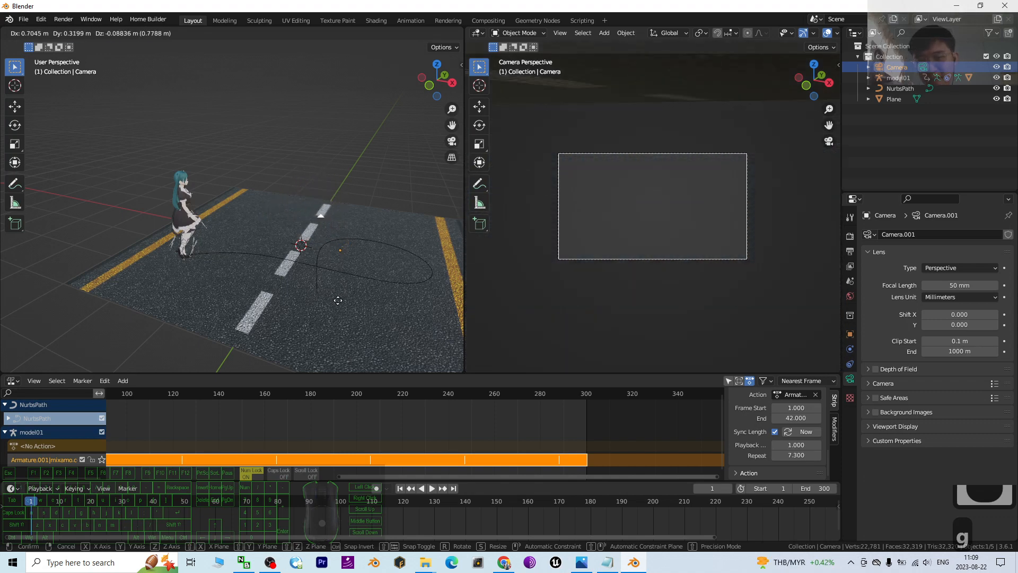
pyautogui.press('z')
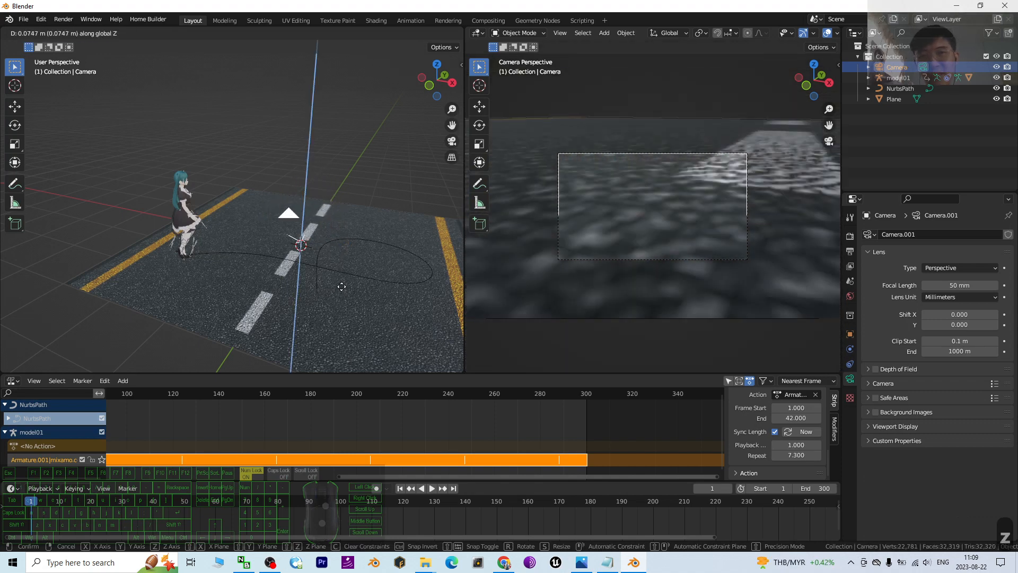
pyautogui.click(355, 248)
# Step: Rotate the camera toward the character and raise it until her upper body is in frame
pyautogui.click(15, 125)
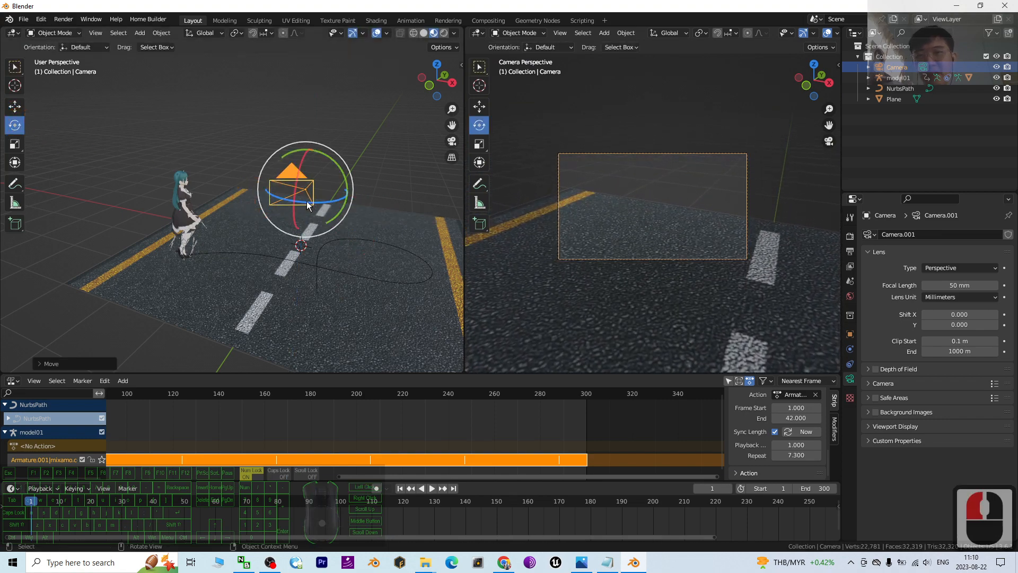
pyautogui.moveTo(310, 206); pyautogui.dragTo(388, 219)
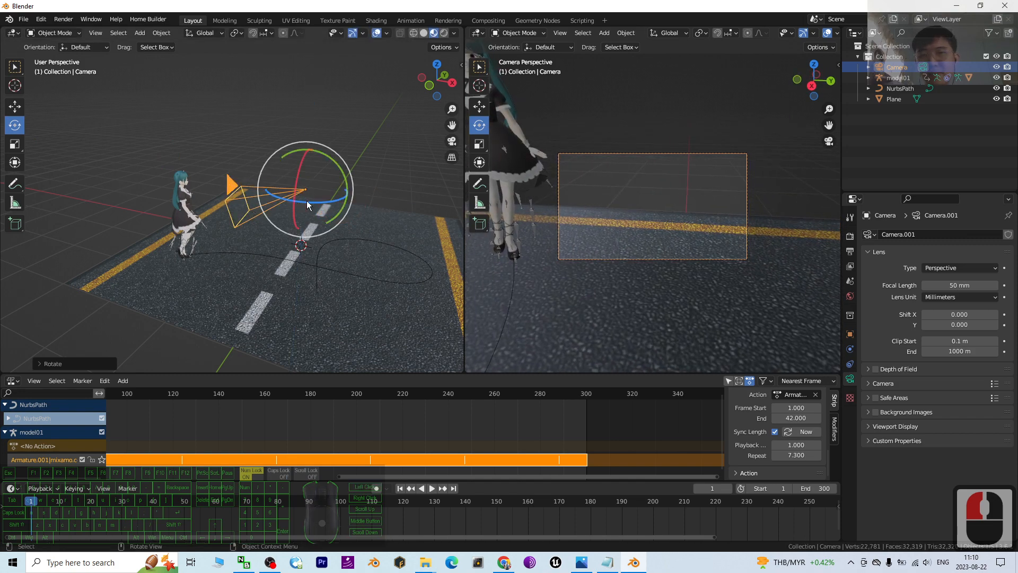
pyautogui.moveTo(308, 205); pyautogui.dragTo(298, 183)
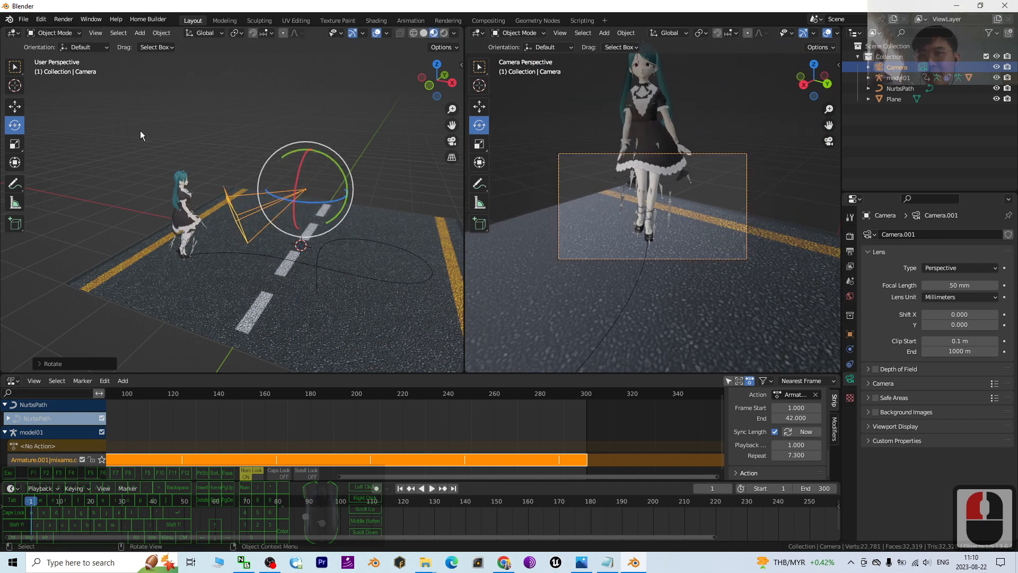
pyautogui.click(16, 107)
pyautogui.moveTo(316, 148)
pyautogui.mouseDown()
pyautogui.moveTo(320, 104)
pyautogui.moveTo(333, 154)
pyautogui.moveTo(326, 145)
pyautogui.mouseUp()
pyautogui.click(14, 125)
pyautogui.moveTo(326, 145); pyautogui.dragTo(329, 132, button='middle')
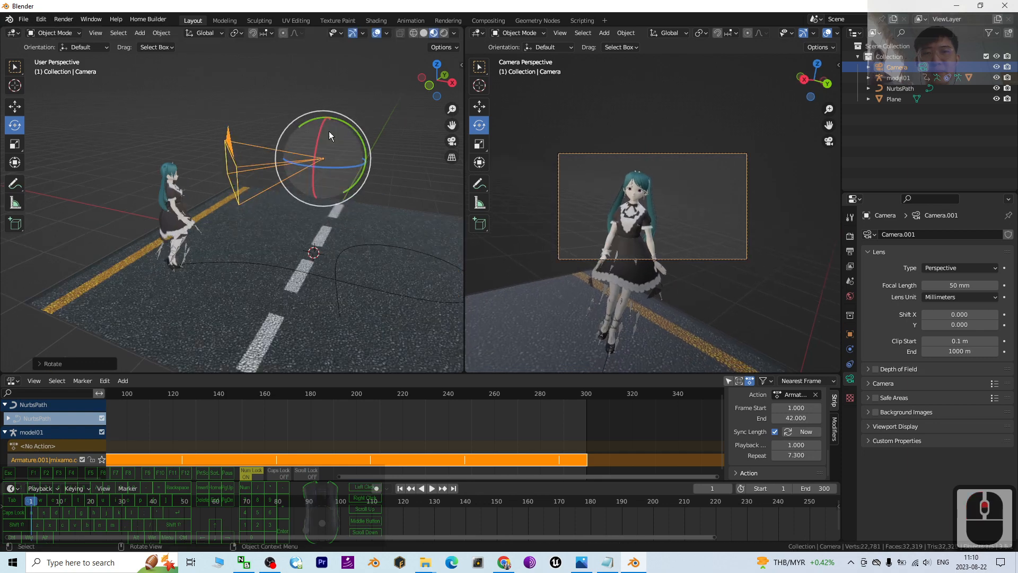
# Step: Rotate the camera away from the character so it looks across the far road edge
pyautogui.scroll(1, 327, 132)
pyautogui.moveTo(360, 156); pyautogui.dragTo(337, 160)
pyautogui.scroll(-1, 317, 206)
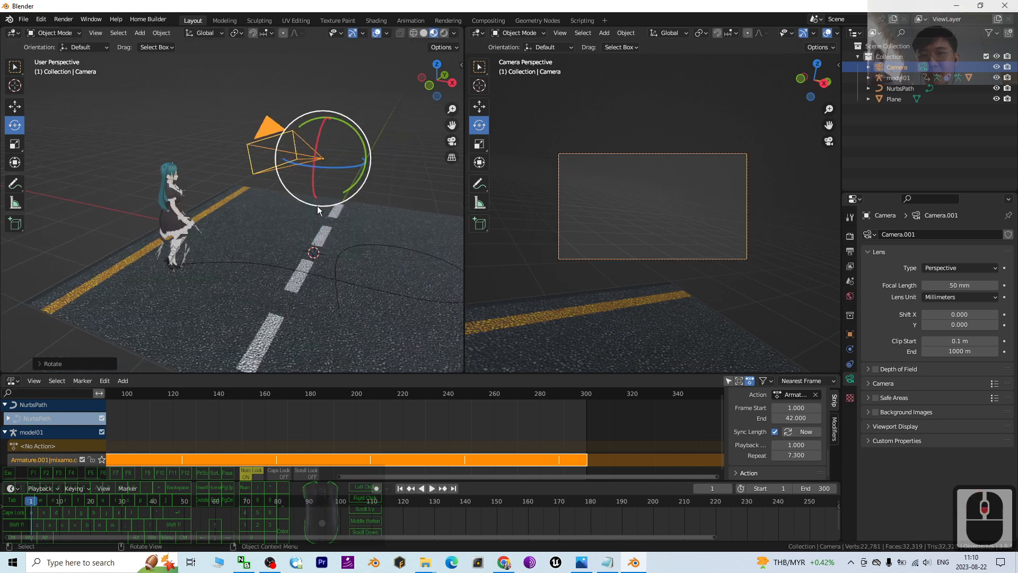
pyautogui.press('g')
pyautogui.press('Escape')
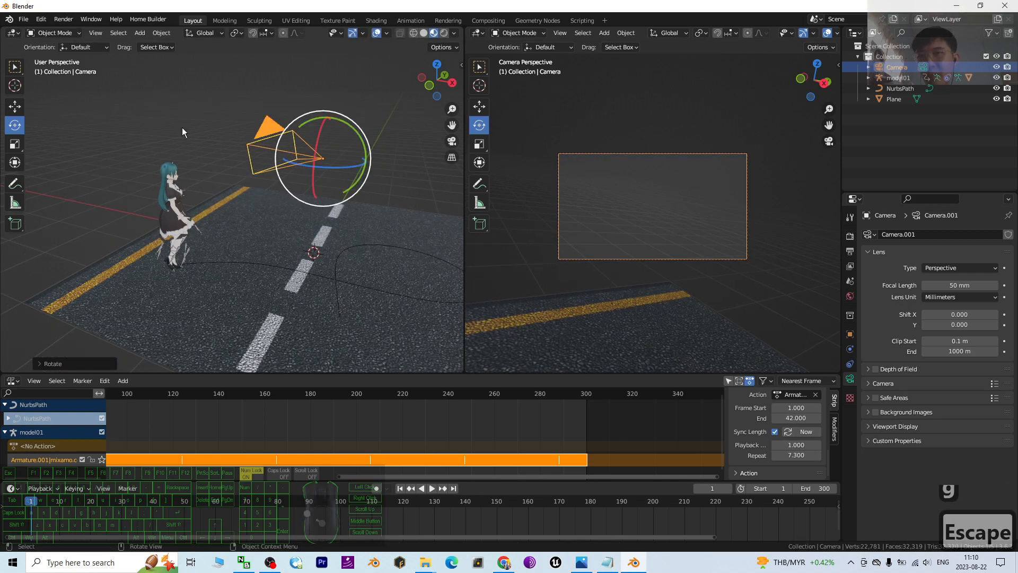
# Step: Move the camera along the Y axis beside the character and set its focal length to 64.64 mm
pyautogui.click(15, 106)
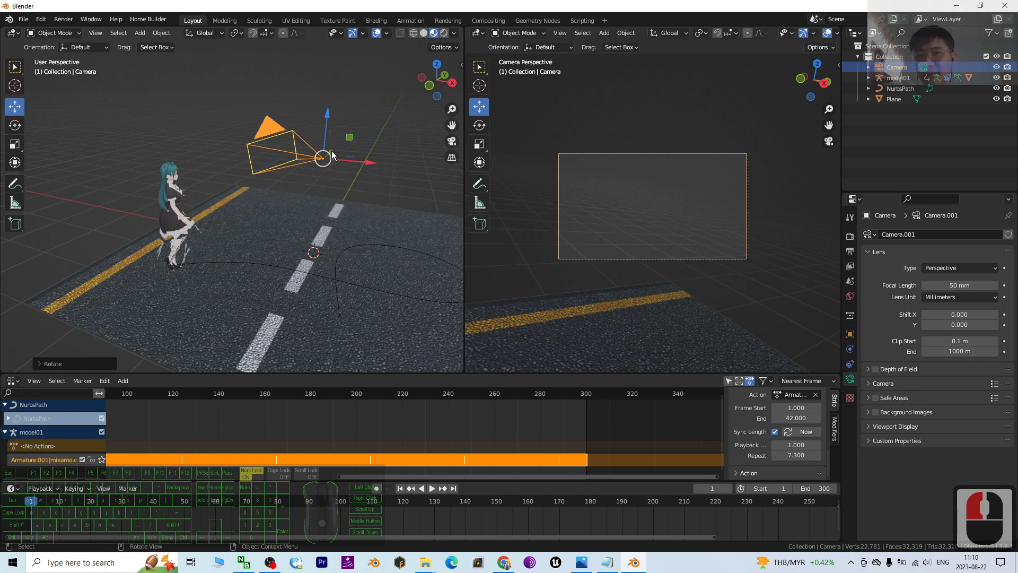
pyautogui.moveTo(364, 231); pyautogui.dragTo(339, 220, button='middle')
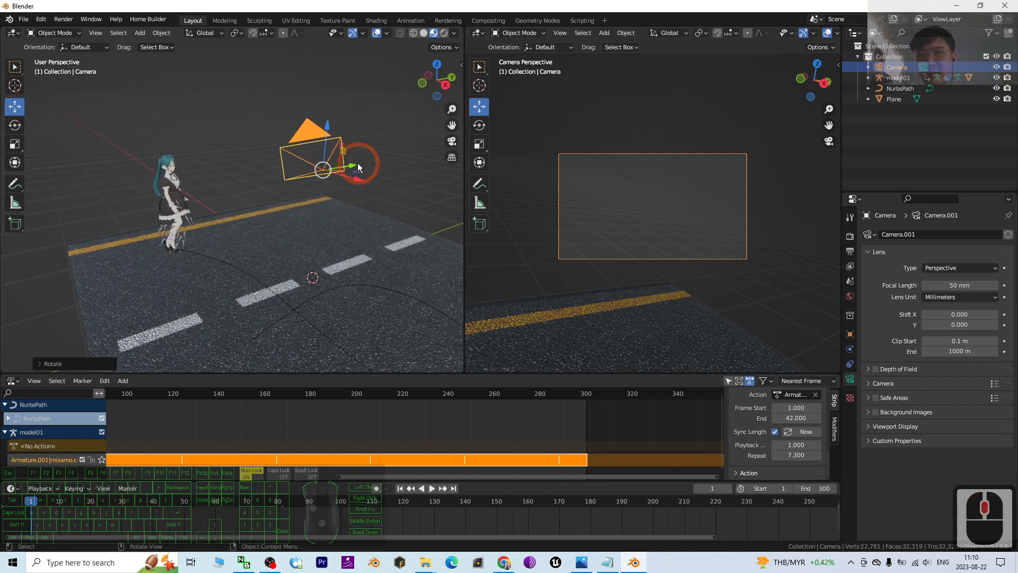
pyautogui.moveTo(359, 163); pyautogui.dragTo(142, 180)
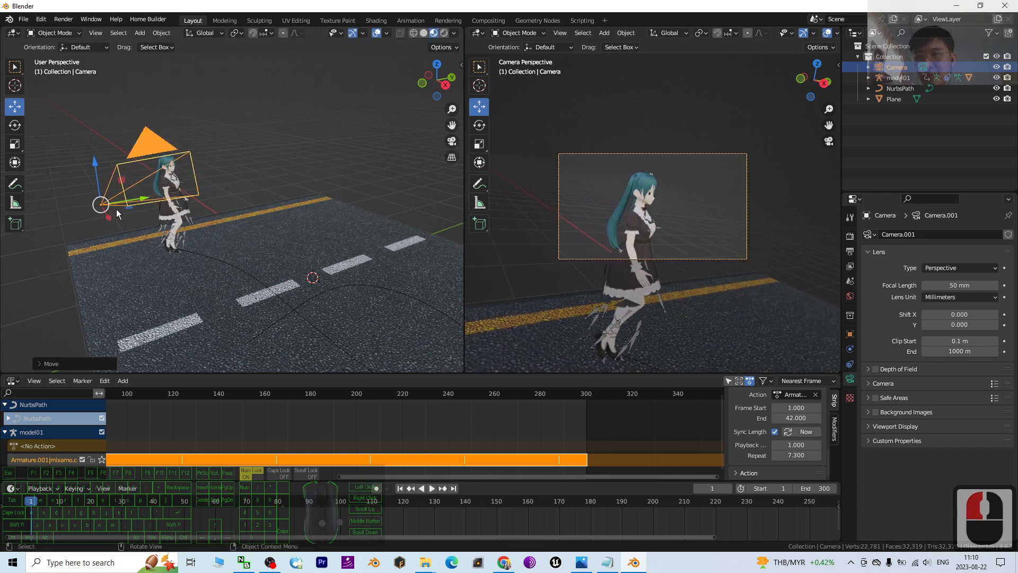
pyautogui.moveTo(127, 209); pyautogui.dragTo(175, 222)
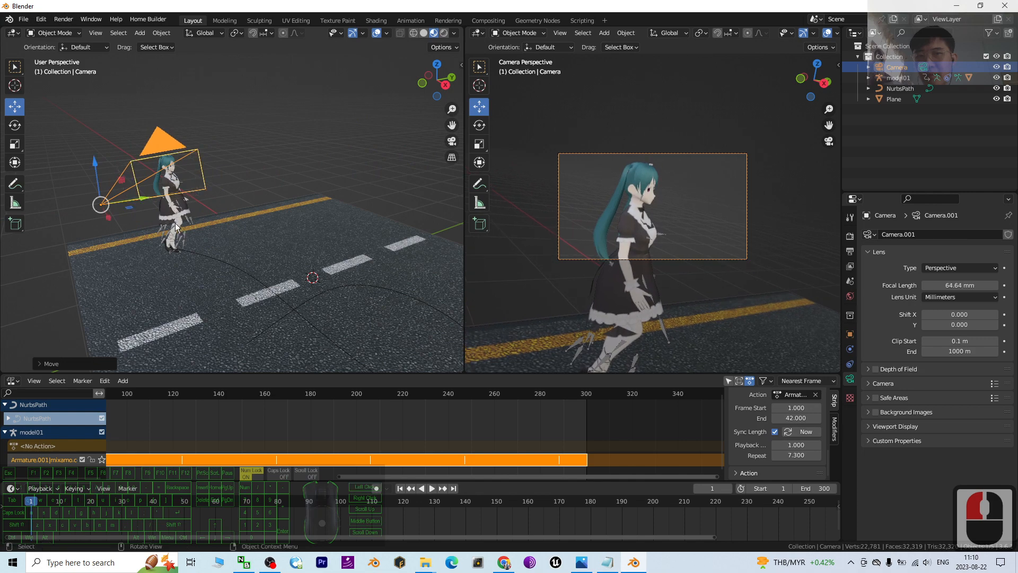
# Step: Move the camera onto the road in front of the character, try a free trackball rotation and undo it
pyautogui.moveTo(175, 223); pyautogui.dragTo(218, 234, button='middle')
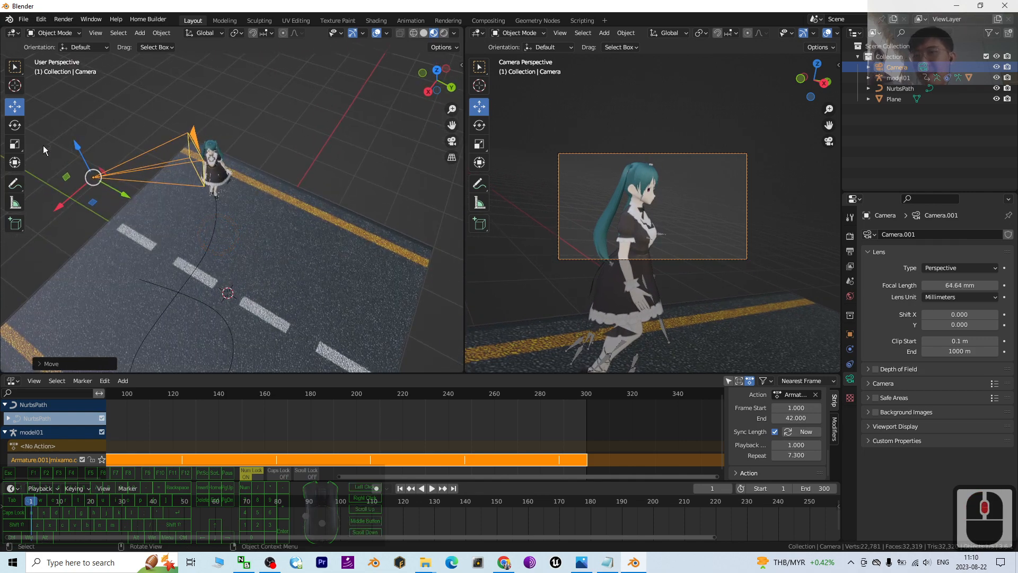
pyautogui.moveTo(93, 204); pyautogui.dragTo(215, 257)
pyautogui.click(15, 125)
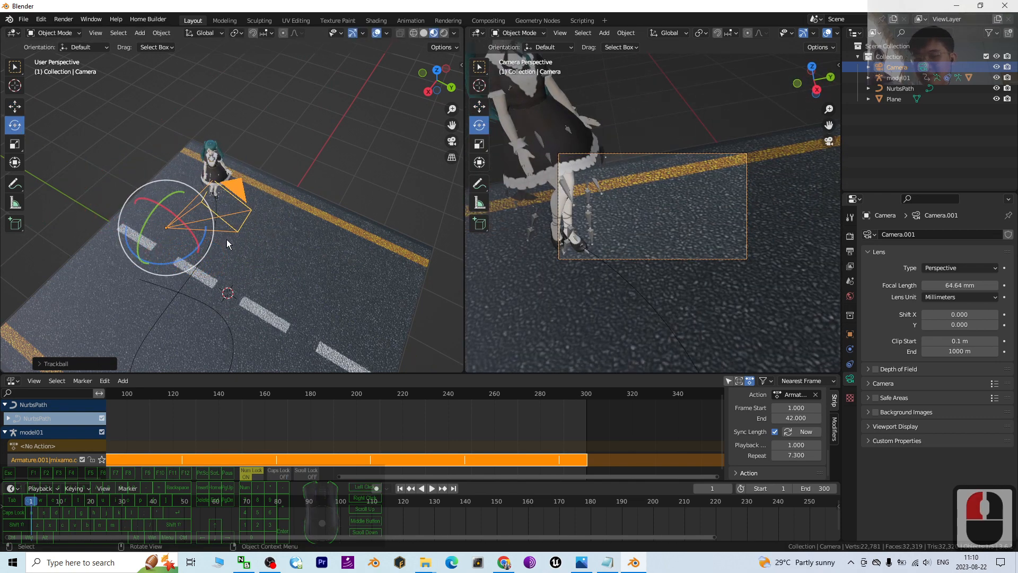
pyautogui.hotkey('ctrl', 'z')
# Step: Switch the transform orientation to Local and rotate the camera to face the character
pyautogui.click(210, 35)
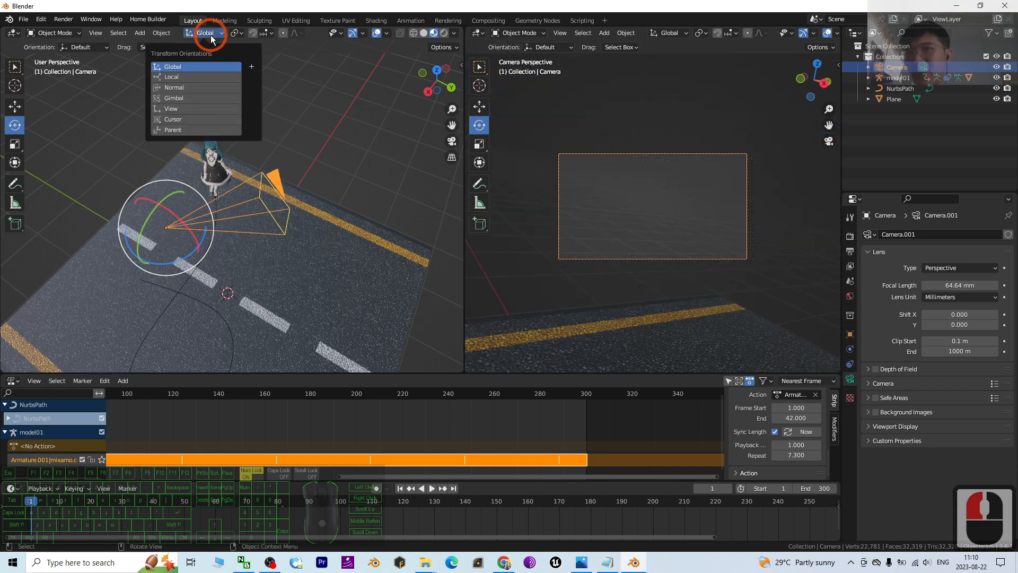
pyautogui.click(180, 77)
pyautogui.moveTo(142, 253); pyautogui.dragTo(171, 253)
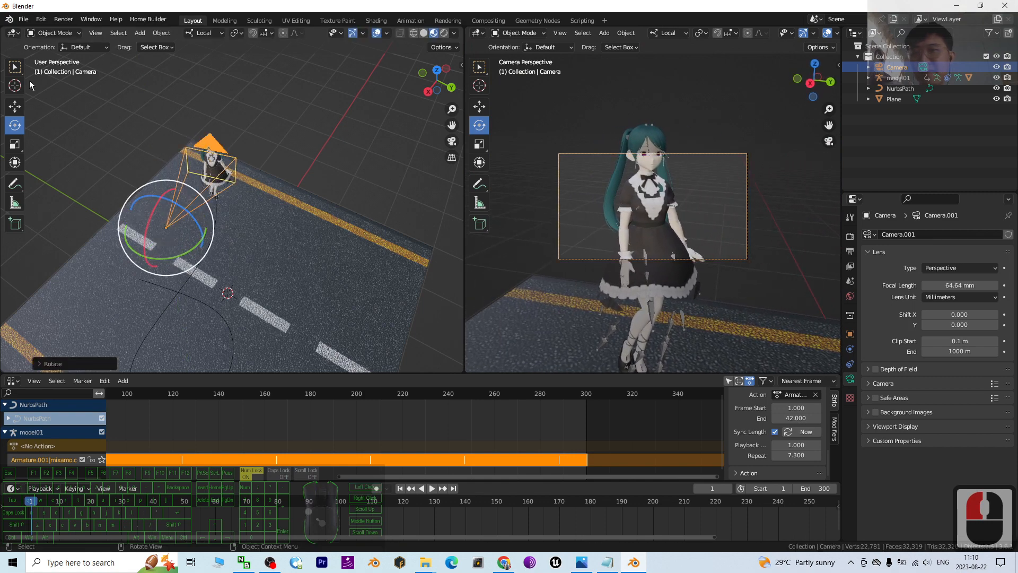
# Step: Raise the camera and move it closer along its local axes to frame the character's head and shoulders, then deselect it
pyautogui.click(15, 107)
pyautogui.moveTo(163, 186)
pyautogui.mouseDown()
pyautogui.moveTo(154, 164)
pyautogui.moveTo(160, 171)
pyautogui.mouseUp()
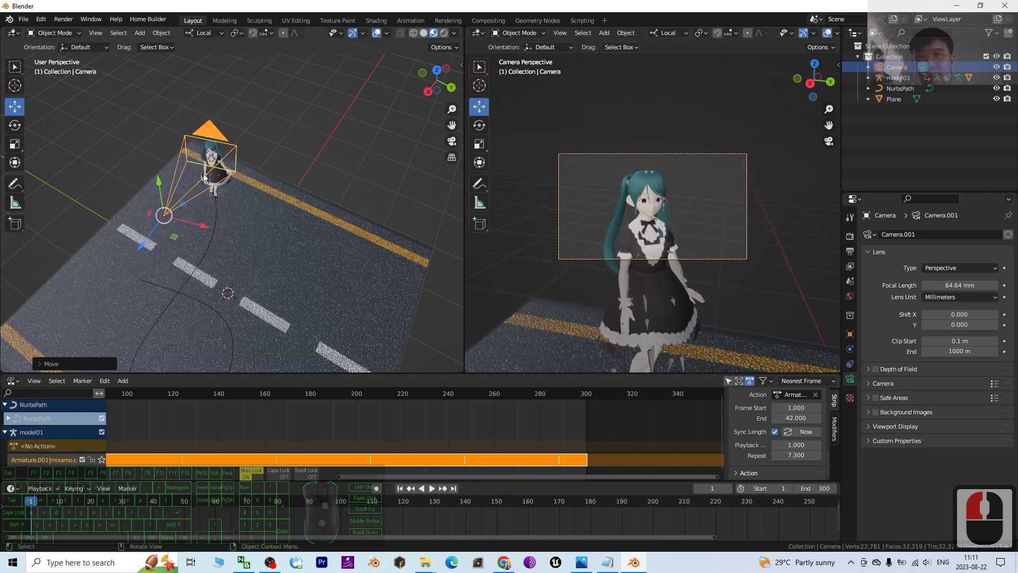
pyautogui.moveTo(141, 248); pyautogui.dragTo(177, 207)
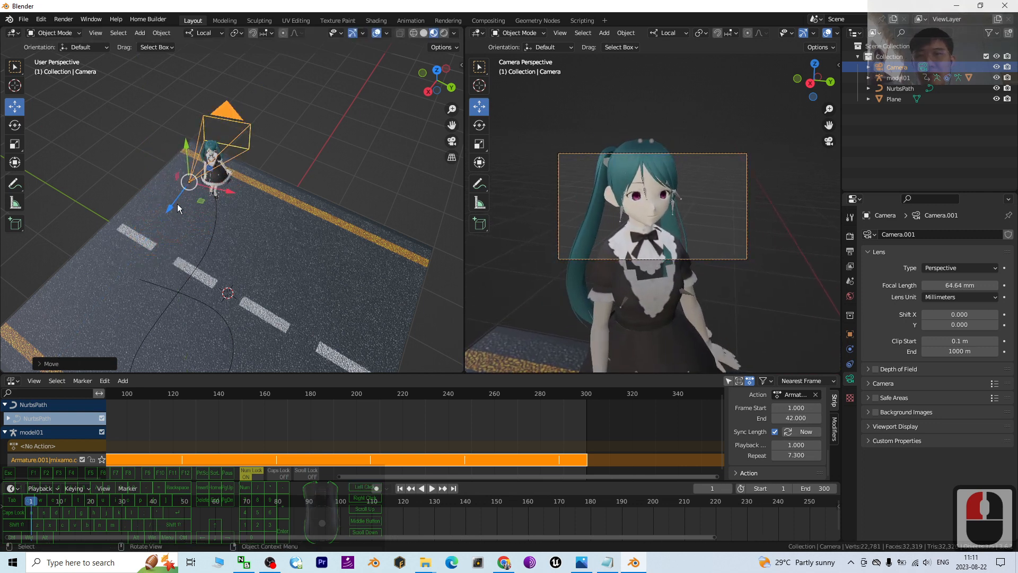
pyautogui.moveTo(186, 152); pyautogui.dragTo(184, 139)
pyautogui.doubleClick(340, 169)
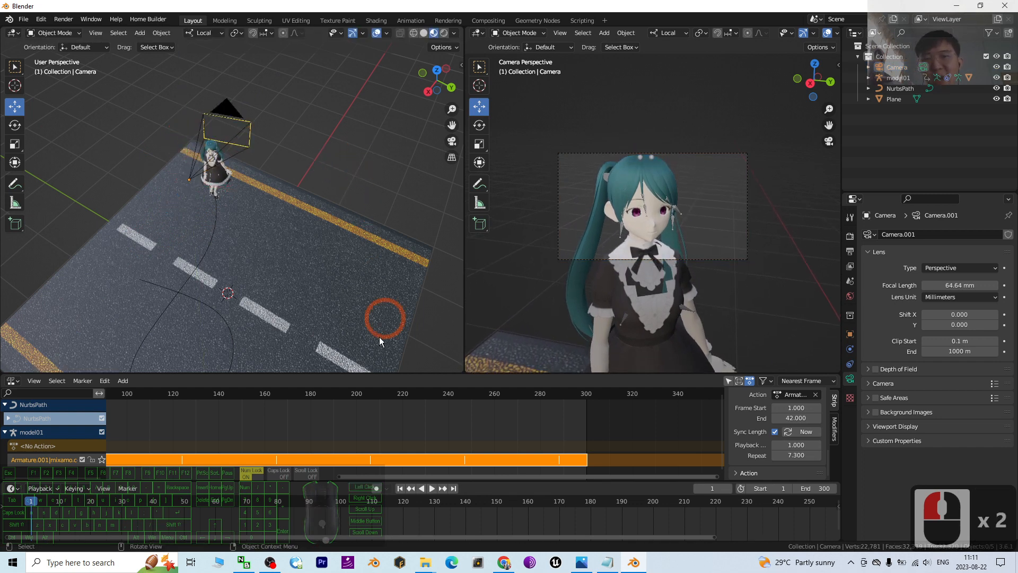
# Step: Enlarge the 3D views over the NLA editor, play the walk animation briefly and return to frame 1
pyautogui.moveTo(363, 373); pyautogui.dragTo(359, 466)
pyautogui.click(432, 488)
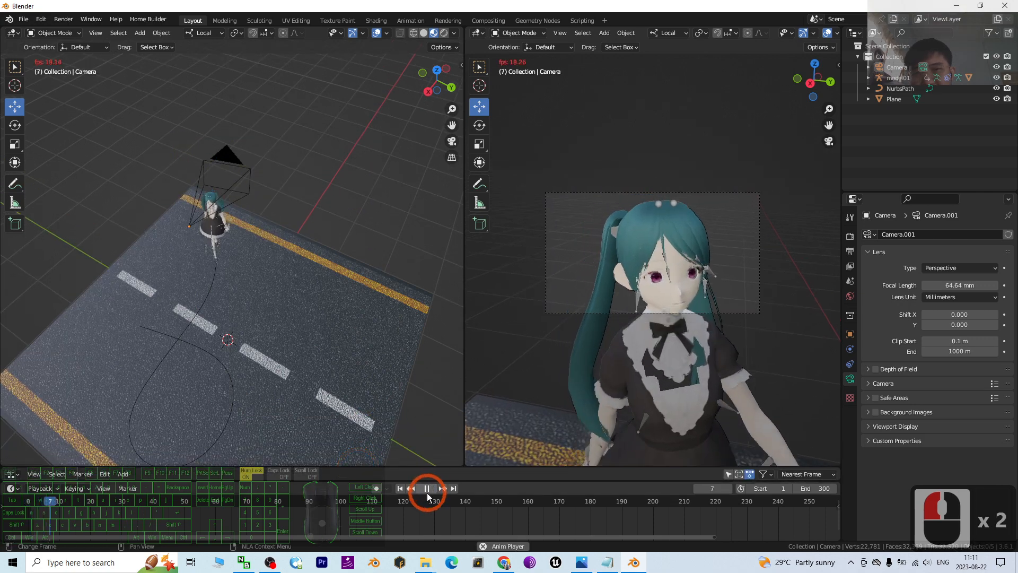
pyautogui.click(400, 490)
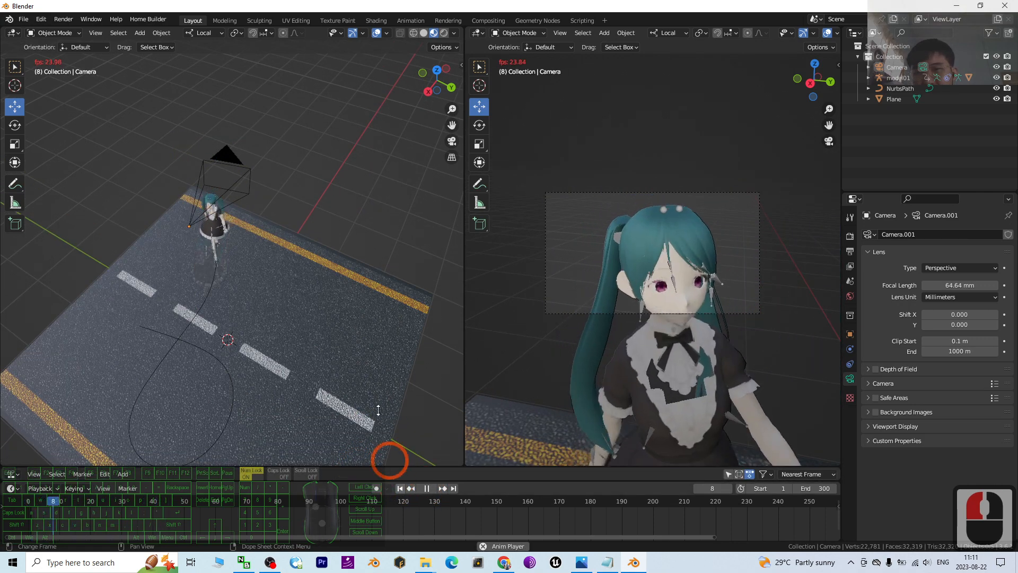
pyautogui.click(426, 490)
pyautogui.click(402, 490)
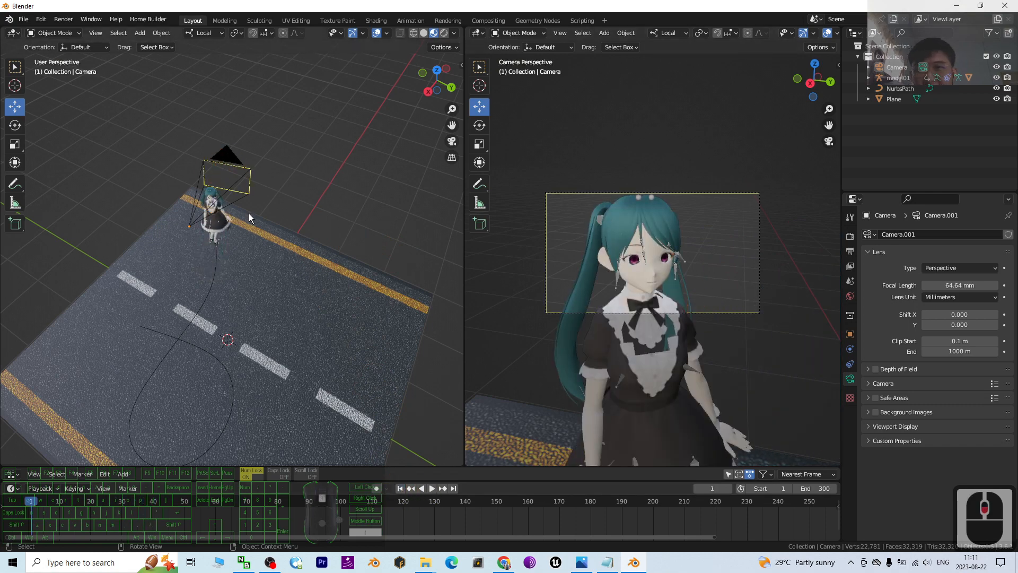
# Step: Scale the camera object down so it is small beside the character
pyautogui.scroll(5, 248, 253)
pyautogui.moveTo(249, 254); pyautogui.dragTo(350, 247, button='middle')
pyautogui.click(65, 170)
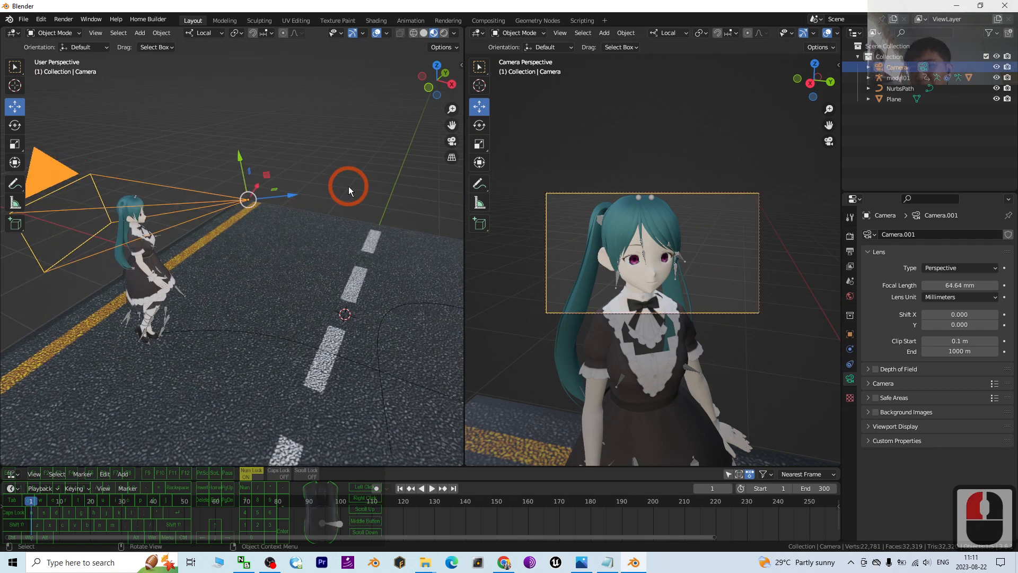
pyautogui.press('s')
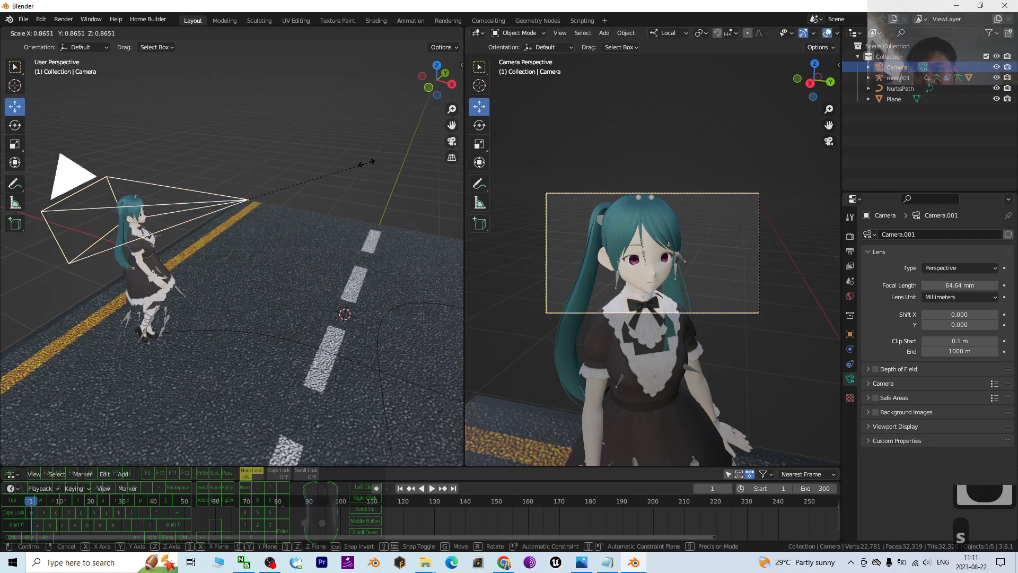
pyautogui.click(260, 175)
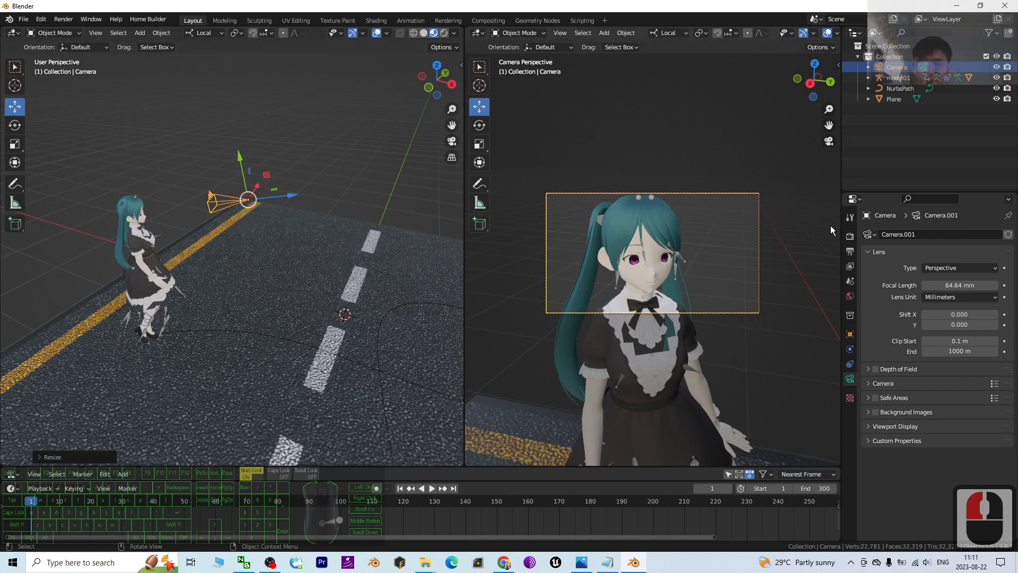
# Step: Parent the camera to the character's armature model01 using the Object option
pyautogui.scroll(3, 225, 205)
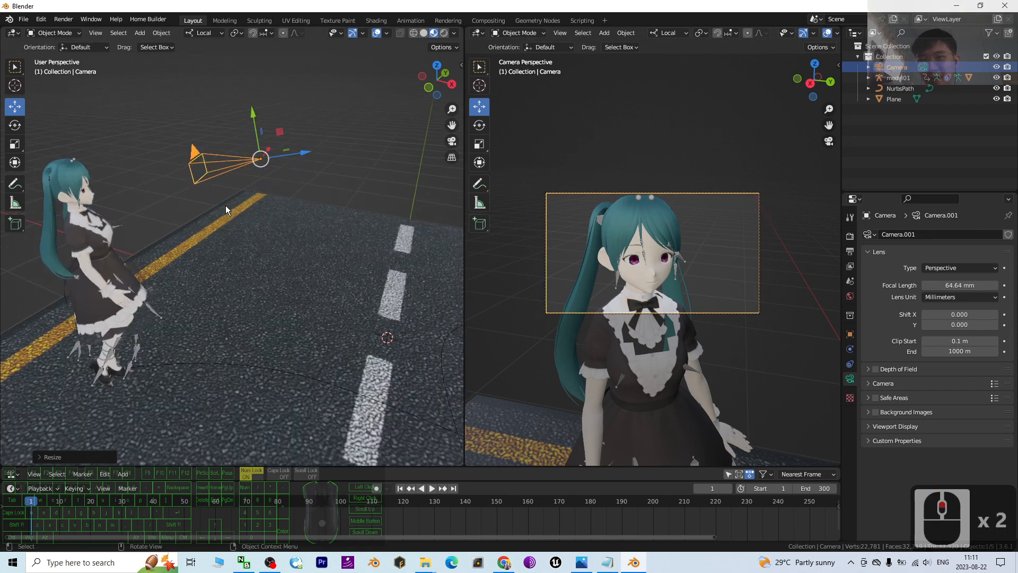
pyautogui.scroll(1, 206, 230)
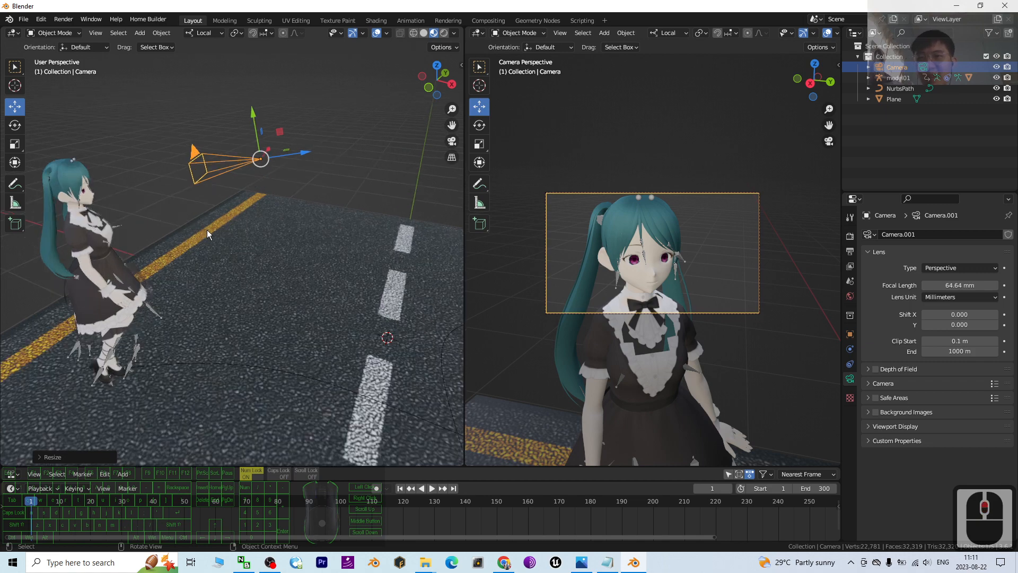
pyautogui.scroll(-1, 203, 229)
pyautogui.keyDown('shift'); pyautogui.moveTo(205, 228); pyautogui.dragTo(267, 240, button='middle'); pyautogui.keyUp('shift')
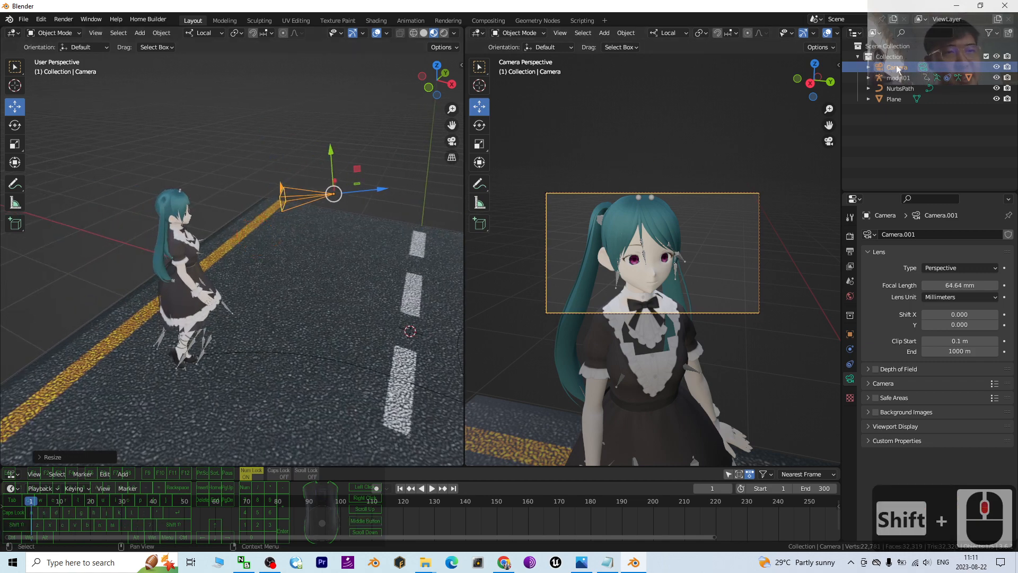
pyautogui.click(868, 78)
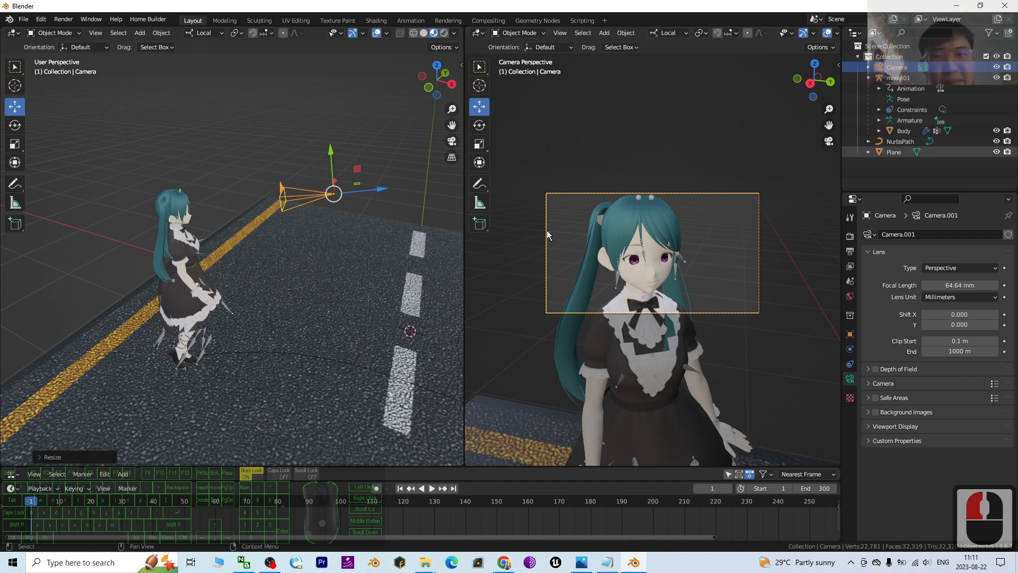
pyautogui.click(275, 185)
pyautogui.click(283, 190)
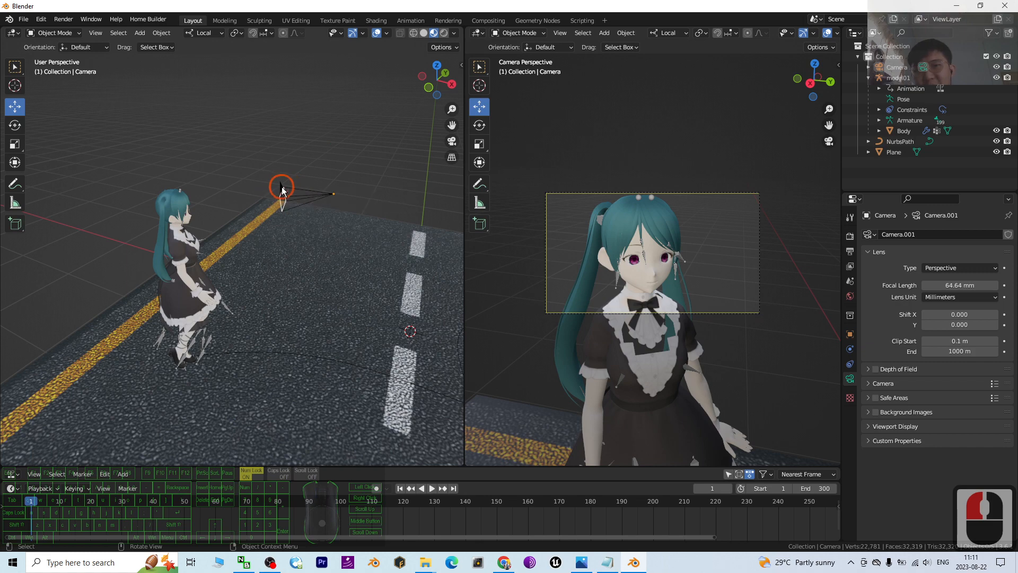
pyautogui.moveTo(283, 190); pyautogui.dragTo(234, 304, button='middle')
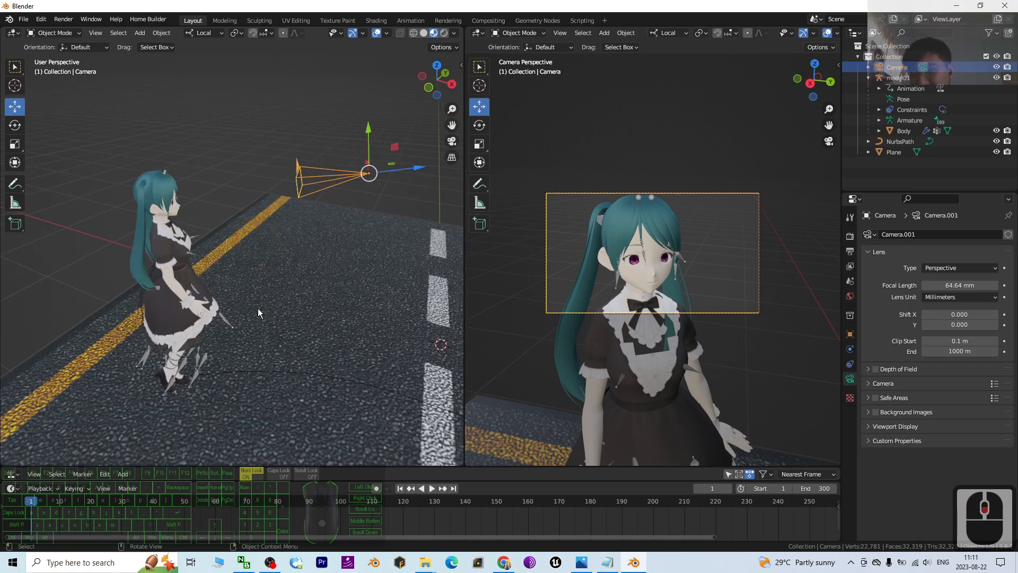
pyautogui.keyDown('shift'); pyautogui.click(206, 361); pyautogui.keyUp('shift')
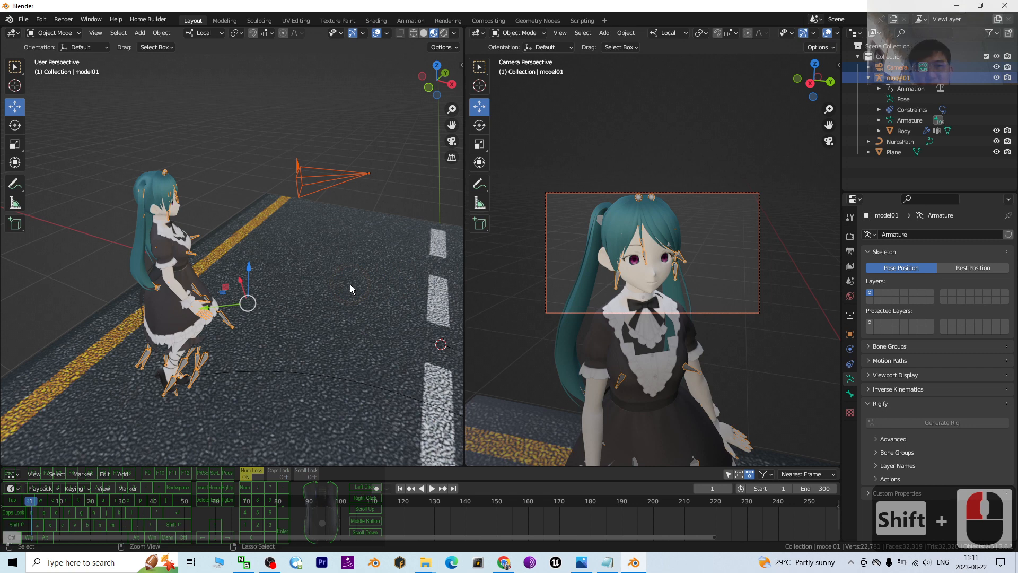
pyautogui.hotkey('ctrl', 'p')
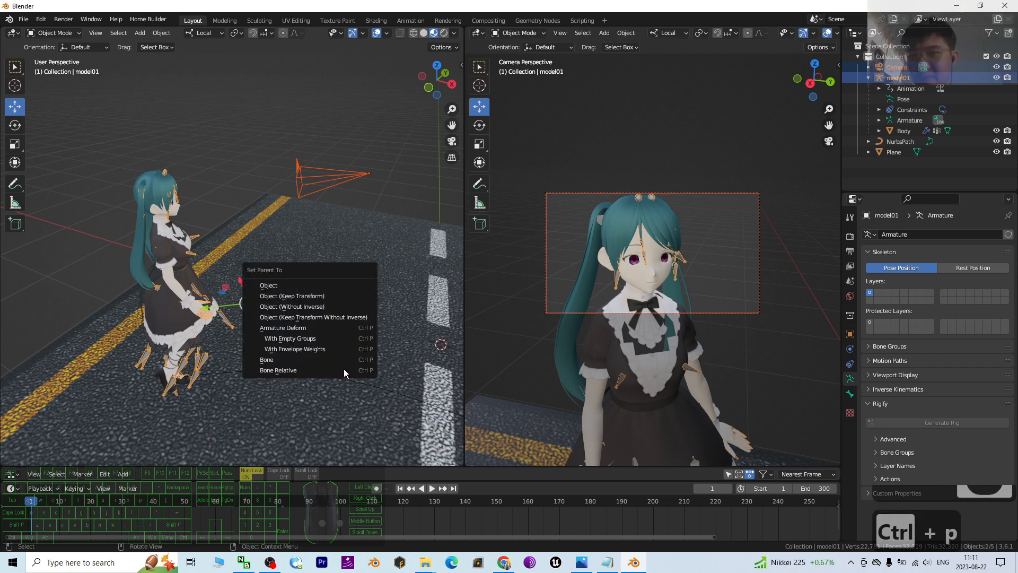
pyautogui.click(300, 285)
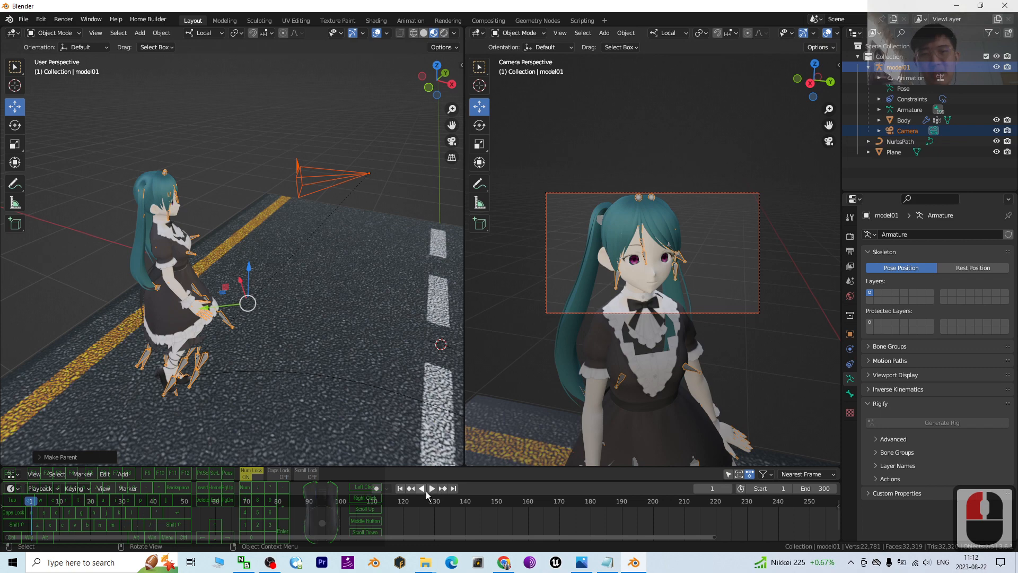
# Step: Play the walk animation to check that the camera follows the character along the path, and return to frame 1
pyautogui.click(432, 488)
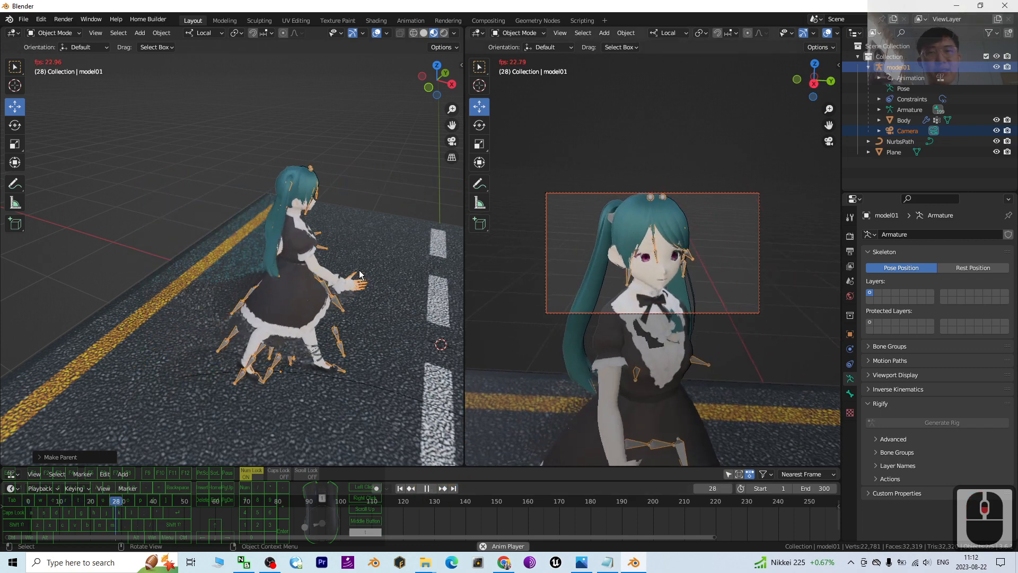
pyautogui.scroll(-7, 360, 274)
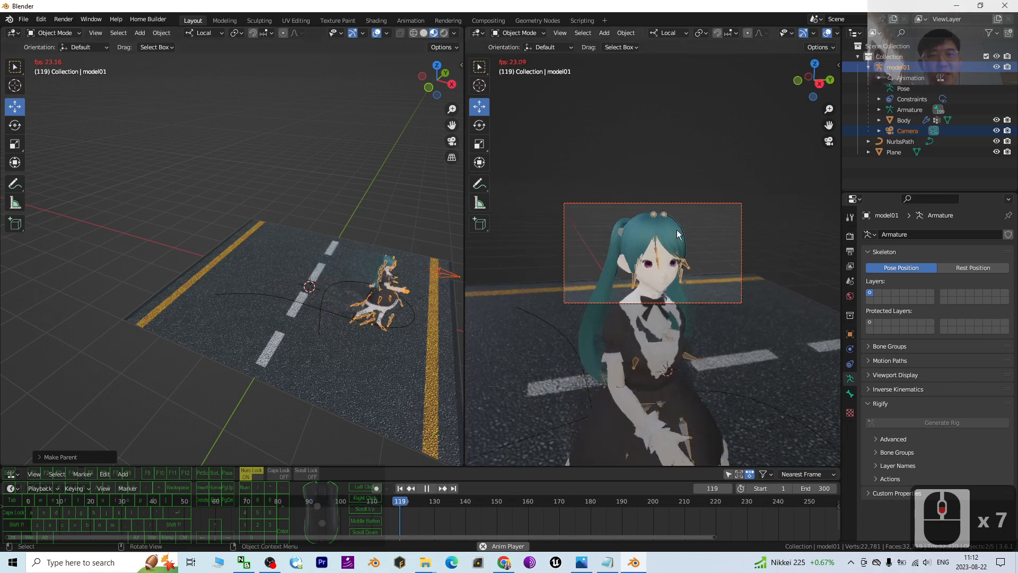
pyautogui.scroll(4, 696, 262)
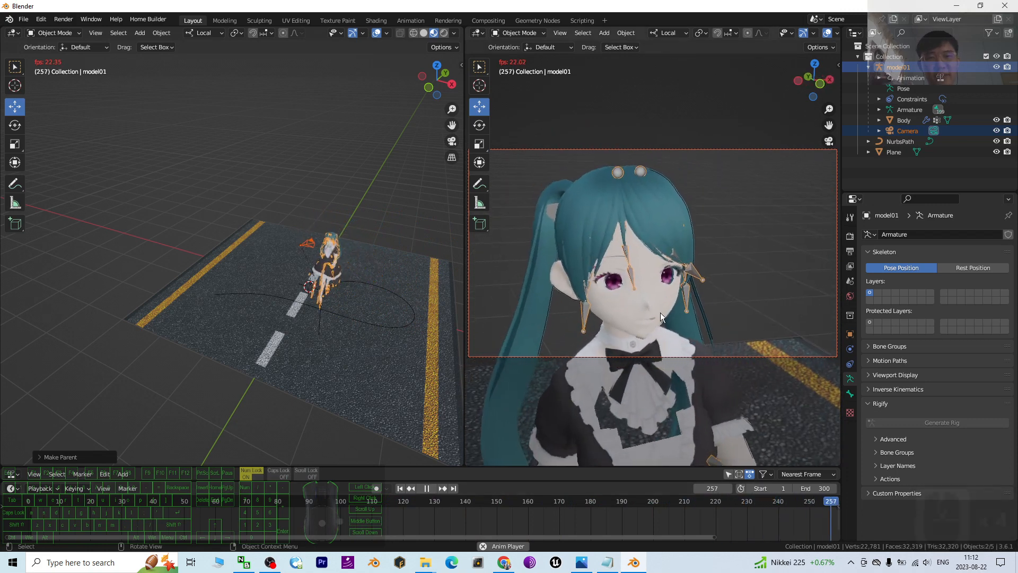
pyautogui.click(422, 488)
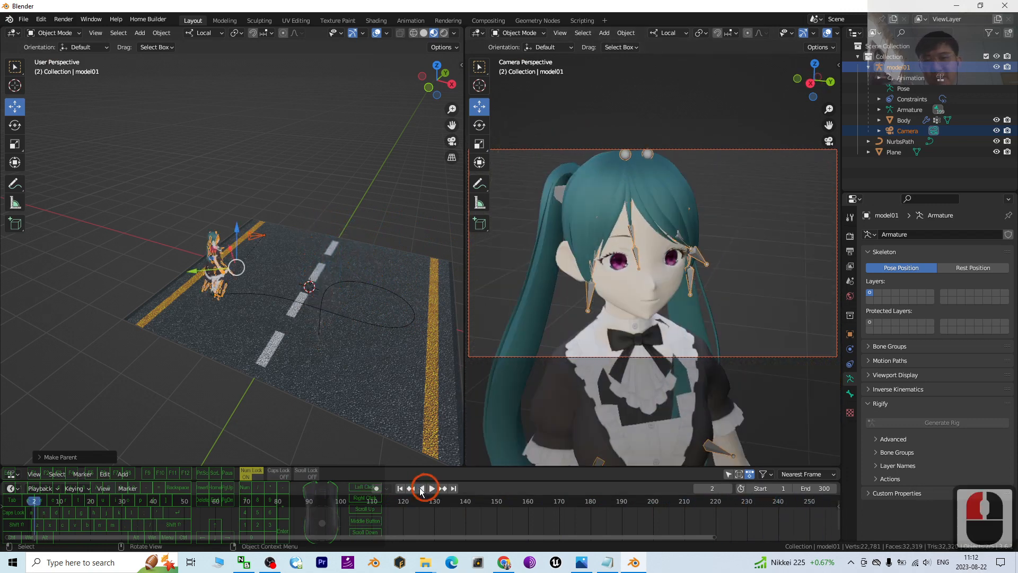
pyautogui.click(400, 488)
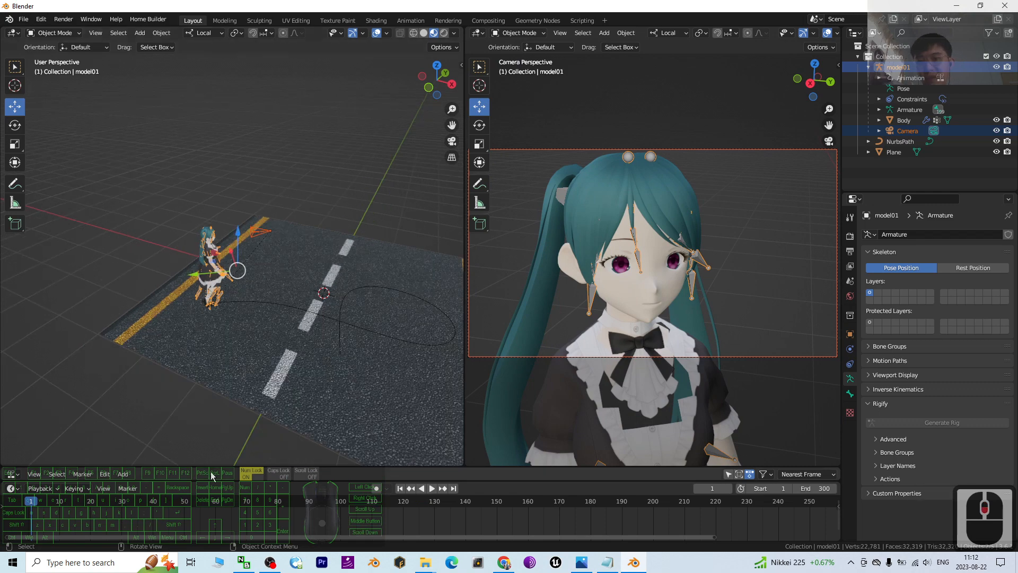
# Step: Enlarge the NLA editor, split it horizontally and turn the lower half into a Video Sequencer
pyautogui.moveTo(219, 466); pyautogui.dragTo(226, 307)
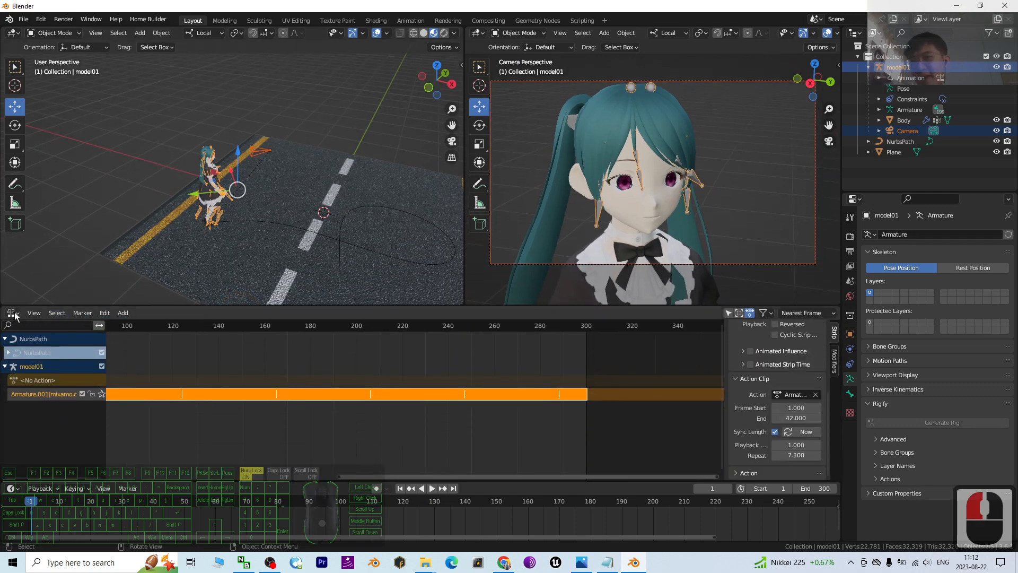
pyautogui.click(11, 313)
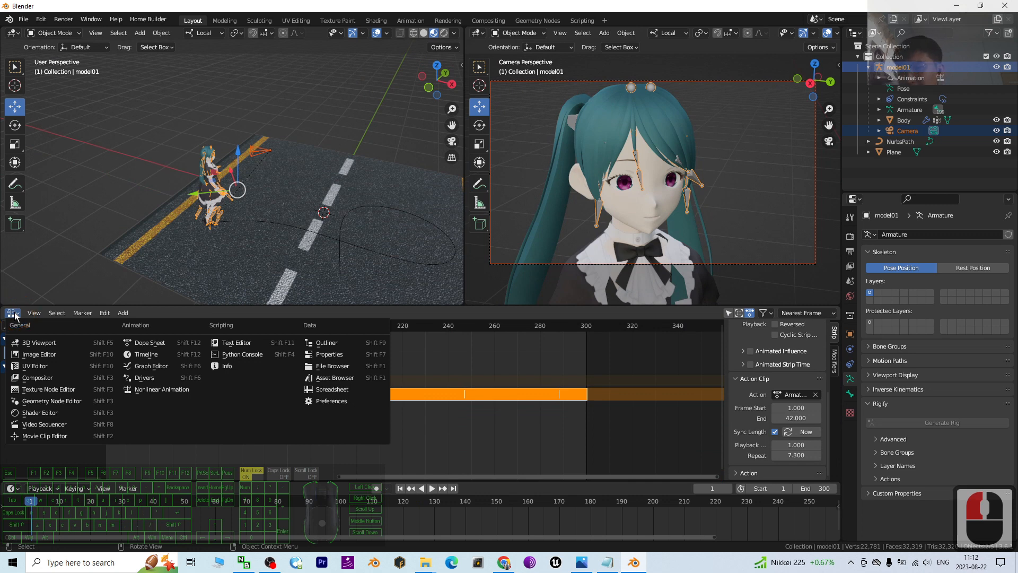
pyautogui.click(8, 312)
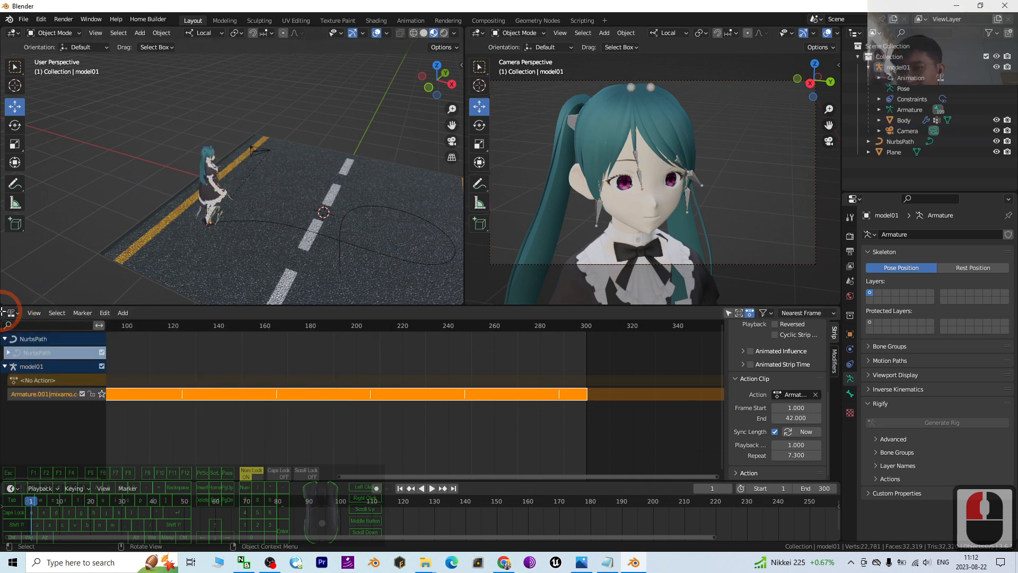
pyautogui.moveTo(3, 310); pyautogui.dragTo(19, 410)
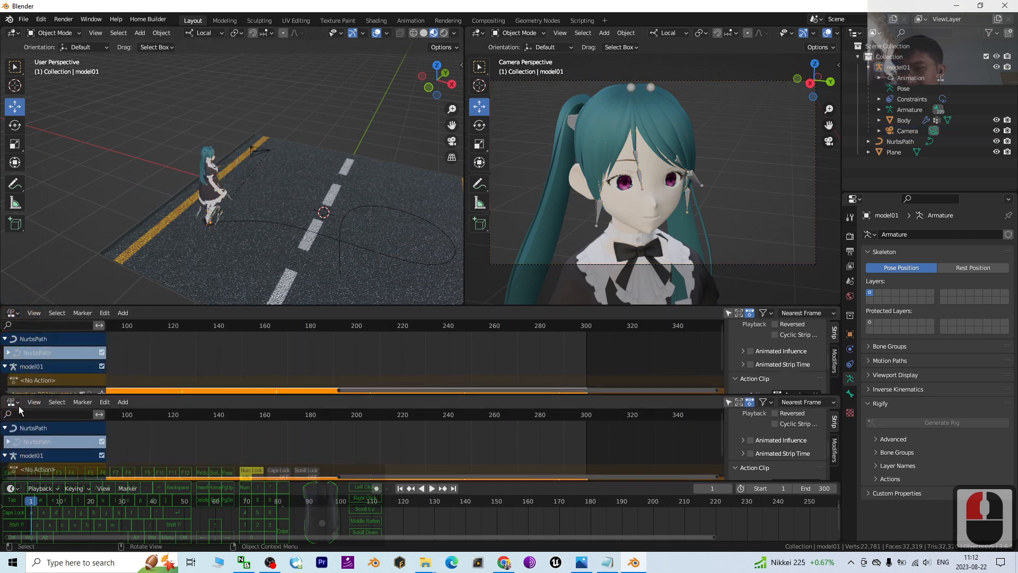
pyautogui.click(11, 402)
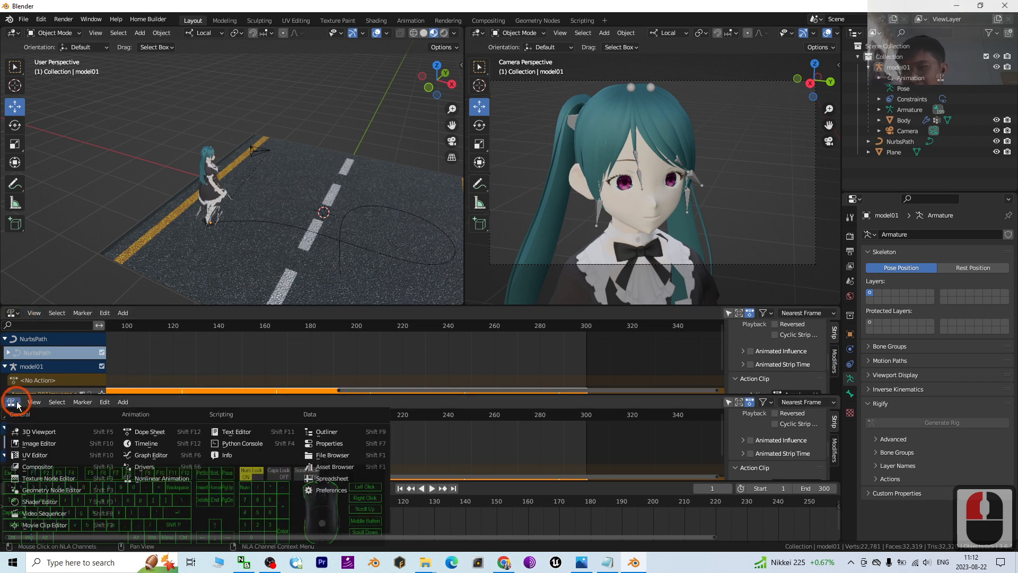
pyautogui.click(44, 514)
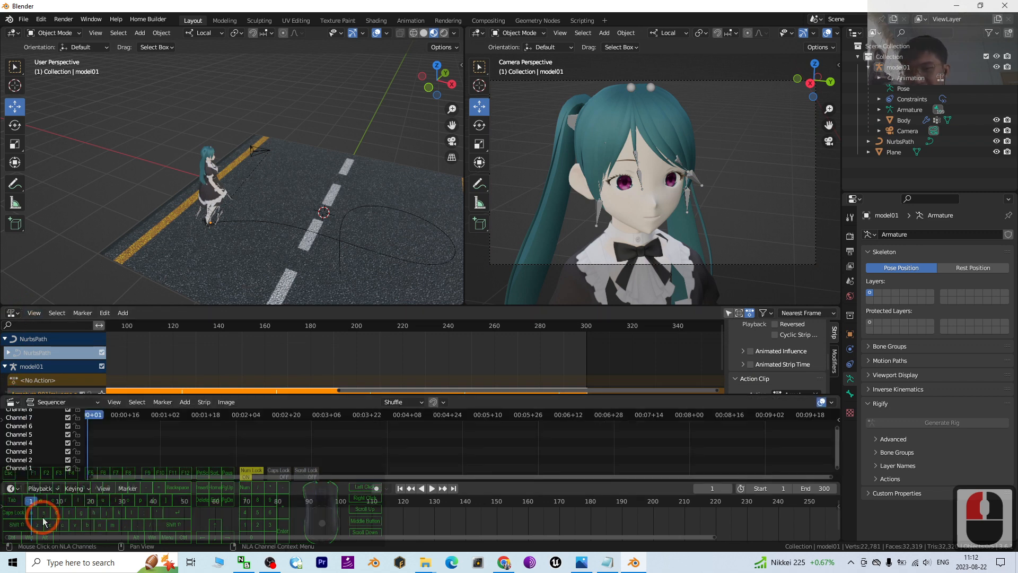
# Step: Start adding a sound strip in the sequencer and copy the path of the 00_Sample folder containing voice.wav from File Explorer
pyautogui.click(184, 402)
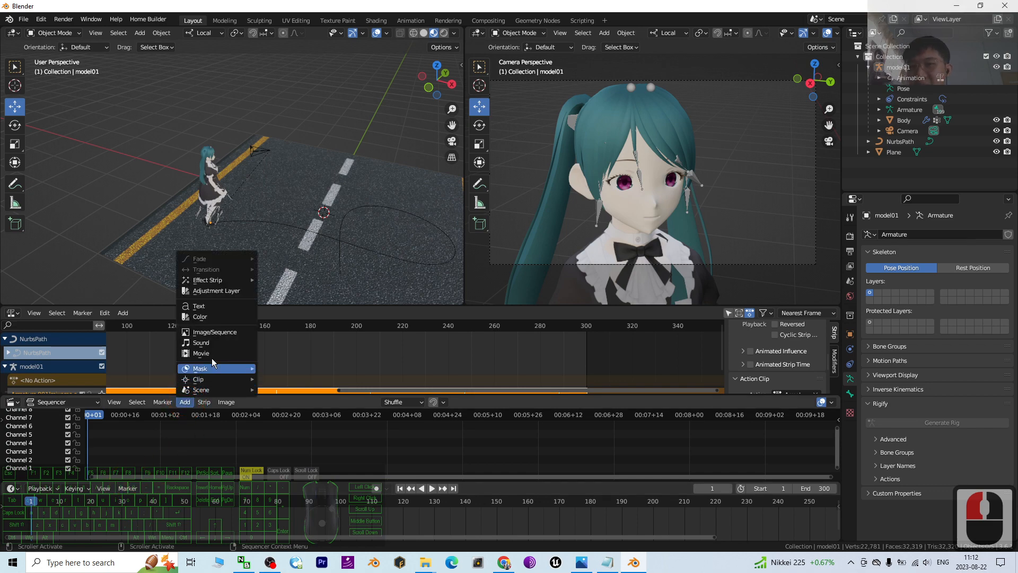
pyautogui.click(223, 345)
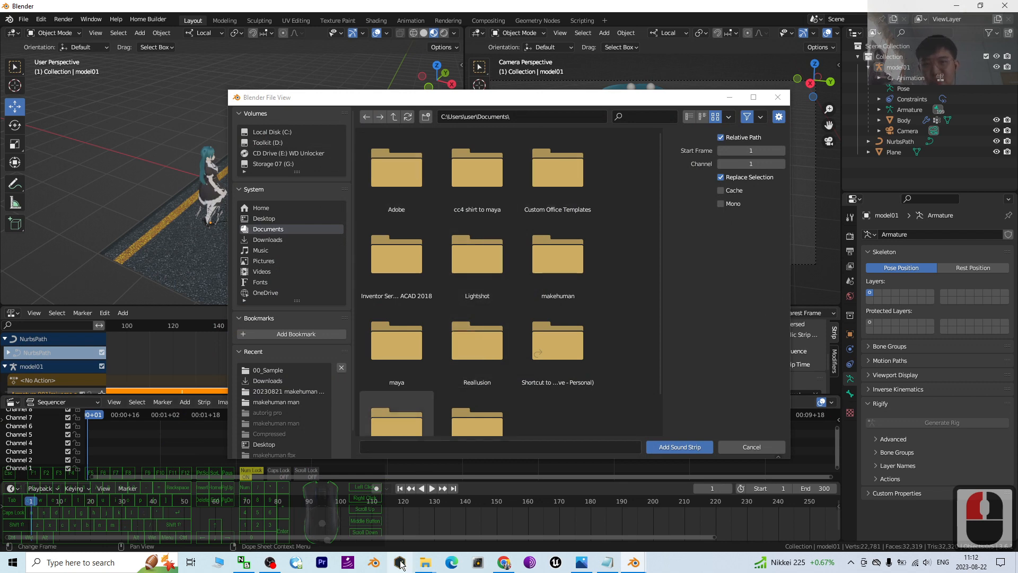
pyautogui.click(433, 553)
pyautogui.click(421, 517)
pyautogui.click(464, 385)
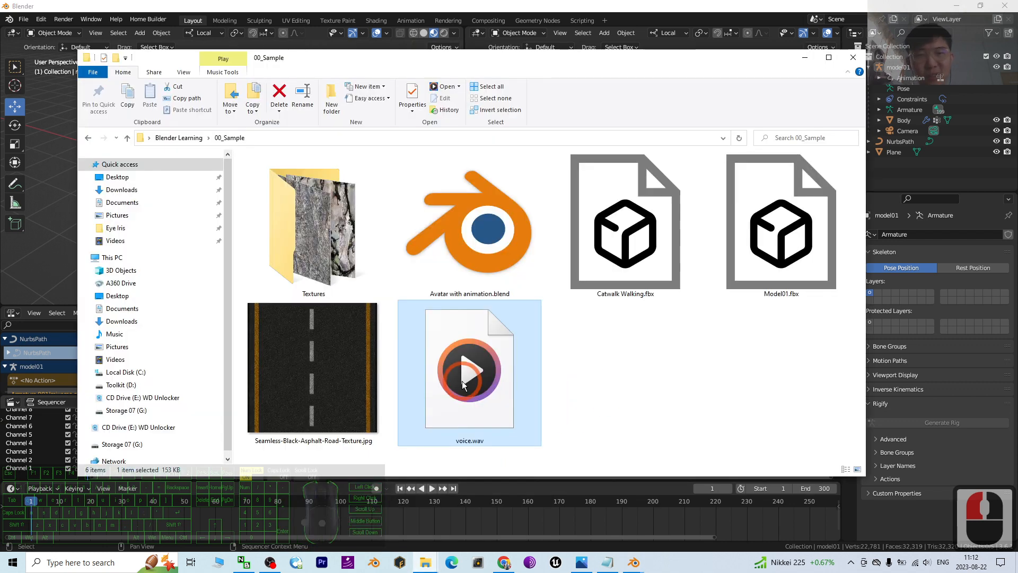
pyautogui.click(317, 139)
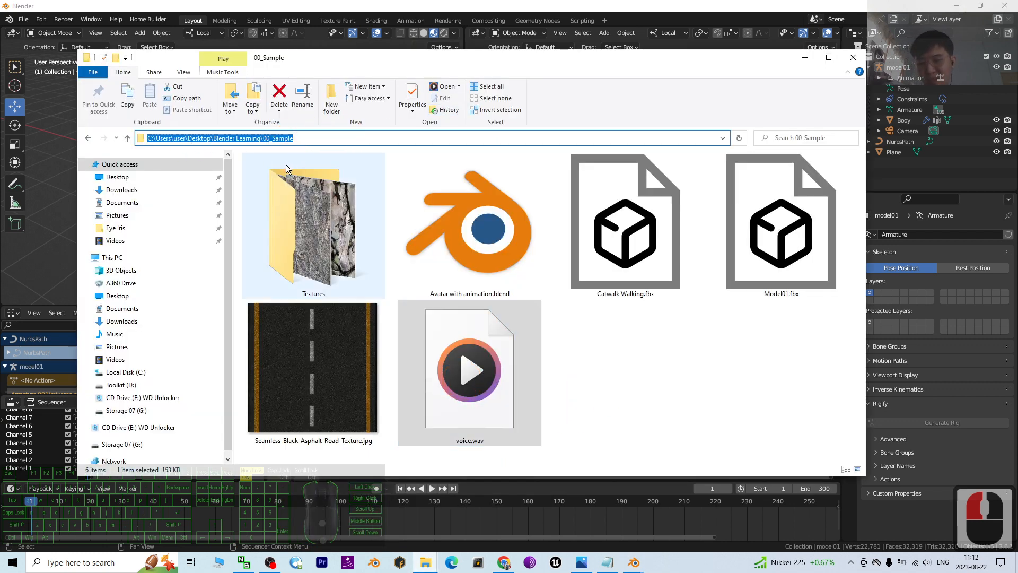
pyautogui.hotkey('ctrl', 'c')
pyautogui.click(400, 5)
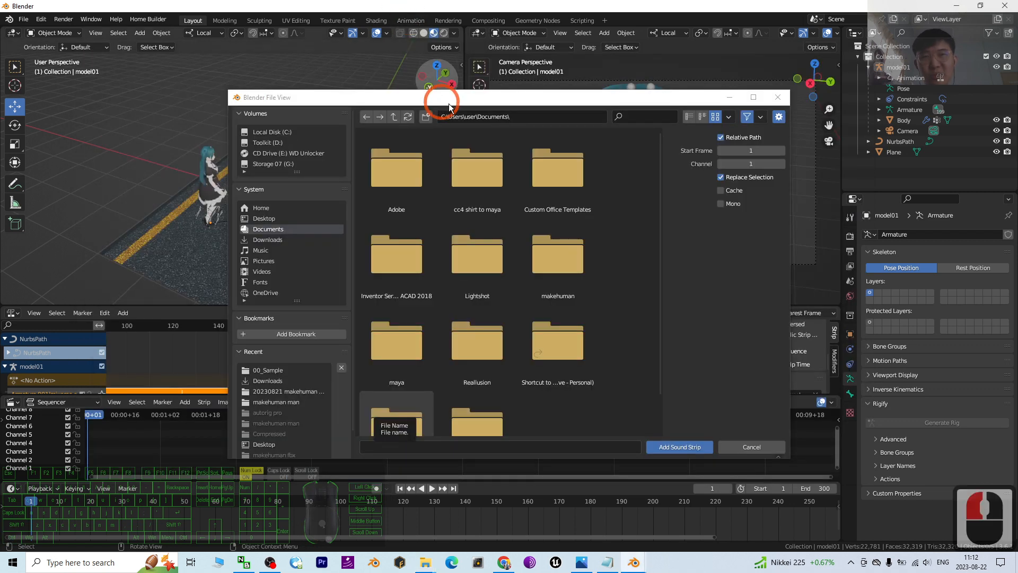
# Step: Go to the copied 00_Sample folder path and add voice.wav as a sound strip on channel 1 at frame 1
pyautogui.doubleClick(526, 117)
pyautogui.hotkey('ctrl', 'v')
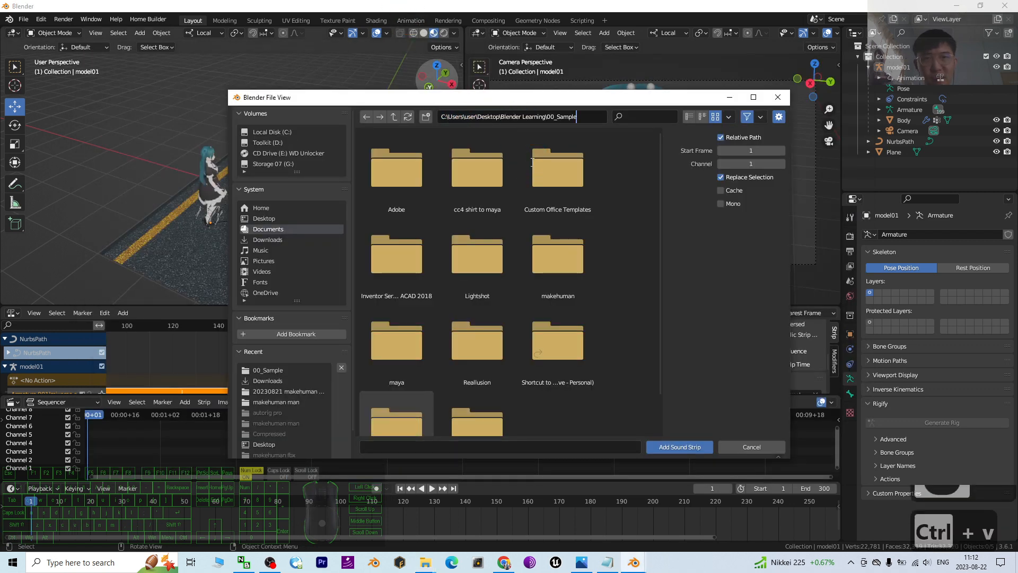
pyautogui.press('Return')
pyautogui.click(498, 314)
pyautogui.click(486, 185)
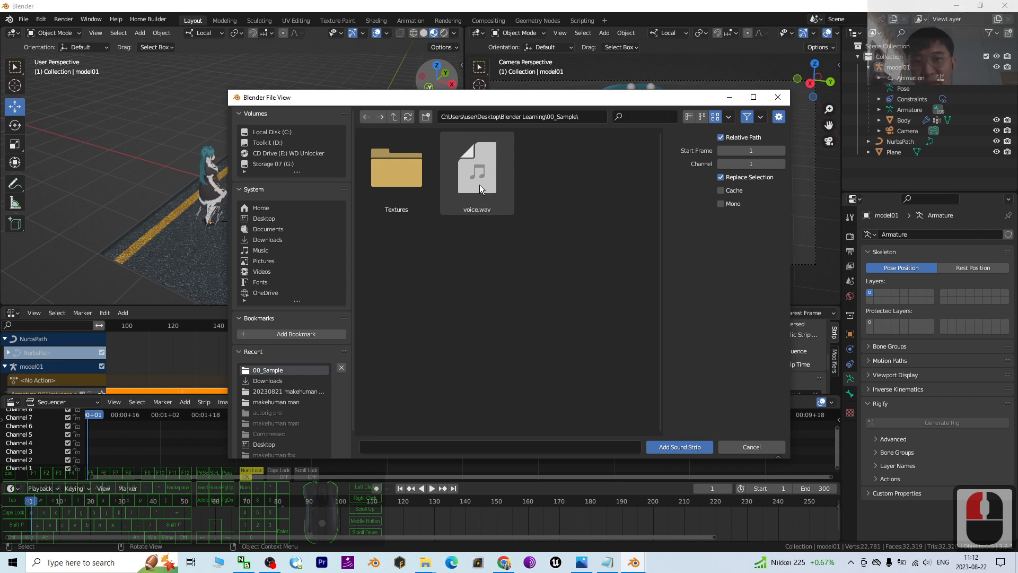
pyautogui.doubleClick(476, 184)
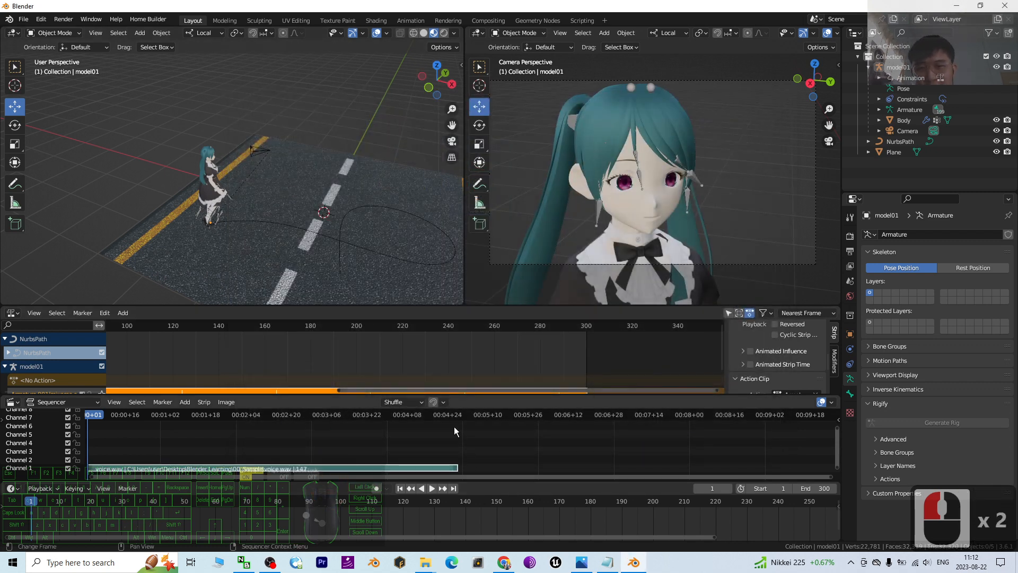
# Step: Play the animation together with the voice sound strip and return to frame 1
pyautogui.click(431, 488)
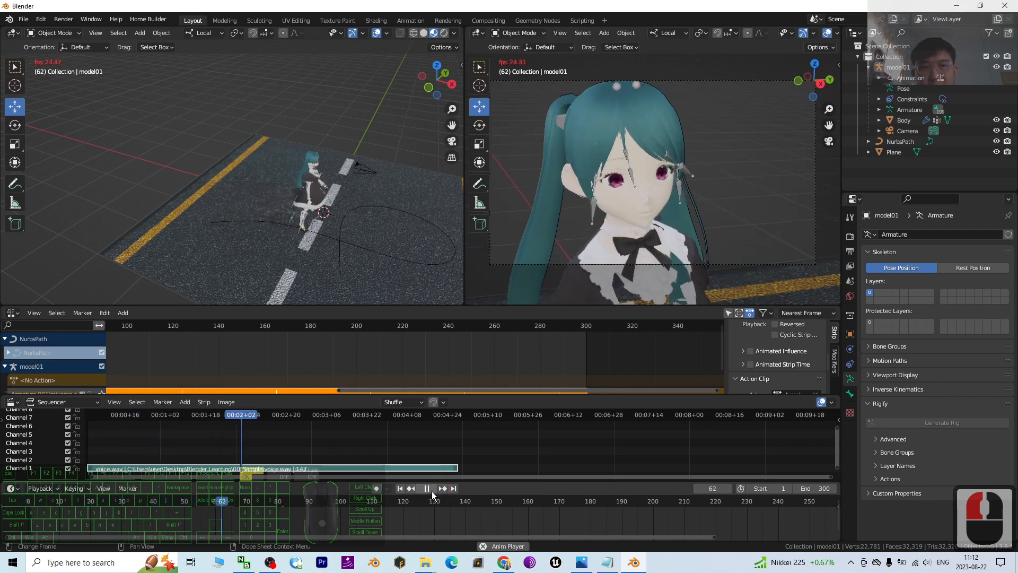
pyautogui.click(431, 491)
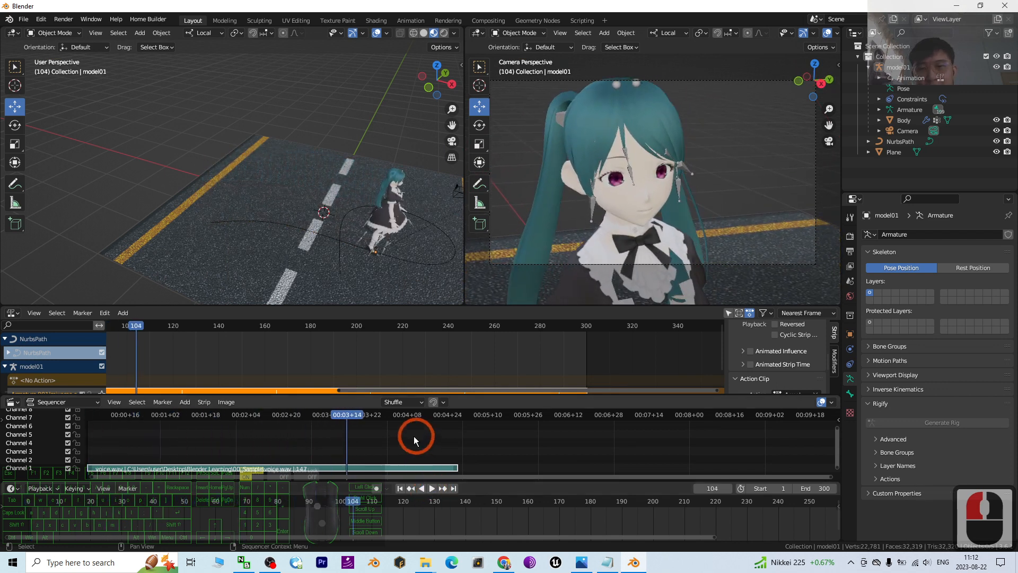
pyautogui.click(399, 489)
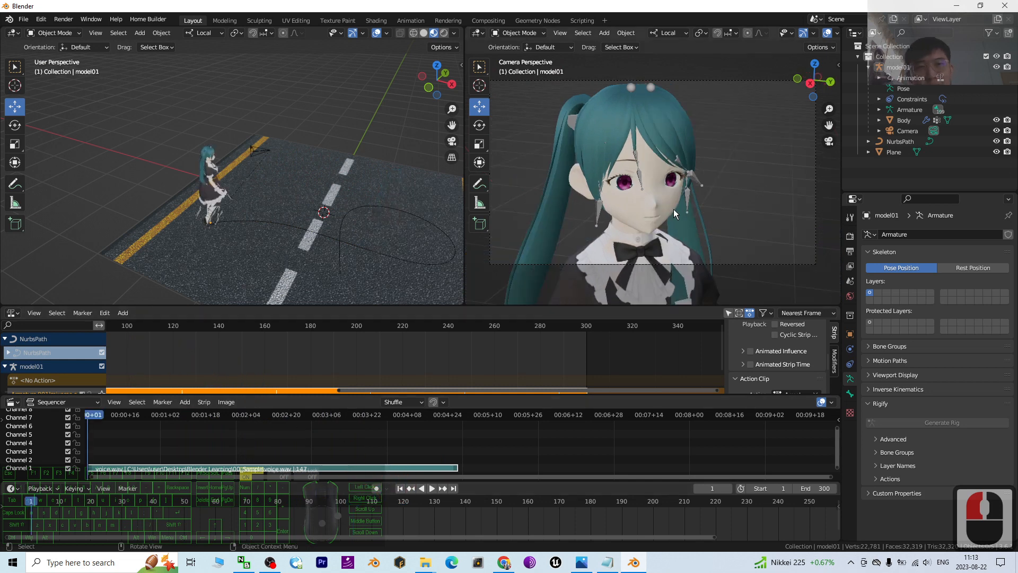
# Step: Select the character's Body mesh and bring its mouth shape keys, Fcl_MTH_A to Fcl_MTH_O, into view in the shape key list
pyautogui.click(654, 214)
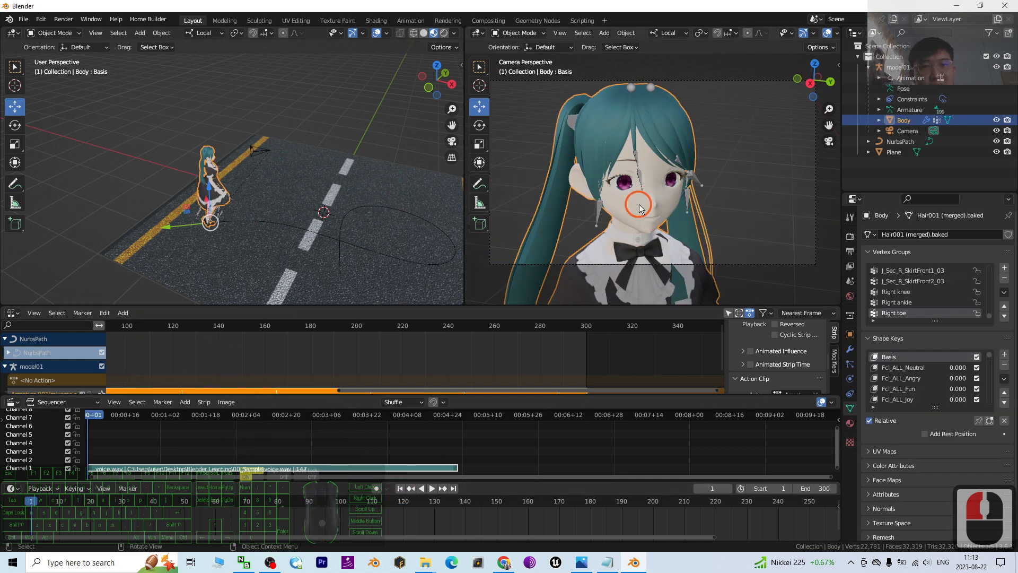
pyautogui.click(210, 178)
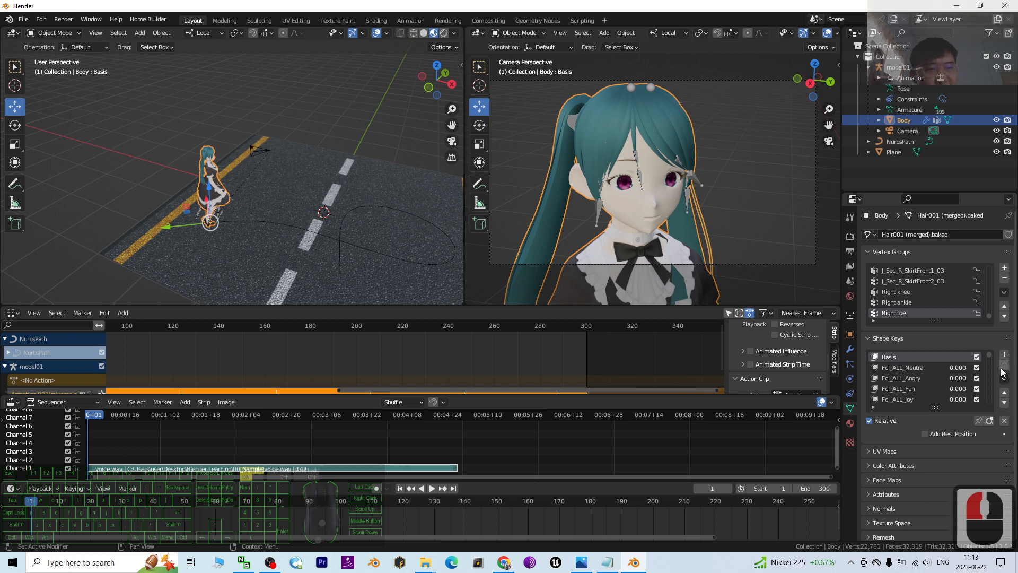
pyautogui.click(848, 392)
pyautogui.click(848, 408)
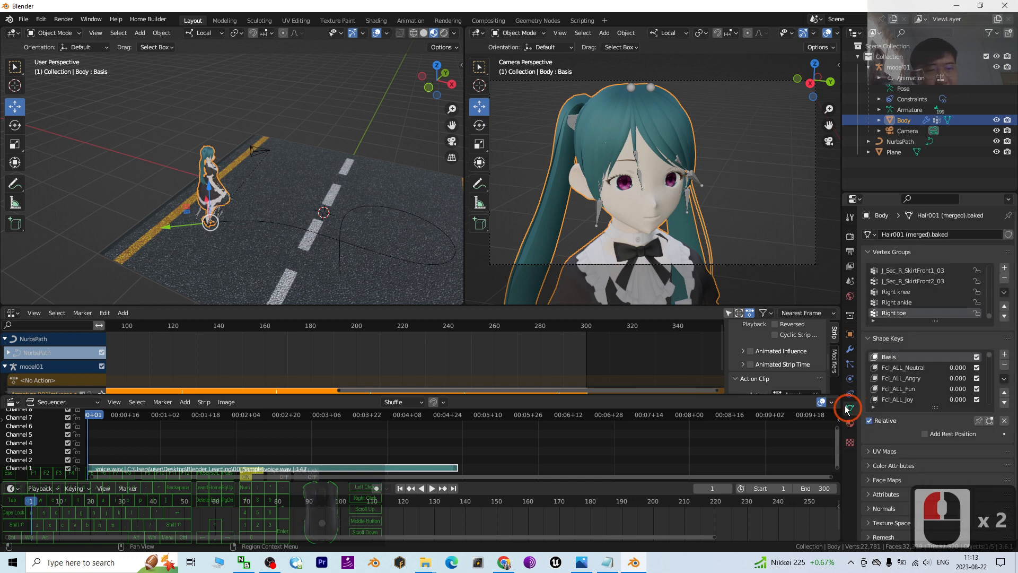
pyautogui.moveTo(988, 358); pyautogui.dragTo(989, 365)
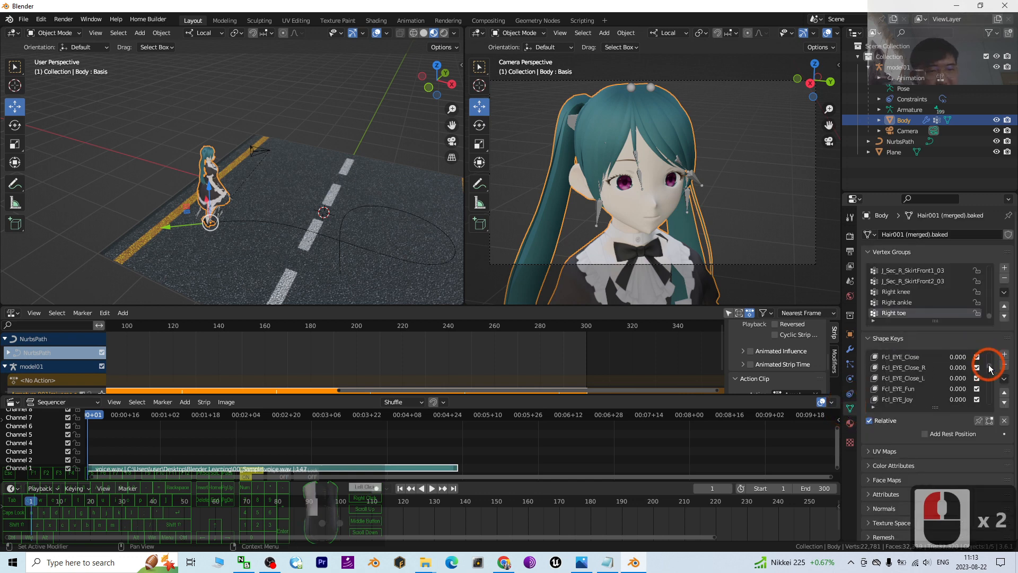
pyautogui.click(851, 315)
pyautogui.click(847, 411)
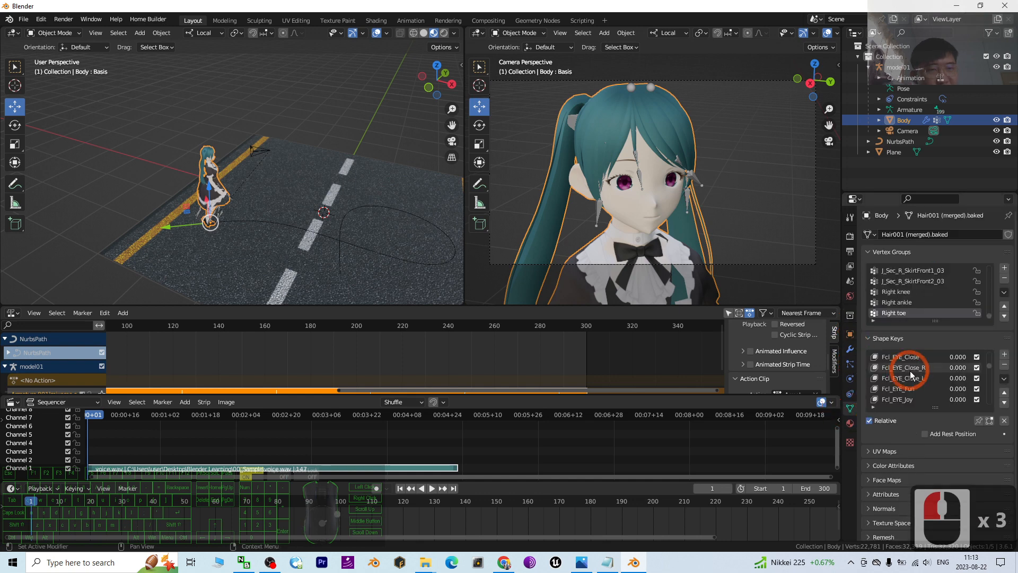
pyautogui.moveTo(993, 377); pyautogui.dragTo(943, 391)
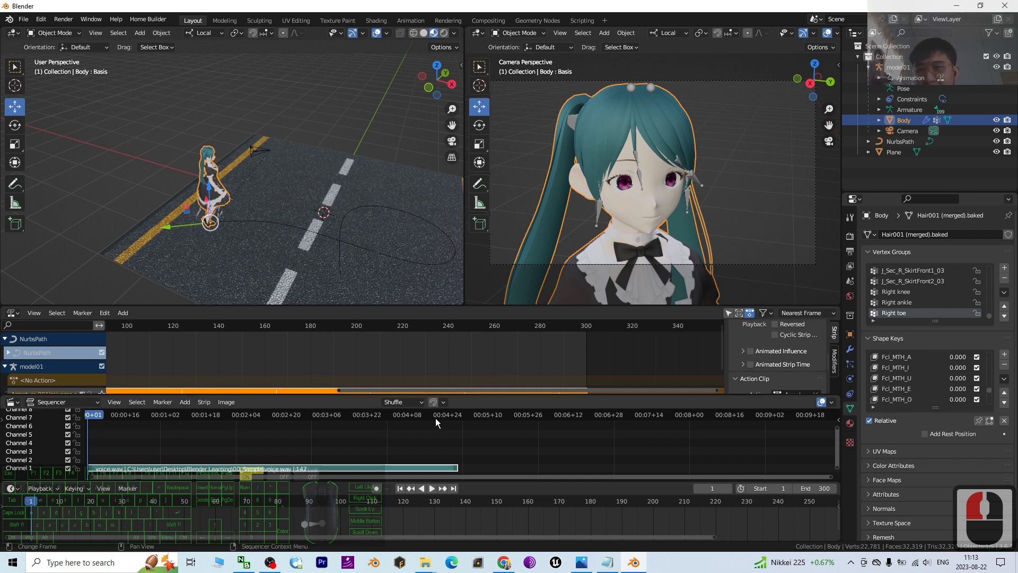
# Step: Switch the NLA editor to the Graph Editor and keyframe the value of Body's Fcl_MTH_O shape key at frame 1
pyautogui.click(19, 312)
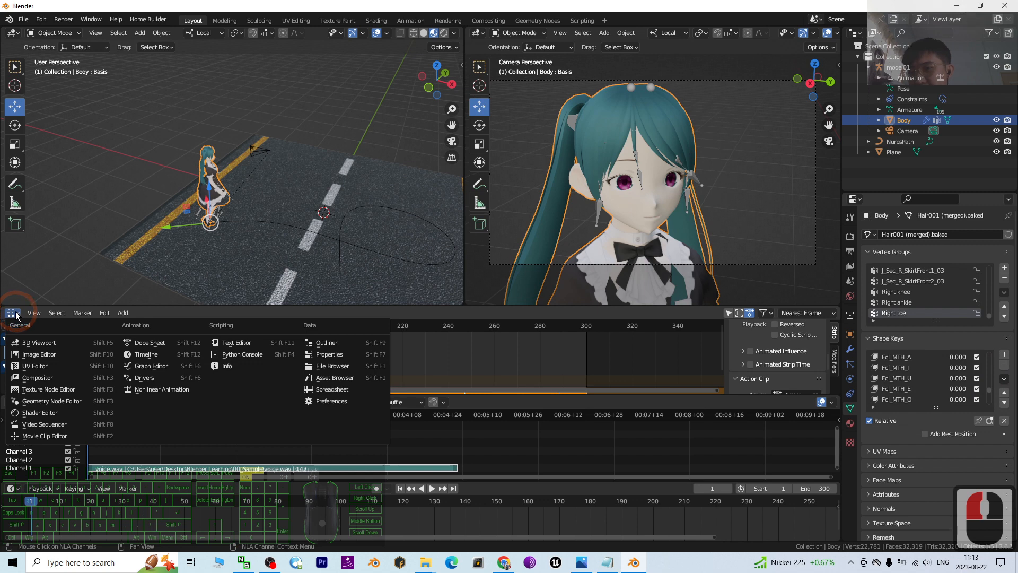
pyautogui.click(152, 368)
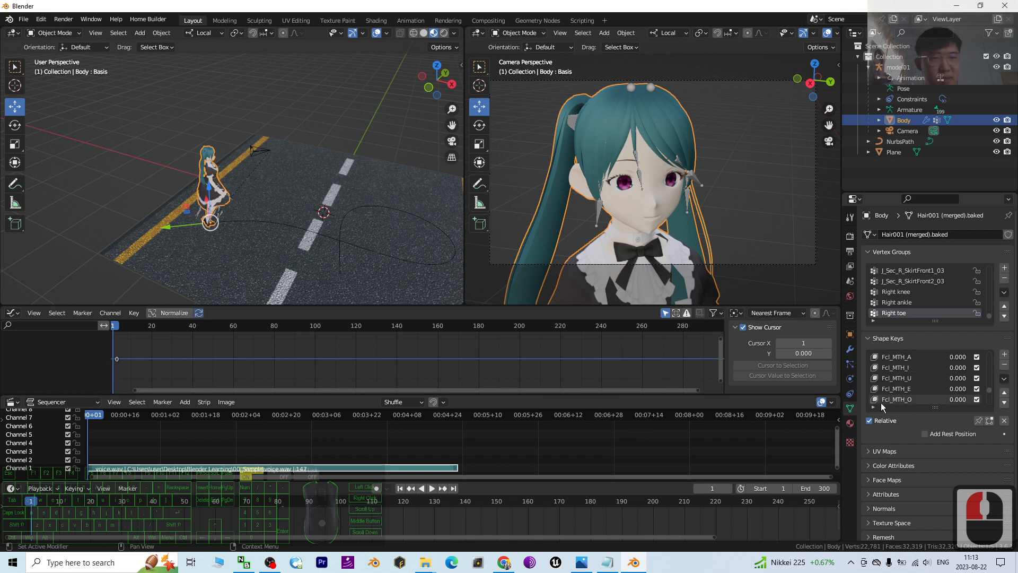
pyautogui.click(912, 402)
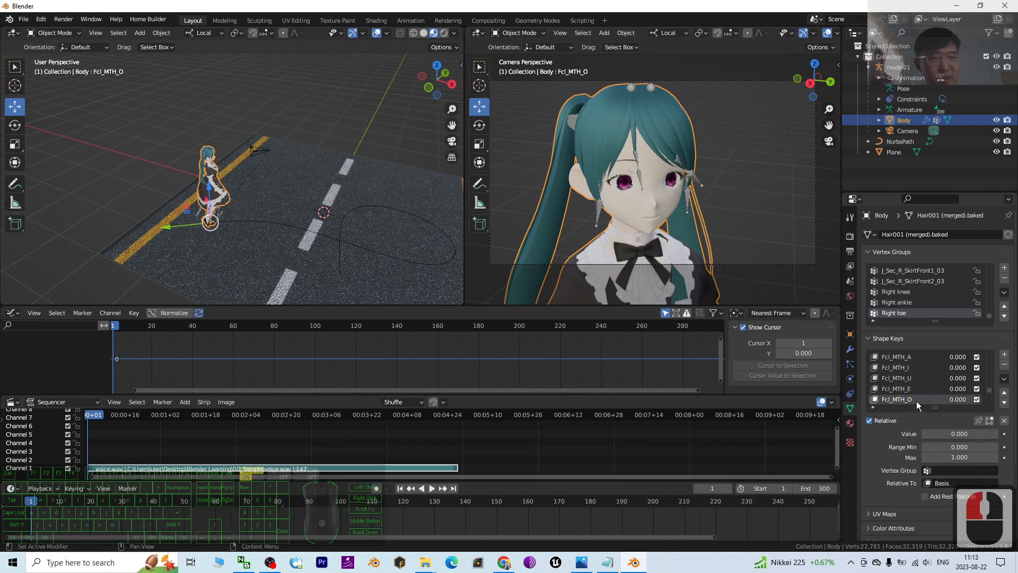
pyautogui.moveTo(1016, 355); pyautogui.dragTo(1016, 413)
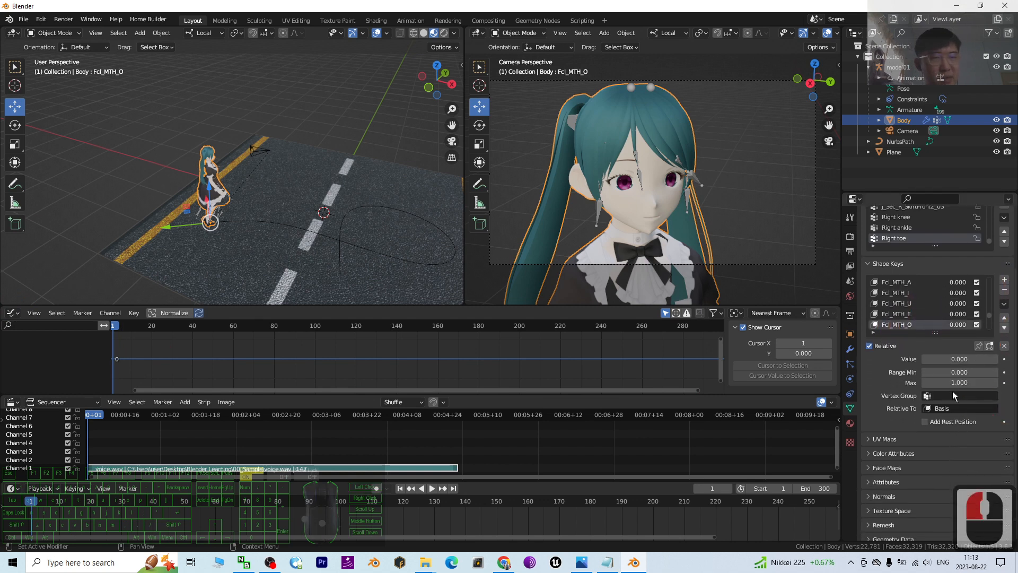
pyautogui.click(1004, 359)
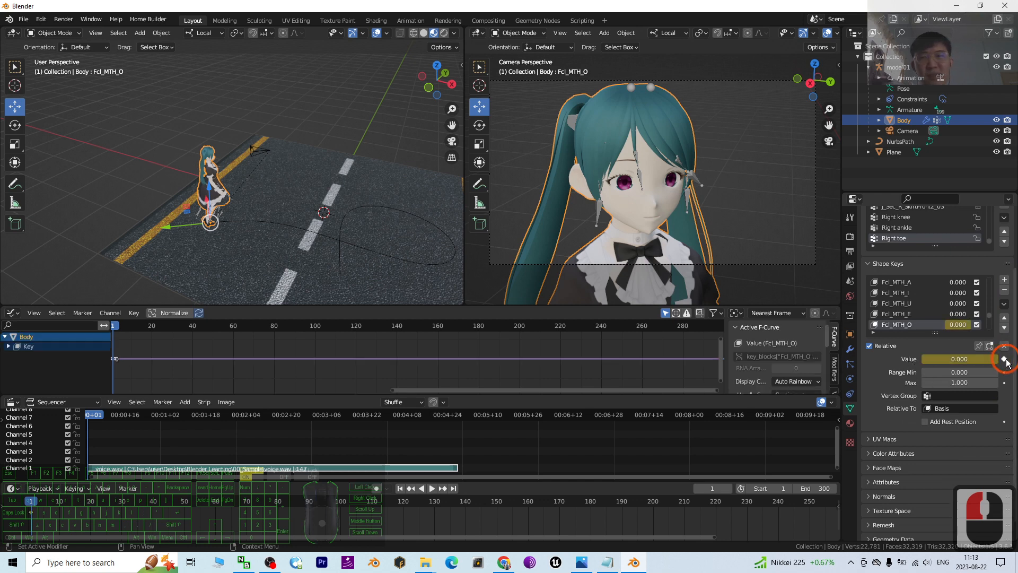
pyautogui.click(78, 386)
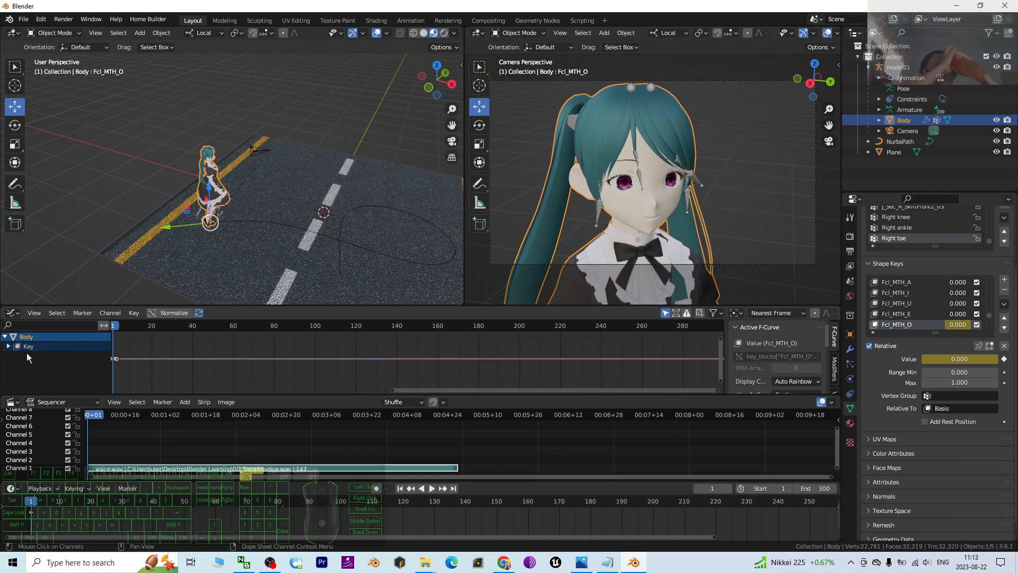
pyautogui.click(110, 313)
pyautogui.click(51, 372)
pyautogui.click(34, 345)
pyautogui.click(36, 344)
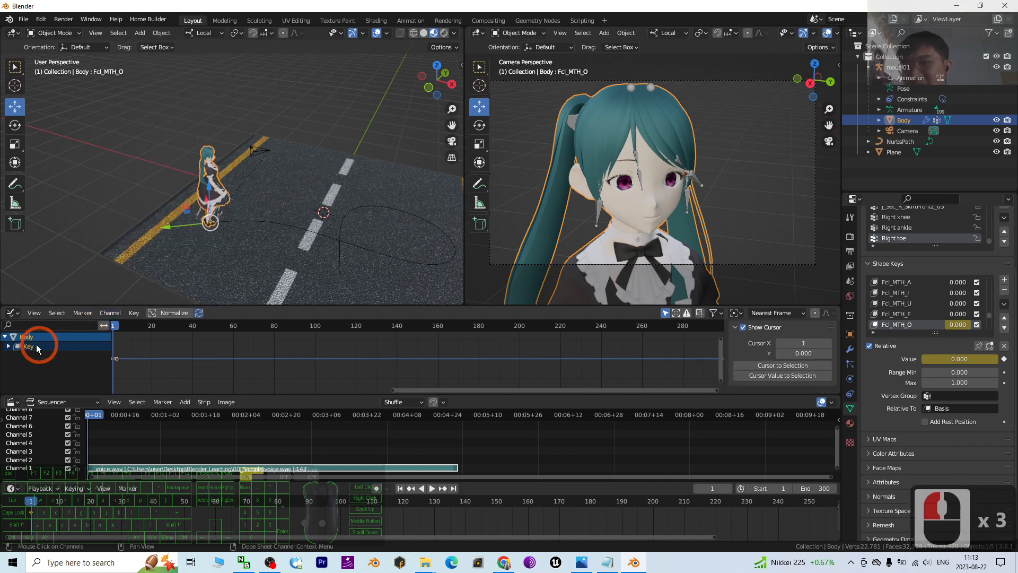
pyautogui.click(36, 345)
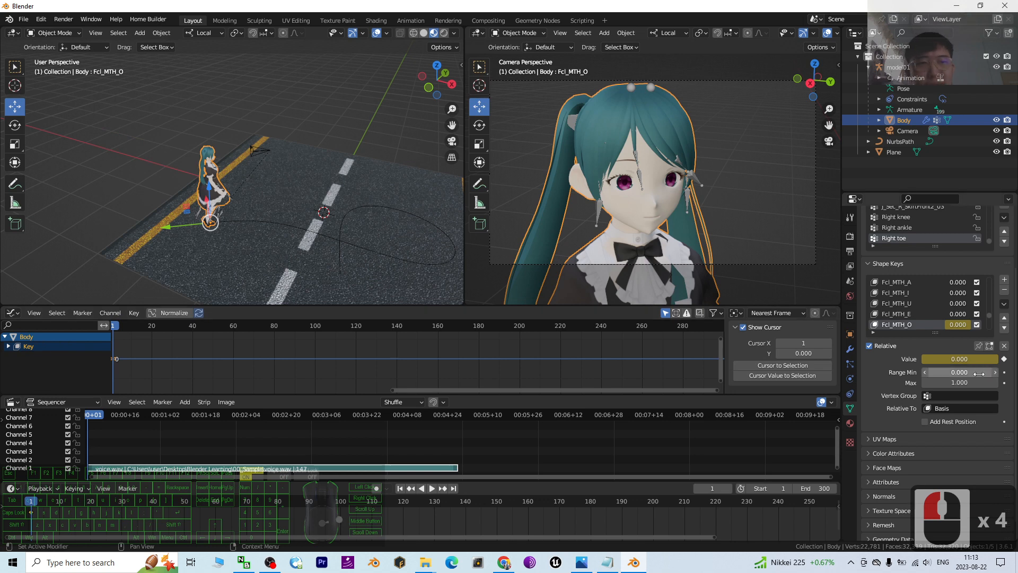
pyautogui.click(110, 313)
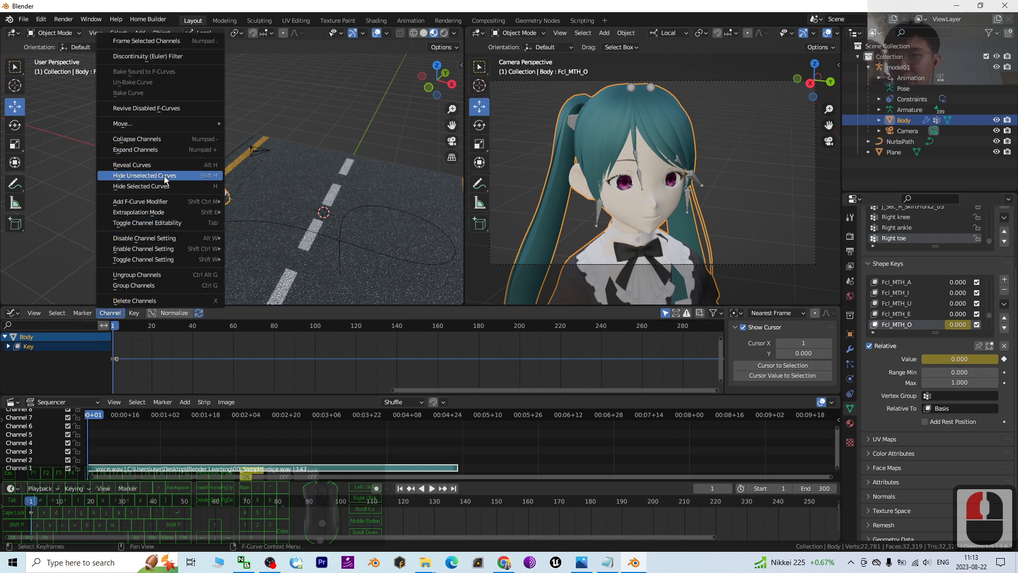
pyautogui.scroll(6, 165, 177)
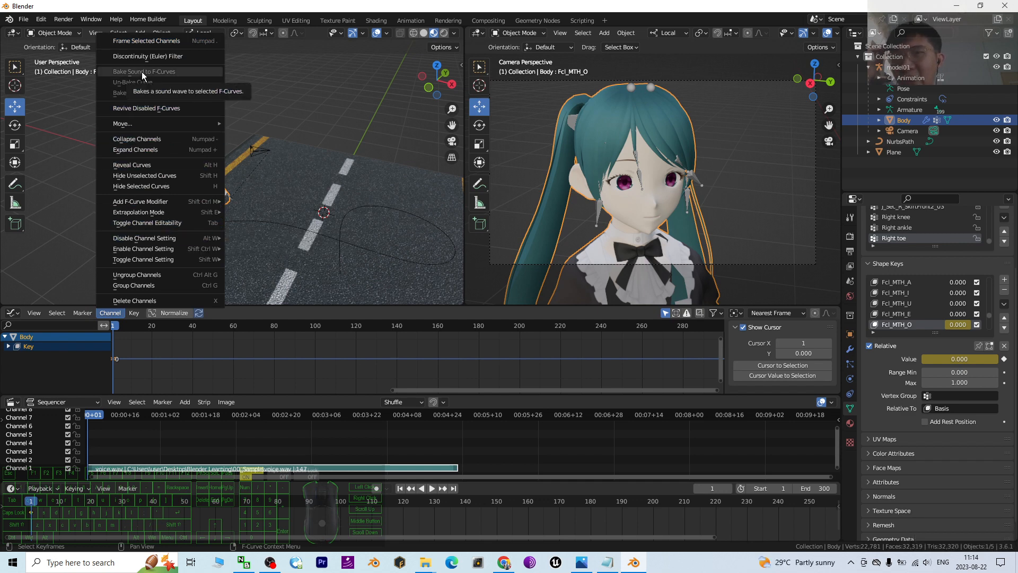
pyautogui.click(3, 353)
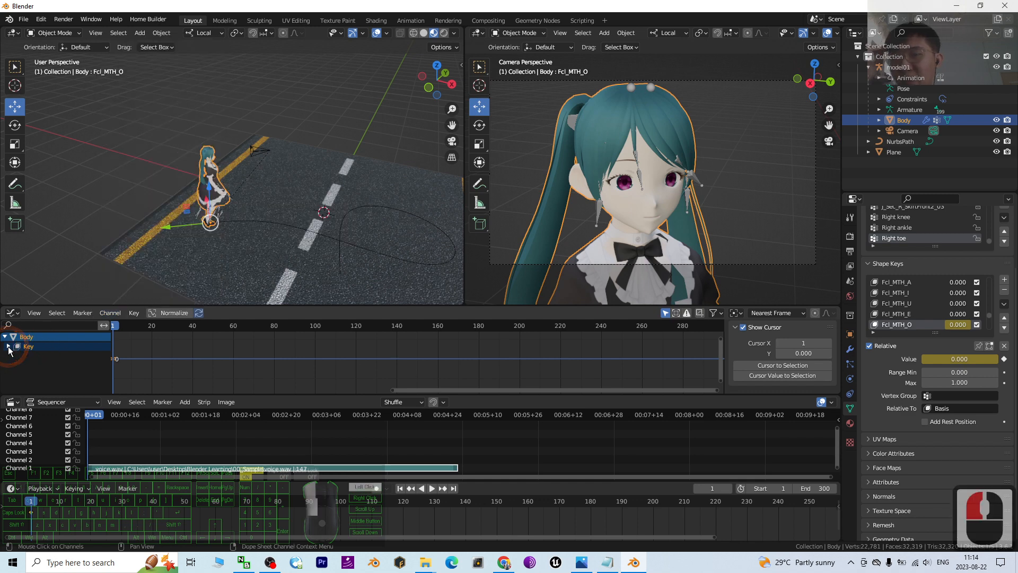
# Step: Expand Body's Key group in the Graph Editor, select the Value (Fcl_MTH_O) channel and start Bake Sound to F-Curves
pyautogui.click(8, 345)
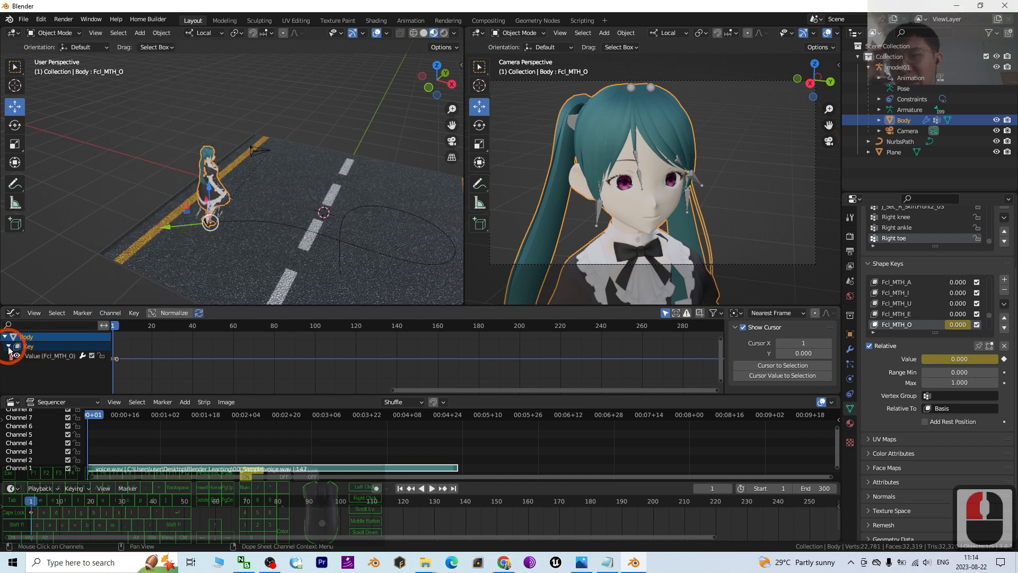
pyautogui.click(55, 357)
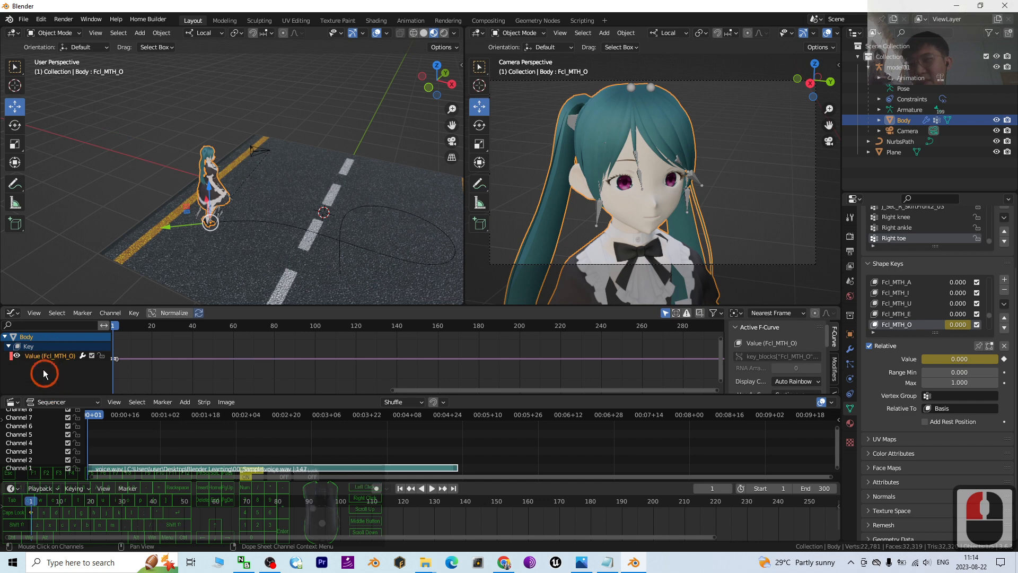
pyautogui.doubleClick(43, 361)
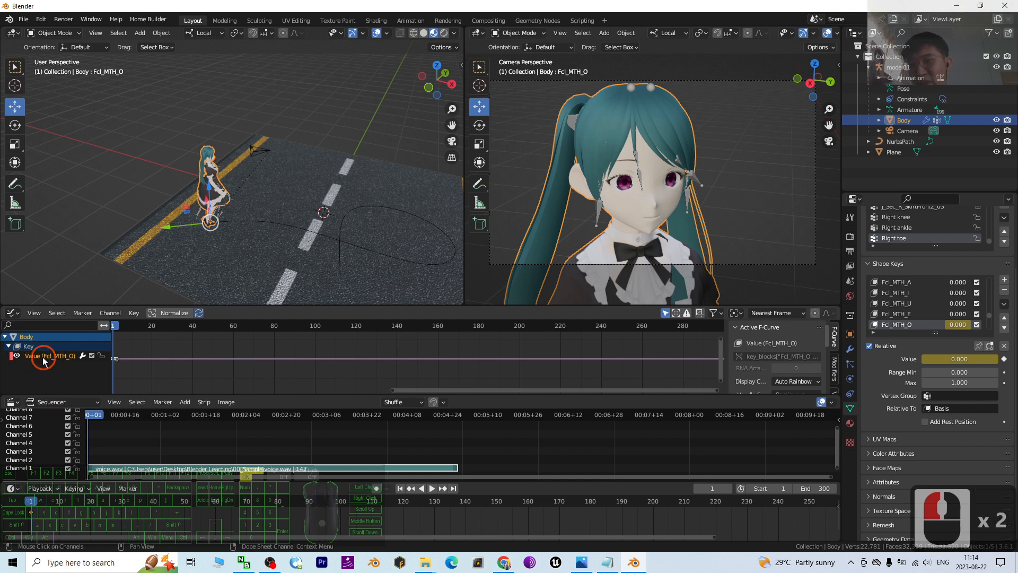
pyautogui.click(110, 313)
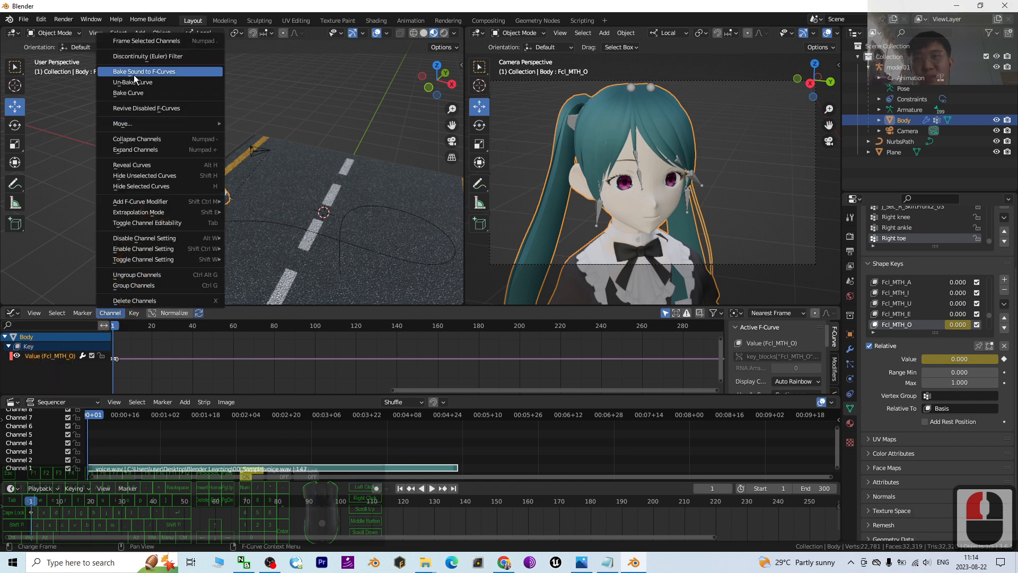
pyautogui.click(161, 72)
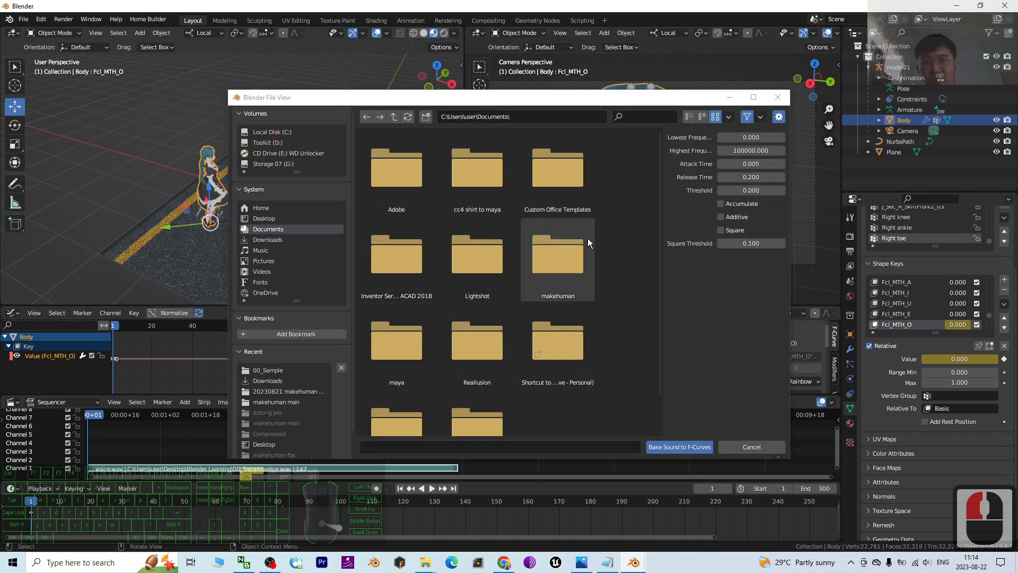
# Step: Switch to File Explorer, copy the path of the 00_Sample folder and return to Blender's file browser
pyautogui.moveTo(425, 562)
pyautogui.click(511, 495)
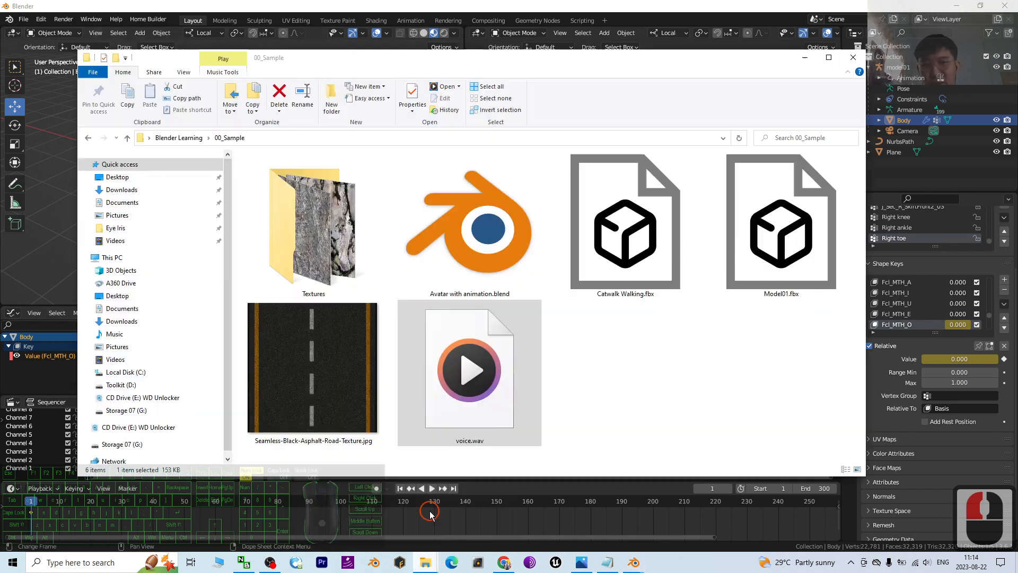
pyautogui.click(494, 395)
pyautogui.click(366, 139)
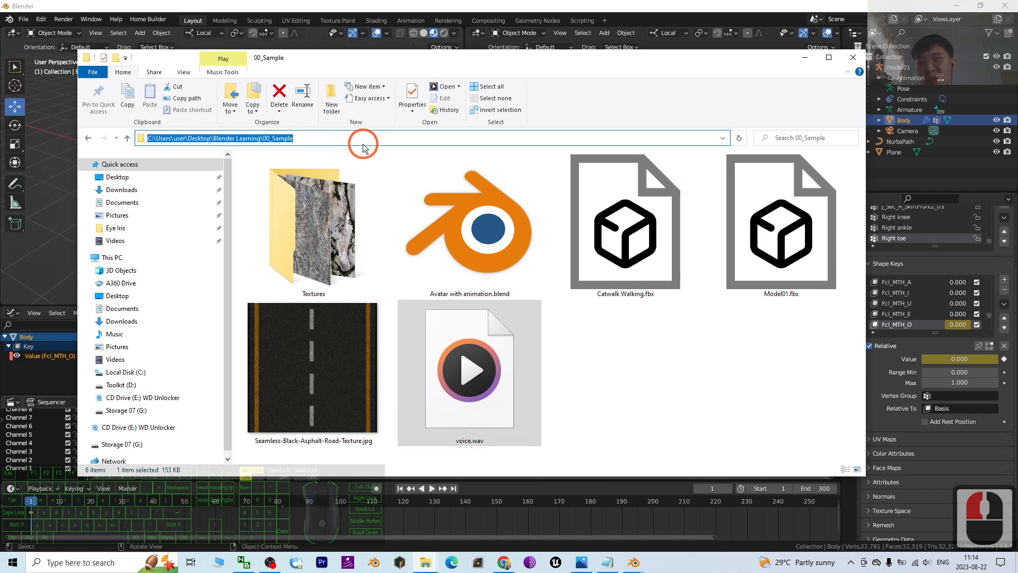
pyautogui.hotkey('ctrl', 'c')
pyautogui.click(804, 57)
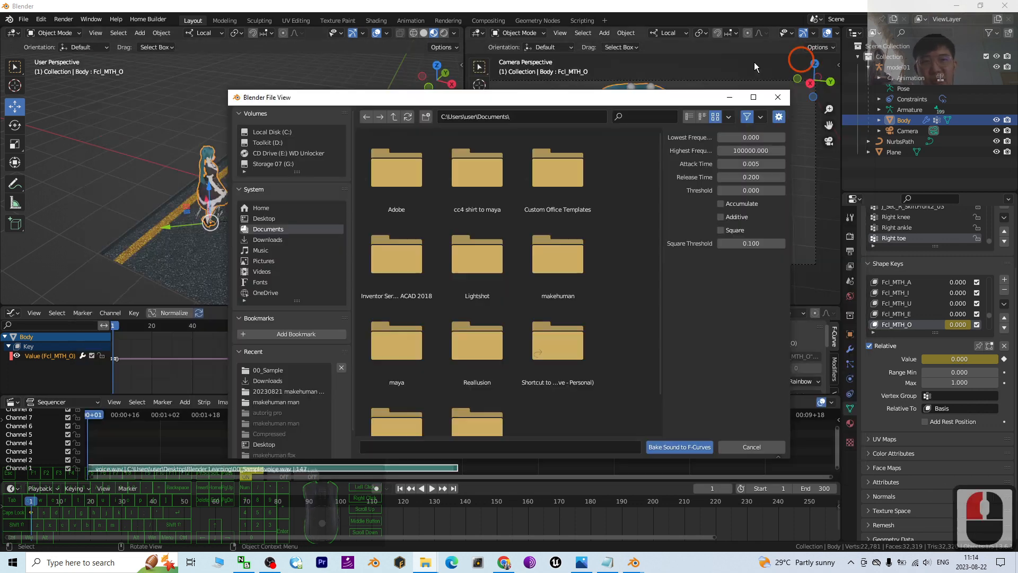
# Step: Go to the copied 00_Sample folder path and bake voice.wav into the Fcl_MTH_O value curve
pyautogui.click(451, 156)
pyautogui.click(543, 111)
pyautogui.hotkey('ctrl', 'v')
pyautogui.press('Return')
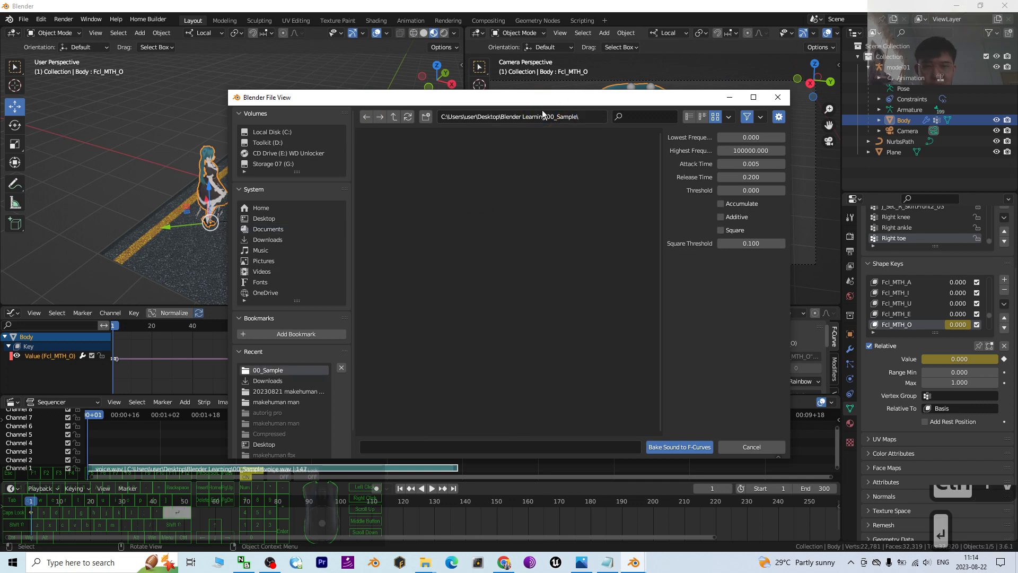
pyautogui.click(490, 158)
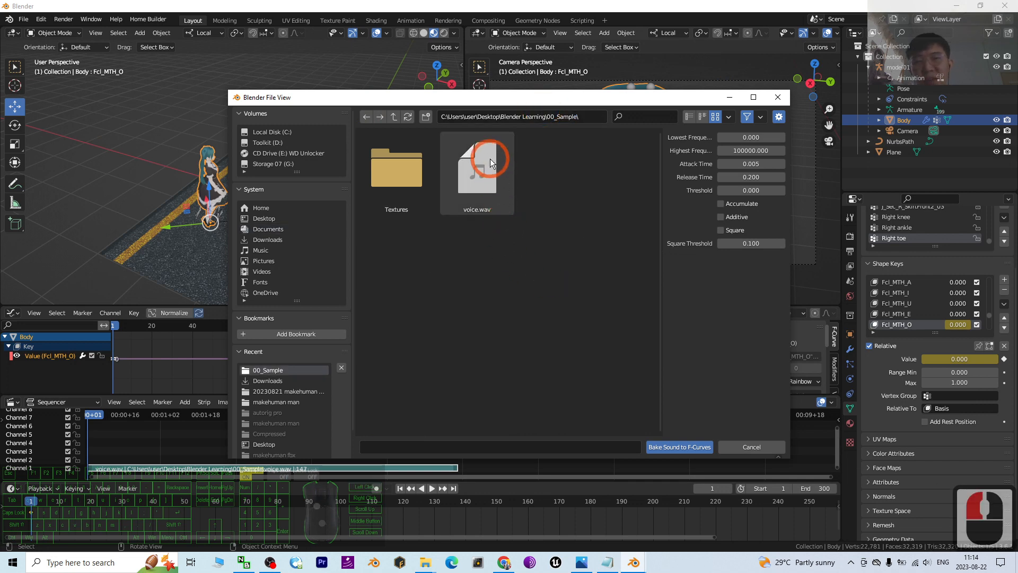
pyautogui.doubleClick(481, 189)
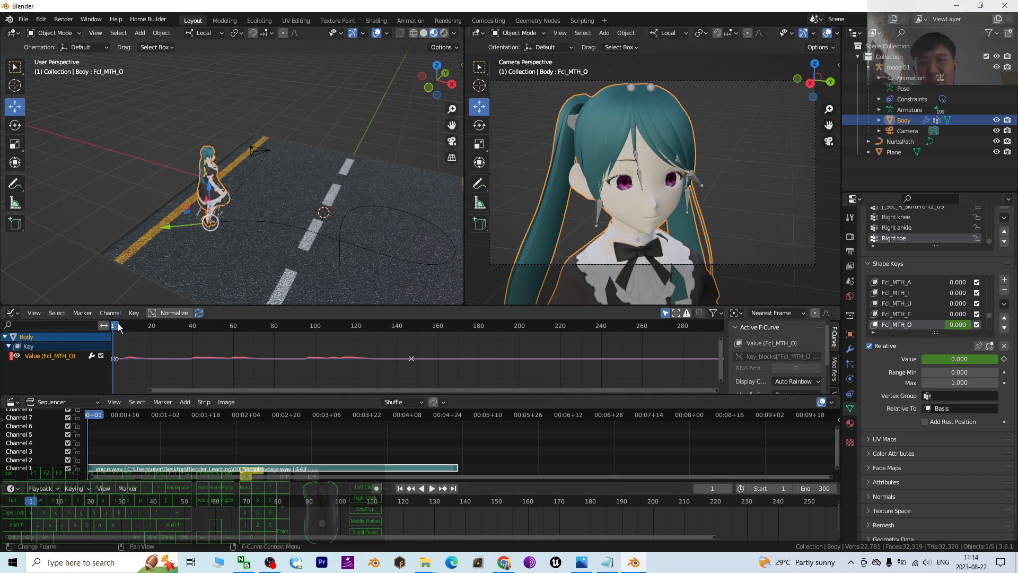
# Step: Scrub to frame 10 and play the animation to check the mouth movement against the voice
pyautogui.moveTo(118, 325); pyautogui.dragTo(131, 328)
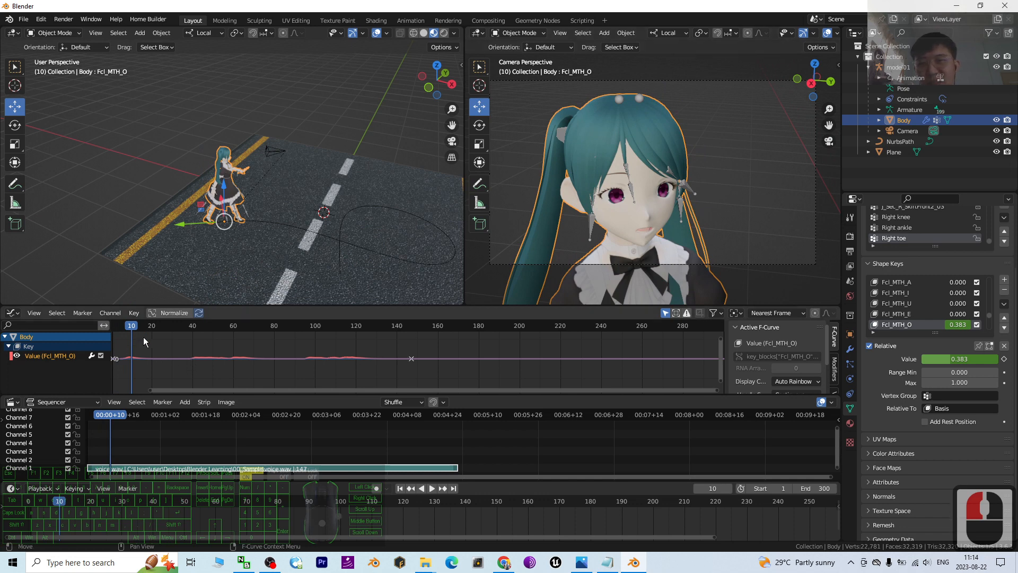
pyautogui.click(431, 489)
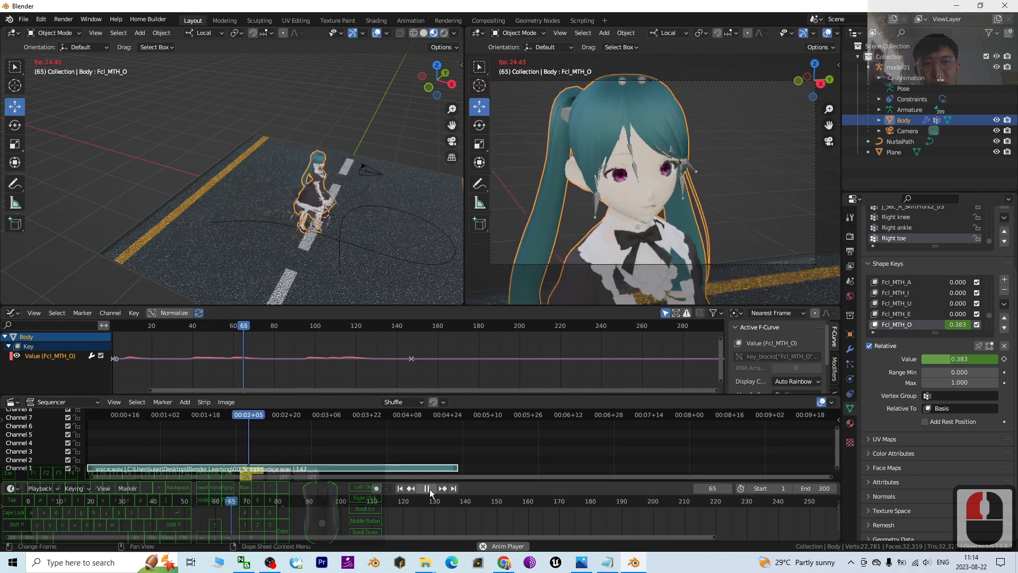
pyautogui.click(429, 489)
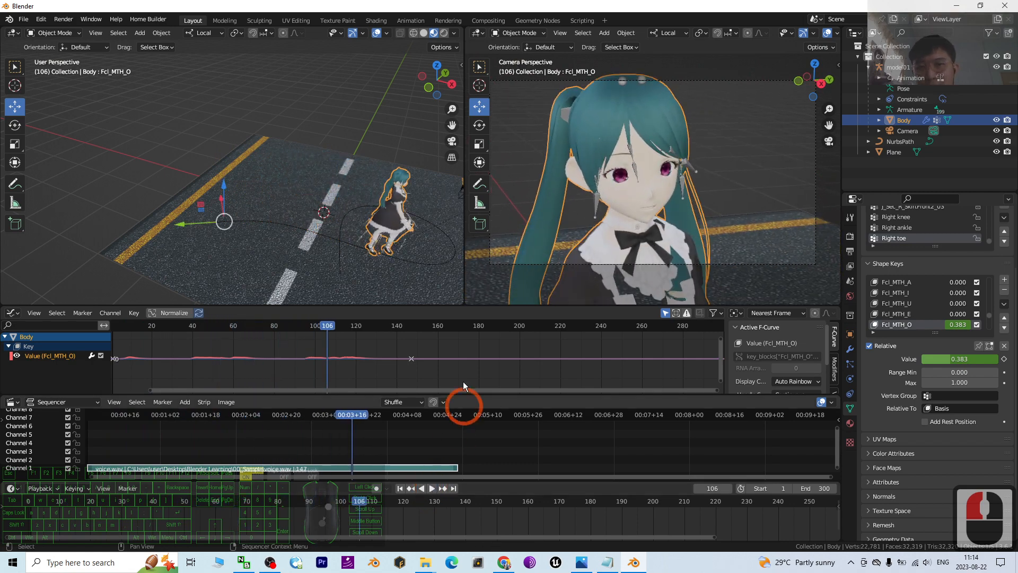
# Step: Replay the animation from the start with the camera view close on the face to examine the lip sync, and scrub back to frame 0
pyautogui.moveTo(331, 326); pyautogui.dragTo(202, 346)
pyautogui.scroll(4, 660, 234)
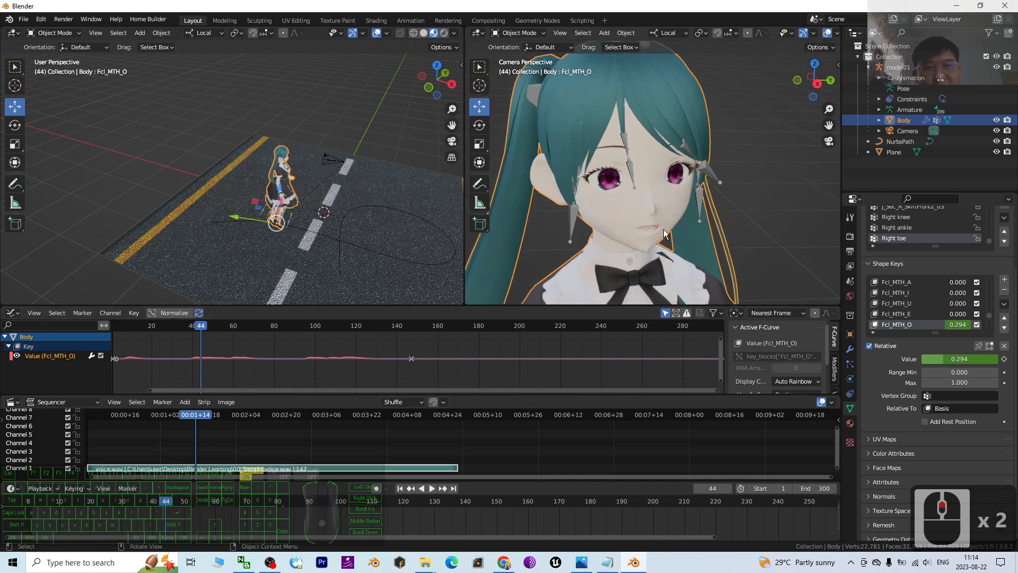
pyautogui.click(401, 488)
pyautogui.click(429, 489)
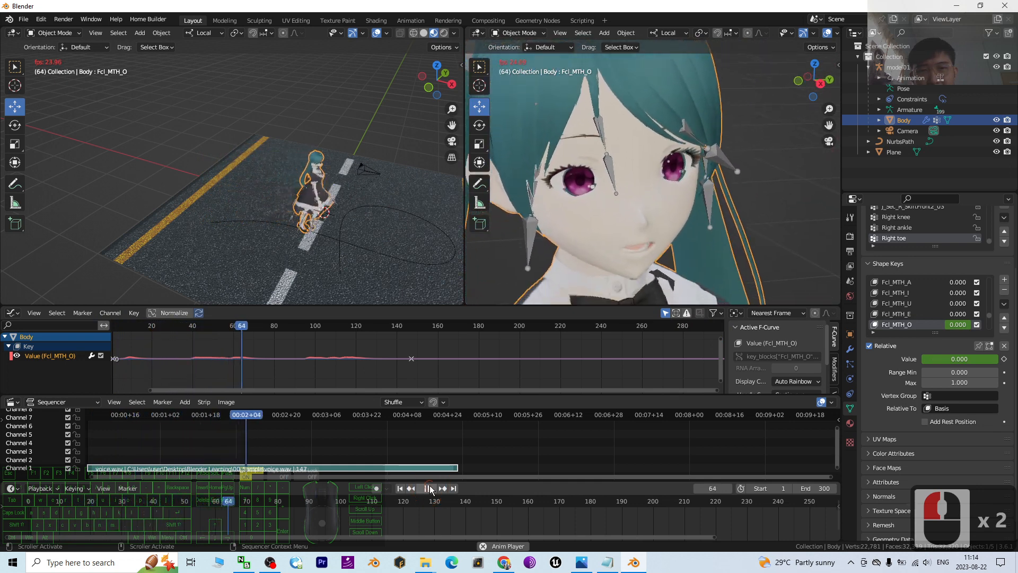
pyautogui.click(430, 487)
pyautogui.keyDown('shift'); pyautogui.moveTo(707, 244); pyautogui.dragTo(710, 210, button='middle'); pyautogui.keyUp('shift')
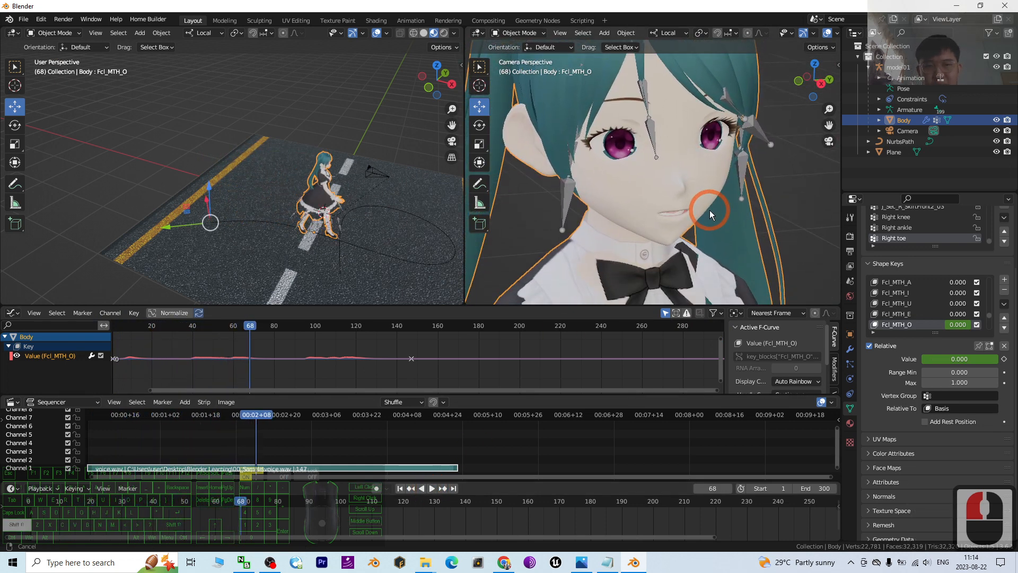
pyautogui.click(429, 488)
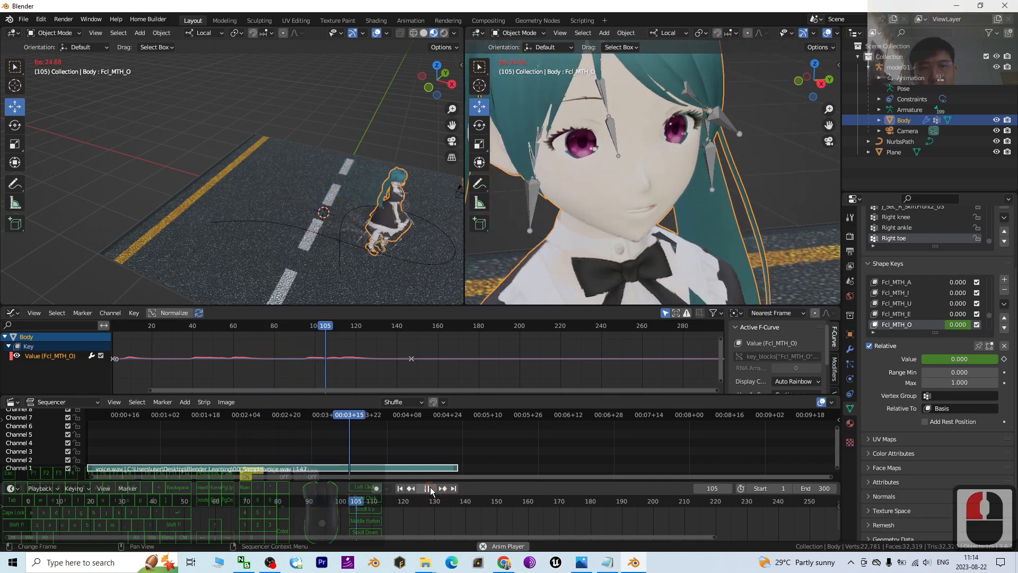
pyautogui.click(429, 489)
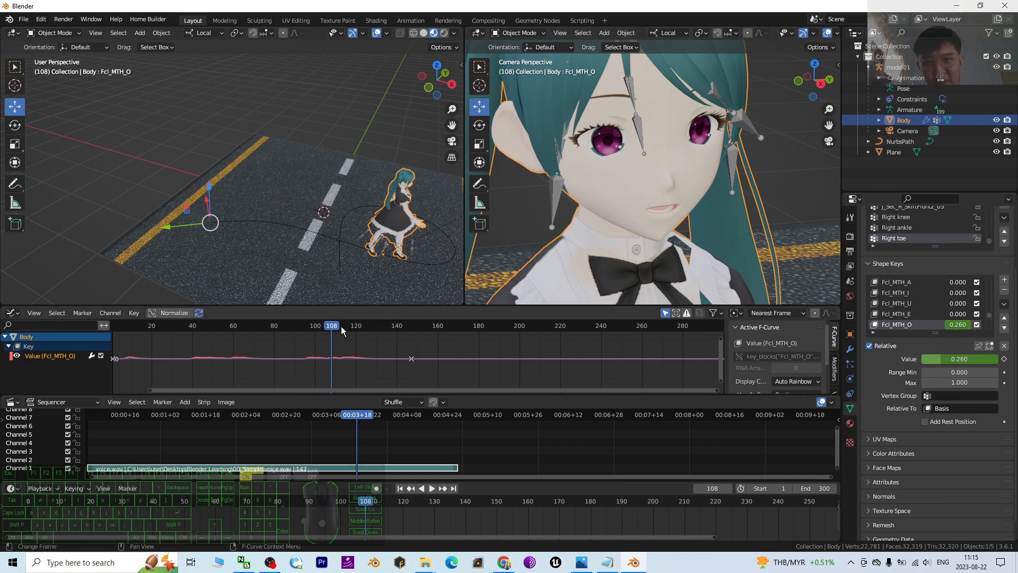
pyautogui.moveTo(342, 330); pyautogui.dragTo(113, 325)
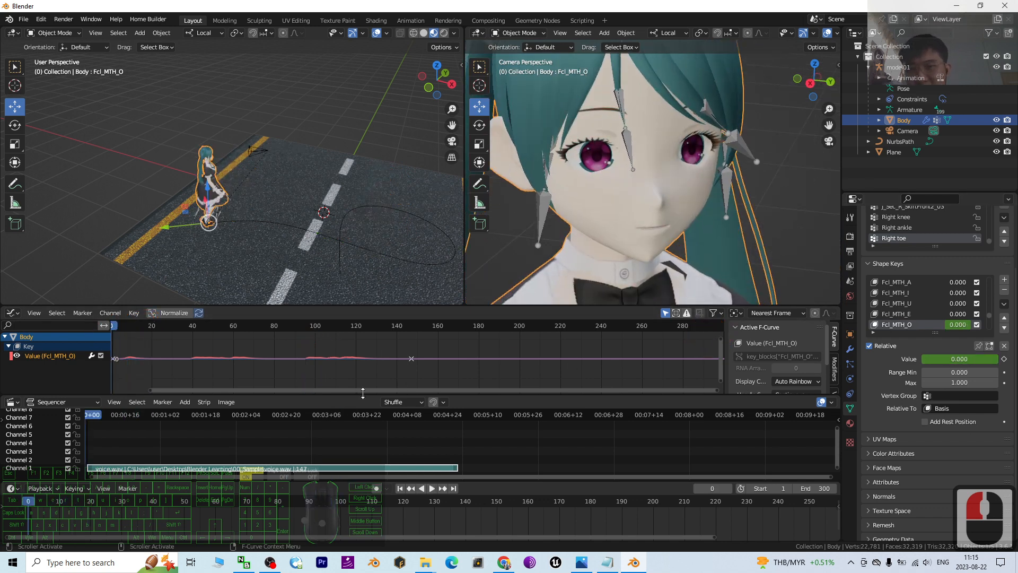
# Step: Enlarge the Graph Editor area and stretch its vertical scale so the peaks of the baked Fcl_MTH_O curve are readable
pyautogui.moveTo(362, 393); pyautogui.dragTo(342, 452)
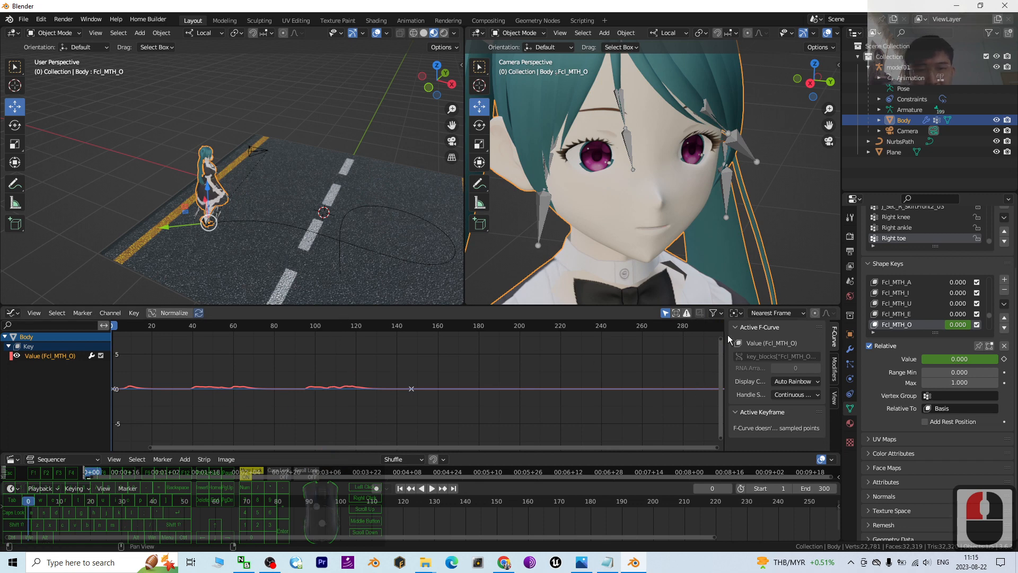
pyautogui.moveTo(723, 338); pyautogui.dragTo(723, 380)
pyautogui.click(336, 403)
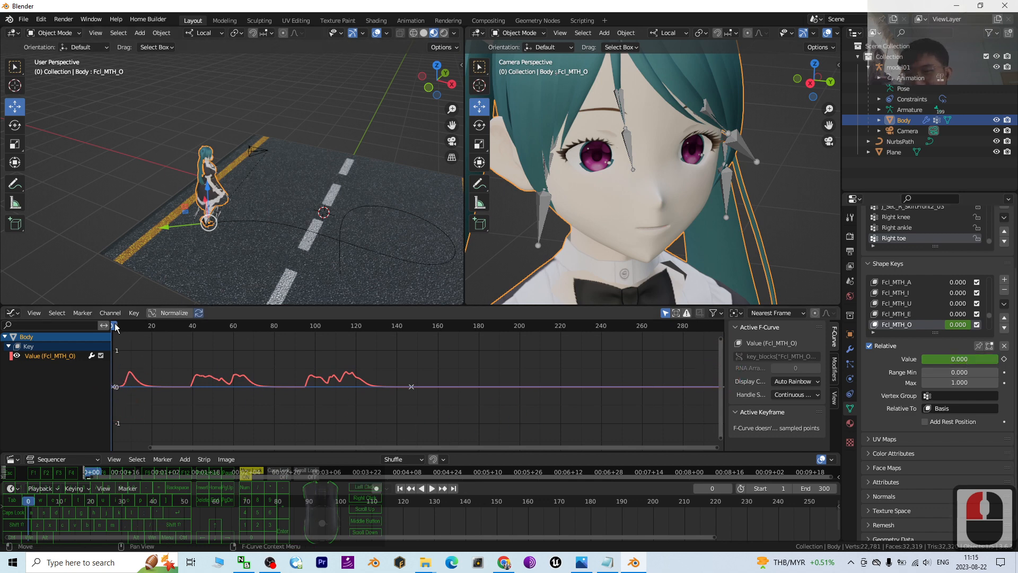
# Step: Scrub to the curve's first peak at frame 9 to compare it with the mouth opening, and return to frame 0
pyautogui.moveTo(116, 327); pyautogui.dragTo(131, 374)
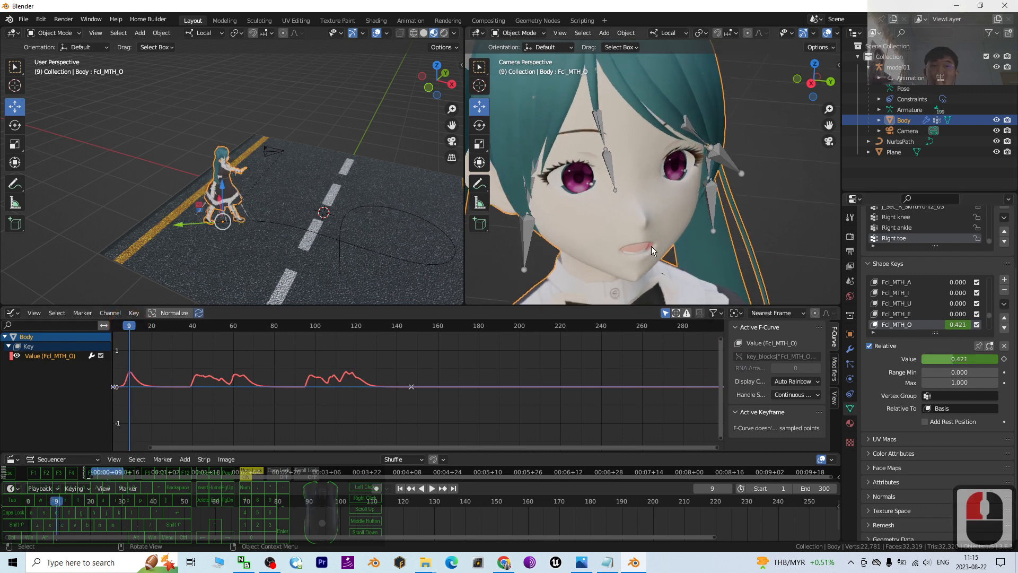
pyautogui.click(130, 325)
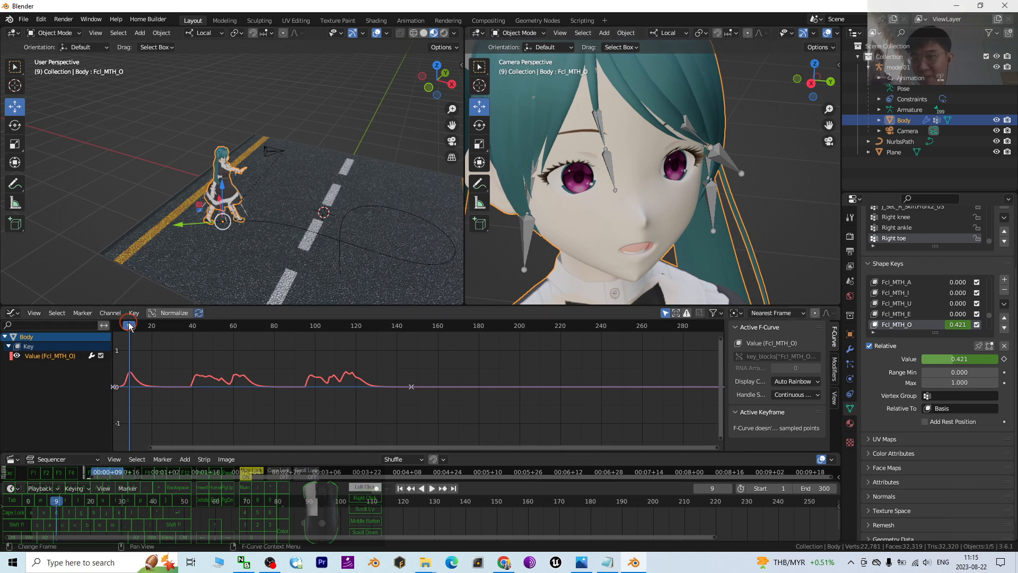
pyautogui.moveTo(129, 325); pyautogui.dragTo(112, 325)
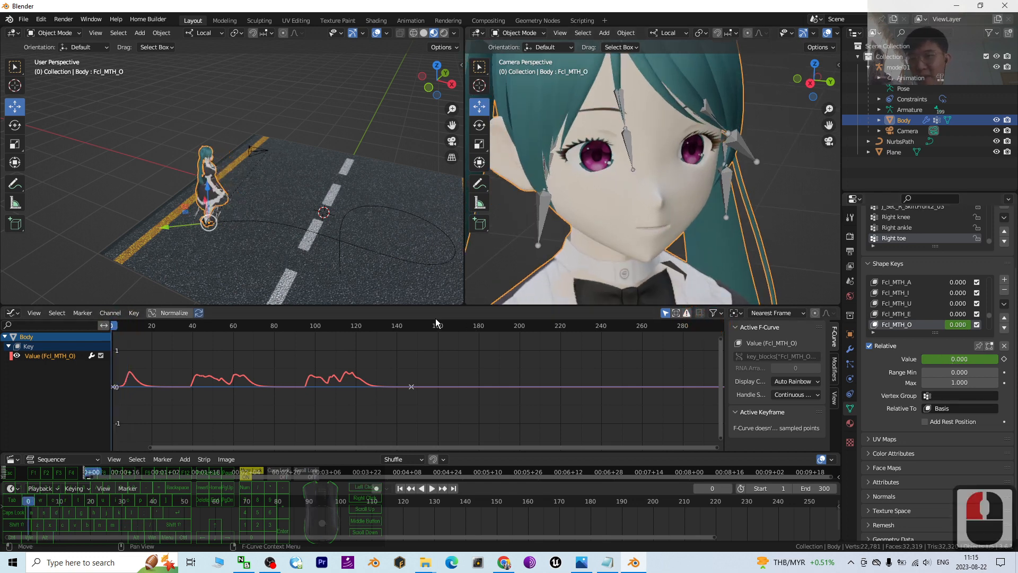
# Step: Un-bake the Value (Fcl_MTH_O) curve into editable keyframes
pyautogui.click(206, 365)
pyautogui.click(2, 373)
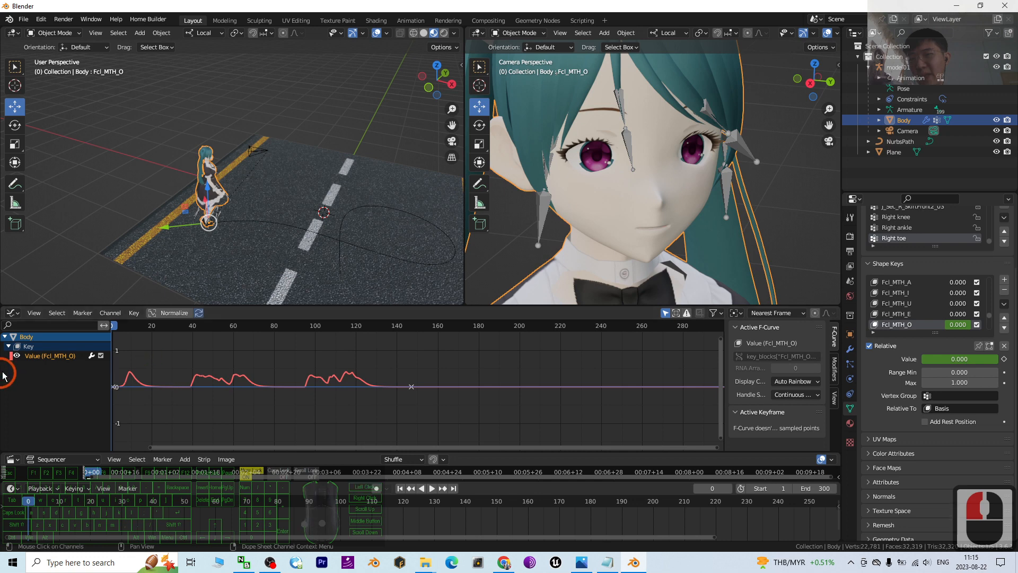
pyautogui.click(48, 357)
pyautogui.click(48, 357)
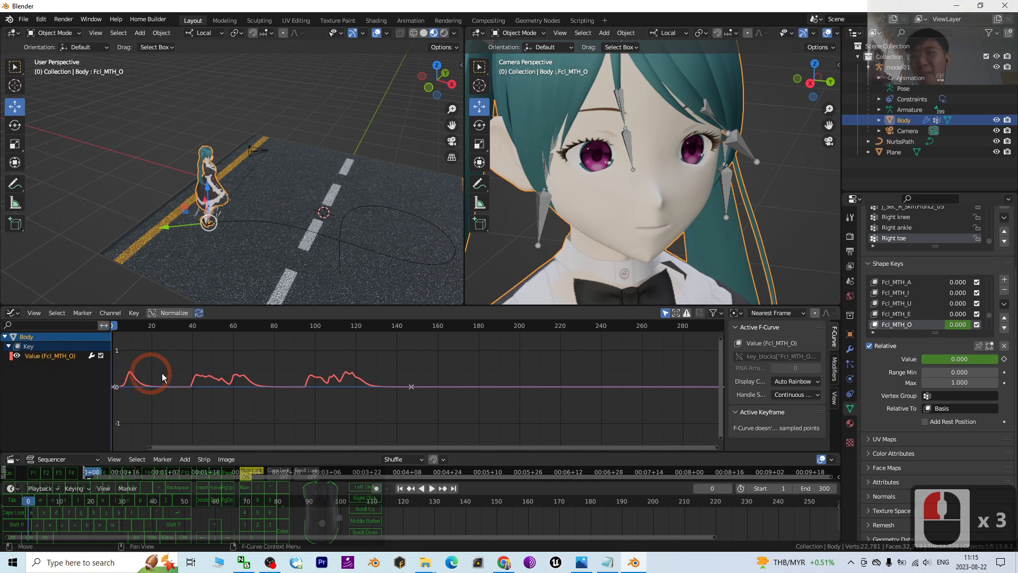
pyautogui.click(110, 313)
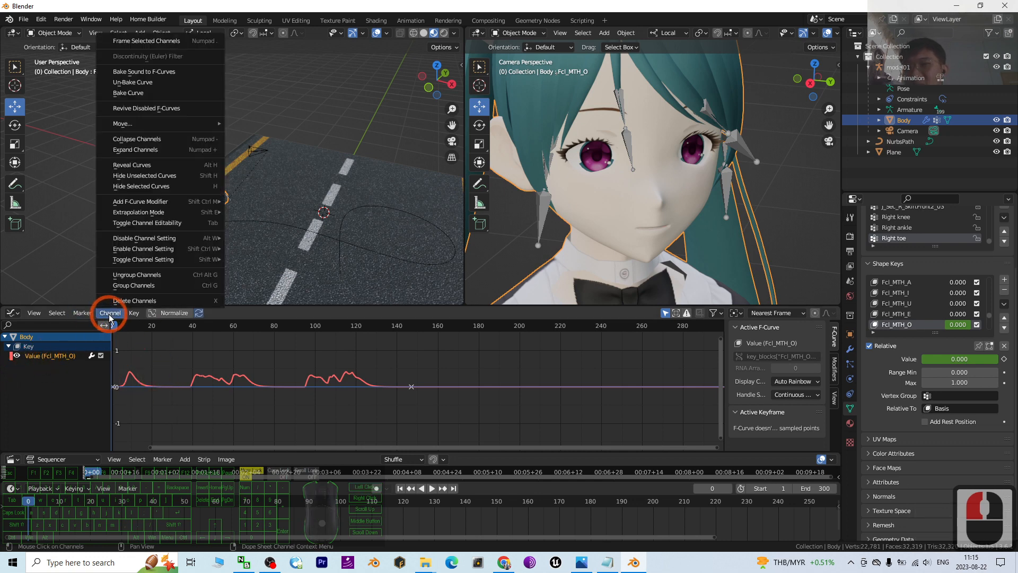
pyautogui.click(149, 85)
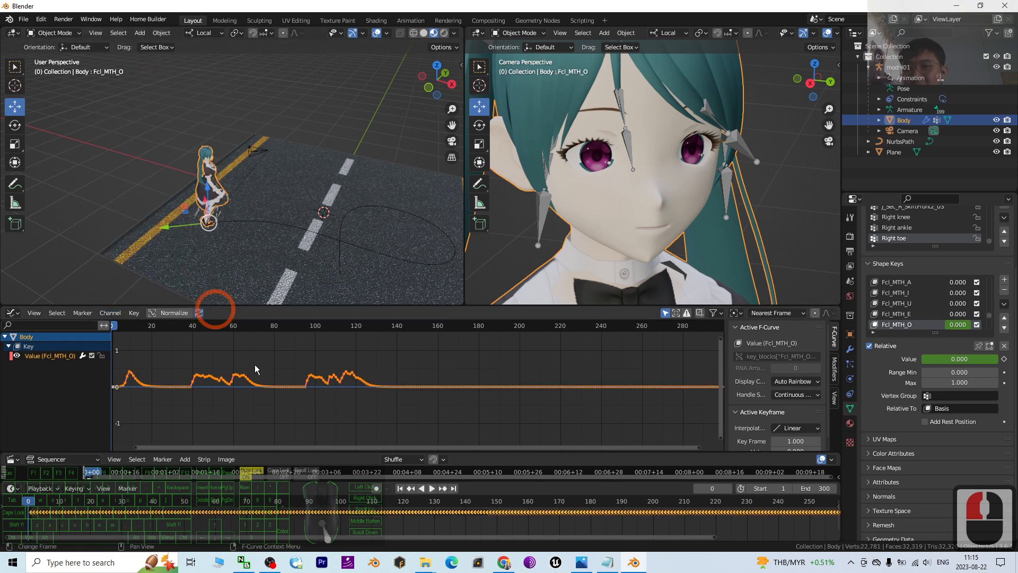
# Step: Scale all keyframes of the Fcl_MTH_O curve along Y by about 1.74 to widen the mouth opening
pyautogui.click(272, 428)
pyautogui.click(365, 405)
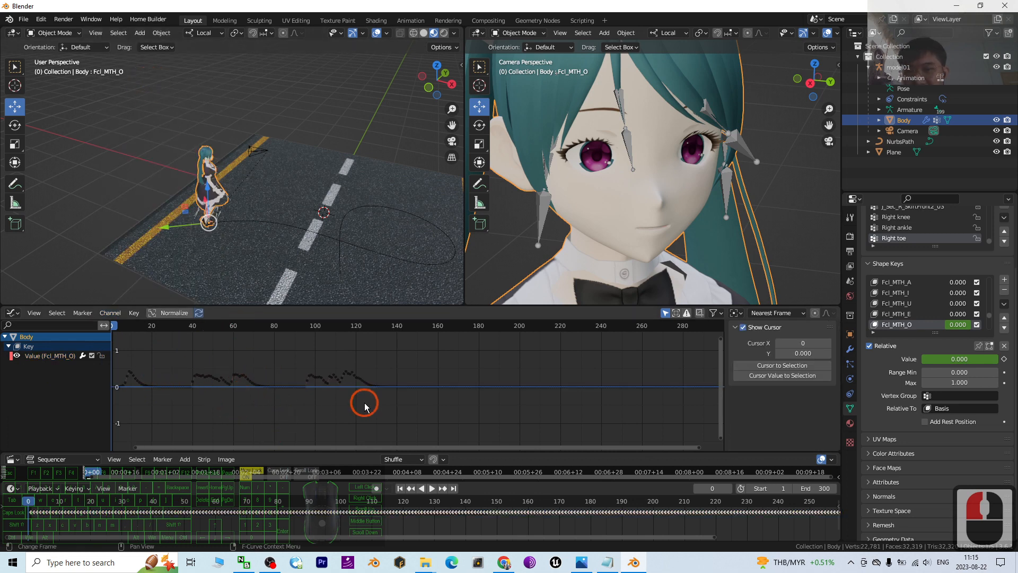
pyautogui.press('a')
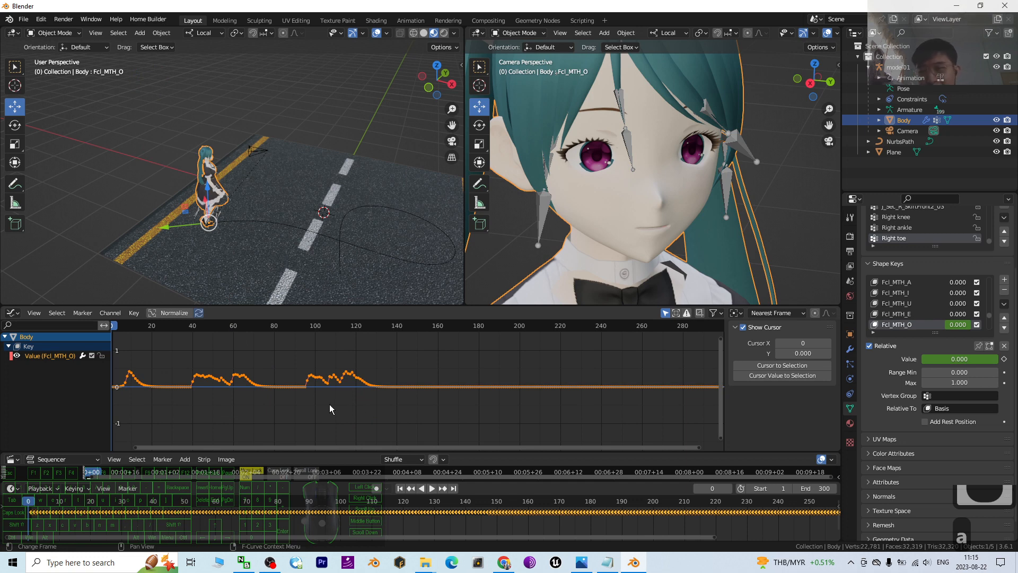
pyautogui.press('s')
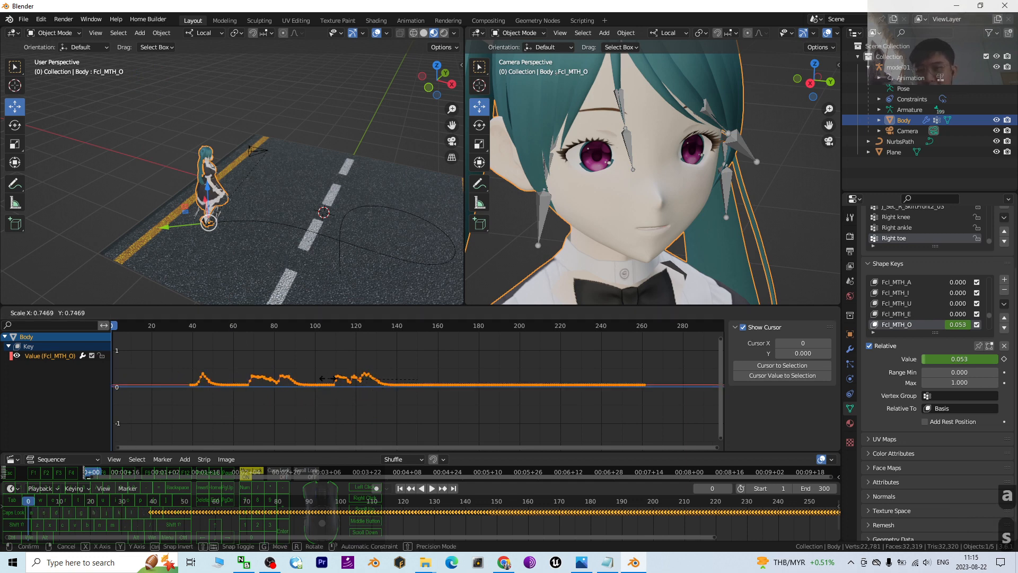
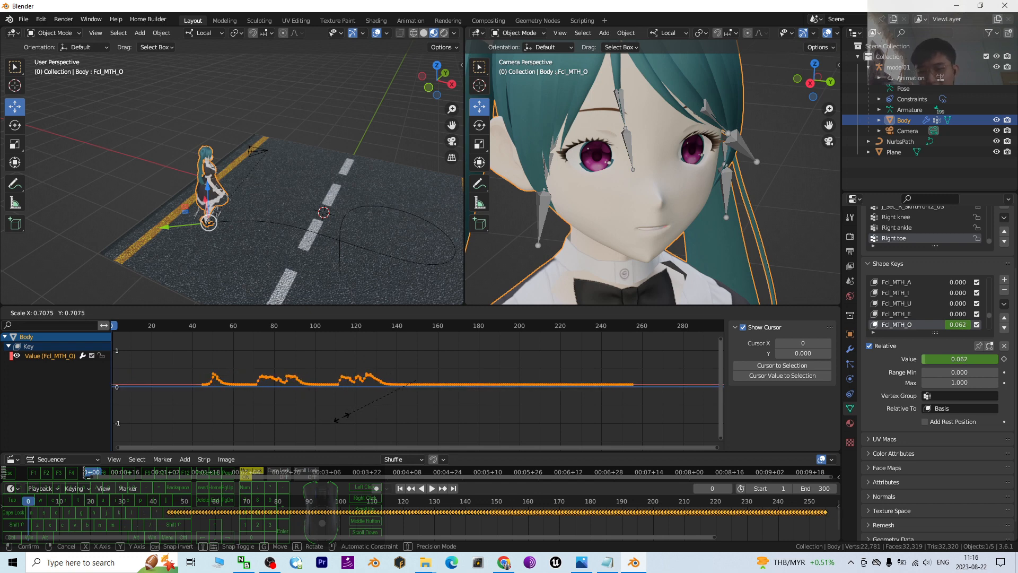
pyautogui.press('y')
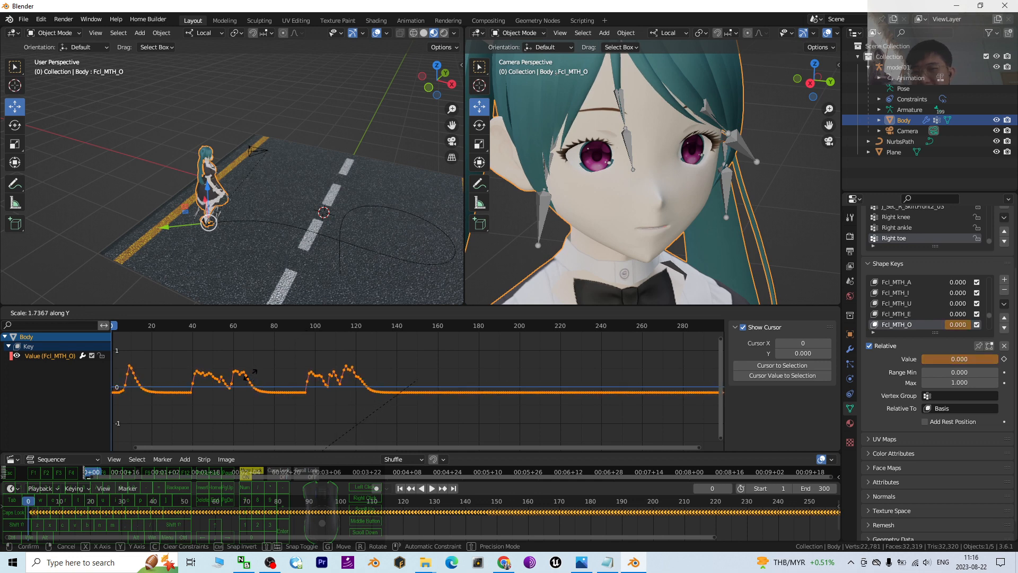
pyautogui.click(130, 357)
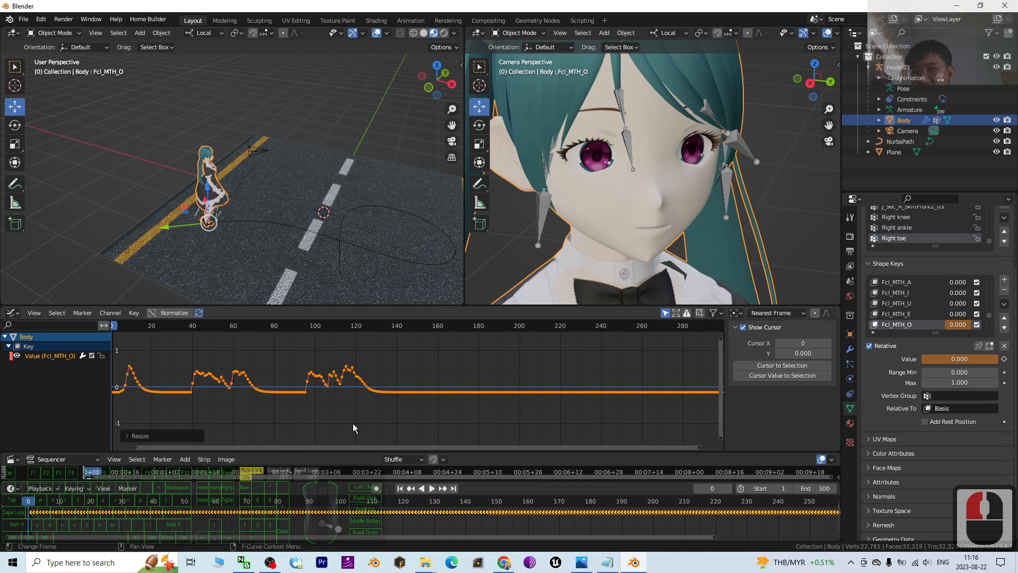
# Step: Move all Fcl_MTH_O keyframes up along Y by about 0.145 so the curve's flat sections sit at 0
pyautogui.moveTo(359, 446); pyautogui.dragTo(313, 447)
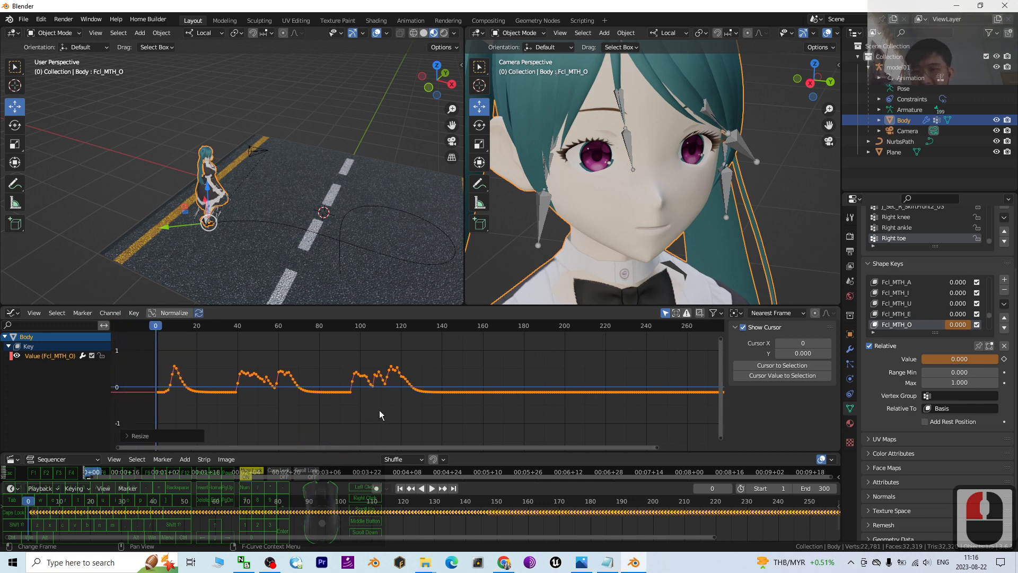
pyautogui.click(340, 418)
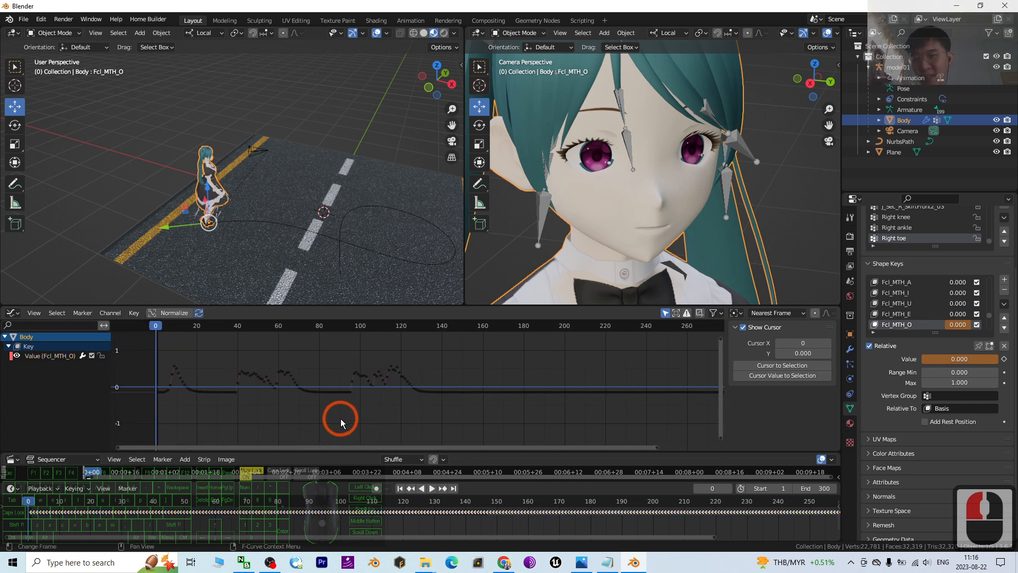
pyautogui.press('a')
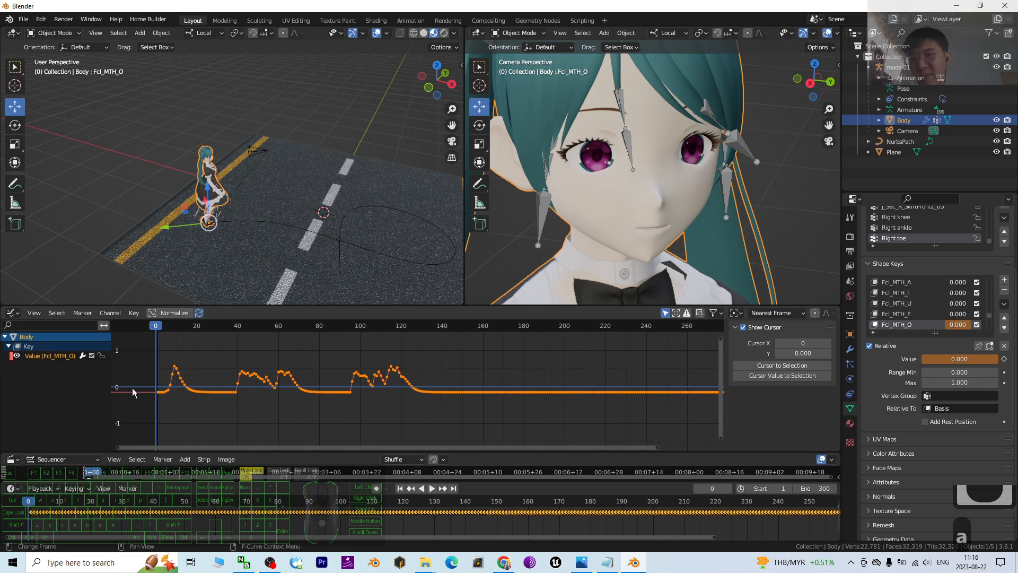
pyautogui.click(244, 421)
pyautogui.press('a')
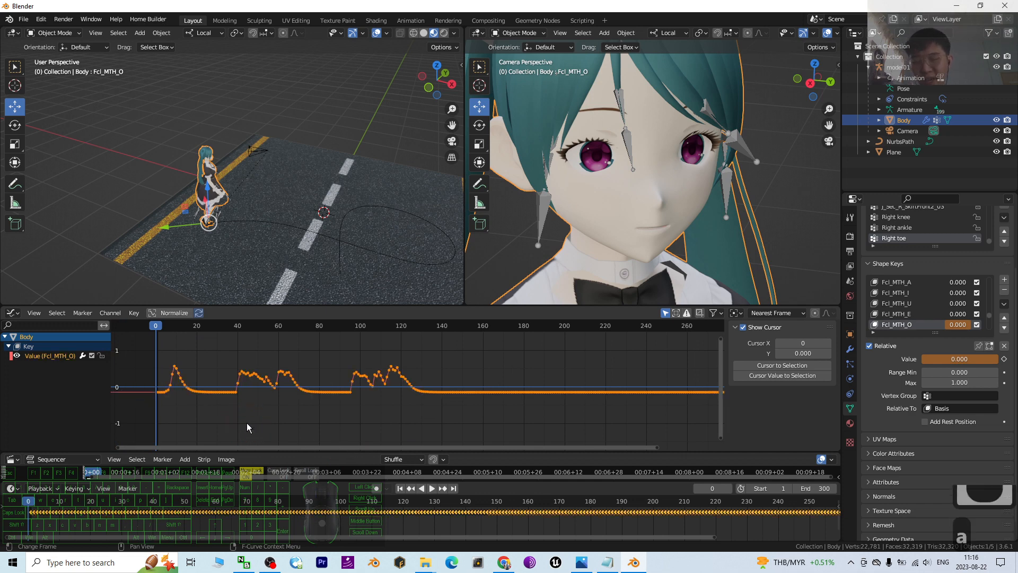
pyautogui.press('g')
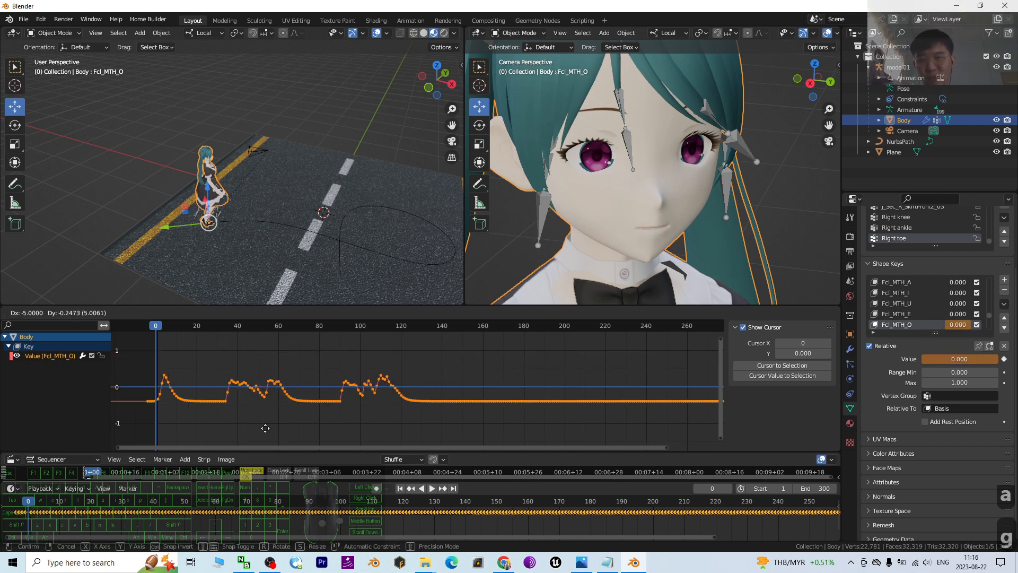
pyautogui.press('y')
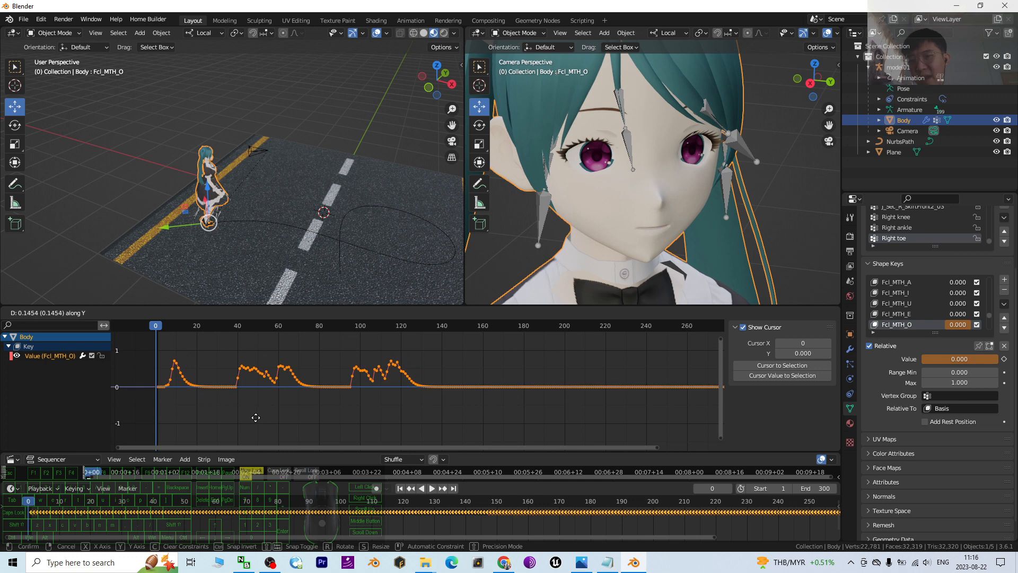
pyautogui.click(256, 418)
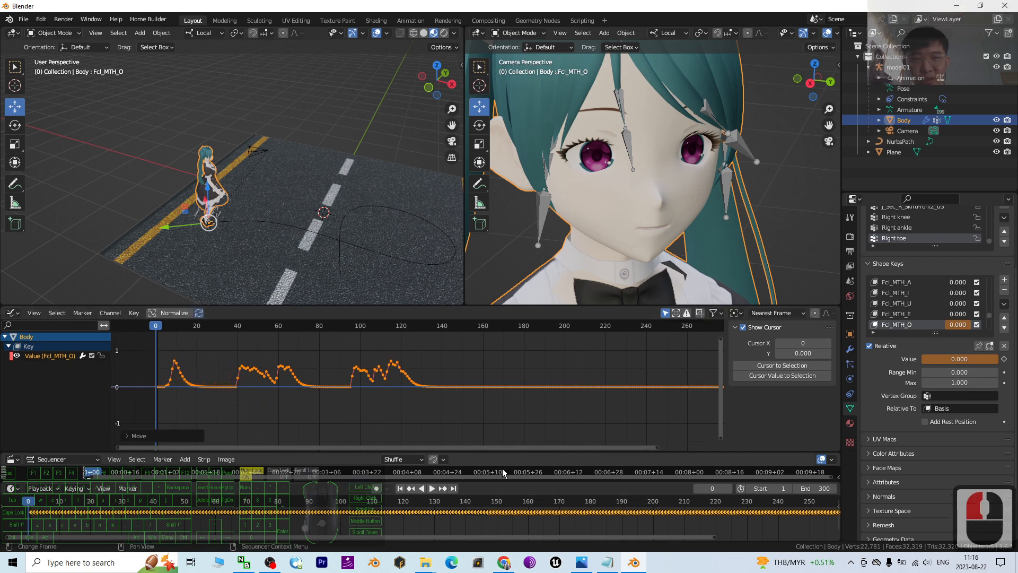
# Step: Play the animation from frame 0, and replay the first mouth movement from about frame 3 to check the stronger lip sync
pyautogui.click(432, 489)
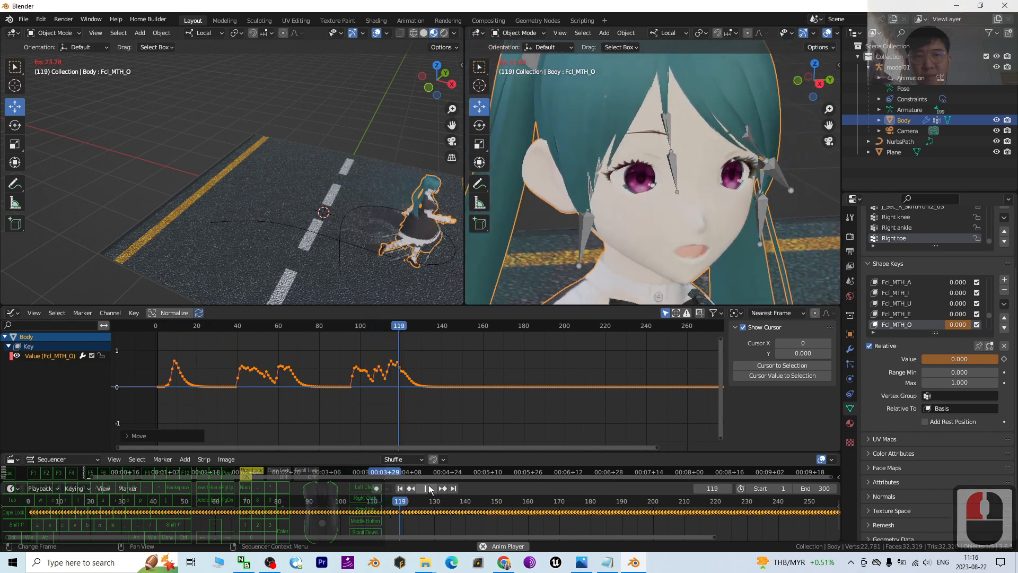
pyautogui.click(429, 487)
pyautogui.moveTo(416, 329); pyautogui.dragTo(162, 350)
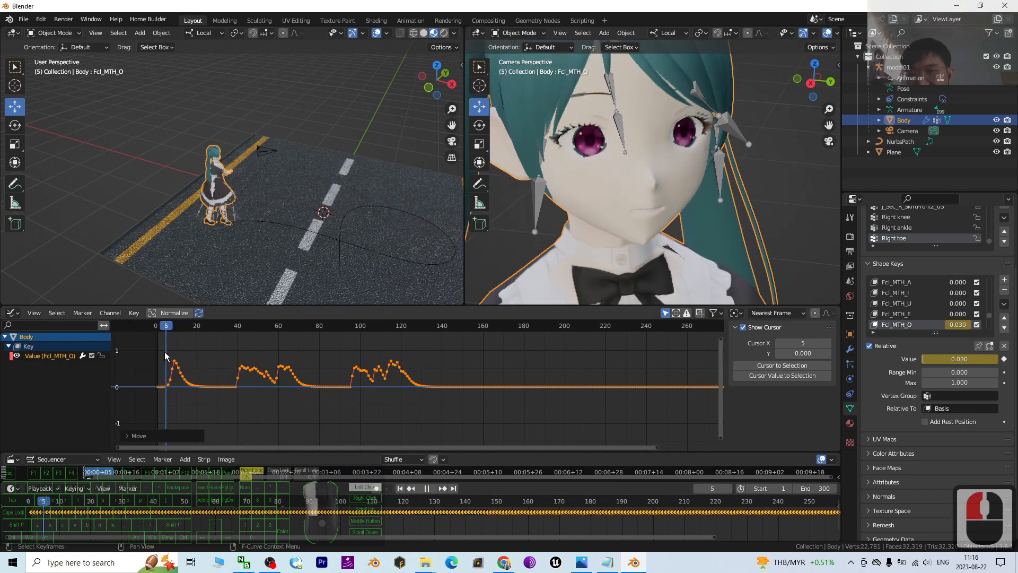
pyautogui.click(432, 487)
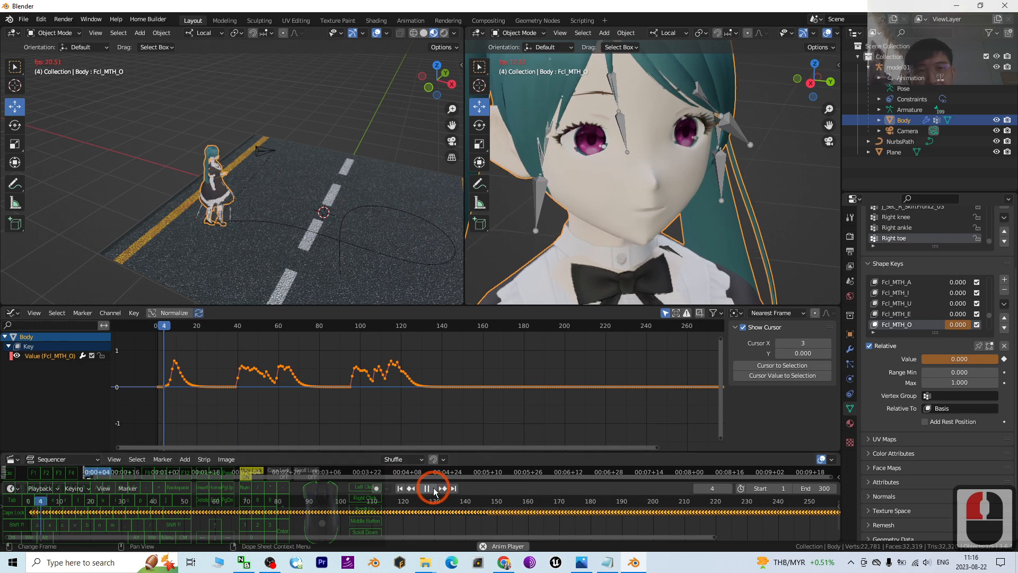
pyautogui.click(432, 488)
# Step: Play the second and third groups of curve peaks from frames 37 and 93 to compare them with the mouth
pyautogui.moveTo(210, 332); pyautogui.dragTo(232, 331)
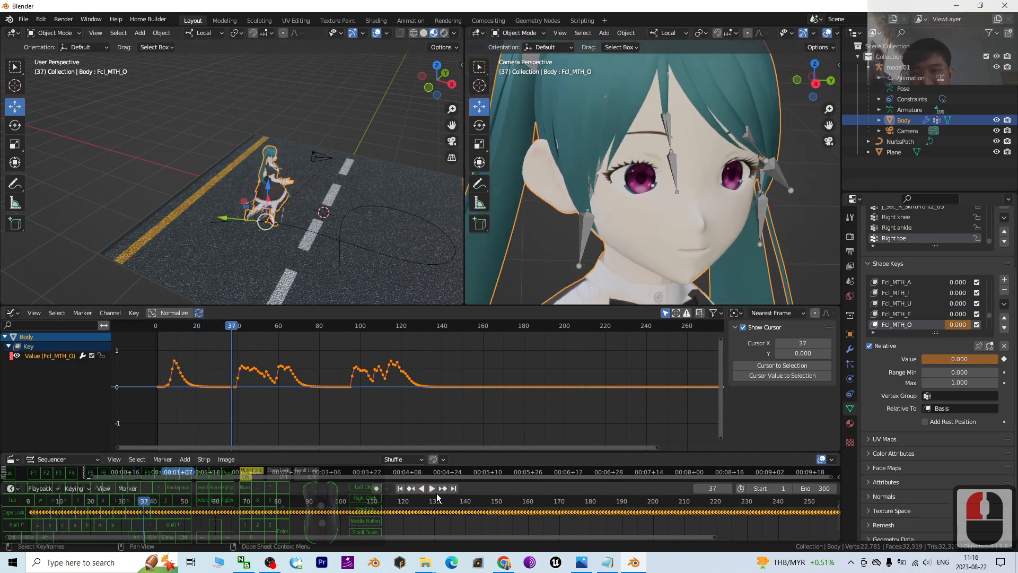
pyautogui.click(431, 489)
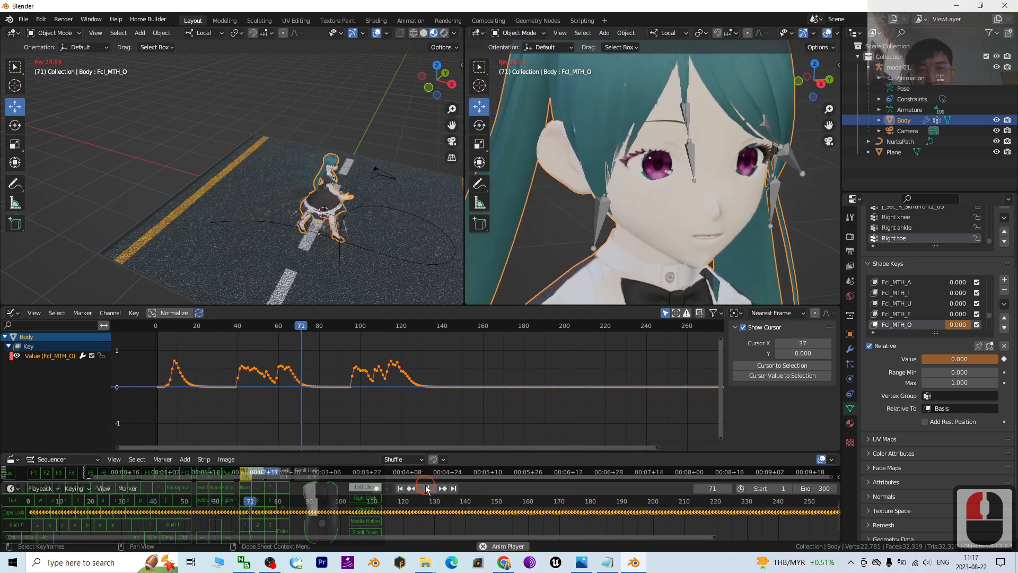
pyautogui.click(431, 489)
pyautogui.moveTo(312, 324); pyautogui.dragTo(346, 326)
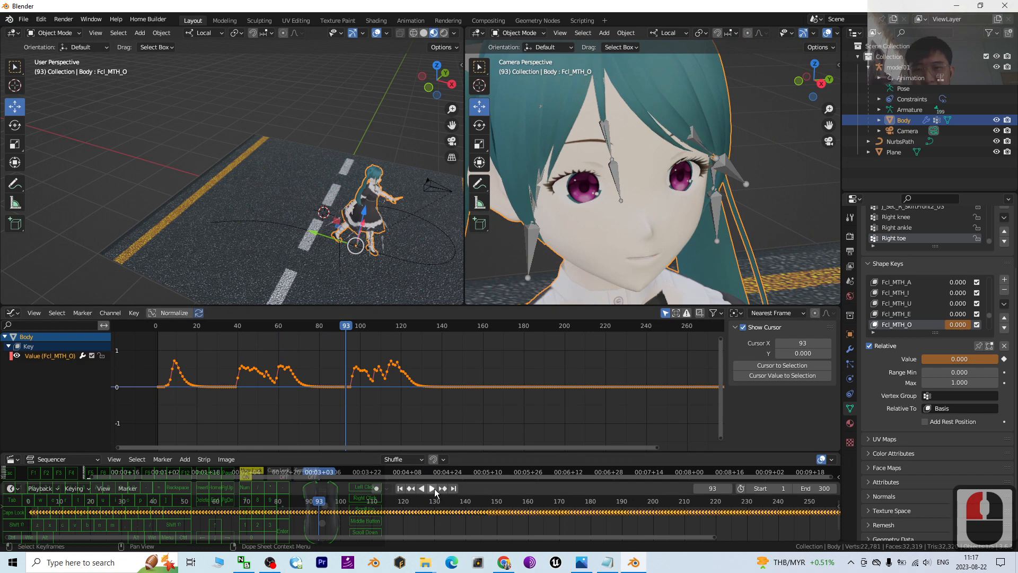
pyautogui.click(432, 488)
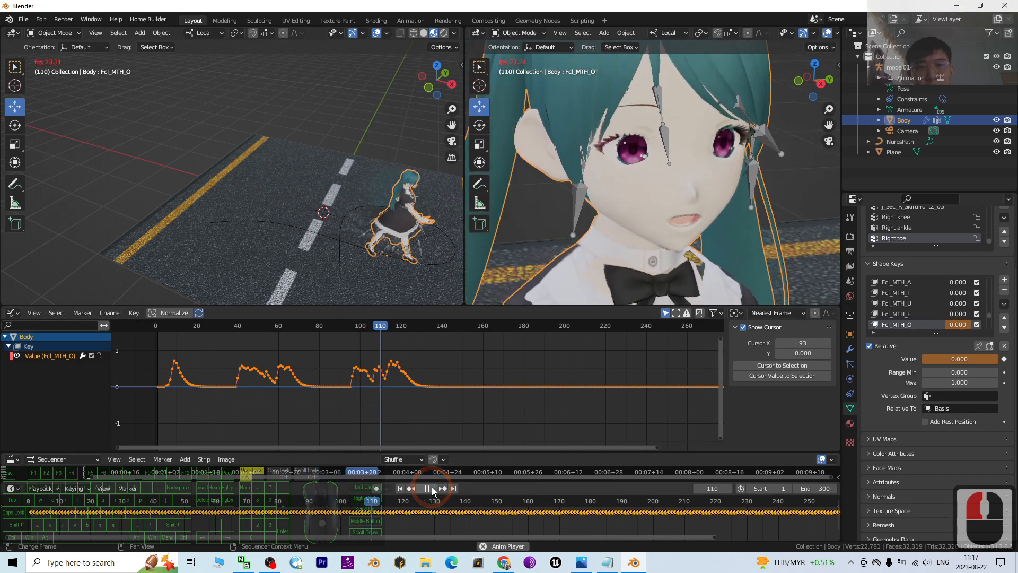
pyautogui.click(433, 488)
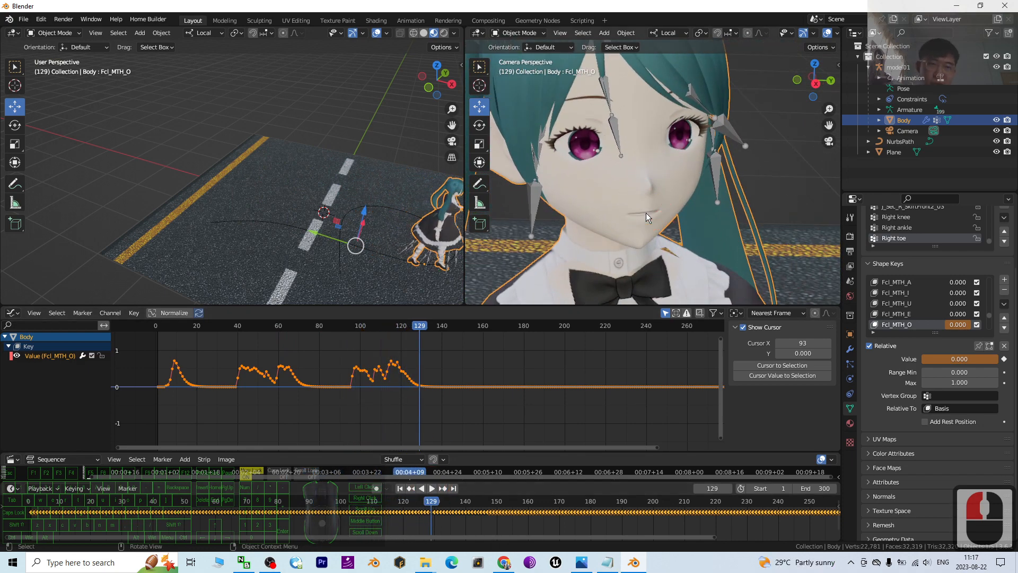
# Step: Switch to the image viewer to review the course topics on cover.jpg, and return to Blender
pyautogui.click(581, 562)
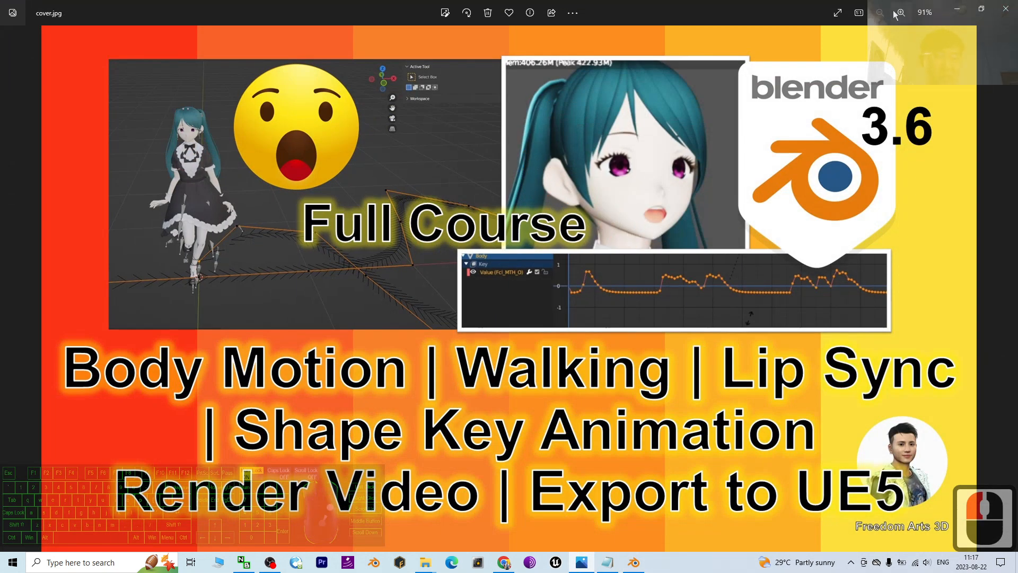
pyautogui.click(961, 12)
pyautogui.click(396, 318)
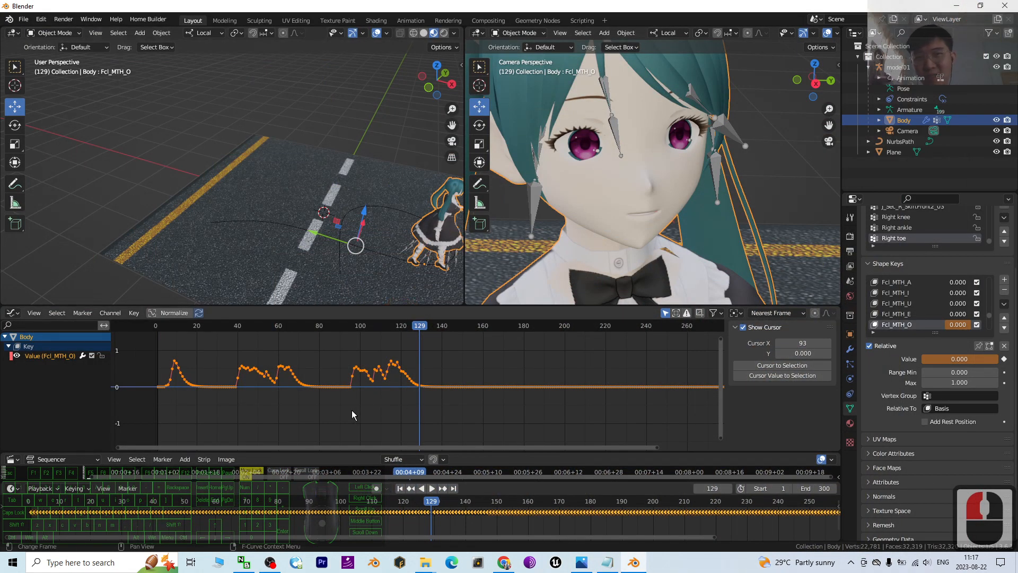
# Step: Set both 3D viewports to Rendered shading and widen the camera view, with the character framed down to her upper body
pyautogui.scroll(-10, 567, 185)
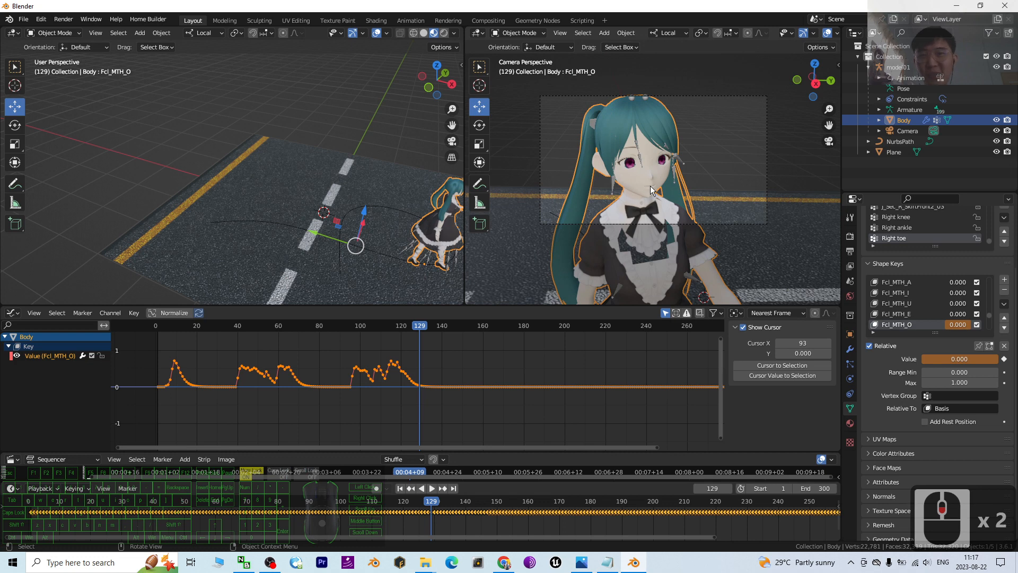
pyautogui.scroll(-5, 380, 154)
pyautogui.scroll(3, 379, 155)
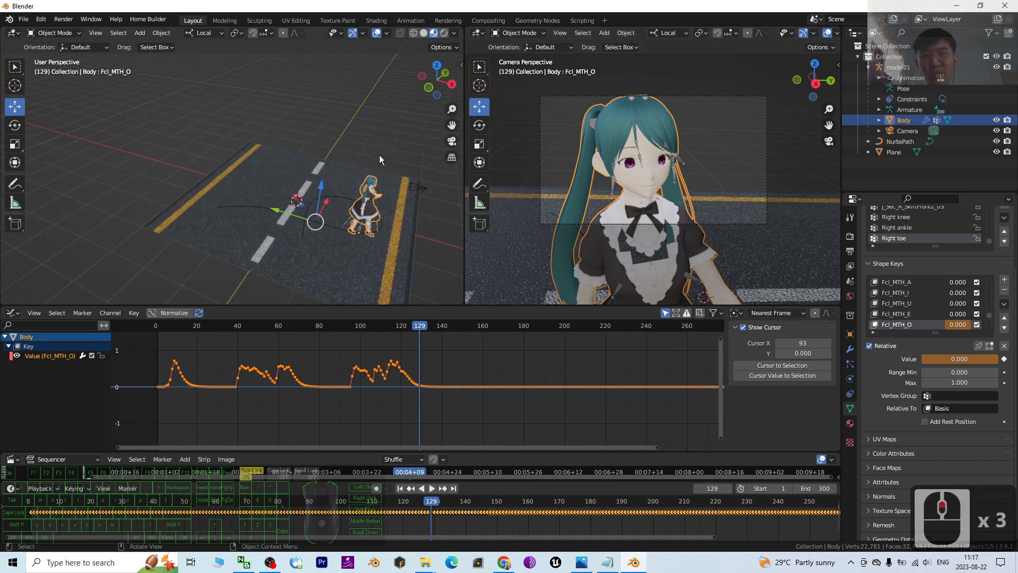
pyautogui.scroll(3, 390, 158)
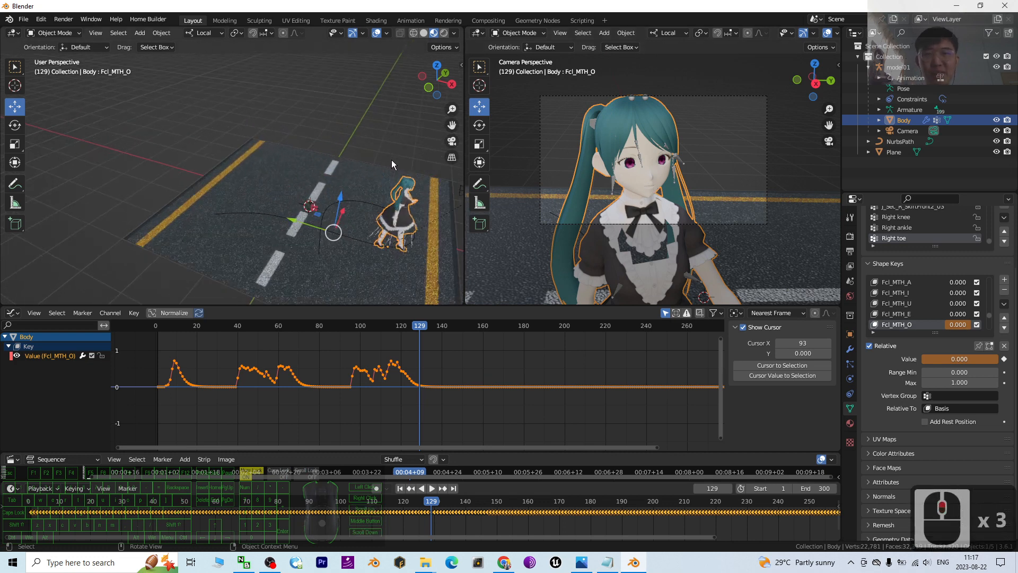
pyautogui.scroll(-2, 392, 160)
pyautogui.keyDown('shift'); pyautogui.moveTo(391, 160); pyautogui.dragTo(341, 195, button='middle'); pyautogui.keyUp('shift')
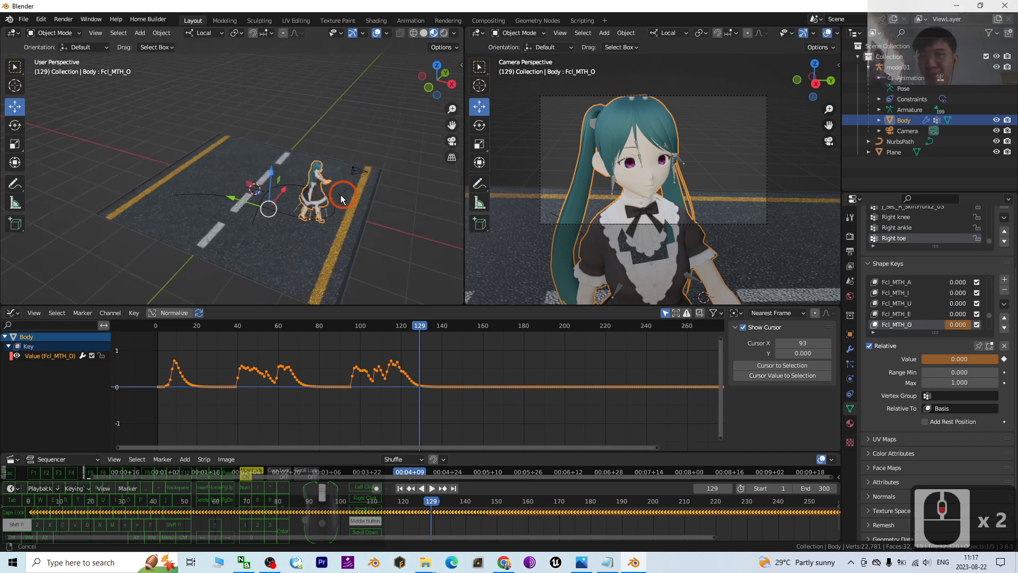
pyautogui.click(443, 32)
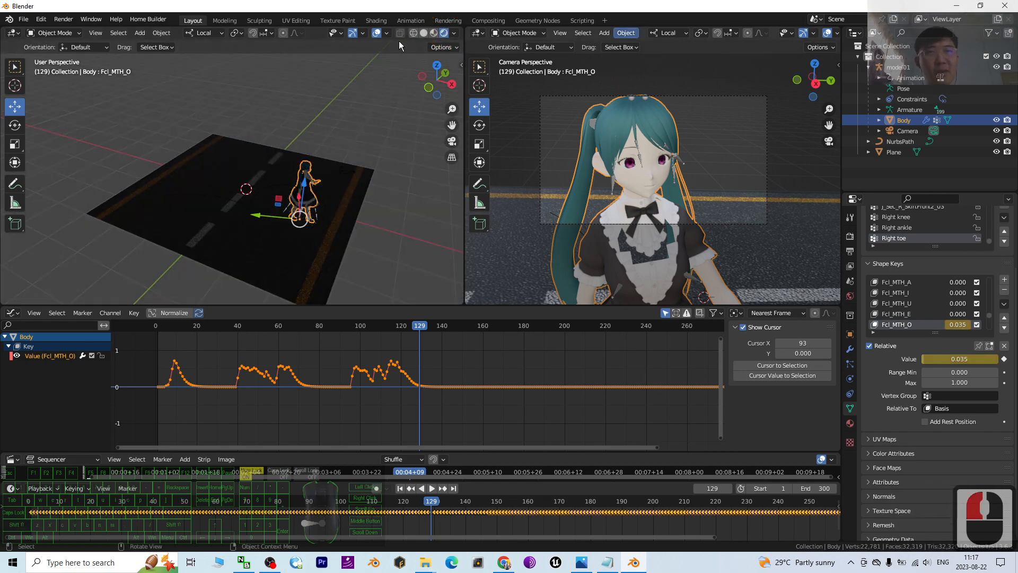
pyautogui.moveTo(464, 98); pyautogui.dragTo(338, 107)
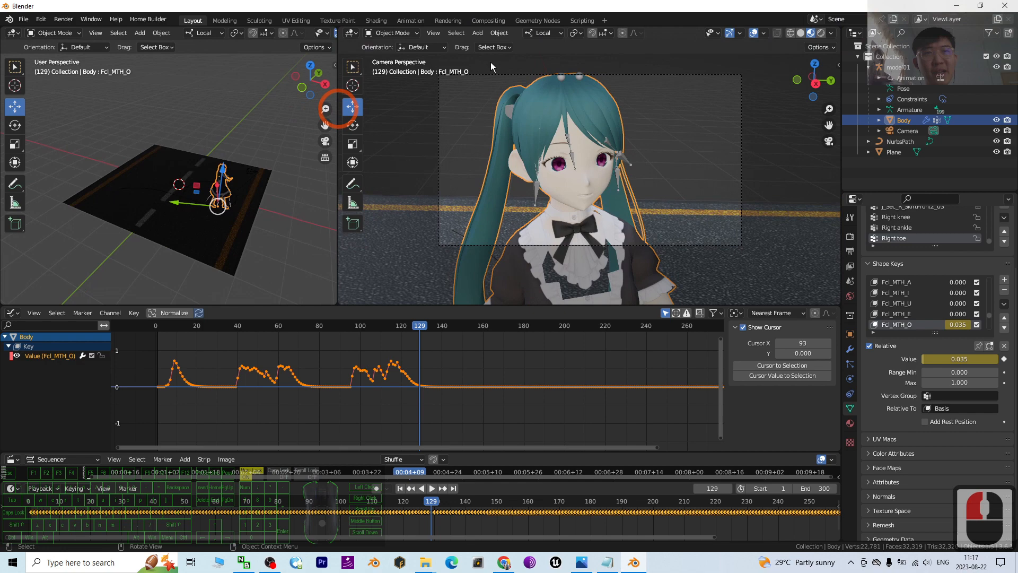
pyautogui.click(821, 33)
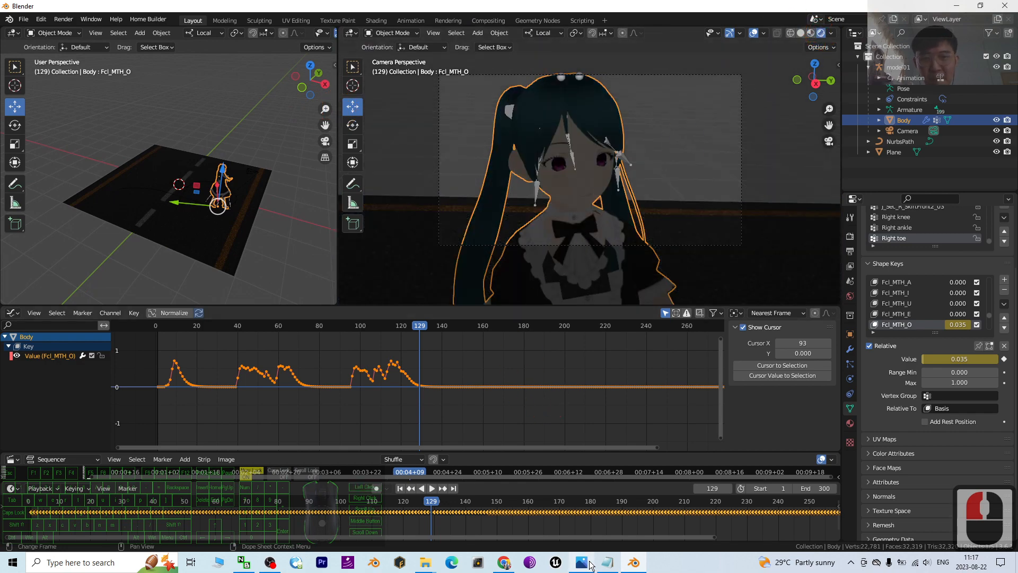
# Step: Check the course topics on cover.jpg once more in the image viewer, and return to Blender
pyautogui.click(593, 566)
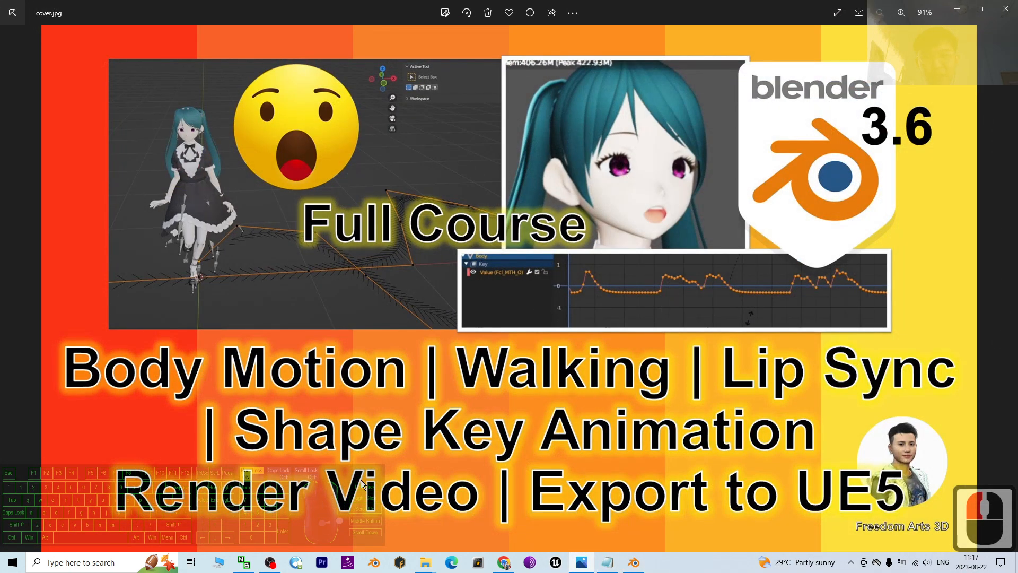
pyautogui.click(957, 8)
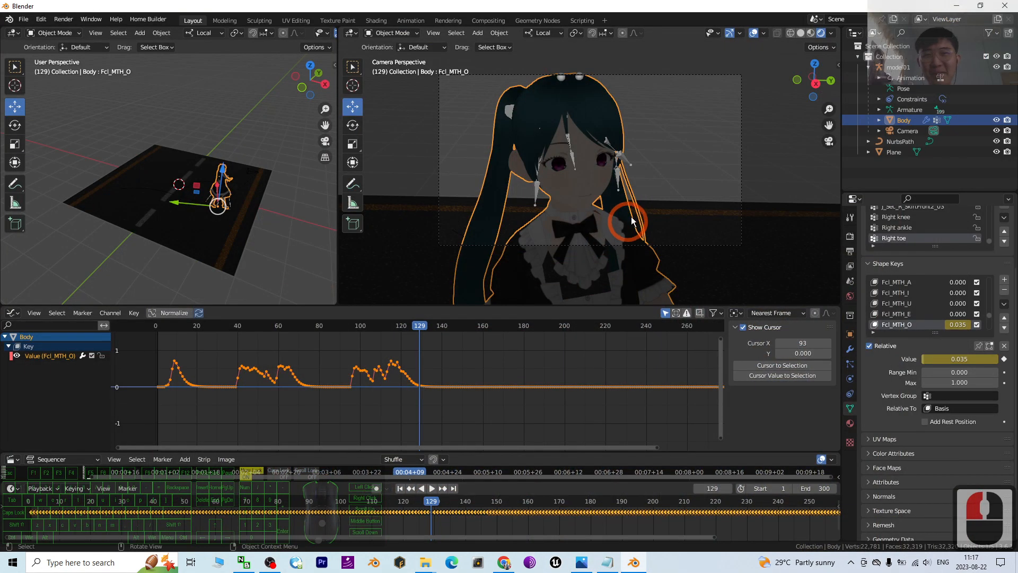
# Step: Add a sun light beside the walking character and show its light settings
pyautogui.scroll(2, 246, 200)
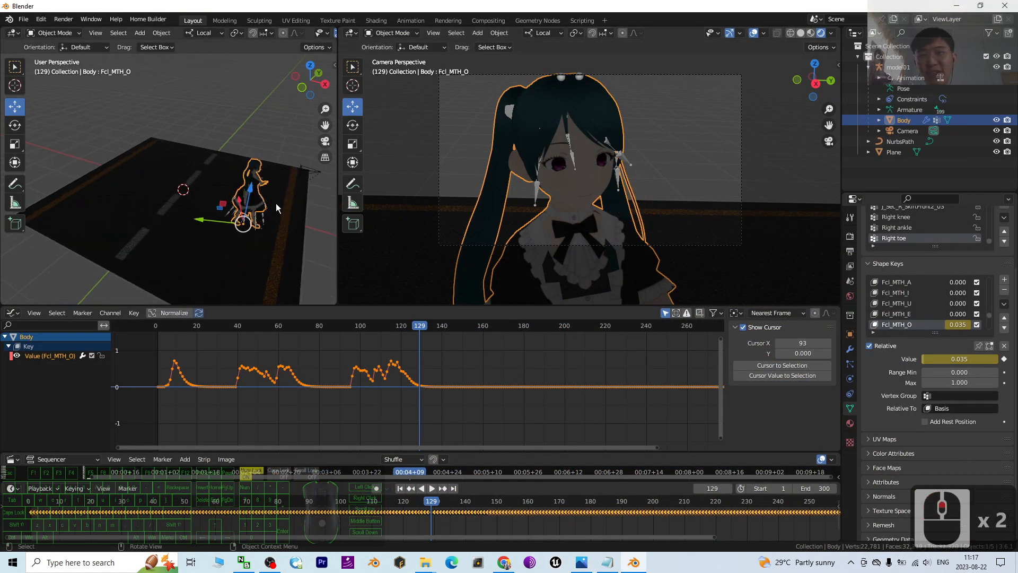
pyautogui.keyDown('shift'); pyautogui.moveTo(303, 212); pyautogui.dragTo(222, 195, button='middle'); pyautogui.keyUp('shift')
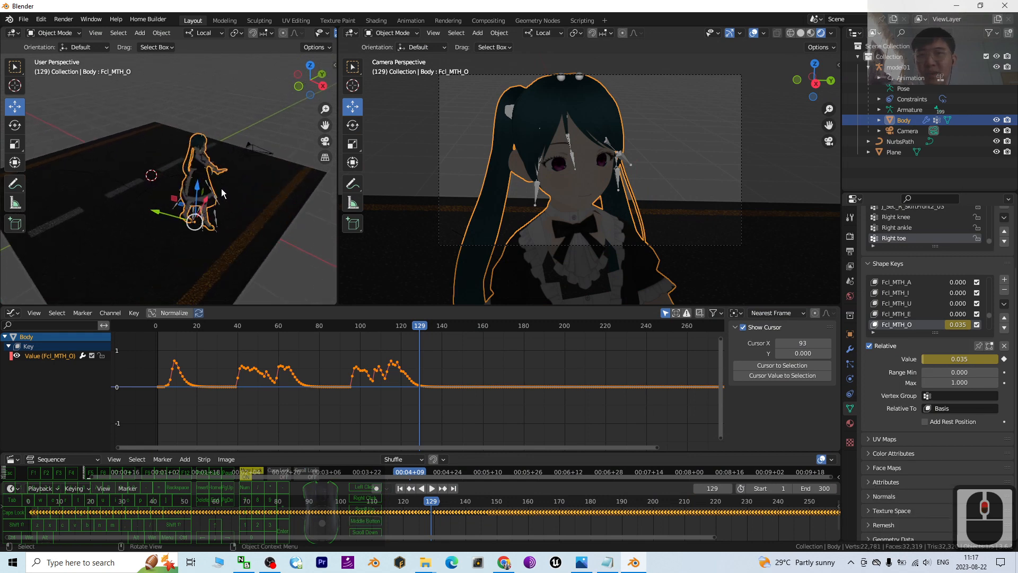
pyautogui.click(140, 34)
pyautogui.click(166, 195)
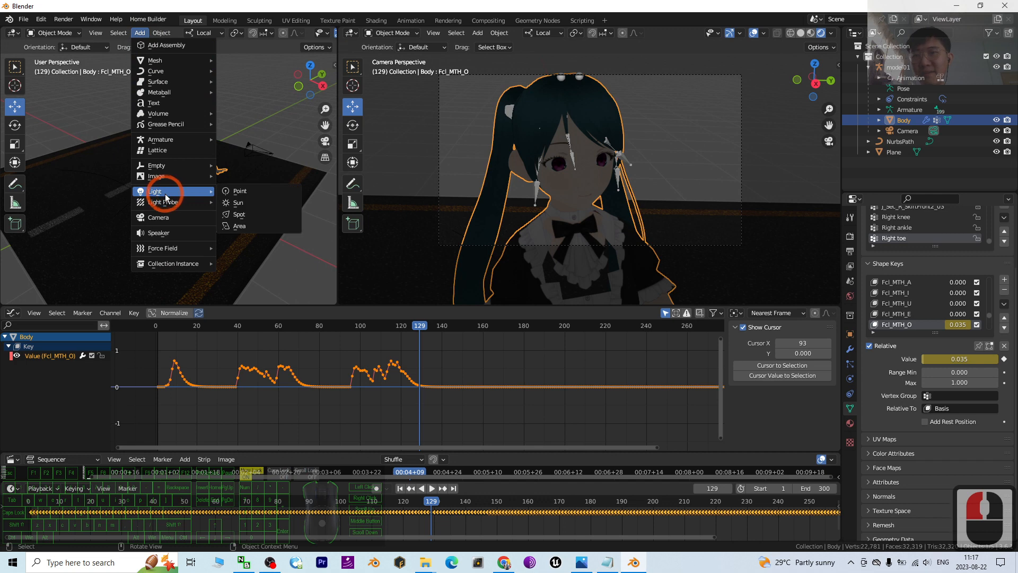
pyautogui.click(253, 204)
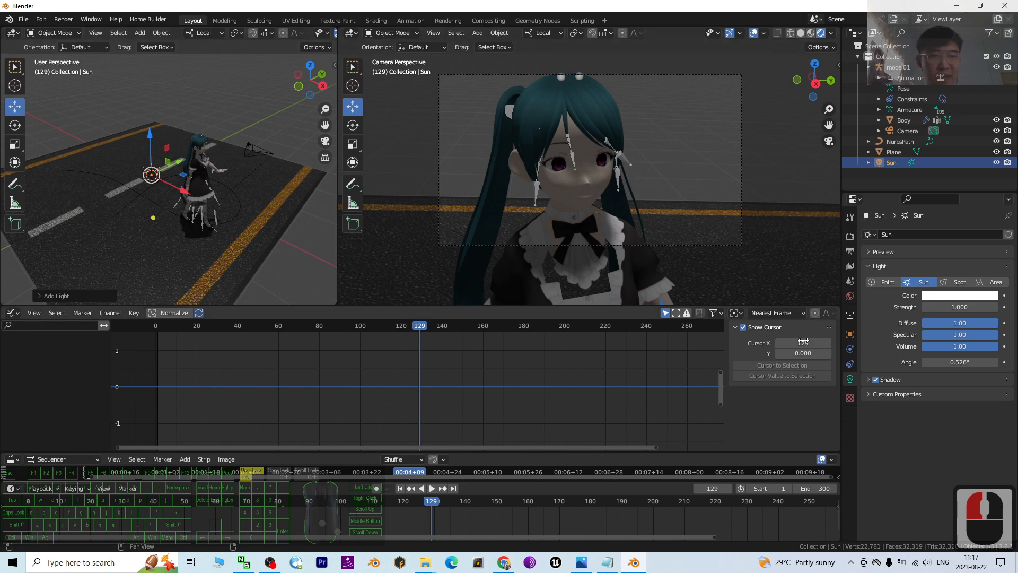
pyautogui.click(849, 378)
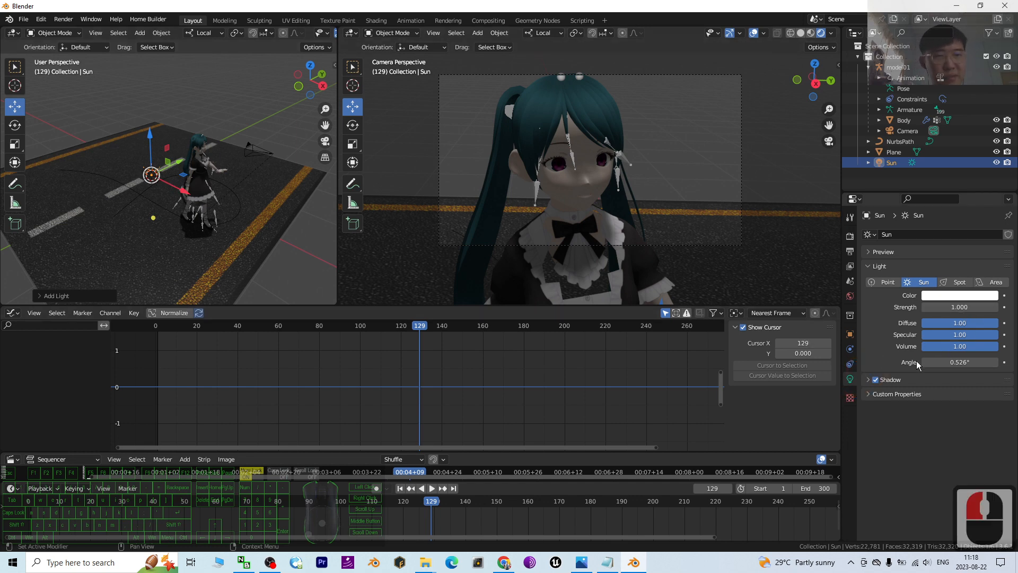
# Step: Try rotating the sun light beside the character, and undo the rotation
pyautogui.scroll(2, 177, 174)
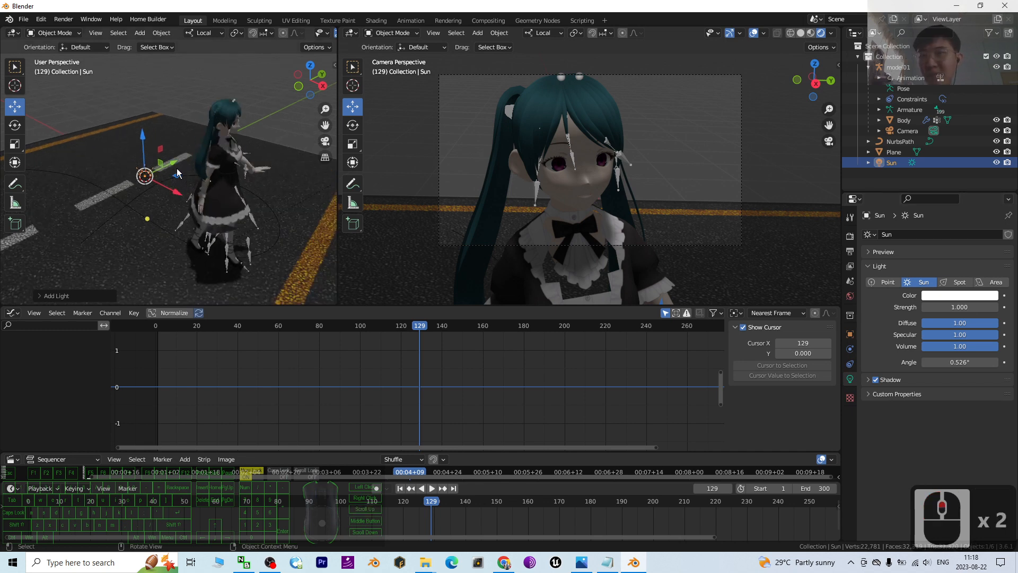
pyautogui.click(14, 125)
pyautogui.moveTo(136, 197); pyautogui.dragTo(168, 187)
pyautogui.hotkey('ctrl', 'z')
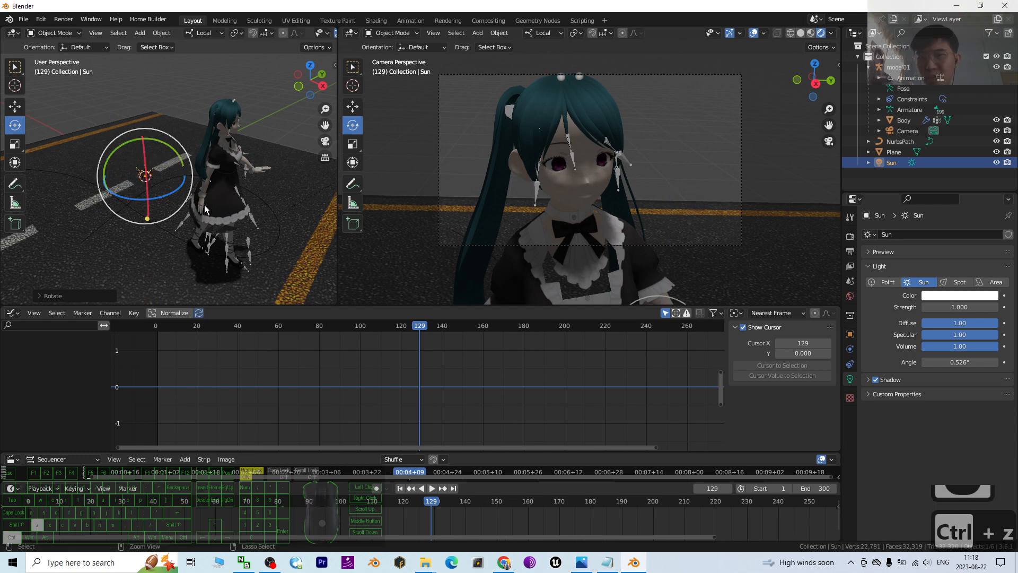
pyautogui.scroll(-2, 176, 180)
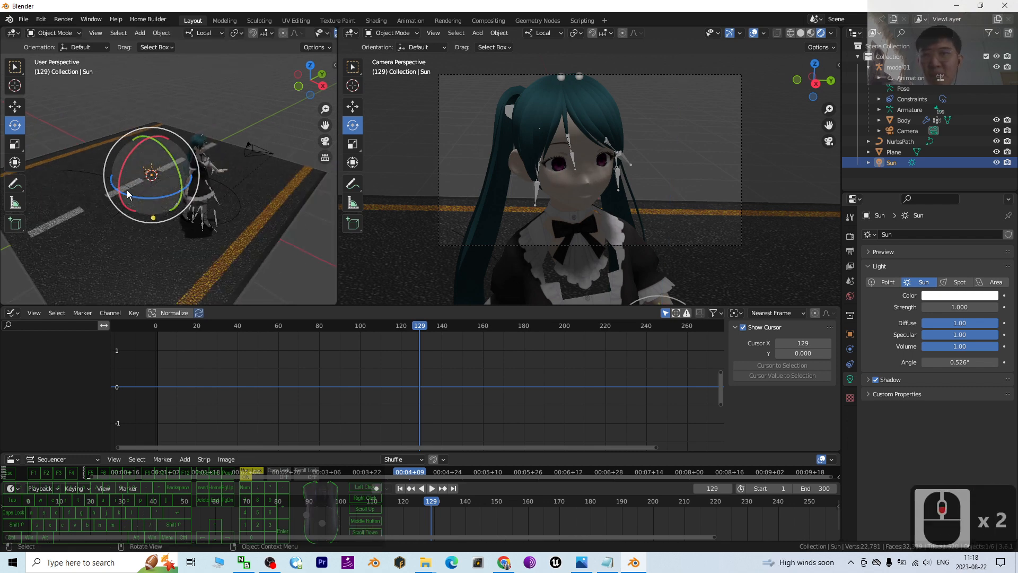
pyautogui.scroll(1, 127, 191)
pyautogui.click(73, 34)
pyautogui.click(67, 31)
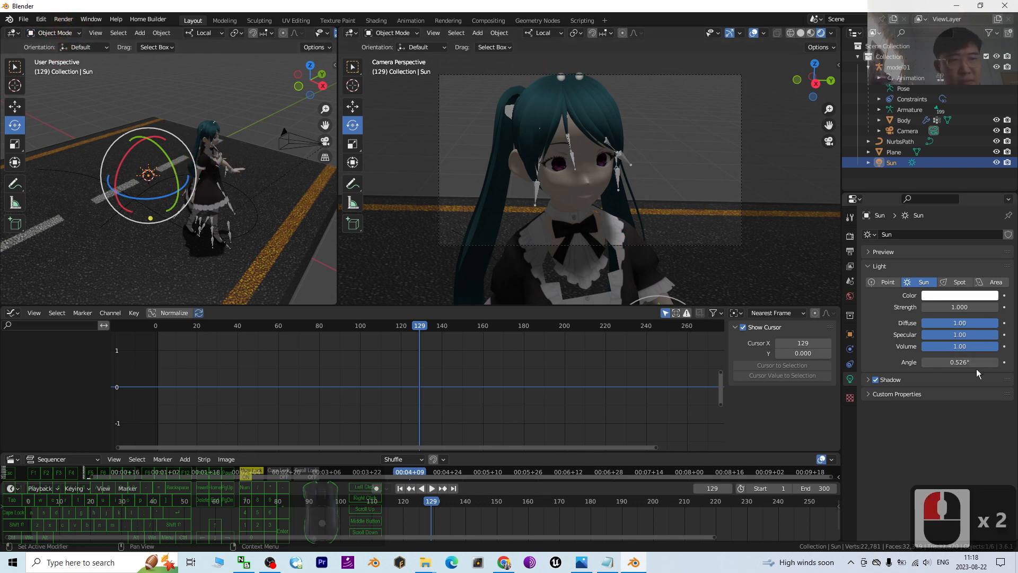
# Step: Try a sun light angle of 3.33°, and undo the change
pyautogui.click(869, 378)
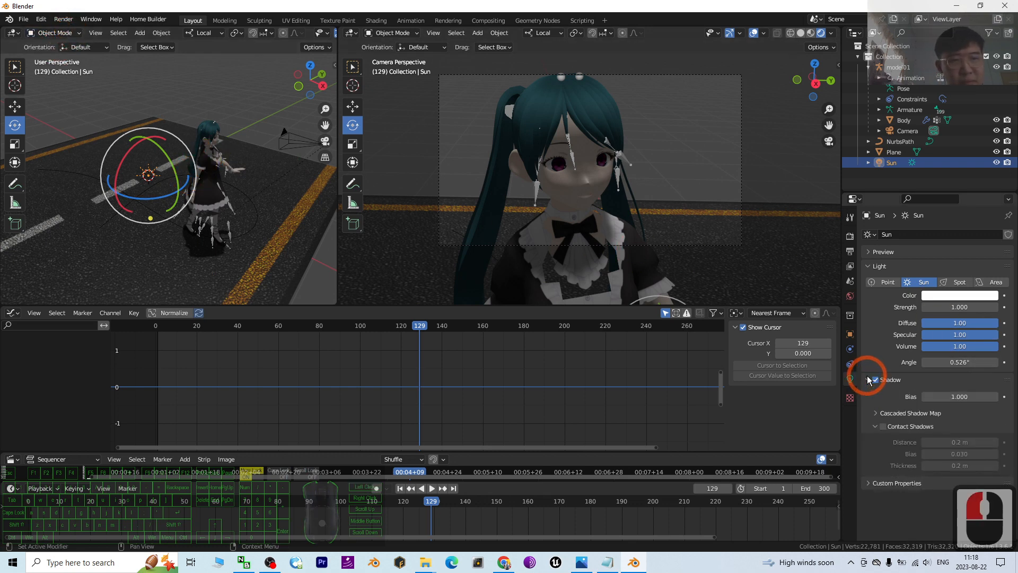
pyautogui.click(869, 379)
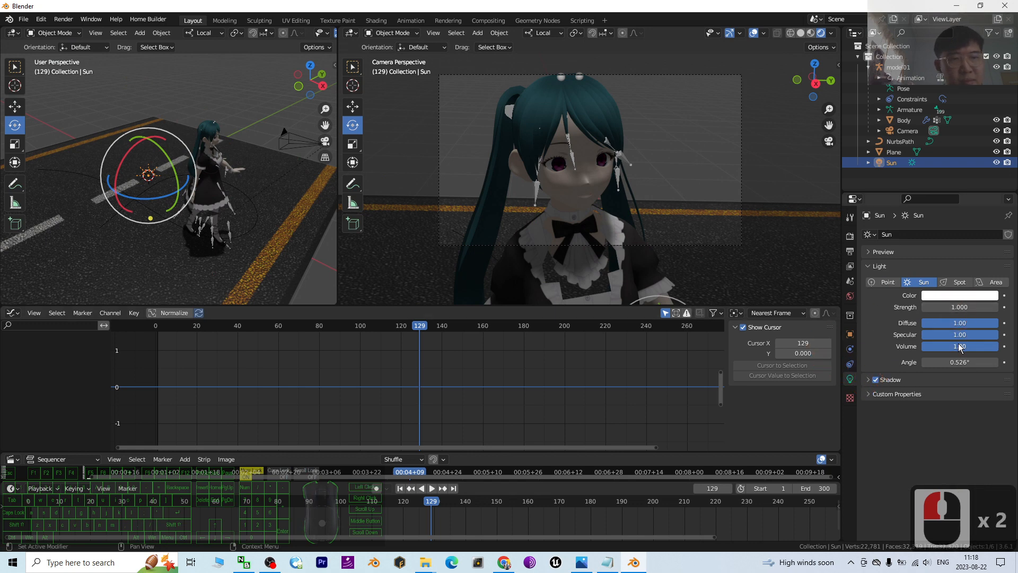
pyautogui.moveTo(953, 362); pyautogui.dragTo(971, 362)
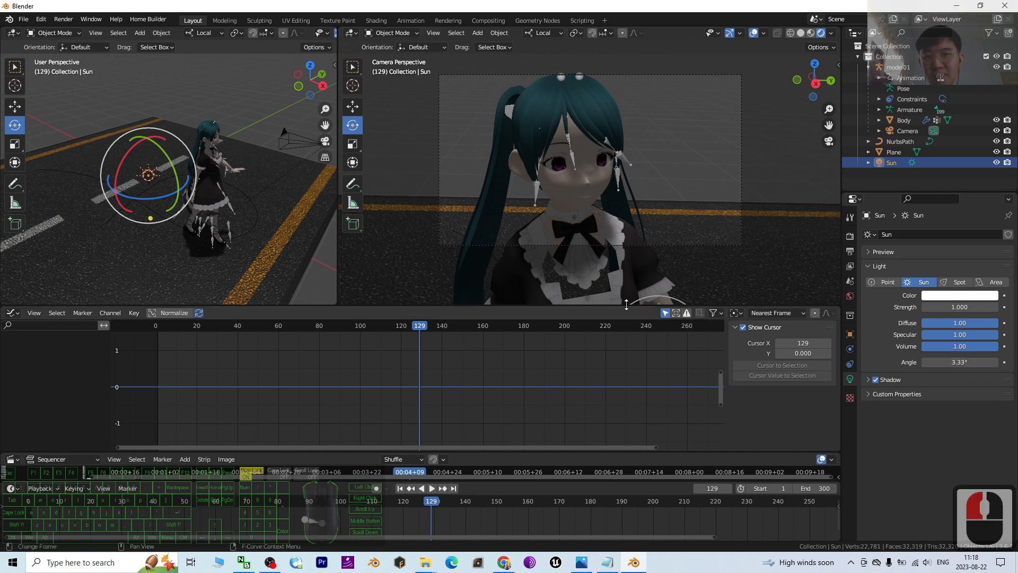
pyautogui.hotkey('ctrl', 'z')
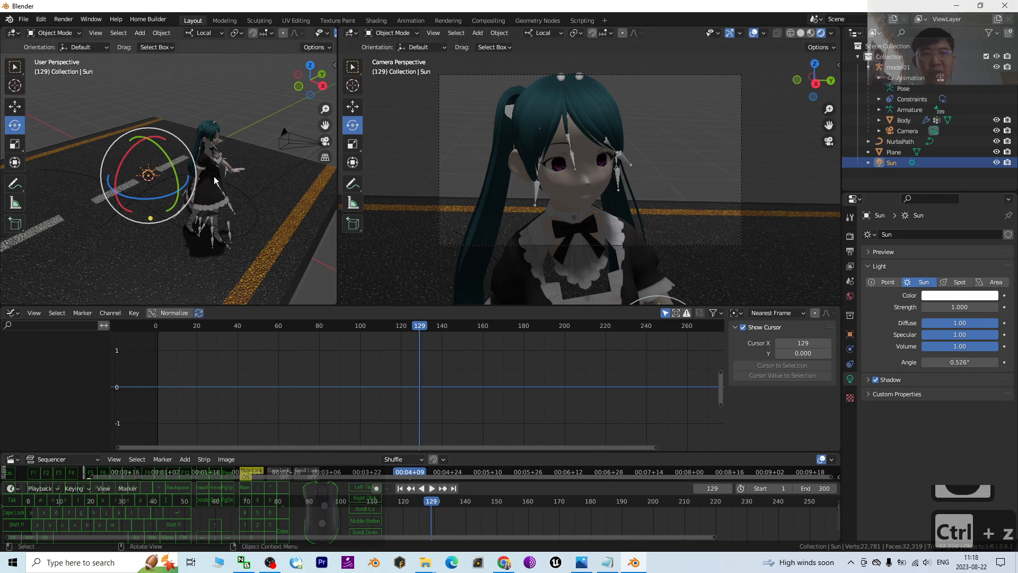
pyautogui.scroll(1, 214, 181)
pyautogui.scroll(-1, 460, 201)
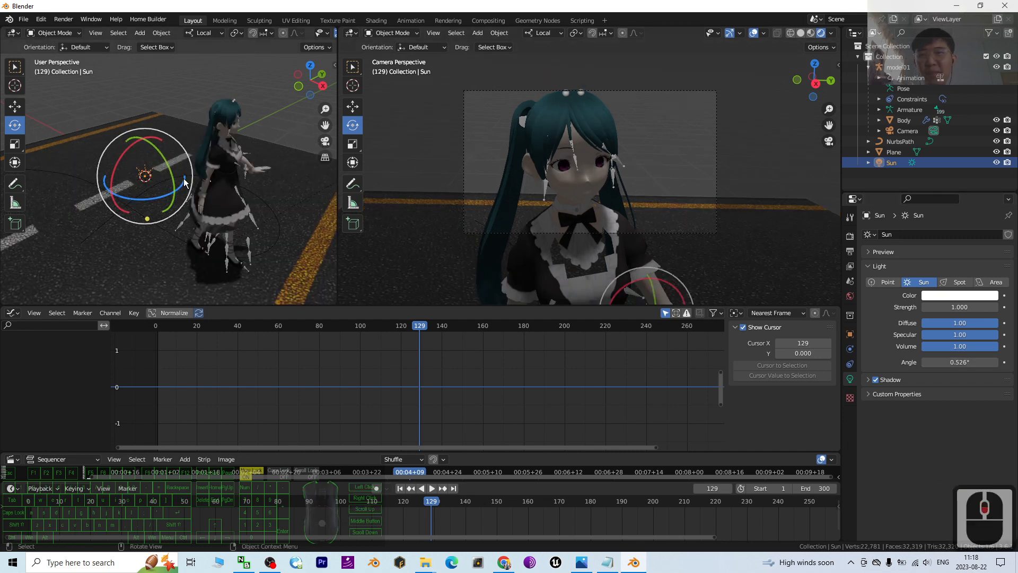
# Step: Delete the sun light from the scene
pyautogui.click(150, 184)
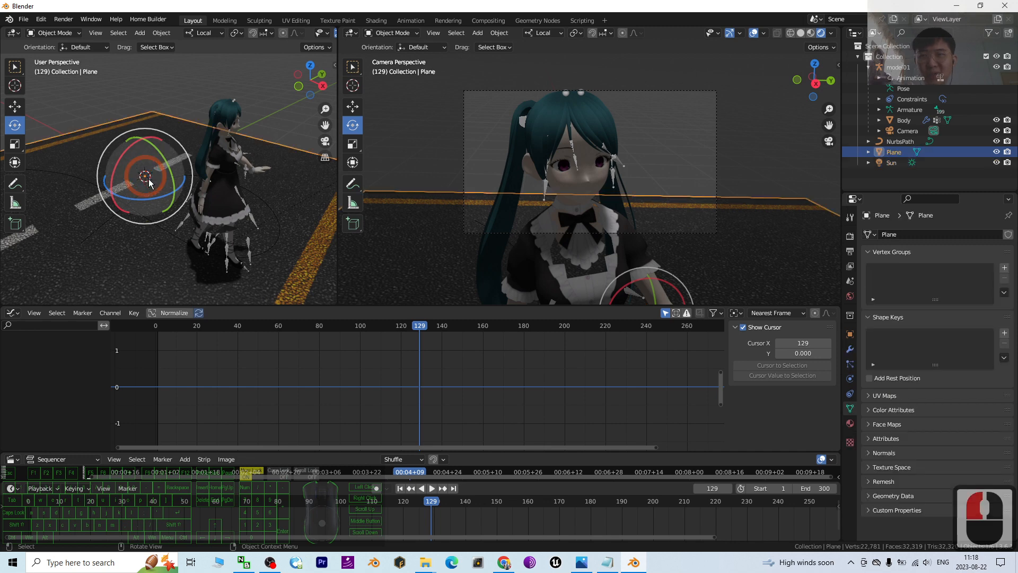
pyautogui.click(894, 163)
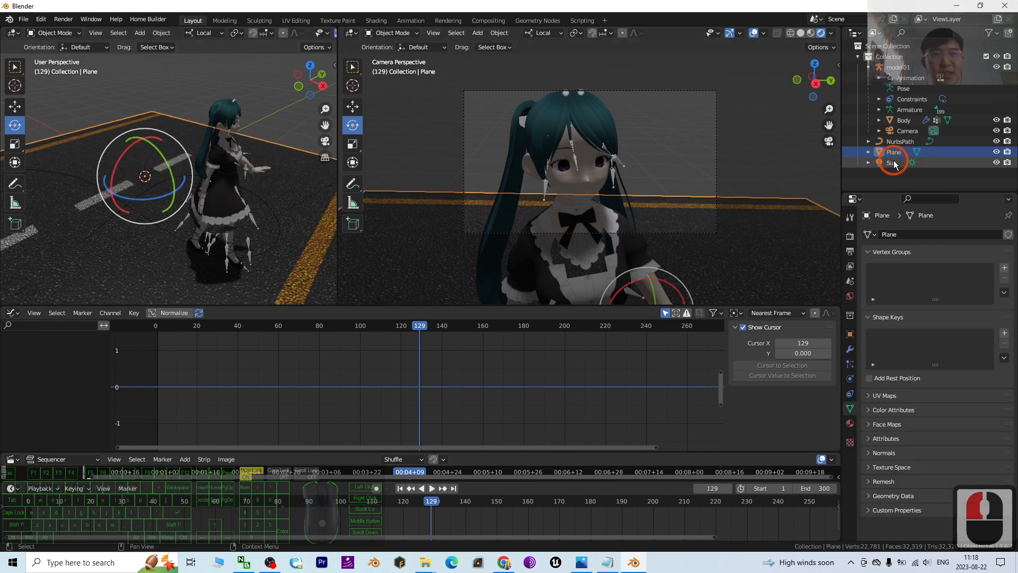
pyautogui.press('Delete')
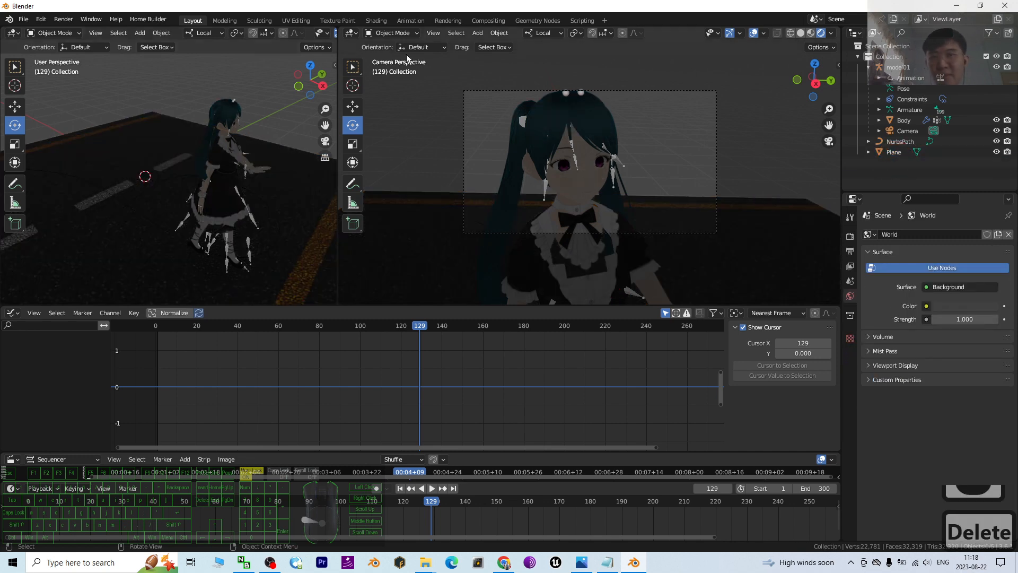
# Step: Add a spot light and raise it vertically above the road plane
pyautogui.click(140, 34)
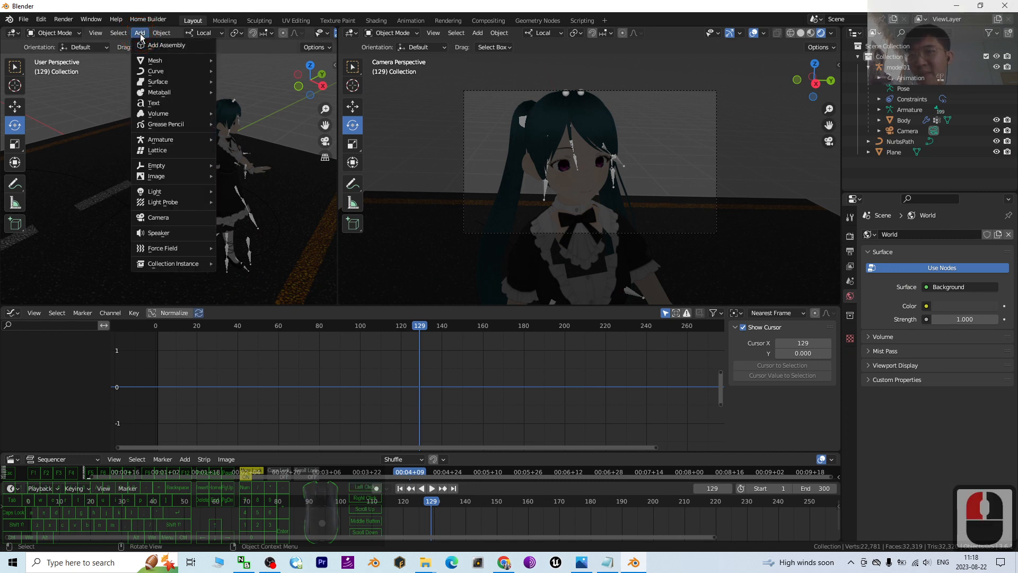
pyautogui.click(159, 194)
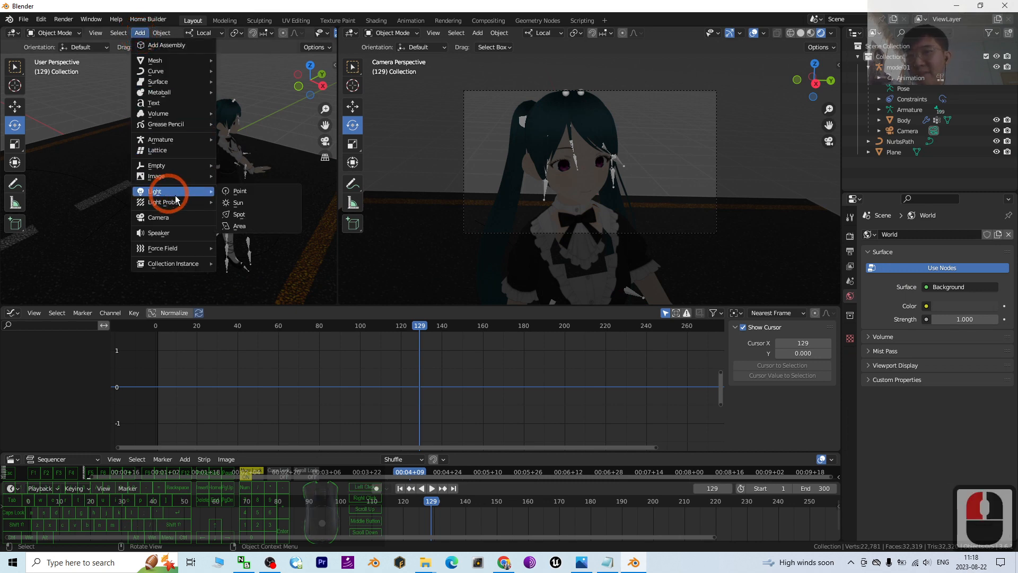
pyautogui.click(235, 214)
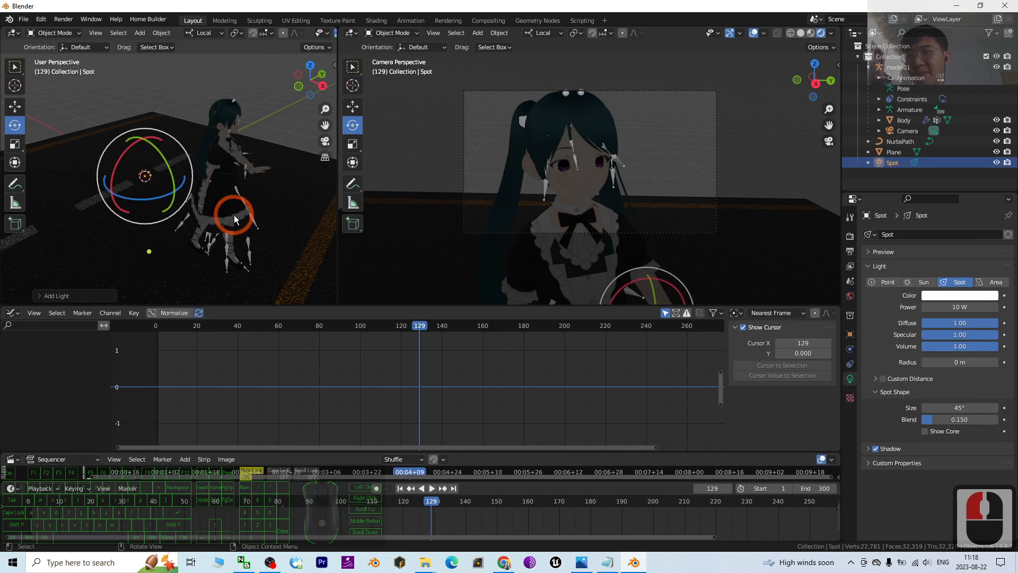
pyautogui.click(15, 106)
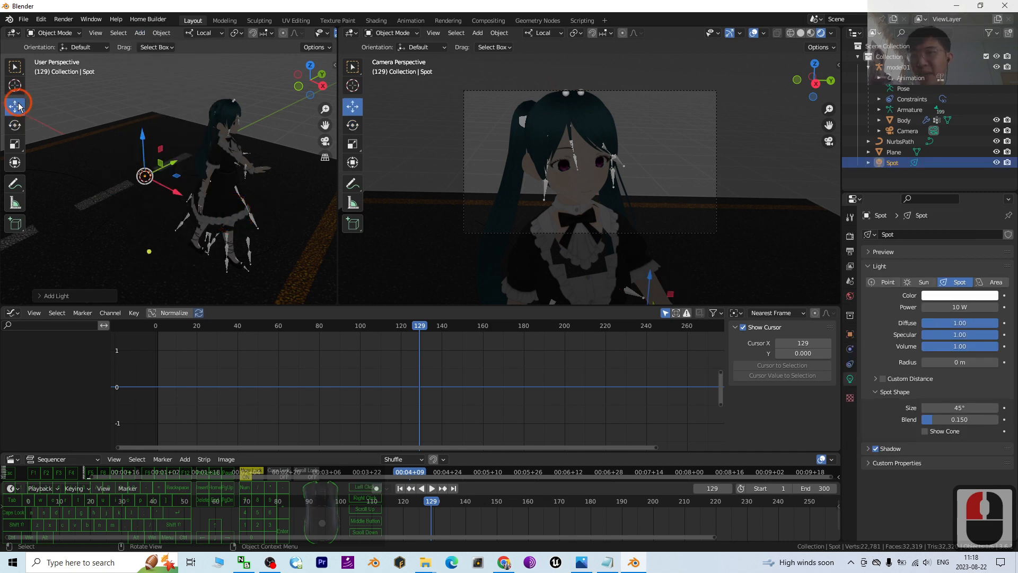
pyautogui.moveTo(144, 138); pyautogui.dragTo(152, 199)
pyautogui.scroll(-5, 183, 164)
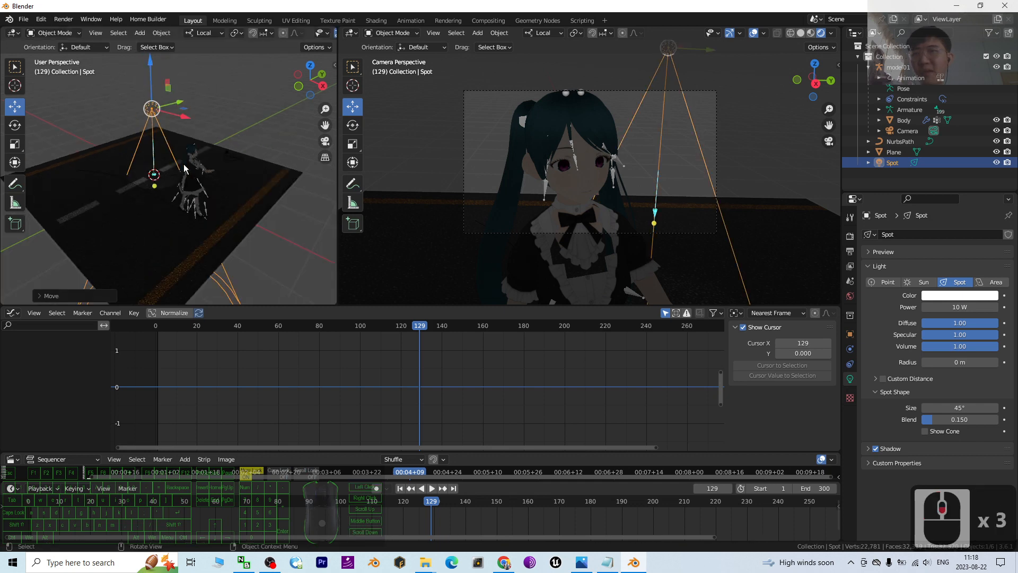
pyautogui.scroll(2, 212, 171)
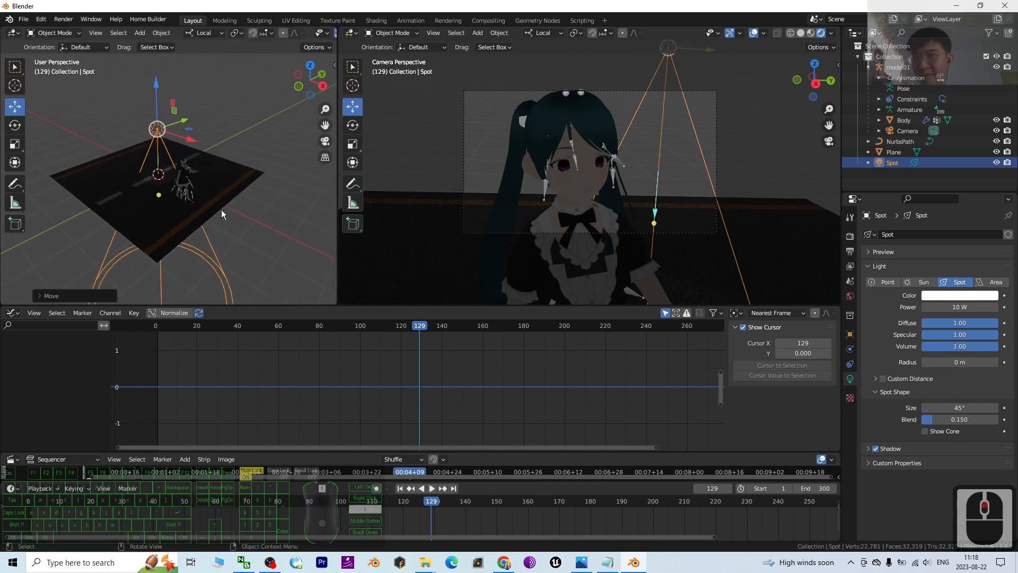
pyautogui.scroll(-1, 221, 209)
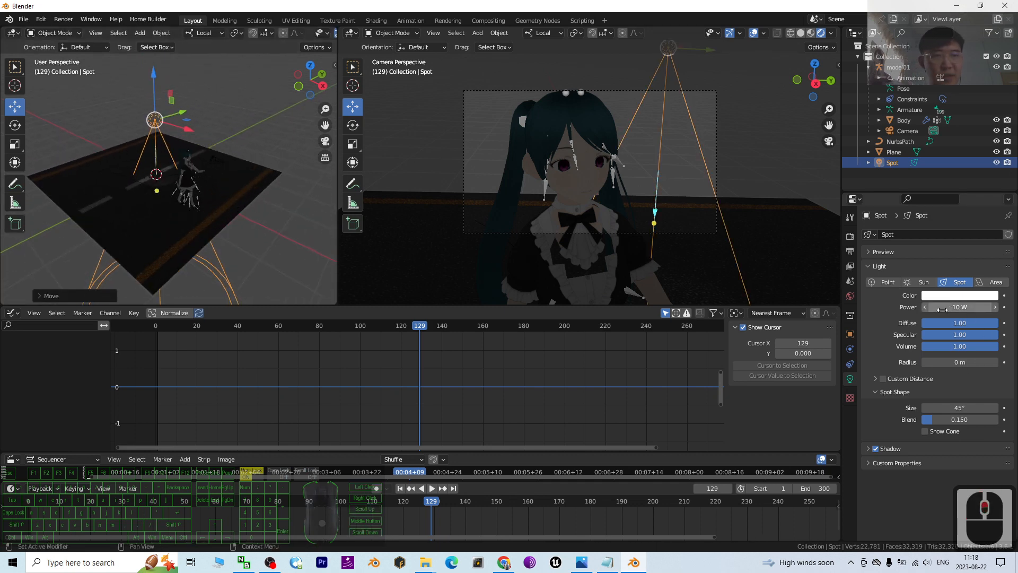
# Step: Set the spot light's power to 37.9 W and lift it higher so its cone surrounds the road plane
pyautogui.moveTo(944, 305); pyautogui.dragTo(519, 307)
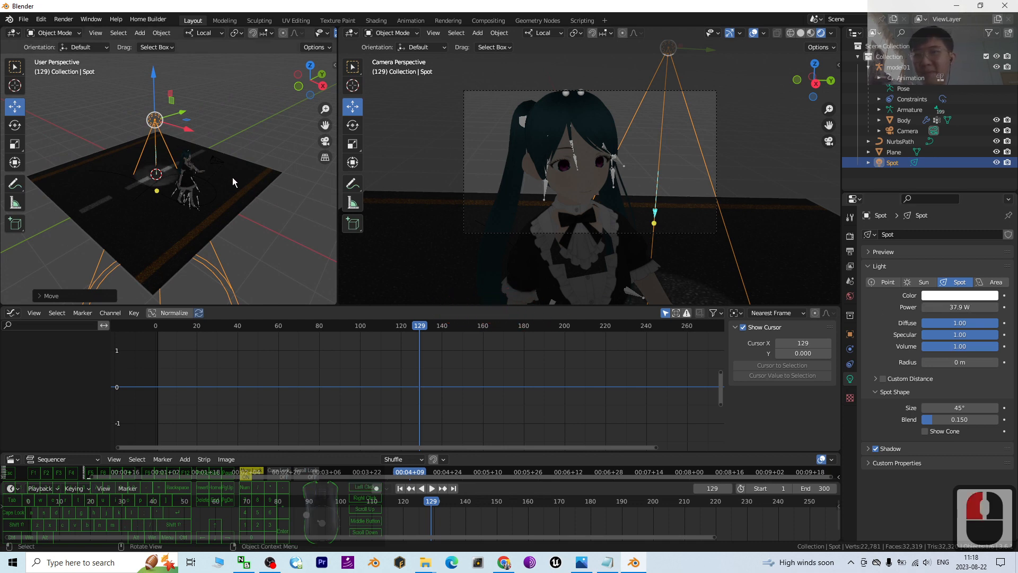
pyautogui.scroll(-6, 175, 100)
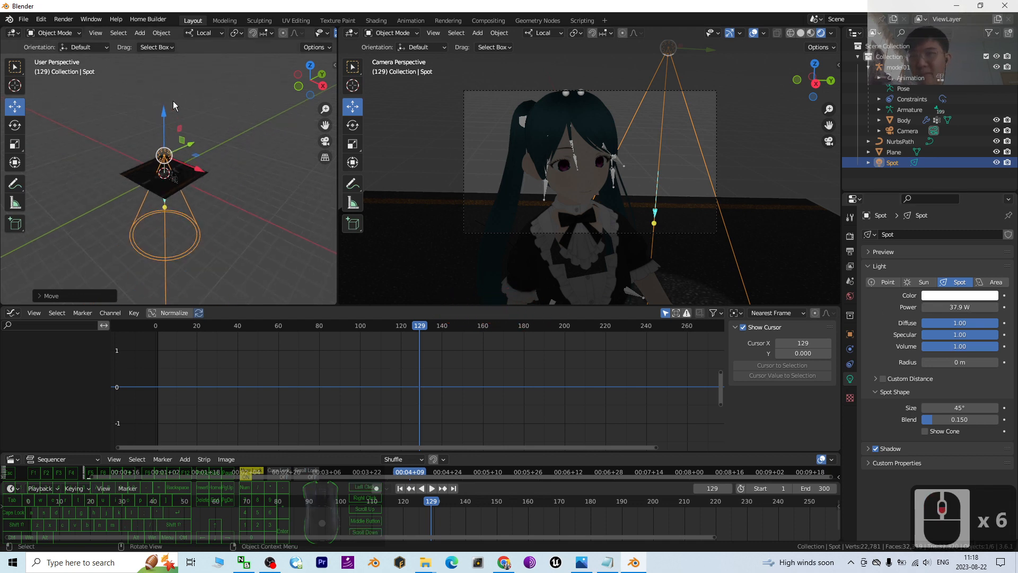
pyautogui.moveTo(162, 110); pyautogui.dragTo(160, 282)
pyautogui.scroll(-4, 206, 245)
pyautogui.scroll(3, 209, 250)
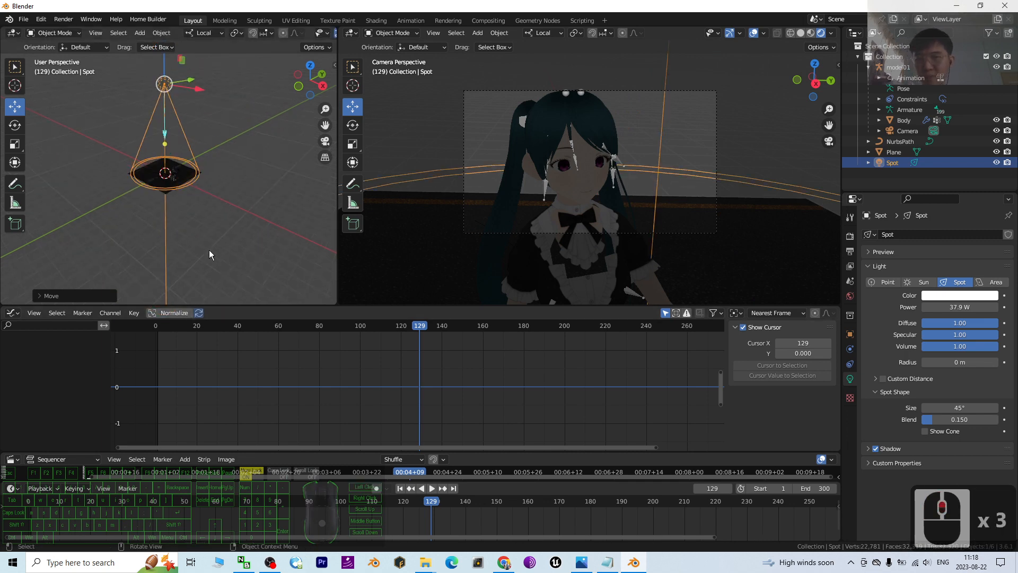
# Step: Try a spot light power of 1000 W, and set it to 10000 W
pyautogui.keyDown('shift'); pyautogui.moveTo(214, 213); pyautogui.dragTo(228, 265, button='middle'); pyautogui.keyUp('shift')
pyautogui.moveTo(229, 180)
pyautogui.mouseDown(button='middle')
pyautogui.moveTo(232, 208)
pyautogui.moveTo(232, 194)
pyautogui.mouseUp(button='middle')
pyautogui.scroll(1, 232, 208)
pyautogui.click(962, 306)
pyautogui.write('1000')
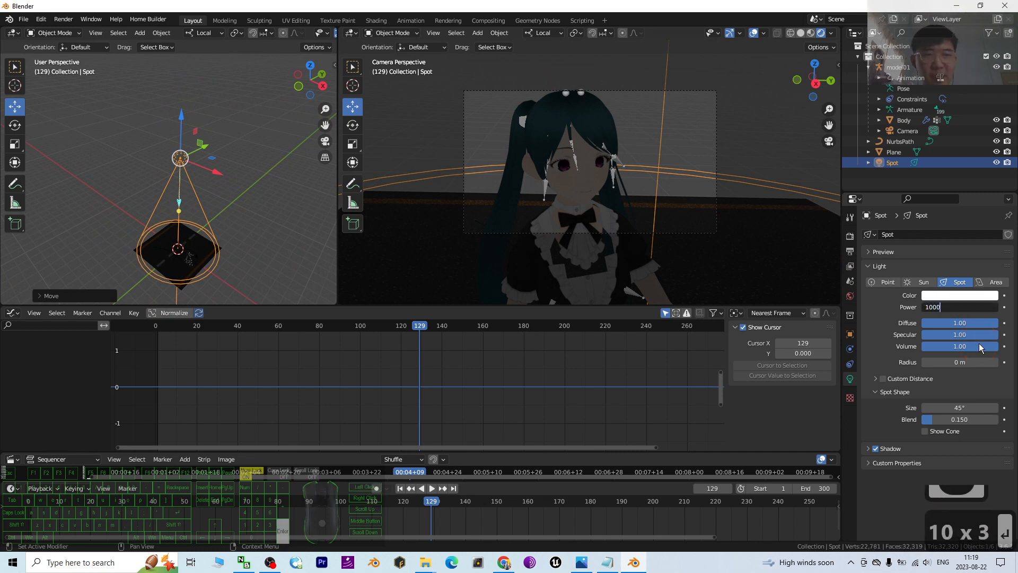
pyautogui.press('Return')
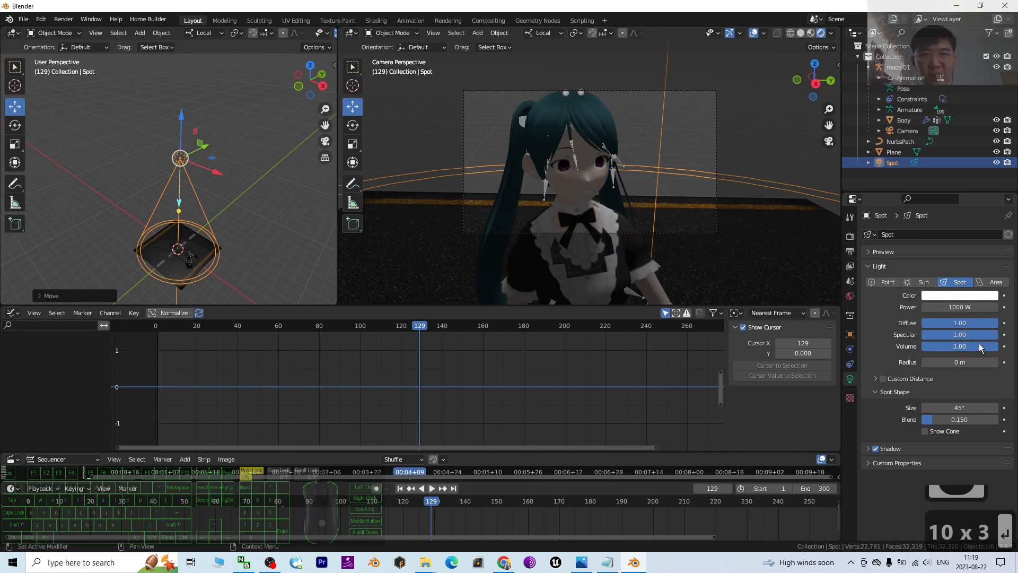
pyautogui.click(967, 311)
pyautogui.write('10000')
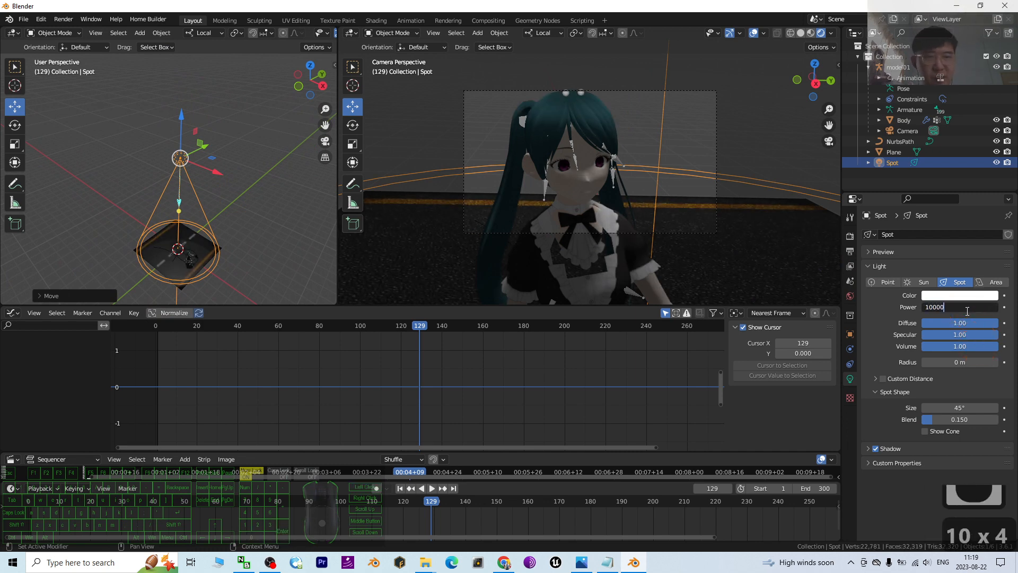
pyautogui.press('Return')
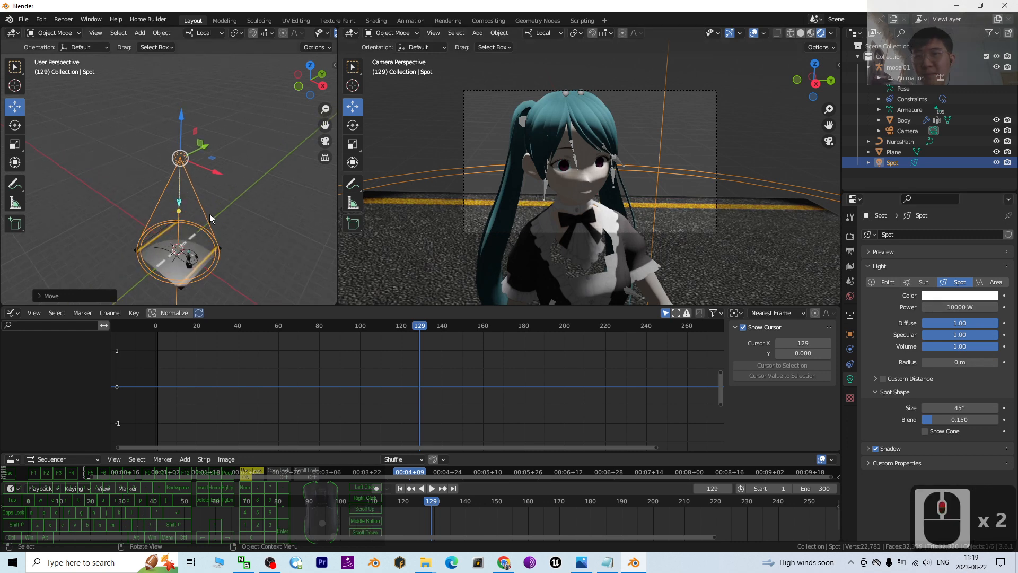
# Step: Move the spot light along its X axis toward the character's front side and tilt its cone back onto the road plane
pyautogui.moveTo(228, 209); pyautogui.dragTo(272, 195, button='middle')
pyautogui.scroll(-2, 272, 195)
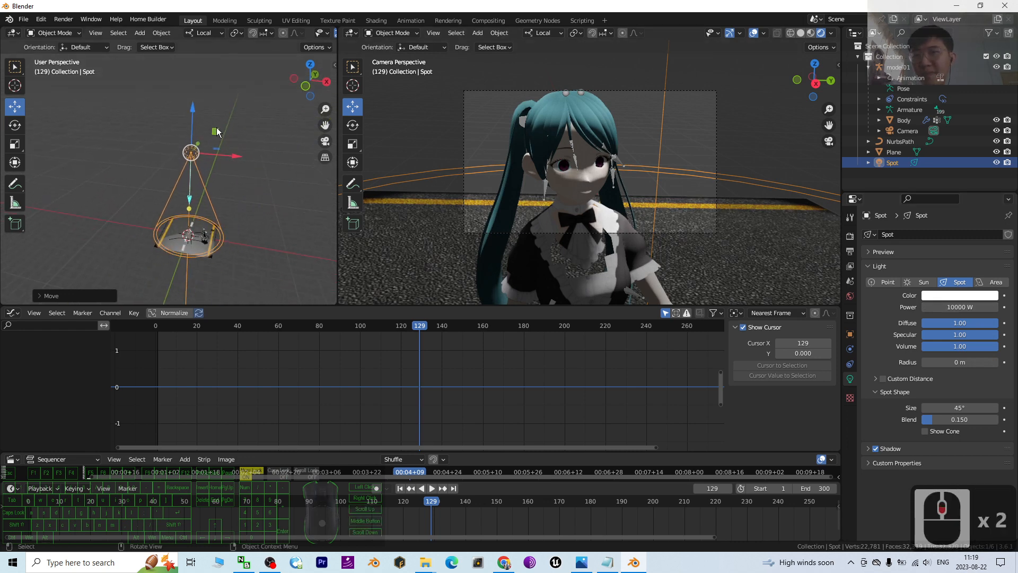
pyautogui.moveTo(238, 157); pyautogui.dragTo(280, 161)
pyautogui.click(14, 125)
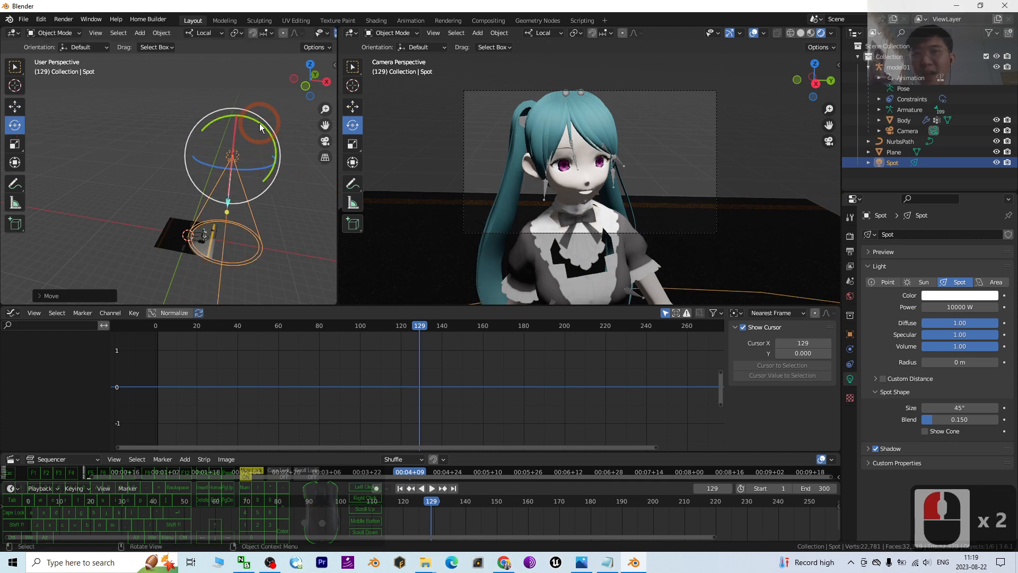
pyautogui.moveTo(258, 125); pyautogui.dragTo(270, 138)
pyautogui.scroll(3, 250, 191)
pyautogui.scroll(-2, 260, 215)
pyautogui.keyDown('shift'); pyautogui.moveTo(282, 208); pyautogui.dragTo(268, 195, button='middle'); pyautogui.keyUp('shift')
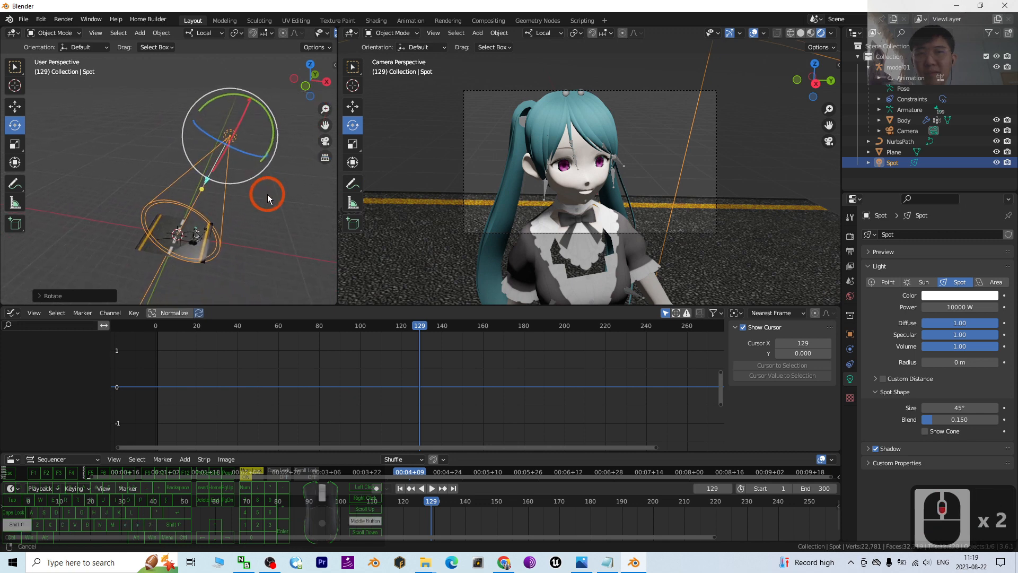
# Step: Tilt the spot light further and lower it so it shines on the character's face from the front
pyautogui.keyDown('shift'); pyautogui.moveTo(259, 118); pyautogui.dragTo(275, 191); pyautogui.keyUp('shift')
pyautogui.scroll(-2, 253, 120)
pyautogui.click(18, 106)
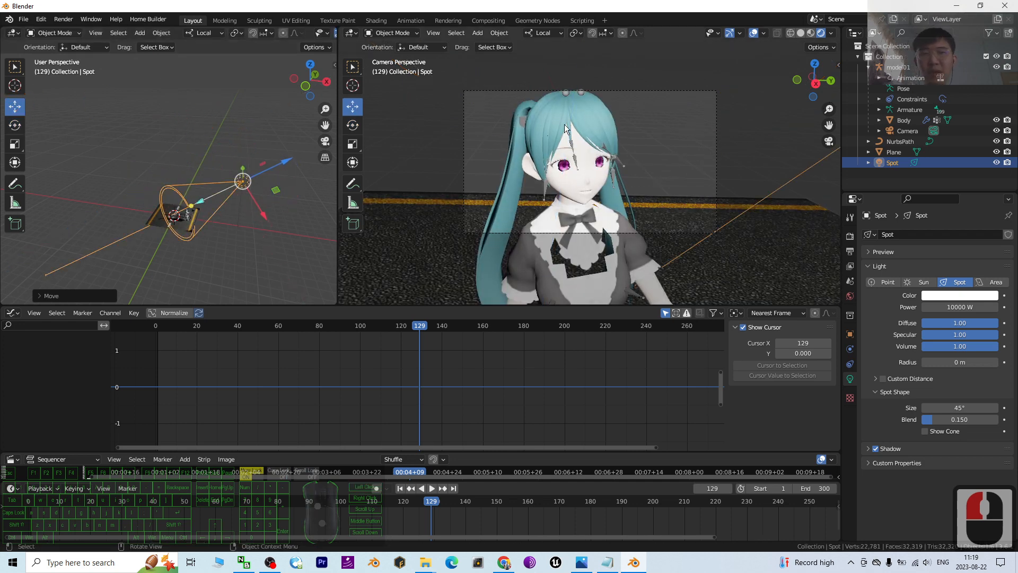
# Step: Try power values of 5000 W, 200 W and 2000 W on the spot light to compare the brightness on the character
pyautogui.click(961, 308)
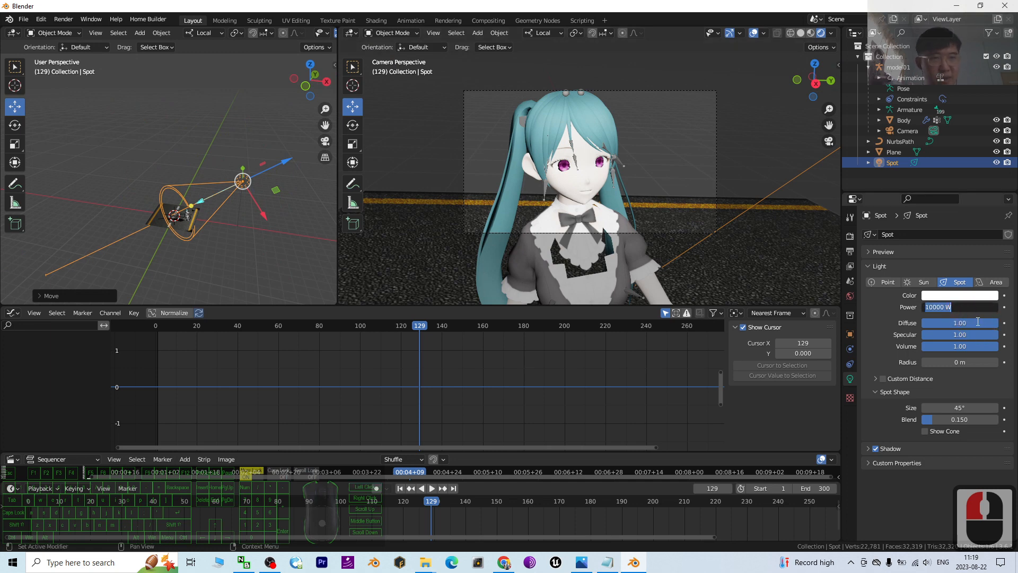
pyautogui.write('5000')
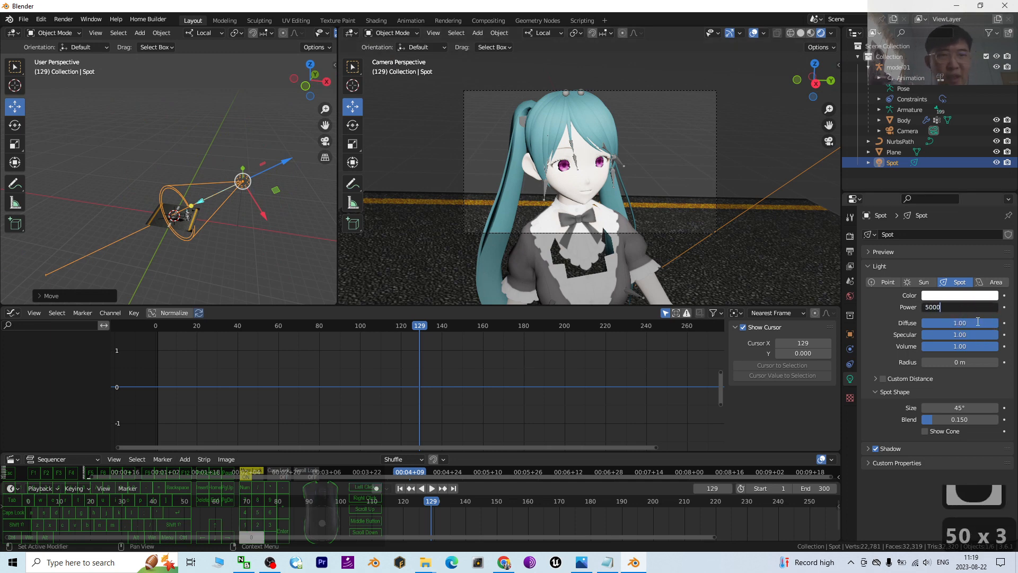
pyautogui.write('0')
pyautogui.press('BackSpace')
pyautogui.press('Return')
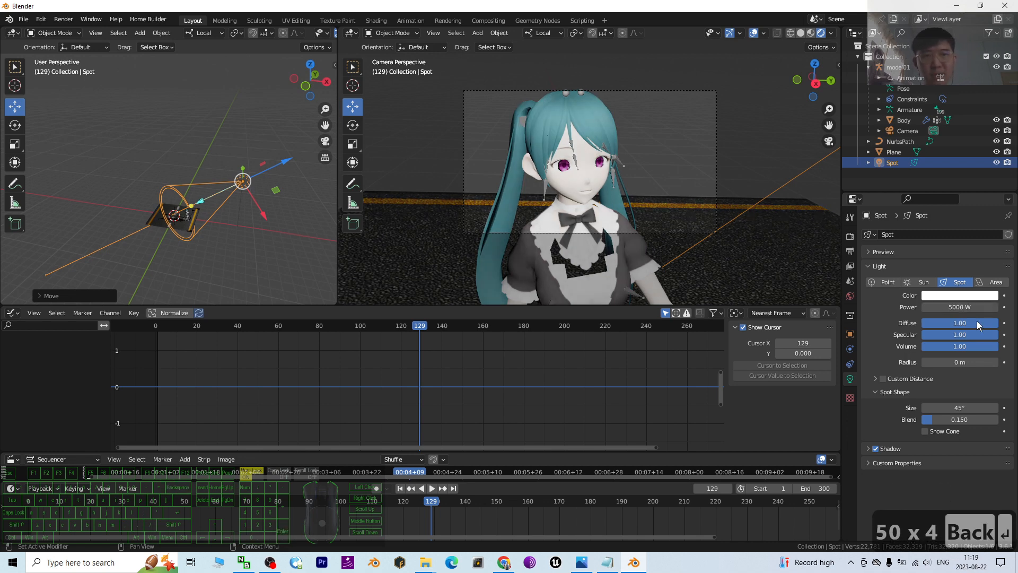
pyautogui.click(973, 310)
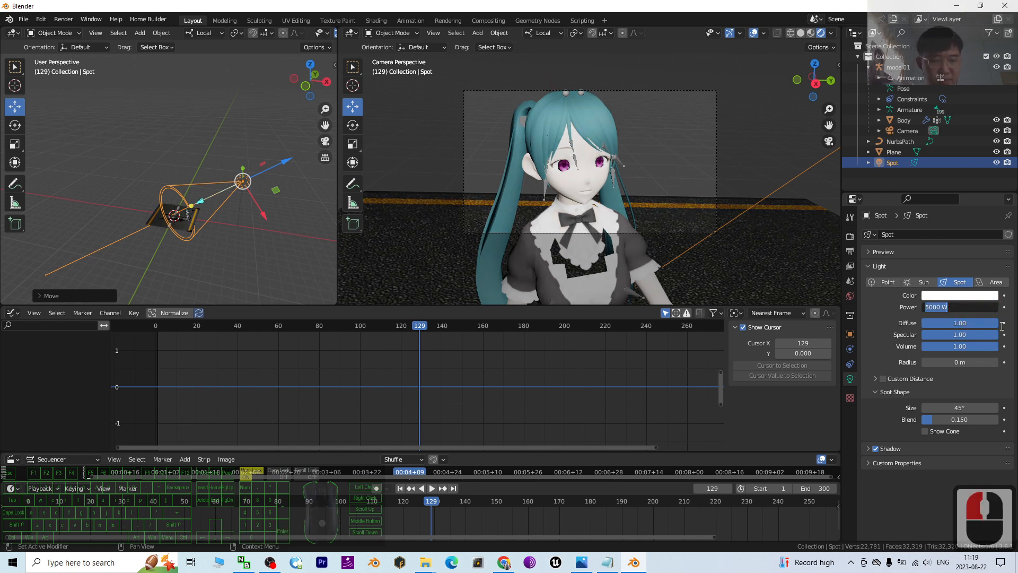
pyautogui.write('200')
pyautogui.press('Return')
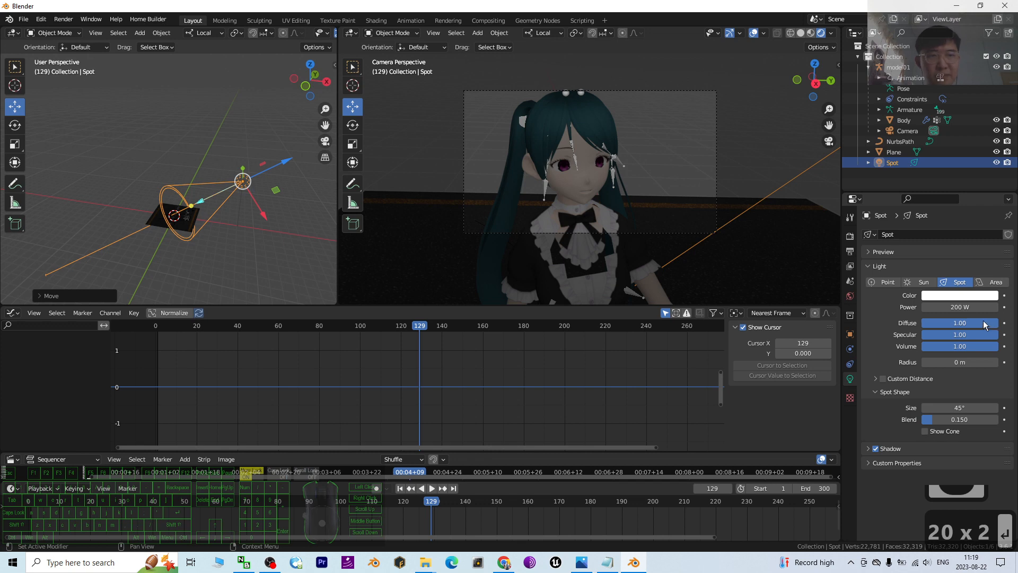
pyautogui.click(983, 318)
pyautogui.write('2000')
pyautogui.press('Return')
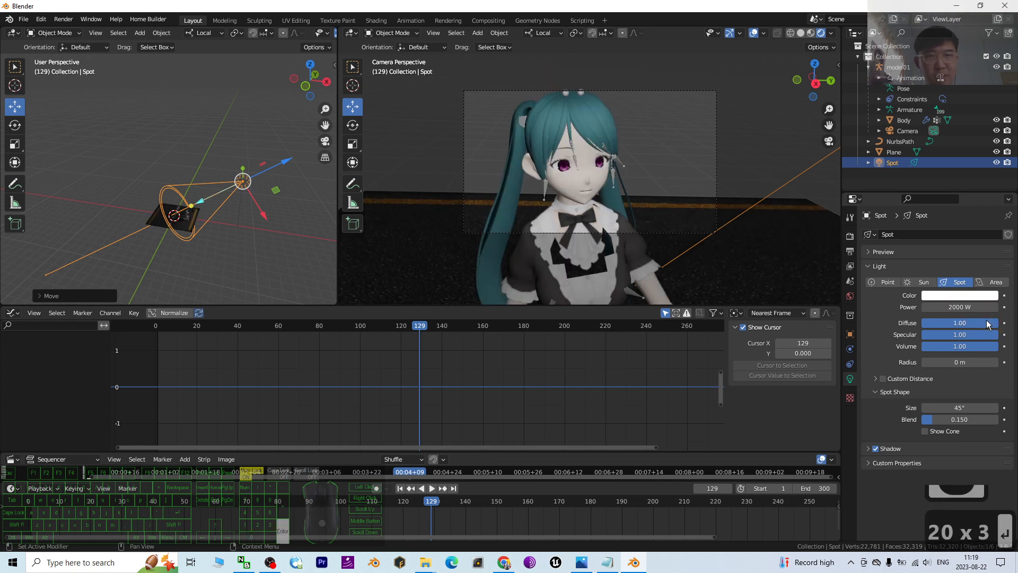
# Step: Set the spot light's power to 3000 W
pyautogui.click(984, 319)
pyautogui.write('3')
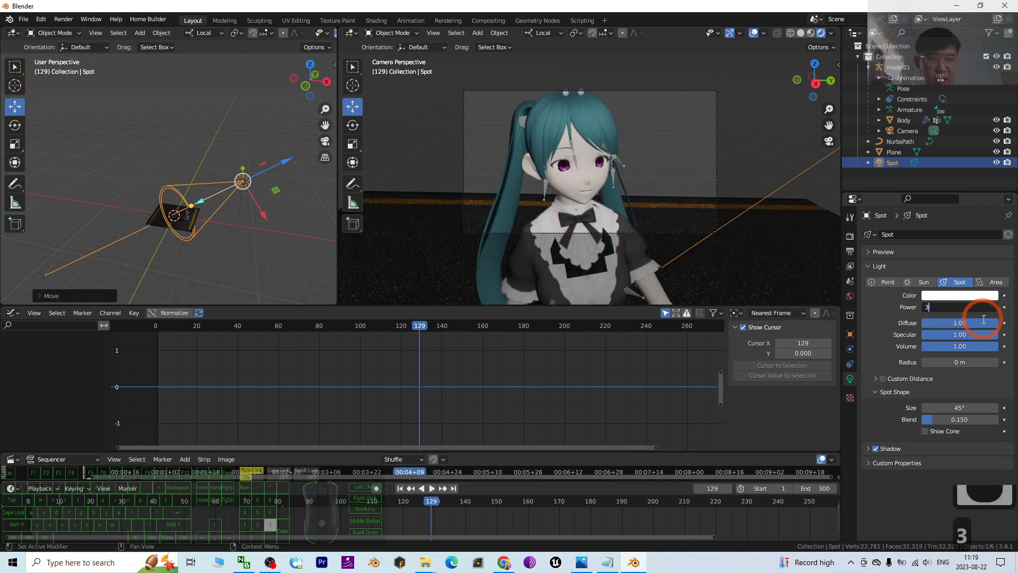
pyautogui.write('000')
pyautogui.press('Return')
# Step: Make the 3D viewports taller and play the animation from frame 1 to check the lighting on the character, stopping near the end
pyautogui.scroll(5, 666, 213)
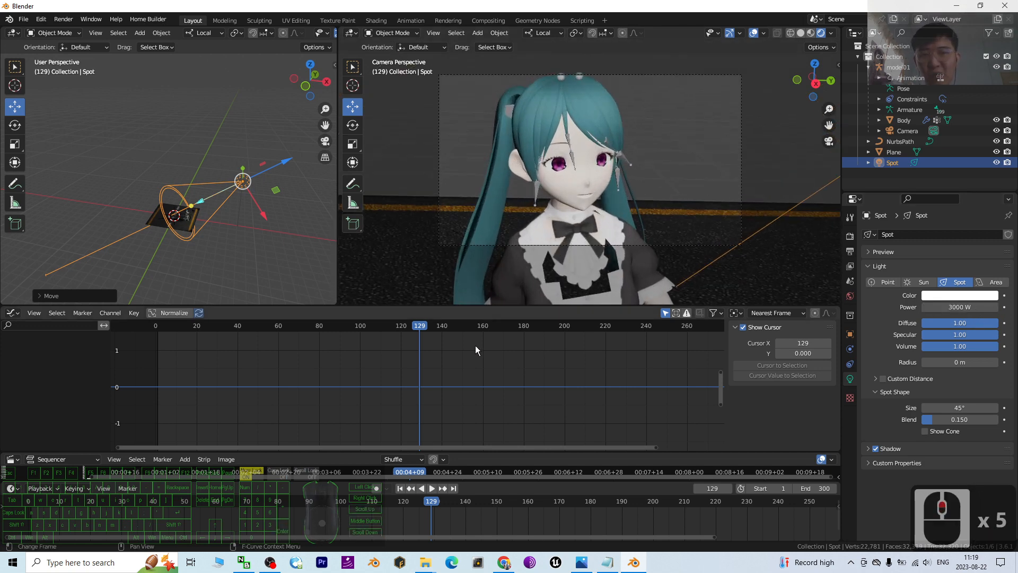
pyautogui.click(401, 488)
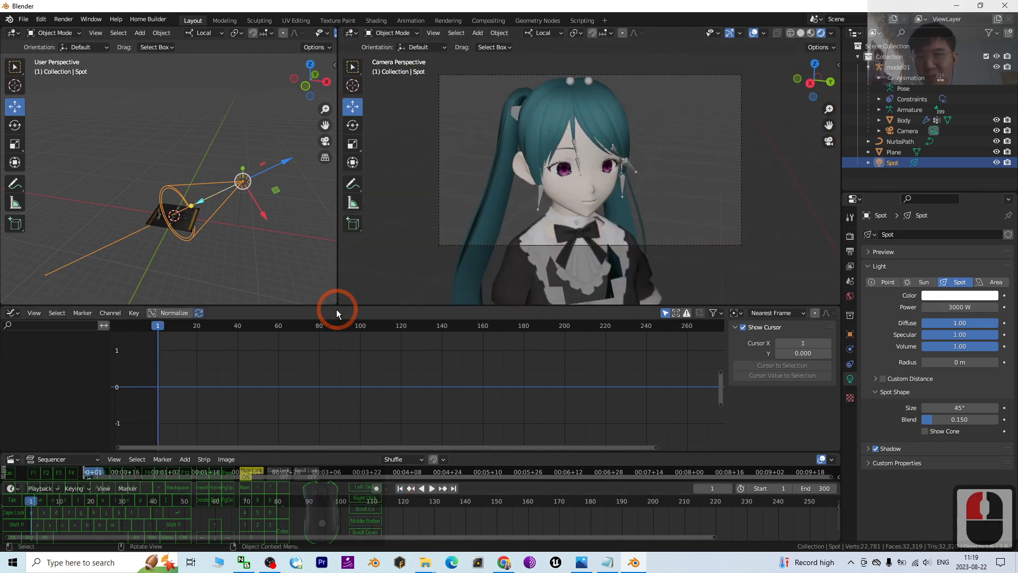
pyautogui.moveTo(337, 304); pyautogui.dragTo(336, 402)
pyautogui.click(432, 488)
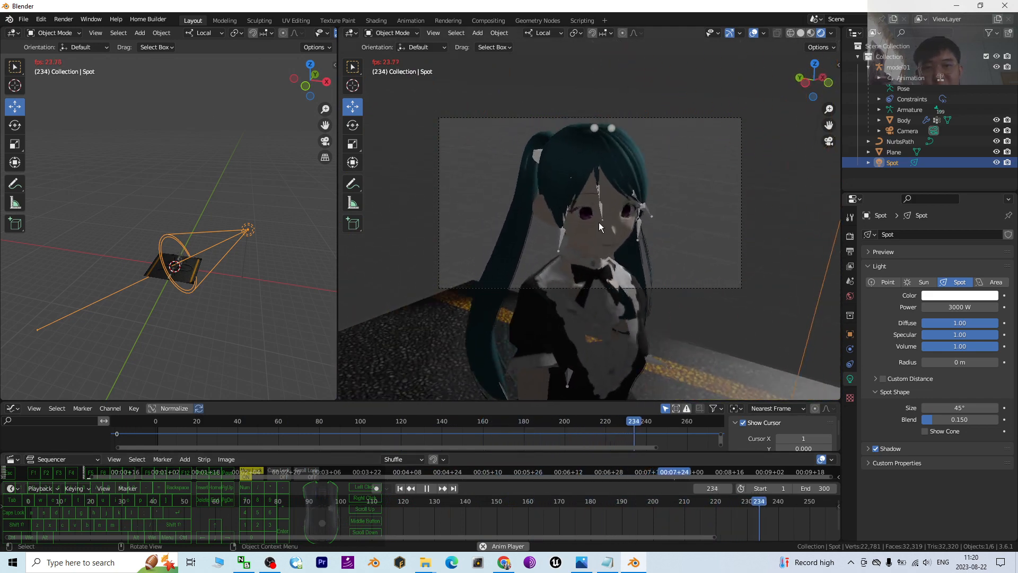
pyautogui.click(427, 488)
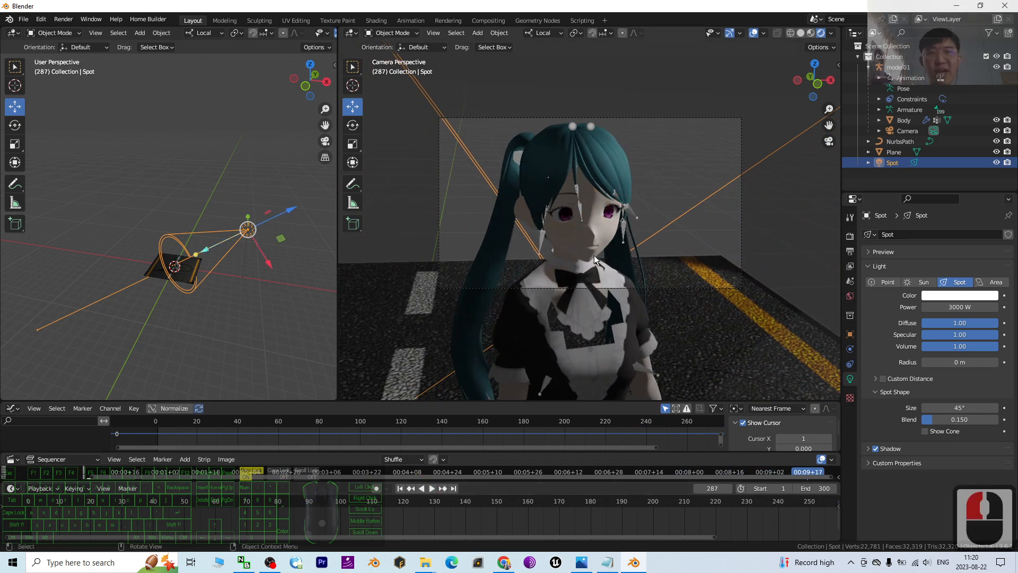
pyautogui.scroll(7, 164, 295)
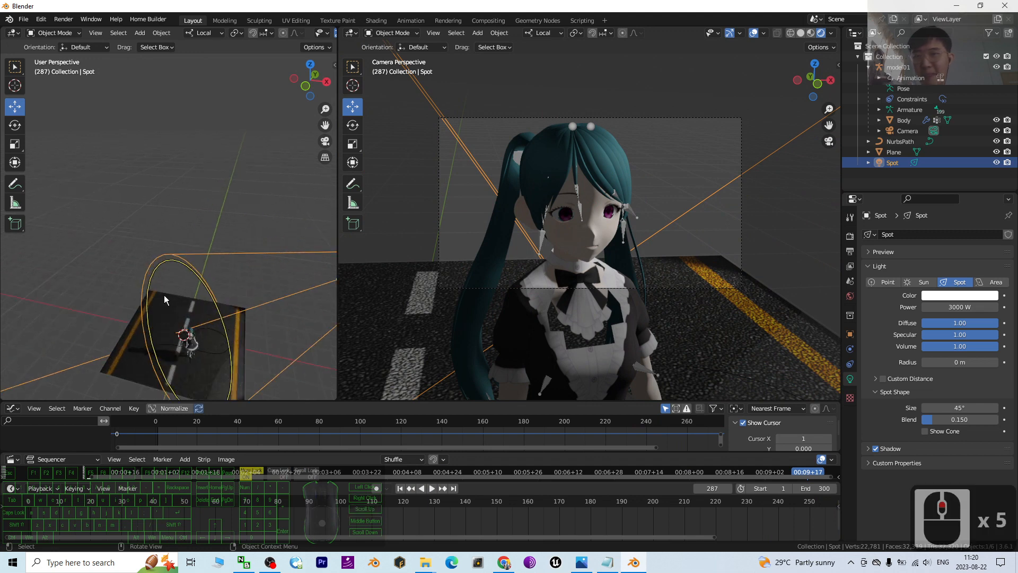
# Step: Duplicate the selected spotlight and move the copy across to the opposite side of the road plane
pyautogui.scroll(-9, 215, 291)
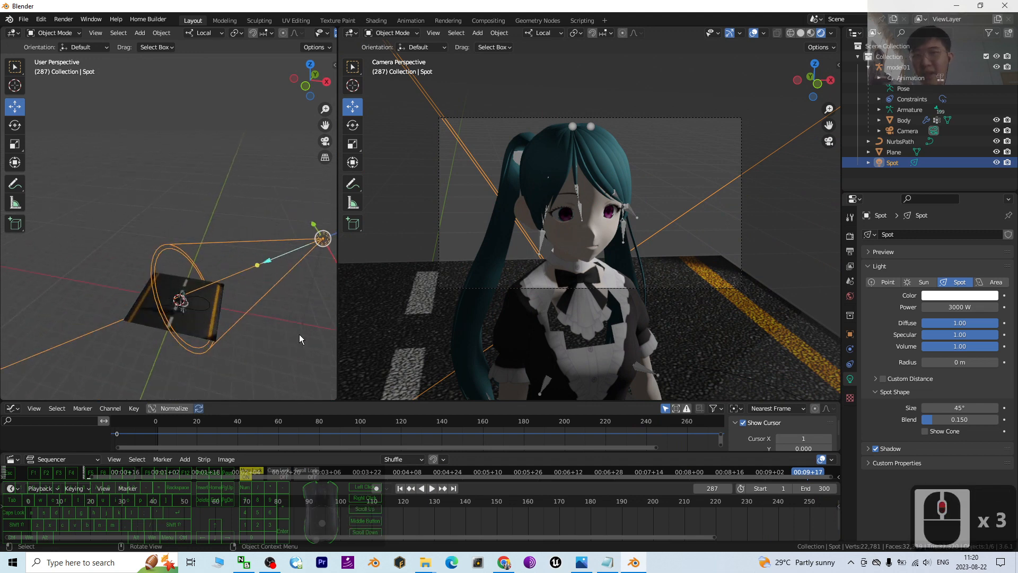
pyautogui.click(323, 238)
pyautogui.click(315, 278)
pyautogui.click(323, 244)
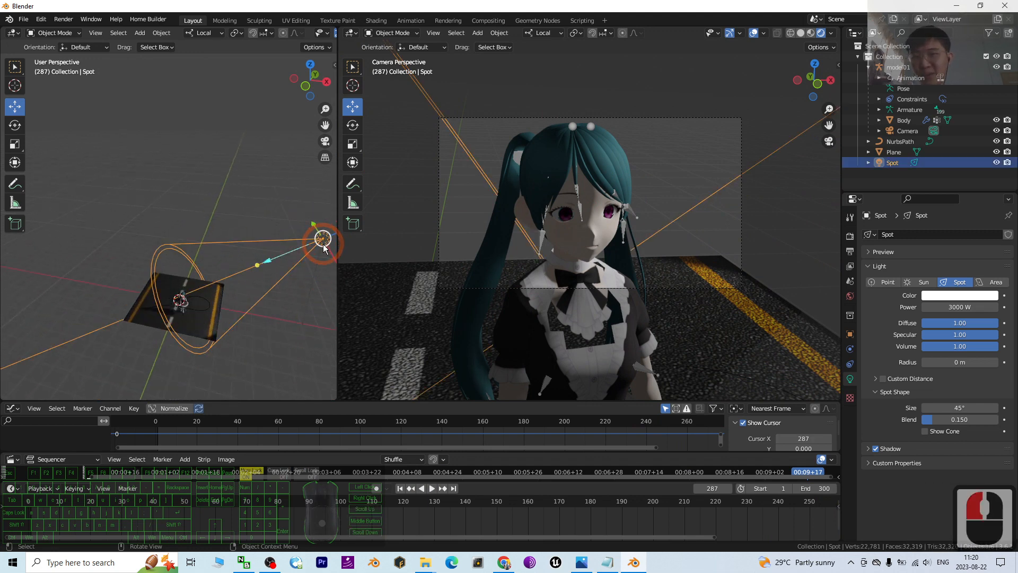
pyautogui.scroll(-3, 254, 276)
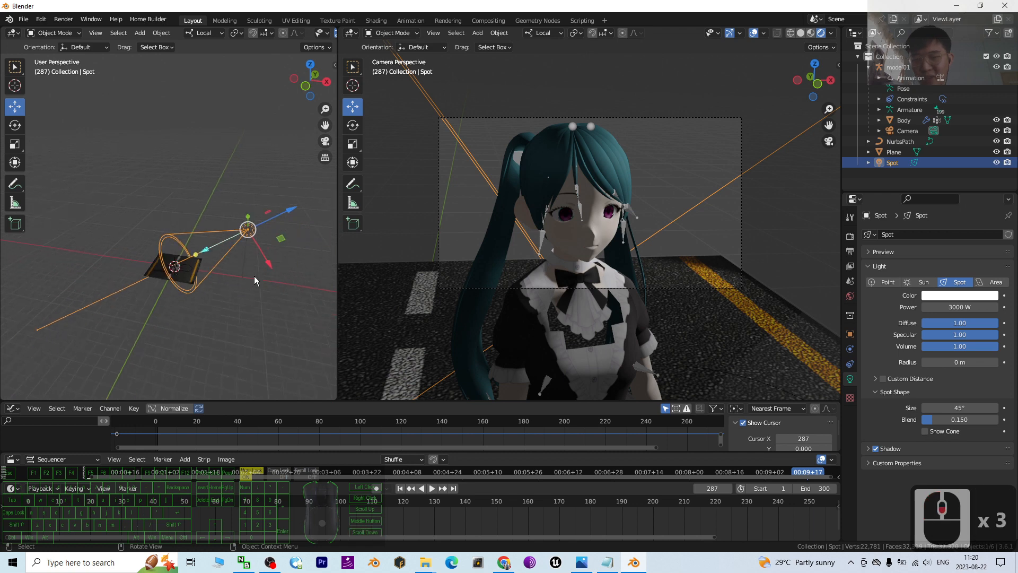
pyautogui.hotkey('ctrl', 'c')
pyautogui.hotkey('ctrl', 'v')
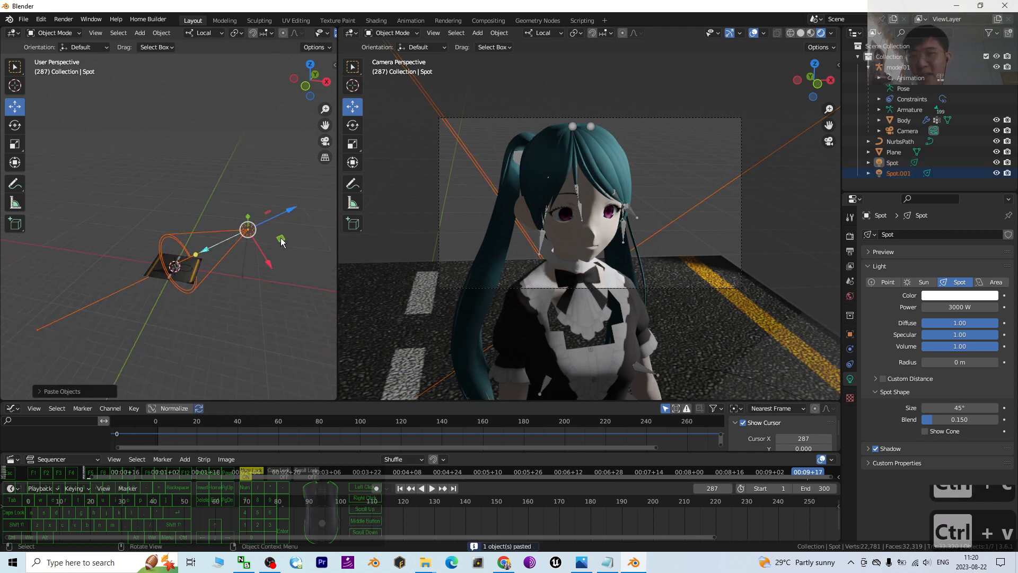
pyautogui.moveTo(281, 242); pyautogui.dragTo(175, 246)
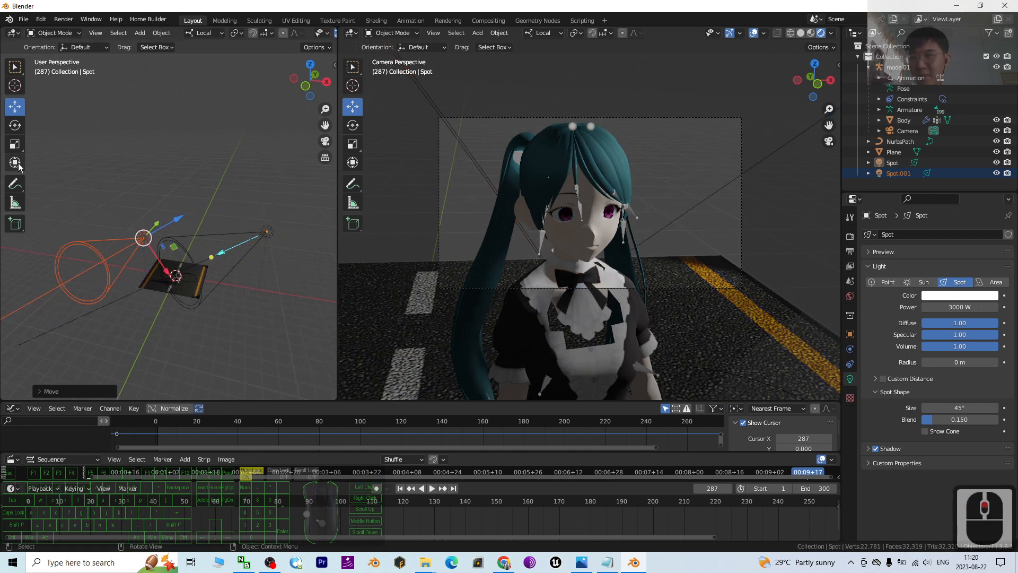
# Step: Using Global orientation, rotate the copied spotlight to aim at the character, and move it farther out from the road plane
pyautogui.click(15, 126)
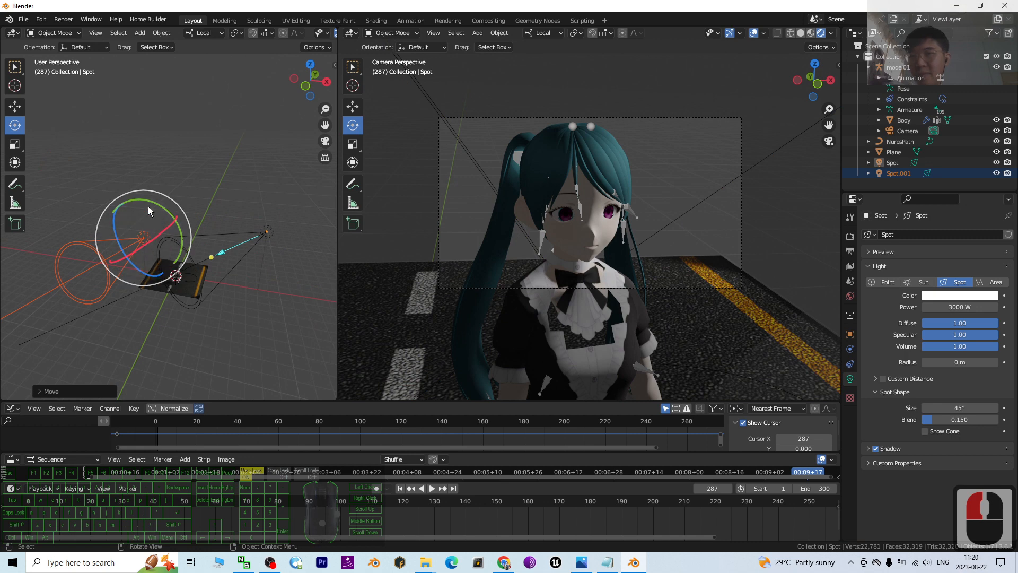
pyautogui.click(201, 34)
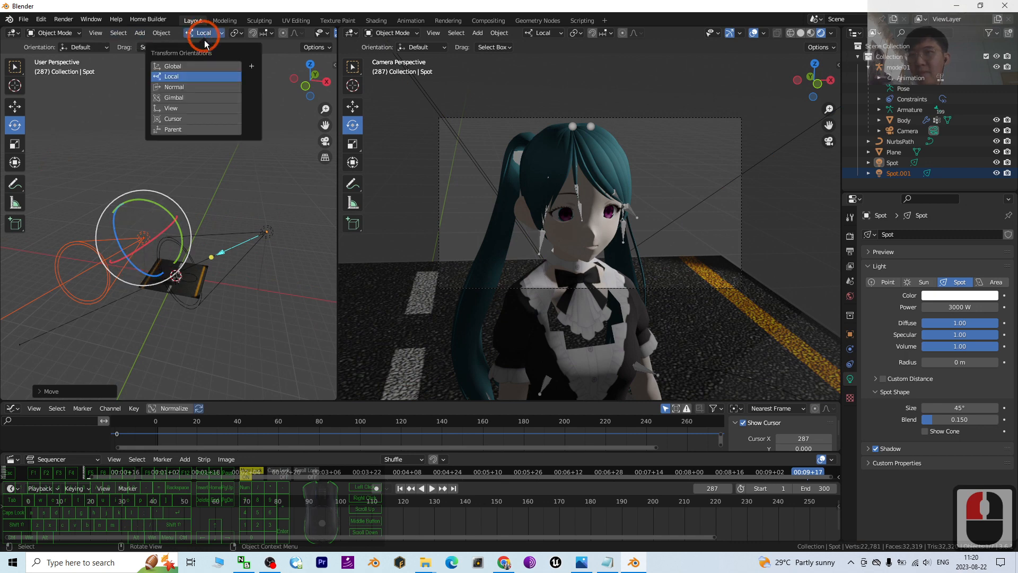
pyautogui.click(193, 67)
pyautogui.moveTo(116, 252); pyautogui.dragTo(210, 235)
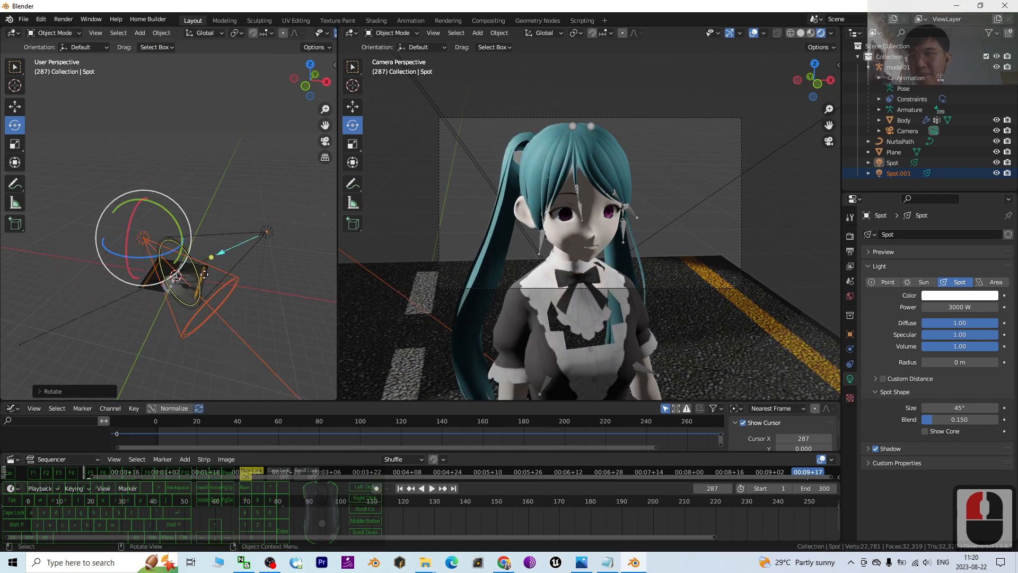
pyautogui.scroll(3, 209, 265)
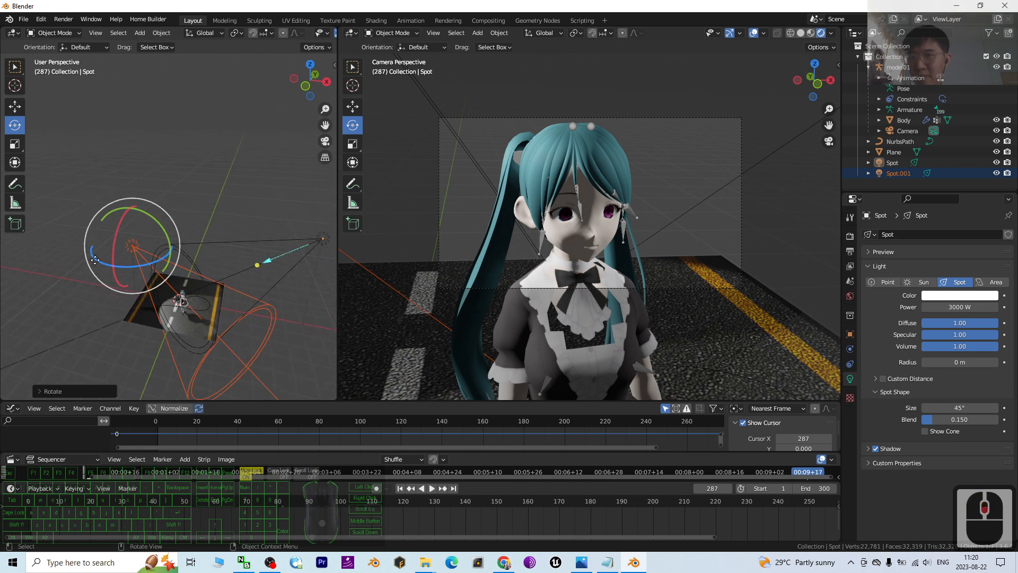
pyautogui.moveTo(162, 284); pyautogui.dragTo(160, 291)
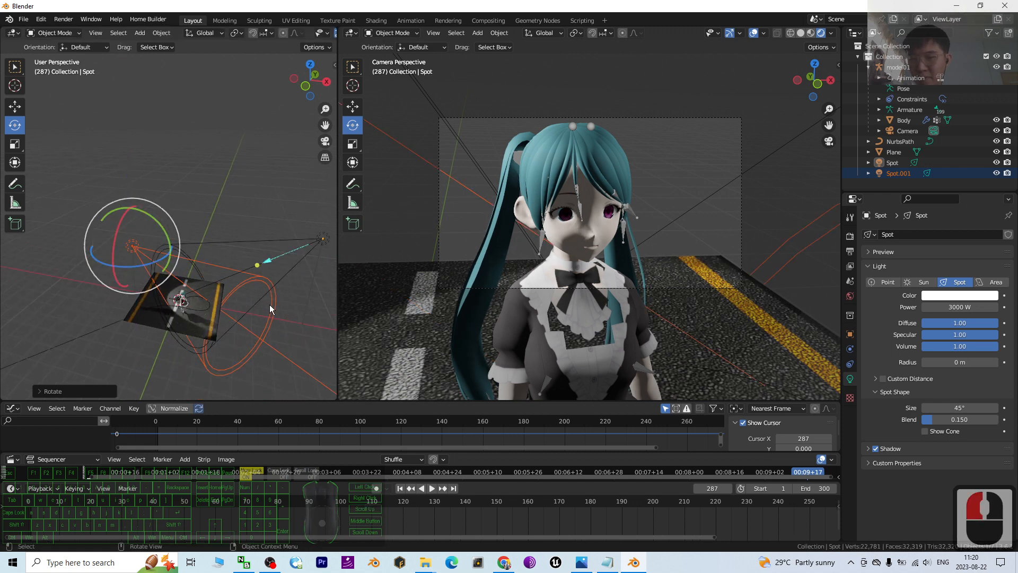
pyautogui.press('g')
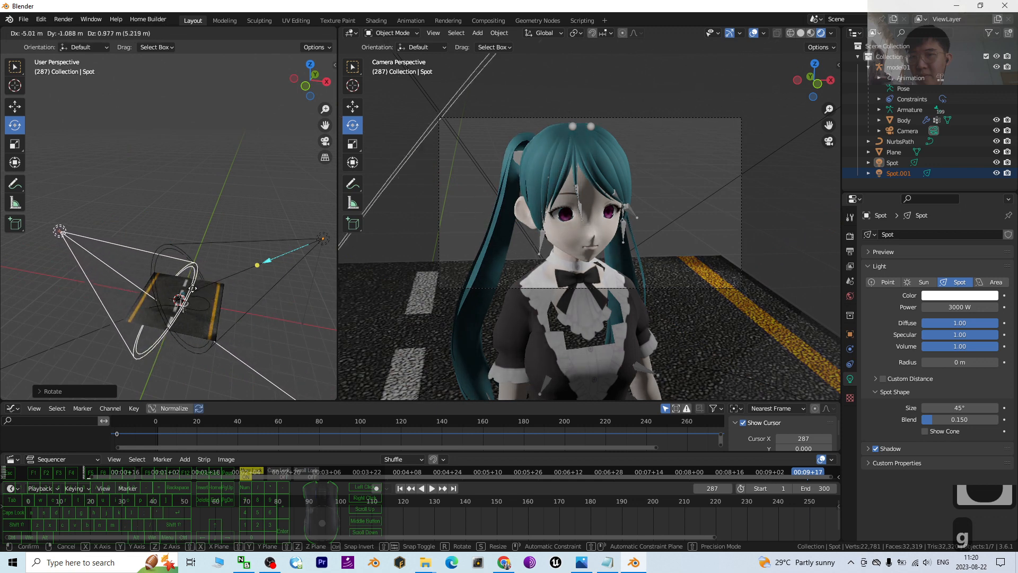
pyautogui.click(190, 287)
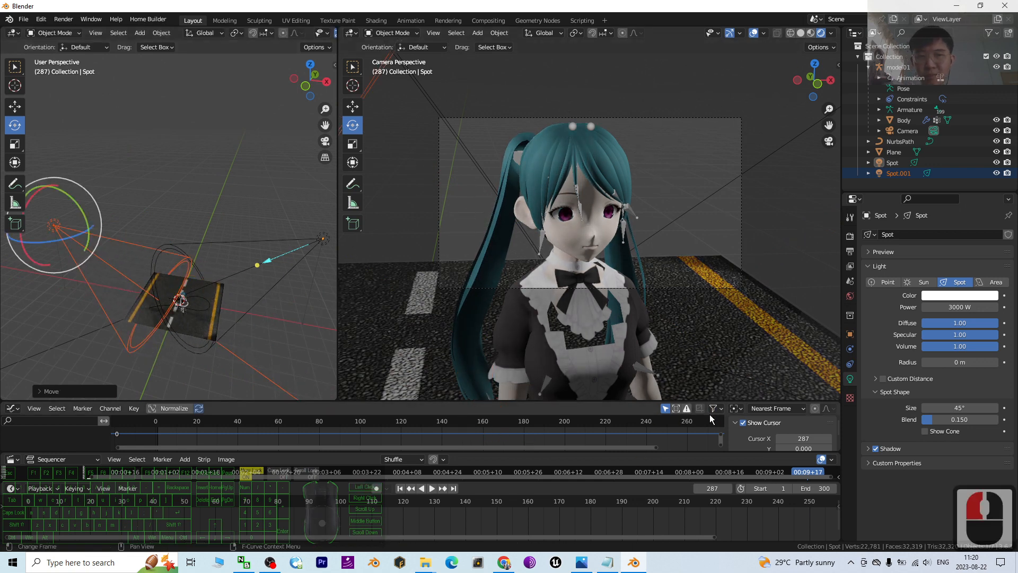
# Step: Play the animation to check the two-light setup, and return to frame 1
pyautogui.click(431, 489)
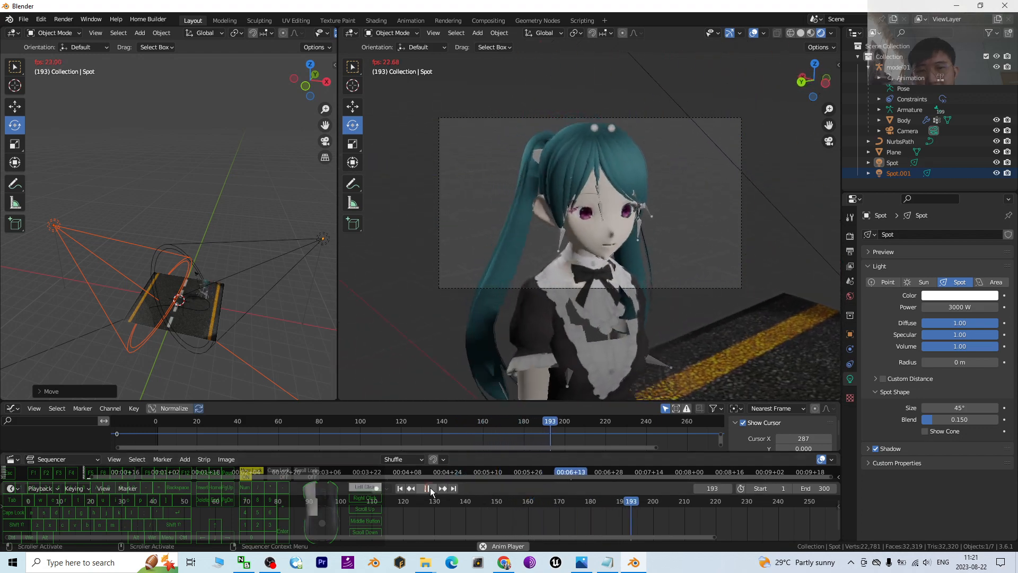
pyautogui.click(427, 487)
pyautogui.click(400, 488)
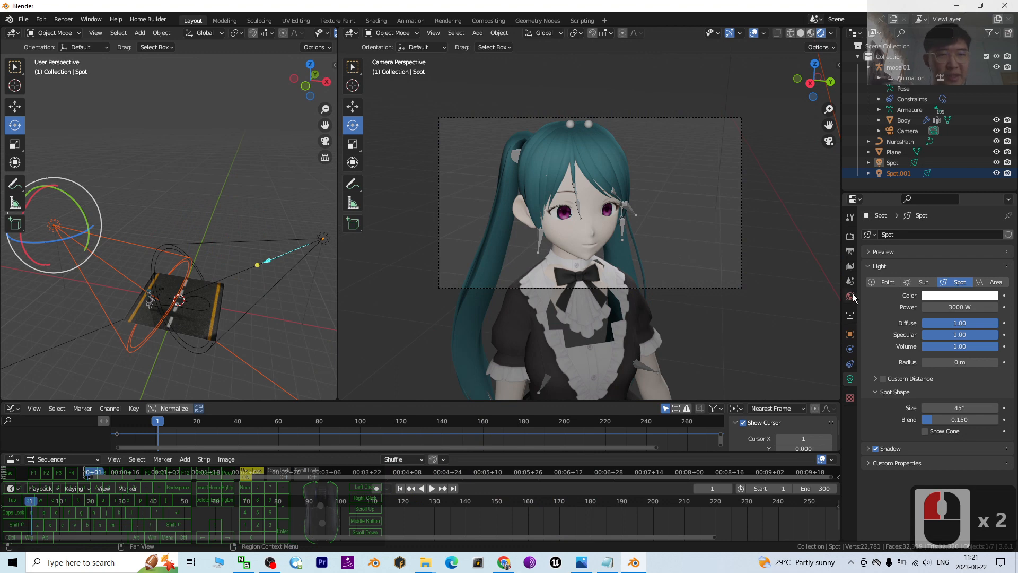
# Step: Set the render output resolution to 640 px by 480 px
pyautogui.click(851, 252)
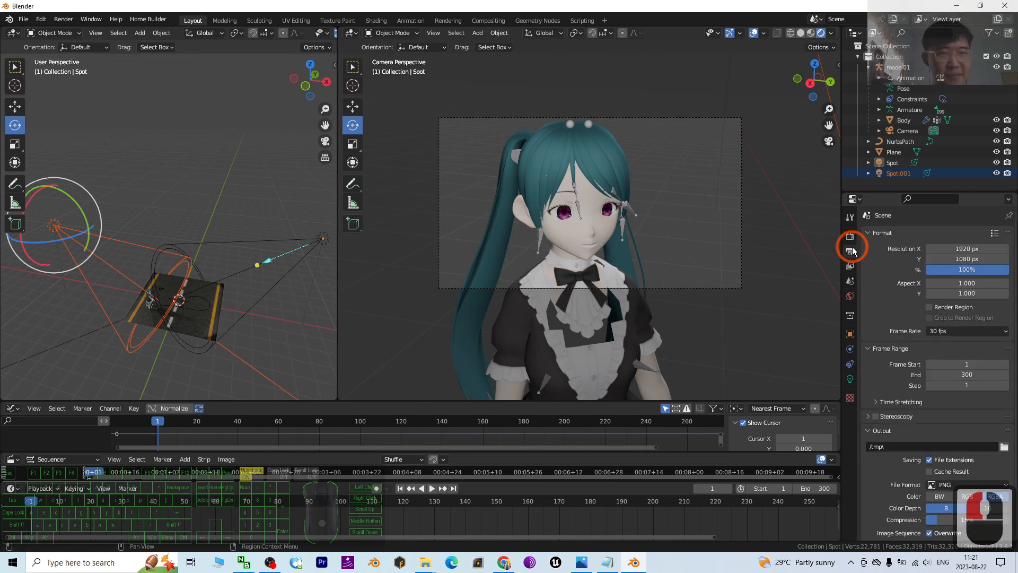
pyautogui.click(966, 249)
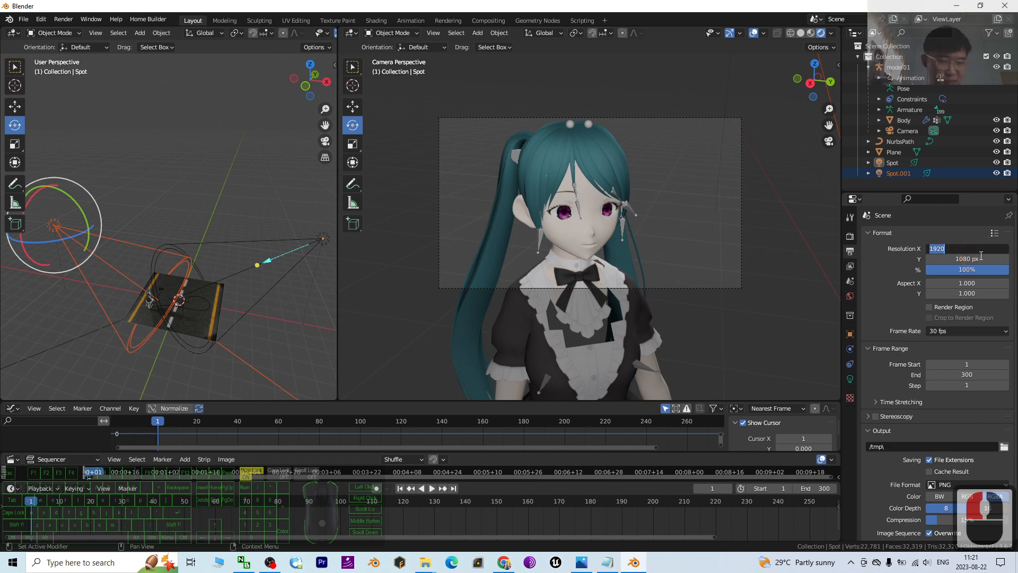
pyautogui.write('640')
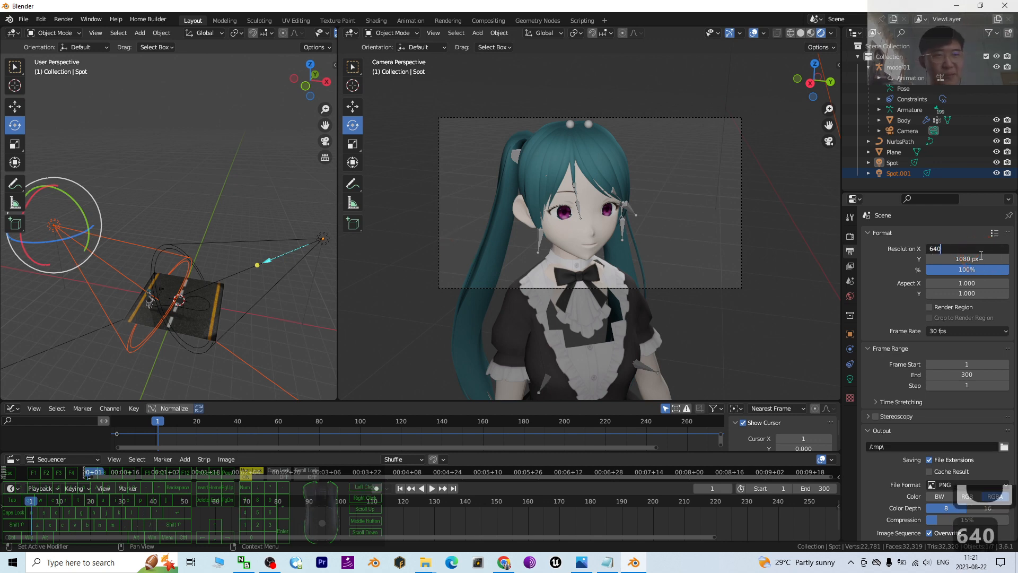
pyautogui.click(972, 253)
pyautogui.click(973, 258)
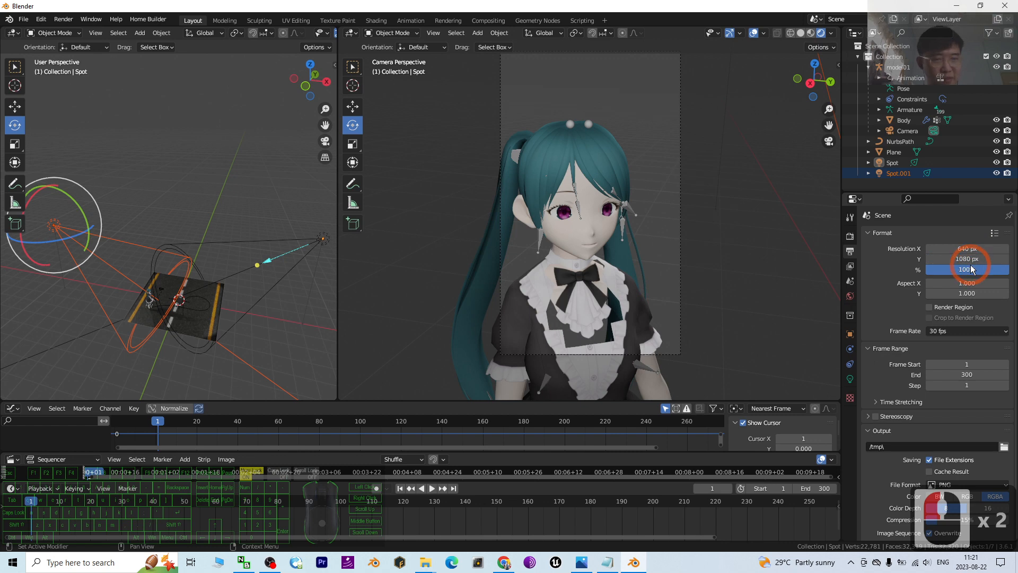
pyautogui.click(975, 258)
pyautogui.write('480')
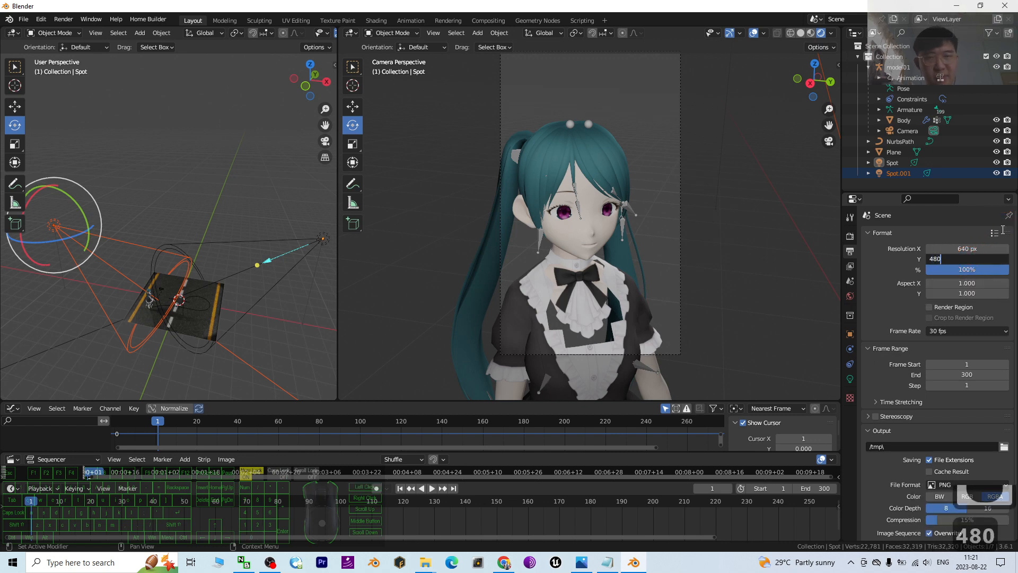
pyautogui.press('Return')
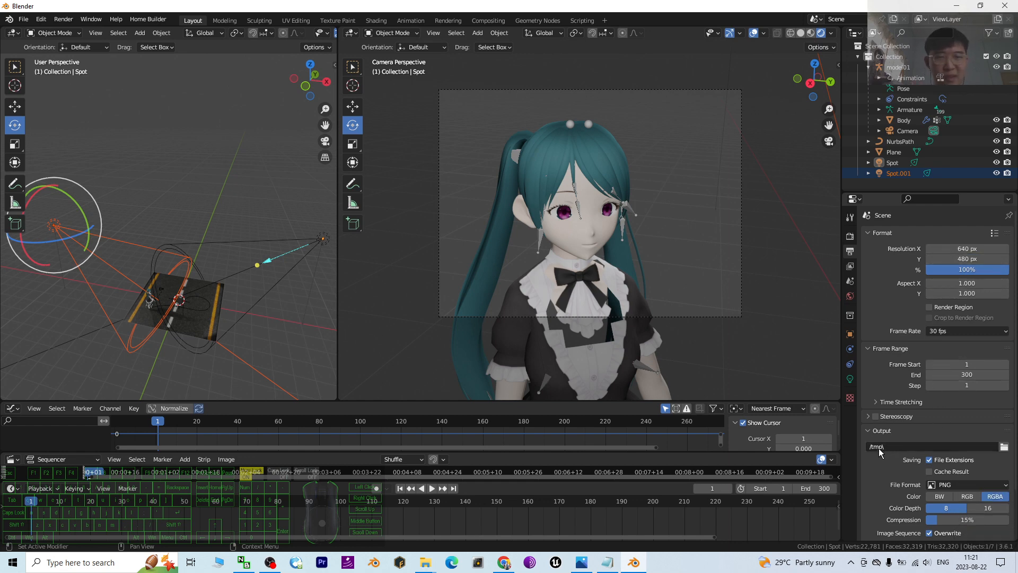
# Step: Set the render output file format to FFmpeg Video
pyautogui.click(219, 568)
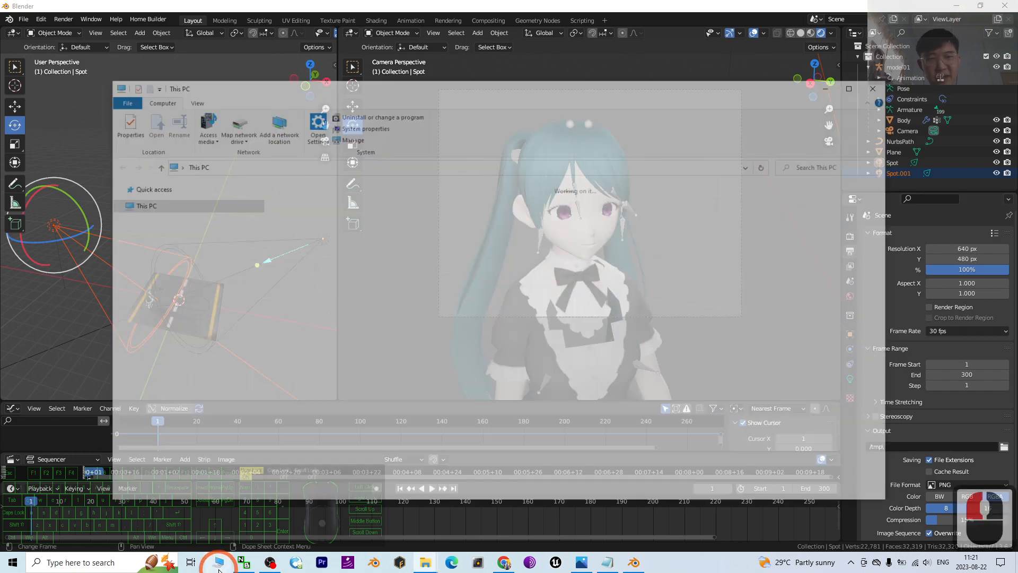
pyautogui.click(876, 89)
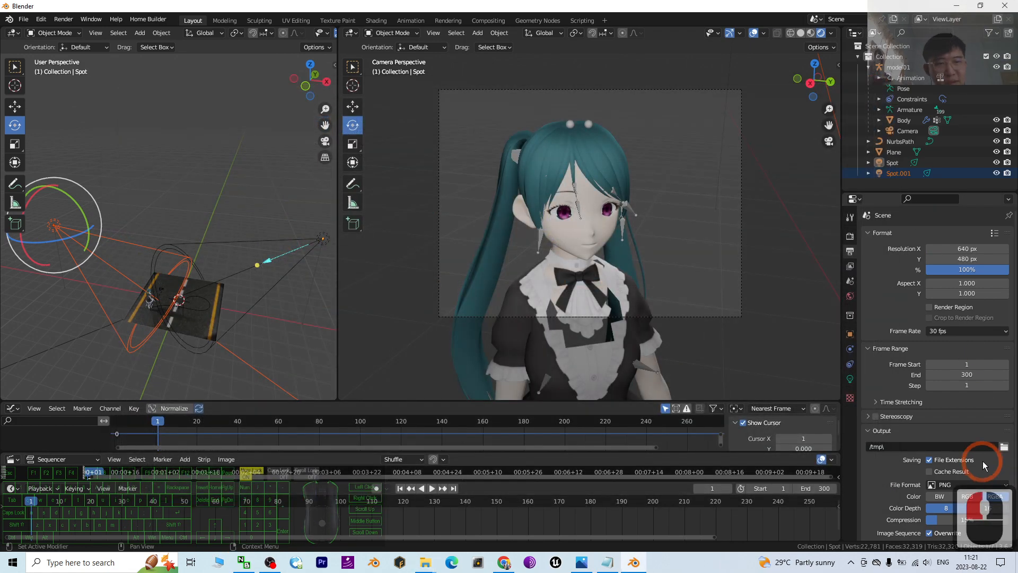
pyautogui.scroll(-3, 896, 409)
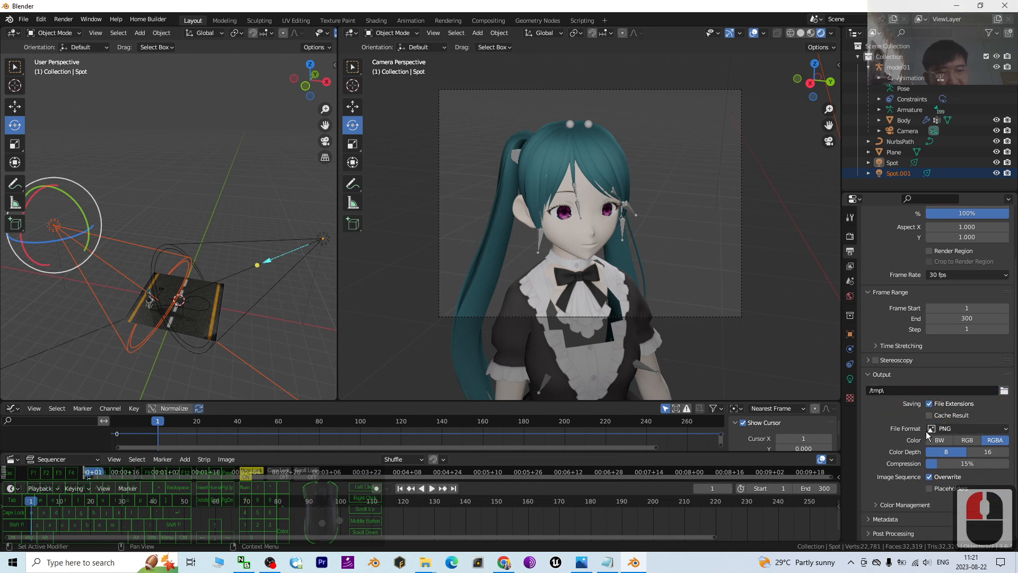
pyautogui.click(951, 429)
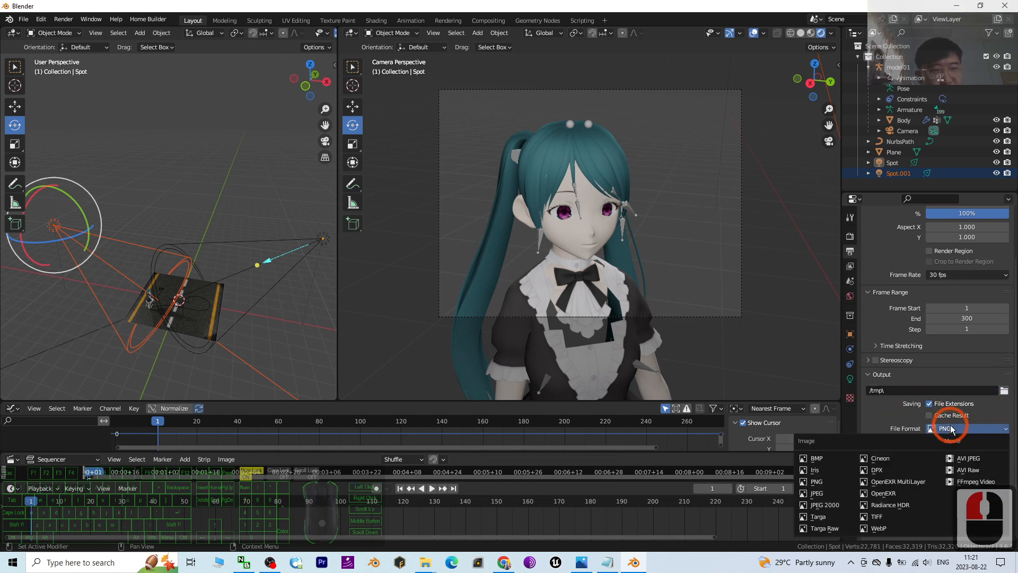
pyautogui.click(968, 484)
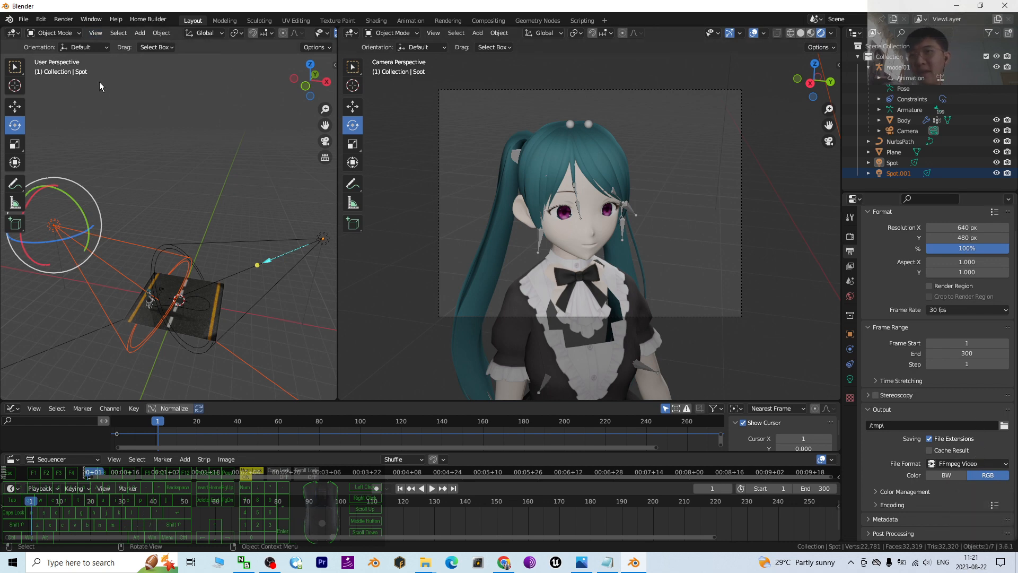
# Step: Render the full animation and shift the render window slightly away from the screen corner
pyautogui.click(66, 19)
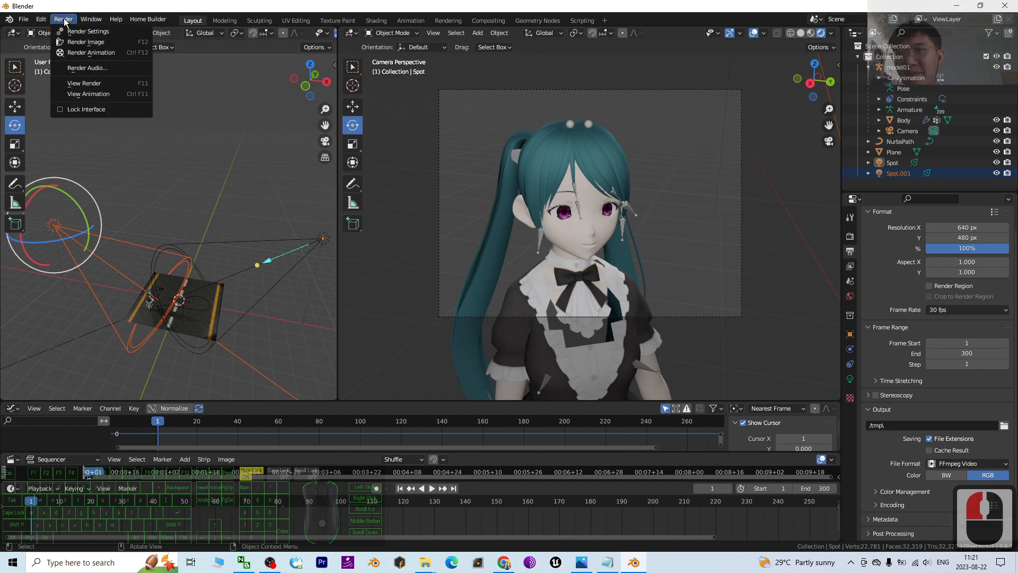
pyautogui.click(94, 53)
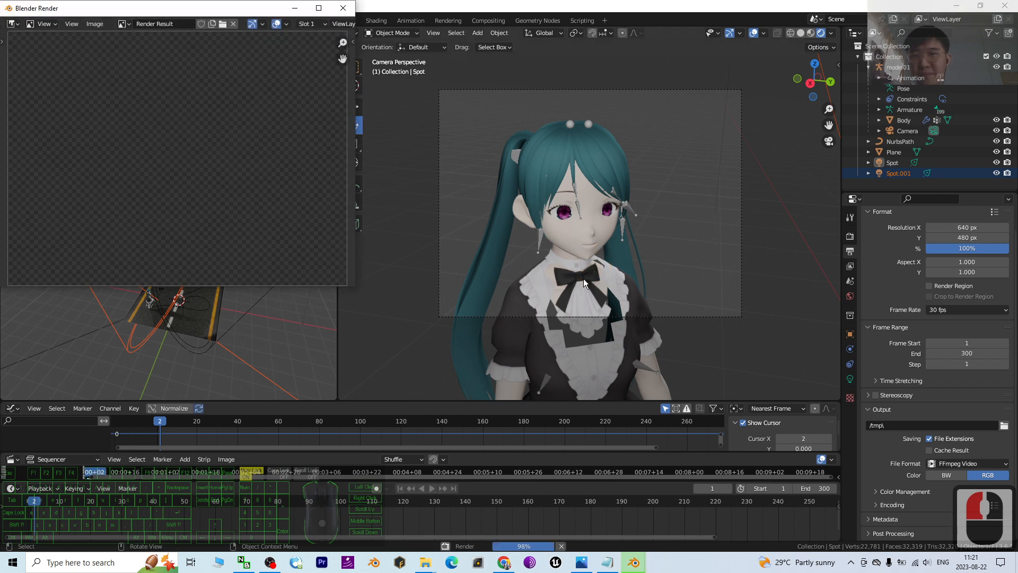
pyautogui.moveTo(247, 8); pyautogui.dragTo(304, 26)
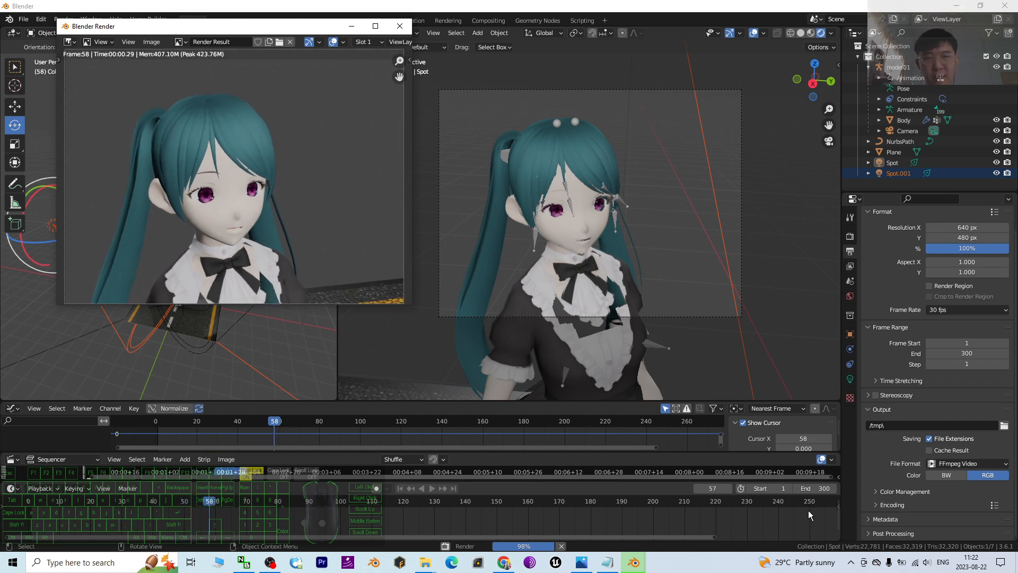
# Step: Follow the render's progress, bringing the animation's final frames into view in the timeline and the graph editor
pyautogui.click(712, 536)
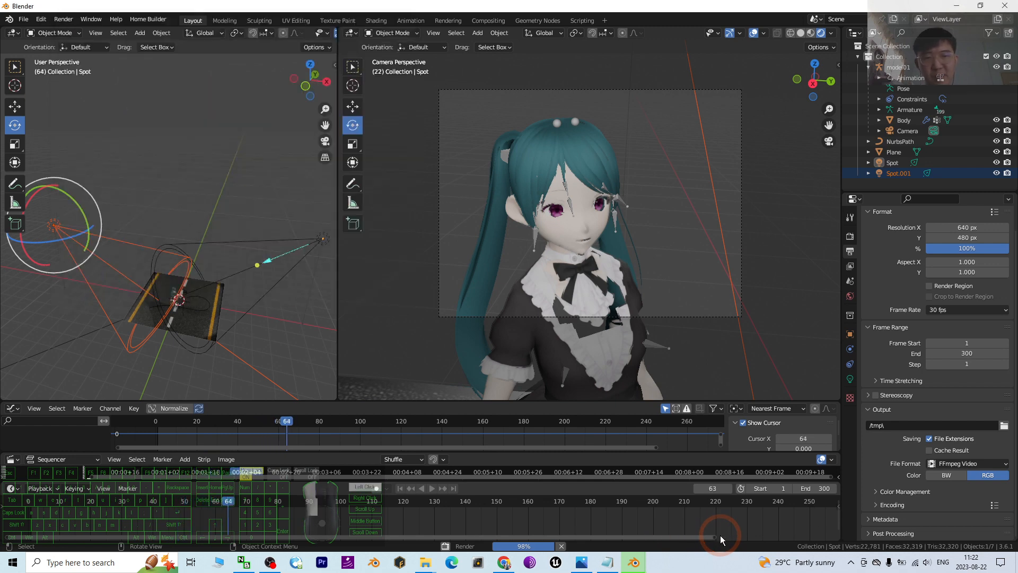
pyautogui.click(634, 562)
pyautogui.click(692, 520)
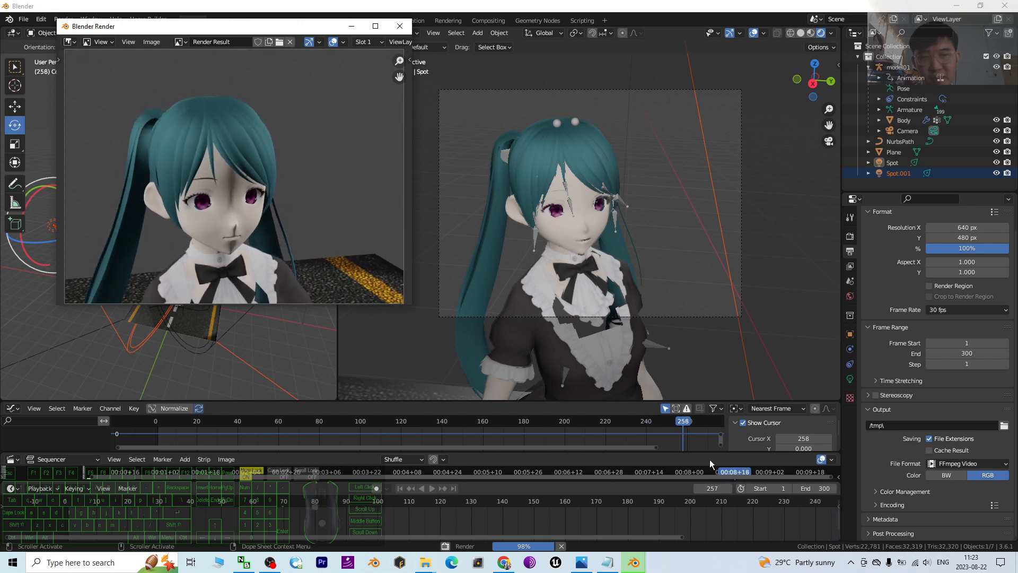
pyautogui.moveTo(672, 536)
pyautogui.mouseDown()
pyautogui.moveTo(709, 536)
pyautogui.moveTo(676, 539)
pyautogui.mouseUp()
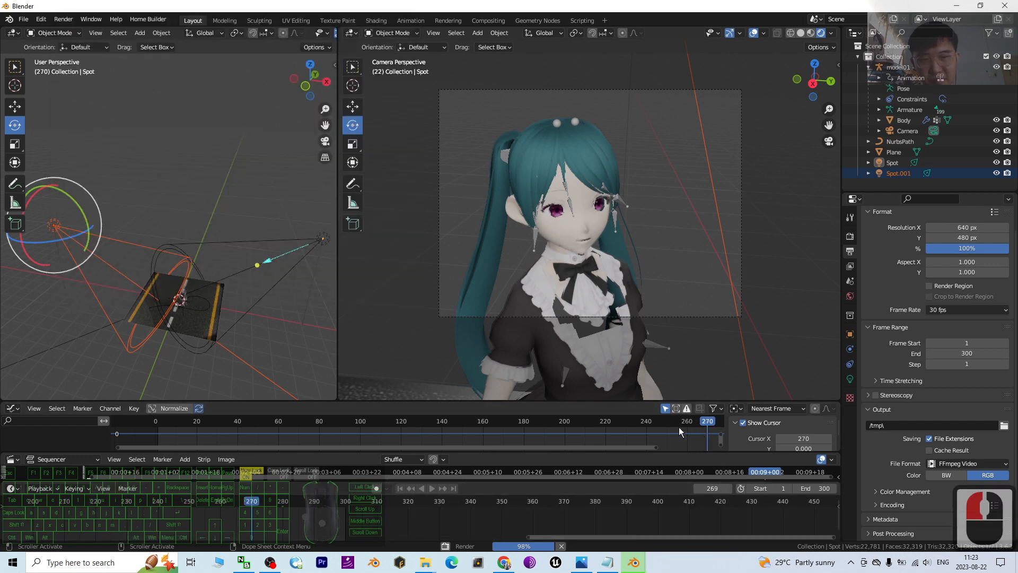
pyautogui.moveTo(589, 446); pyautogui.dragTo(644, 448)
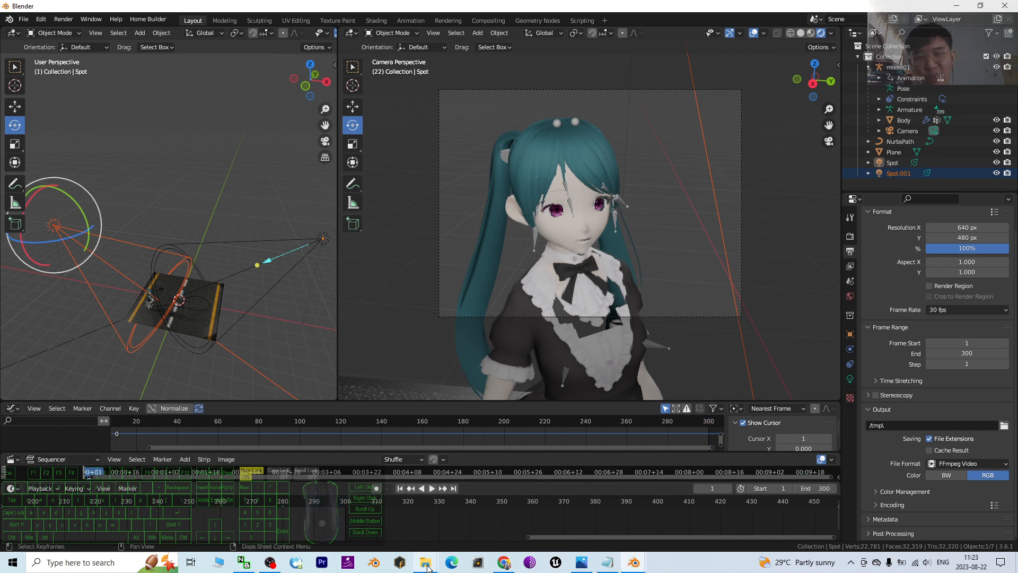
# Step: Open a new File Explorer window for locating the rendered video
pyautogui.moveTo(430, 568)
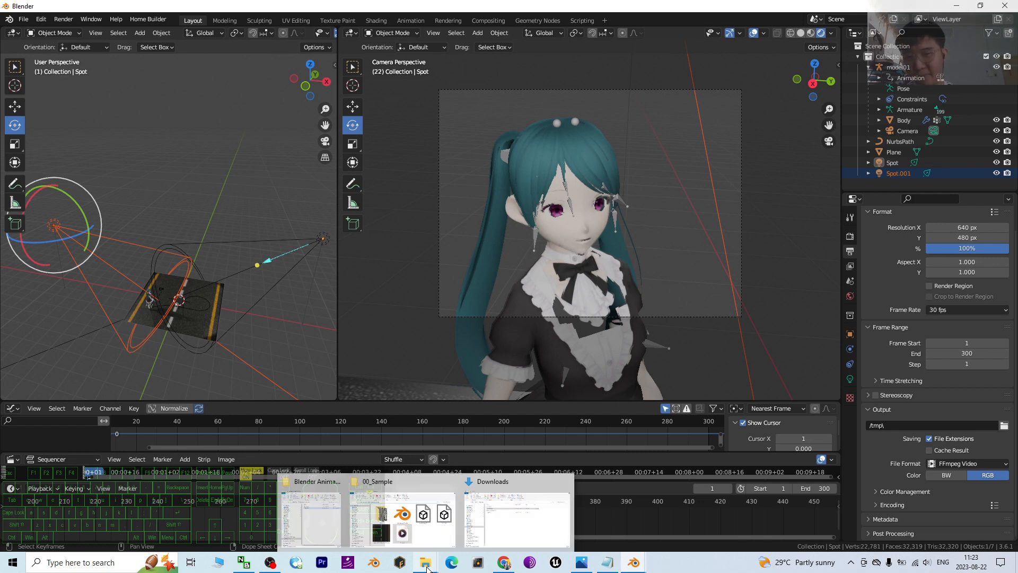
pyautogui.rightClick(426, 564)
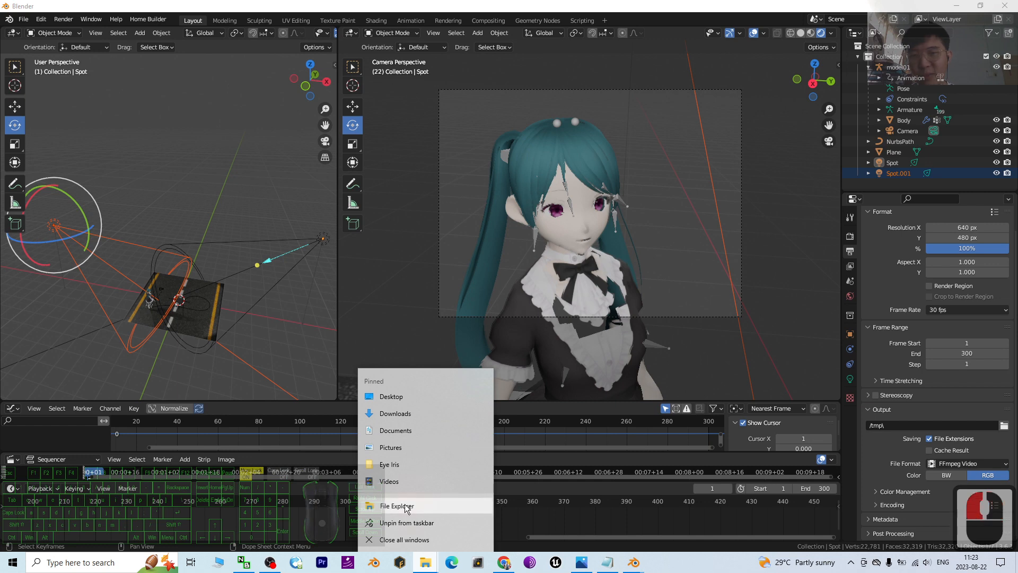
pyautogui.click(406, 504)
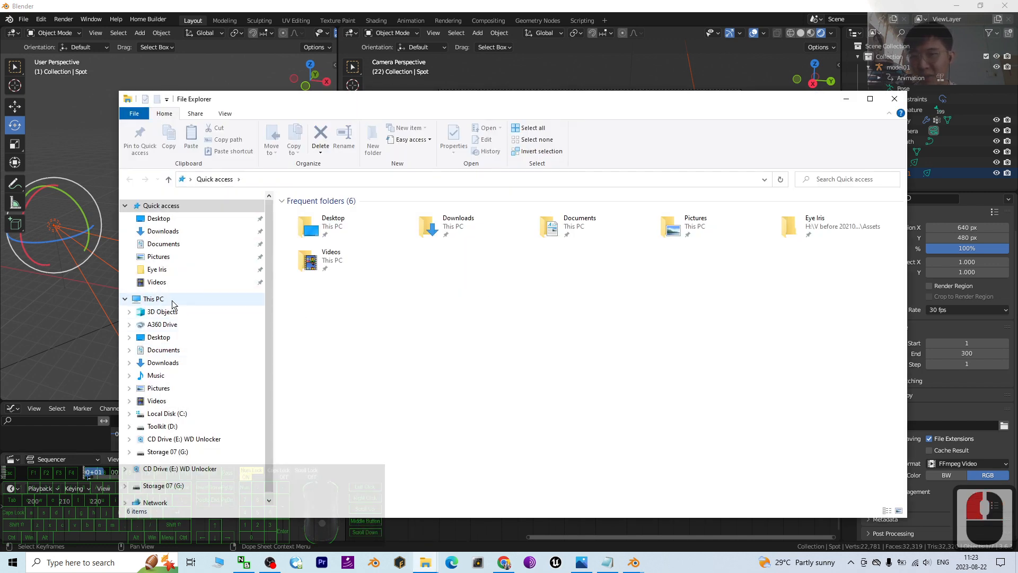
# Step: Open the tmp folder on Local Disk (C:) that holds the rendered videos
pyautogui.click(165, 415)
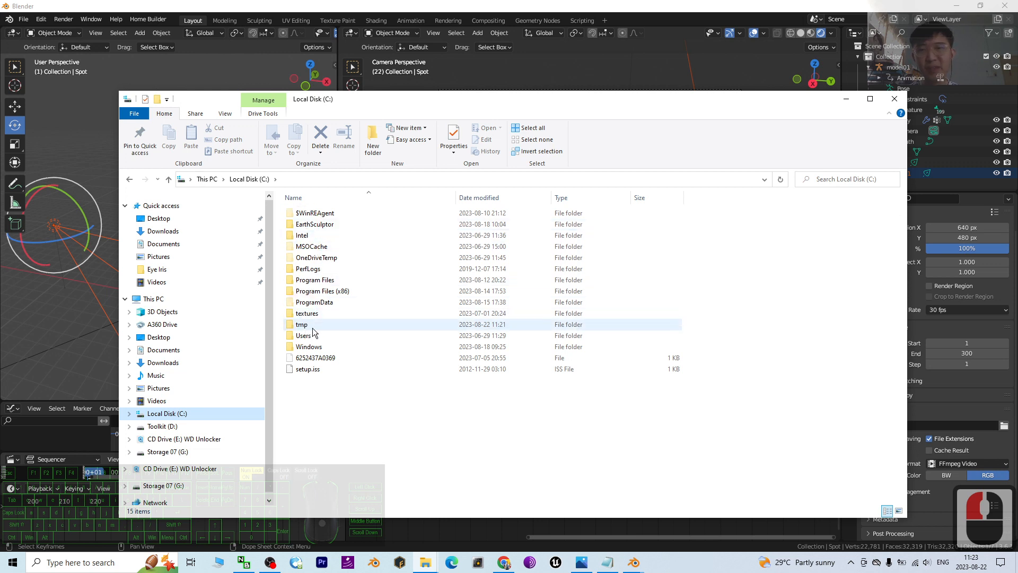
pyautogui.doubleClick(313, 326)
pyautogui.click(427, 321)
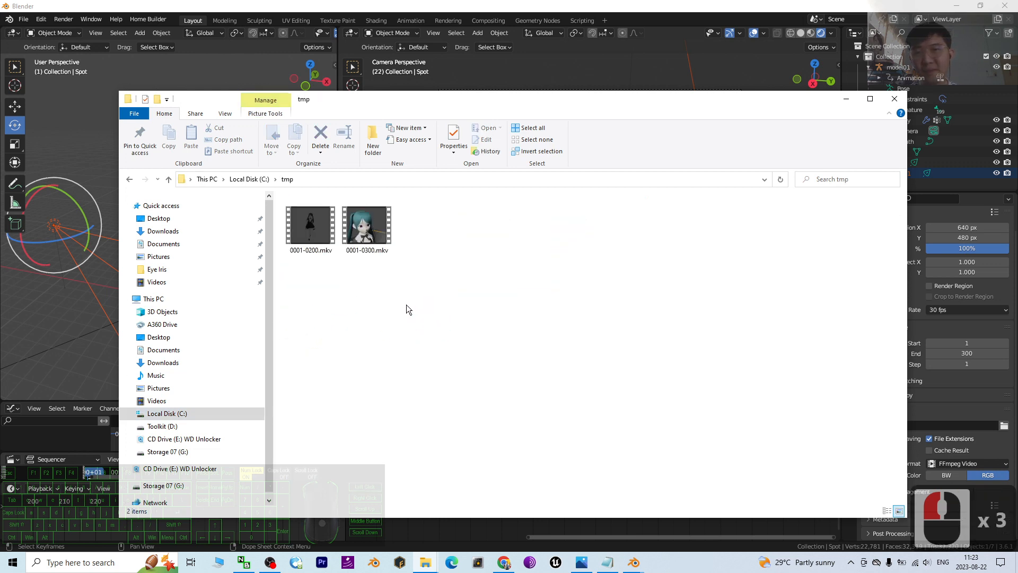
# Step: Delete the old render 0001-0200.mkv from the tmp folder
pyautogui.doubleClick(379, 219)
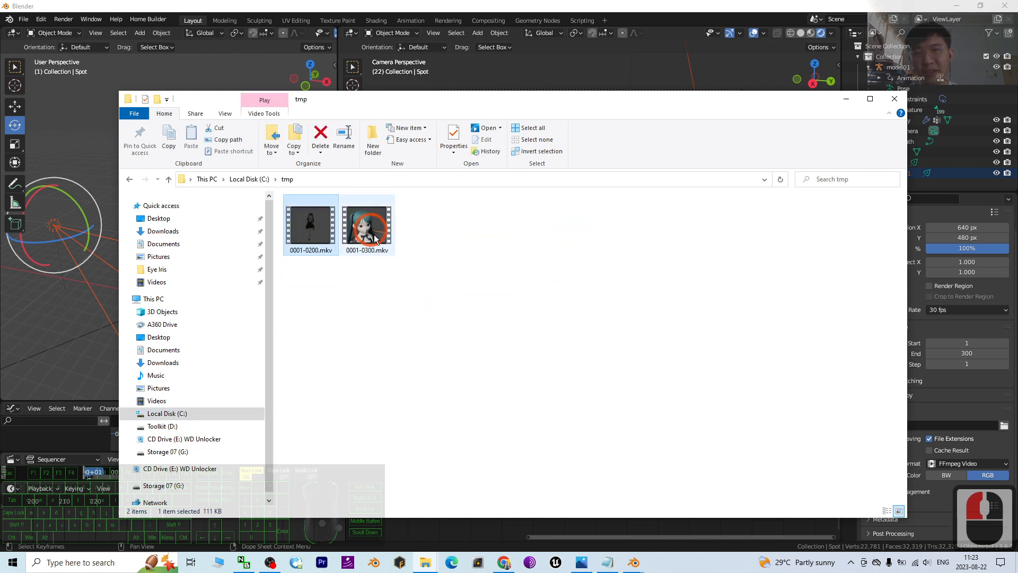
pyautogui.click(326, 249)
pyautogui.press('Delete')
pyautogui.click(334, 224)
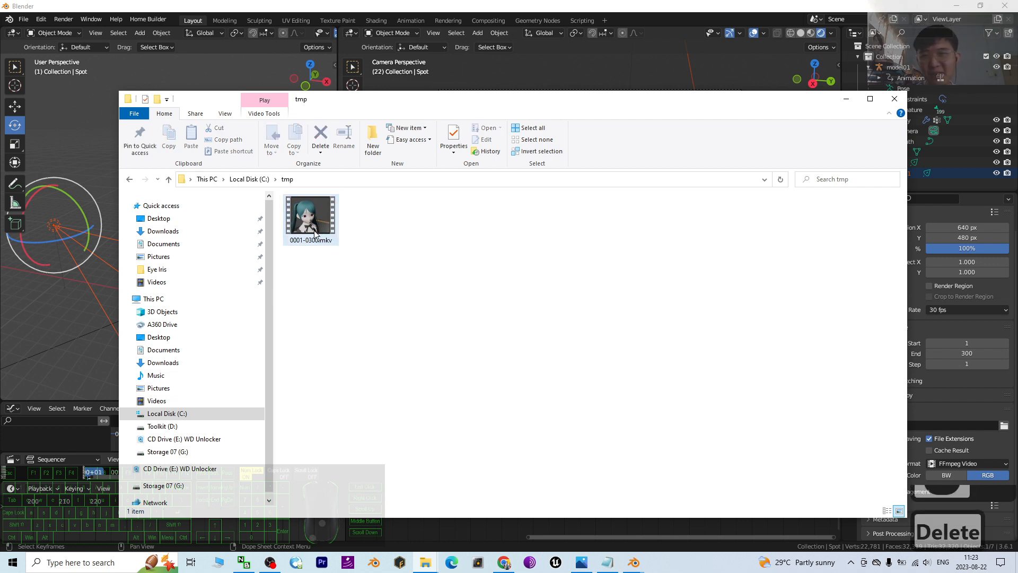
pyautogui.doubleClick(319, 209)
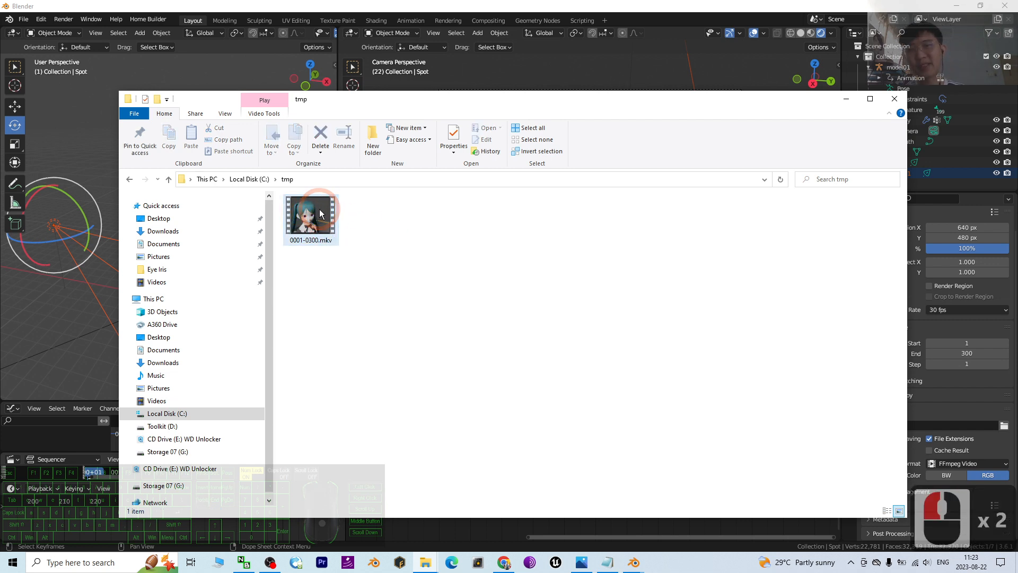
pyautogui.click(435, 338)
pyautogui.click(321, 248)
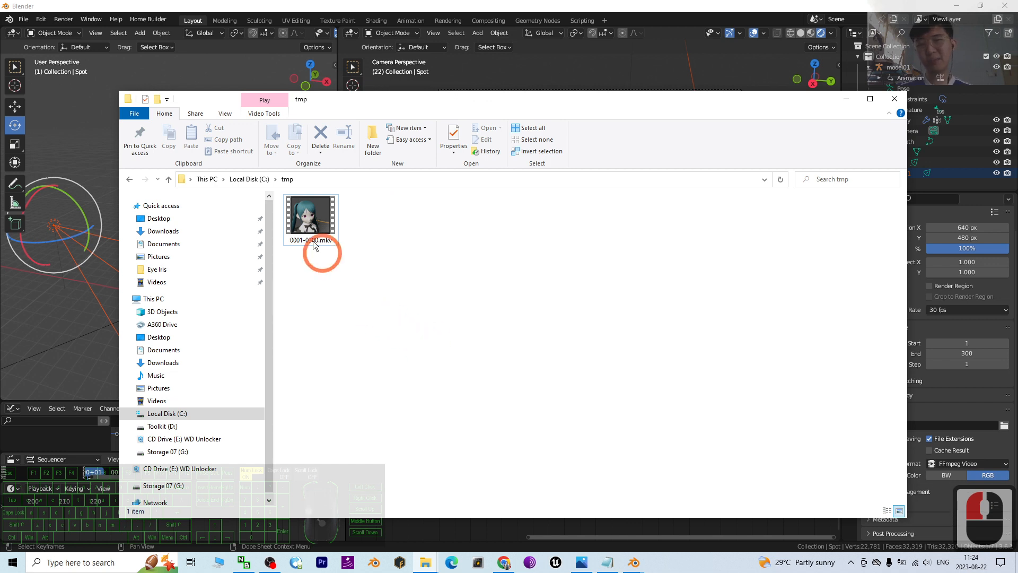
pyautogui.doubleClick(312, 241)
pyautogui.click(318, 243)
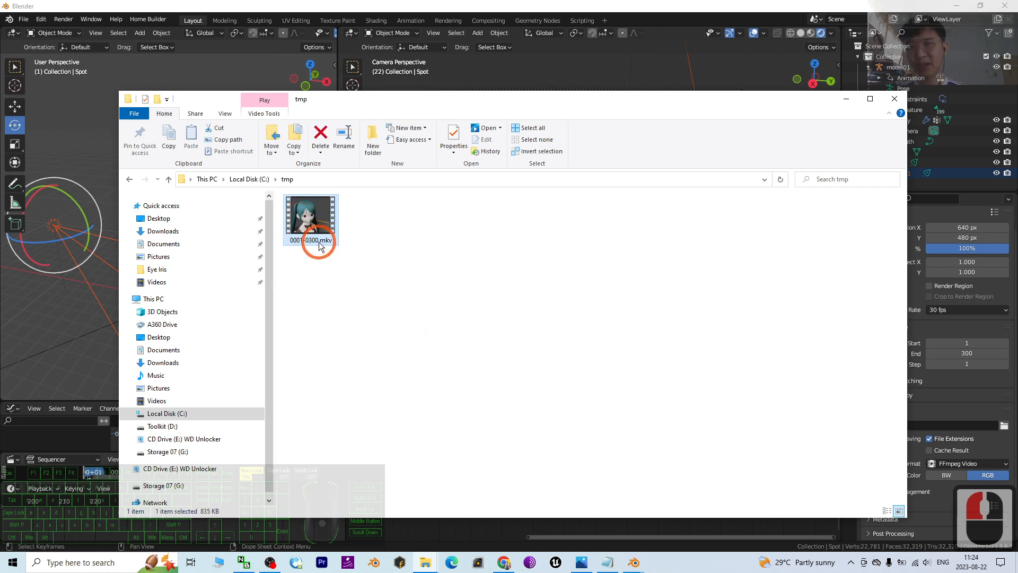
pyautogui.click(454, 255)
pyautogui.click(388, 164)
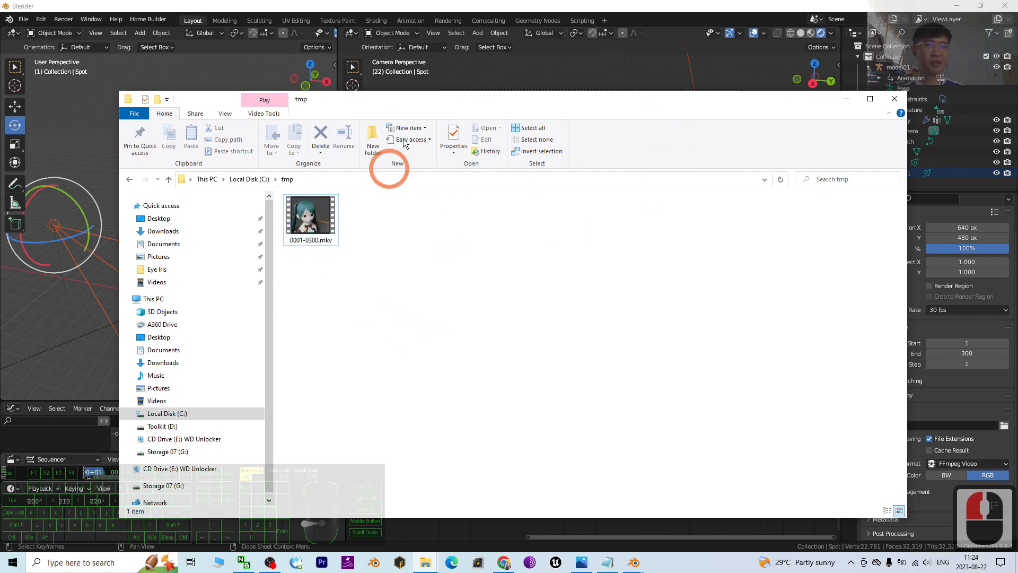
# Step: Rename the rendered file 0001-0300.mkv as video 01.mkv
pyautogui.moveTo(493, 106); pyautogui.dragTo(559, 114)
pyautogui.click(330, 211)
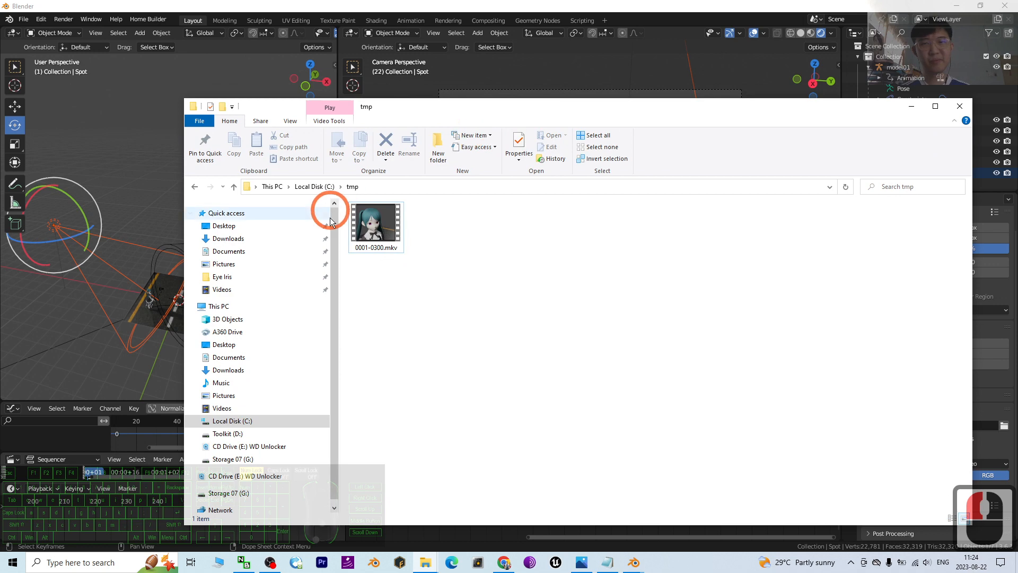
pyautogui.click(374, 250)
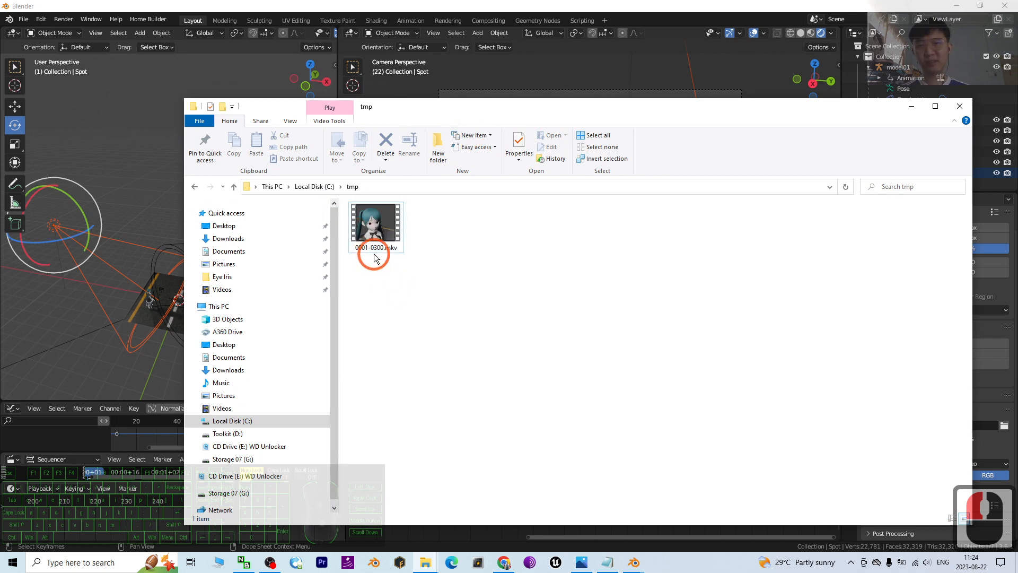
pyautogui.press('F2')
pyautogui.click(383, 248)
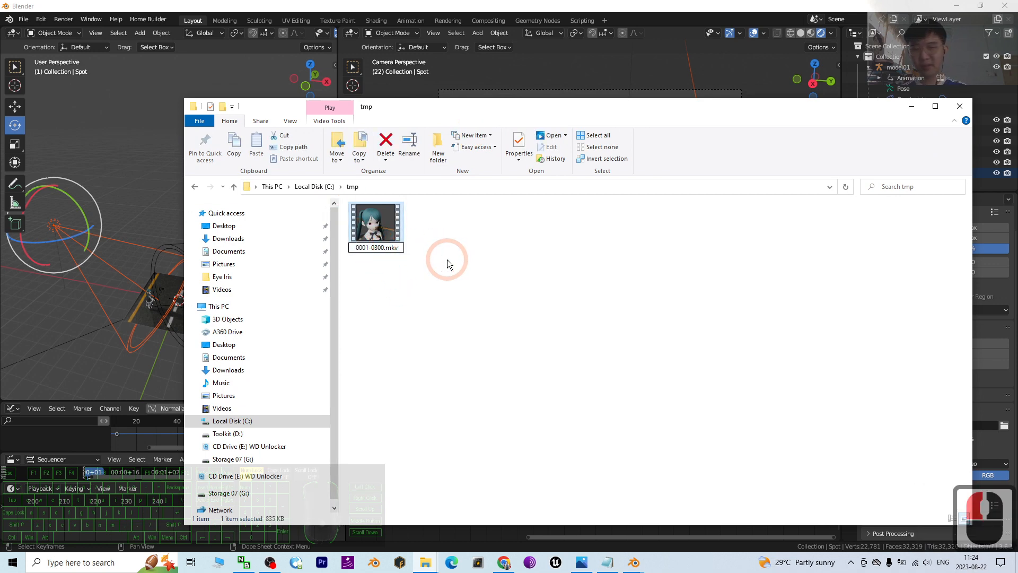
pyautogui.press('BackSpace')
pyautogui.press('BackSpace')
pyautogui.press('BackSpace')
pyautogui.press('BackSpace')
pyautogui.press('BackSpace')
pyautogui.press('BackSpace')
pyautogui.press('BackSpace')
pyautogui.press('BackSpace')
pyautogui.press('BackSpace')
pyautogui.press('BackSpace')
pyautogui.press('BackSpace')
pyautogui.press('BackSpace')
pyautogui.press('BackSpace')
pyautogui.write('video 901')
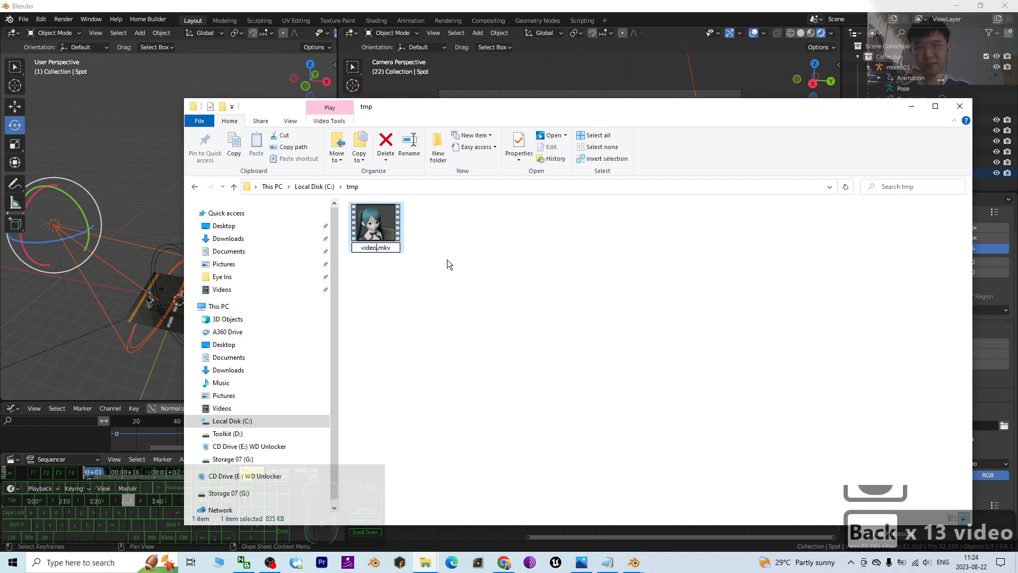
pyautogui.press('BackSpace')
pyautogui.press('BackSpace')
pyautogui.press('BackSpace')
pyautogui.write('01')
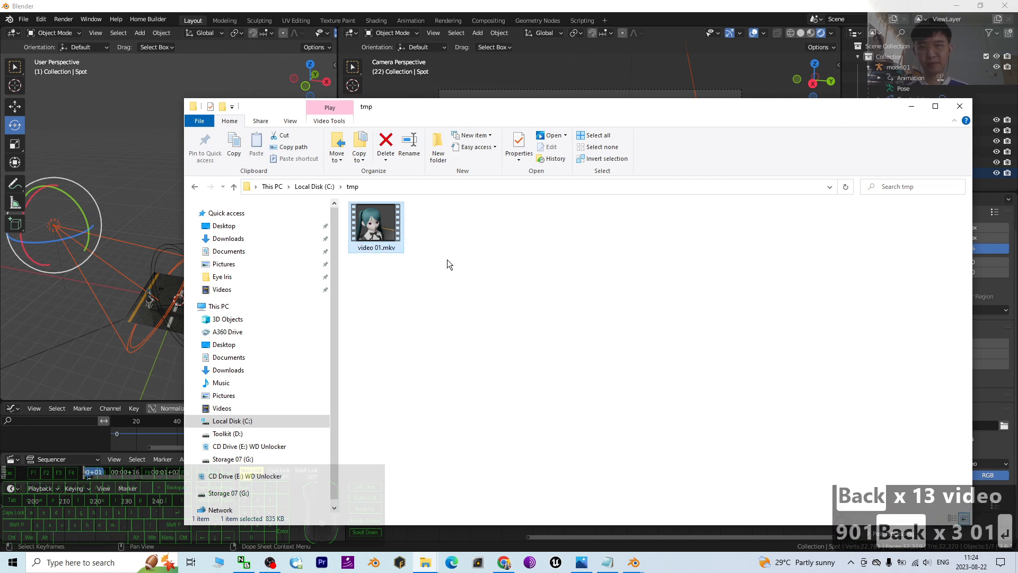
pyautogui.click(465, 250)
# Step: Play video 01.mkv in full screen to review the rendered animation, and close the player
pyautogui.click(374, 220)
pyautogui.doubleClick(373, 217)
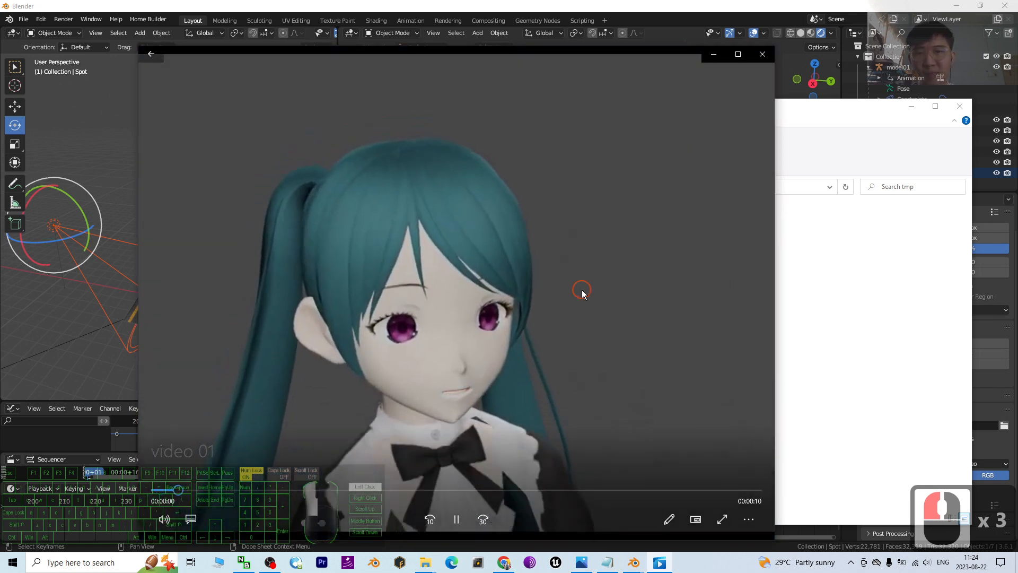
pyautogui.doubleClick(583, 290)
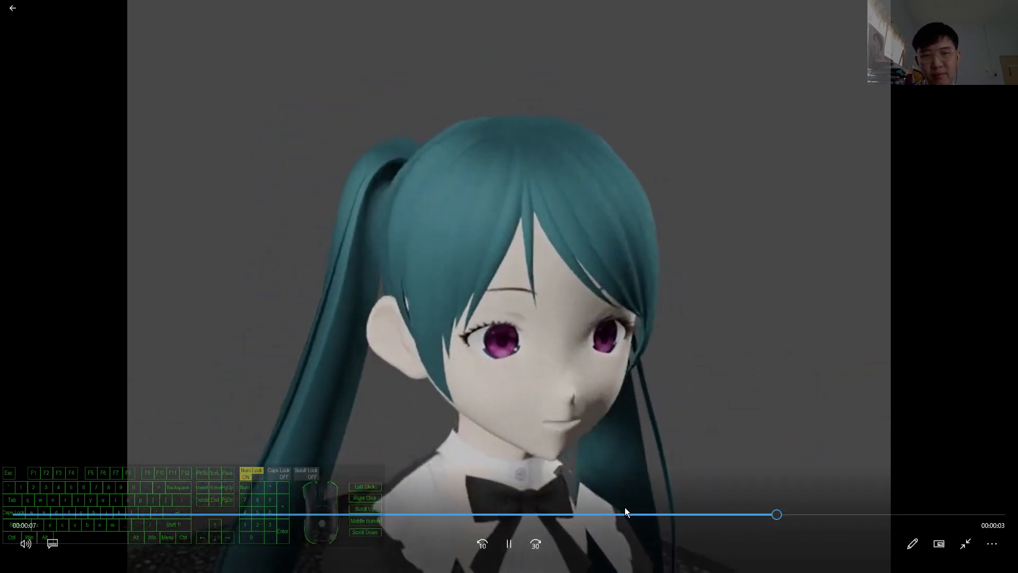
pyautogui.doubleClick(581, 370)
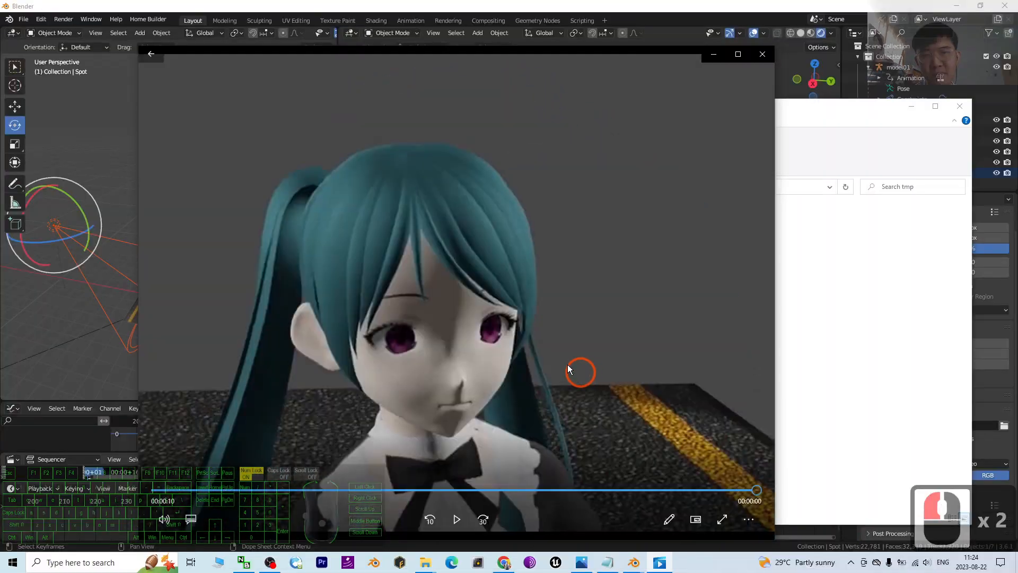
pyautogui.click(763, 55)
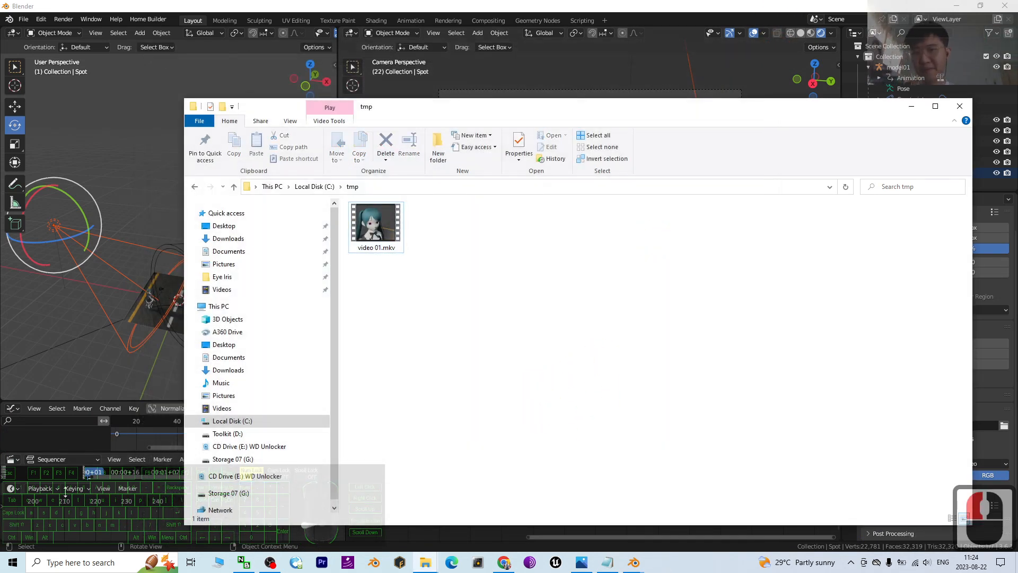
# Step: Search Windows for "premiere" and launch Adobe Premiere Pro 2022
pyautogui.click(109, 562)
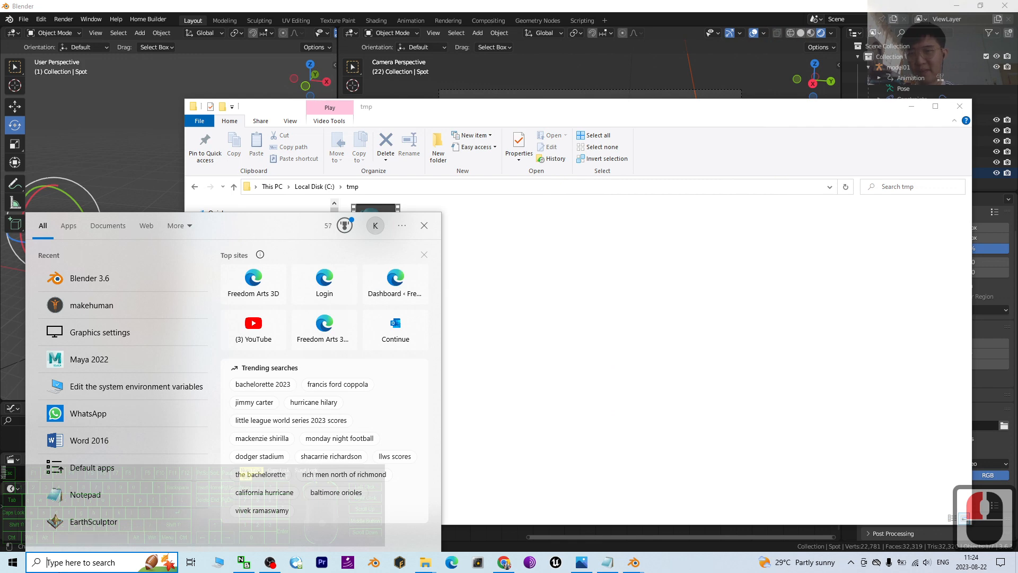
pyautogui.write('premiere')
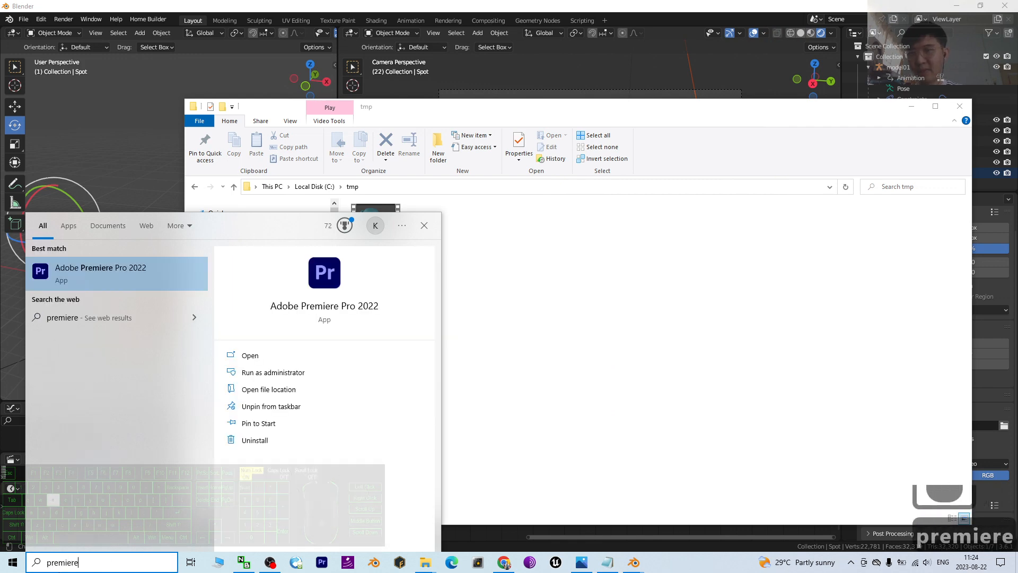
pyautogui.press('Return')
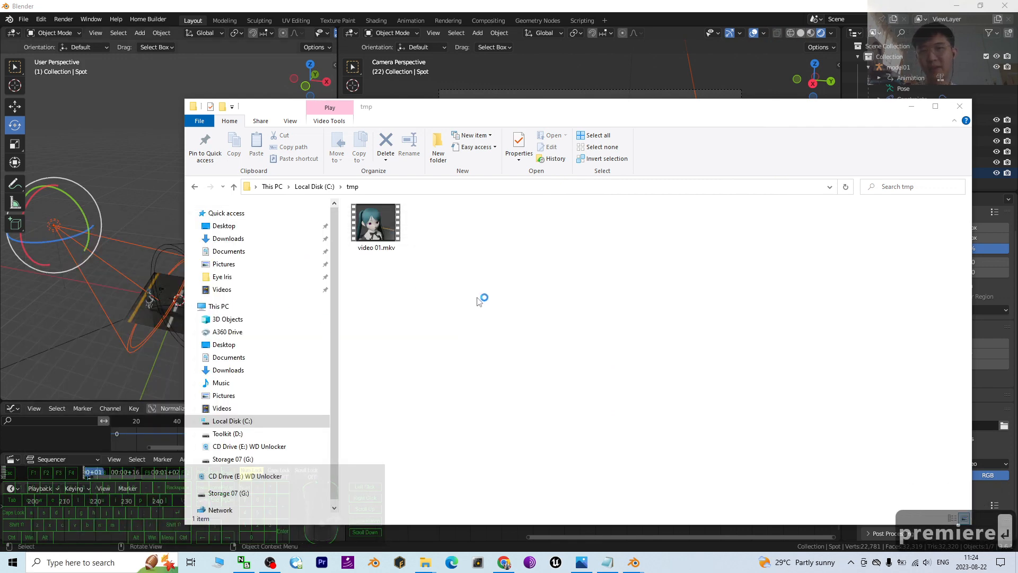
# Step: Play video 01.mkv once more from the tmp folder and close the player
pyautogui.doubleClick(388, 227)
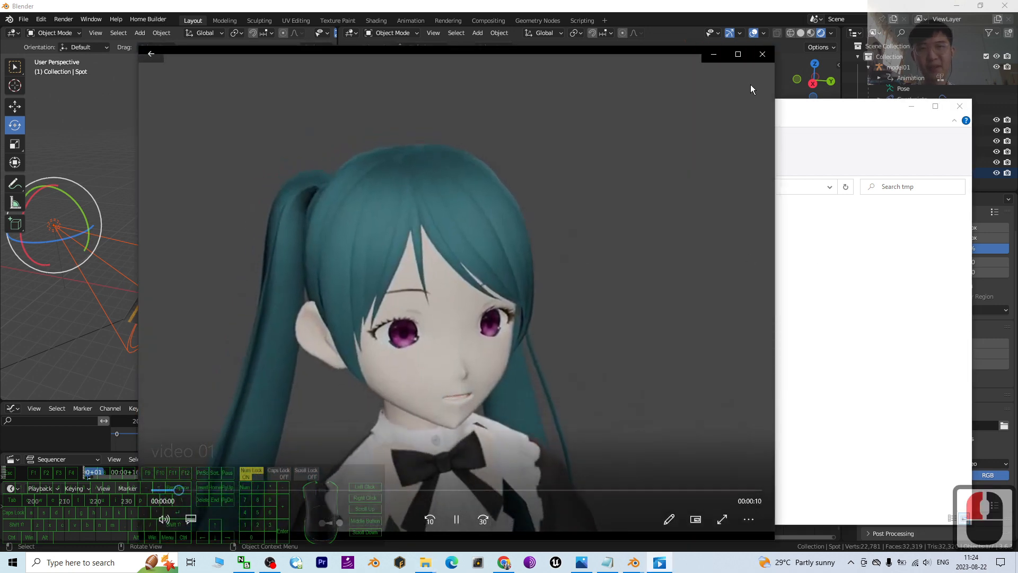
pyautogui.click(759, 54)
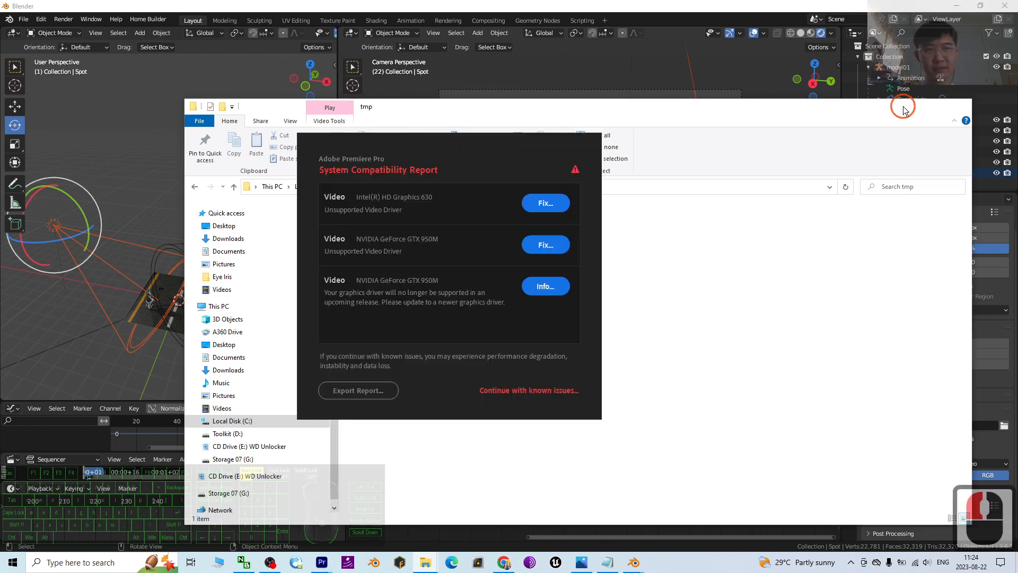
# Step: Minimise the File Explorer window, continue into Premiere Pro with the known compatibility issues, and briefly check Notes.txt
pyautogui.click(912, 106)
pyautogui.click(525, 391)
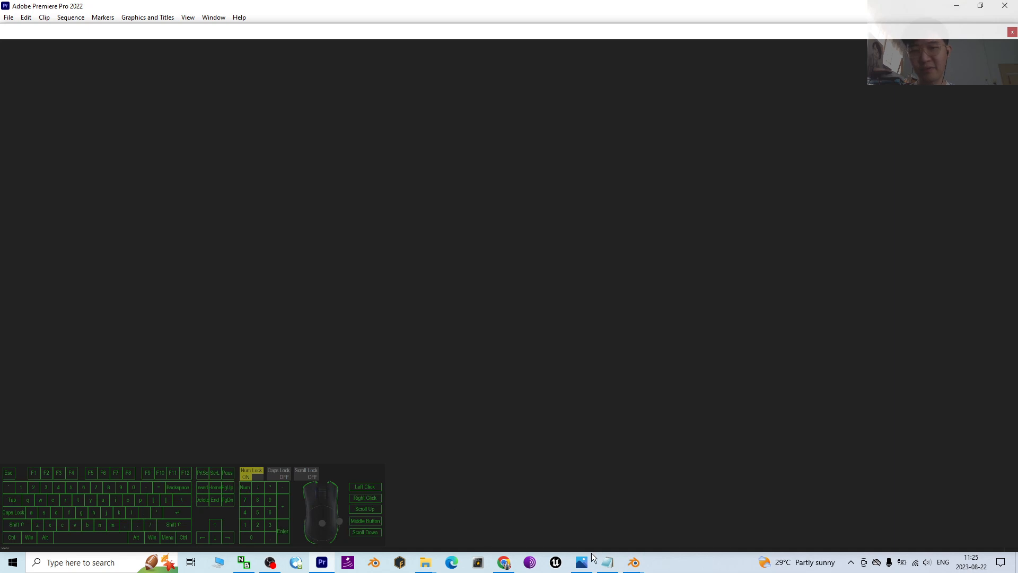
pyautogui.click(608, 562)
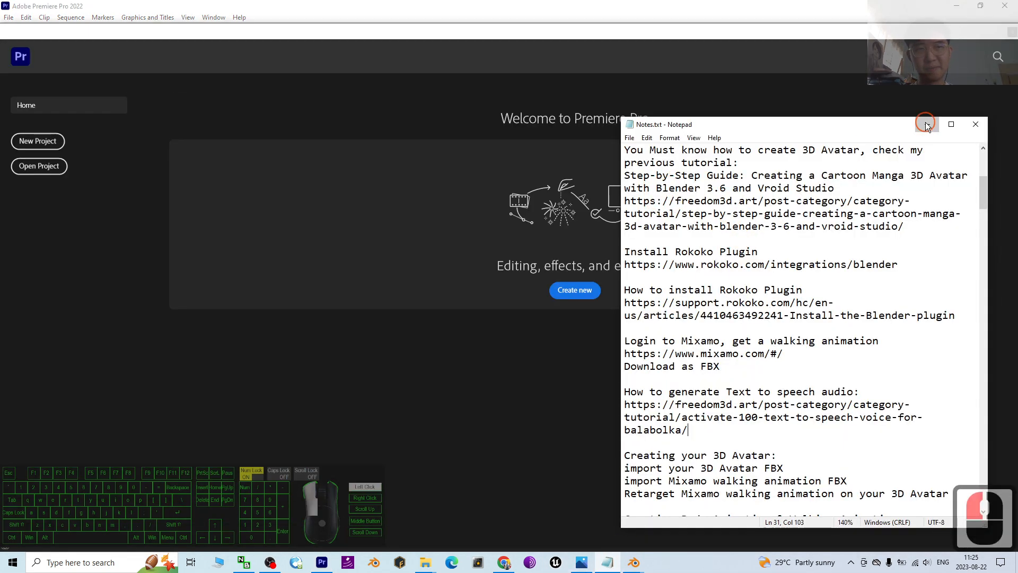
pyautogui.click(926, 126)
# Step: Start a new Premiere Pro project and set its location to C:\tmp, using the path copied from File Explorer
pyautogui.click(37, 141)
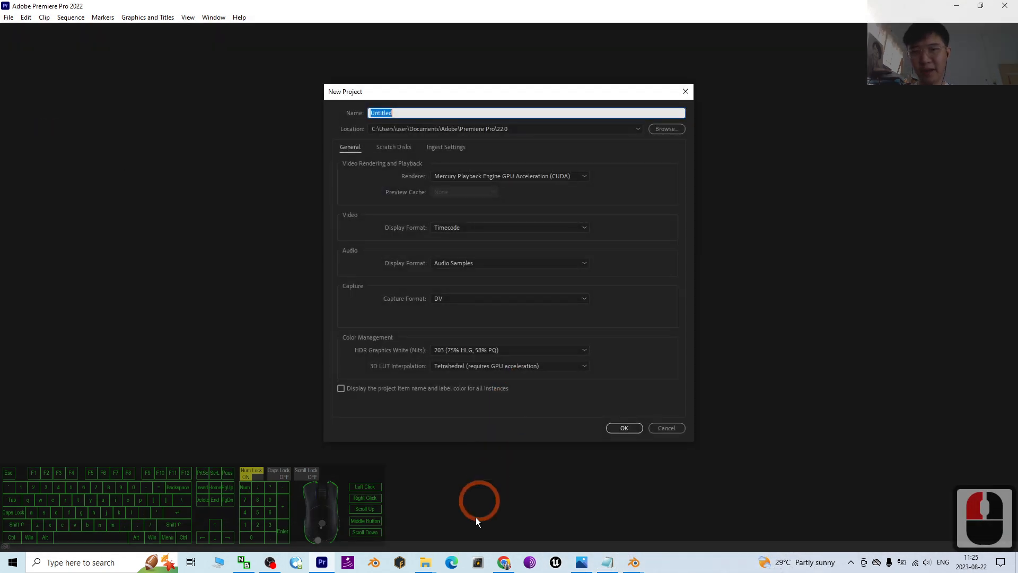
pyautogui.click(663, 129)
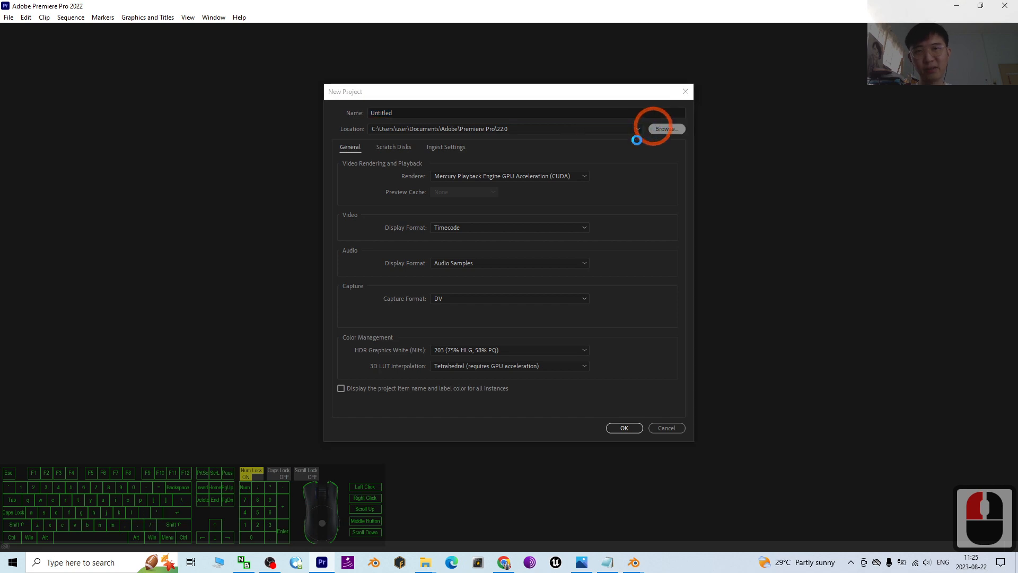
pyautogui.moveTo(424, 565)
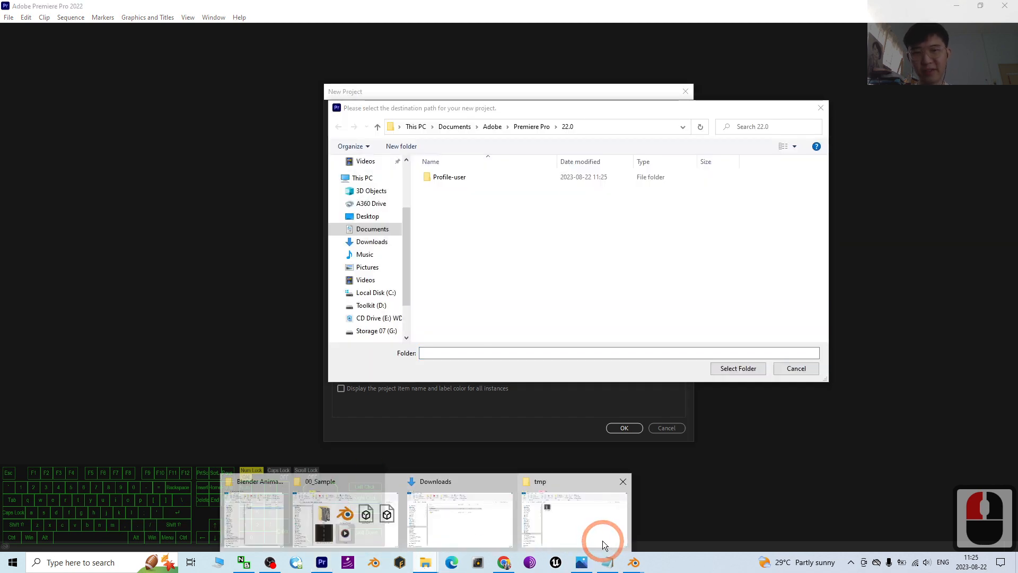
pyautogui.click(580, 518)
pyautogui.doubleClick(429, 188)
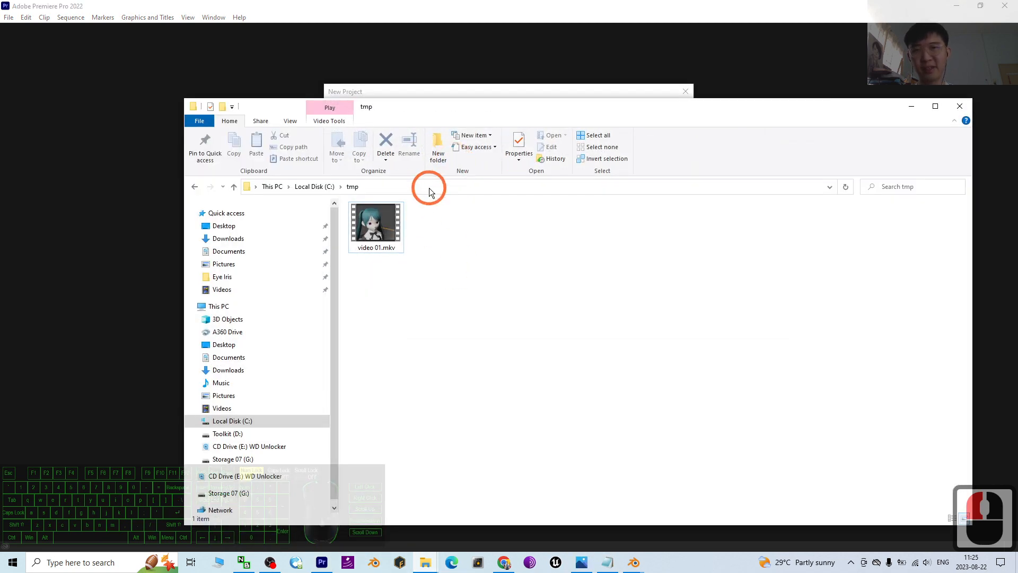
pyautogui.hotkey('ctrl', 'c')
pyautogui.click(427, 93)
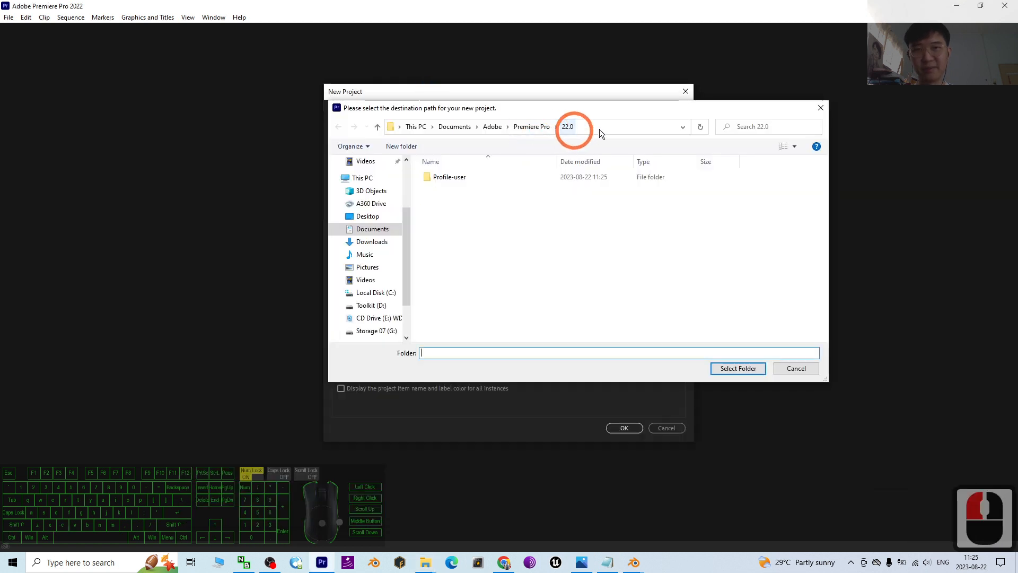
pyautogui.doubleClick(599, 129)
pyautogui.hotkey('ctrl', 'v')
pyautogui.press('Return')
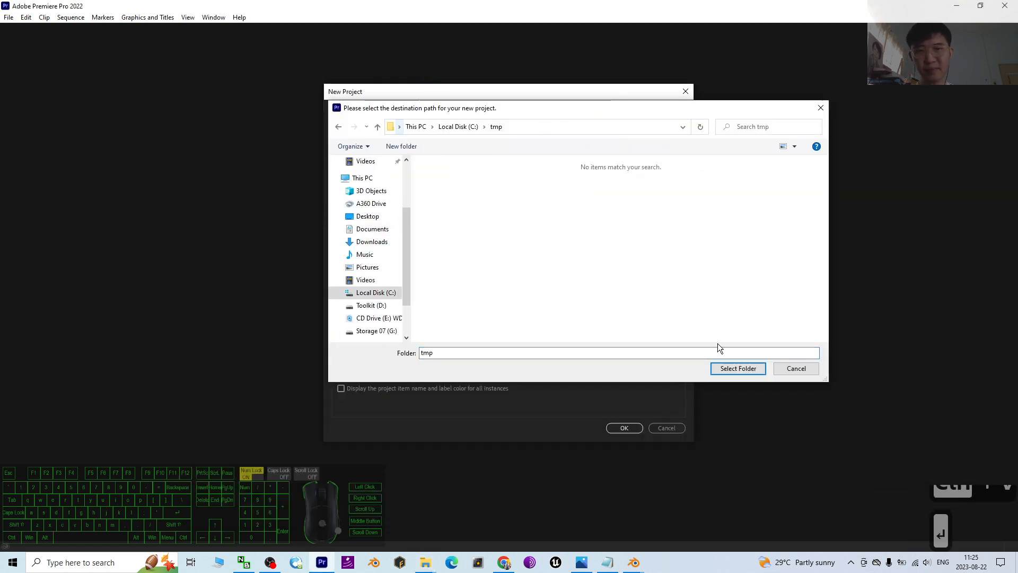
pyautogui.click(737, 368)
# Step: Name the new project video01 and create it
pyautogui.click(437, 111)
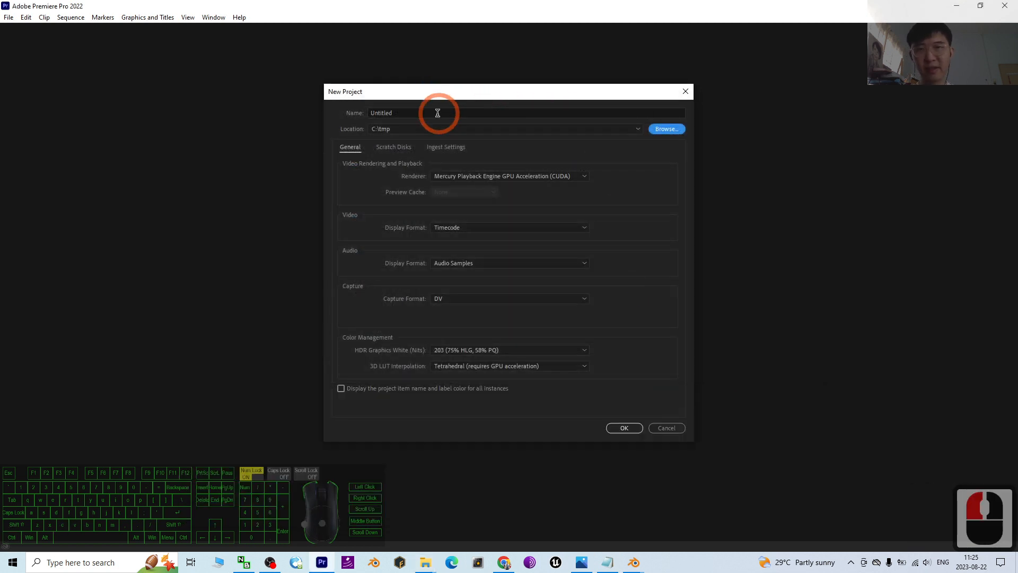
pyautogui.doubleClick(393, 113)
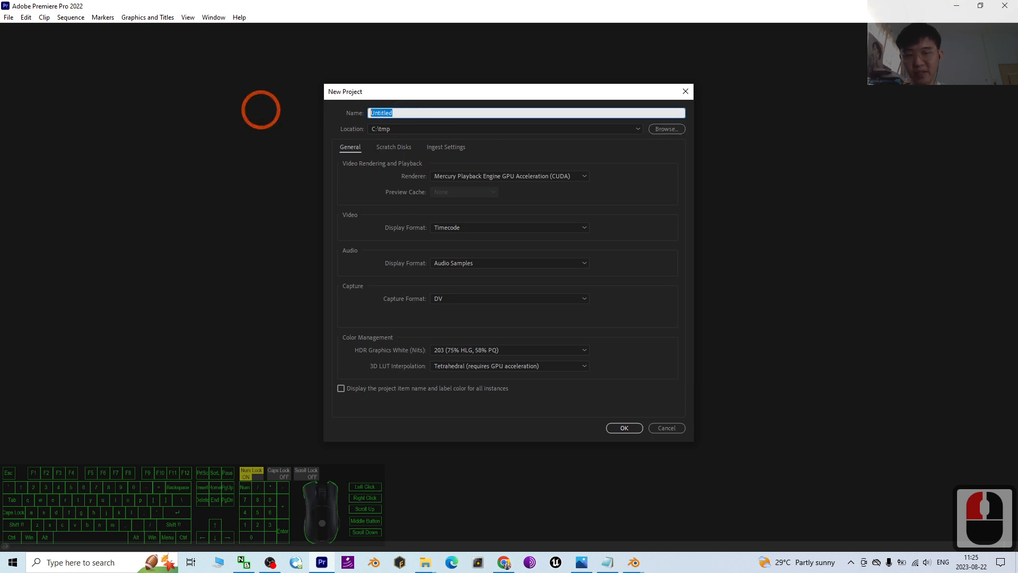
pyautogui.write('video01')
pyautogui.press('Return')
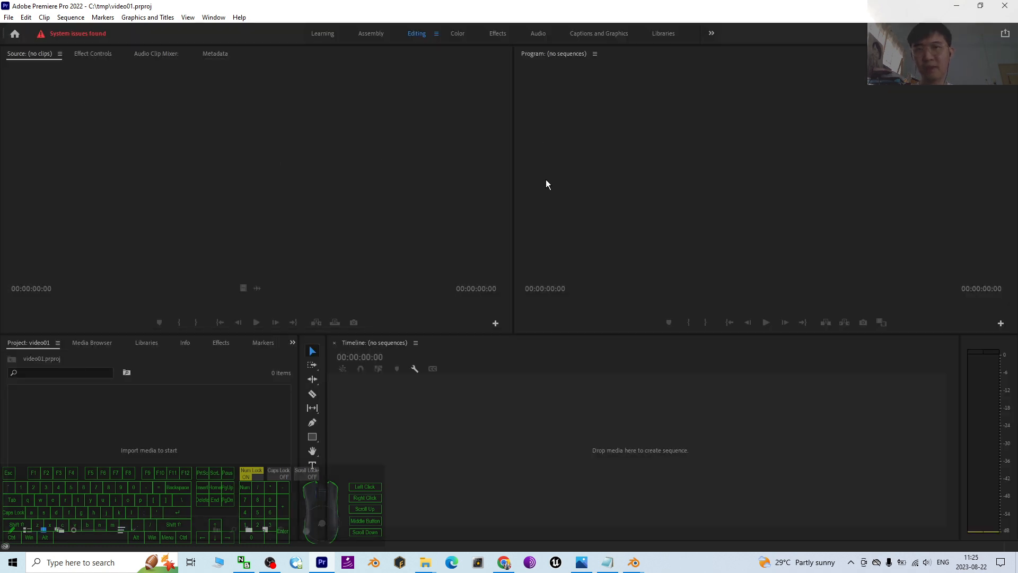
# Step: Import video 01.mkv from the tmp folder into the video01 project
pyautogui.click(425, 562)
pyautogui.click(561, 509)
pyautogui.click(374, 244)
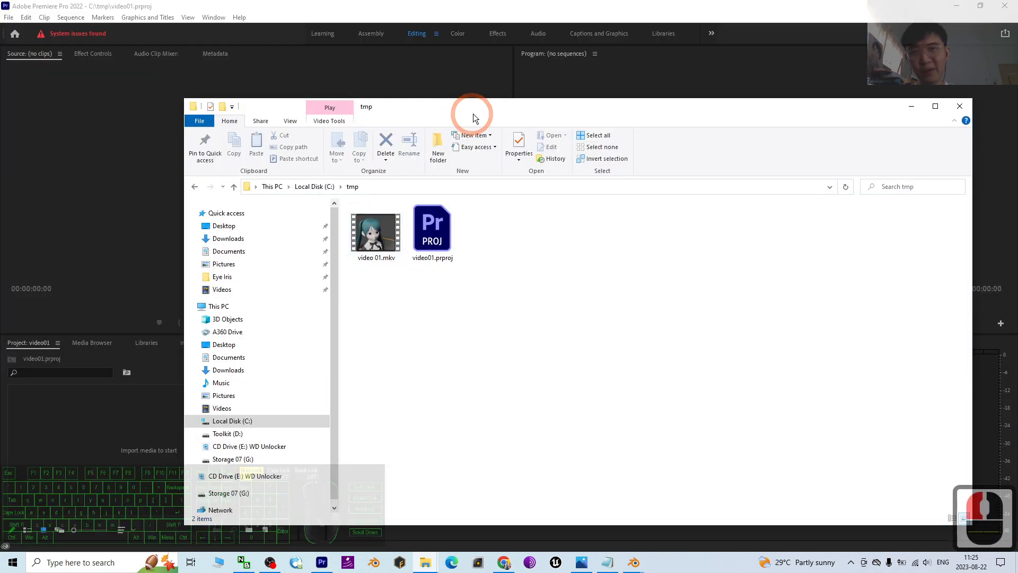
pyautogui.moveTo(473, 114); pyautogui.dragTo(598, 111)
pyautogui.click(499, 240)
pyautogui.moveTo(499, 240); pyautogui.dragTo(153, 378)
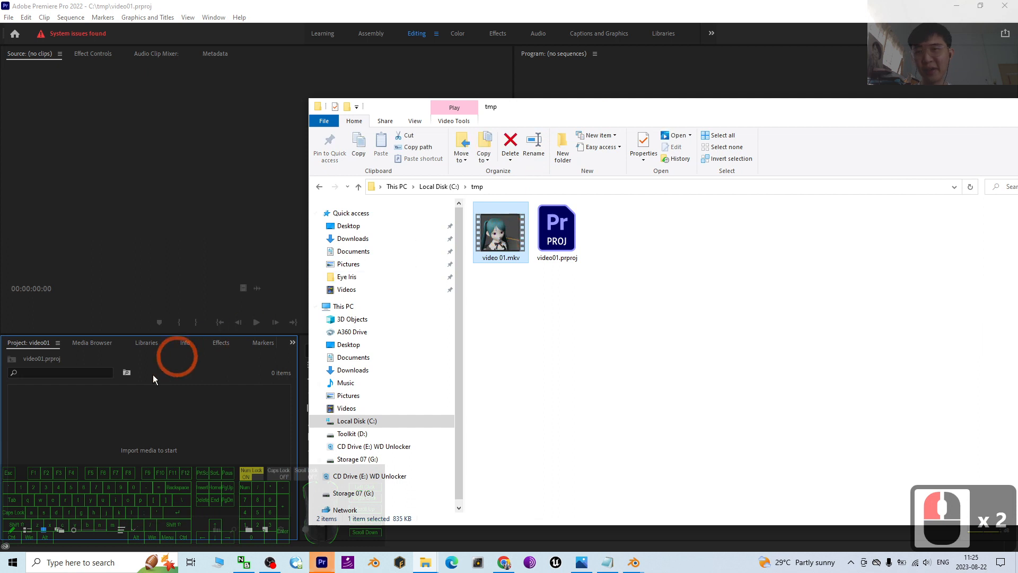
# Step: Try to import video 01.mkv into the video01 project and close the import message
pyautogui.moveTo(158, 422); pyautogui.dragTo(84, 455)
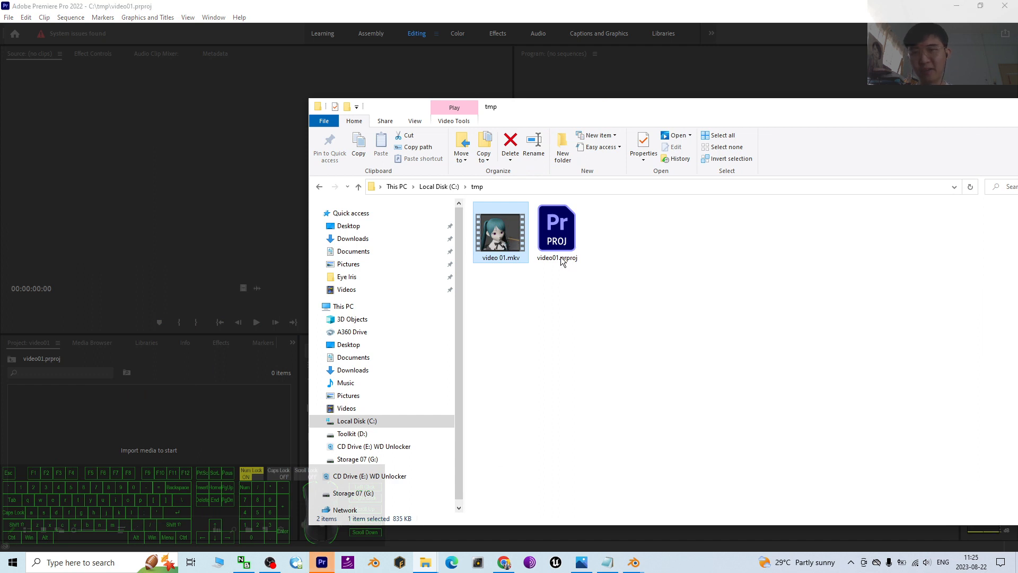
pyautogui.moveTo(507, 105); pyautogui.dragTo(583, 13)
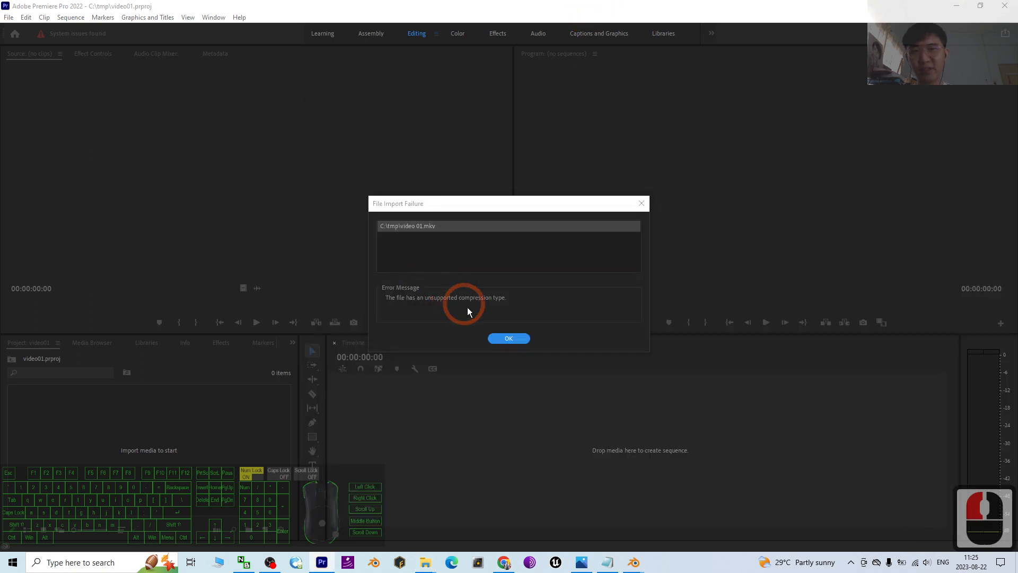
pyautogui.click(509, 338)
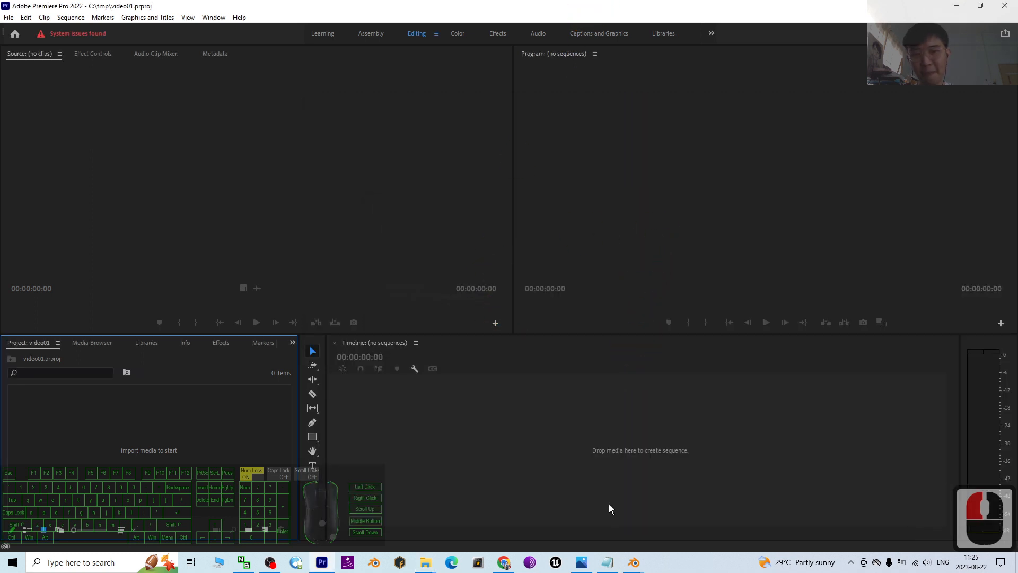
# Step: Open Any Video Converter without installing its update, and add video 01.mkv from the tmp folder to the conversion list
pyautogui.moveTo(431, 569)
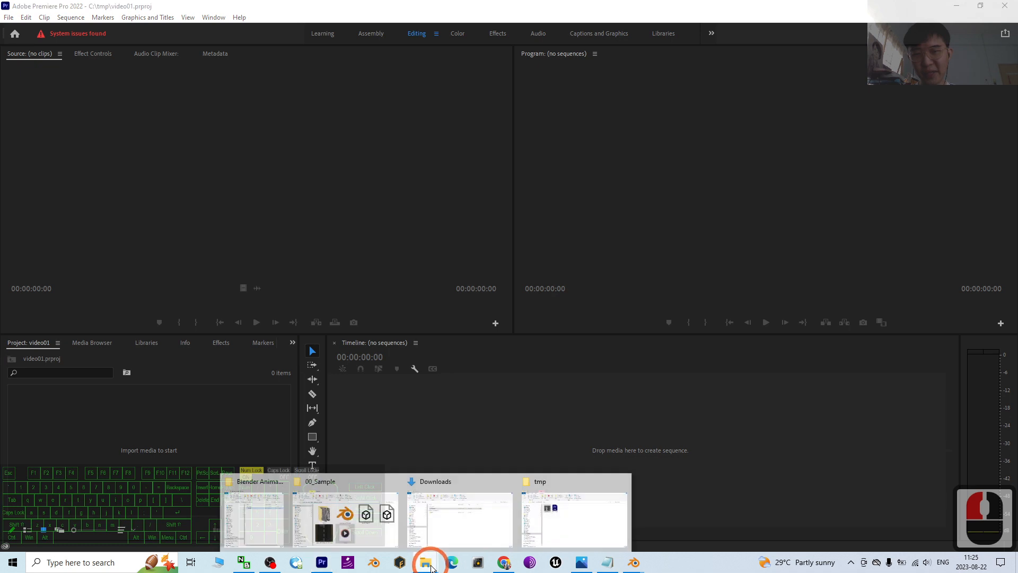
pyautogui.click(588, 489)
pyautogui.click(702, 441)
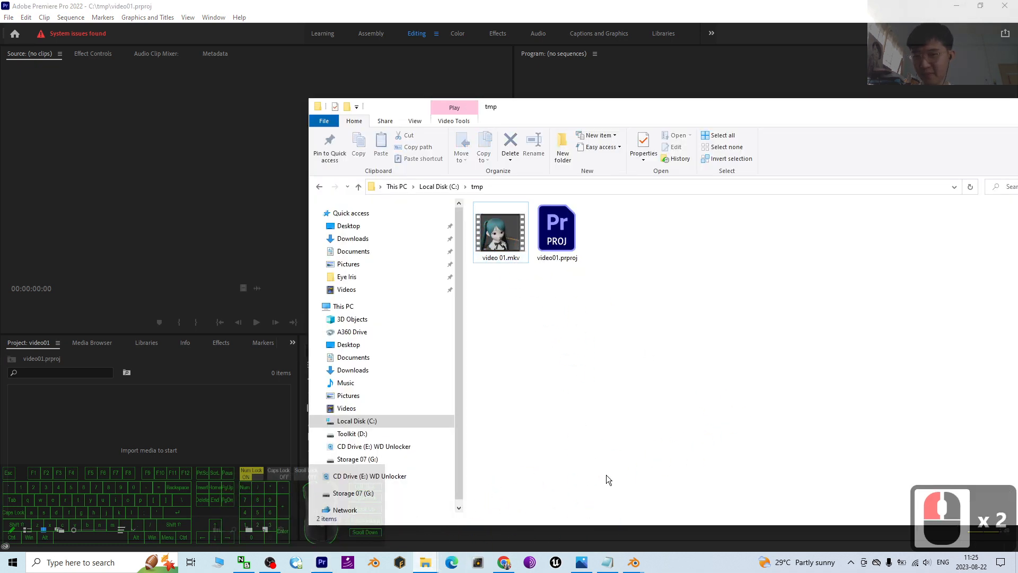
pyautogui.click(299, 563)
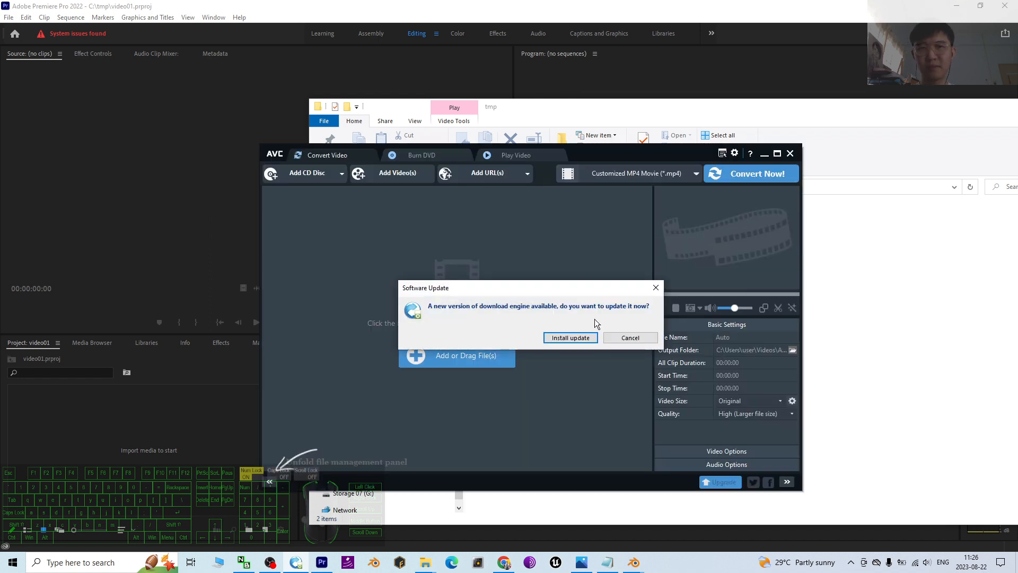
pyautogui.click(630, 337)
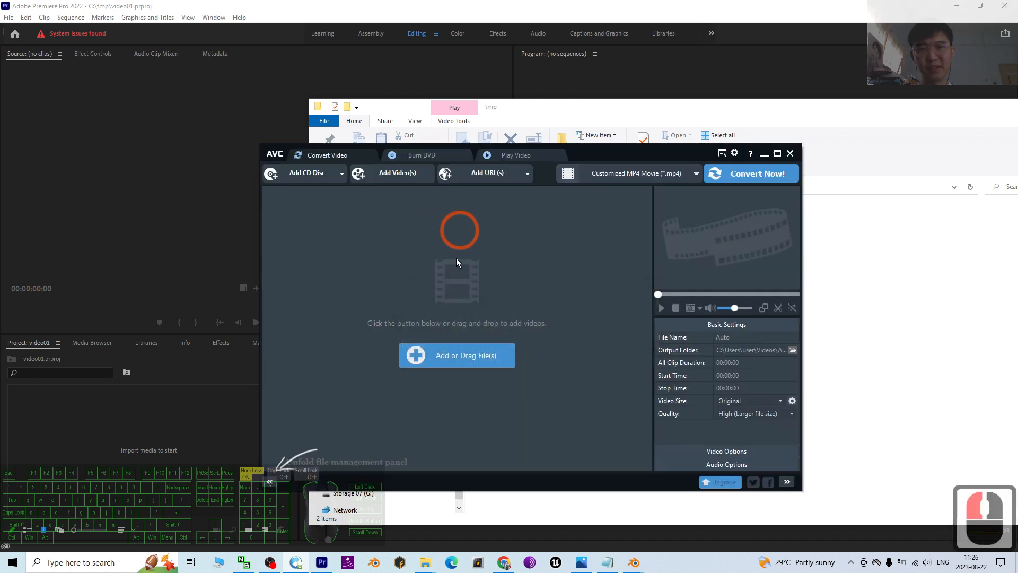
pyautogui.moveTo(615, 159); pyautogui.dragTo(398, 147)
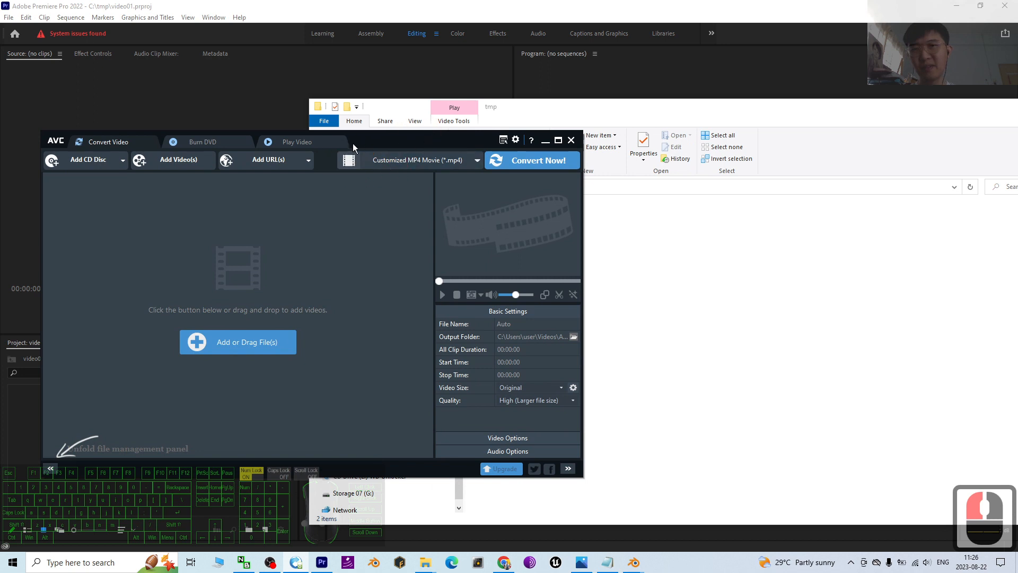
pyautogui.click(737, 320)
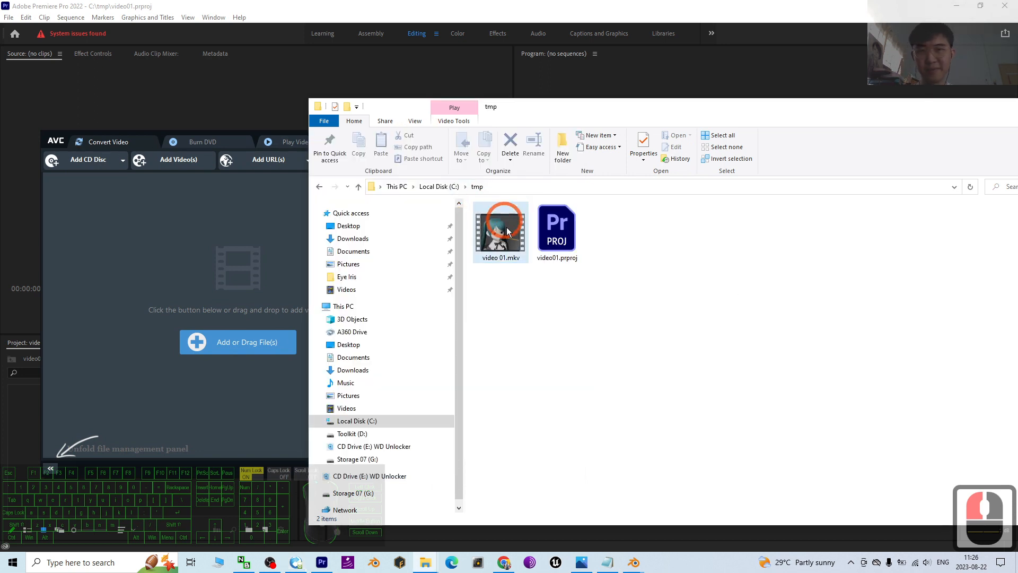
pyautogui.moveTo(507, 227); pyautogui.dragTo(237, 311)
pyautogui.click(244, 257)
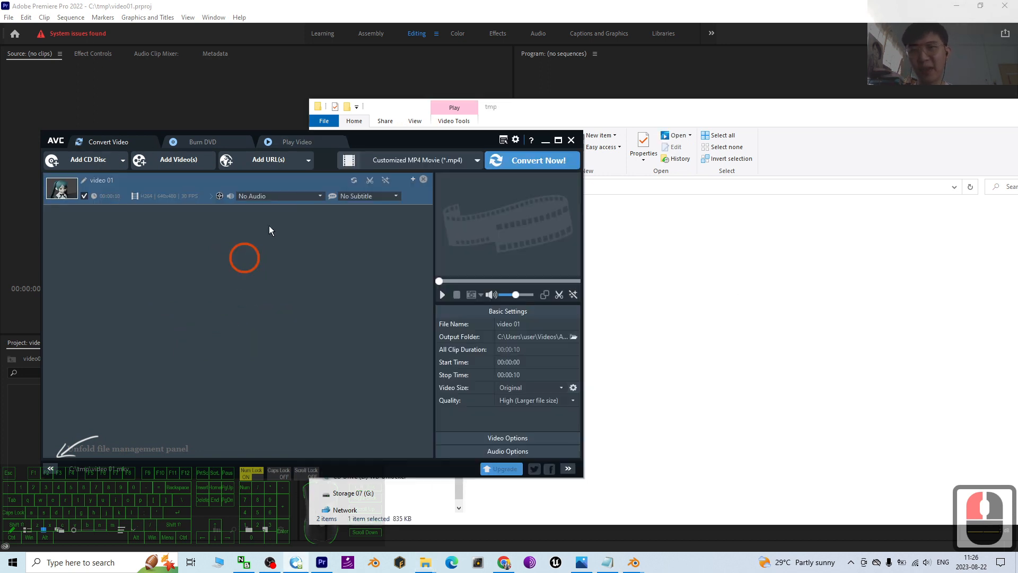
# Step: Convert video 01 with the Customized MP4 Movie (*.mp4) profile and decline the AVC Pro subscription offer
pyautogui.click(448, 161)
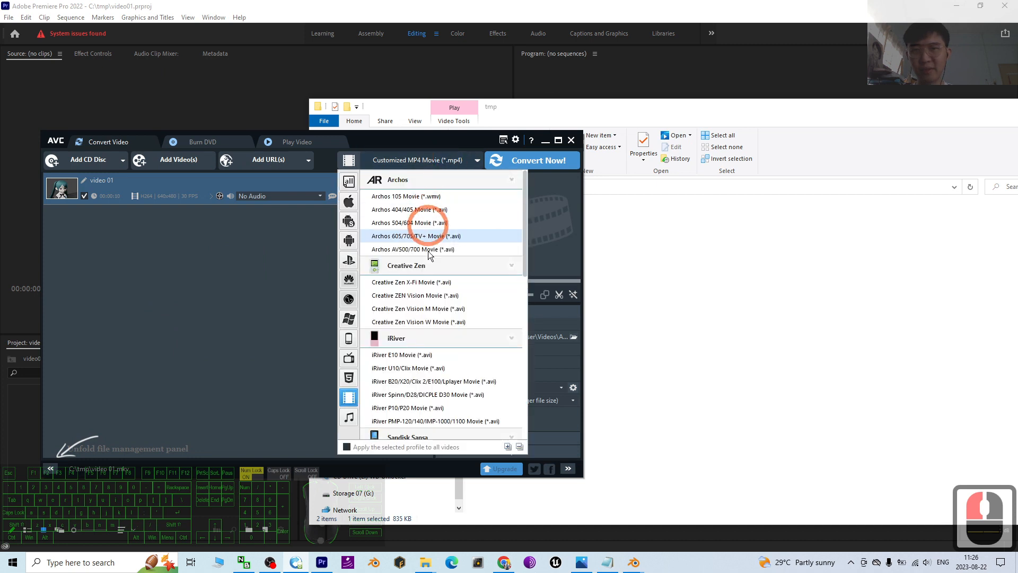
pyautogui.scroll(-19, 419, 301)
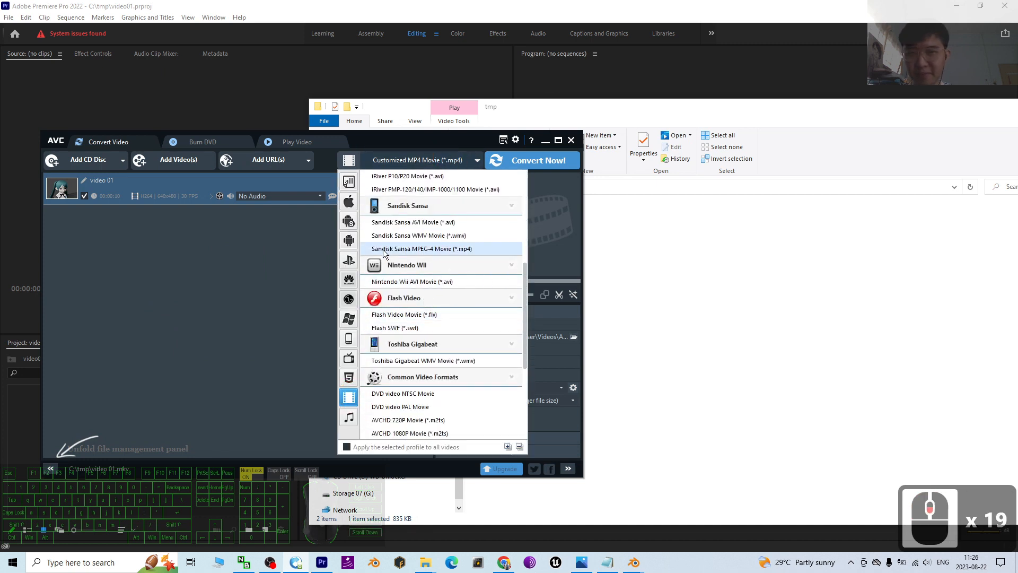
pyautogui.scroll(-5, 410, 248)
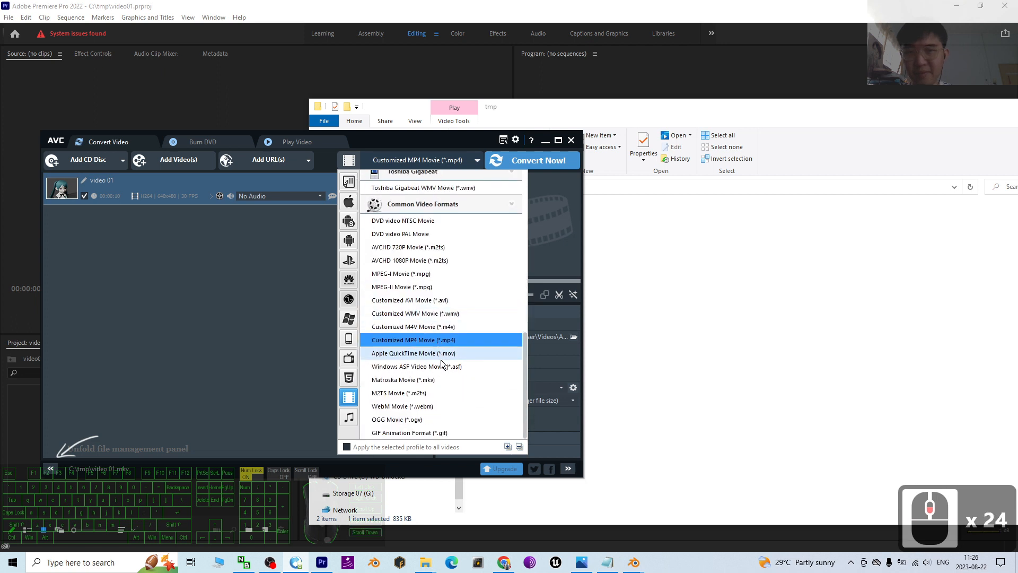
pyautogui.click(399, 340)
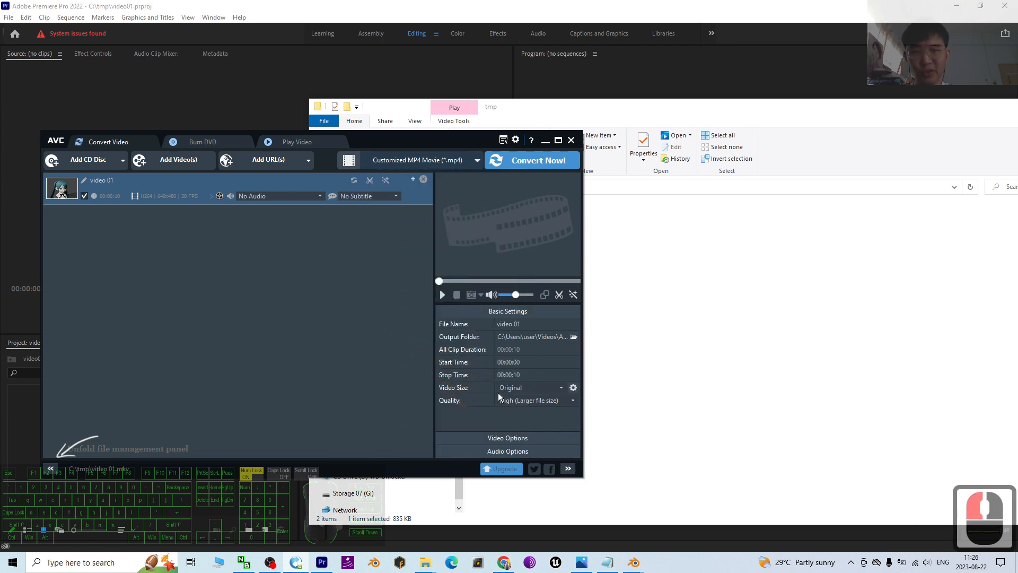
pyautogui.click(536, 164)
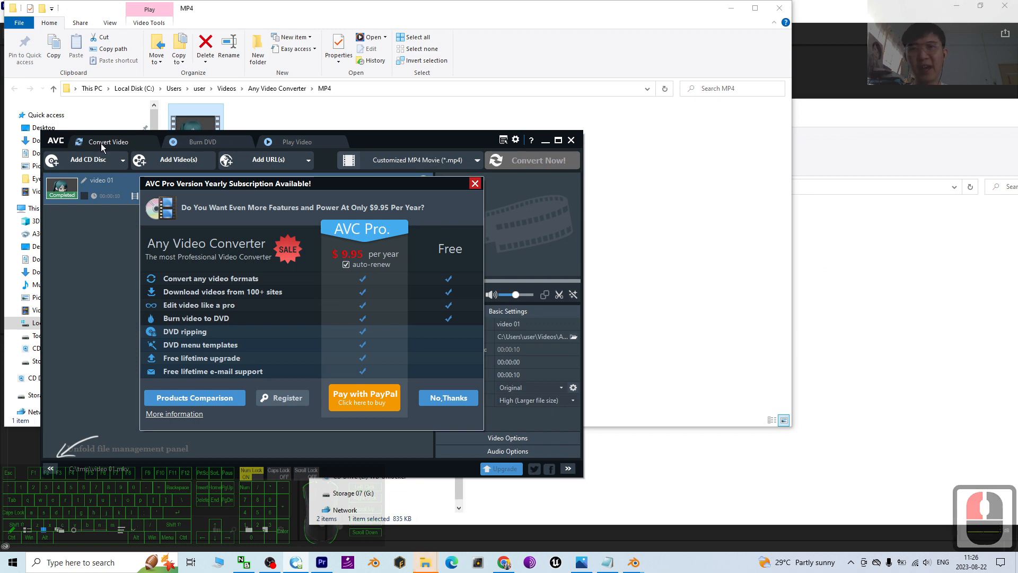
pyautogui.click(463, 399)
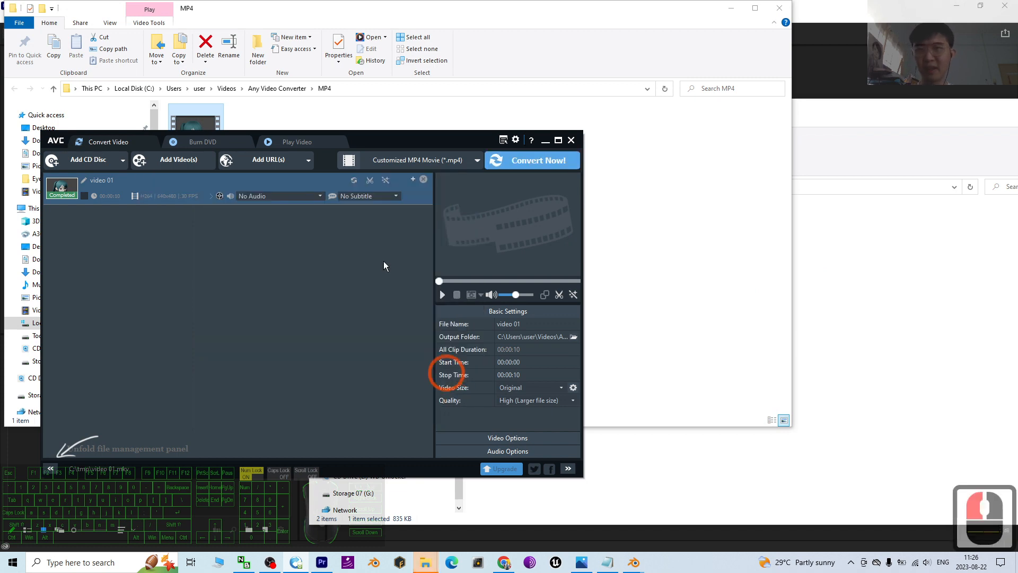
# Step: Move the converted video 01_x264.mp4 from the converter's MP4 folder into C:\tmp, and close the MP4 folder window
pyautogui.click(376, 100)
pyautogui.doubleClick(195, 145)
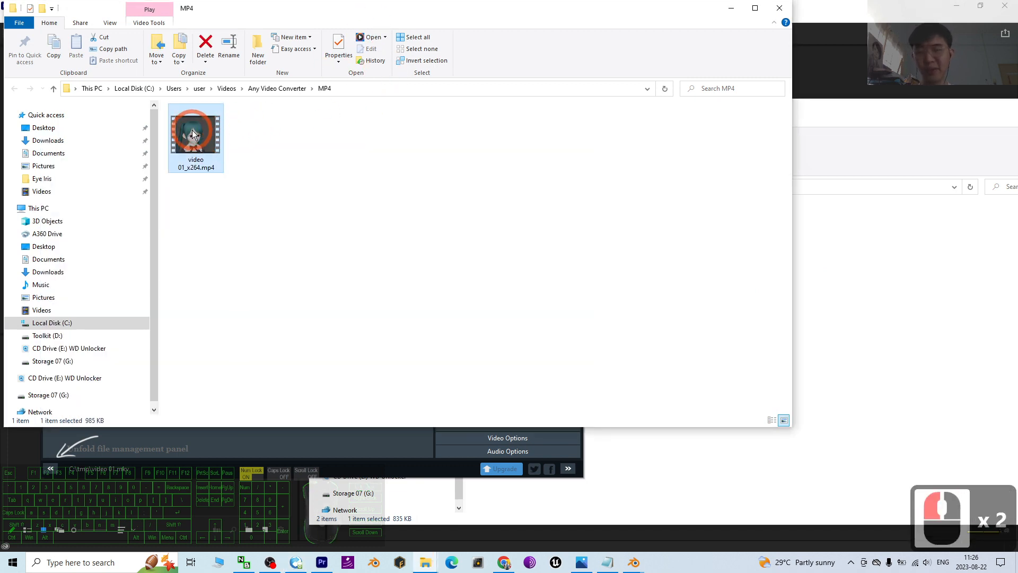
pyautogui.click(909, 279)
pyautogui.moveTo(199, 133); pyautogui.dragTo(571, 334)
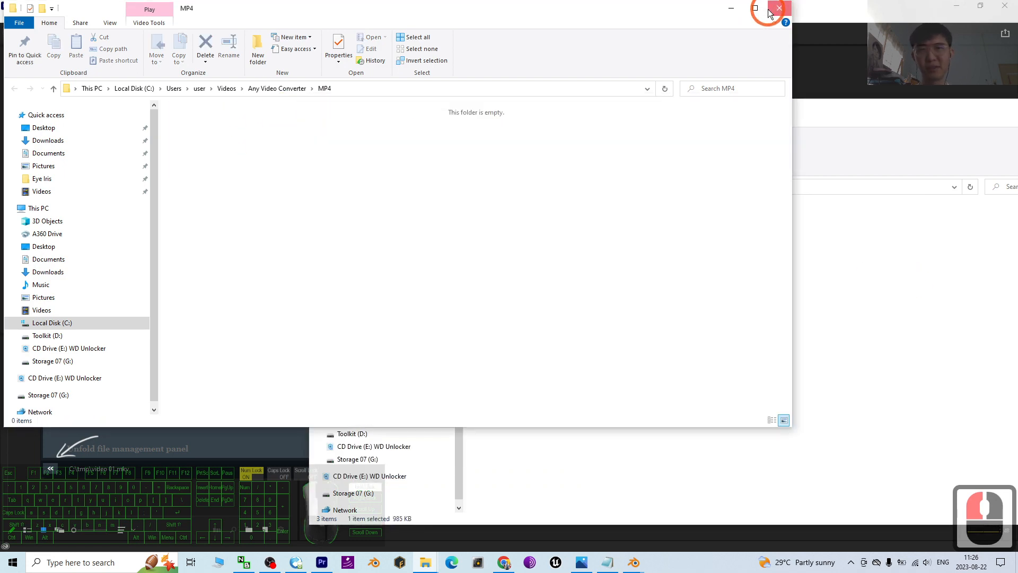
pyautogui.click(779, 8)
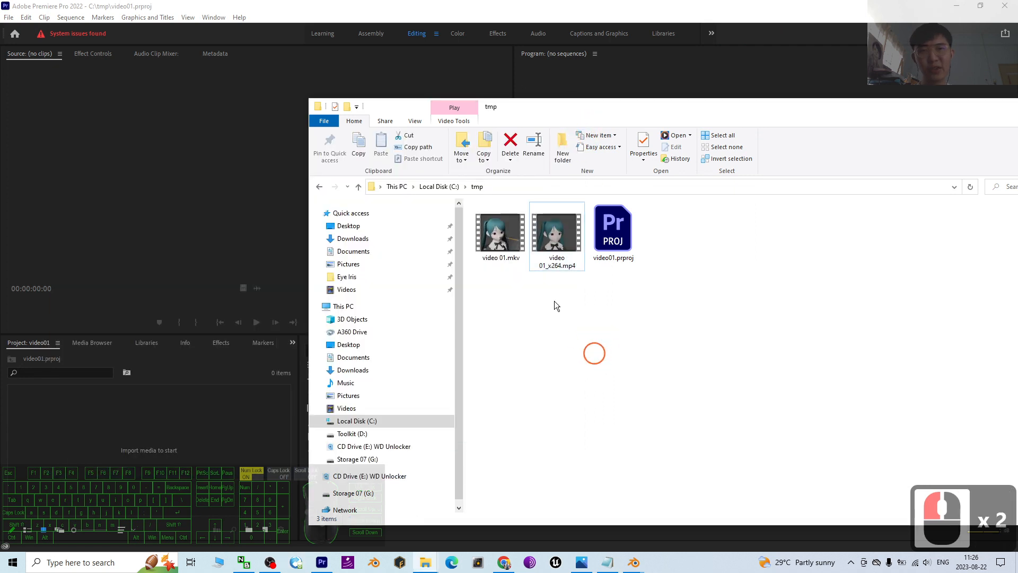
# Step: Import video 01_x264.mp4 from the tmp folder into the Premiere Pro project and create a sequence from it
pyautogui.click(556, 235)
pyautogui.moveTo(555, 232); pyautogui.dragTo(365, 411)
pyautogui.click(88, 442)
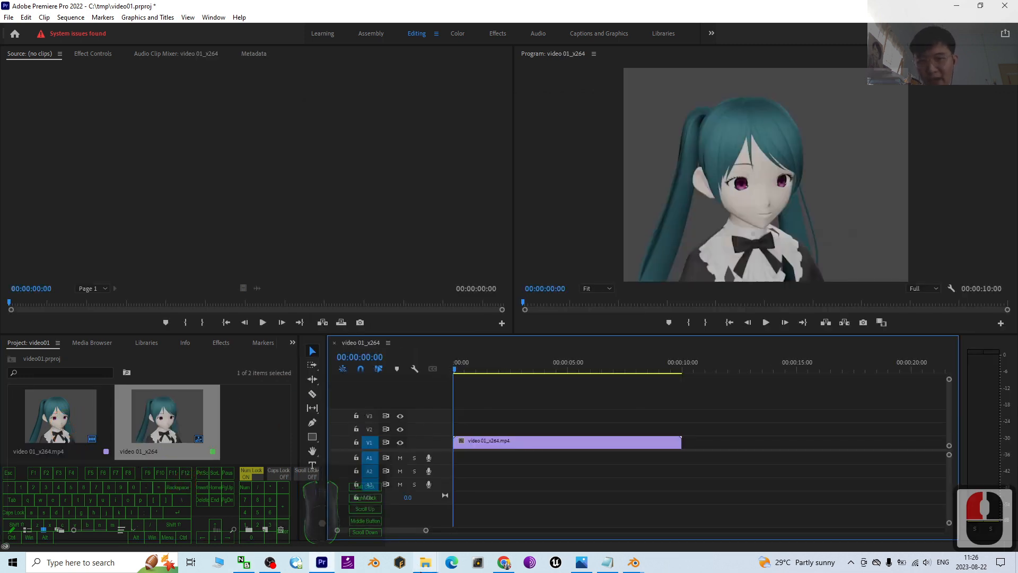
# Step: Import voice.wav from the 00_Sample folder and place it on audio track A1 at the start of the sequence
pyautogui.click(425, 563)
pyautogui.click(344, 520)
pyautogui.click(528, 340)
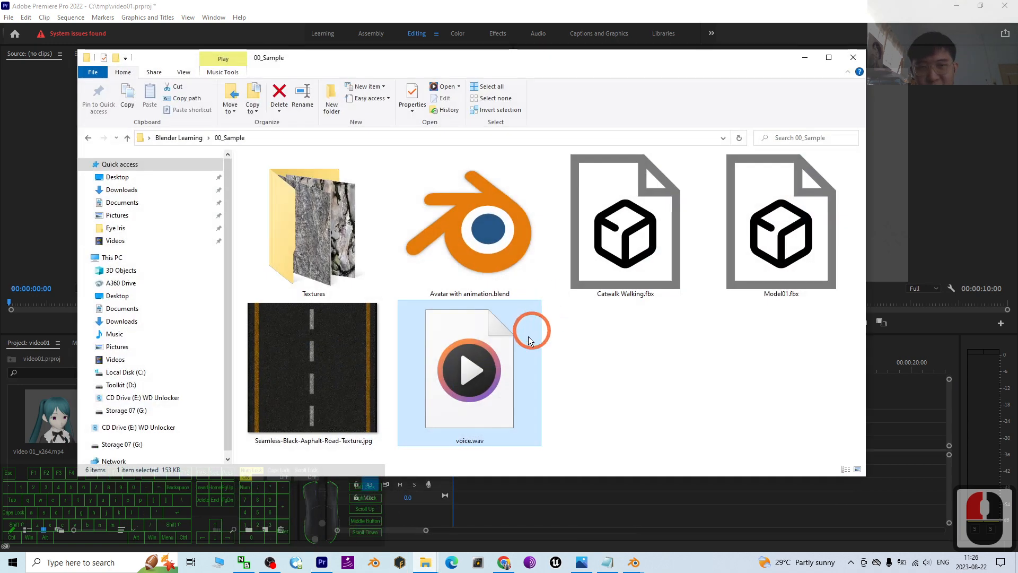
pyautogui.moveTo(509, 406); pyautogui.dragTo(32, 485)
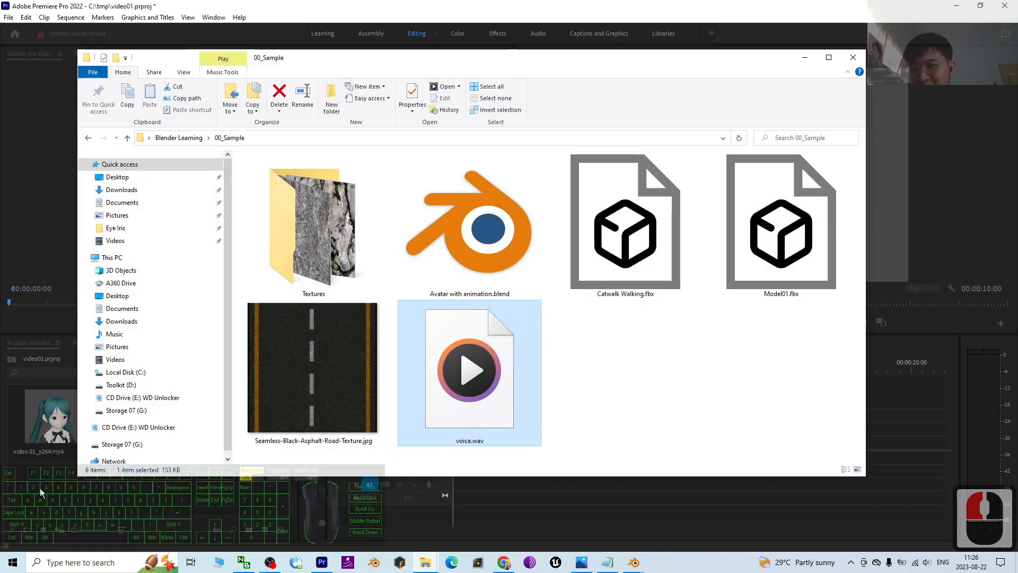
pyautogui.click(145, 486)
pyautogui.click(161, 421)
pyautogui.click(218, 426)
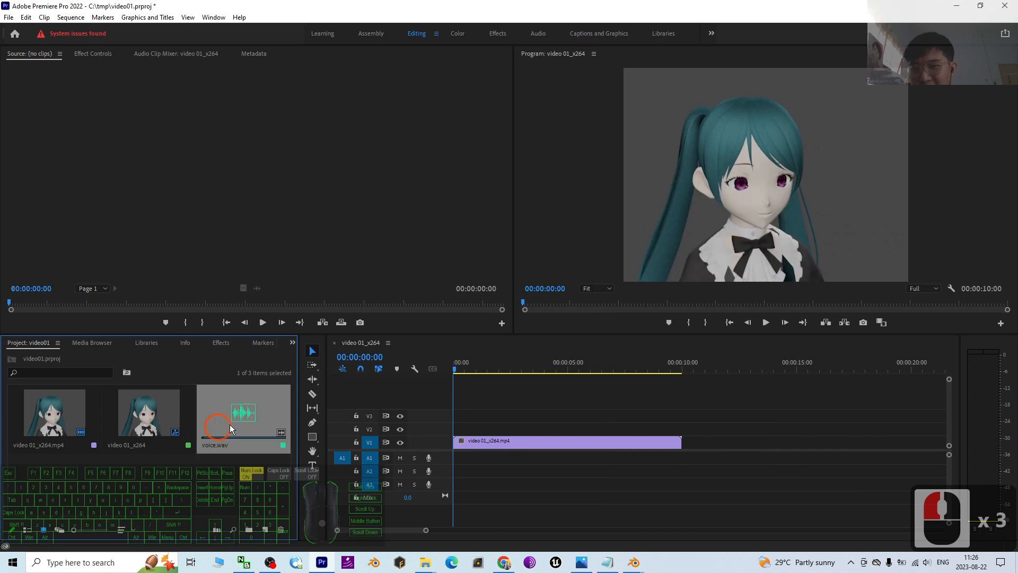
pyautogui.moveTo(232, 422); pyautogui.dragTo(498, 438)
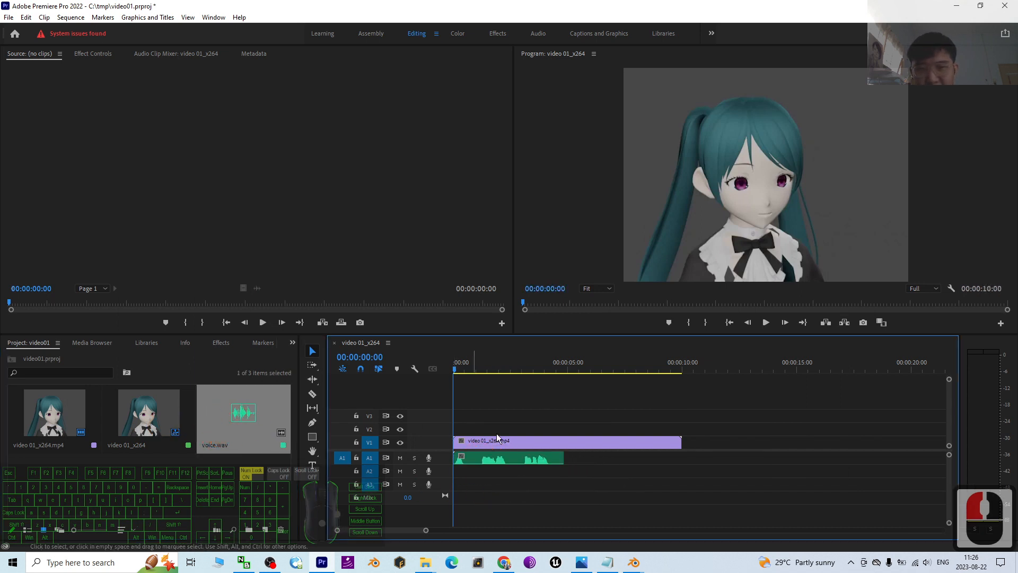
# Step: Play the sequence to check the character animation together with the voice audio, and stop the playback
pyautogui.click(766, 323)
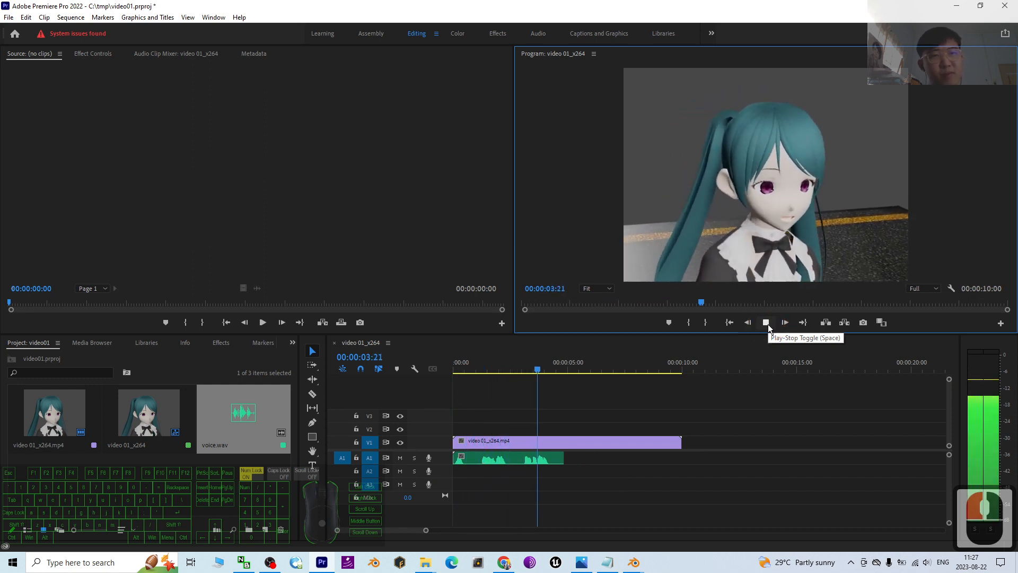
pyautogui.click(767, 323)
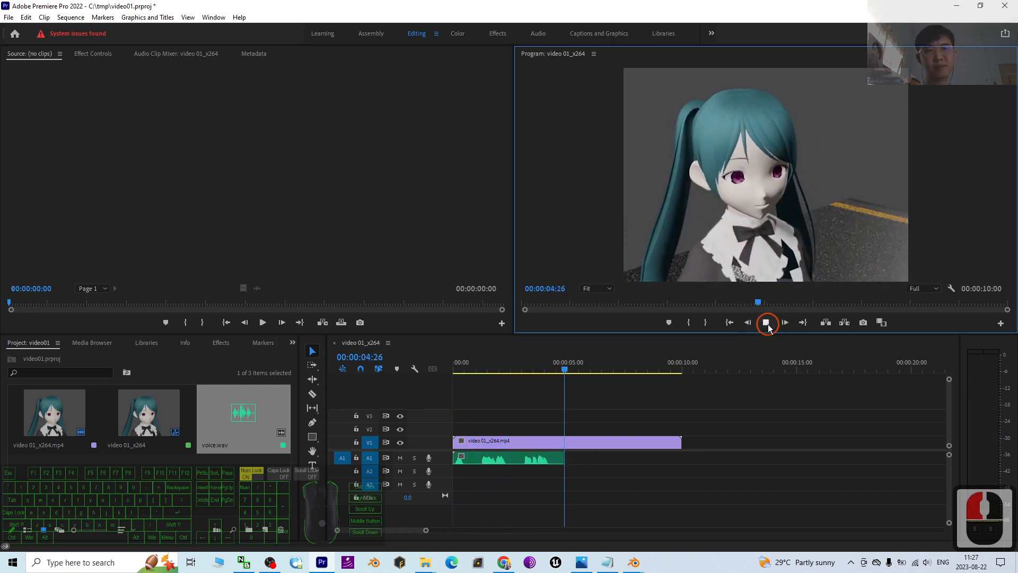
pyautogui.click(768, 324)
pyautogui.click(749, 412)
pyautogui.click(735, 183)
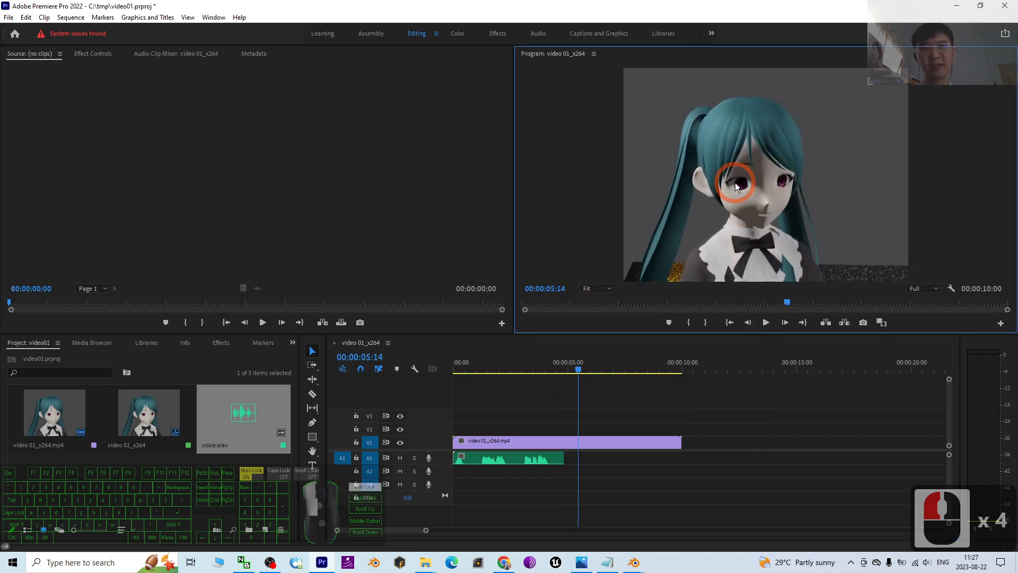
# Step: Shrink Premiere Pro to a floating window, minimise the 00_Sample folder window, and bring Premiere Pro fully back into view
pyautogui.click(865, 80)
pyautogui.moveTo(800, 5); pyautogui.dragTo(502, 63)
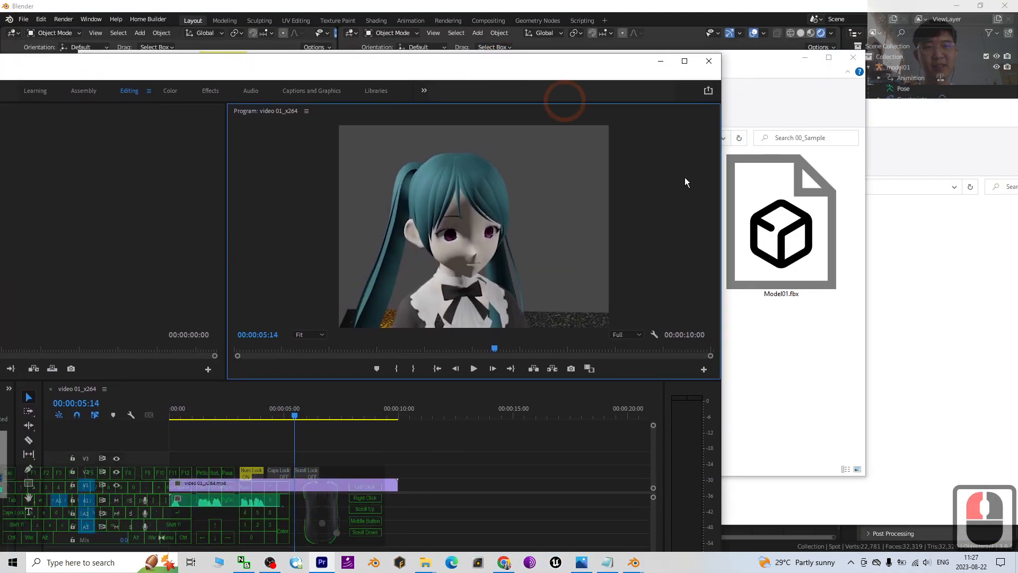
pyautogui.click(823, 391)
pyautogui.click(949, 335)
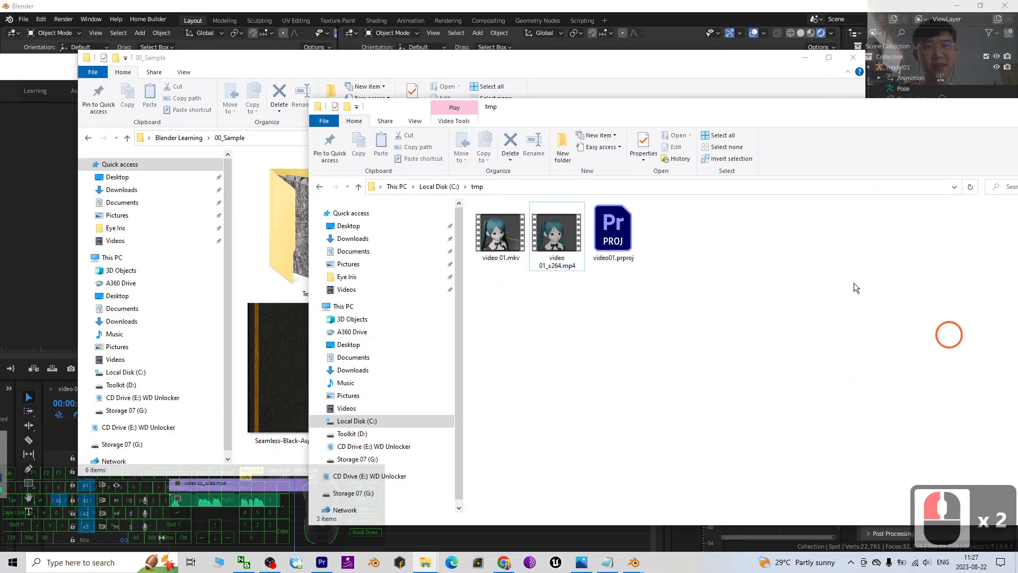
pyautogui.click(802, 58)
pyautogui.moveTo(295, 61); pyautogui.dragTo(590, 42)
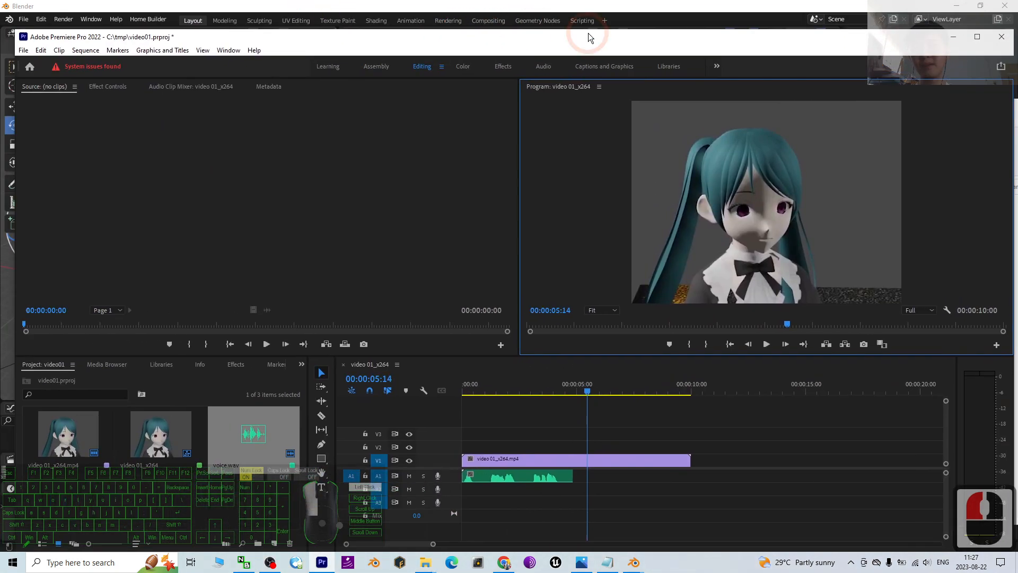
# Step: Open the media export settings for the sequence and set the export format to H.264
pyautogui.click(24, 55)
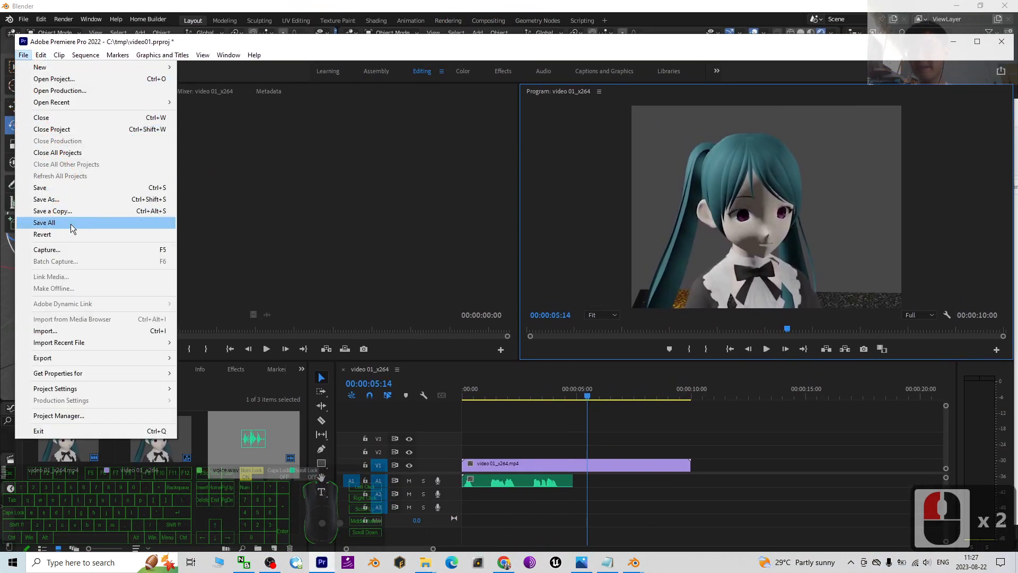
pyautogui.moveTo(79, 363)
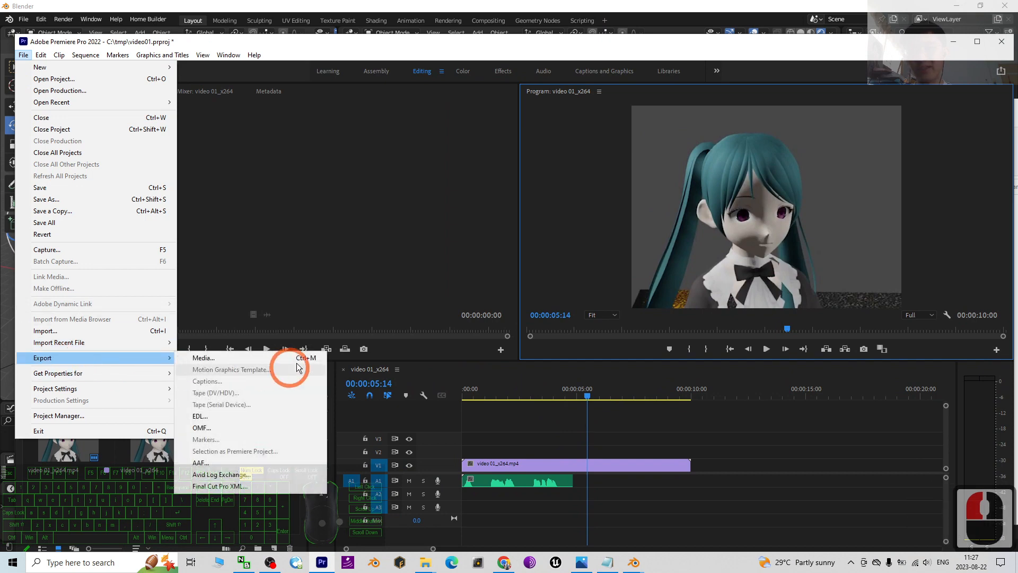
pyautogui.click(295, 357)
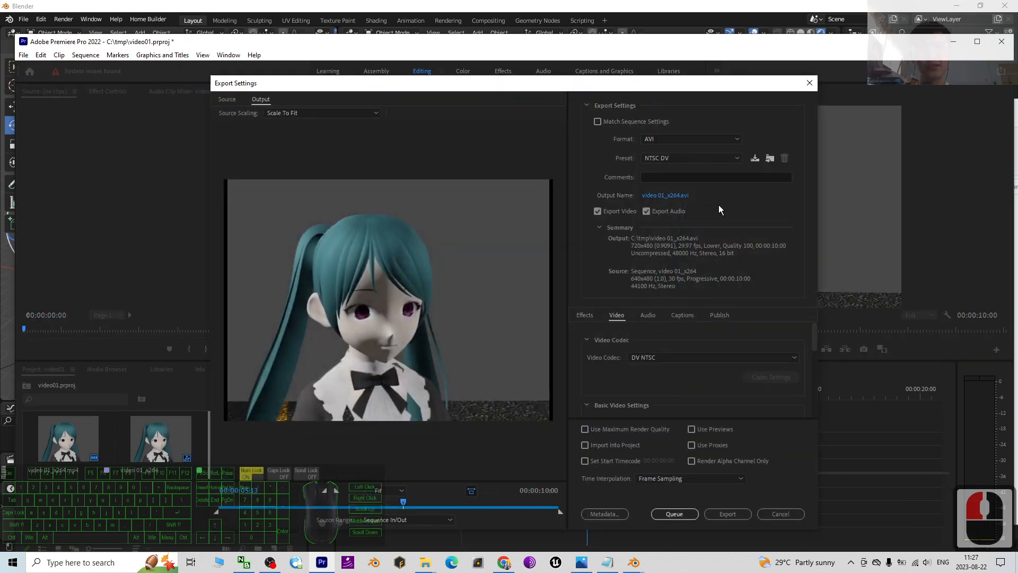
pyautogui.click(663, 139)
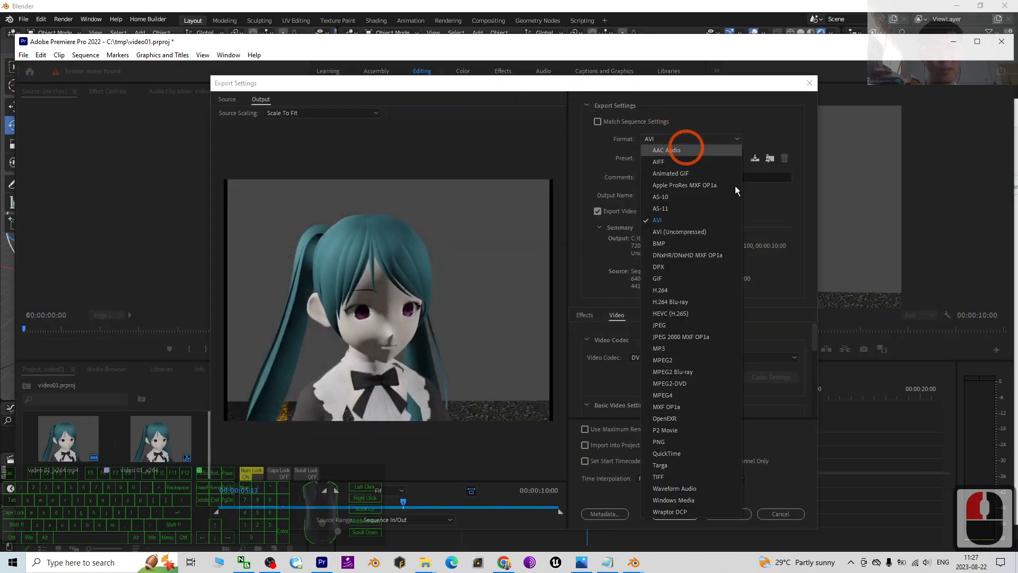
pyautogui.scroll(-3, 687, 435)
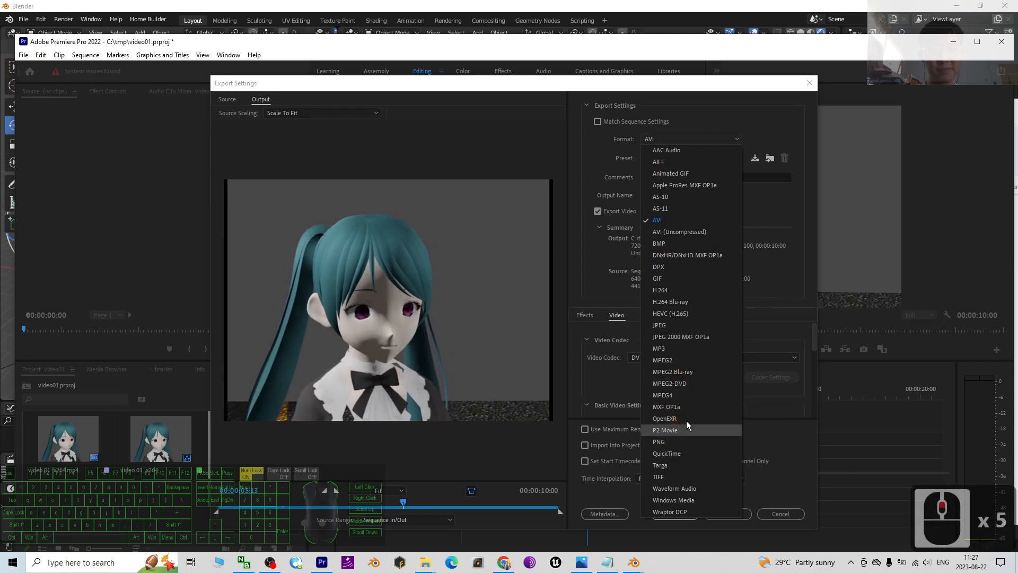
pyautogui.click(667, 288)
pyautogui.click(697, 166)
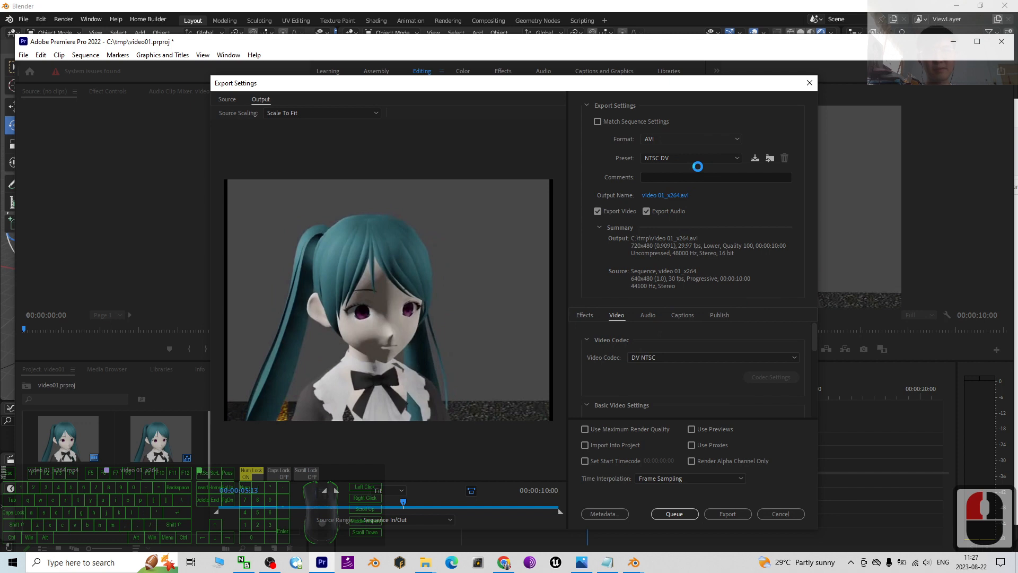
# Step: Set the output file name to video 01 final in the tmp folder and export the sequence
pyautogui.click(669, 198)
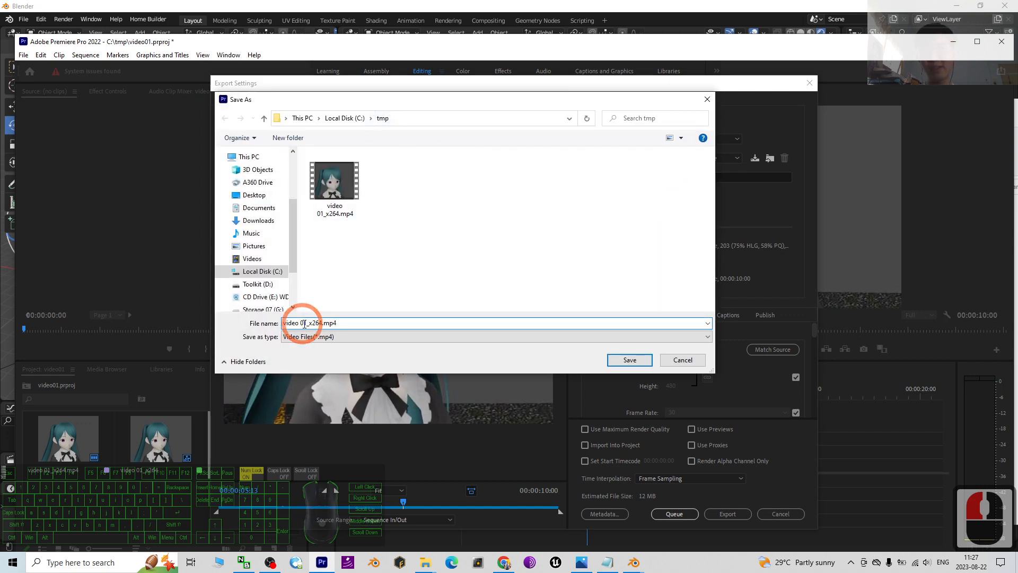
pyautogui.moveTo(304, 323); pyautogui.dragTo(387, 323)
pyautogui.press('BackSpace')
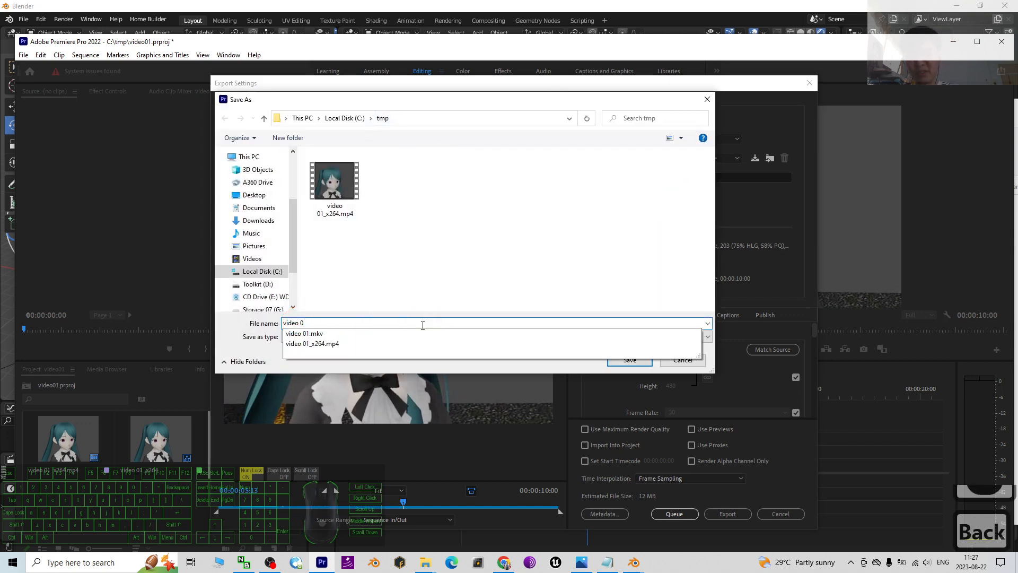
pyautogui.write('1 final')
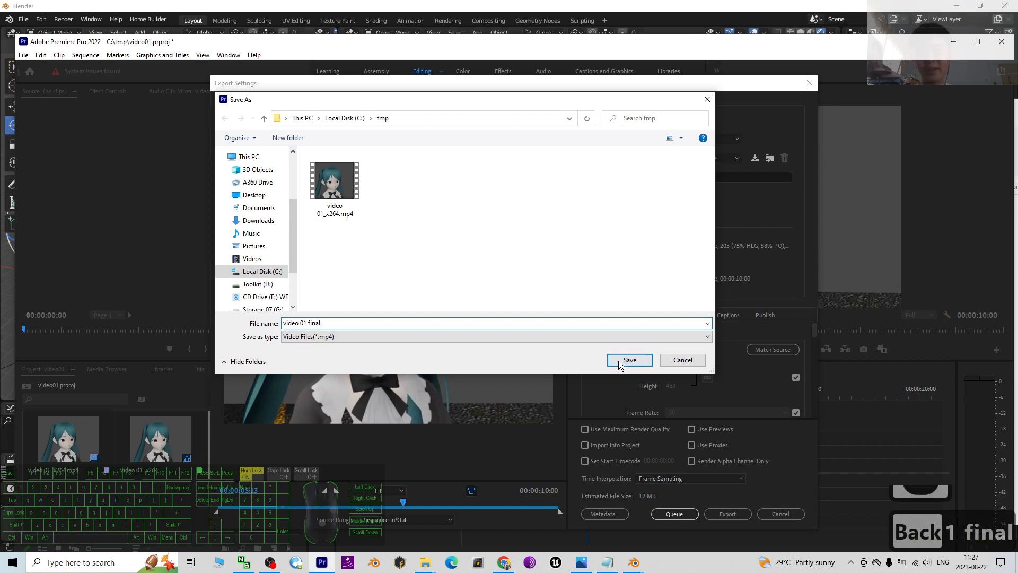
pyautogui.click(630, 360)
pyautogui.click(731, 510)
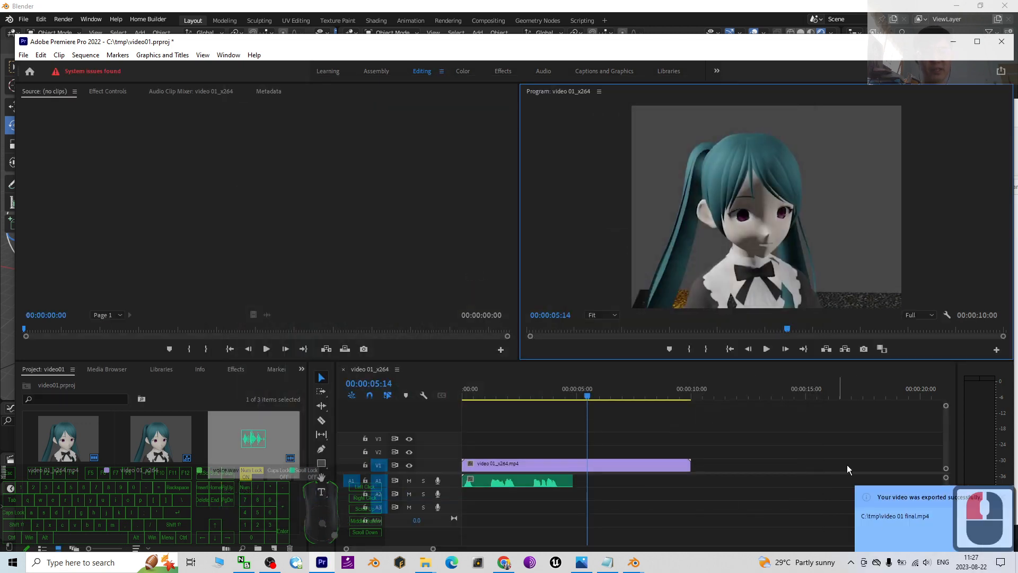
# Step: Minimise Premiere Pro and play video 01 final.mp4 from the tmp folder in full screen
pyautogui.click(949, 39)
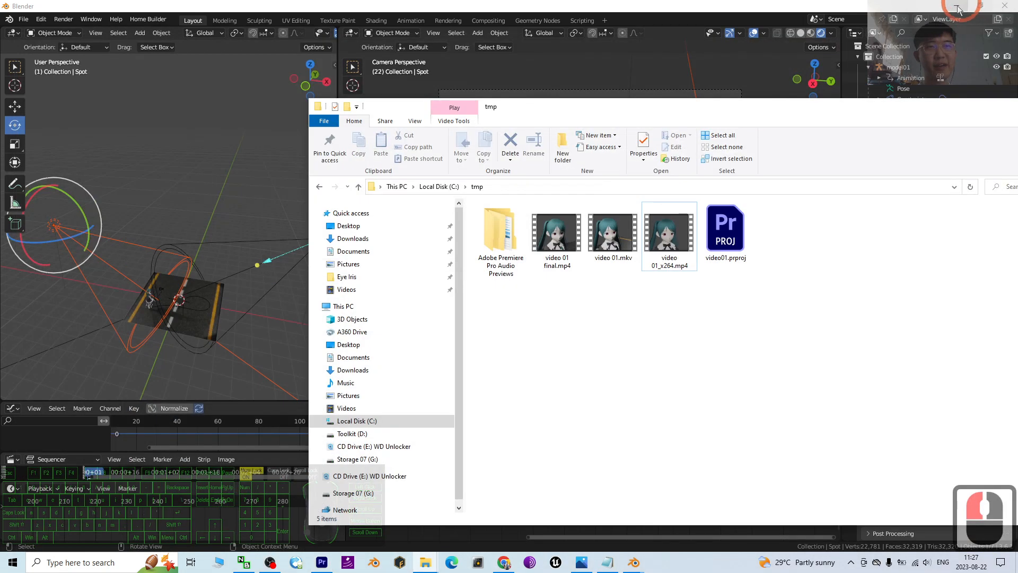
pyautogui.click(659, 227)
pyautogui.click(712, 364)
pyautogui.click(547, 219)
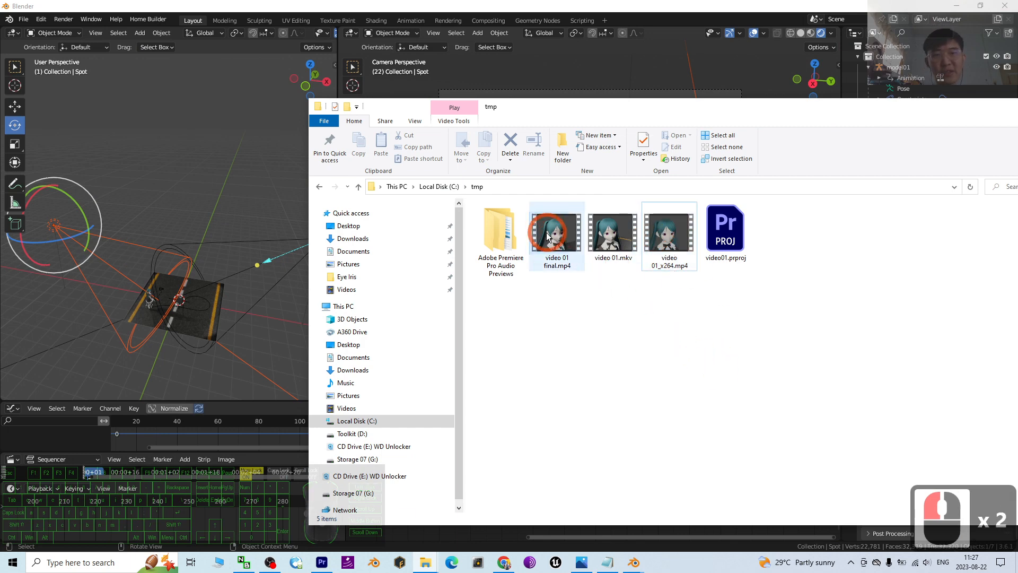
pyautogui.click(568, 241)
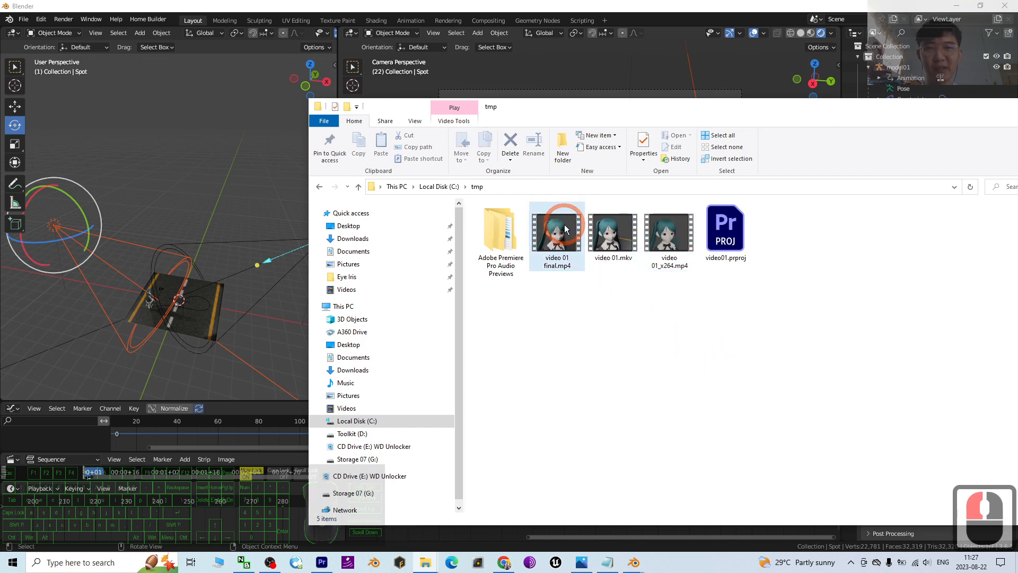
pyautogui.doubleClick(566, 229)
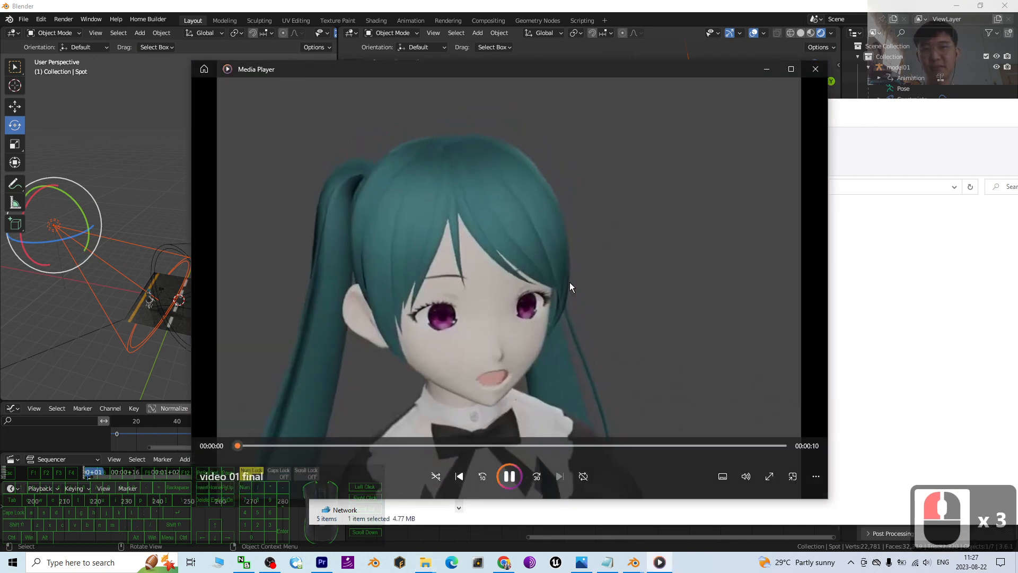
pyautogui.doubleClick(612, 239)
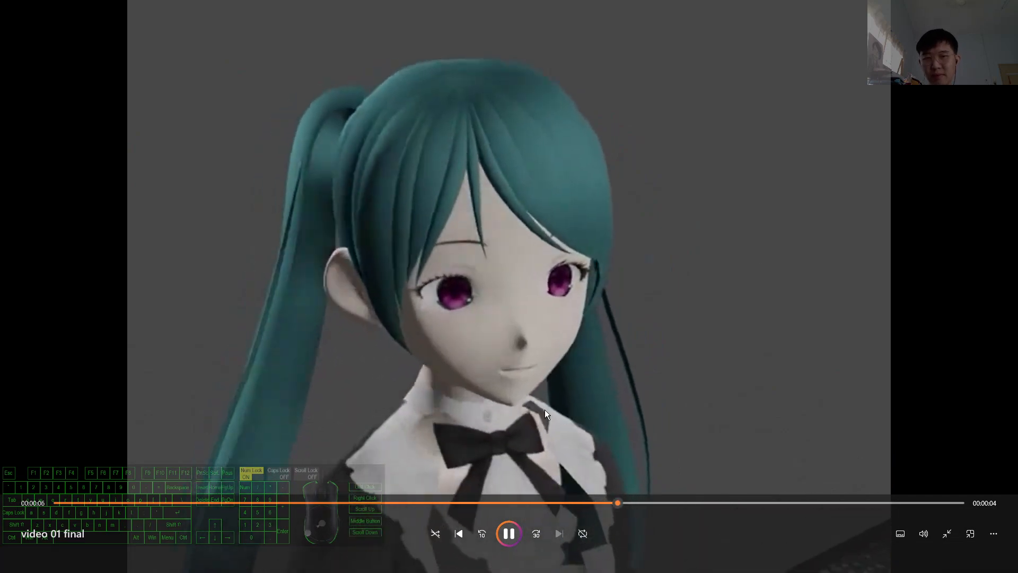
# Step: Pause and resume the exported video to review it, close Media Player, and bring up the cover.jpg image
pyautogui.click(508, 534)
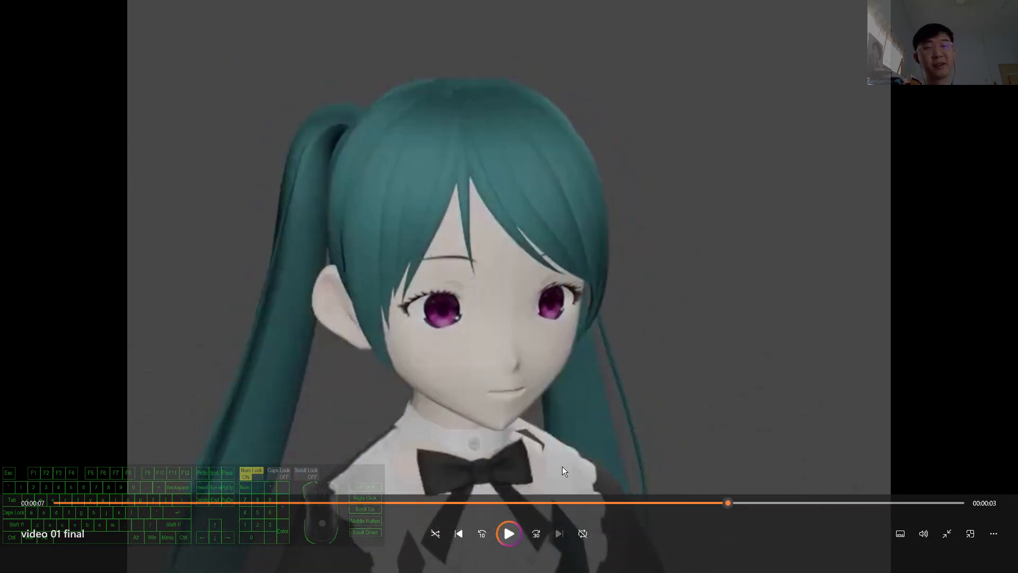
pyautogui.click(521, 533)
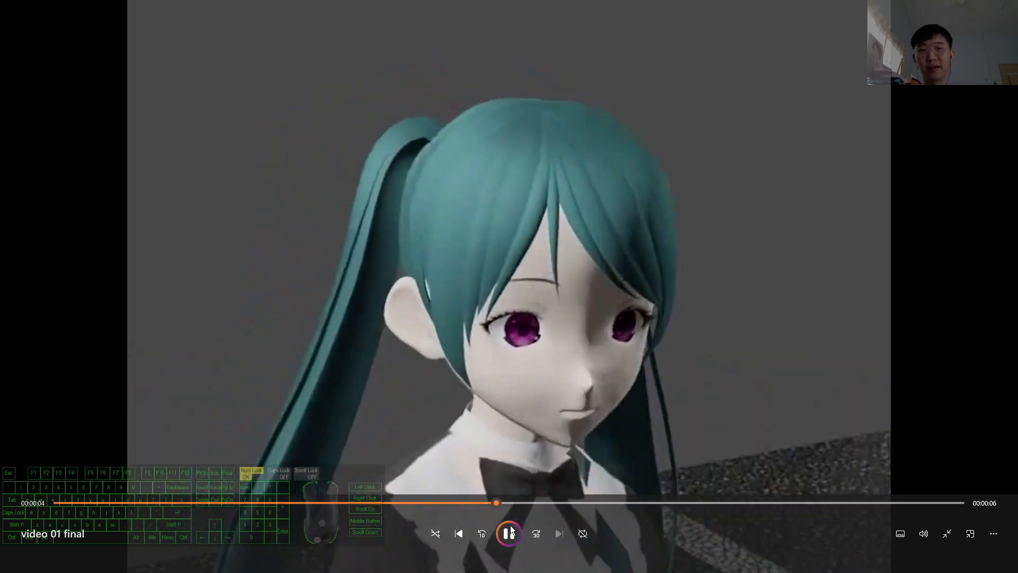
pyautogui.click(510, 532)
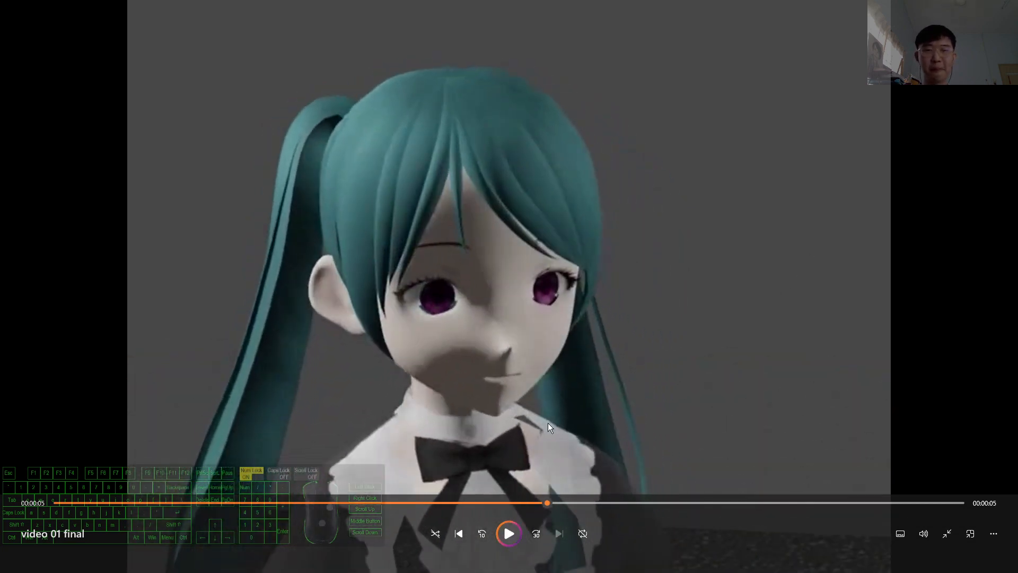
pyautogui.doubleClick(638, 325)
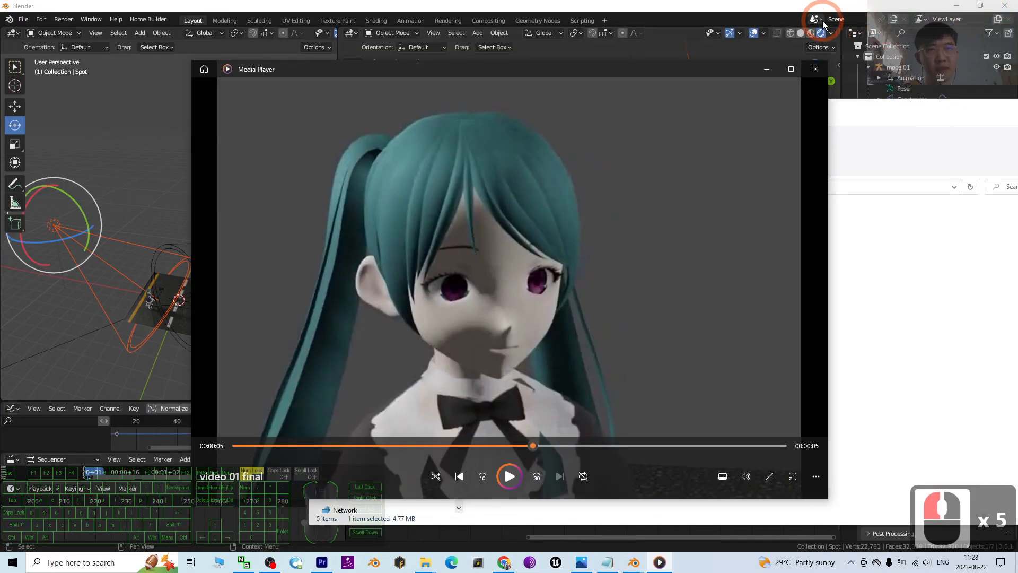
pyautogui.click(815, 69)
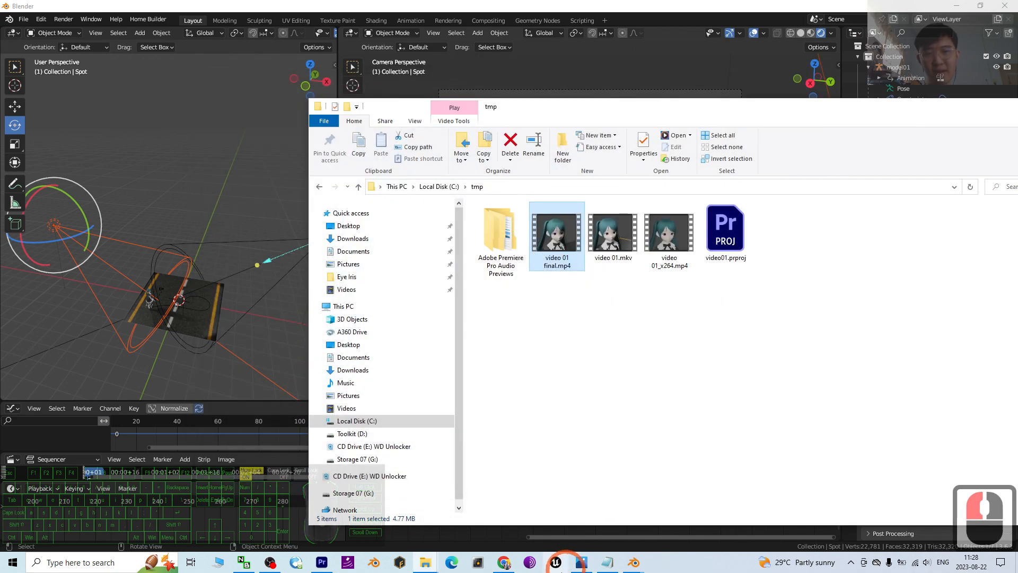
pyautogui.doubleClick(552, 228)
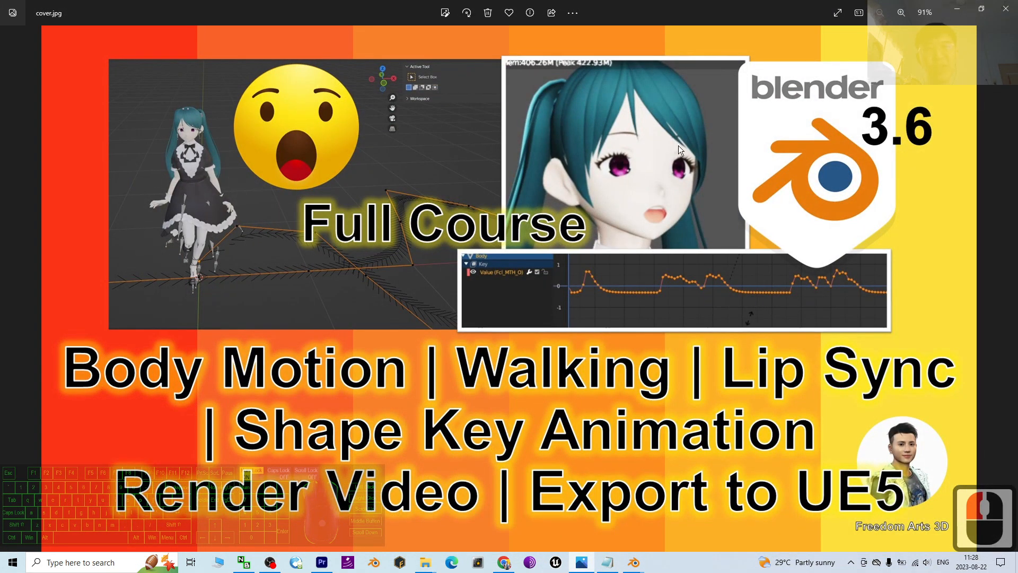
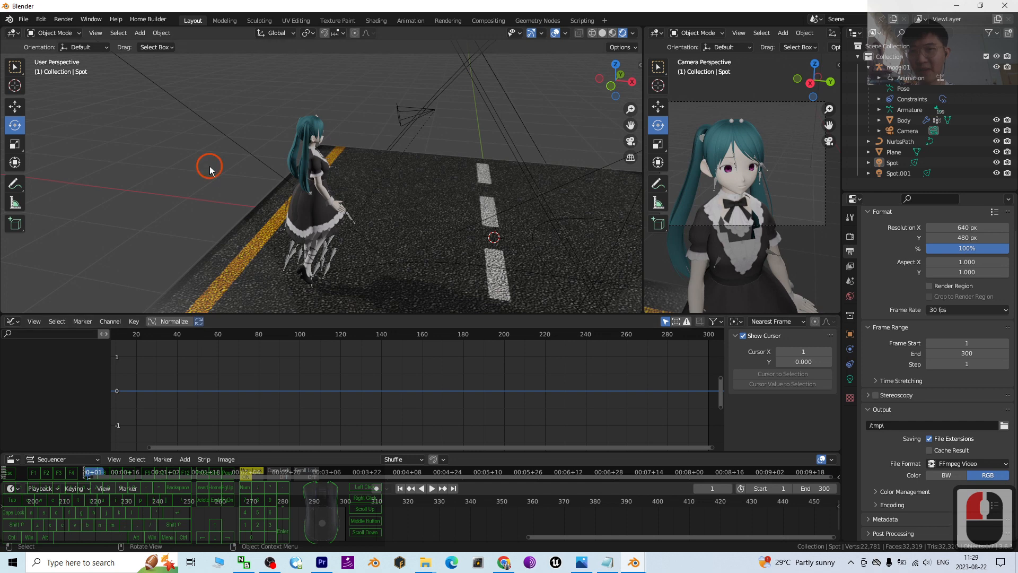
# Step: In Blender, select all scene objects and bake their animation with Bake Action over frames 1 to 300, using Object bake data
pyautogui.press('a')
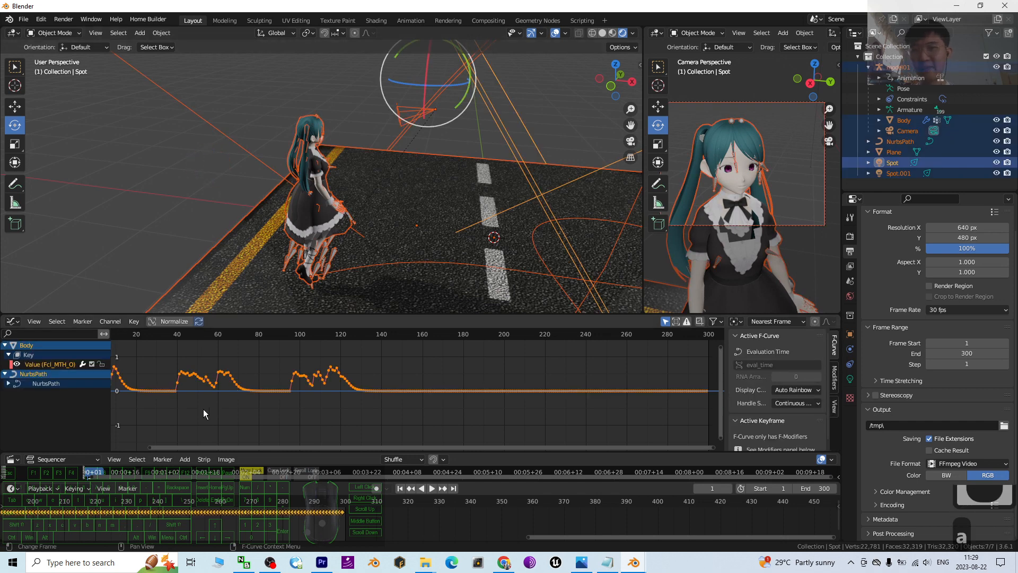
pyautogui.click(157, 33)
pyautogui.click(101, 154)
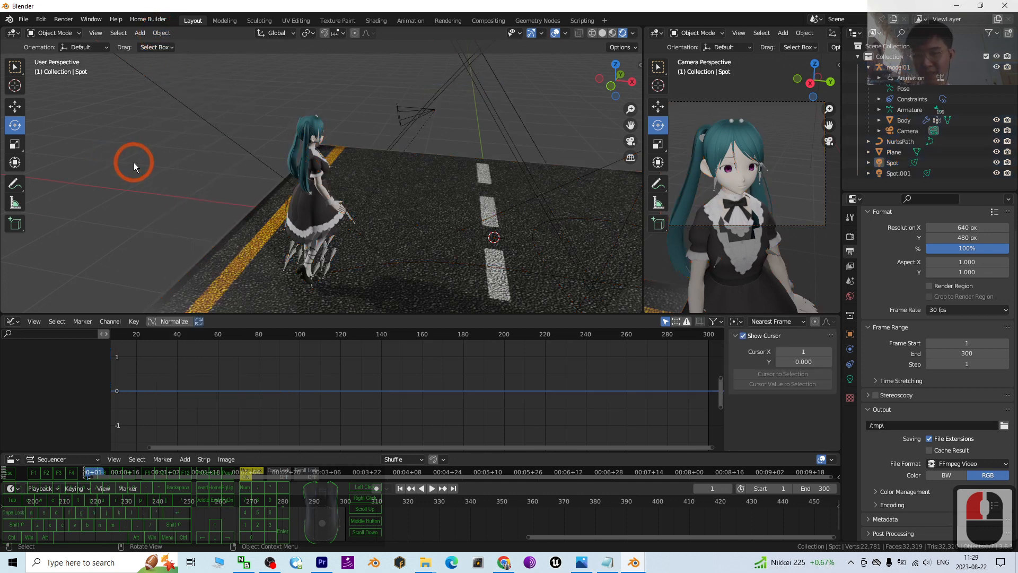
pyautogui.press('a')
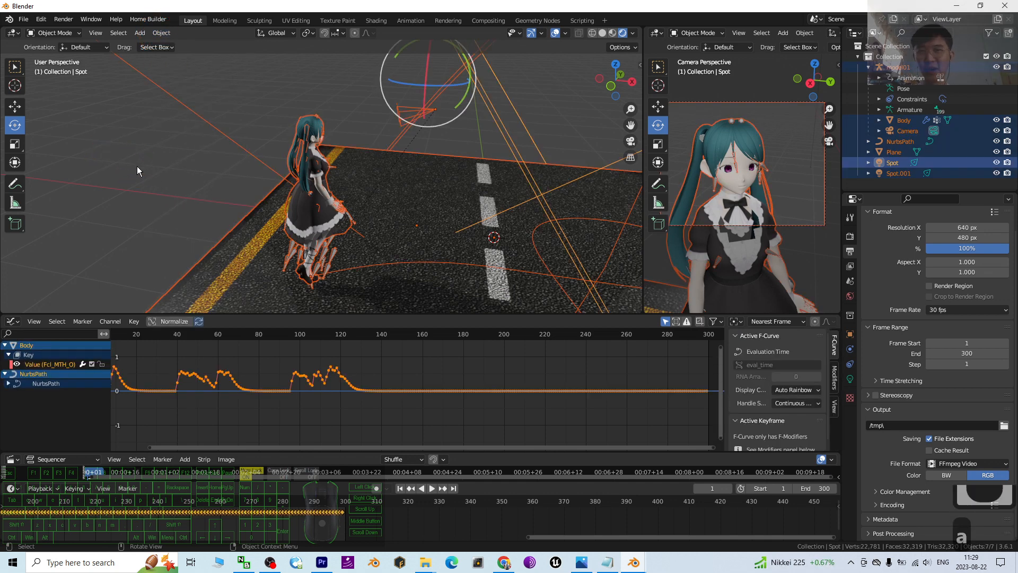
pyautogui.click(162, 33)
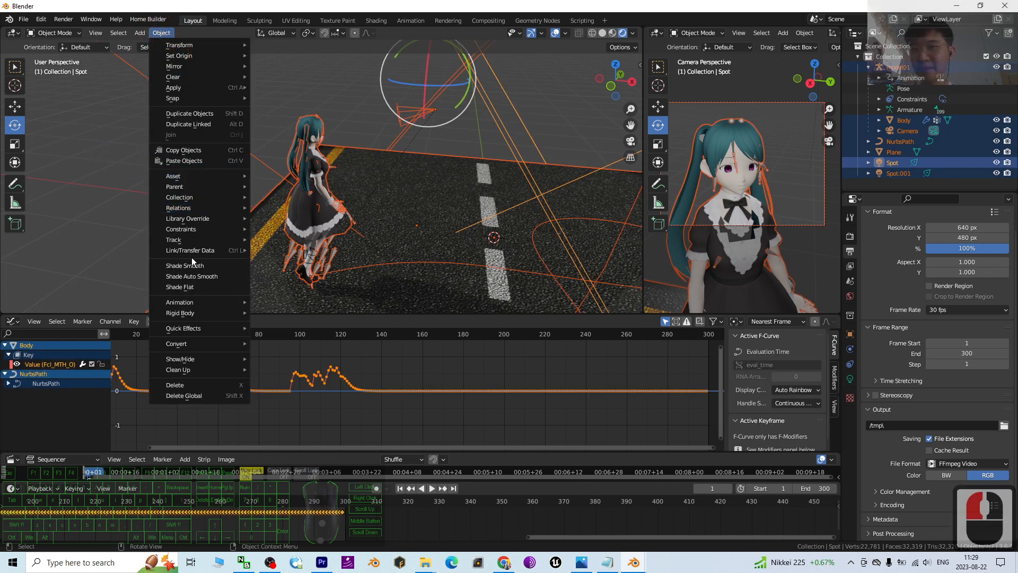
pyautogui.moveTo(185, 302)
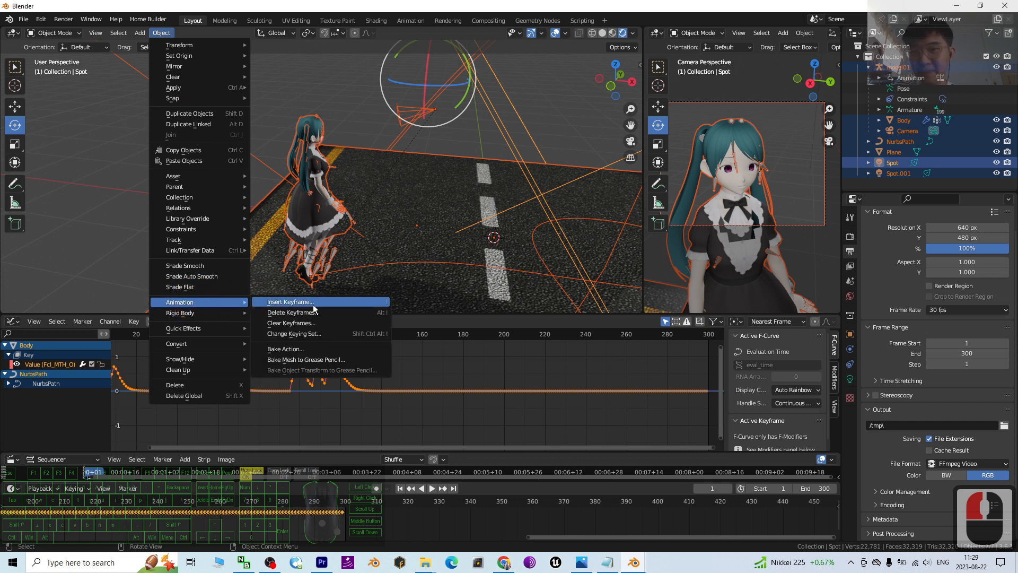
pyautogui.click(298, 349)
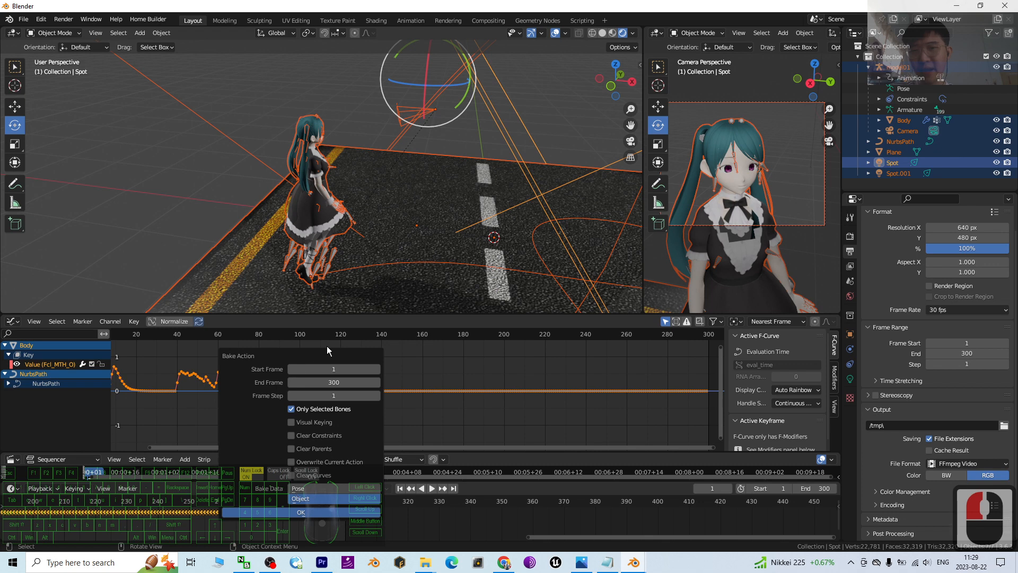
pyautogui.click(293, 513)
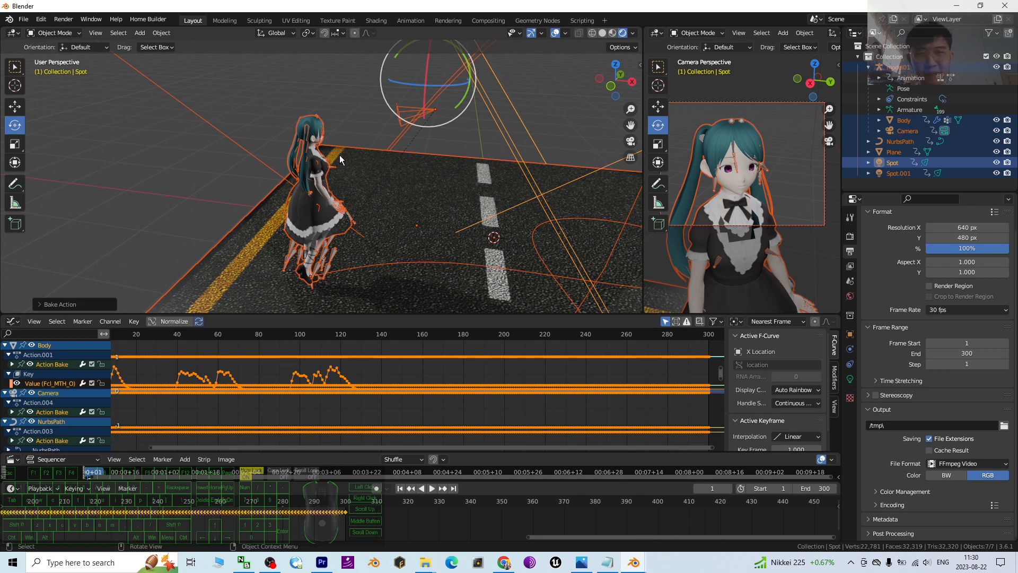
# Step: Clear the selection of all objects and select only the road plane in the 3D viewport
pyautogui.click(488, 148)
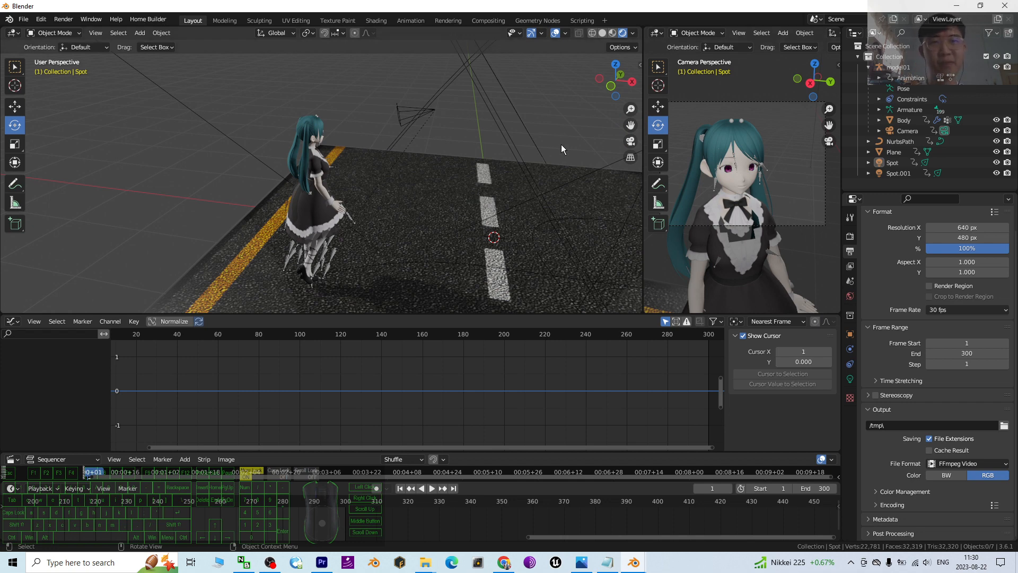
pyautogui.click(507, 90)
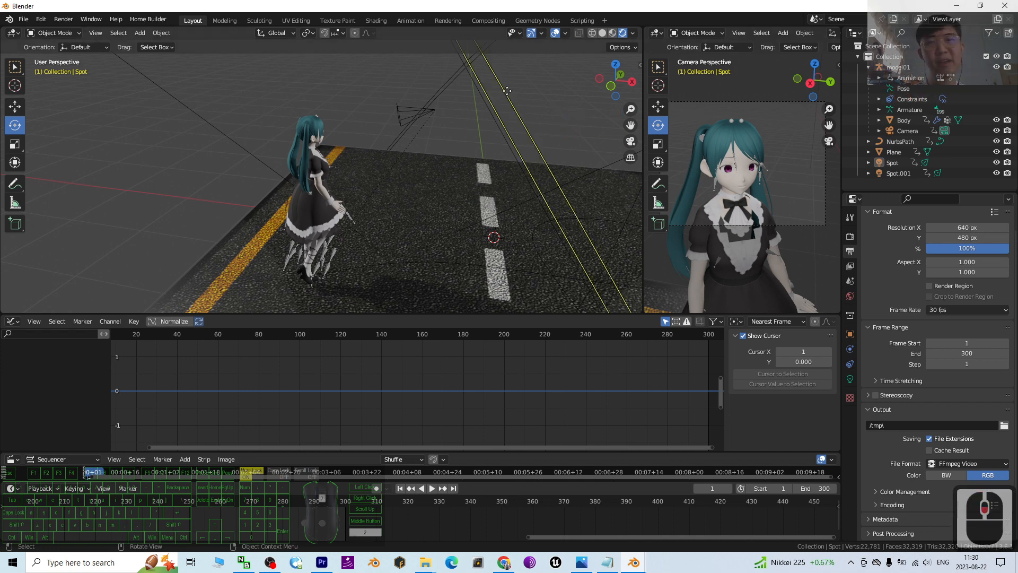
pyautogui.scroll(-3, 507, 91)
pyautogui.scroll(2, 518, 109)
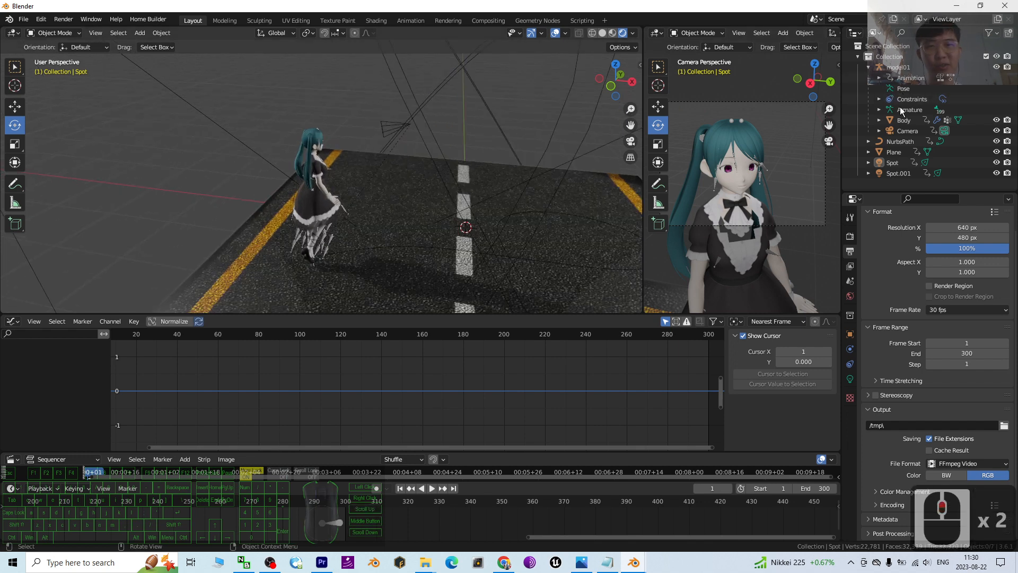
pyautogui.scroll(-7, 446, 132)
pyautogui.scroll(4, 387, 135)
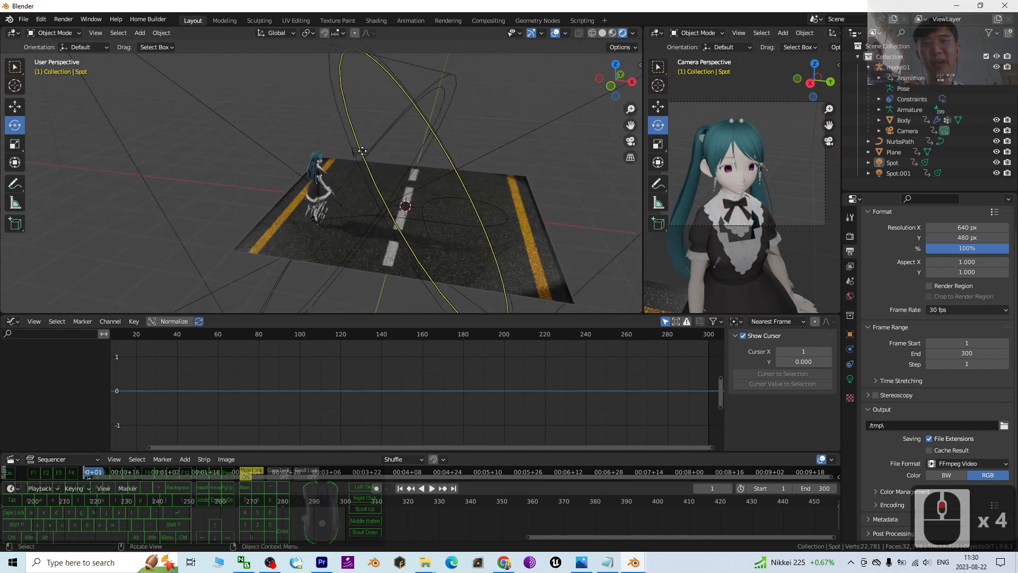
pyautogui.scroll(-3, 283, 126)
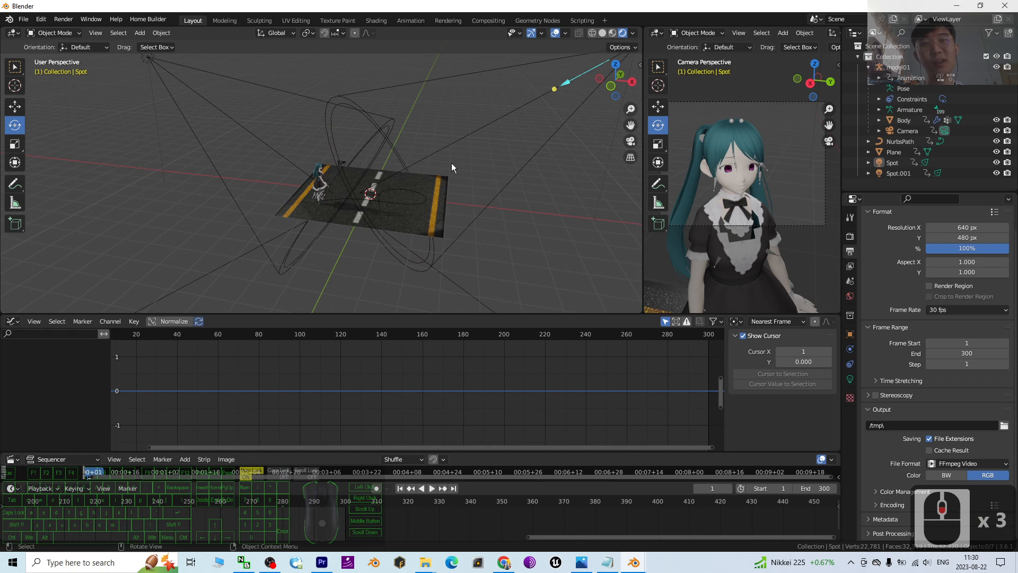
pyautogui.scroll(4, 452, 165)
pyautogui.click(370, 187)
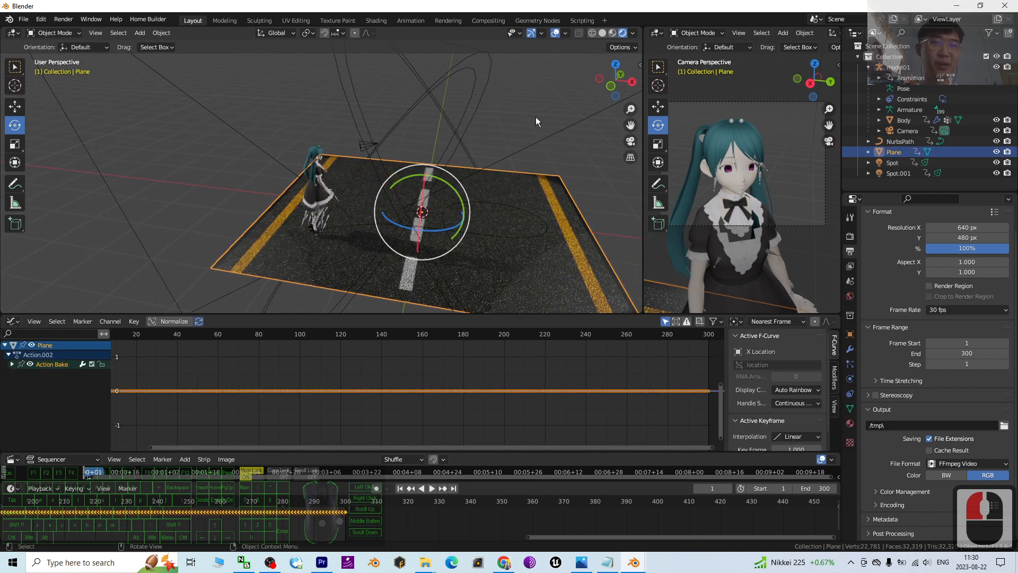
# Step: Clear the road plane's selection and select the model01 armature together with its Body mesh in the outliner
pyautogui.click(800, 73)
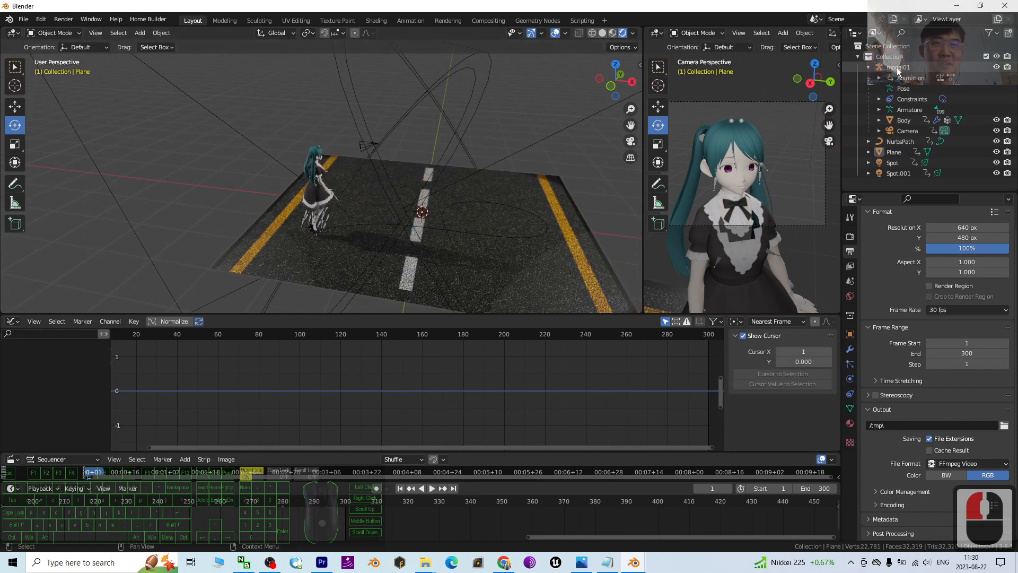
pyautogui.click(868, 67)
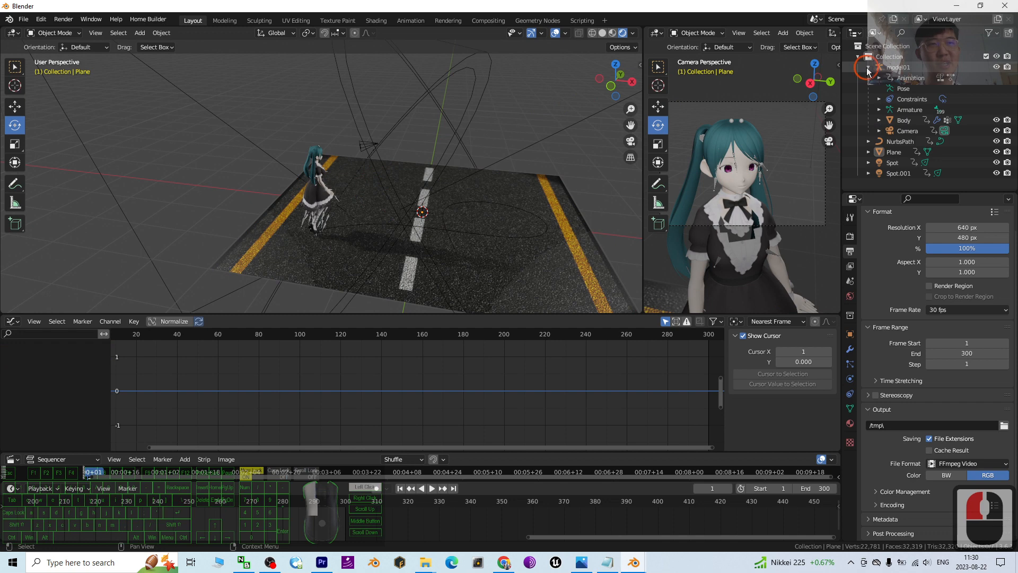
pyautogui.click(894, 70)
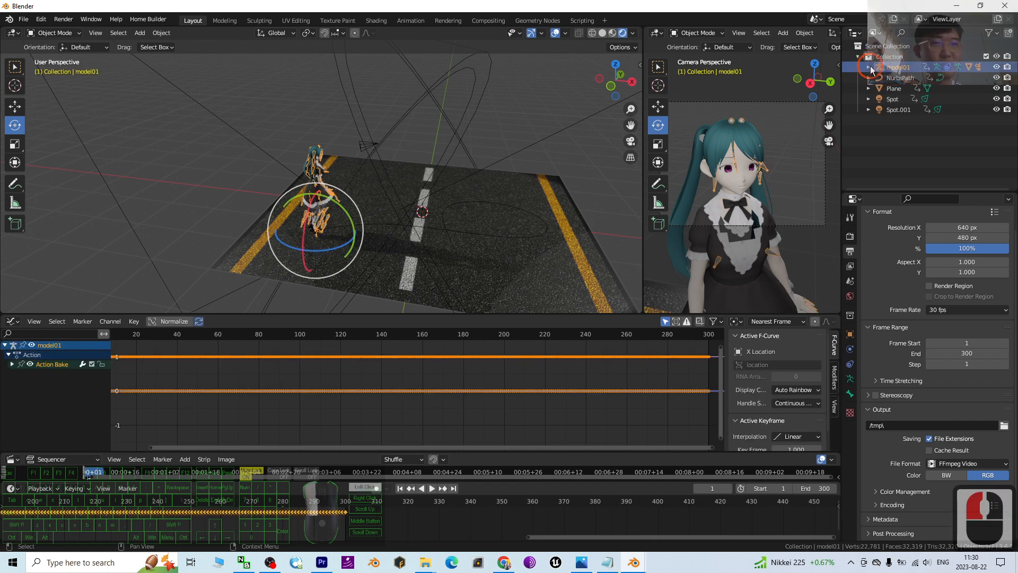
pyautogui.click(870, 67)
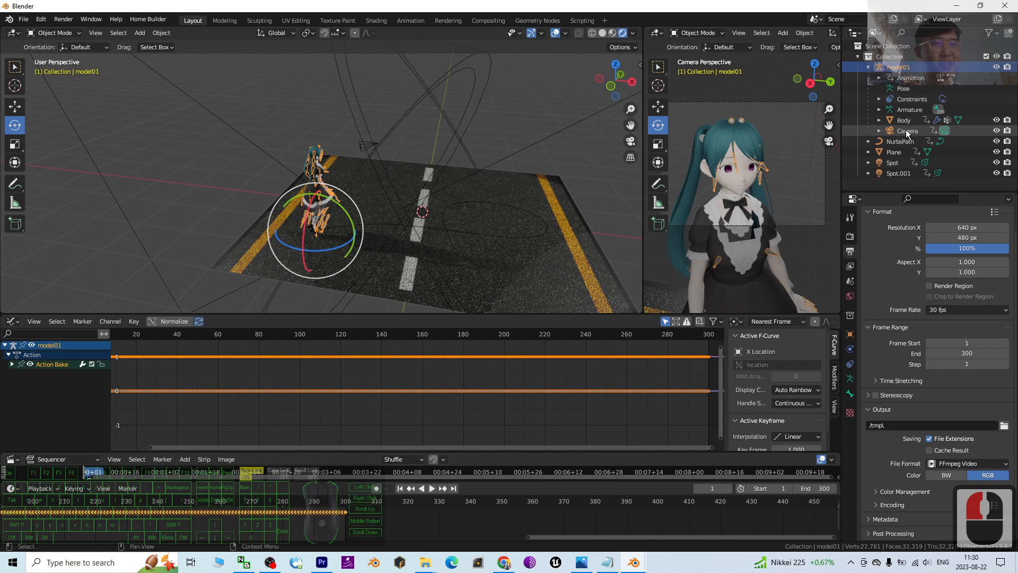
pyautogui.click(895, 71)
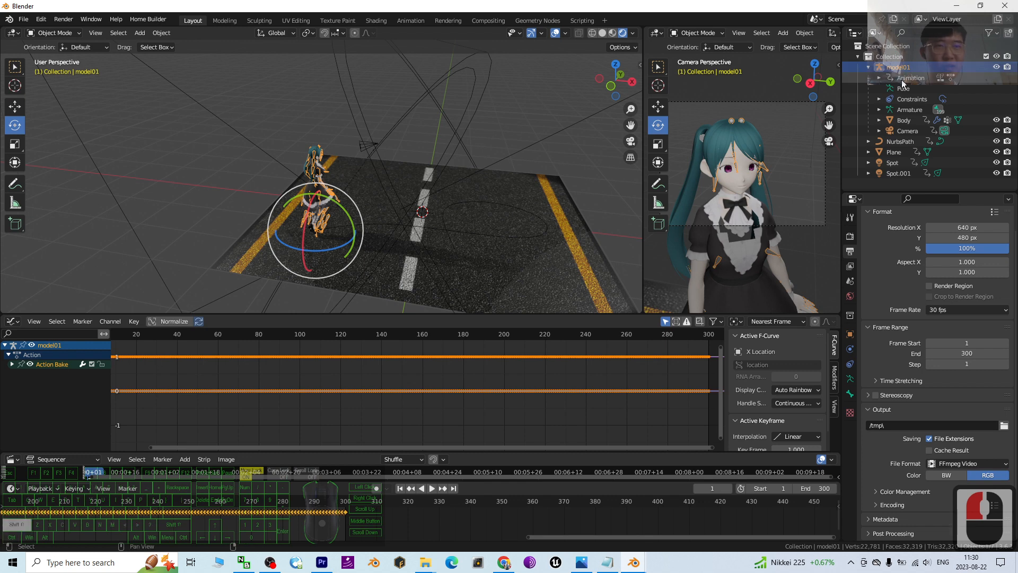
pyautogui.keyDown('shift'); pyautogui.click(904, 124); pyautogui.keyUp('shift')
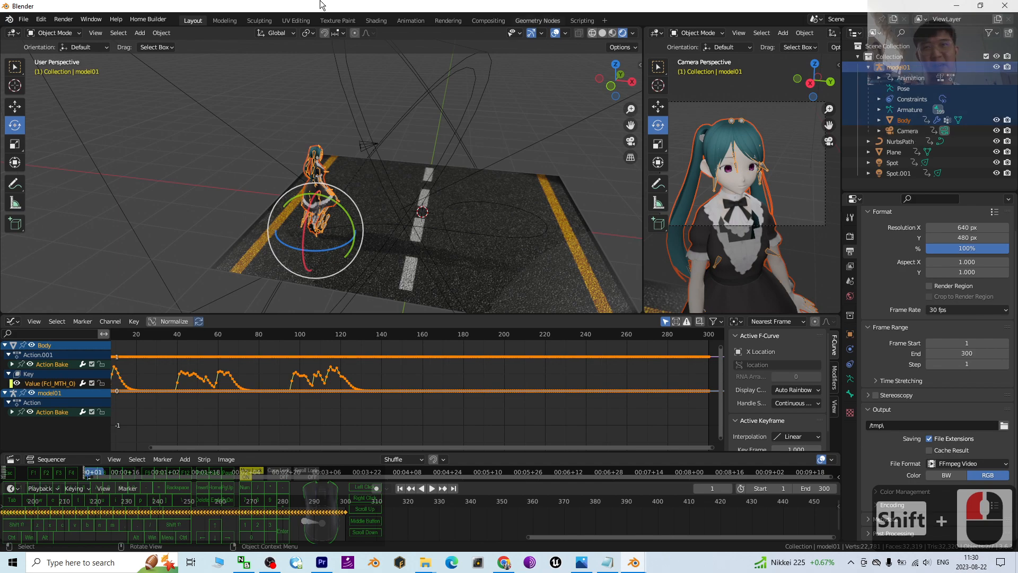
# Step: Move the Blender window aside on the desktop and close the Blender Render and Downloads folder windows
pyautogui.moveTo(530, 7); pyautogui.dragTo(616, 56)
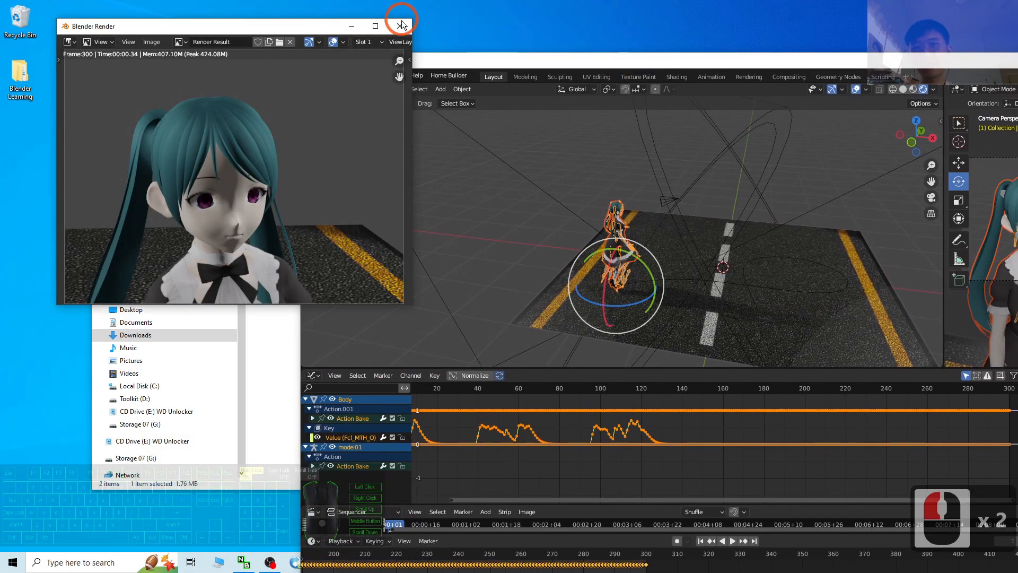
pyautogui.click(392, 27)
pyautogui.moveTo(239, 78); pyautogui.dragTo(216, 78)
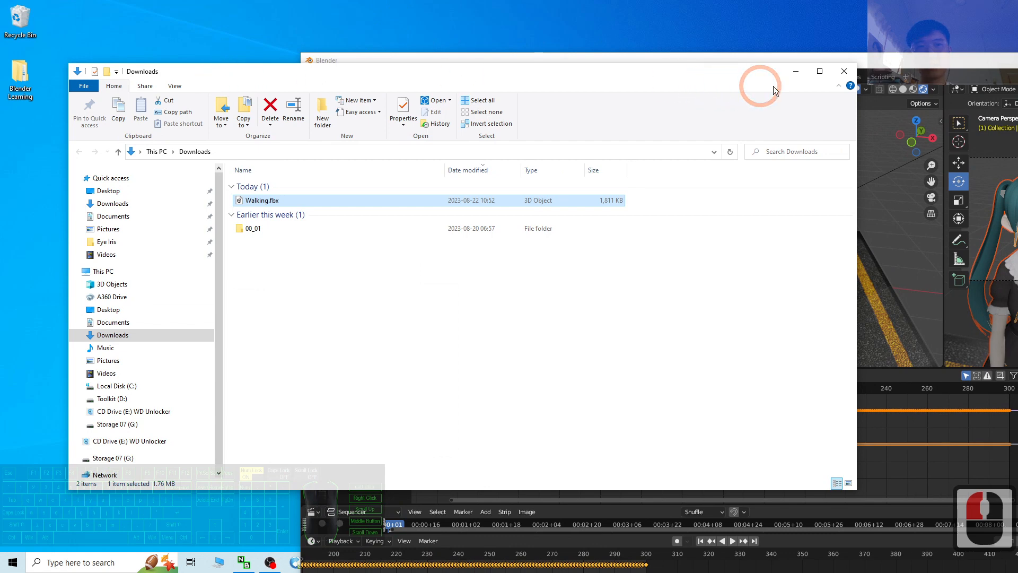
pyautogui.click(846, 75)
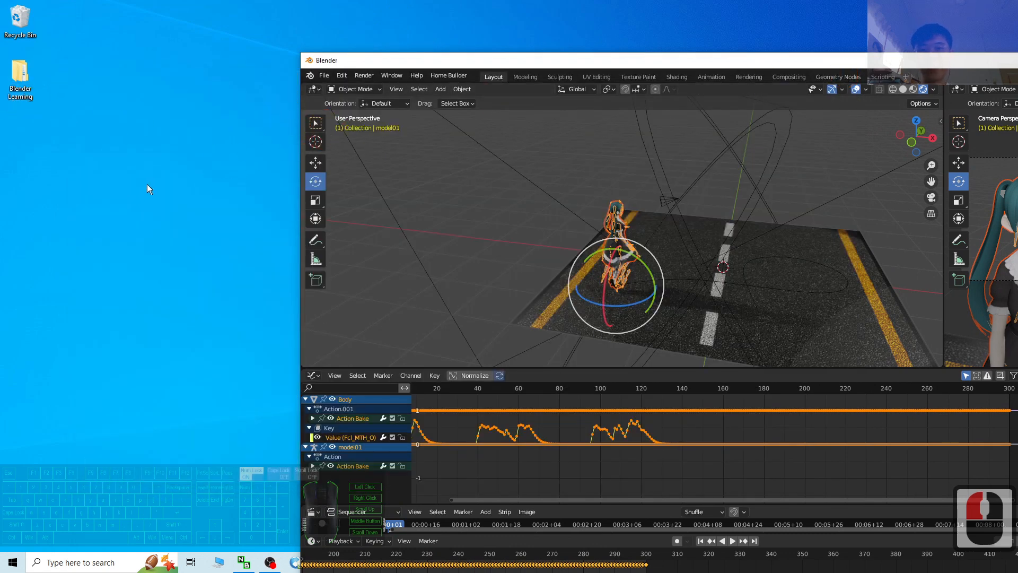
# Step: Start an FBX export and create a Desktop folder named "to Unreal Engine" as its destination
pyautogui.click(324, 79)
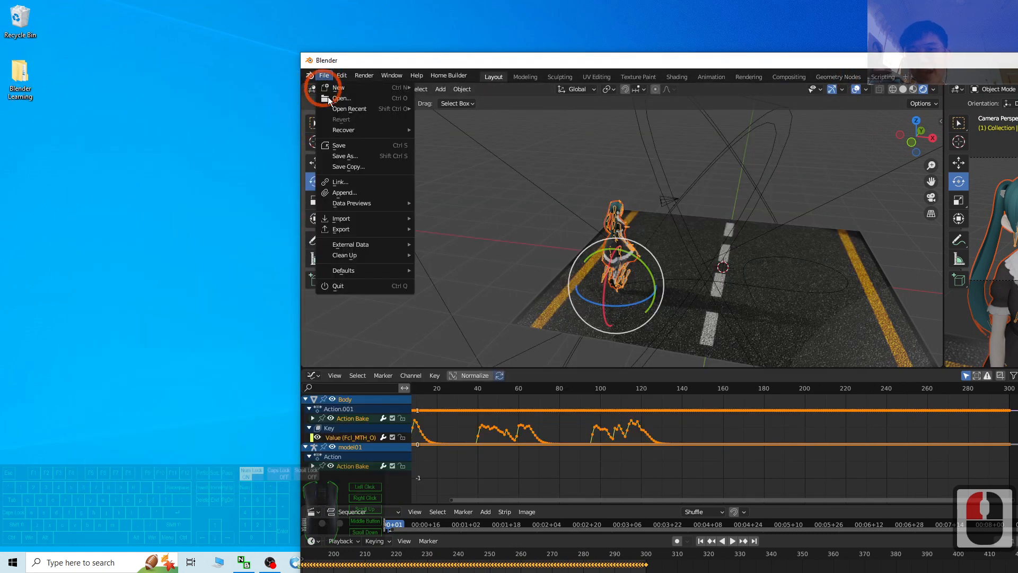
pyautogui.moveTo(354, 231)
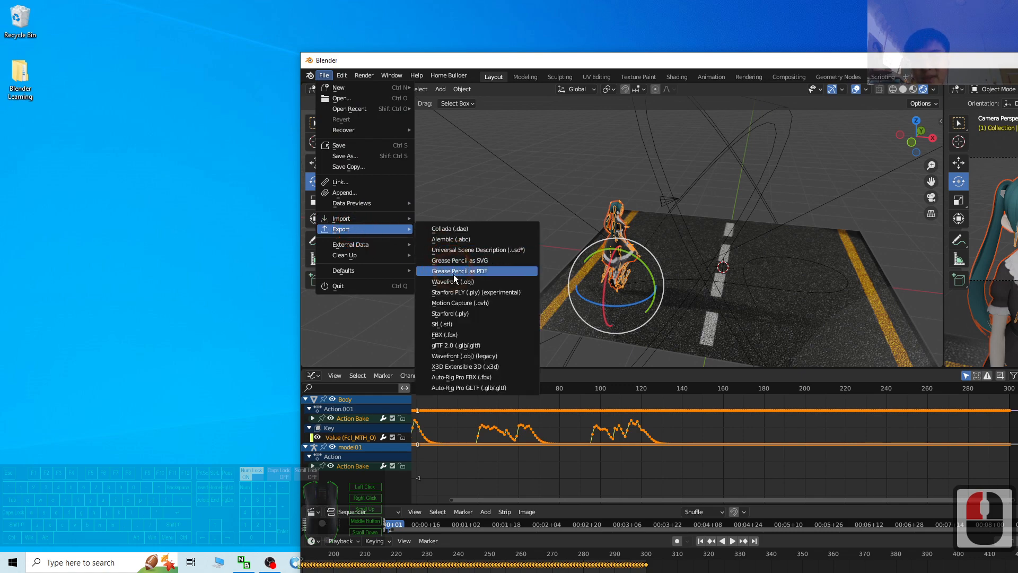
pyautogui.click(458, 336)
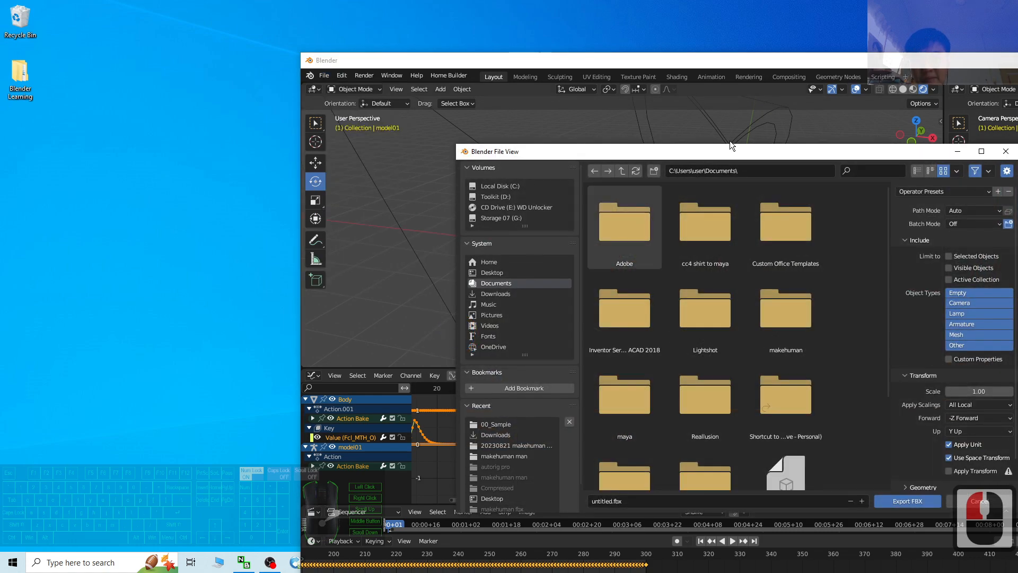
pyautogui.moveTo(725, 153); pyautogui.dragTo(548, 91)
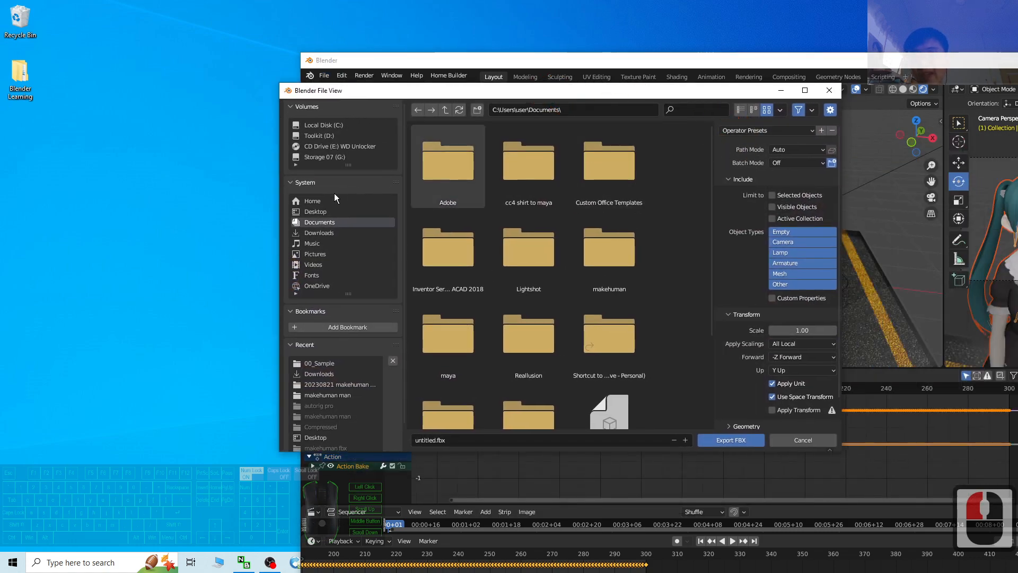
pyautogui.click(314, 213)
pyautogui.click(492, 256)
pyautogui.rightClick(490, 259)
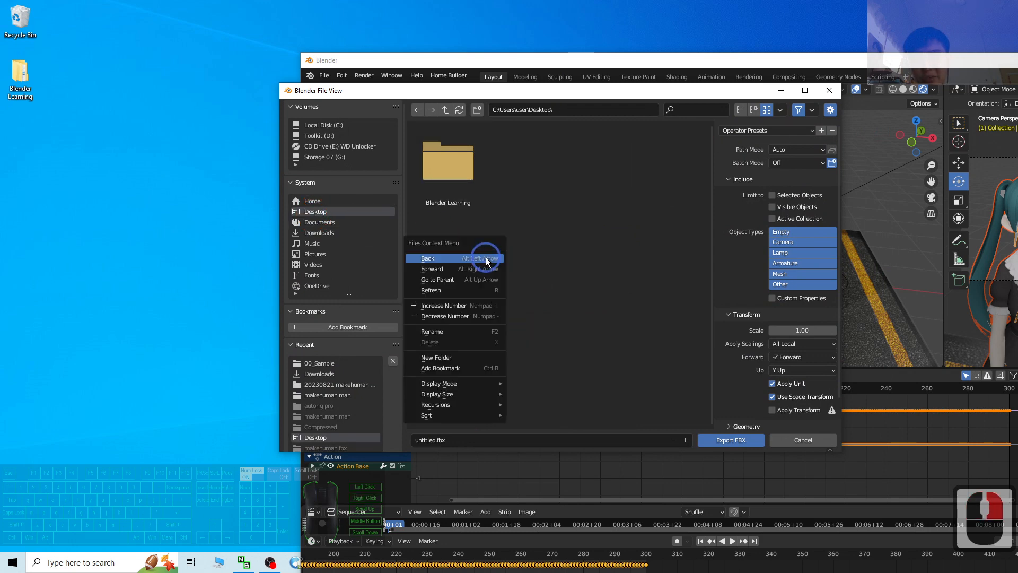
pyautogui.click(455, 358)
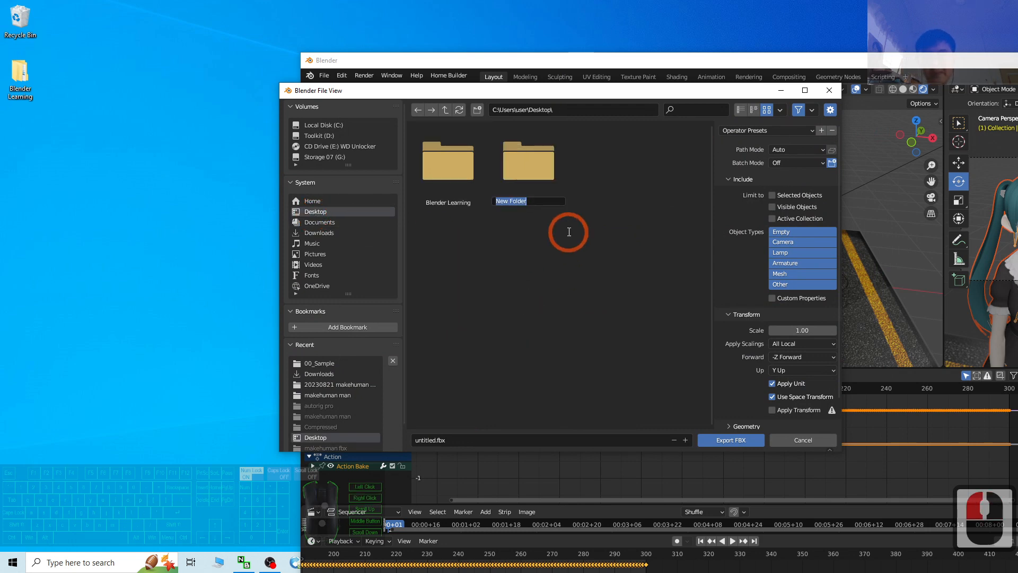
pyautogui.write('to Unreal Engine')
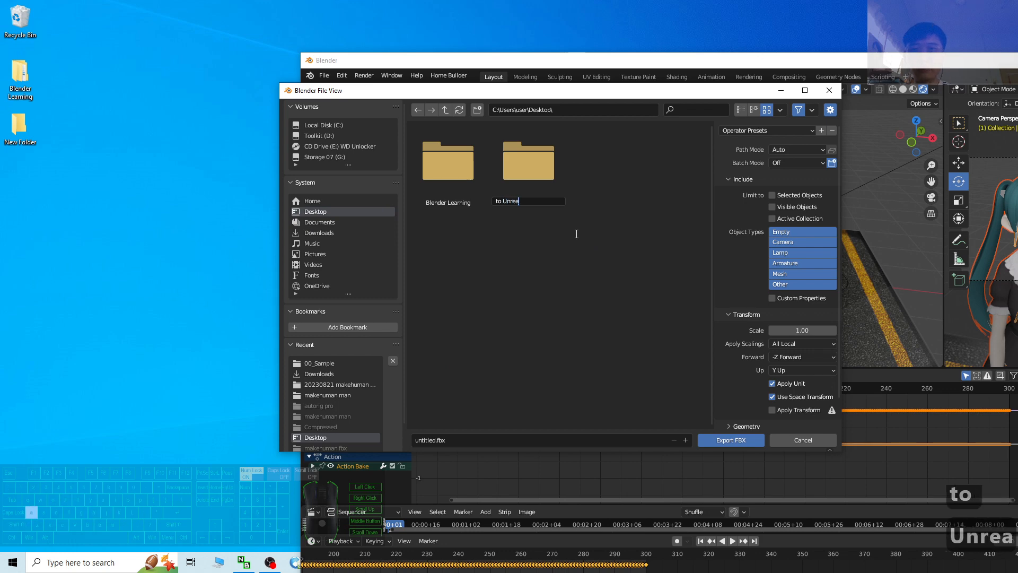
pyautogui.press('Return')
pyautogui.press('Return')
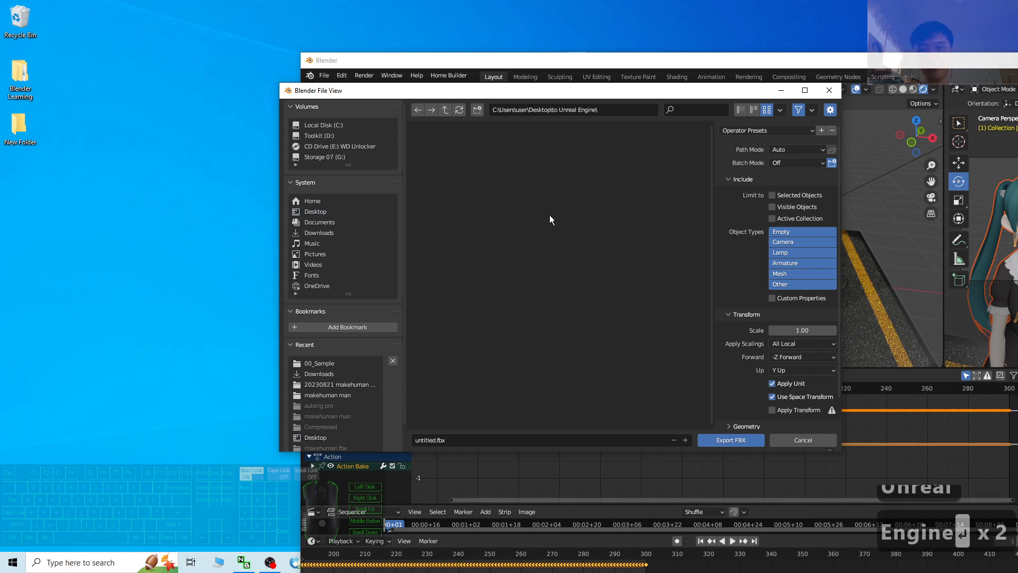
# Step: Set the FBX export's path mode to Copy and enable embedding of textures
pyautogui.moveTo(596, 93); pyautogui.dragTo(534, 94)
pyautogui.click(468, 128)
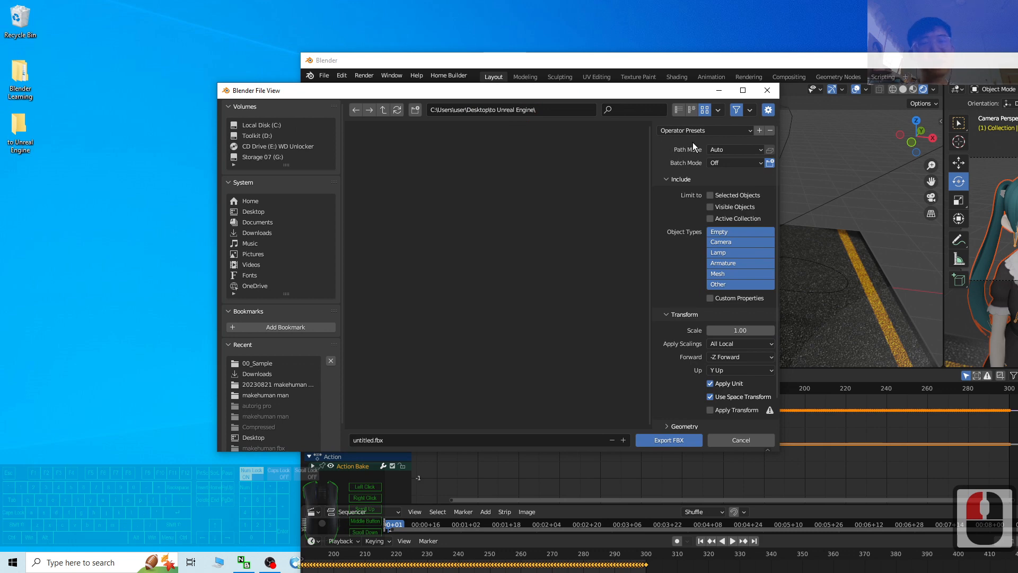
pyautogui.click(721, 149)
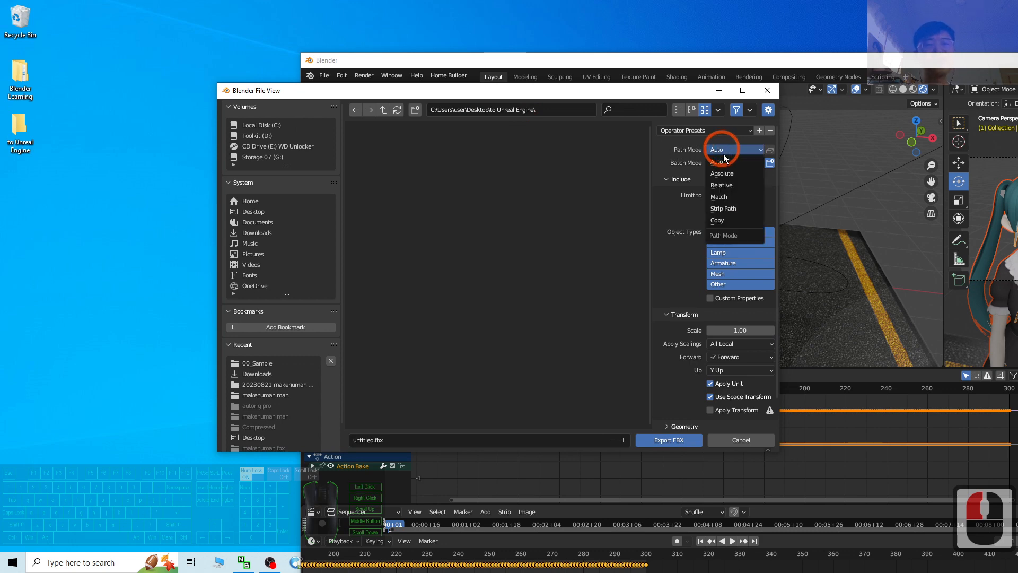
pyautogui.click(724, 220)
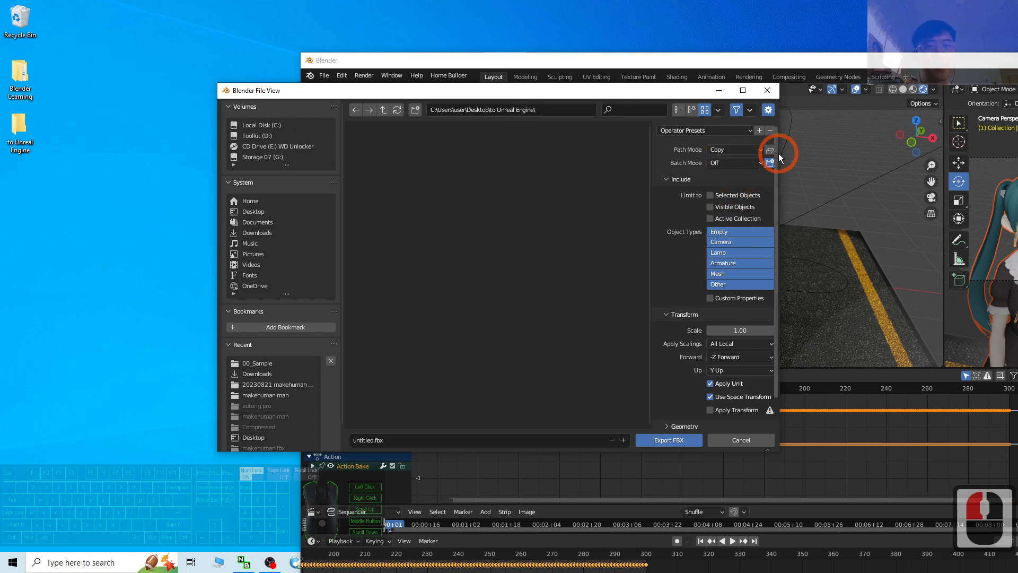
pyautogui.click(769, 150)
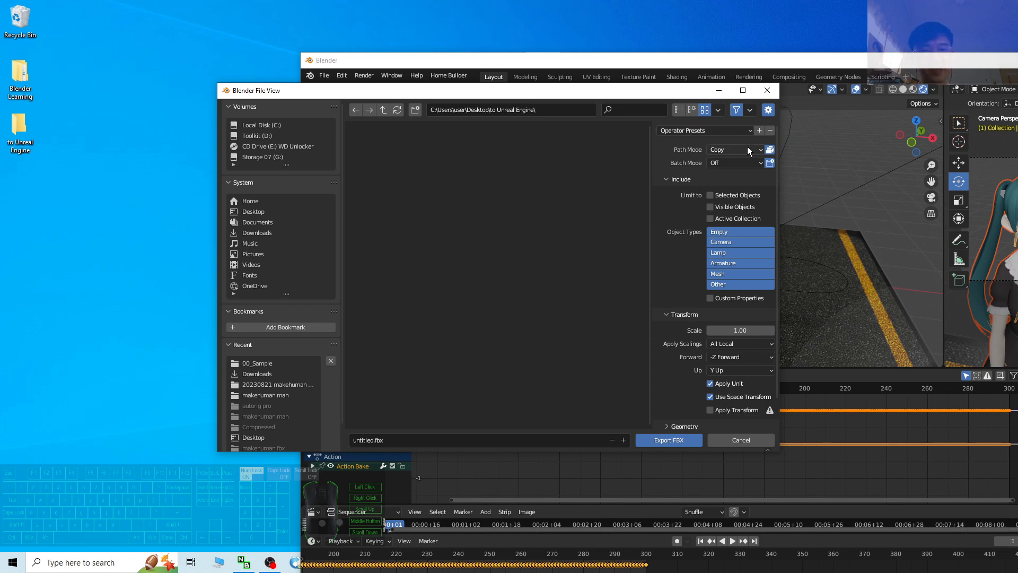
# Step: Limit the FBX export to selected objects and rearrange the windows to check the outliner selection
pyautogui.moveTo(682, 91); pyautogui.dragTo(533, 86)
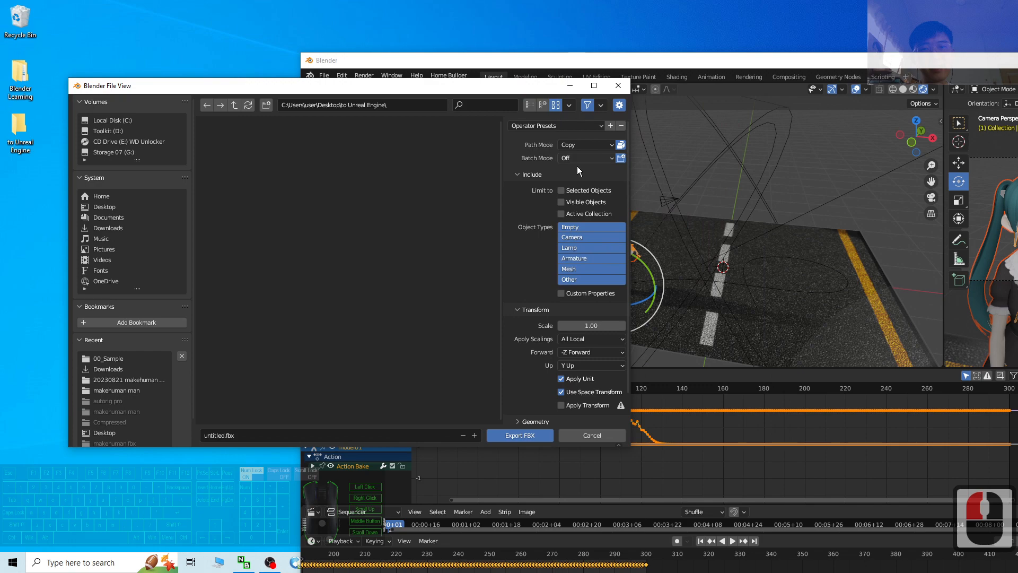
pyautogui.click(561, 191)
pyautogui.moveTo(458, 87); pyautogui.dragTo(262, 107)
pyautogui.moveTo(764, 64); pyautogui.dragTo(365, 43)
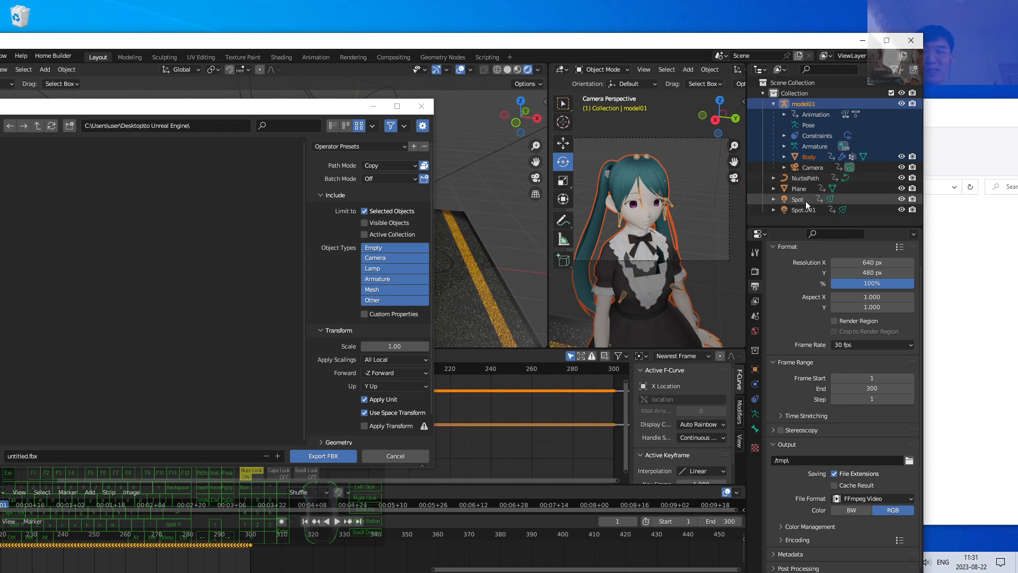
pyautogui.moveTo(257, 109); pyautogui.dragTo(632, 92)
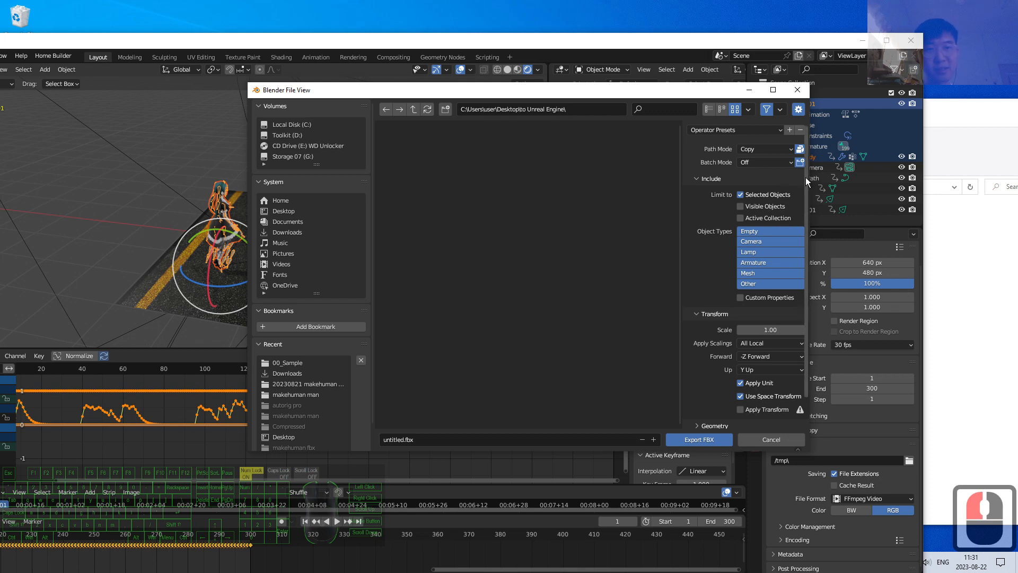
# Step: Turn off Apply Modifiers in the FBX export's geometry settings
pyautogui.moveTo(806, 177); pyautogui.dragTo(814, 244)
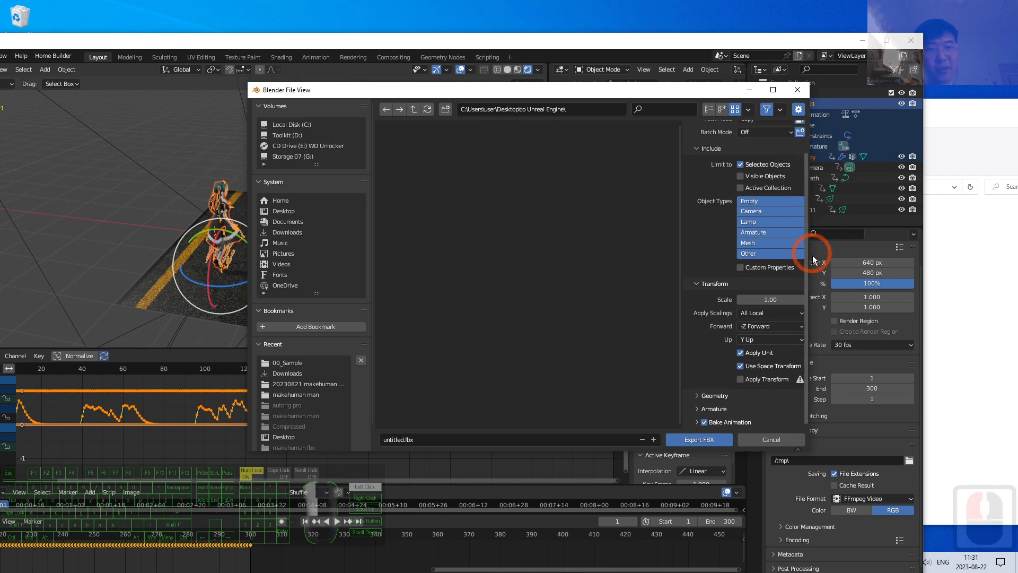
pyautogui.click(697, 396)
pyautogui.scroll(-5, 692, 304)
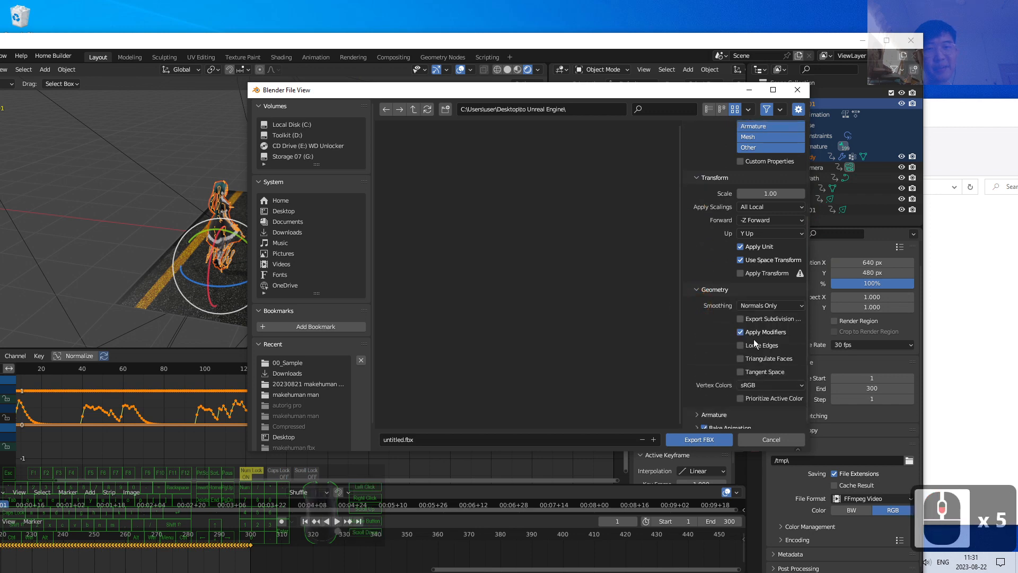
pyautogui.click(741, 332)
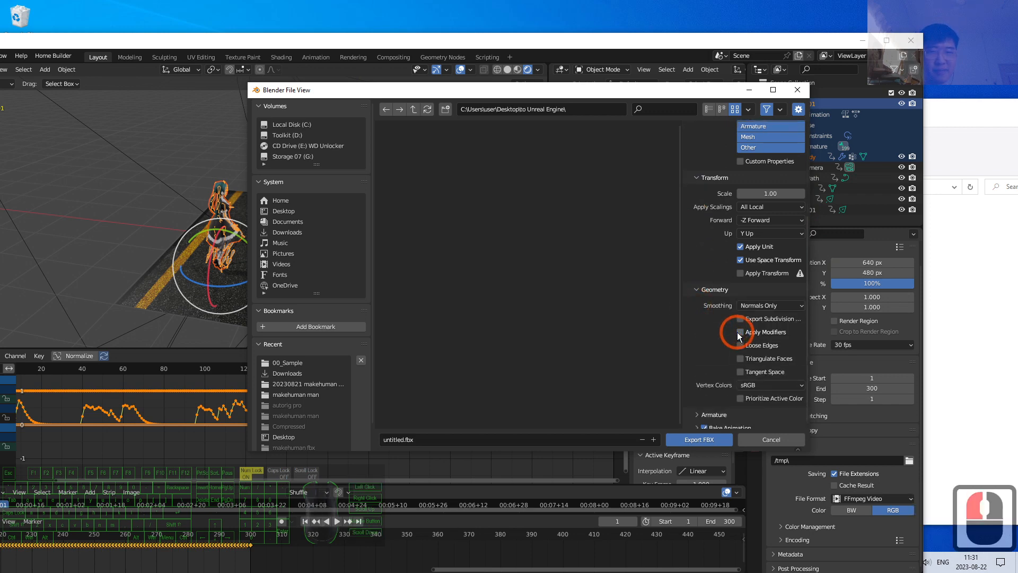
# Step: Turn off Add Leaf Bones in the FBX export's armature settings
pyautogui.moveTo(808, 225); pyautogui.dragTo(808, 237)
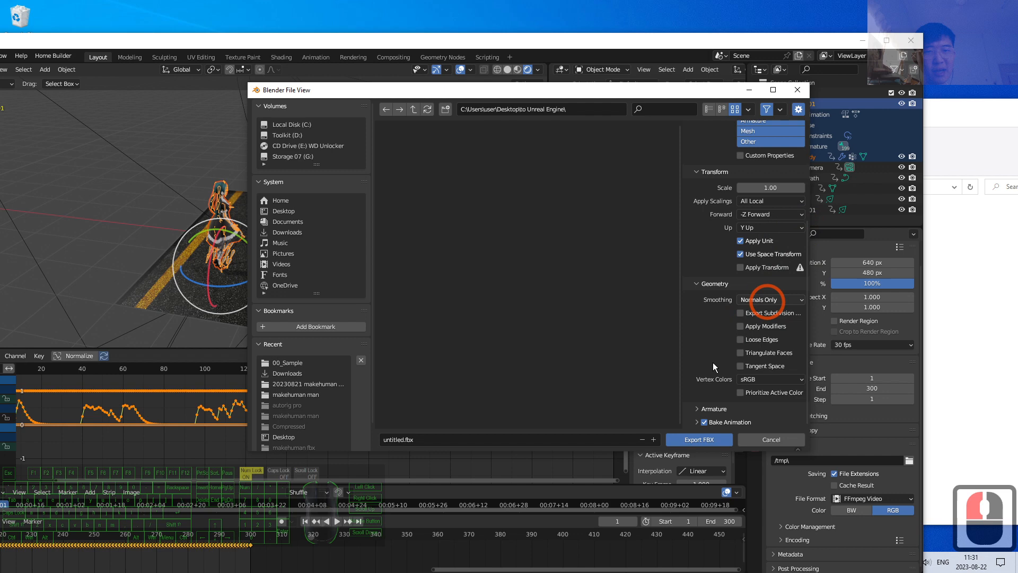
pyautogui.click(698, 409)
pyautogui.scroll(-9, 724, 291)
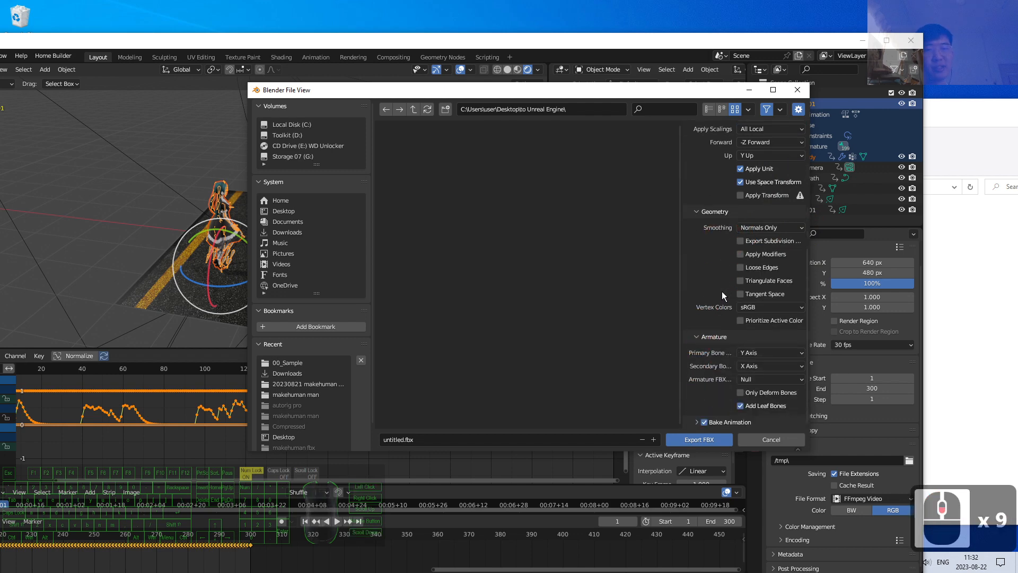
pyautogui.click(740, 406)
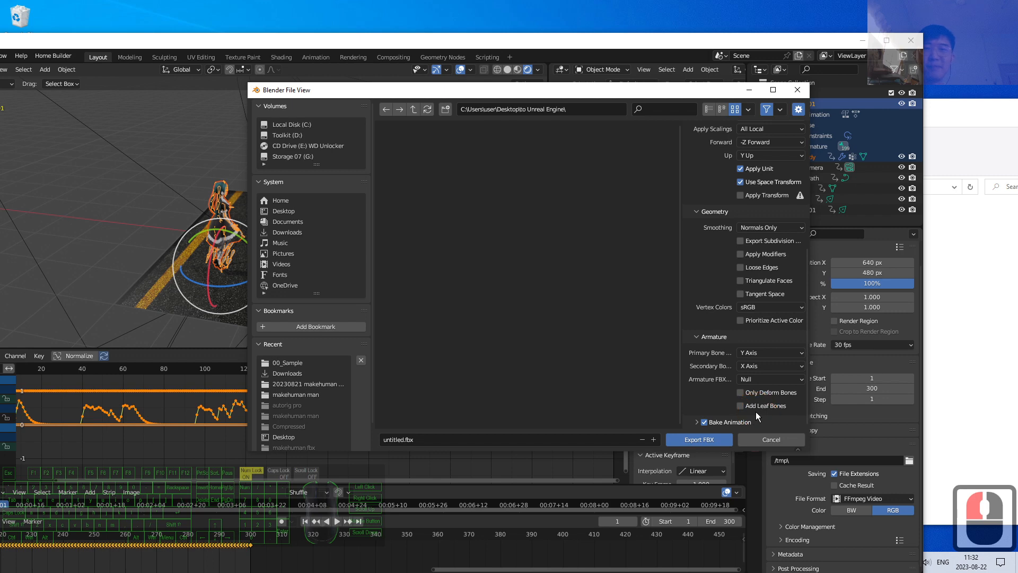
pyautogui.click(757, 465)
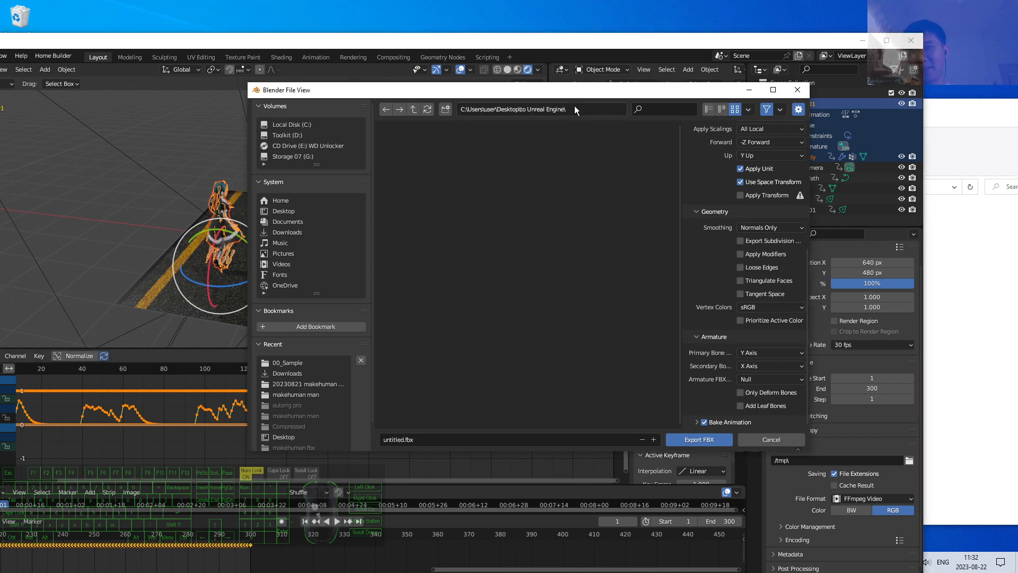
# Step: Name the file model01 and export the character as FBX into the "to Unreal Engine" folder
pyautogui.click(412, 439)
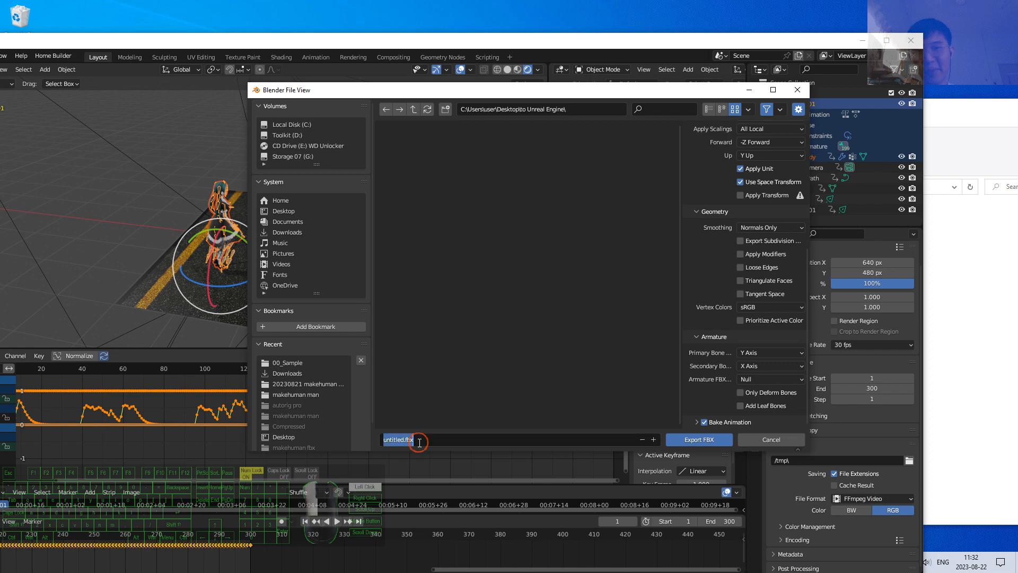
pyautogui.write('model01')
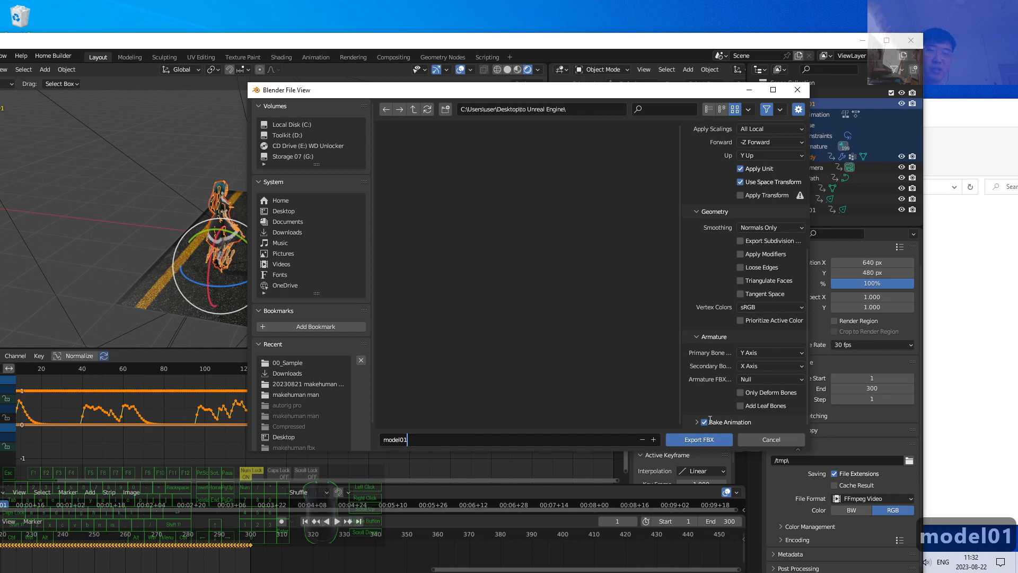
pyautogui.click(695, 443)
pyautogui.click(694, 443)
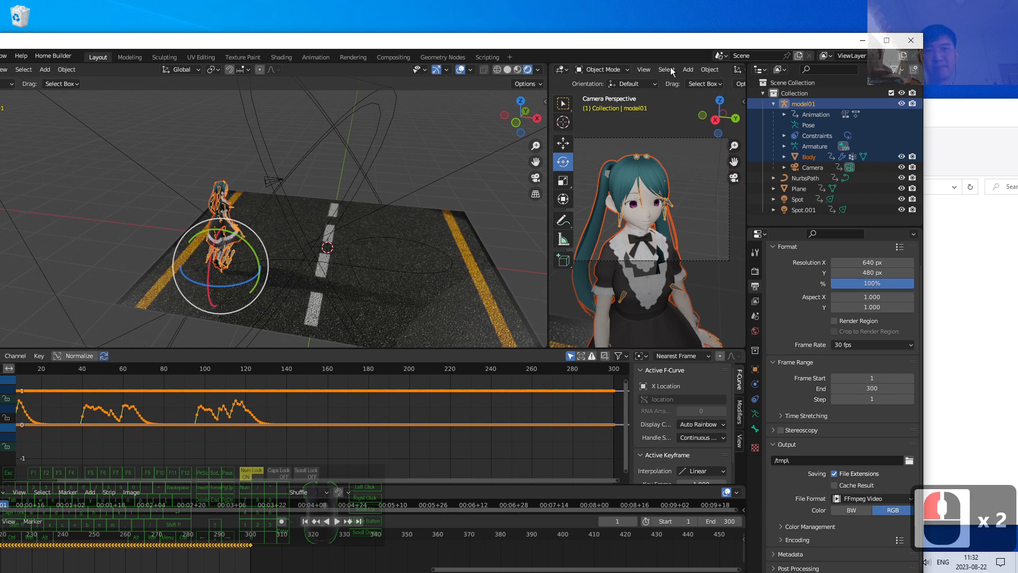
pyautogui.moveTo(606, 41); pyautogui.dragTo(786, 35)
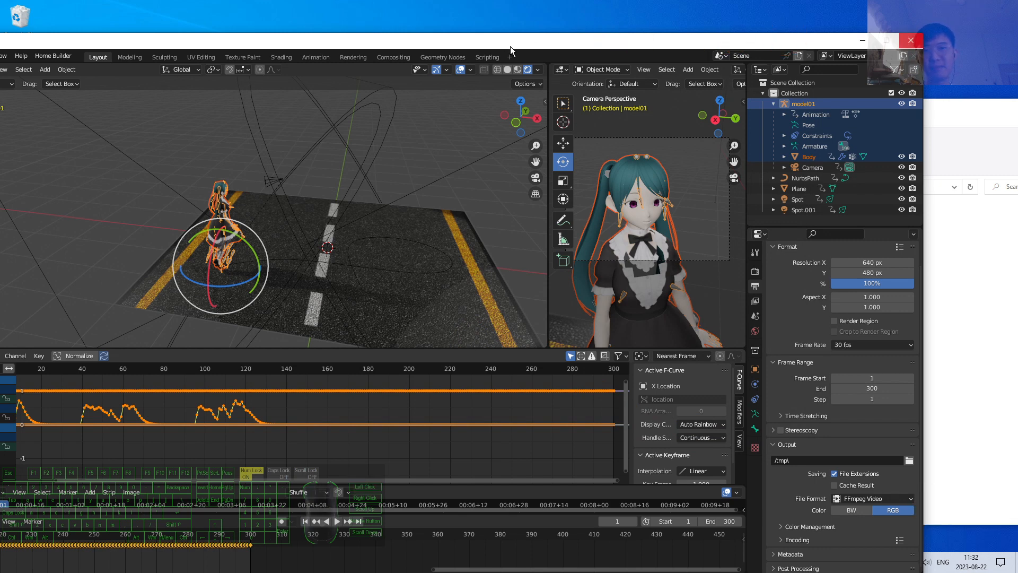
# Step: Move the Blender window aside and open the desktop folder "to Unreal Engine" to check for the exported file
pyautogui.moveTo(303, 45); pyautogui.dragTo(574, 44)
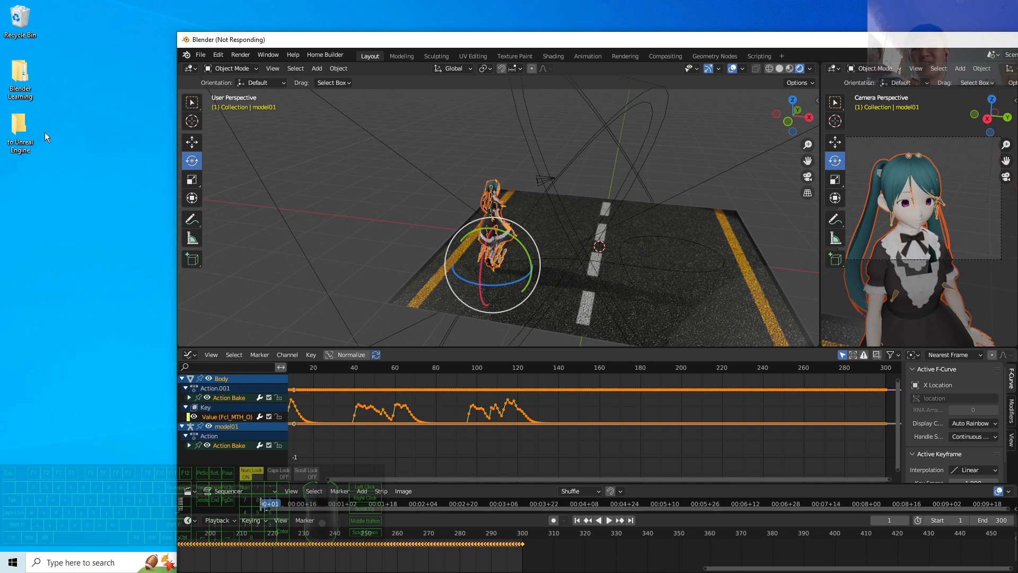
pyautogui.click(27, 138)
pyautogui.doubleClick(27, 134)
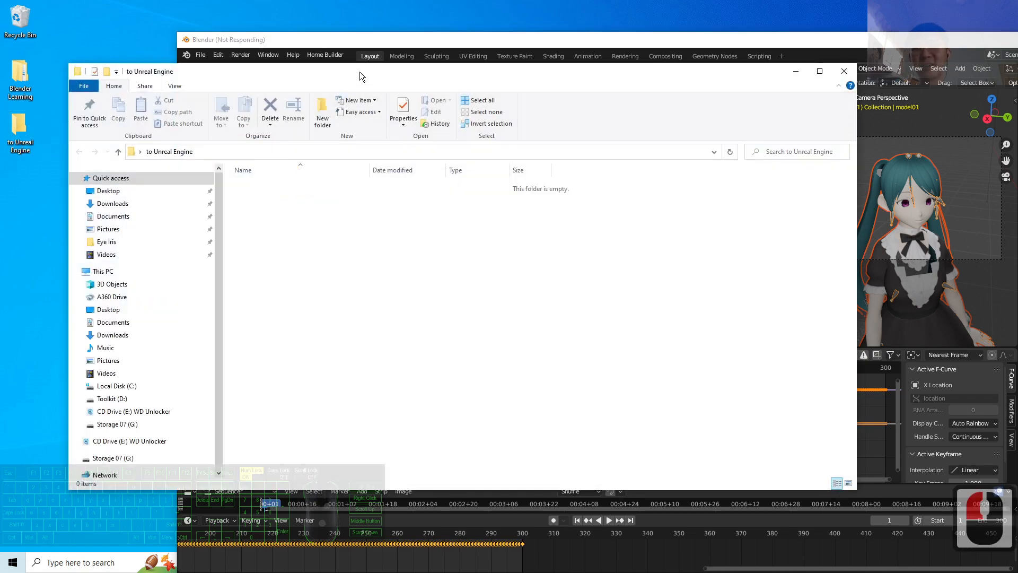
pyautogui.moveTo(359, 76); pyautogui.dragTo(319, 163)
pyautogui.click(260, 329)
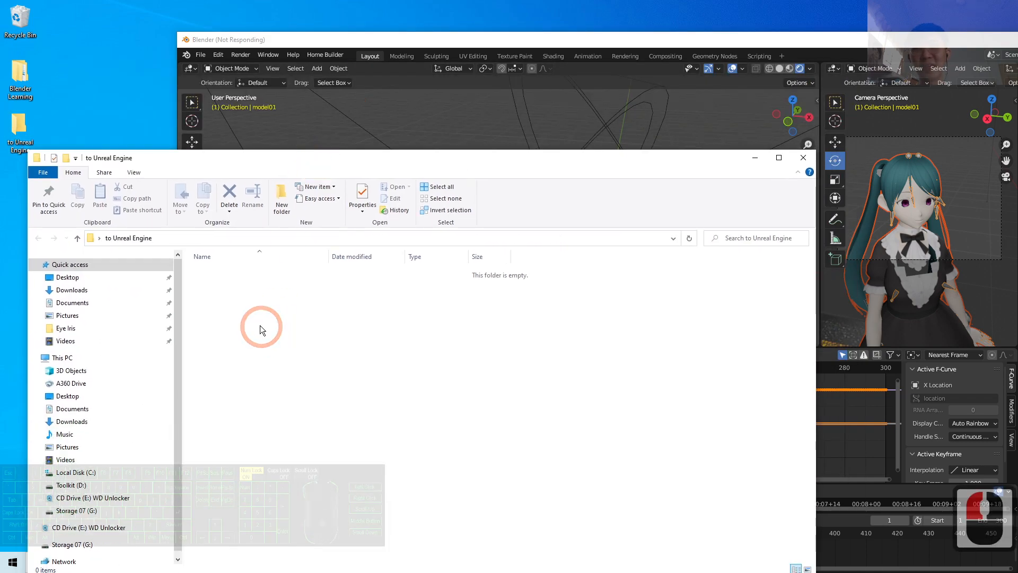
pyautogui.click(575, 40)
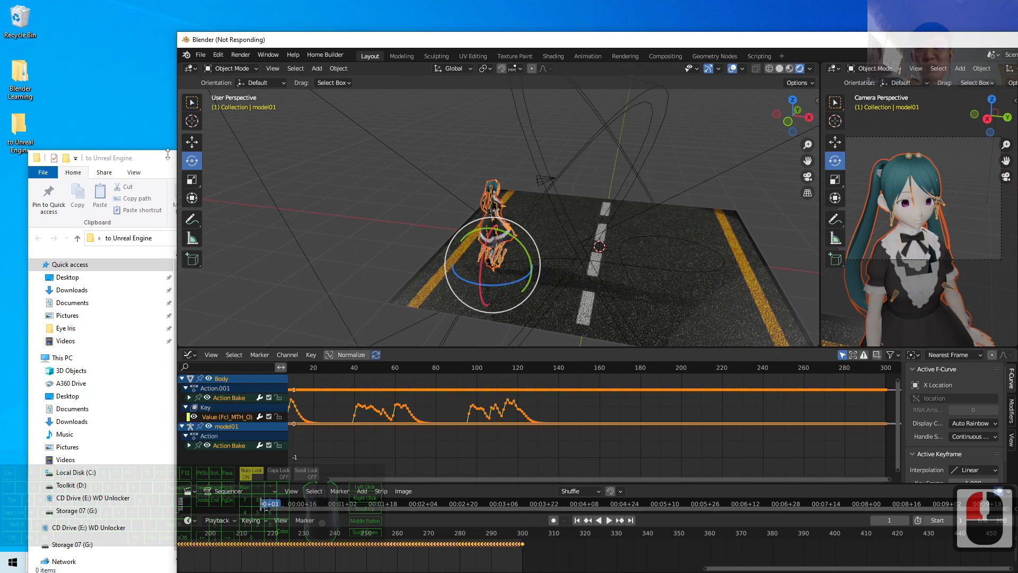
pyautogui.click(286, 39)
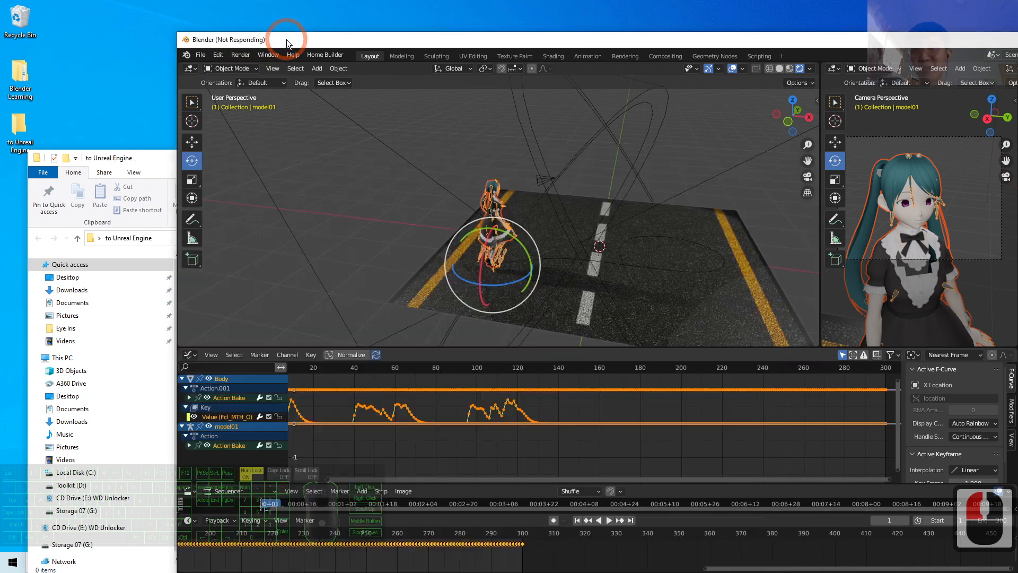
pyautogui.click(148, 158)
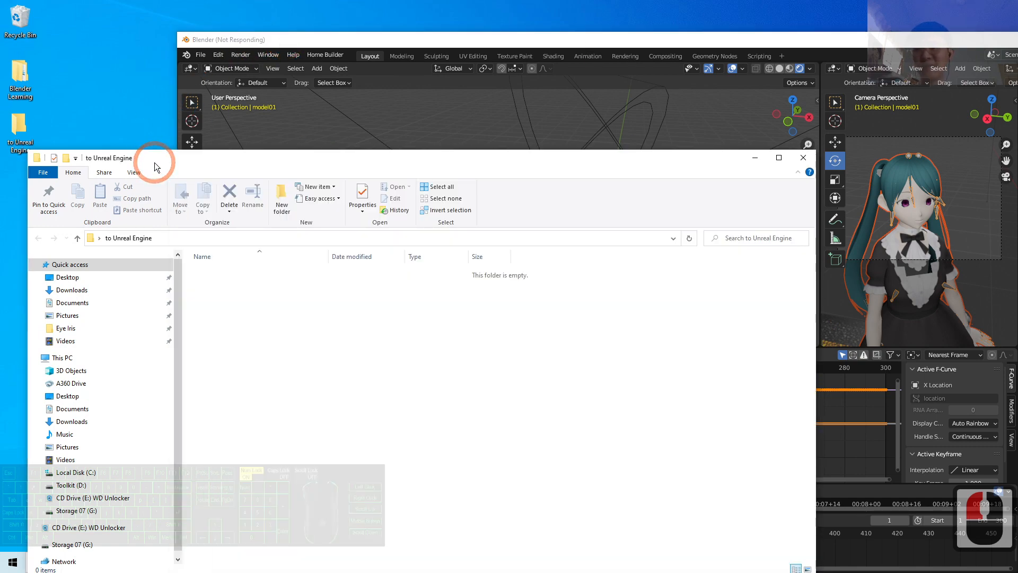
pyautogui.click(392, 42)
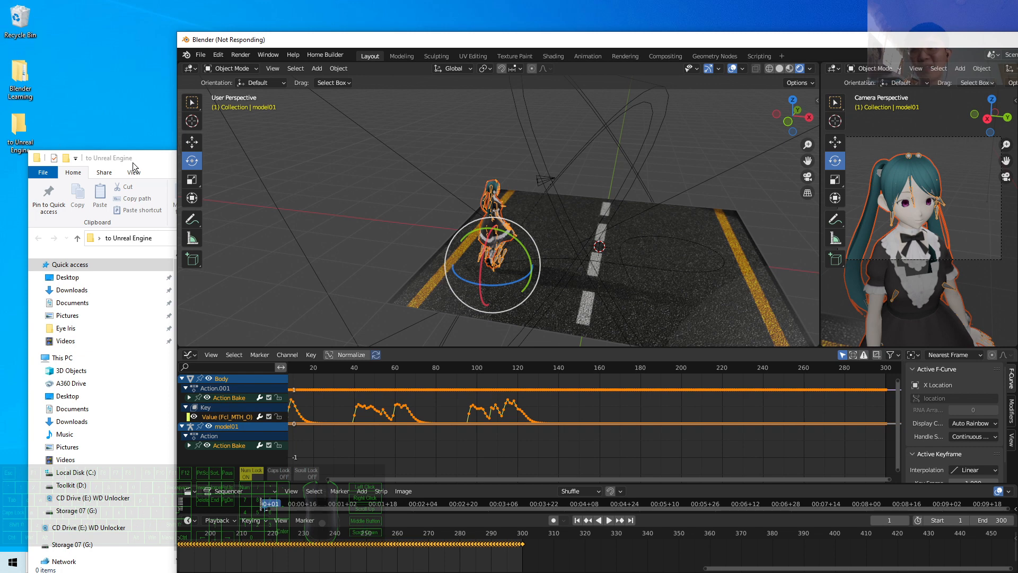
pyautogui.moveTo(132, 163); pyautogui.dragTo(116, 177)
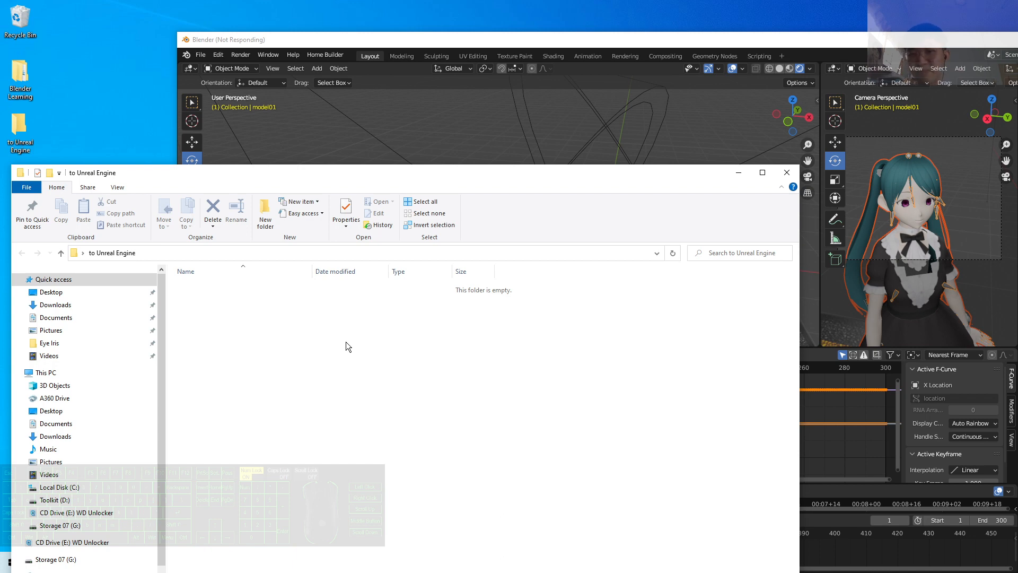
# Step: Refresh the "to Unreal Engine" folder's listing to check for the exported model01 FBX file
pyautogui.moveTo(366, 171); pyautogui.dragTo(399, 109)
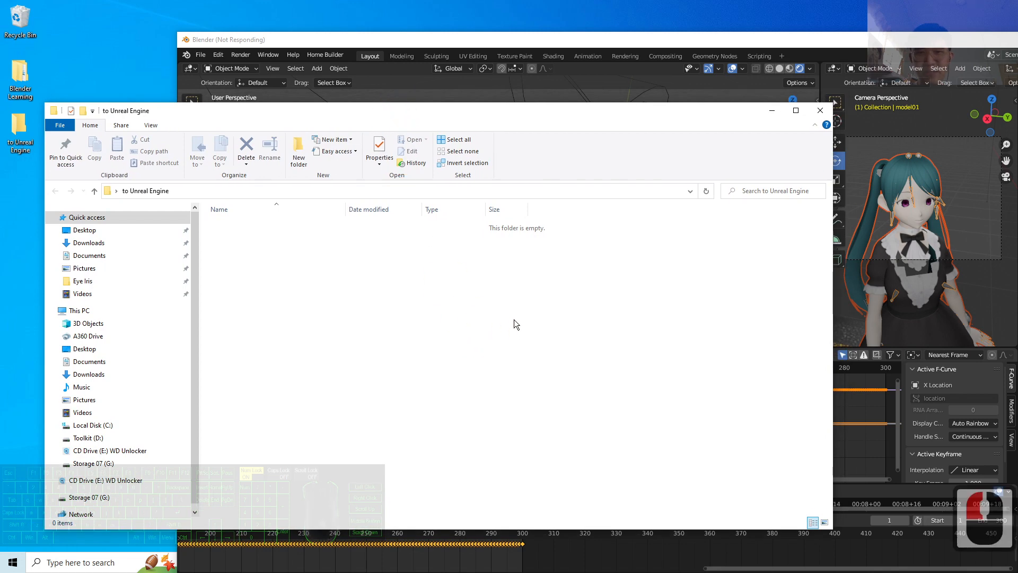
pyautogui.rightClick(303, 284)
pyautogui.click(349, 325)
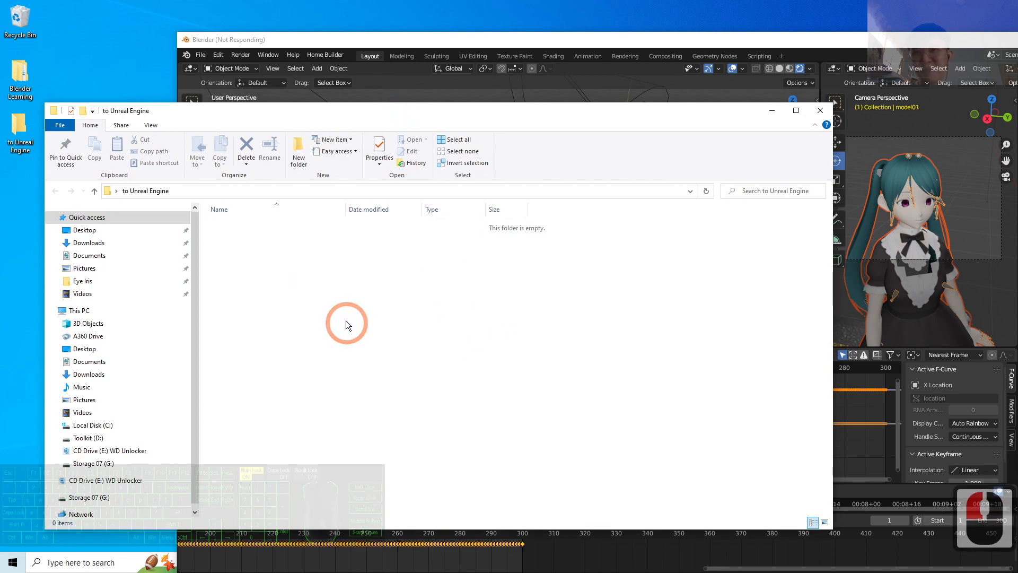
pyautogui.click(294, 39)
pyautogui.click(148, 107)
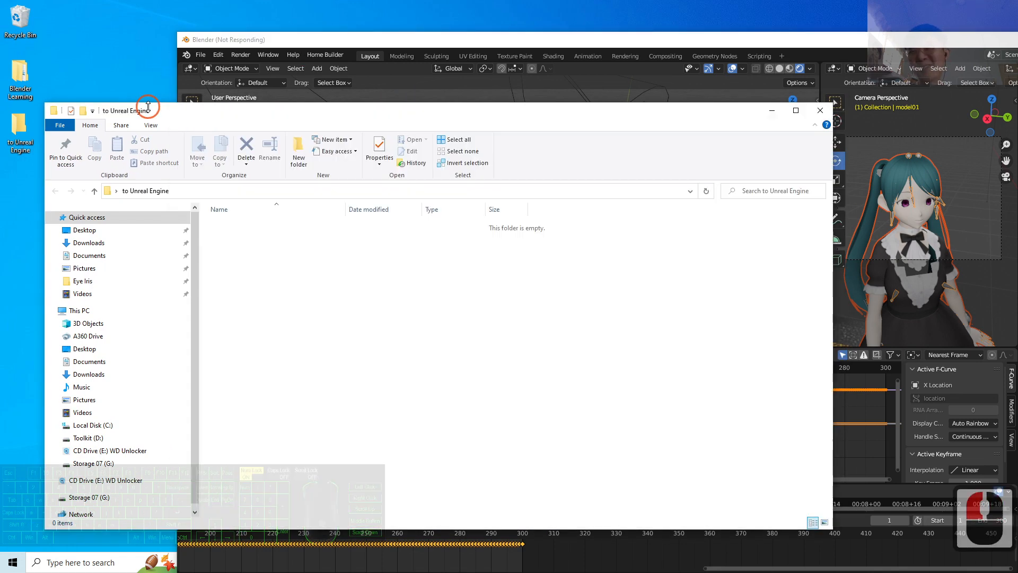
pyautogui.click(264, 260)
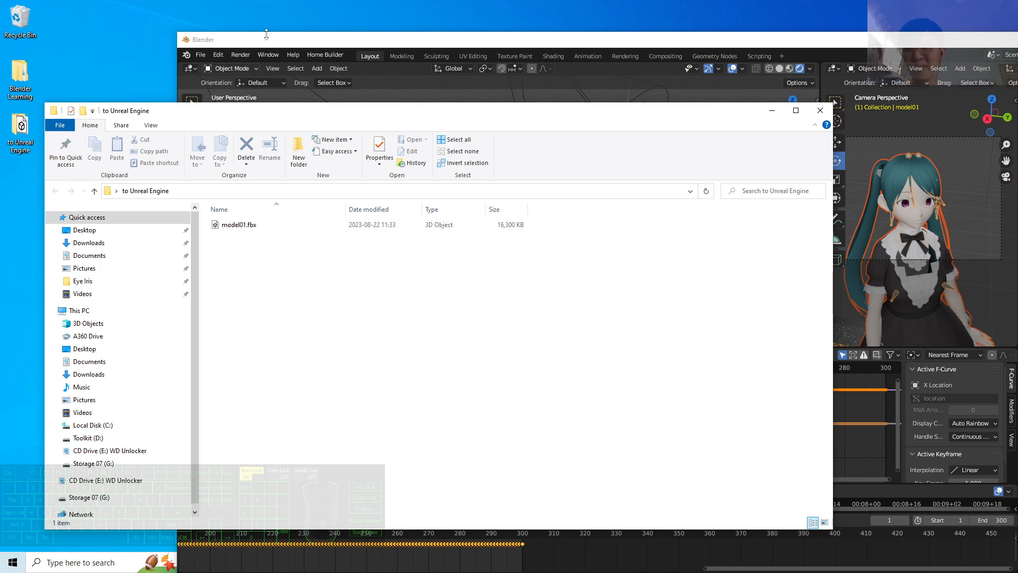
# Step: Start saving the Blender scene as a new file in the desktop's "to Unreal Engine" folder
pyautogui.moveTo(258, 43); pyautogui.dragTo(287, 40)
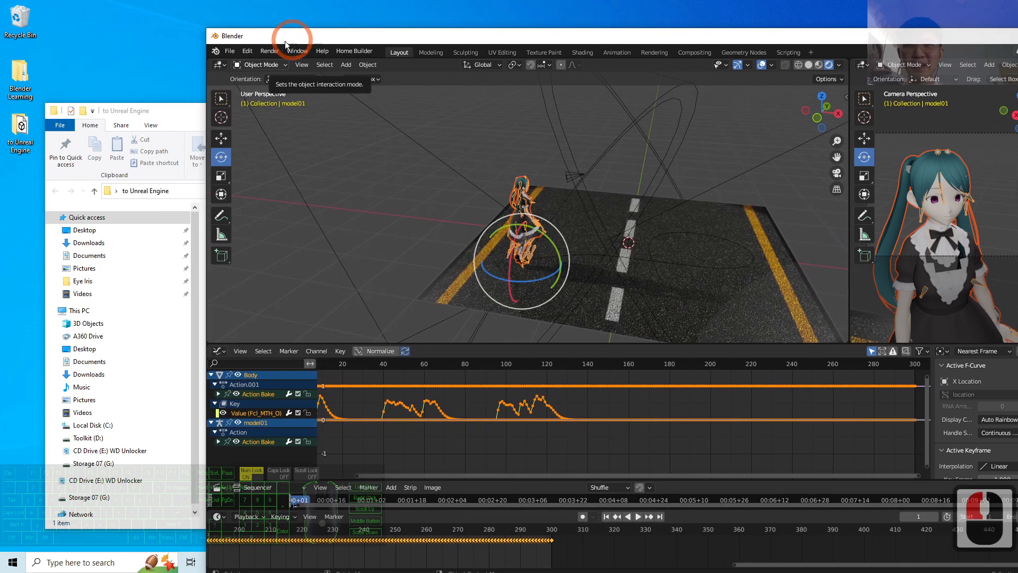
pyautogui.click(230, 51)
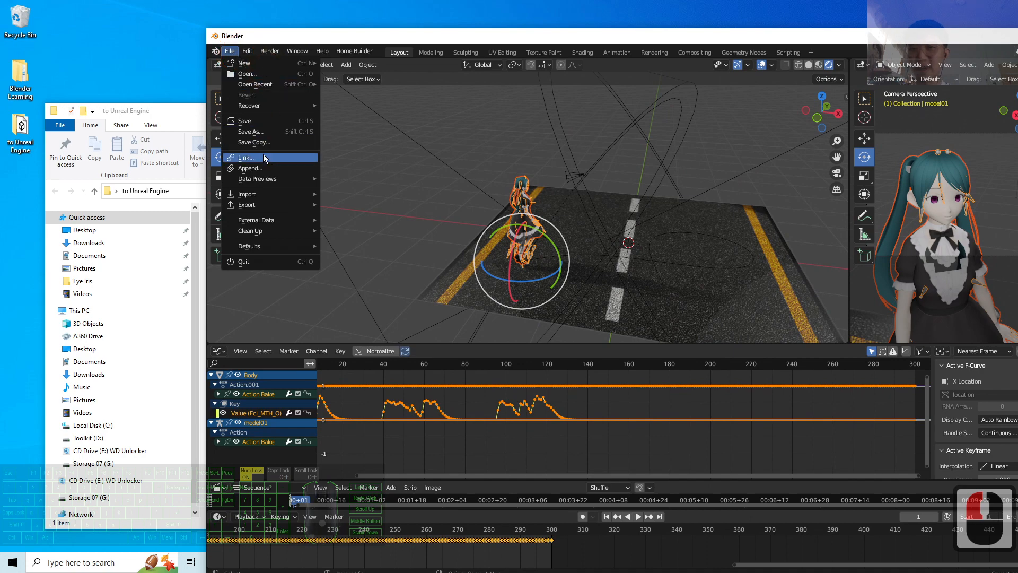
pyautogui.click(226, 50)
pyautogui.click(225, 50)
pyautogui.click(268, 133)
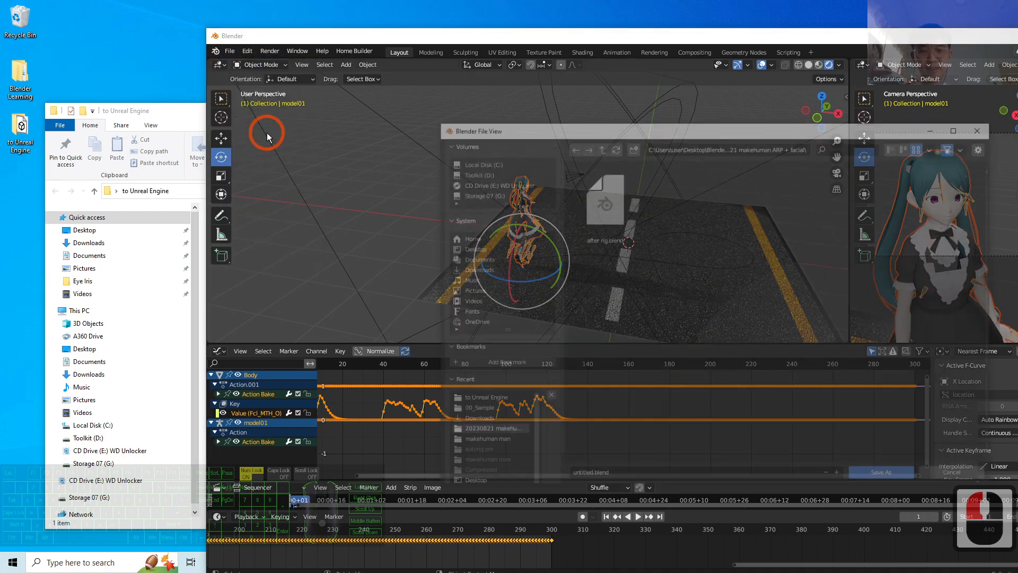
pyautogui.moveTo(652, 129); pyautogui.dragTo(560, 91)
pyautogui.doubleClick(377, 208)
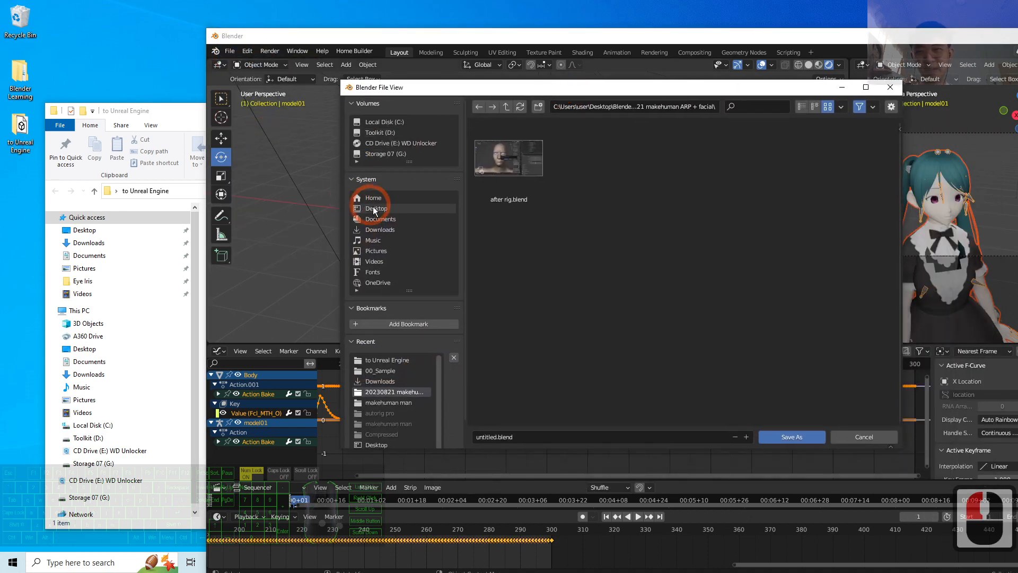
pyautogui.doubleClick(590, 171)
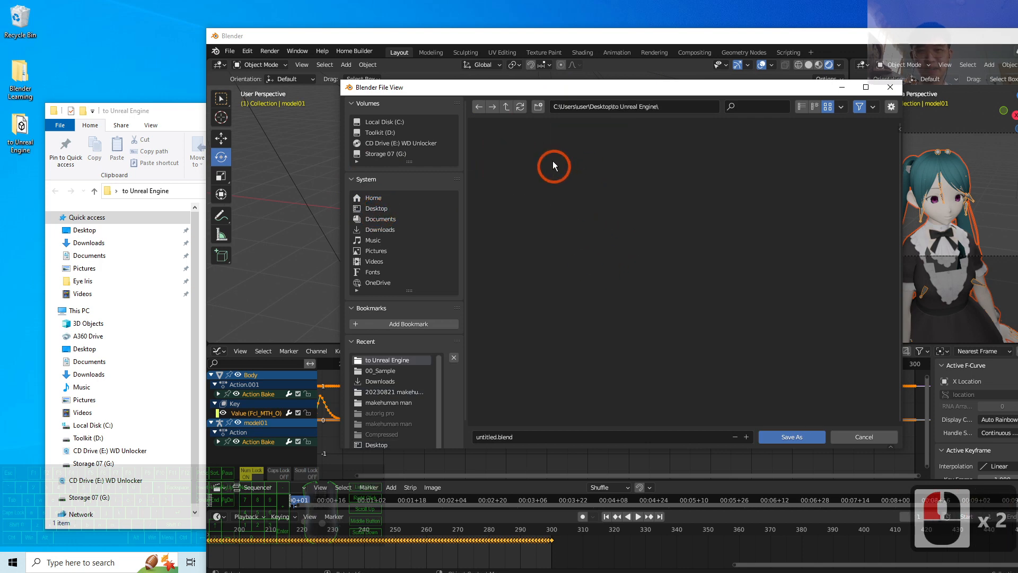
# Step: Name the Blender file "model 01 walking animation with lip sync" and save it
pyautogui.click(533, 434)
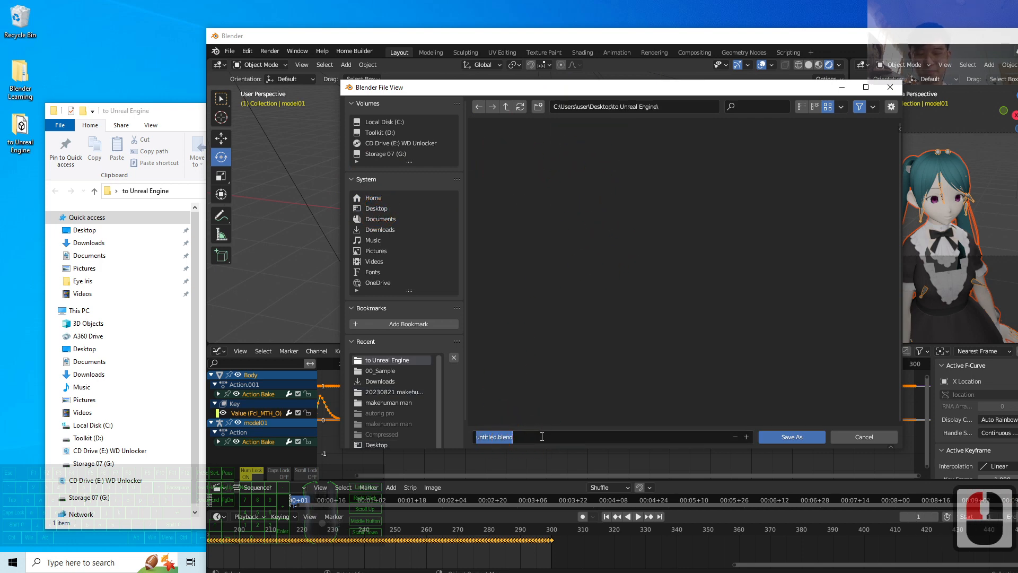
pyautogui.write('model 01a')
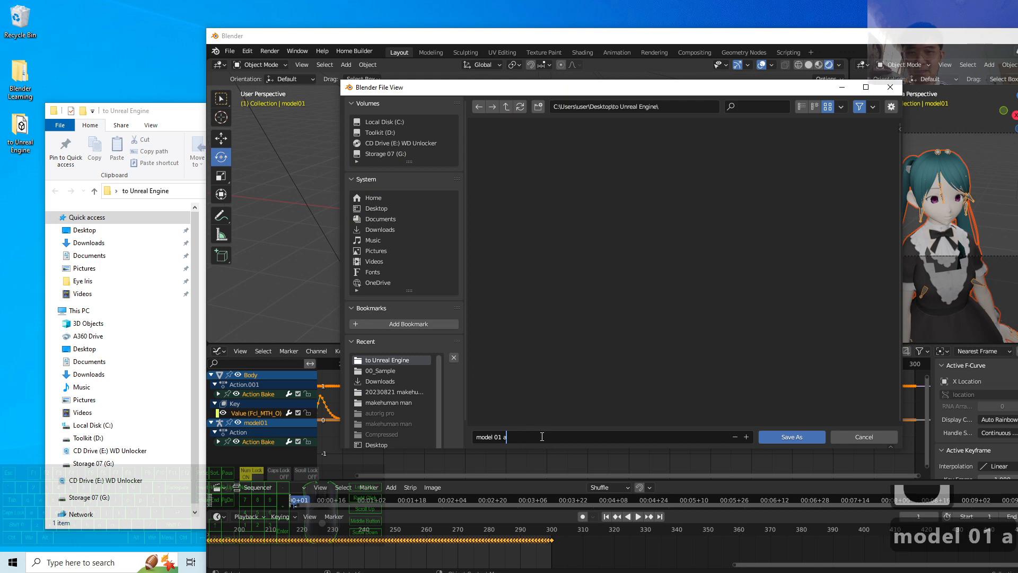
pyautogui.press('BackSpace')
pyautogui.write('walking ani')
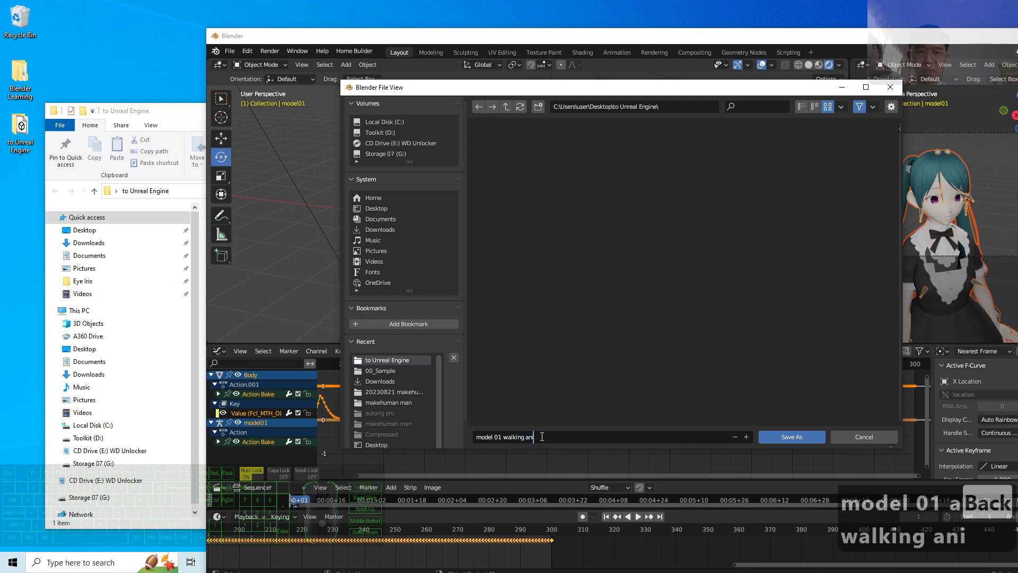
pyautogui.write('mation with lip sync')
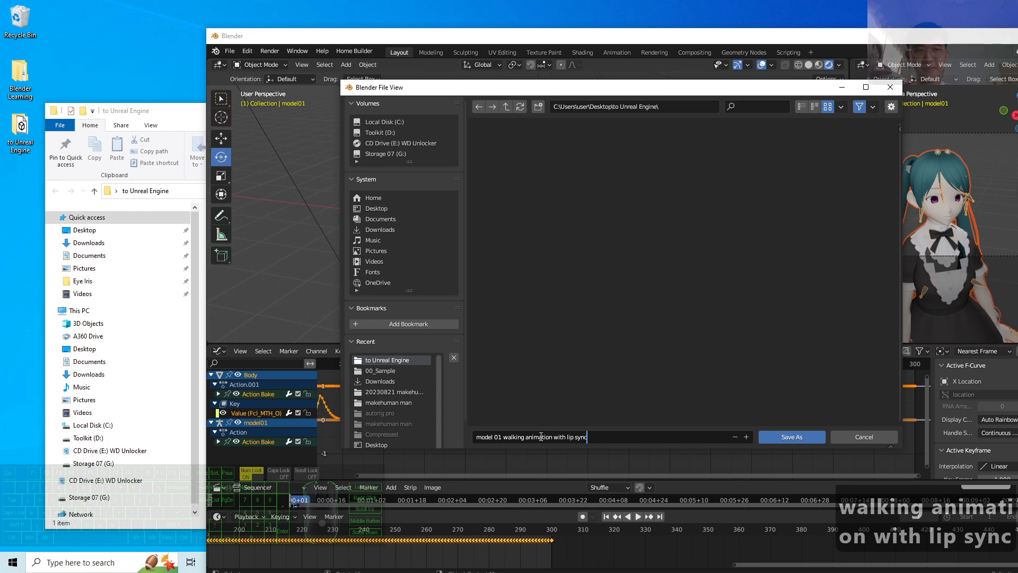
pyautogui.click(791, 436)
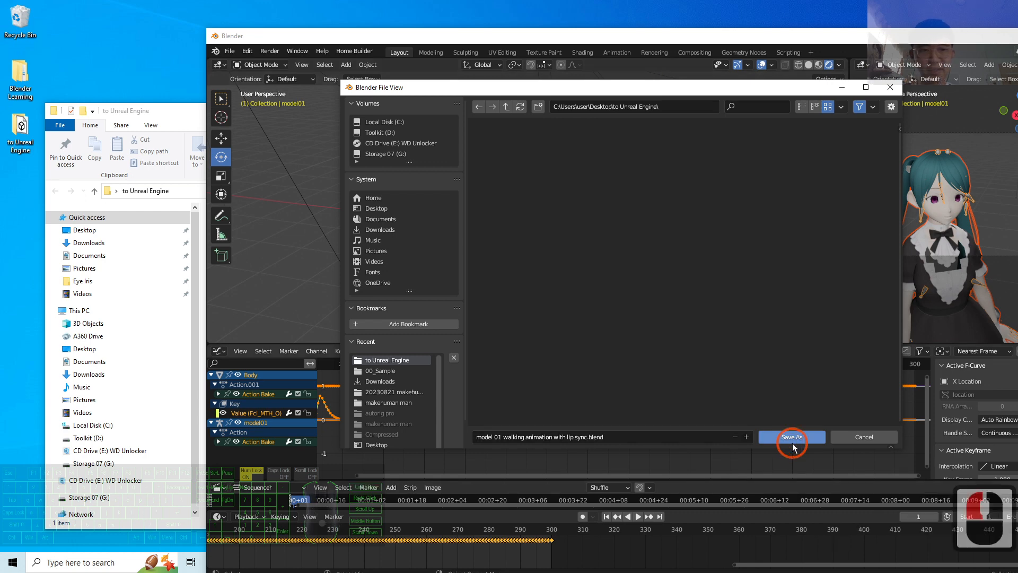
# Step: Check the saved files in the "to Unreal Engine" folder, widening the Name column to fit the full file names
pyautogui.click(154, 122)
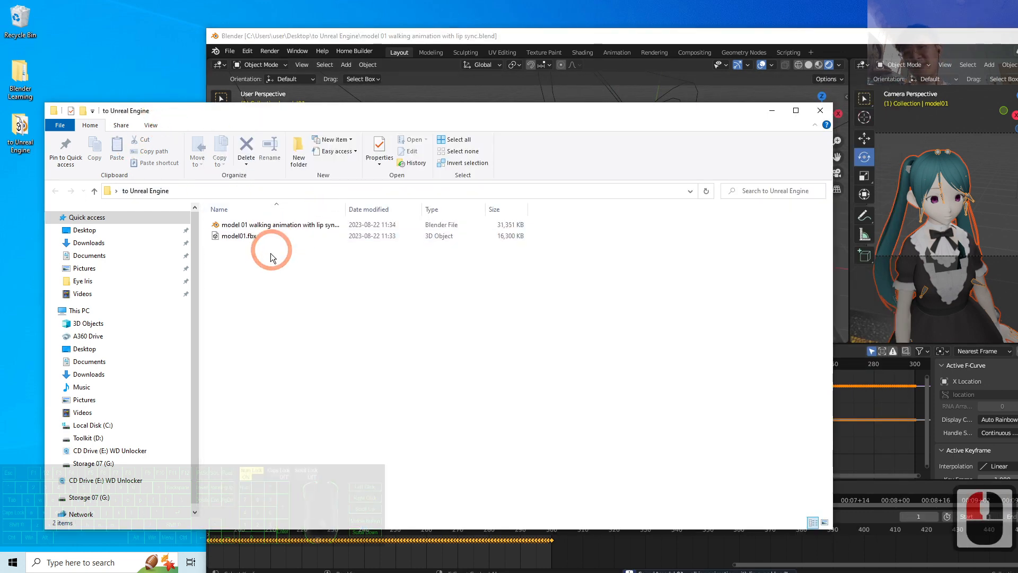
pyautogui.click(268, 237)
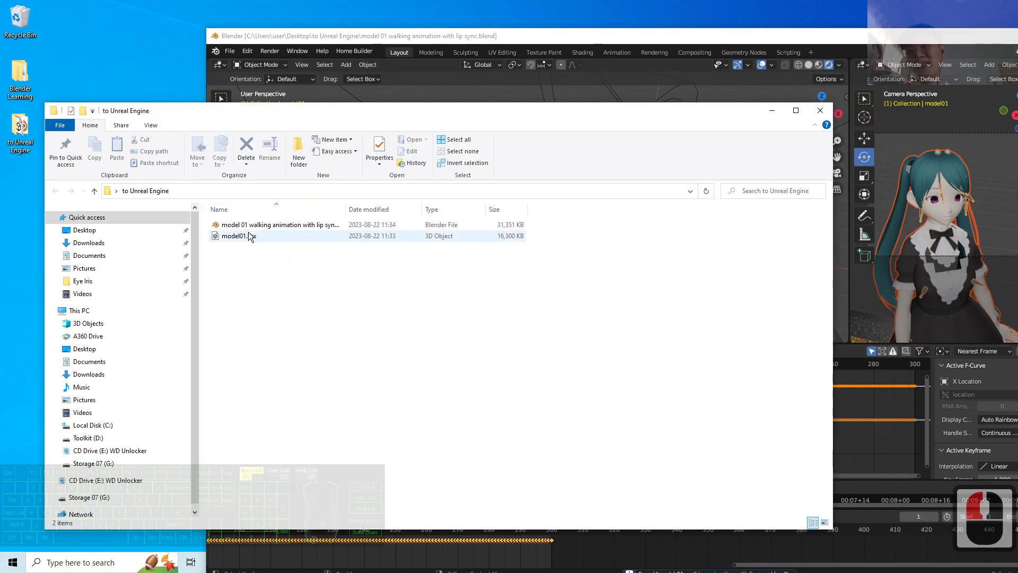
pyautogui.doubleClick(346, 209)
pyautogui.click(337, 225)
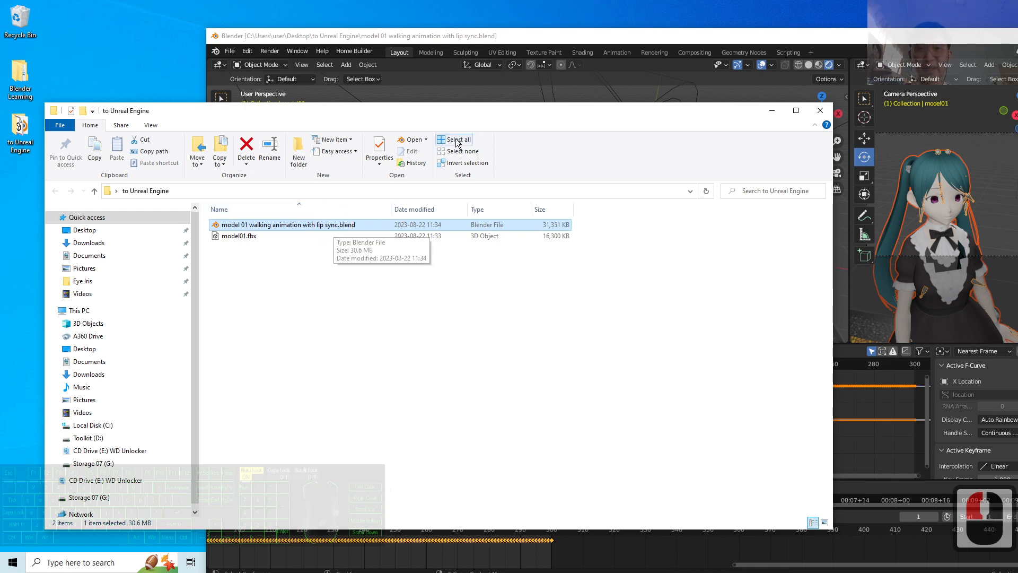
# Step: Maximize and close Blender, view the cover.jpg image, and return to the "to Unreal Engine" folder
pyautogui.moveTo(561, 38); pyautogui.dragTo(451, 3)
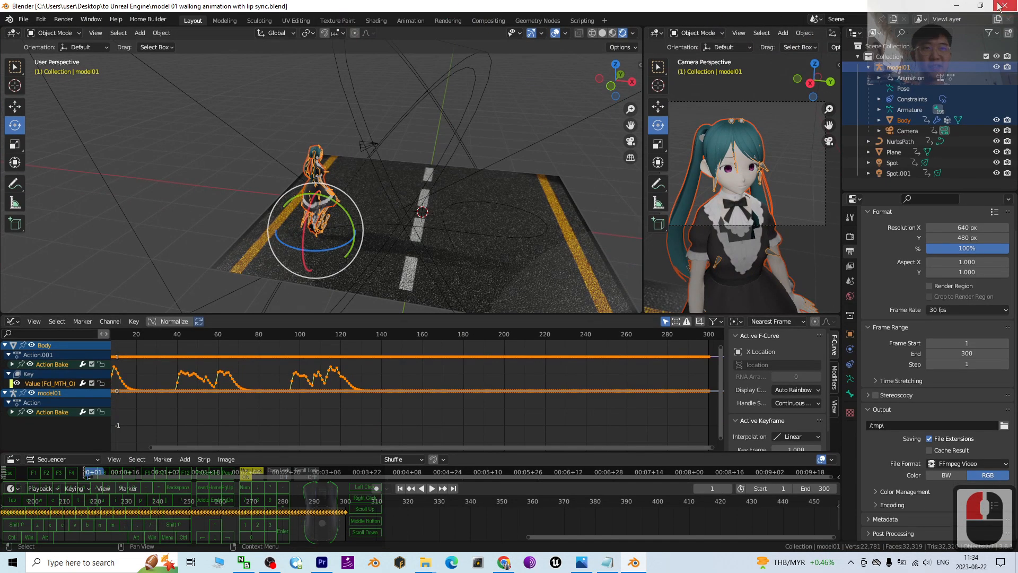
pyautogui.click(622, 393)
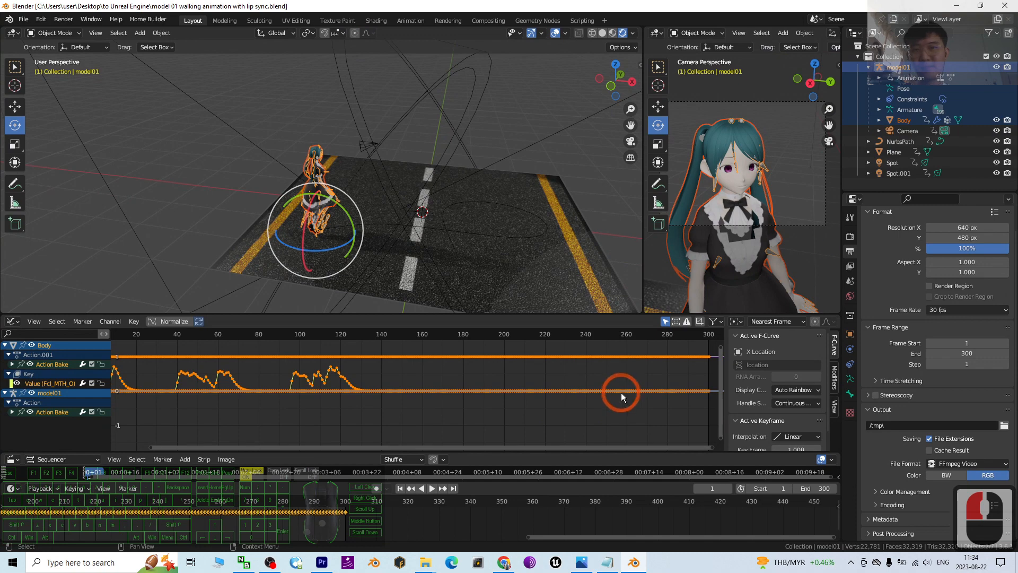
pyautogui.click(581, 562)
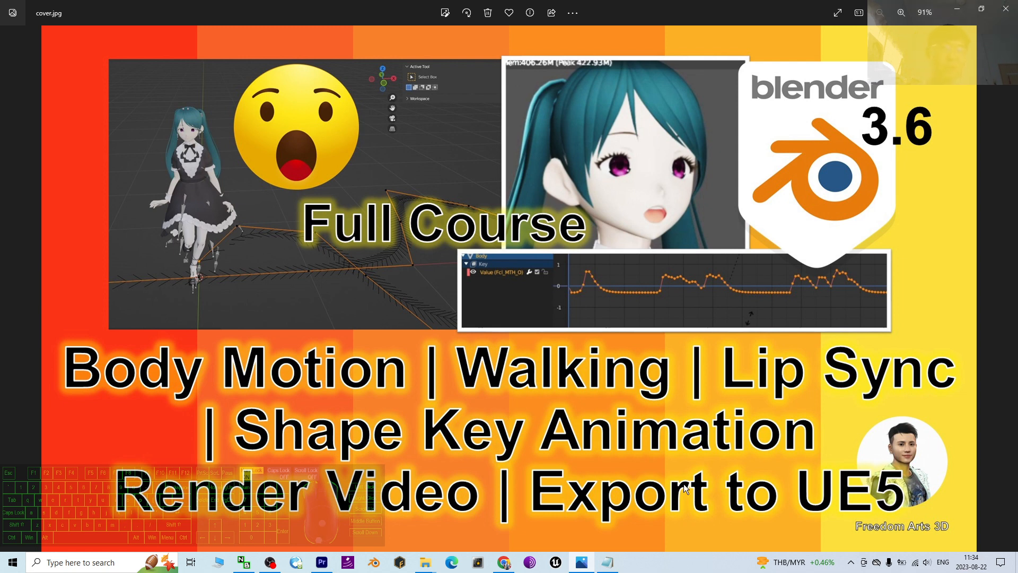
pyautogui.click(1008, 7)
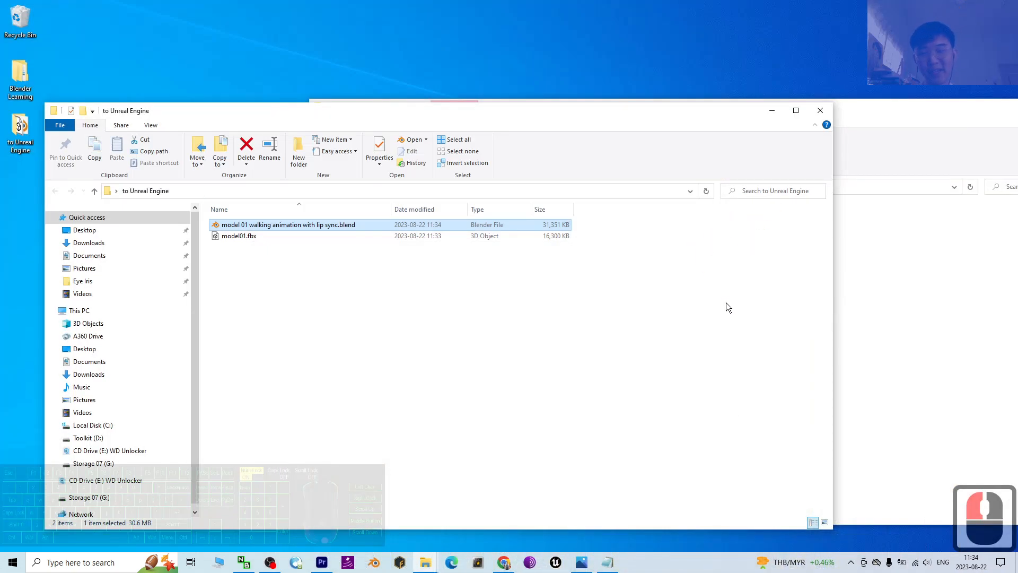
# Step: Launch Unreal Engine and select model01.fbx in the export folder
pyautogui.click(555, 562)
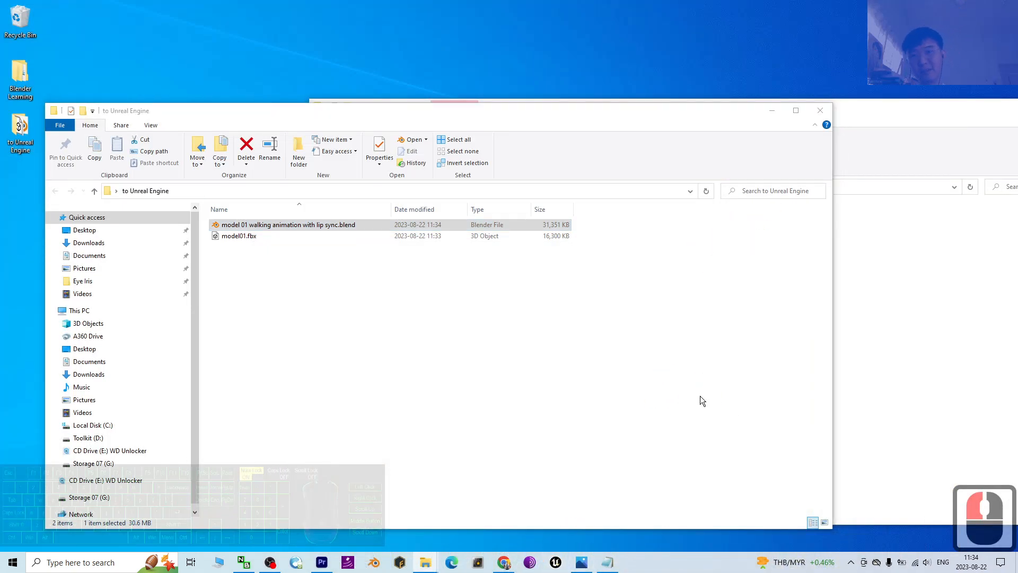
pyautogui.click(253, 237)
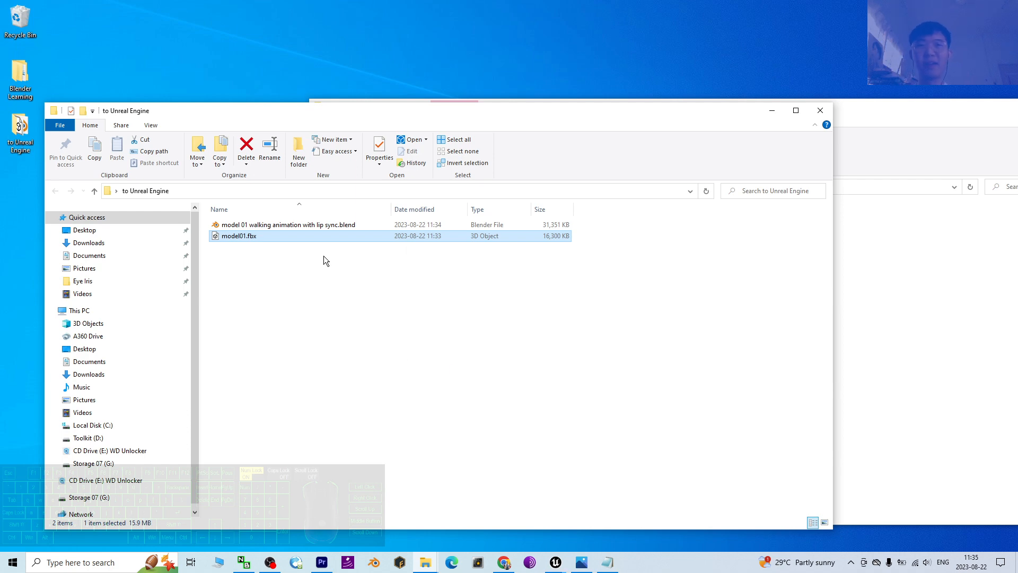
pyautogui.click(593, 355)
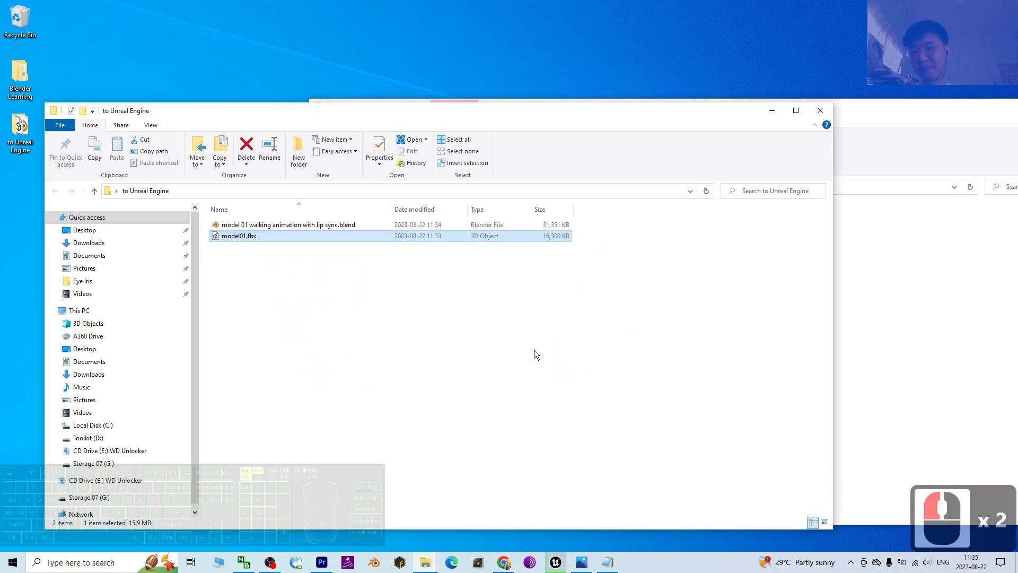
pyautogui.click(556, 563)
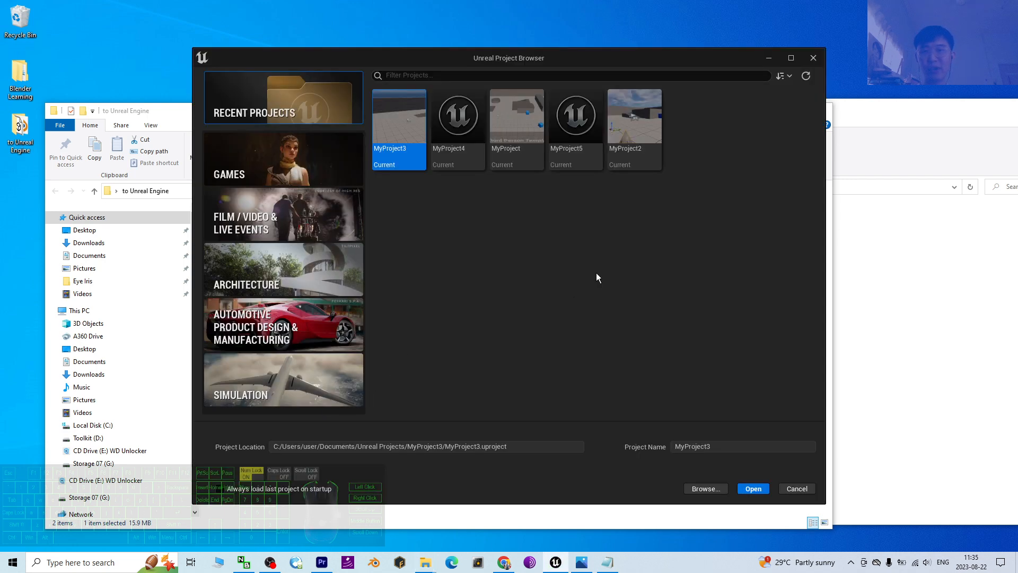
# Step: Create a new Games project from the Third Person template, named MyProject6, and decline the graphics driver download
pyautogui.click(603, 286)
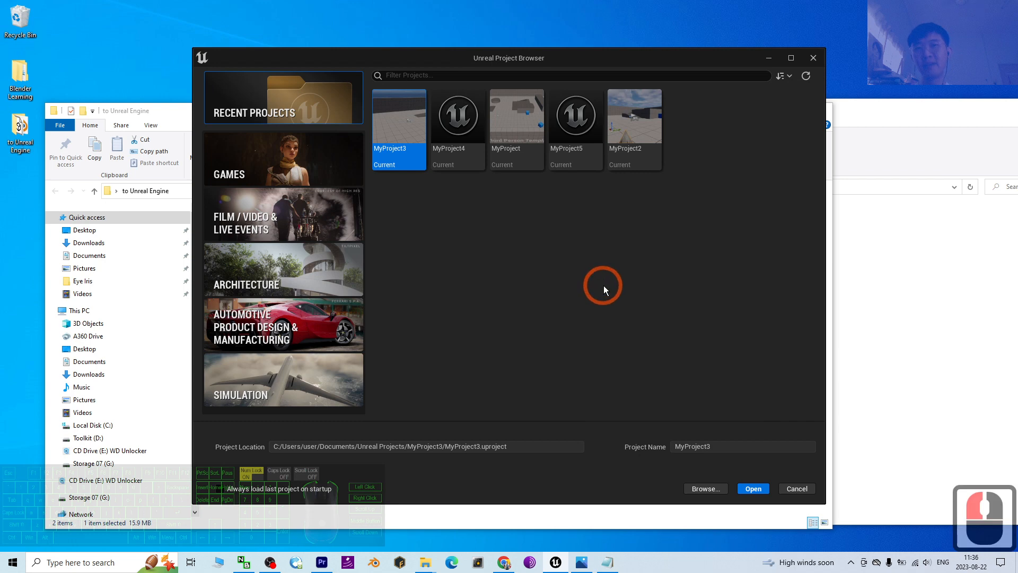
pyautogui.click(275, 171)
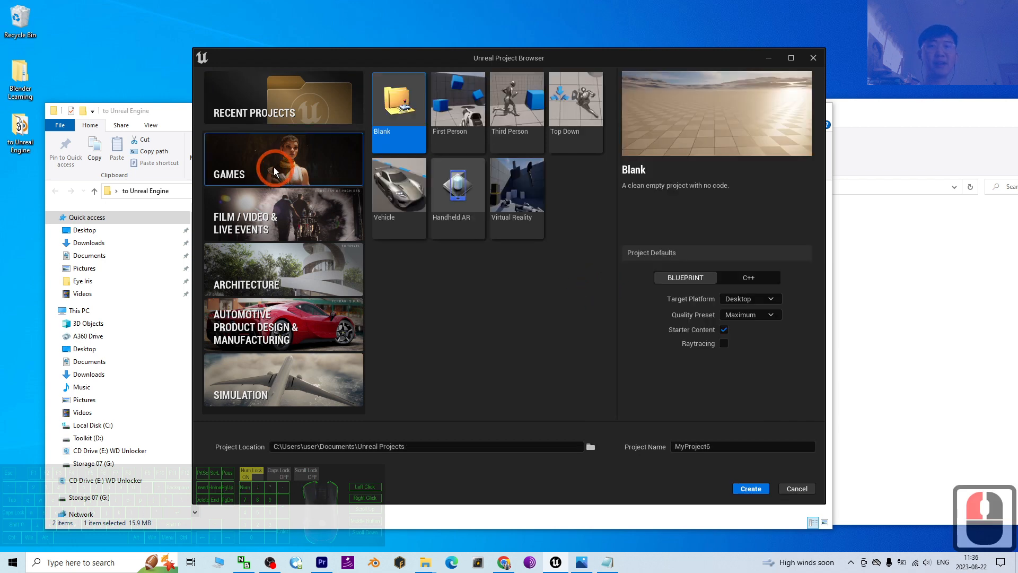
pyautogui.click(517, 106)
pyautogui.click(752, 488)
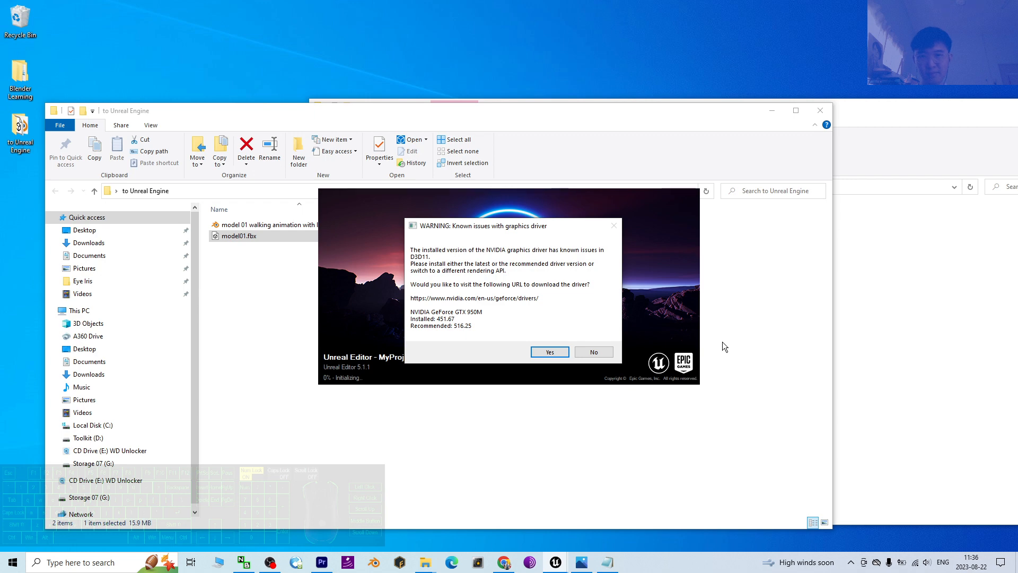
pyautogui.click(595, 352)
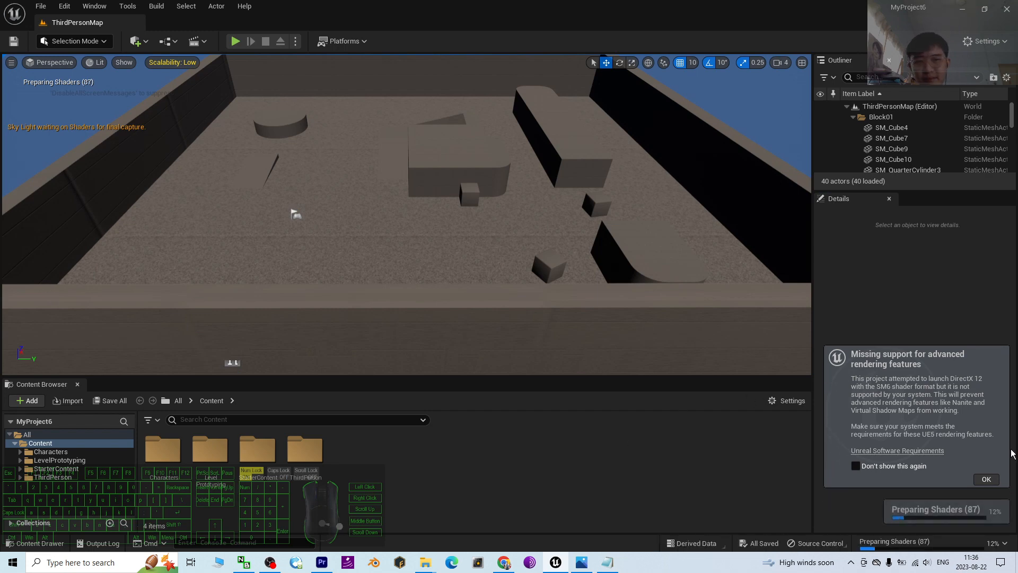
# Step: Dismiss the notice about missing support for advanced rendering features and keep it from showing again
pyautogui.click(856, 466)
pyautogui.click(950, 465)
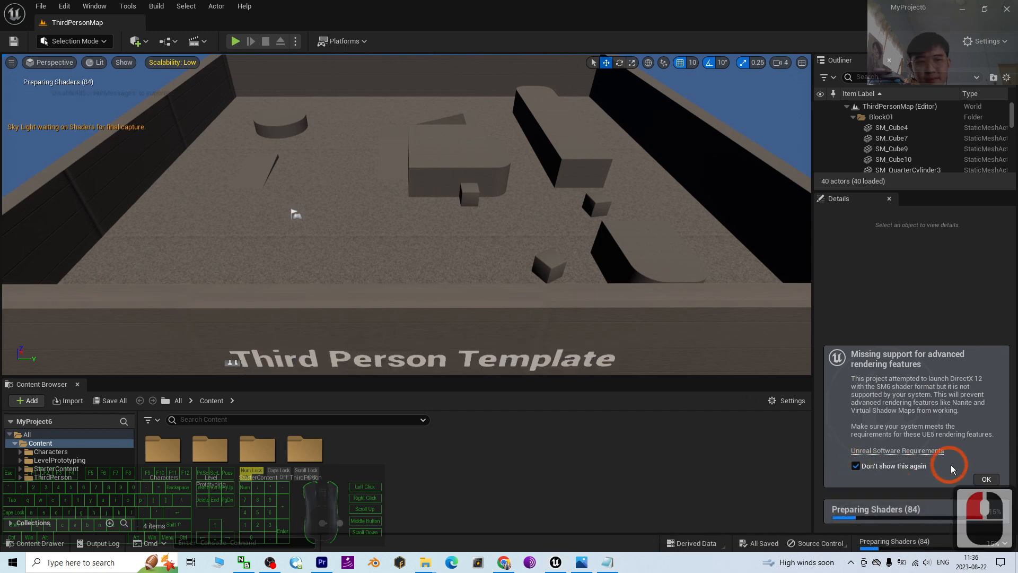
pyautogui.click(981, 479)
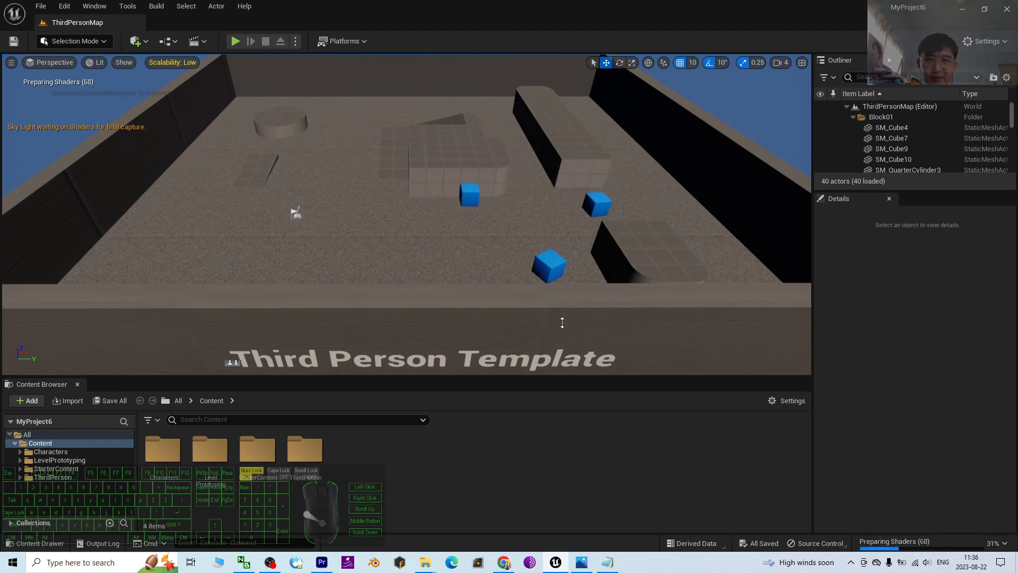
pyautogui.moveTo(420, 217)
pyautogui.mouseDown(button='right')
pyautogui.moveTo(448, 217)
pyautogui.moveTo(432, 227)
pyautogui.mouseUp(button='right')
pyautogui.press('s')
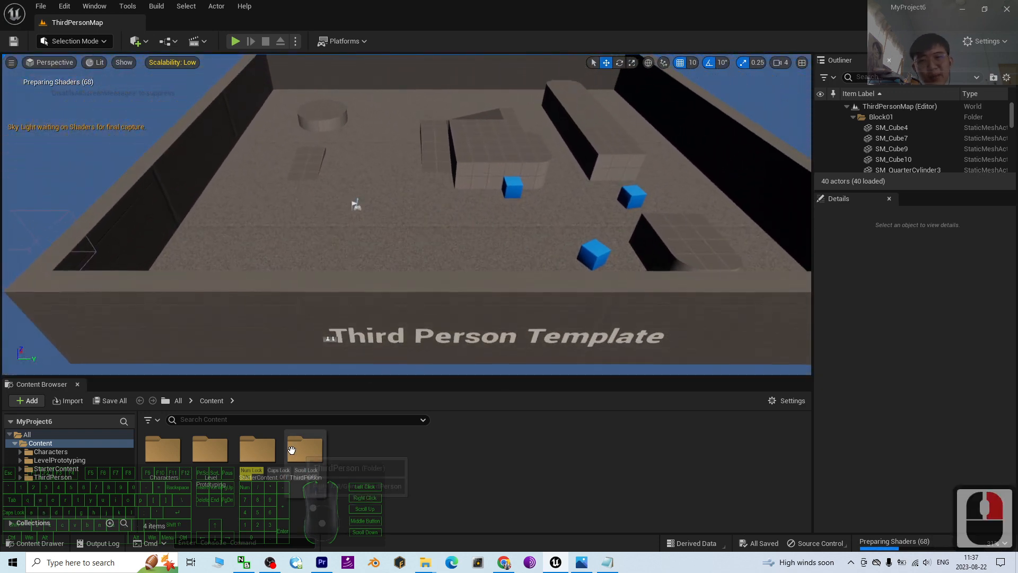
# Step: Create a folder named model01 in the project's Content folder and open it
pyautogui.click(215, 405)
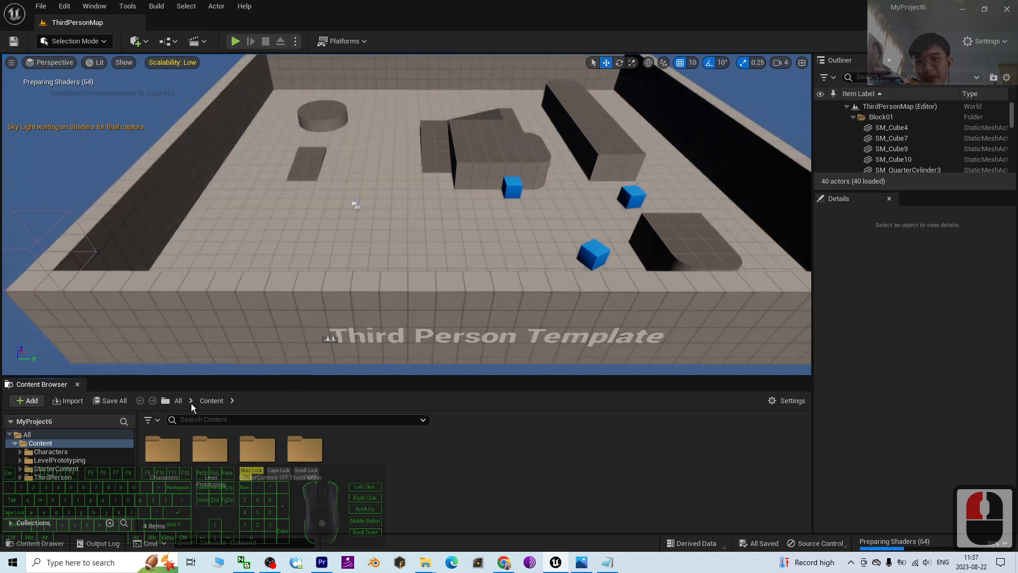
pyautogui.rightClick(352, 481)
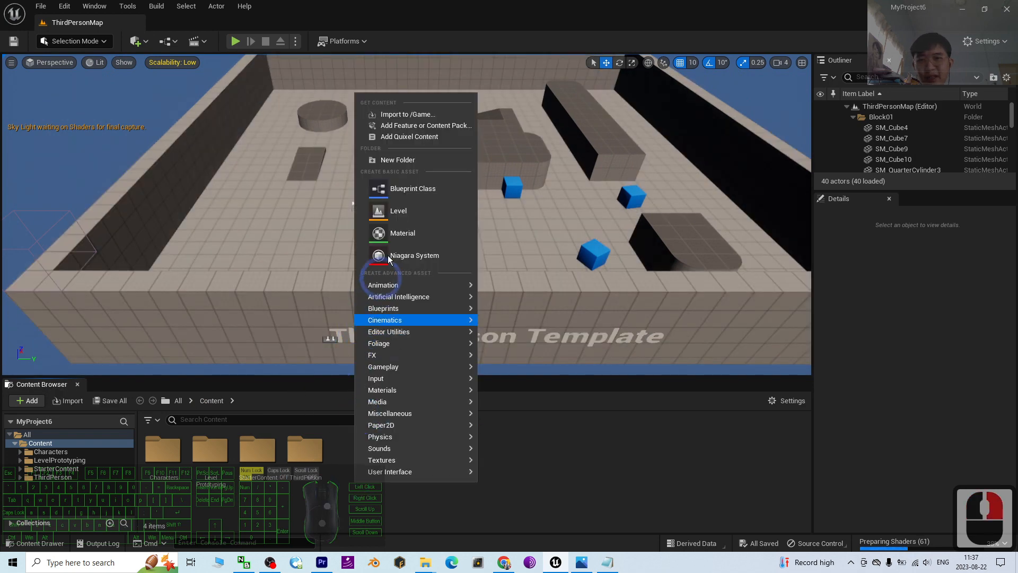
pyautogui.click(393, 158)
pyautogui.write('mod')
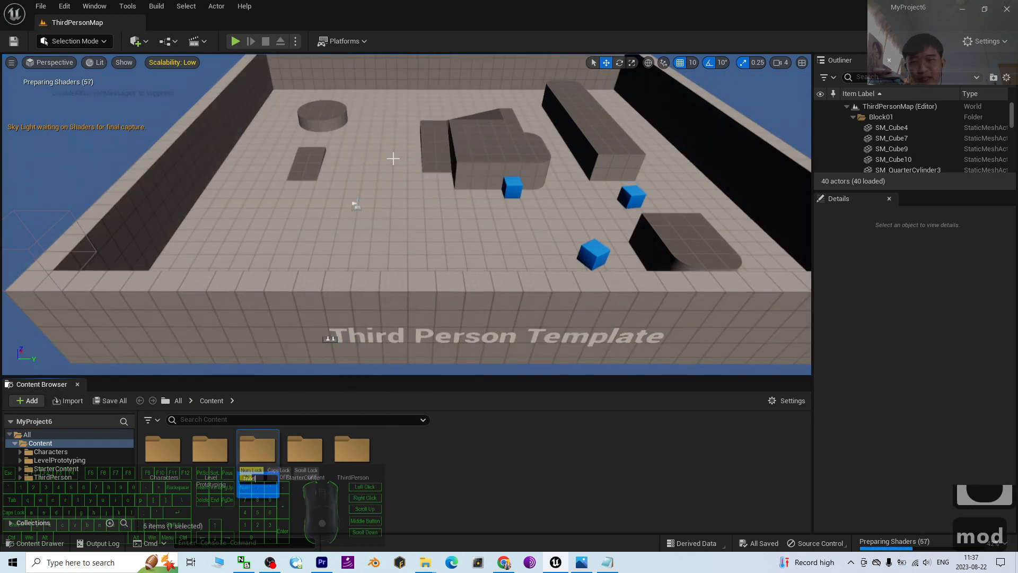
pyautogui.write('el01')
pyautogui.press('BackSpace')
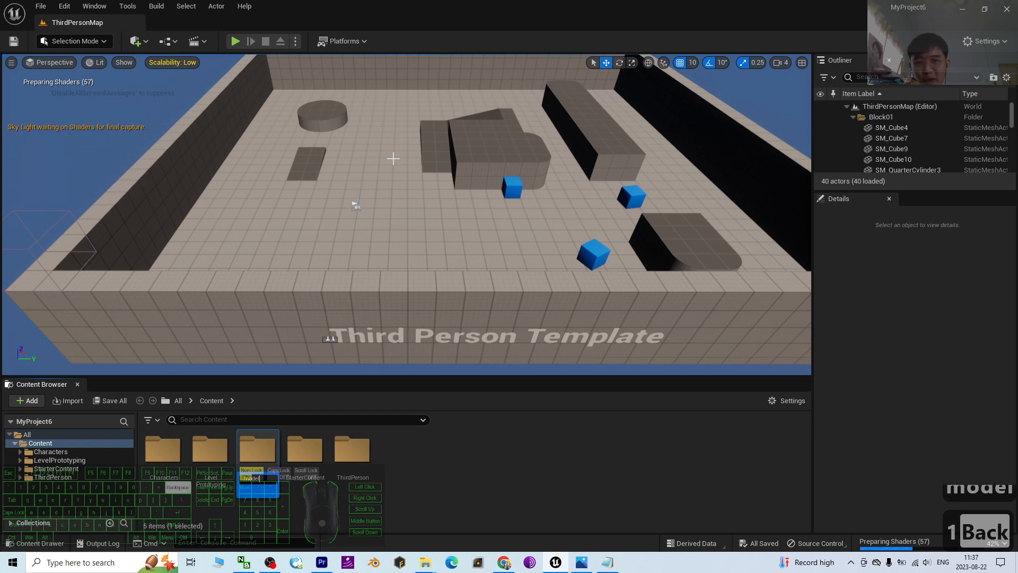
pyautogui.write('01')
pyautogui.press('Return')
pyautogui.press('Return')
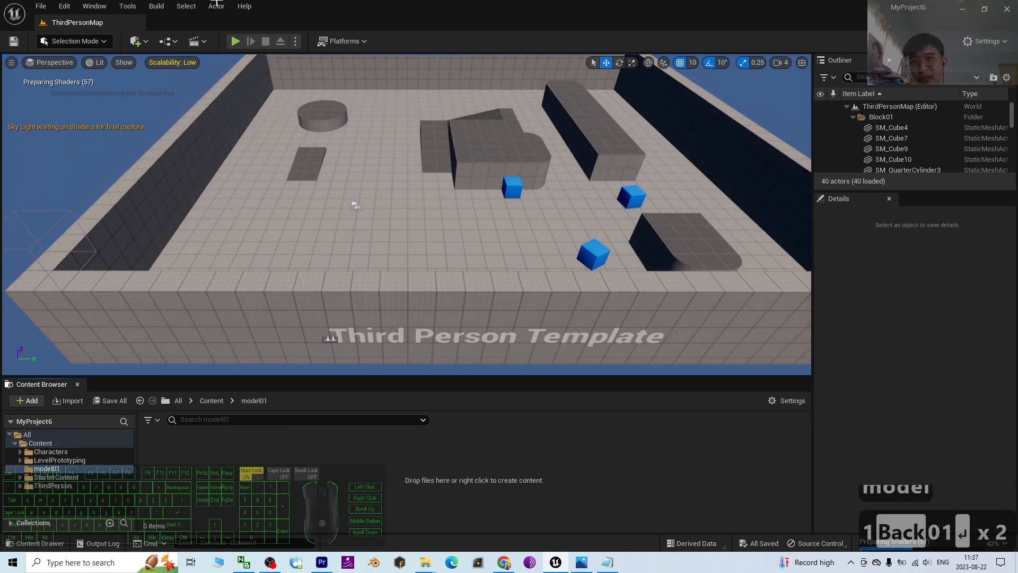
# Step: Arrange the editor and file windows side by side and bring model01.fbx into the empty model01 content folder
pyautogui.doubleClick(513, 23)
pyautogui.moveTo(540, 35); pyautogui.dragTo(625, 59)
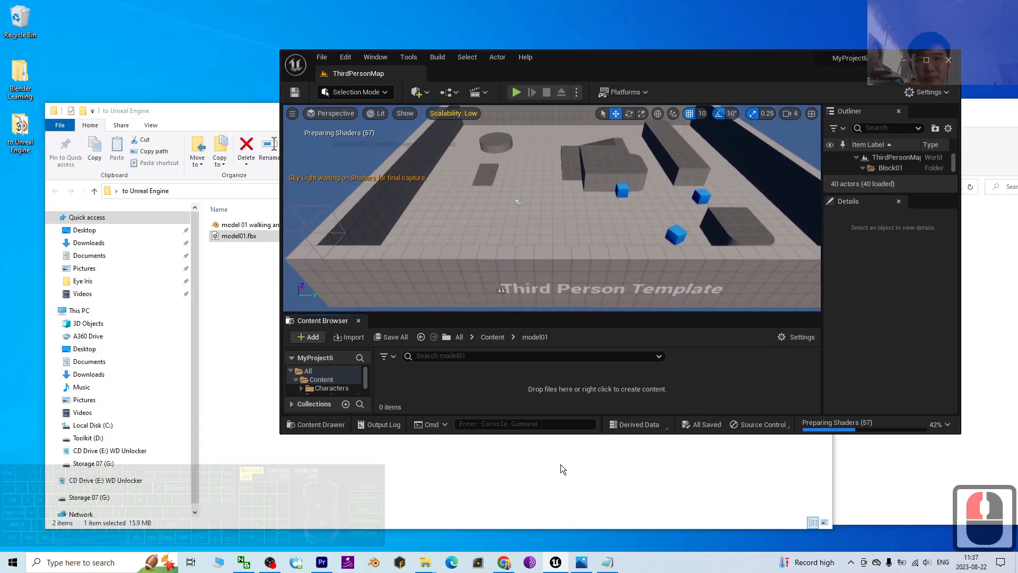
pyautogui.moveTo(565, 436); pyautogui.dragTo(571, 506)
pyautogui.click(250, 244)
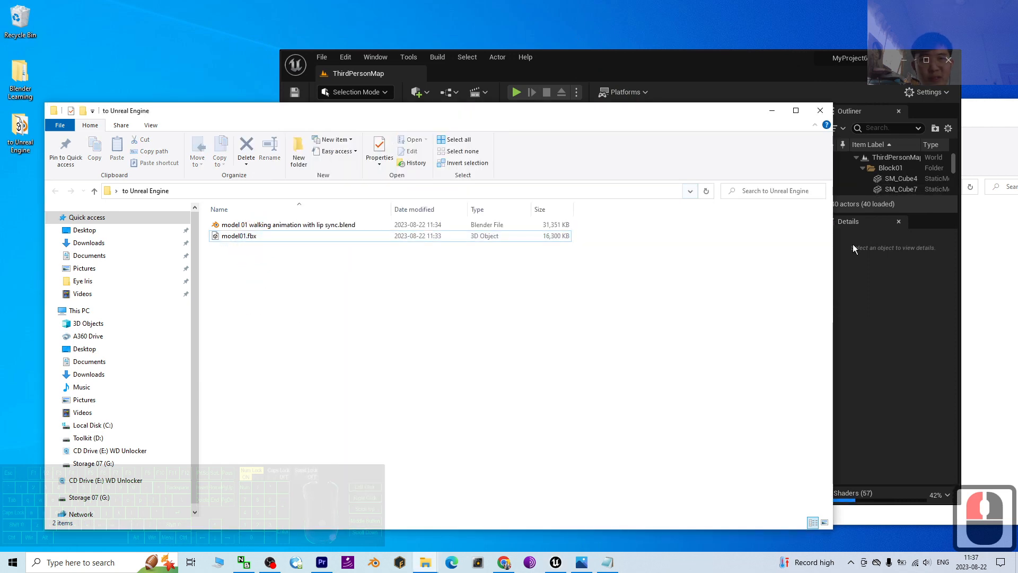
pyautogui.moveTo(831, 258); pyautogui.dragTo(412, 272)
pyautogui.moveTo(249, 235); pyautogui.dragTo(517, 321)
pyautogui.moveTo(496, 437); pyautogui.dragTo(494, 437)
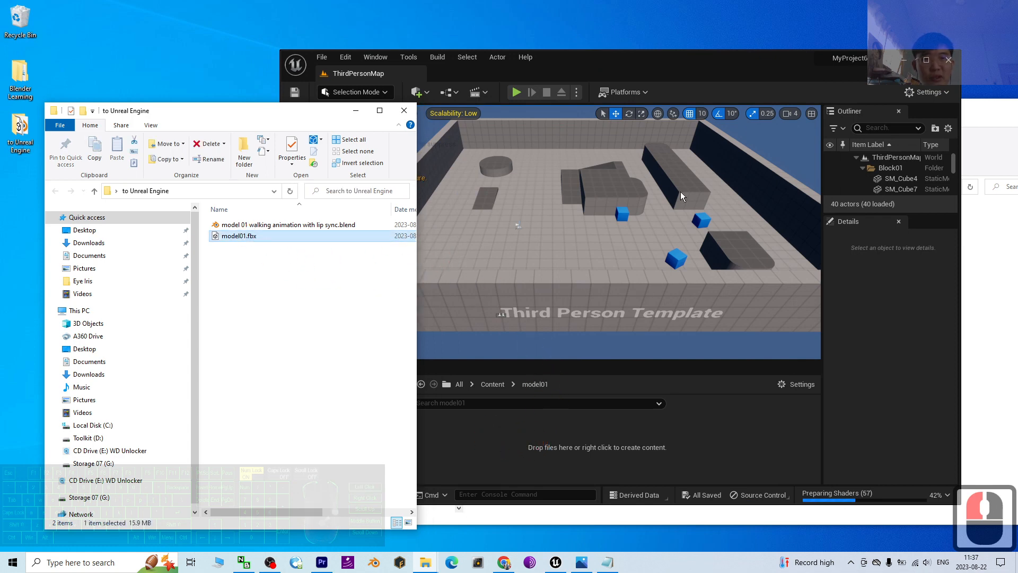
pyautogui.click(553, 62)
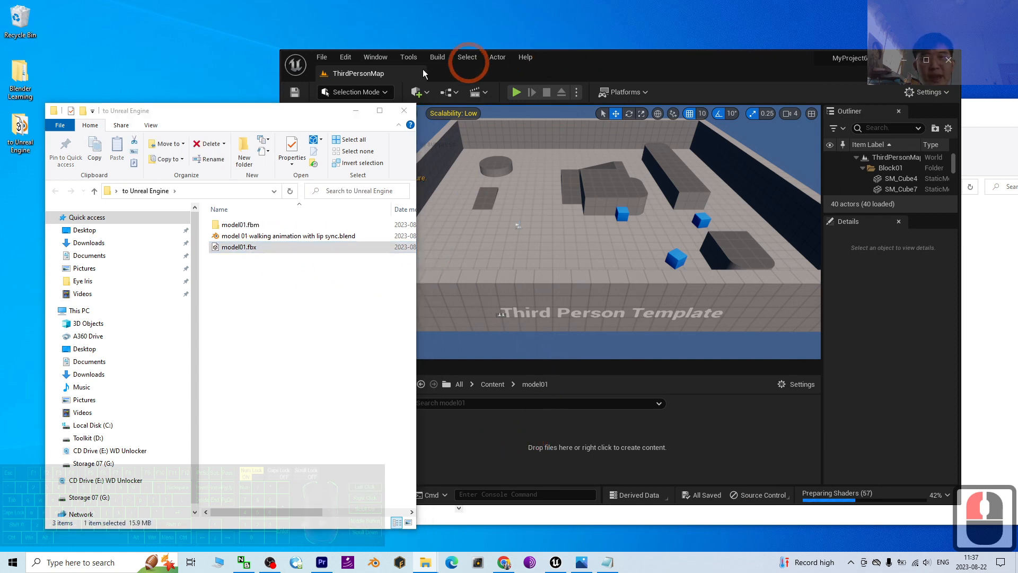
pyautogui.click(356, 111)
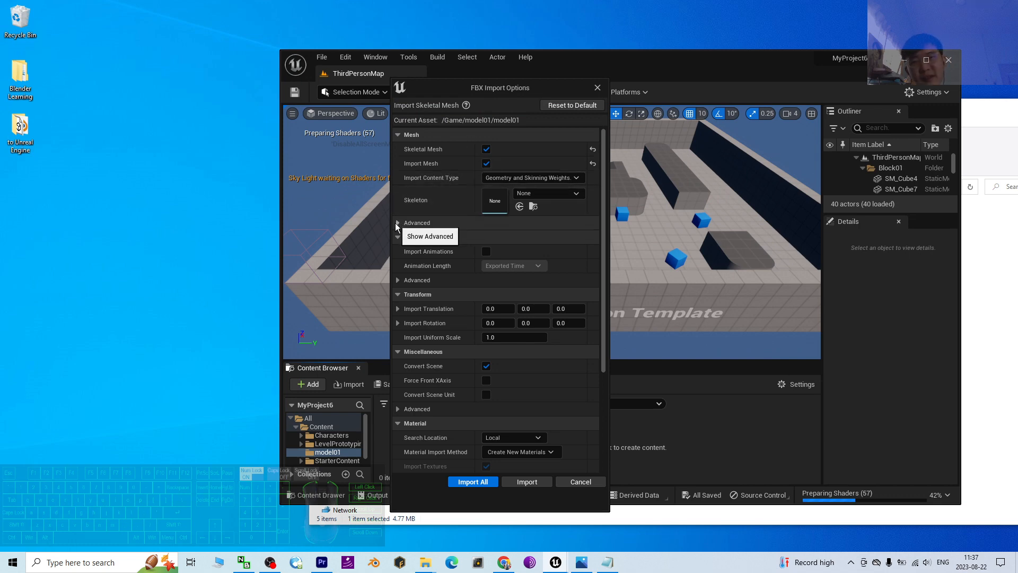
# Step: Enable Import Morph Targets in the advanced mesh settings and Import Animations in the FBX import options
pyautogui.click(397, 224)
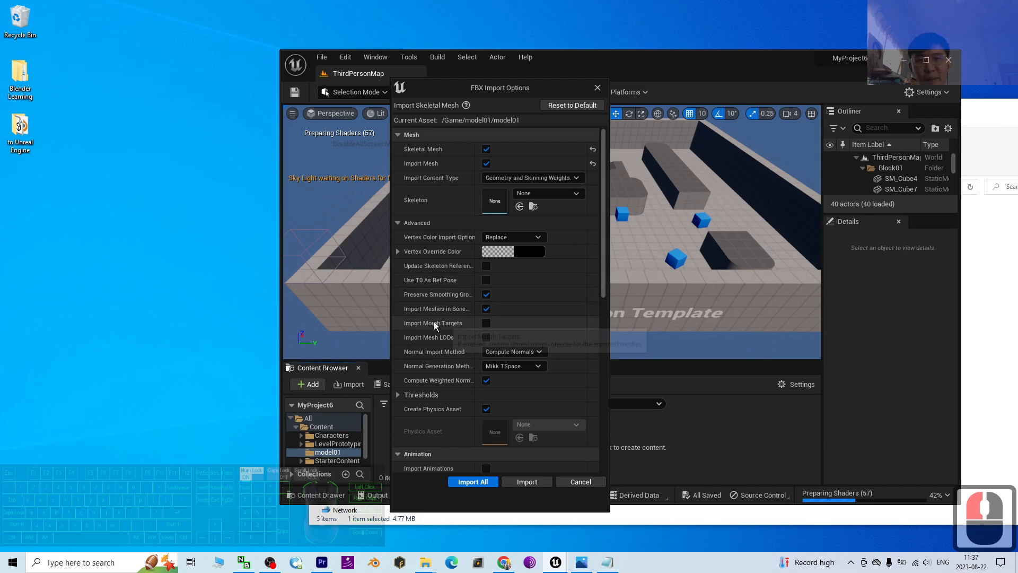
pyautogui.click(485, 323)
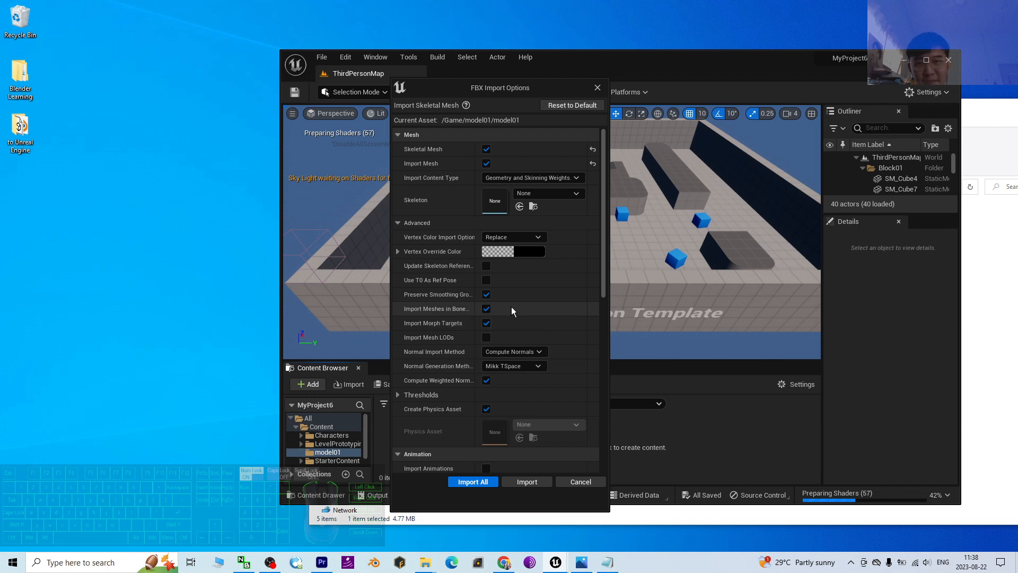
pyautogui.scroll(-5, 501, 312)
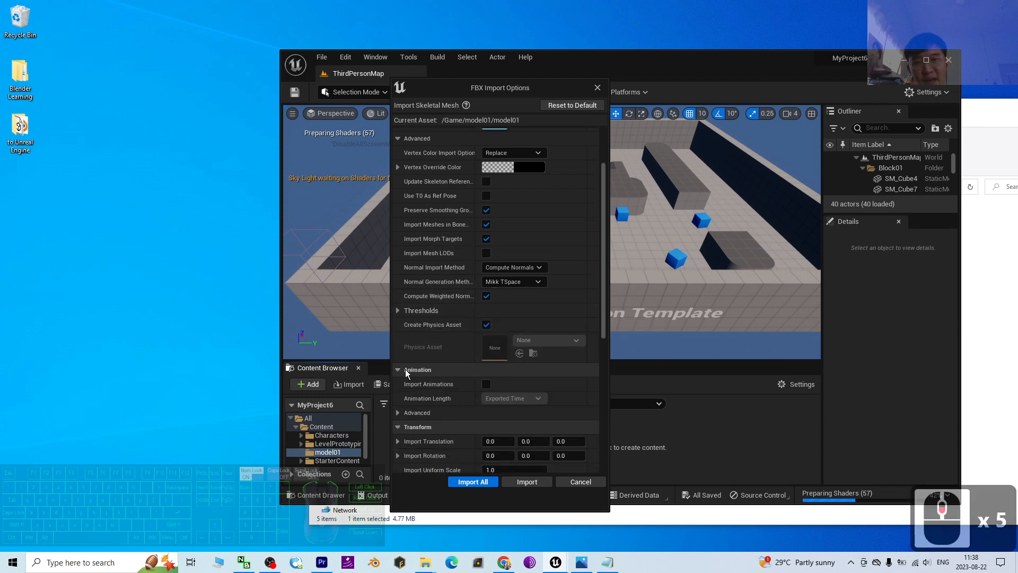
pyautogui.scroll(-3, 408, 375)
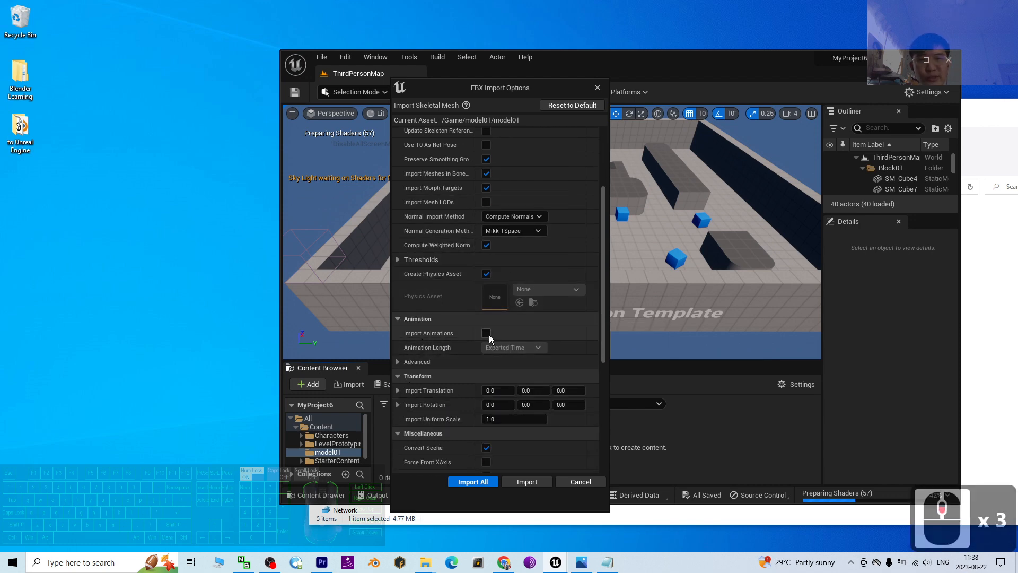
pyautogui.click(486, 334)
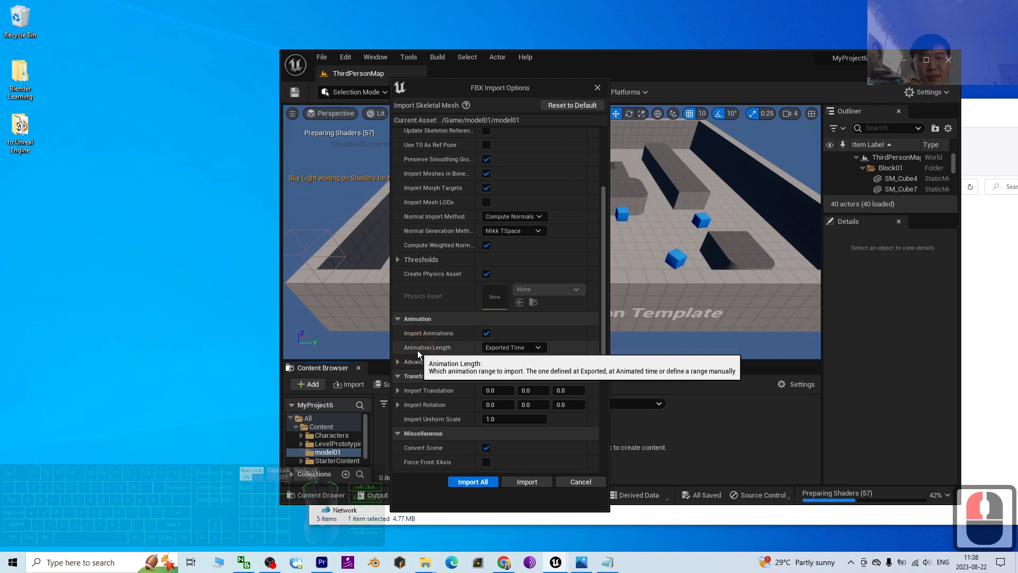
# Step: Set the Animation Length to Animated Time and import everything from the FBX file
pyautogui.click(523, 348)
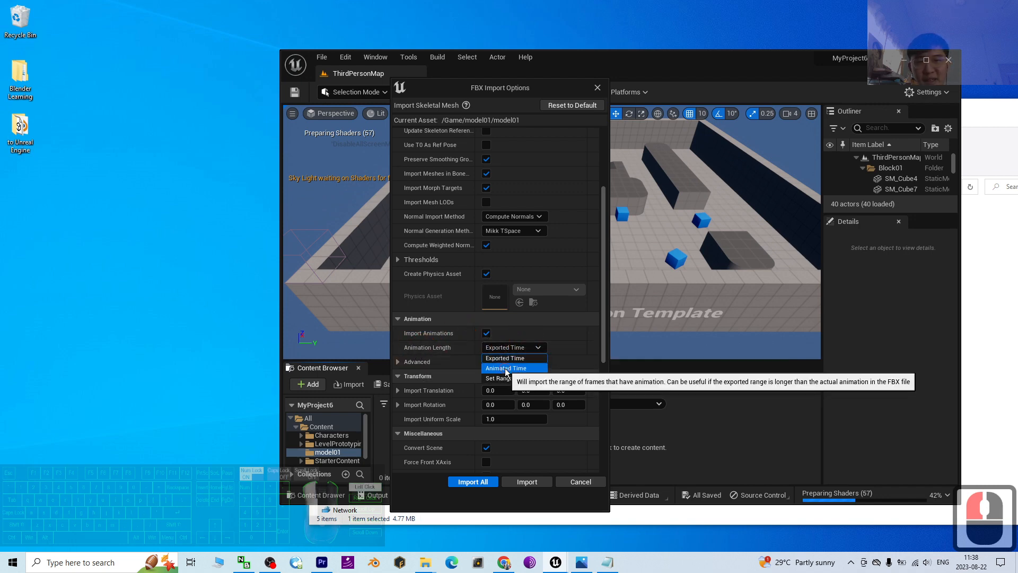
pyautogui.click(507, 369)
pyautogui.click(485, 484)
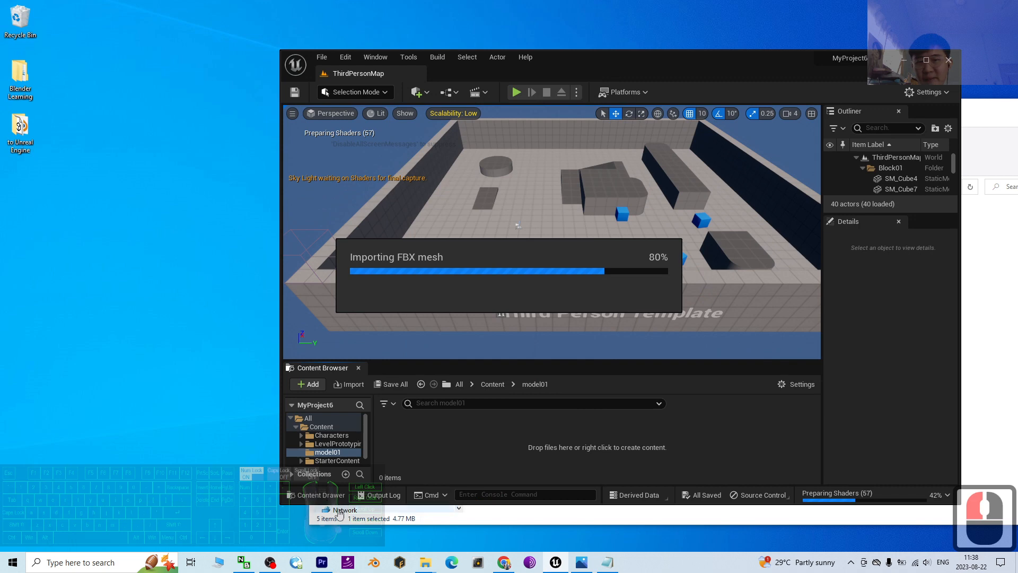
pyautogui.click(271, 564)
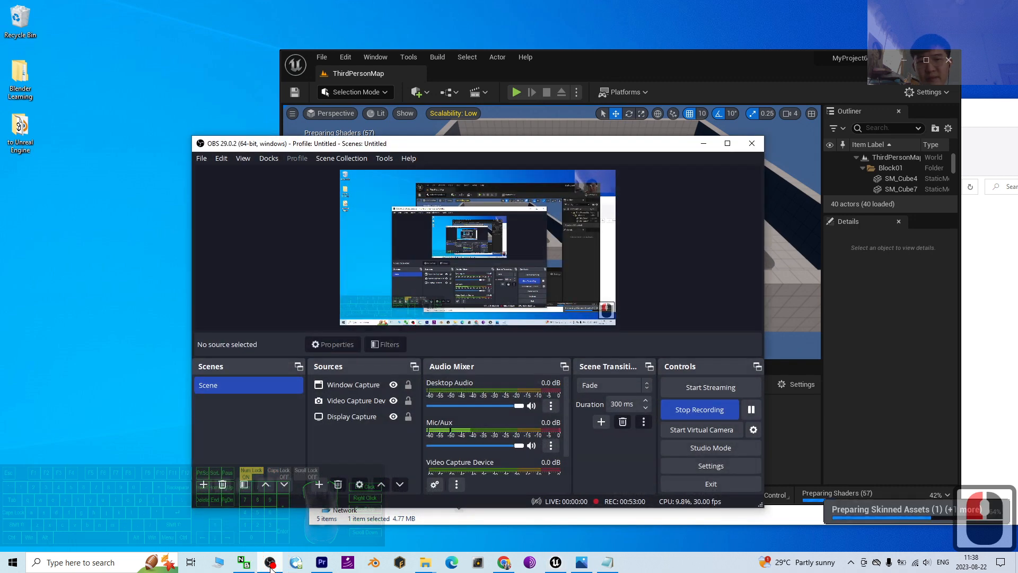
pyautogui.click(271, 563)
pyautogui.click(824, 344)
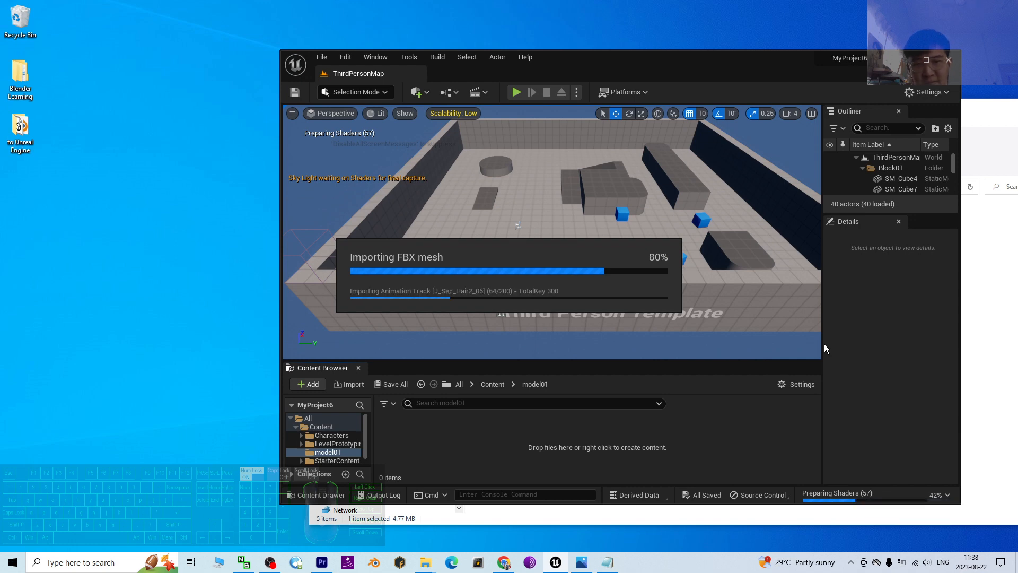
pyautogui.click(270, 562)
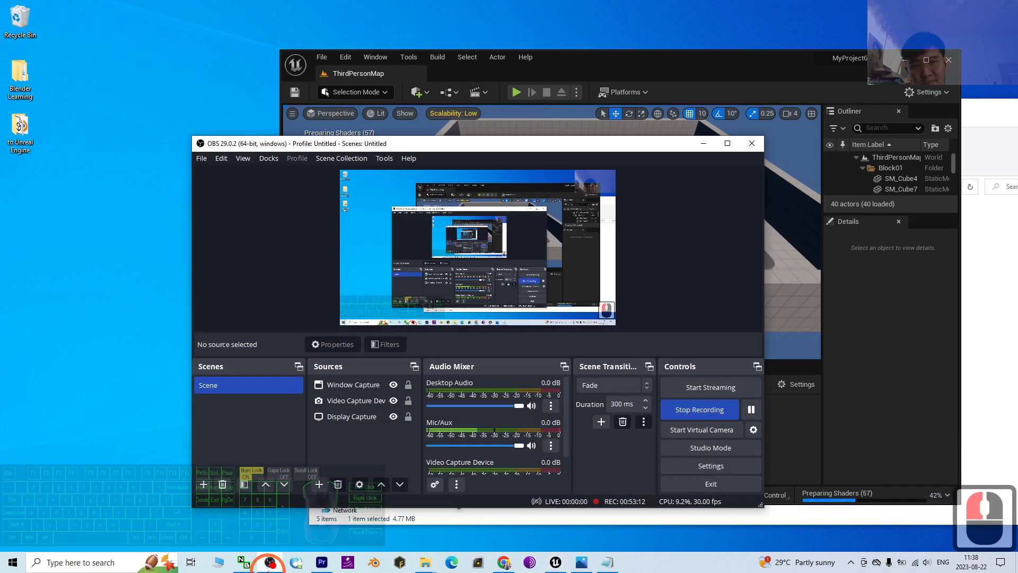
pyautogui.click(268, 571)
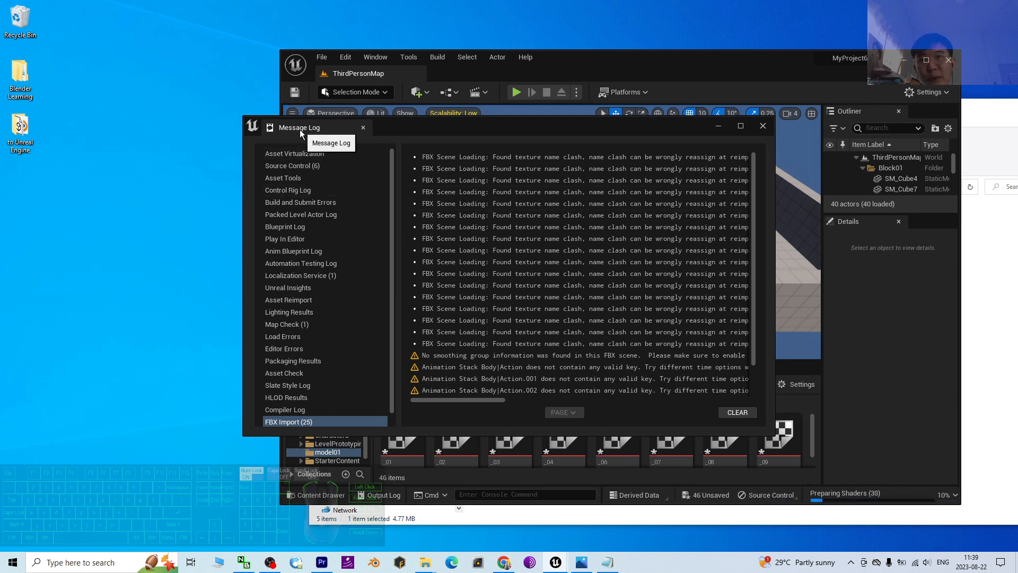
# Step: Close the Message Log and maximize the editor window to show the imported model01 assets
pyautogui.click(762, 127)
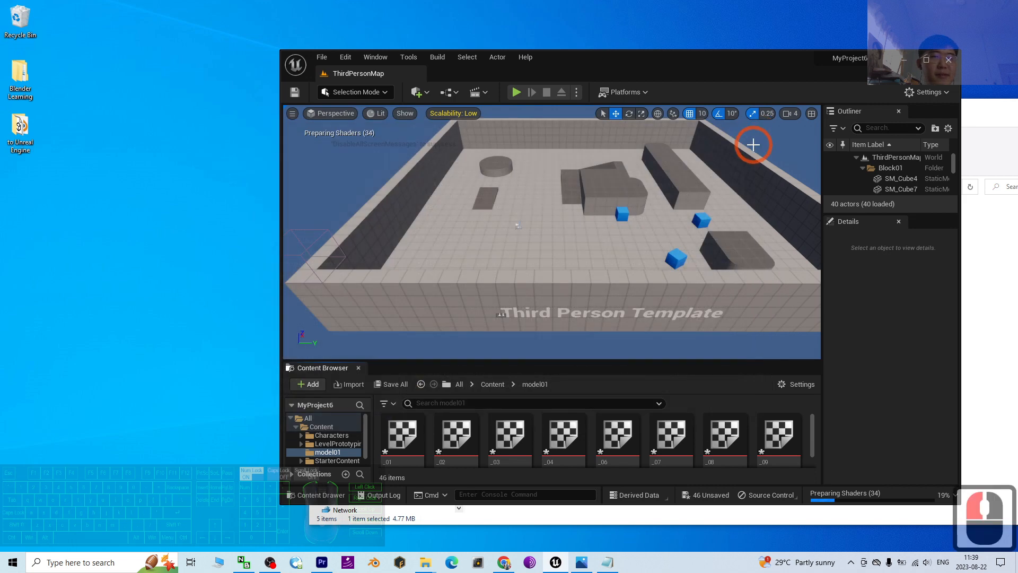
pyautogui.click(927, 60)
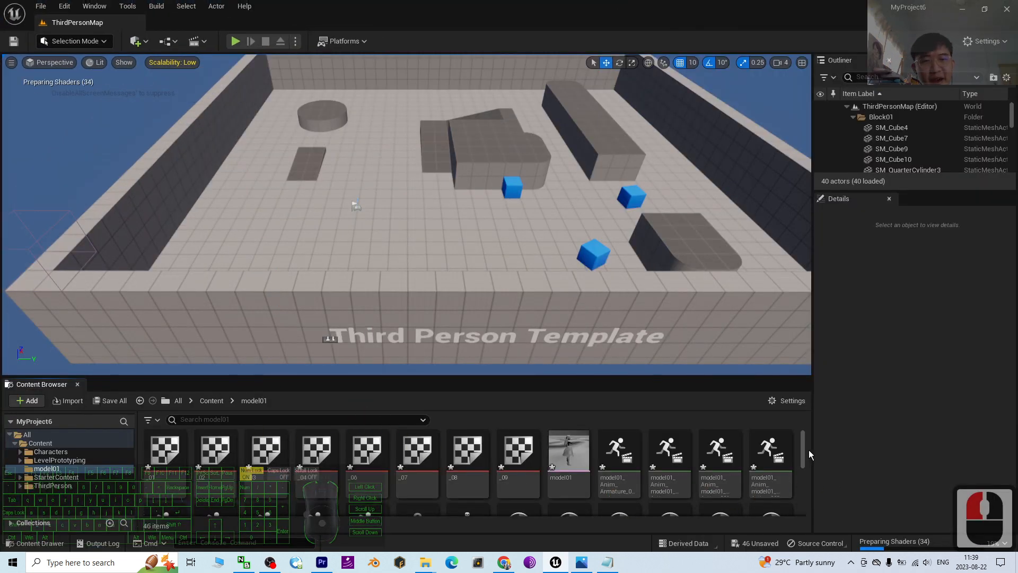
pyautogui.moveTo(804, 446); pyautogui.dragTo(804, 441)
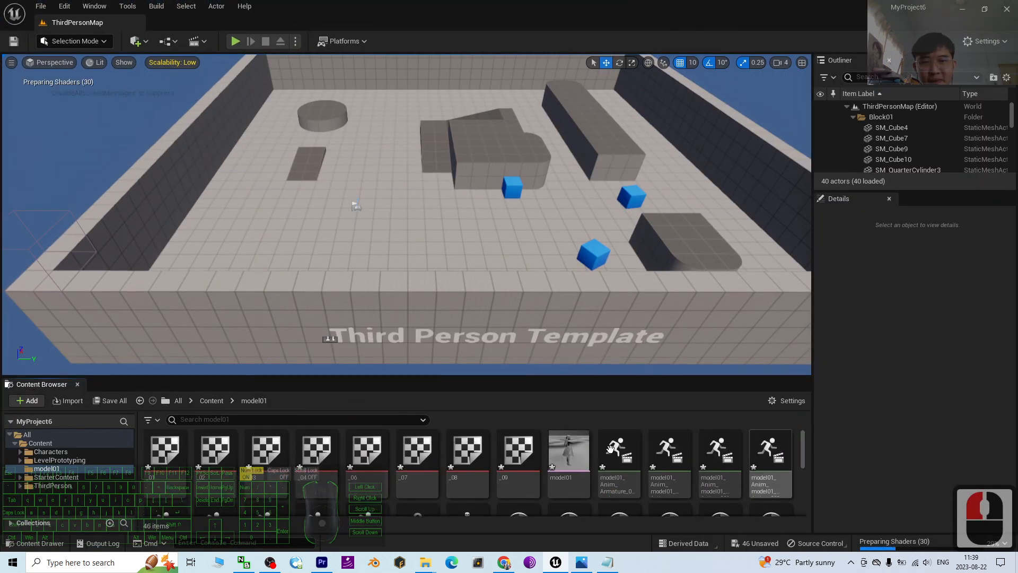
# Step: Open the model01 skeletal mesh, inspect the character from the front, and widen the morph target list to fit the full names
pyautogui.doubleClick(571, 449)
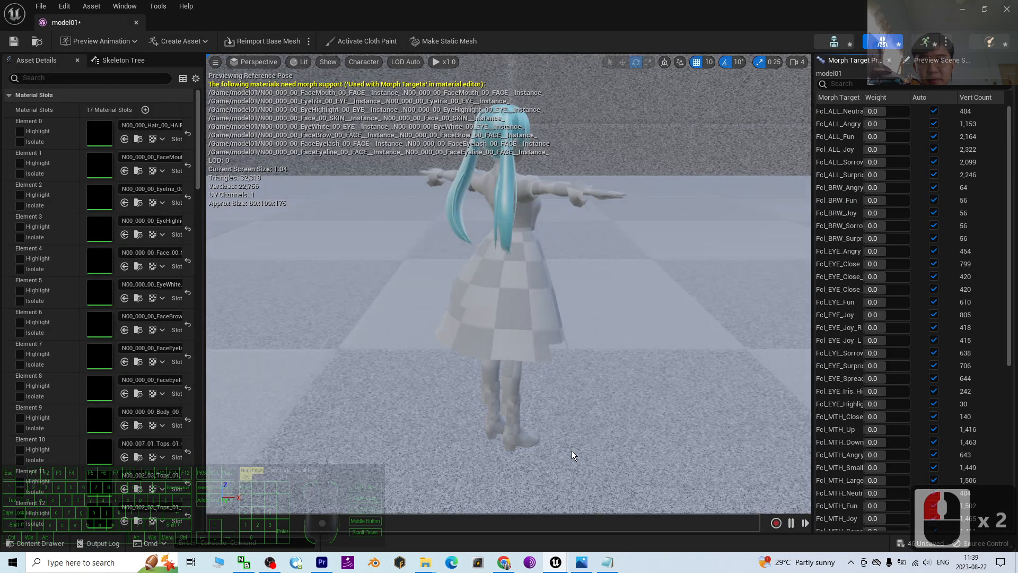
pyautogui.moveTo(667, 319); pyautogui.dragTo(272, 302)
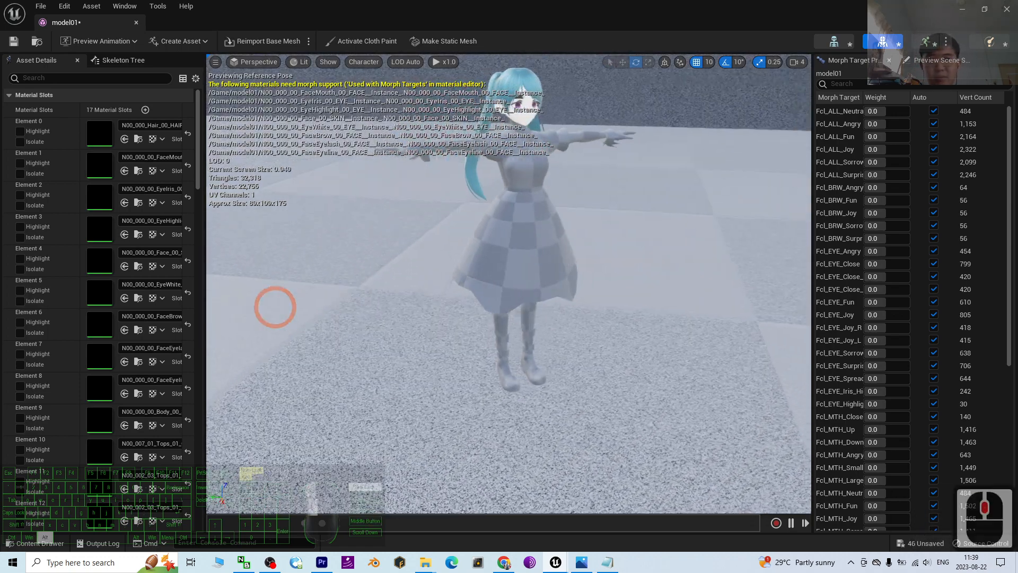
pyautogui.scroll(2, 583, 212)
pyautogui.scroll(-3, 608, 187)
pyautogui.moveTo(636, 212); pyautogui.dragTo(638, 217, button='middle')
pyautogui.scroll(4, 643, 219)
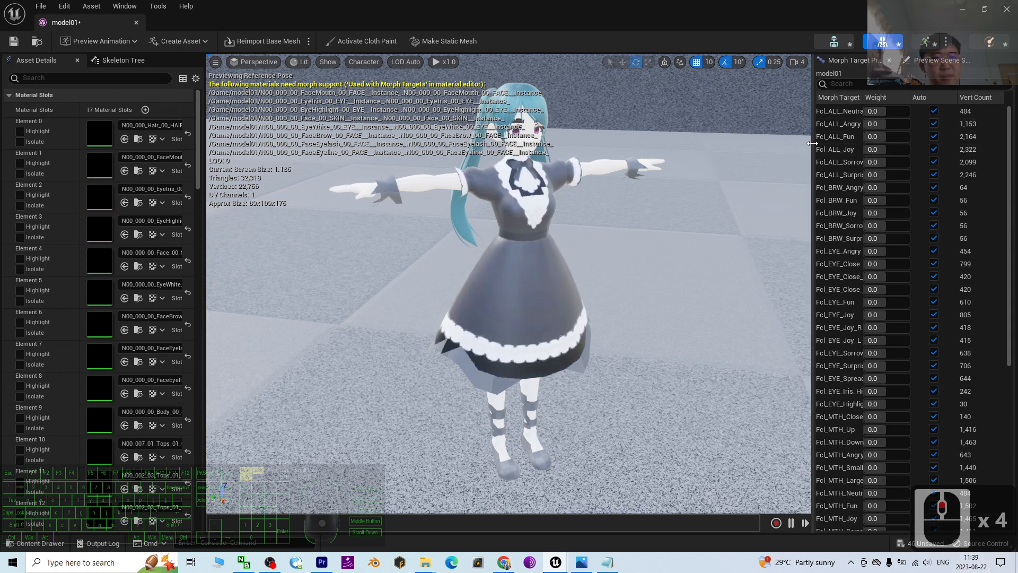
pyautogui.moveTo(812, 144); pyautogui.dragTo(773, 113)
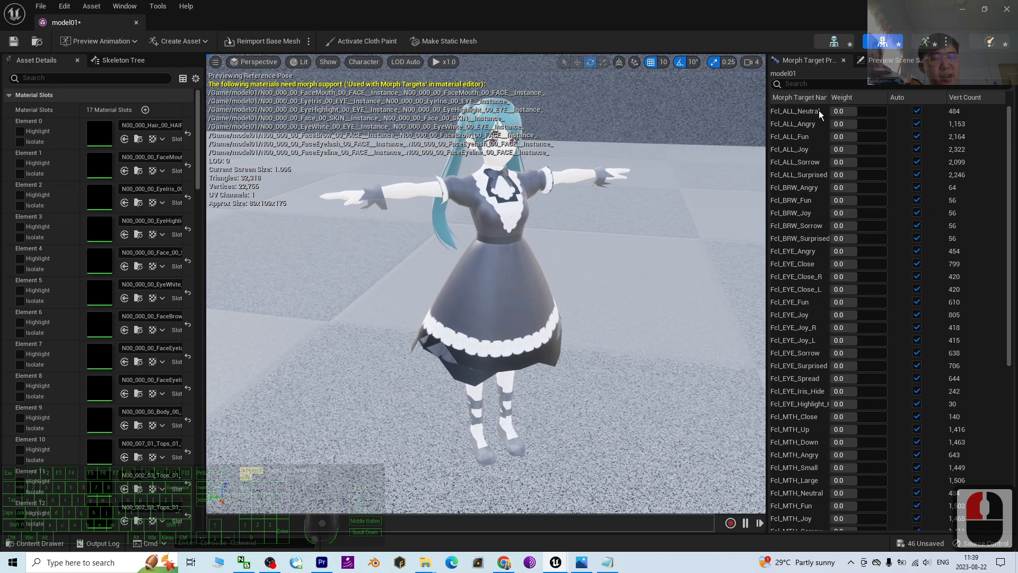
# Step: Preview the Fcl_ALL_Surprised morph target on a close view of the face by raising its weight, and restore its automatic weight
pyautogui.scroll(1, 615, 267)
pyautogui.scroll(-1, 610, 245)
pyautogui.keyDown('alt'); pyautogui.moveTo(612, 293); pyautogui.dragTo(539, 271, button='middle'); pyautogui.keyUp('alt')
pyautogui.scroll(2, 602, 218)
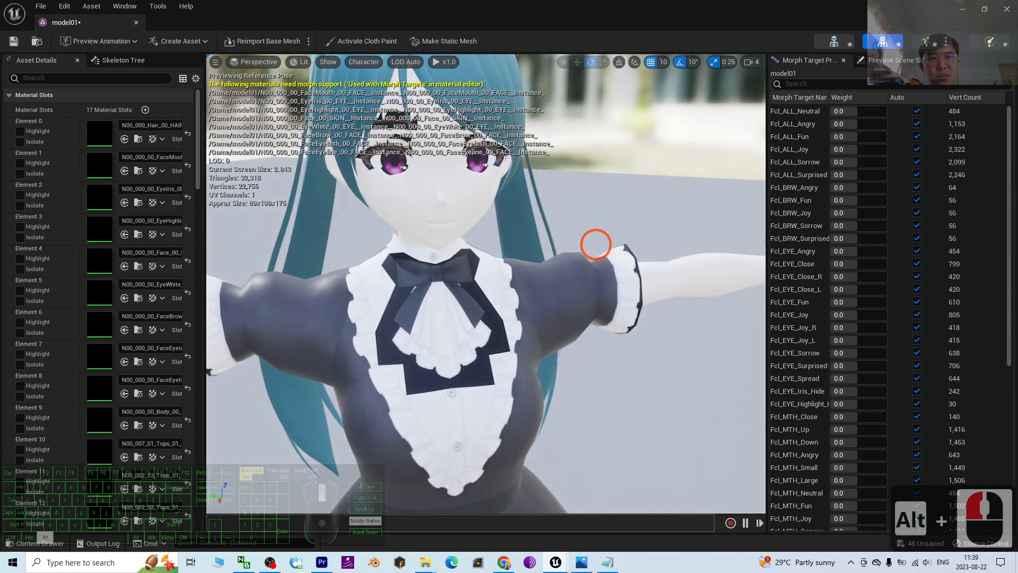
pyautogui.keyDown('alt'); pyautogui.moveTo(596, 244); pyautogui.dragTo(568, 259, button='middle'); pyautogui.keyUp('alt')
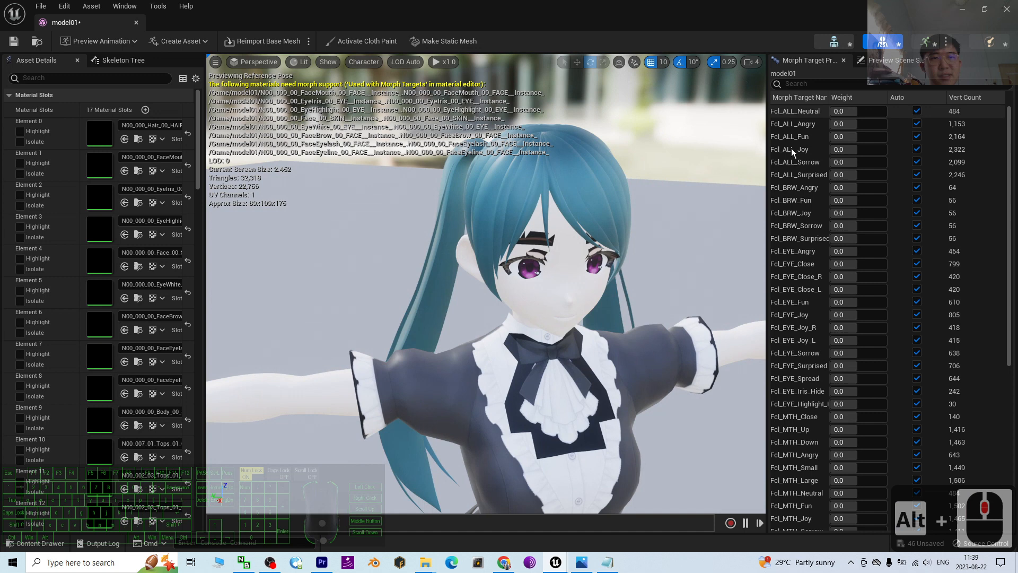
pyautogui.click(837, 175)
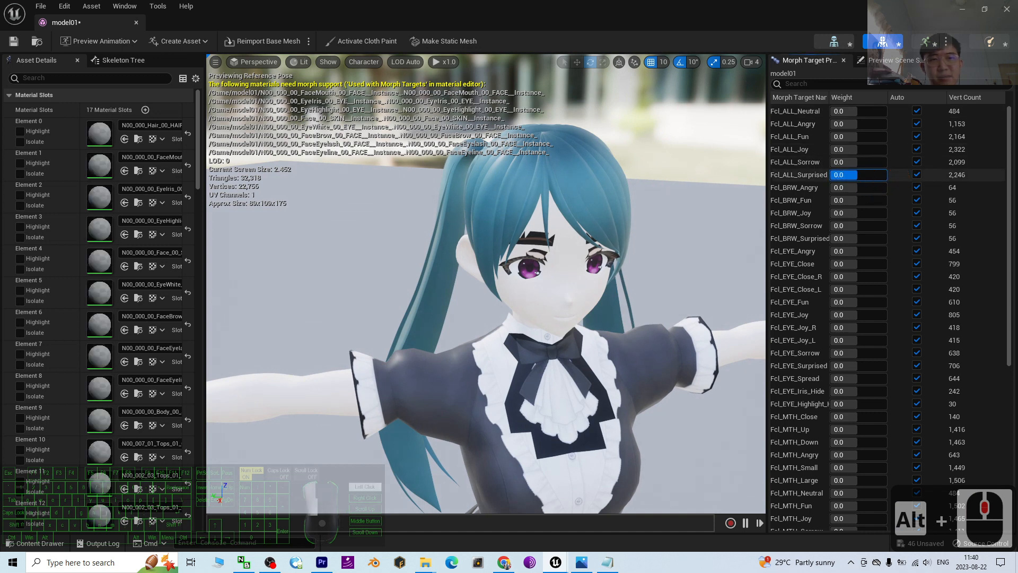
pyautogui.moveTo(837, 174); pyautogui.dragTo(863, 174)
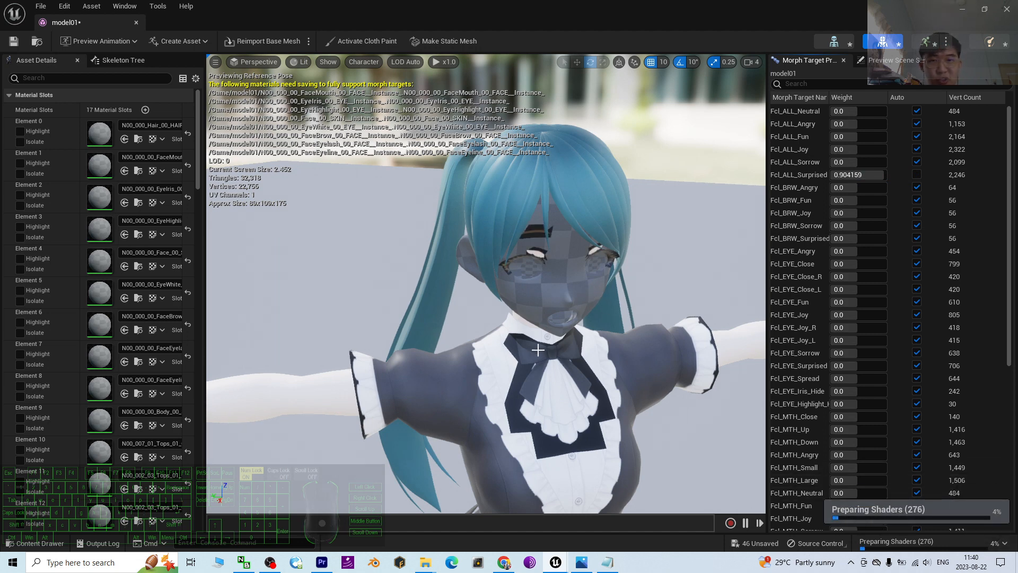
pyautogui.moveTo(866, 175); pyautogui.dragTo(893, 185)
pyautogui.click(917, 175)
# Step: Preview further expressions, including the Fcl_BRW_Angry and Fcl_ALL_Fun morph targets, and return each one to its automatic weight
pyautogui.click(917, 160)
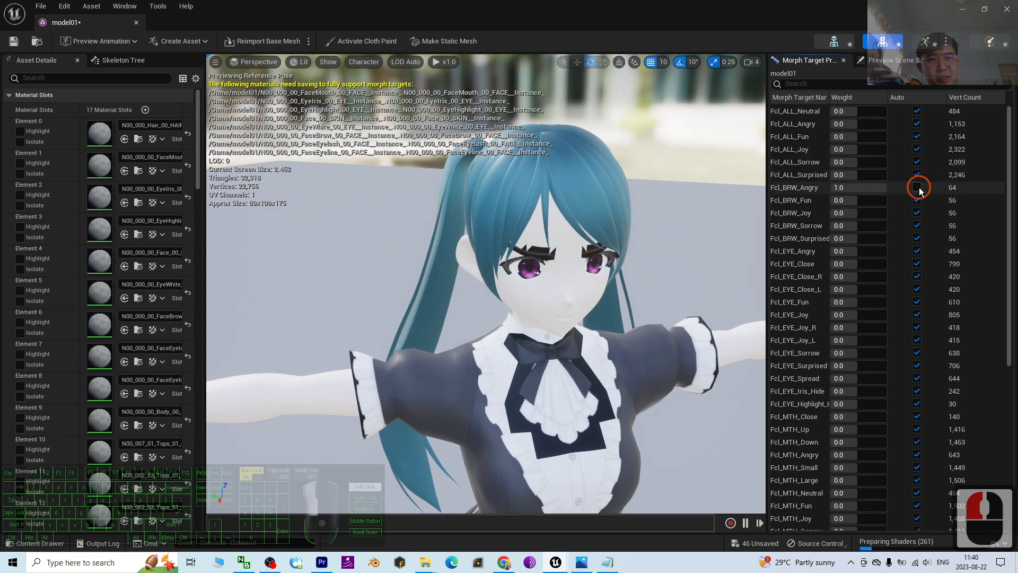
pyautogui.click(917, 187)
pyautogui.moveTo(844, 136); pyautogui.dragTo(872, 144)
pyautogui.click(917, 136)
pyautogui.click(917, 149)
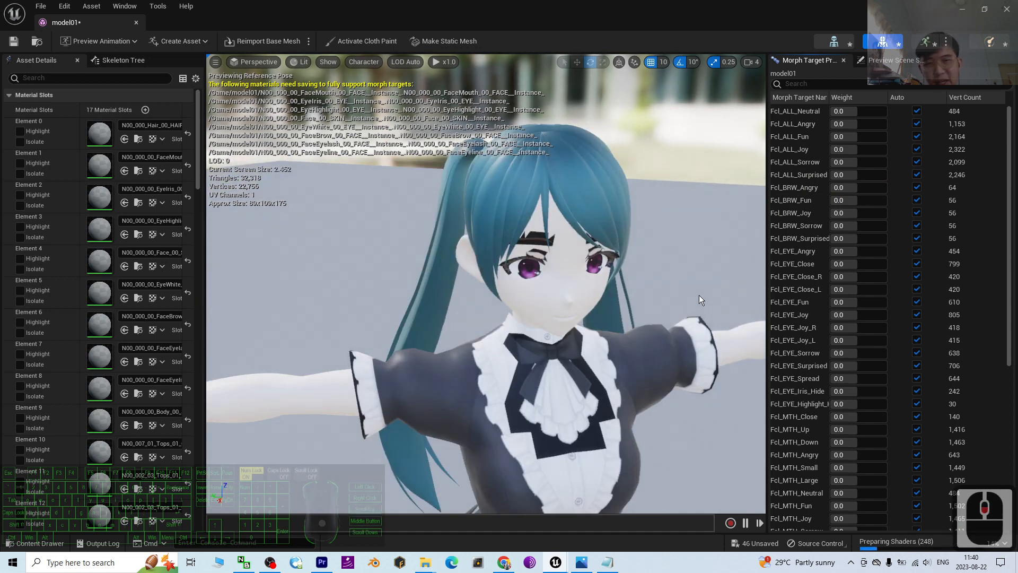
# Step: Look over the character's upper body, view the cover.jpg image in the photo viewer, and return to the skeletal mesh editor
pyautogui.keyDown('alt'); pyautogui.moveTo(699, 295); pyautogui.dragTo(601, 310); pyautogui.keyUp('alt')
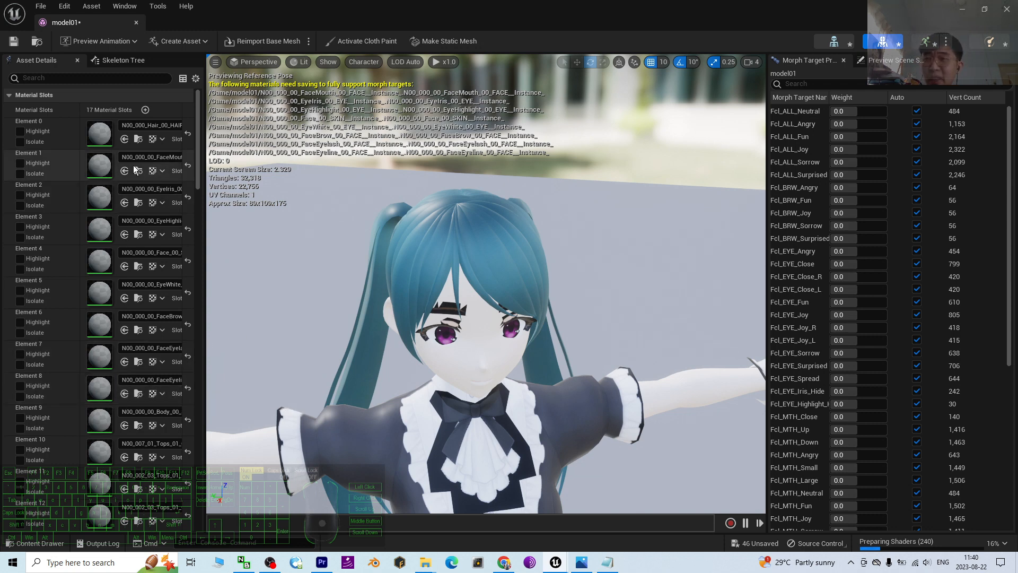
pyautogui.scroll(1, 489, 335)
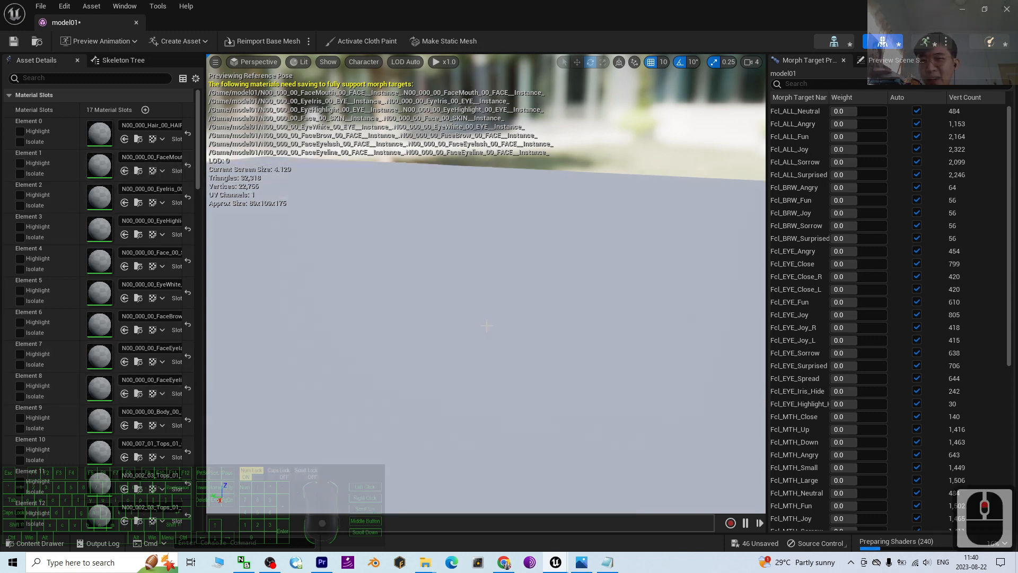
pyautogui.scroll(-1, 488, 335)
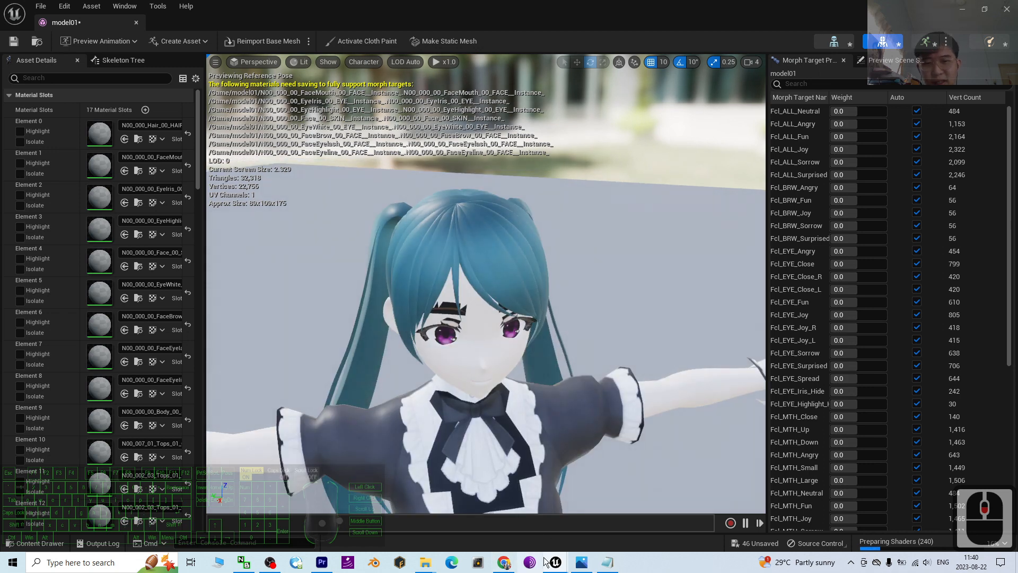
pyautogui.click(588, 564)
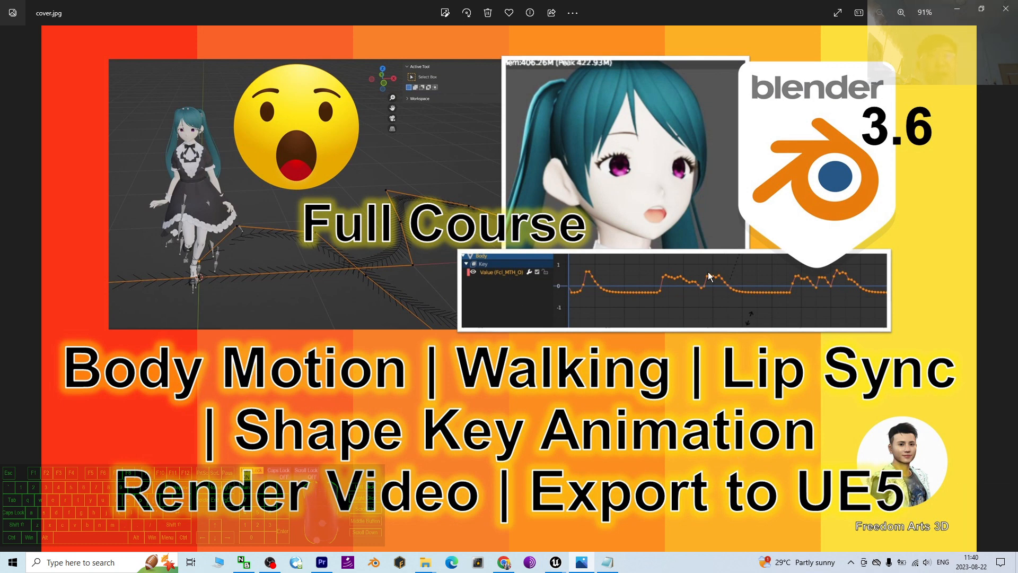
pyautogui.click(960, 10)
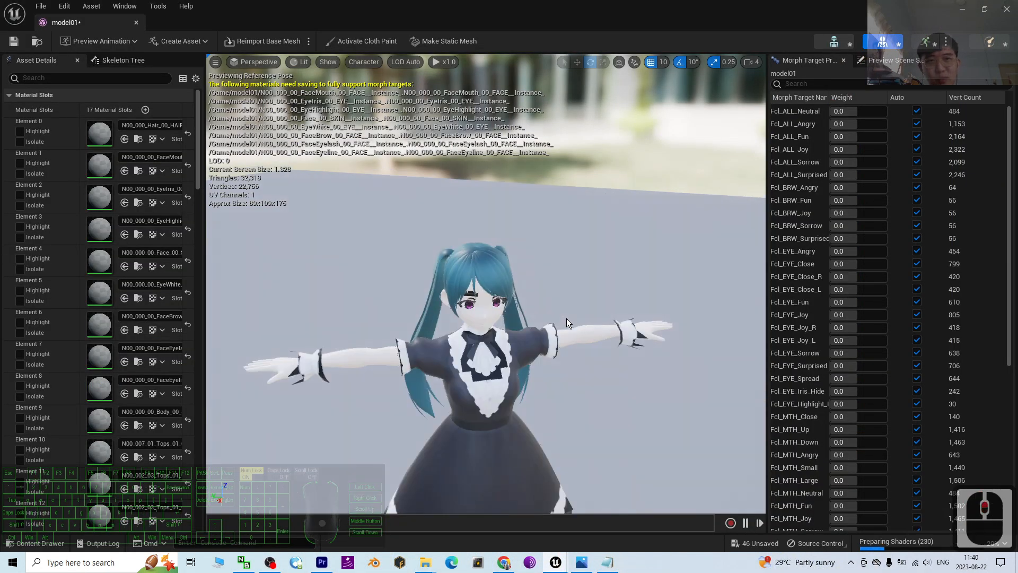
# Step: Close the skeletal mesh editor and open the model01_Anim_Armature_001_mixamo_com_Layer0_Retarget animation sequence to inspect its Fcl_MTH_O curve
pyautogui.click(1006, 10)
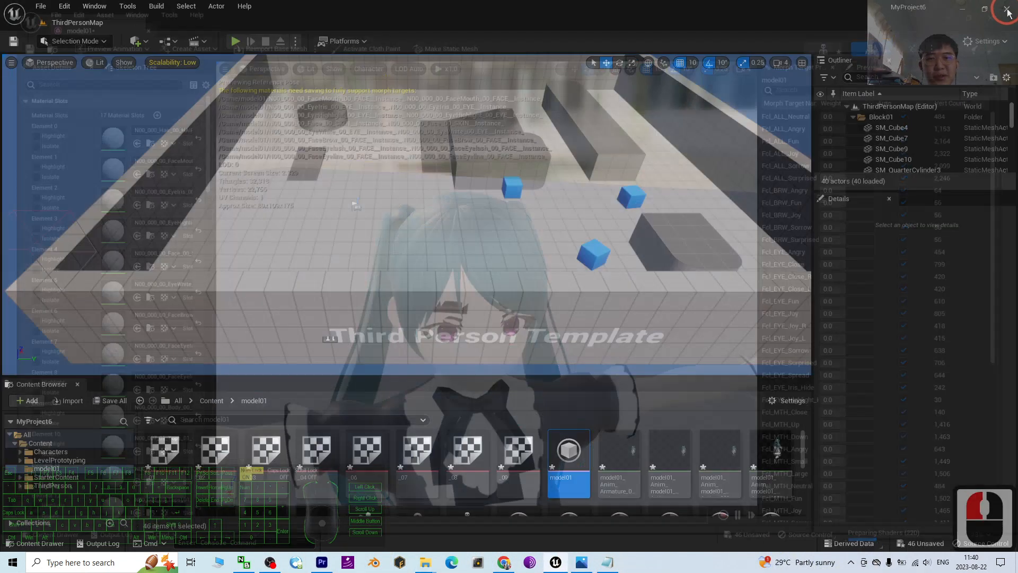
pyautogui.click(569, 450)
pyautogui.moveTo(614, 461)
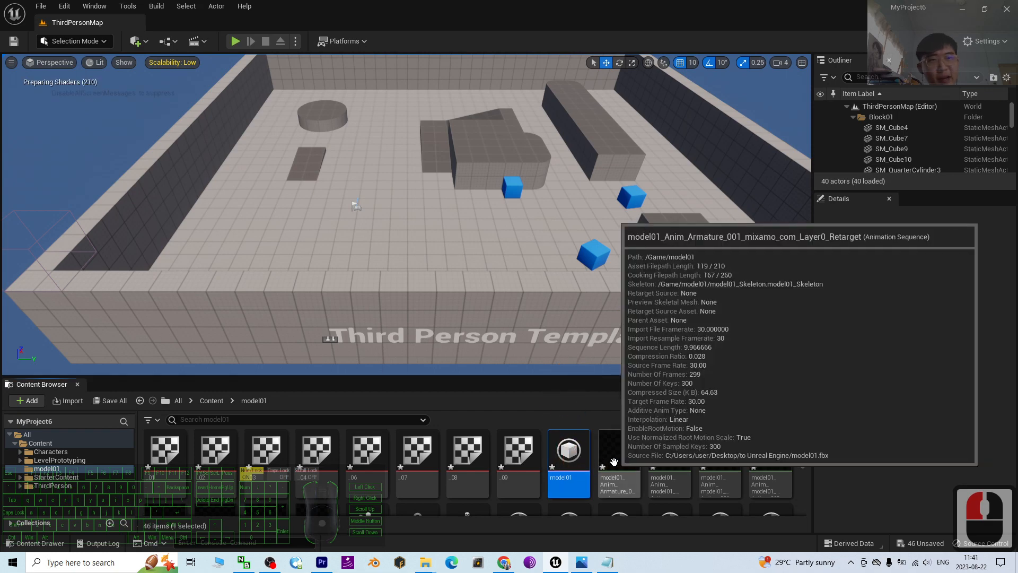
pyautogui.doubleClick(627, 460)
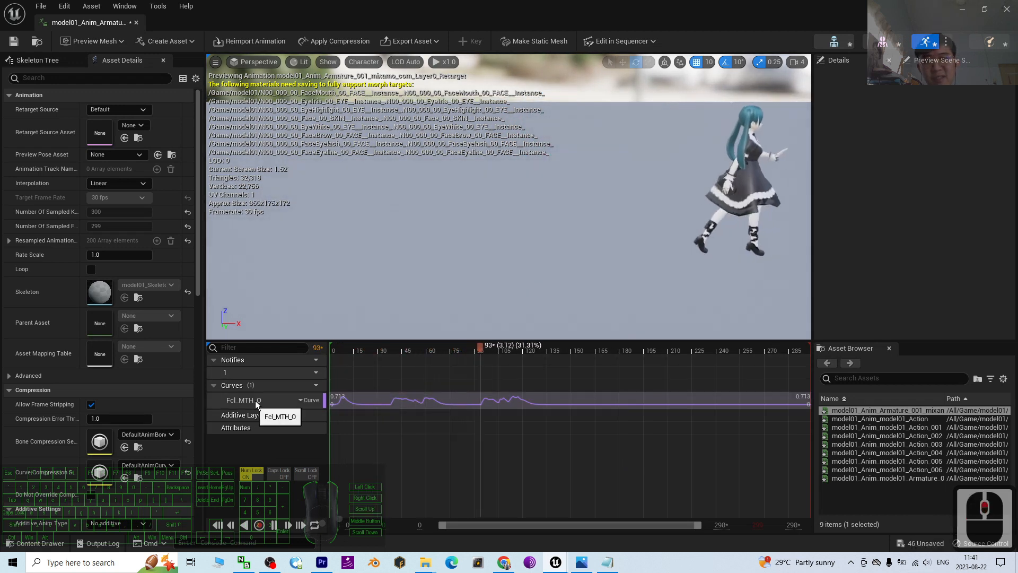
pyautogui.scroll(-1, 723, 147)
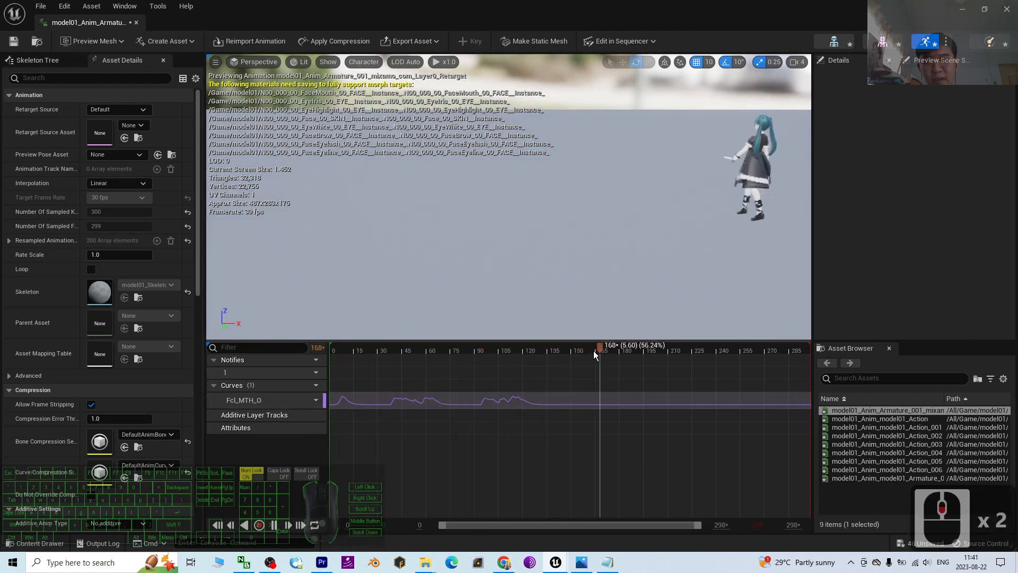
# Step: Pause the walking animation, set the playhead to frame 79, and bring the camera close in front of the character's face
pyautogui.click(273, 525)
pyautogui.moveTo(699, 338); pyautogui.dragTo(458, 366)
pyautogui.click(456, 349)
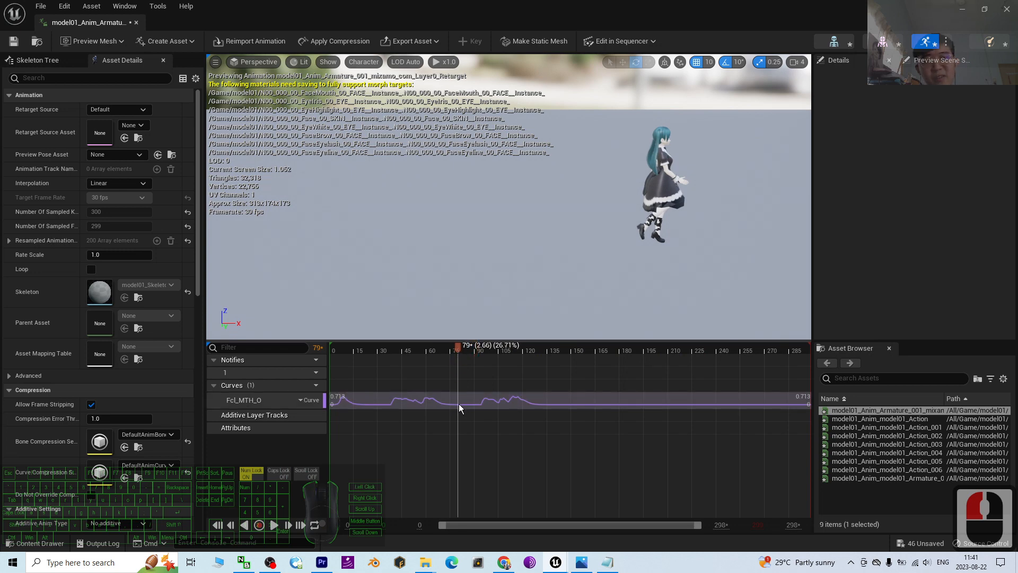
pyautogui.press('w')
pyautogui.press('d')
pyautogui.moveTo(710, 199); pyautogui.dragTo(667, 309, button='right')
pyautogui.press('d')
pyautogui.press('w')
pyautogui.press('w')
pyautogui.press('w')
pyautogui.press('w')
pyautogui.press('s')
pyautogui.press('w')
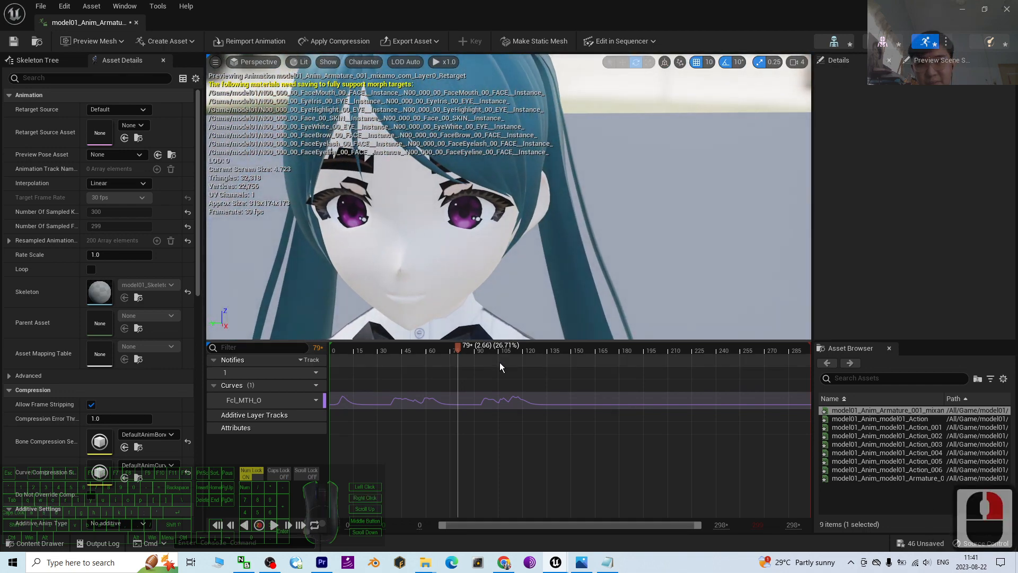
# Step: Scrub the animation through frames 89, 97 and 106 while examining the mouth movement against the Fcl_MTH_O curve
pyautogui.moveTo(456, 348); pyautogui.dragTo(473, 353)
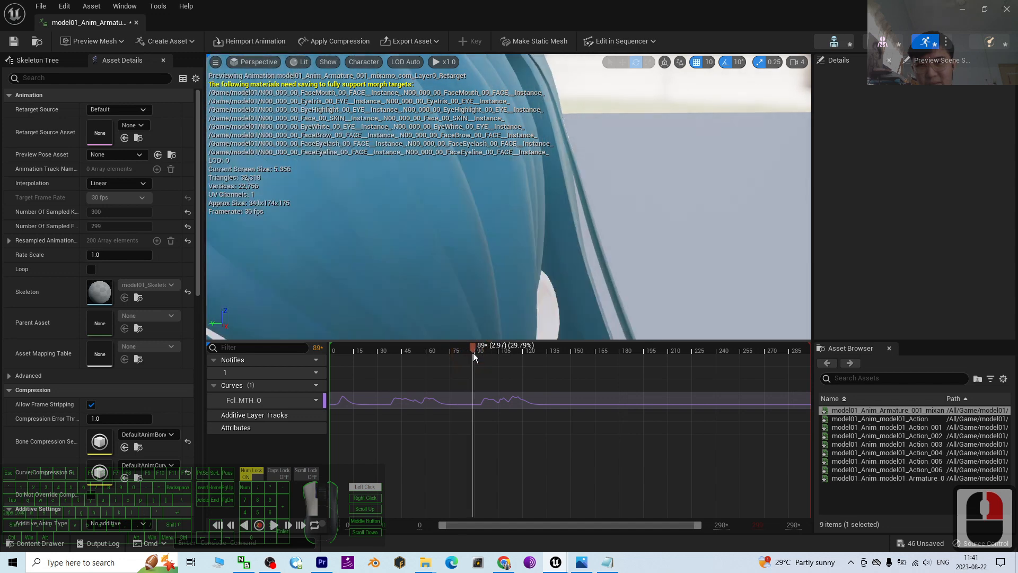
pyautogui.scroll(-5, 502, 321)
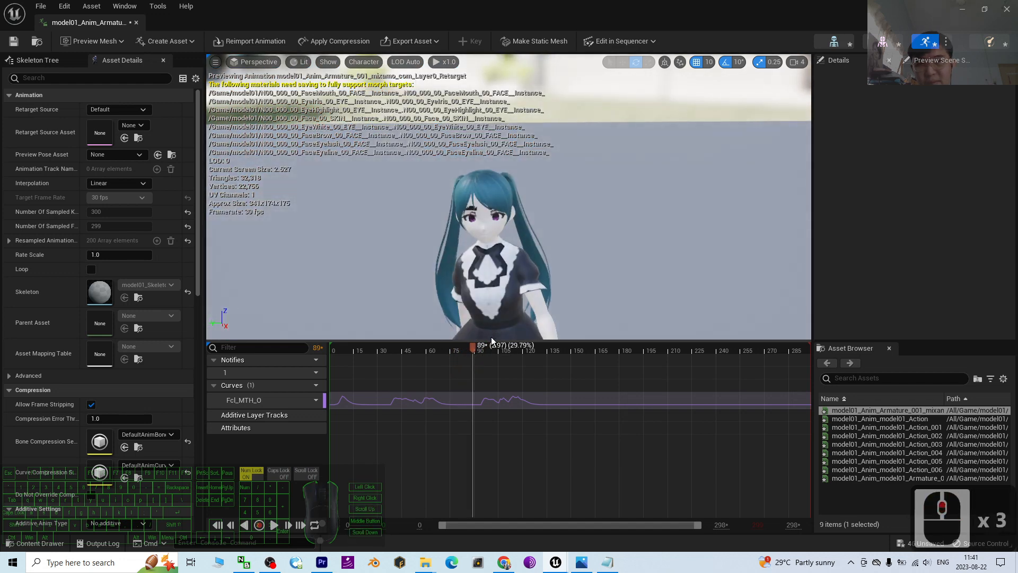
pyautogui.moveTo(473, 354); pyautogui.dragTo(490, 352)
pyautogui.scroll(2, 532, 280)
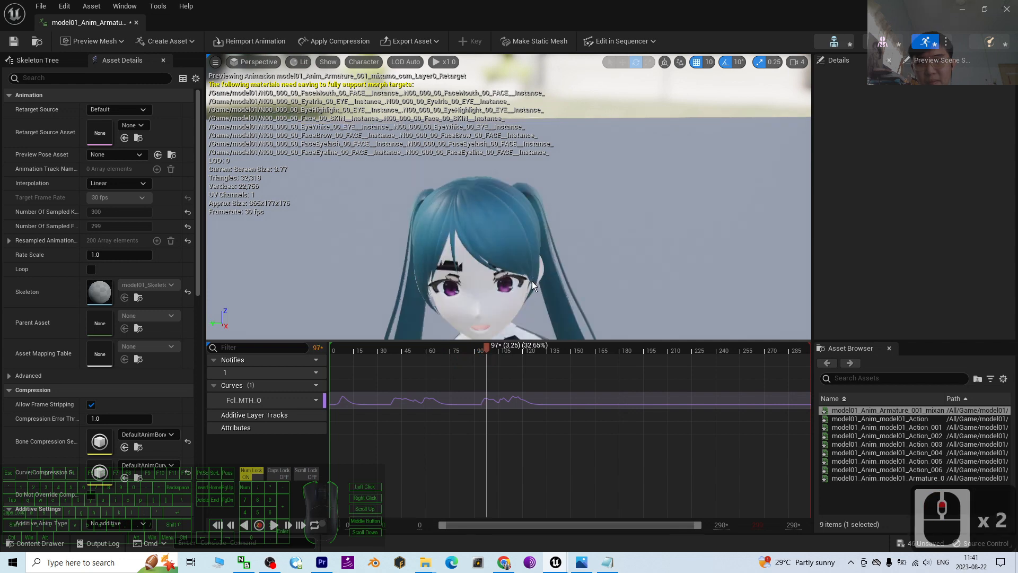
pyautogui.press('w')
pyautogui.moveTo(532, 282)
pyautogui.mouseDown(button='right')
pyautogui.moveTo(528, 295)
pyautogui.moveTo(531, 270)
pyautogui.mouseUp(button='right')
pyautogui.press('s')
pyautogui.press('s')
pyautogui.press('s')
pyautogui.press('w')
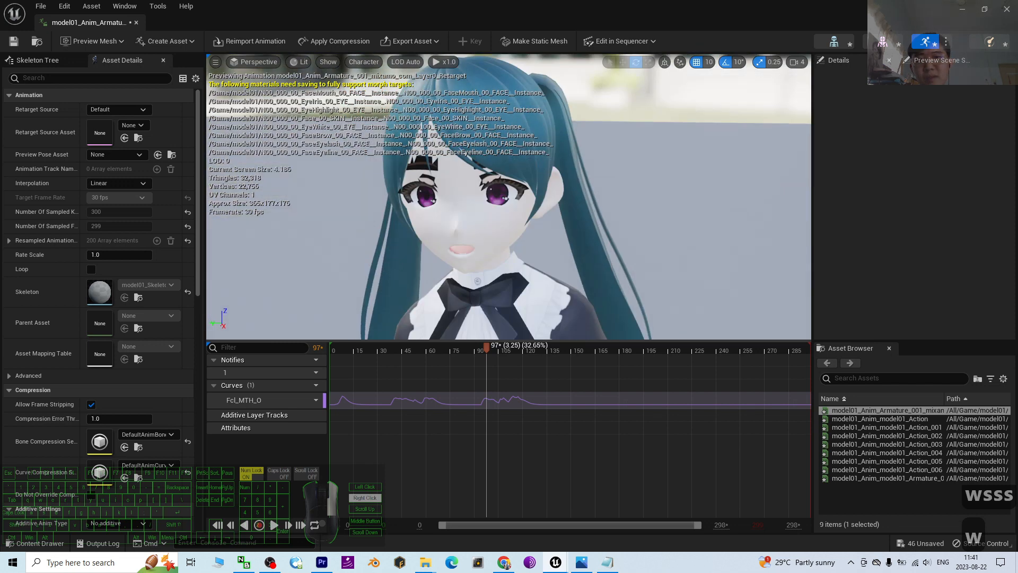
pyautogui.moveTo(494, 353); pyautogui.dragTo(502, 352)
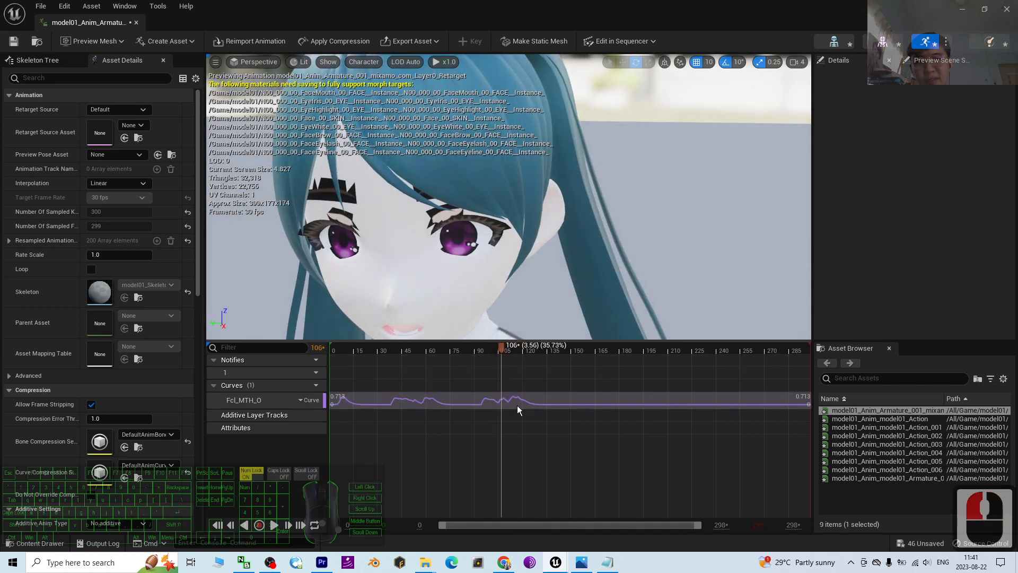
# Step: Play the animation from its first frame with the whole walking character in view
pyautogui.scroll(-15, 598, 186)
pyautogui.scroll(-7, 585, 205)
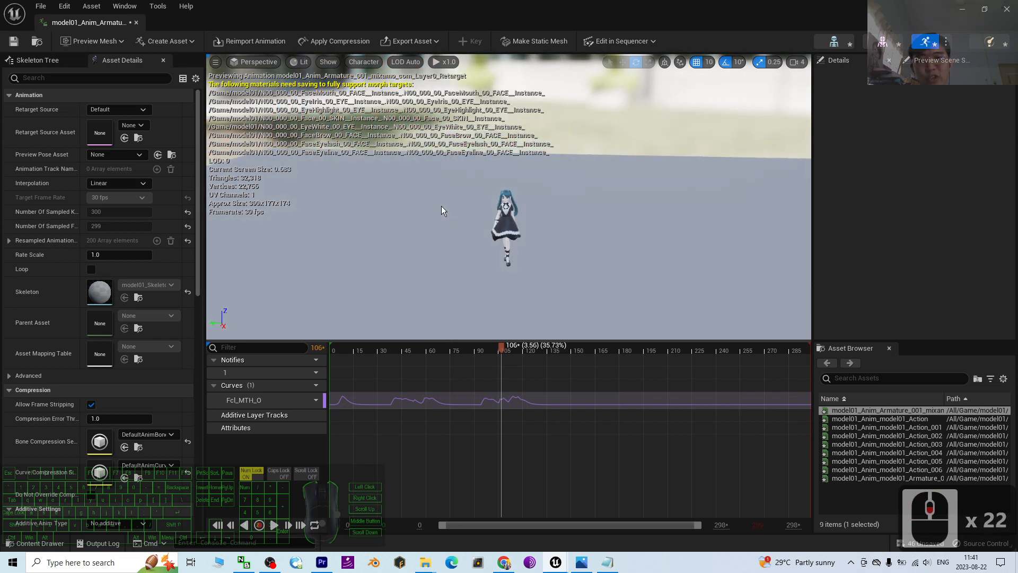
pyautogui.moveTo(474, 233); pyautogui.dragTo(507, 240, button='right')
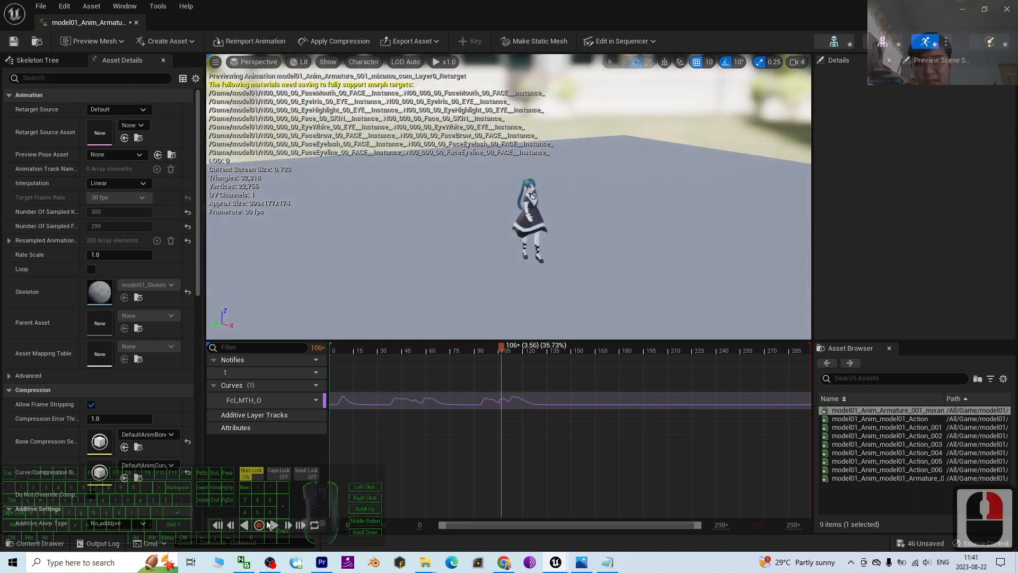
pyautogui.click(218, 526)
pyautogui.click(274, 529)
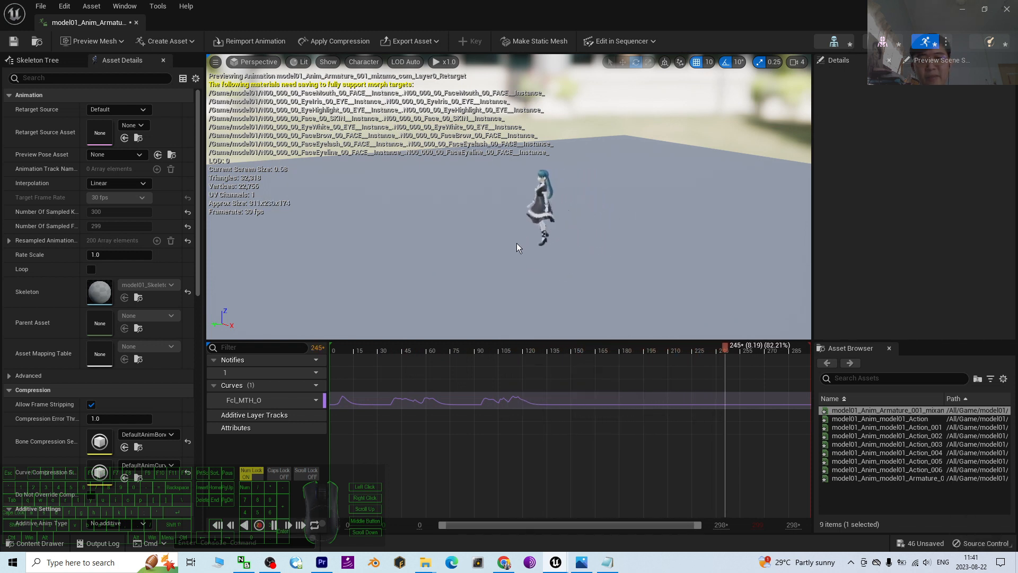
pyautogui.scroll(9, 499, 228)
pyautogui.scroll(-2, 476, 250)
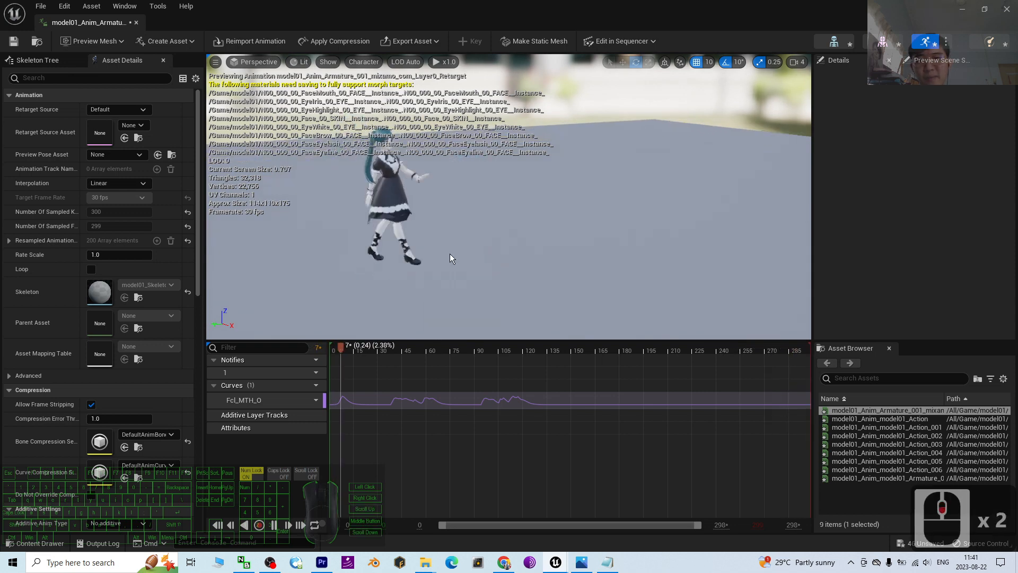
# Step: Close the animation editor and place the mixamo_com_Layer0_Retarget animation sequence on the open floor of the ThirdPersonMap level
pyautogui.click(1006, 9)
pyautogui.moveTo(626, 464)
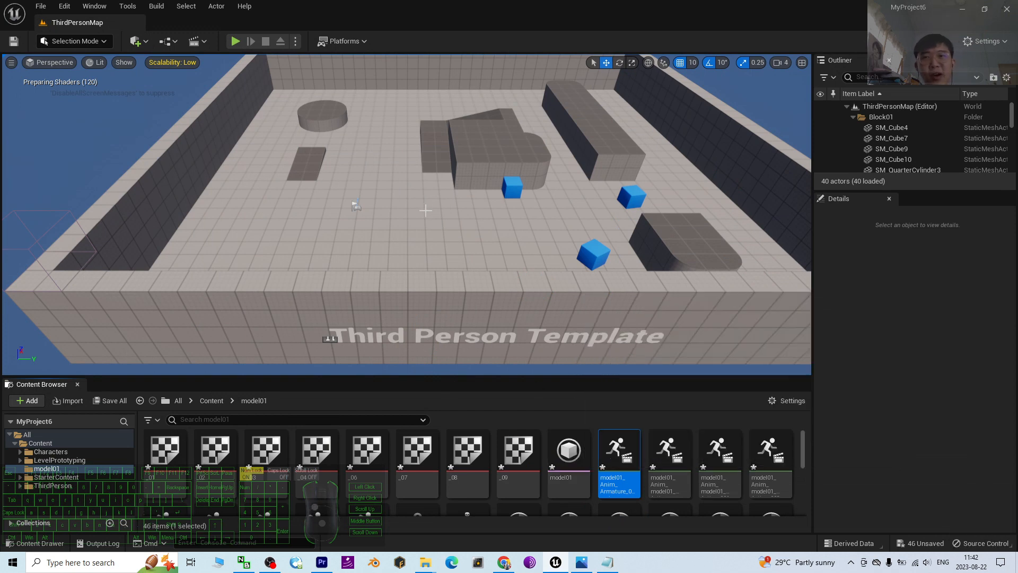
pyautogui.moveTo(641, 436); pyautogui.dragTo(404, 200)
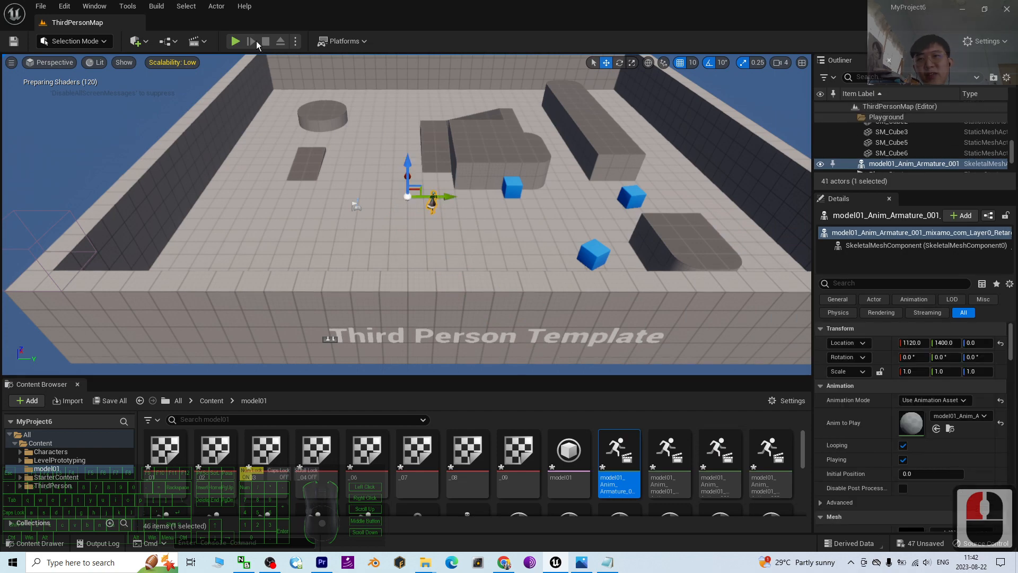
# Step: Play the level and run the mannequin around the placed model01 character to examine its walking animation from several sides
pyautogui.click(236, 42)
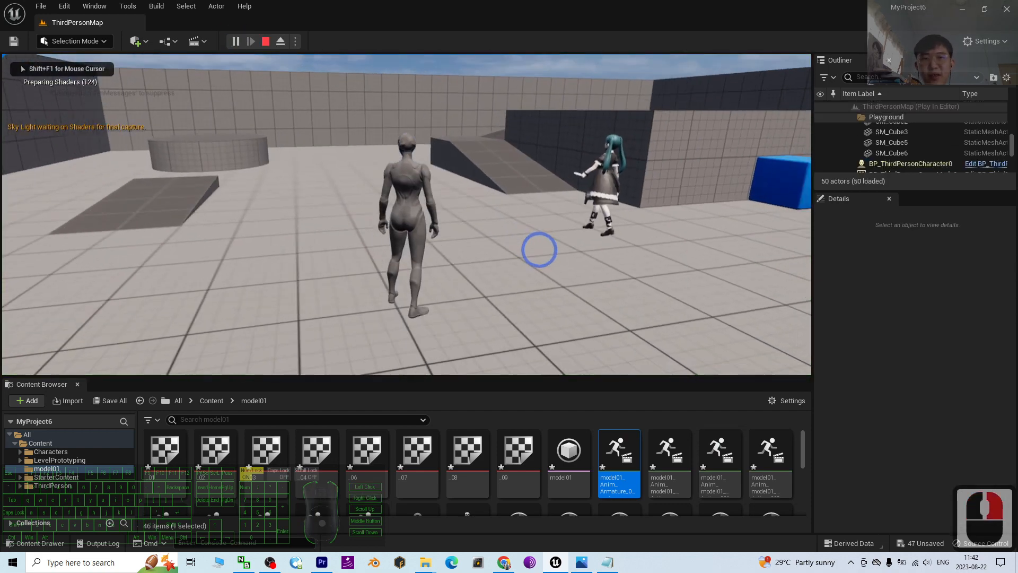
pyautogui.moveTo(539, 250); pyautogui.dragTo(791, 277, button='right')
pyautogui.press('a')
pyautogui.press('w')
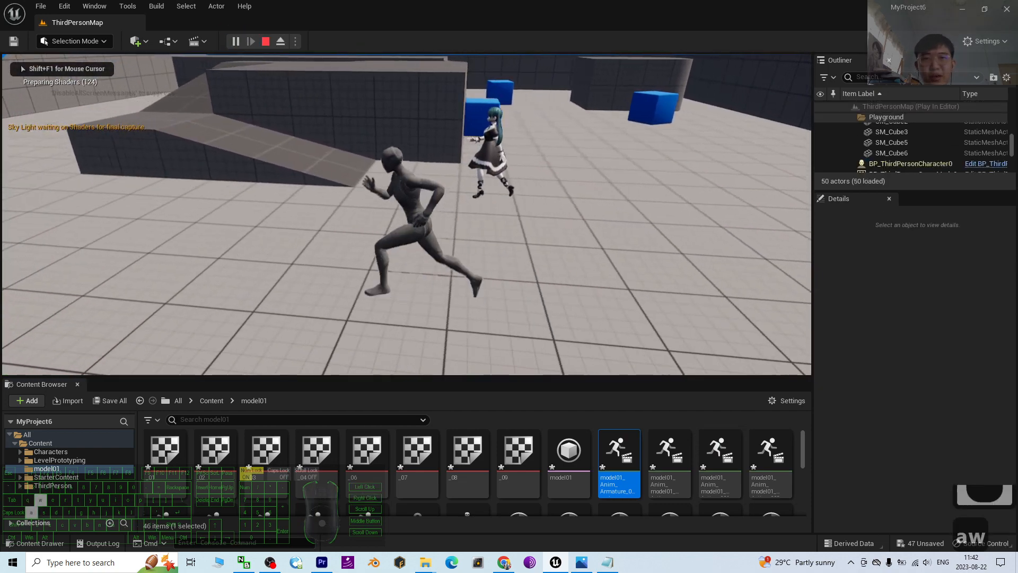
pyautogui.press('w')
pyautogui.press('a')
pyautogui.press('w')
pyautogui.press('d')
pyautogui.press('a')
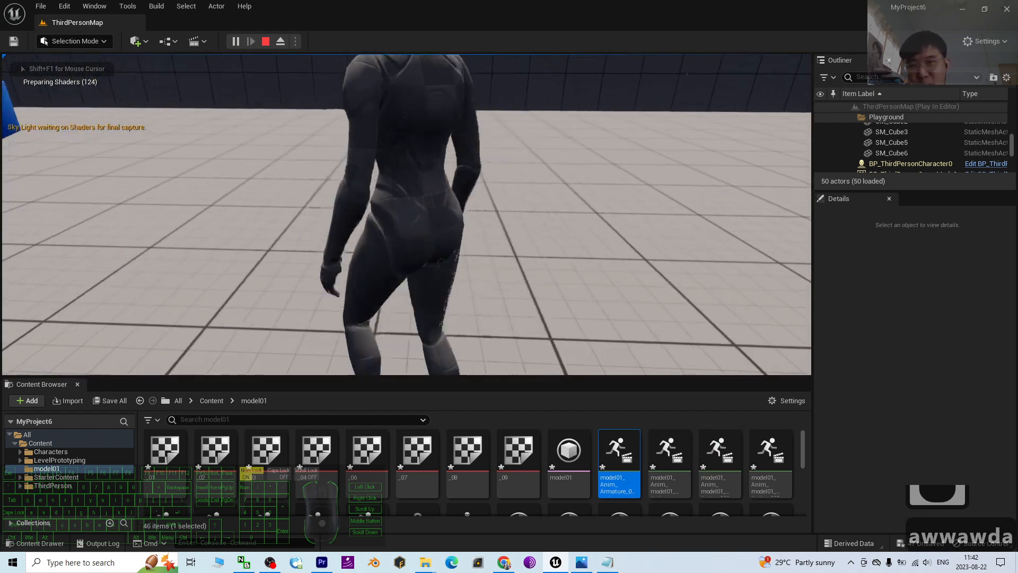
pyautogui.press('d')
pyautogui.press('s')
pyautogui.press('a')
pyautogui.press('d')
pyautogui.press('d')
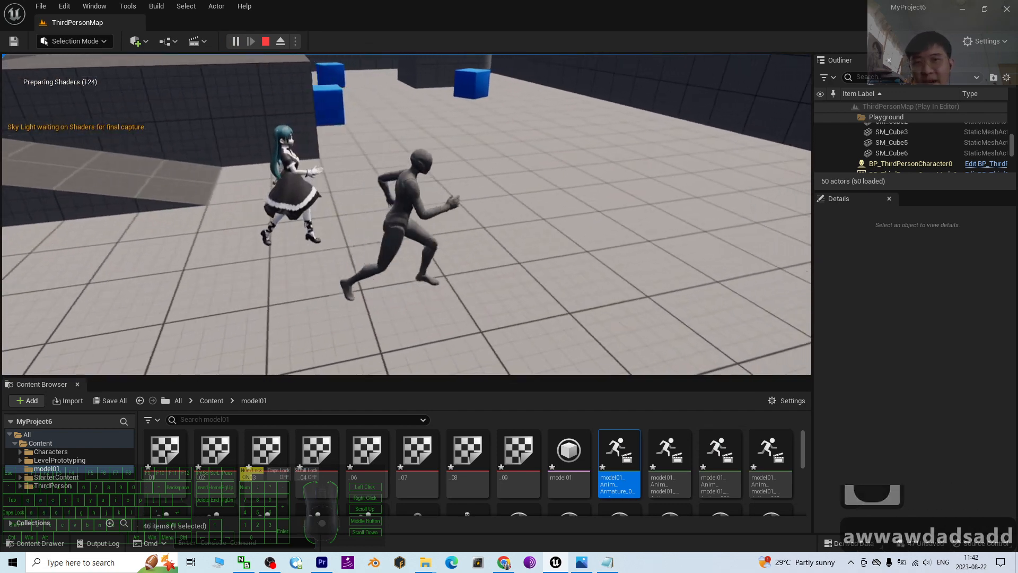
pyautogui.press('w')
pyautogui.press('d')
pyautogui.press('d')
pyautogui.press('w')
pyautogui.press('d')
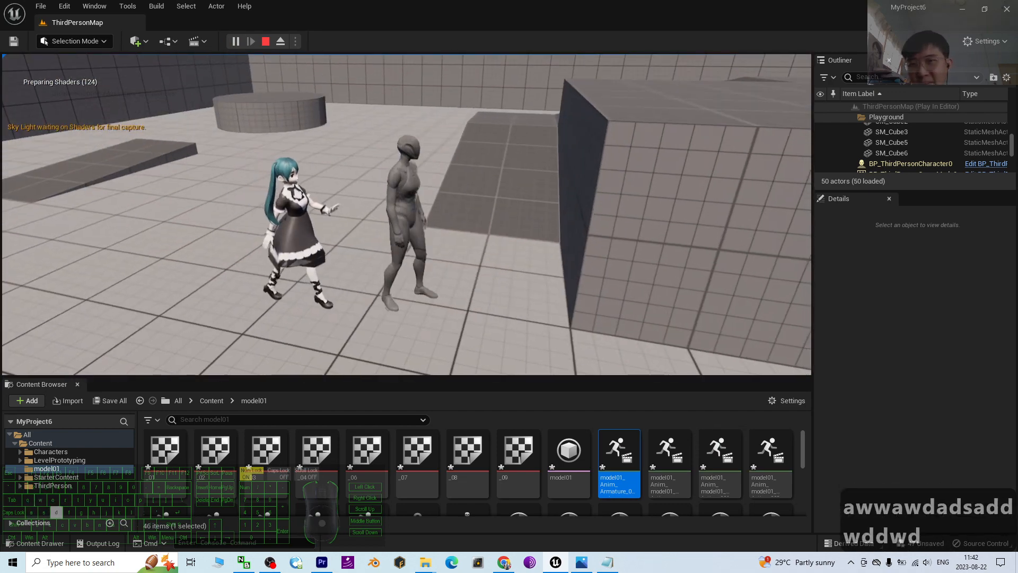
pyautogui.press('s')
pyautogui.press('w')
pyautogui.press('s')
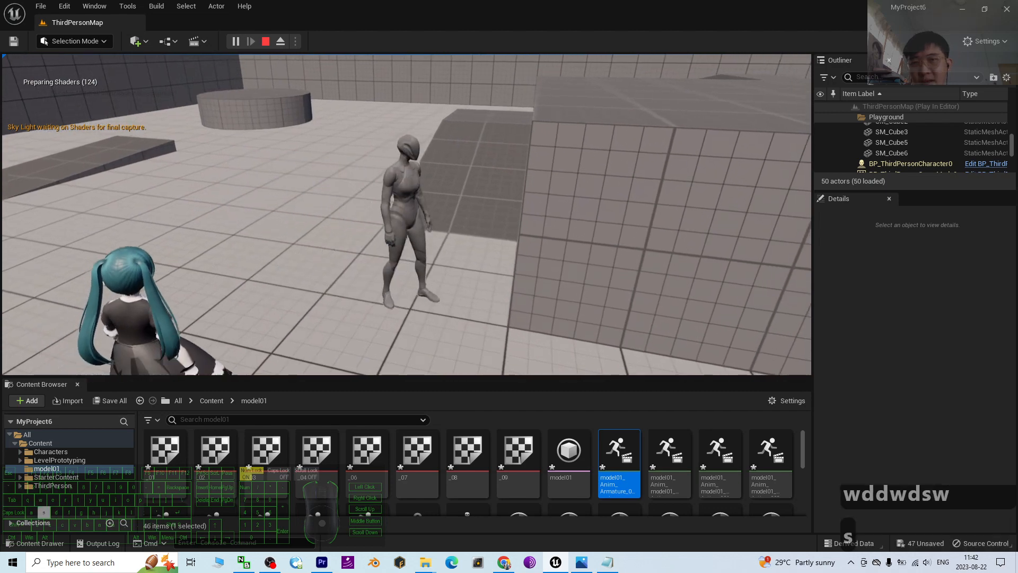
pyautogui.press('a')
pyautogui.press('w')
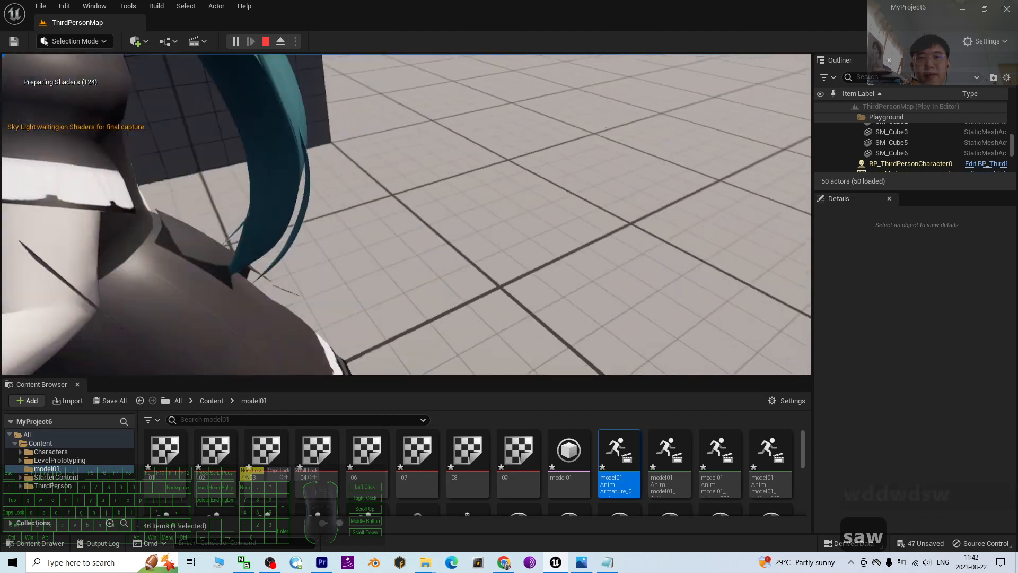
# Step: Run the mannequin away from the placed model01 character and end the play session
pyautogui.press('s')
pyautogui.press('a')
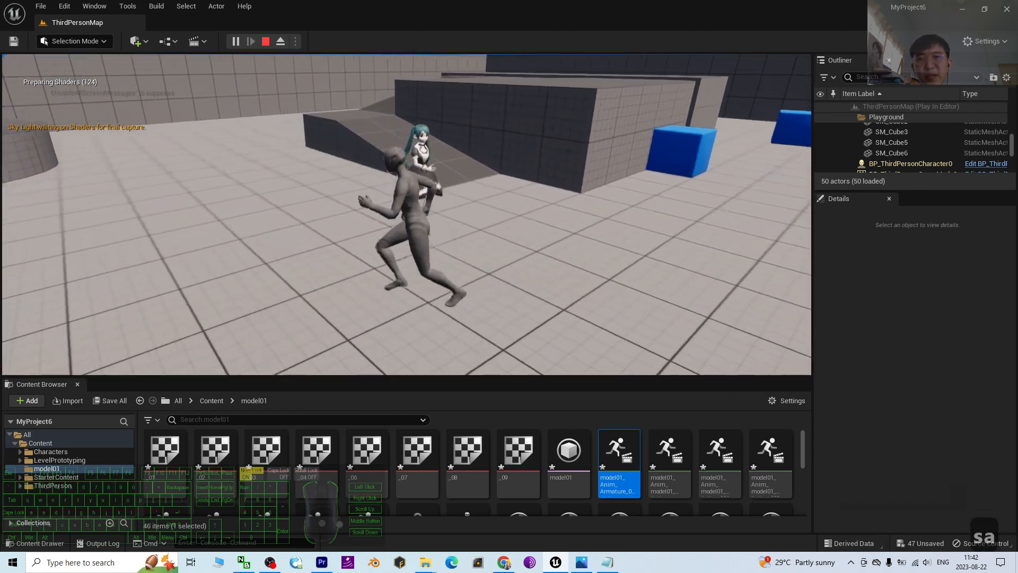
pyautogui.press('w')
pyautogui.press('Escape')
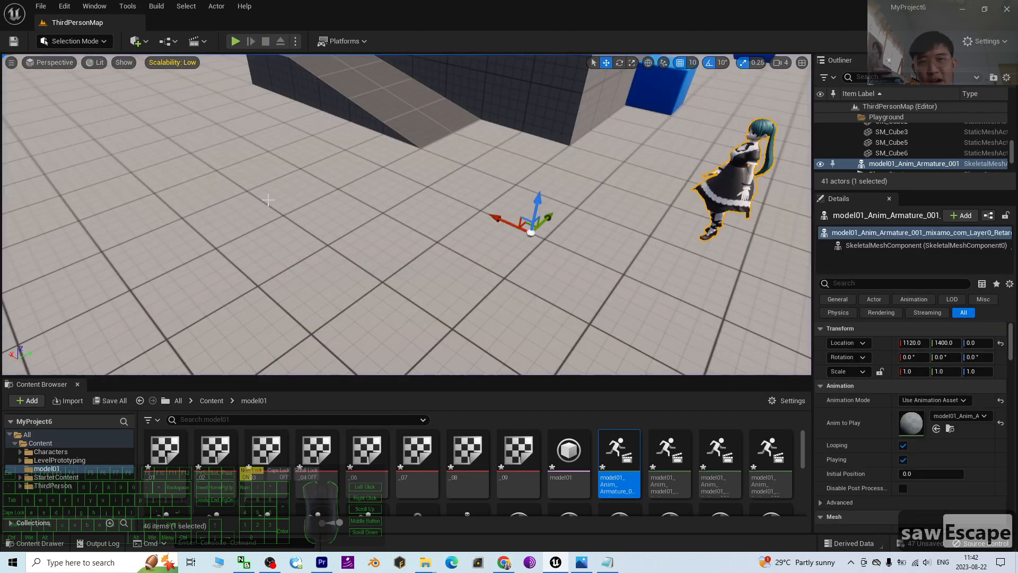
# Step: Switch to File Explorer, watch the rendered video 01 final.mp4 from the tmp folder and close the player
pyautogui.click(589, 564)
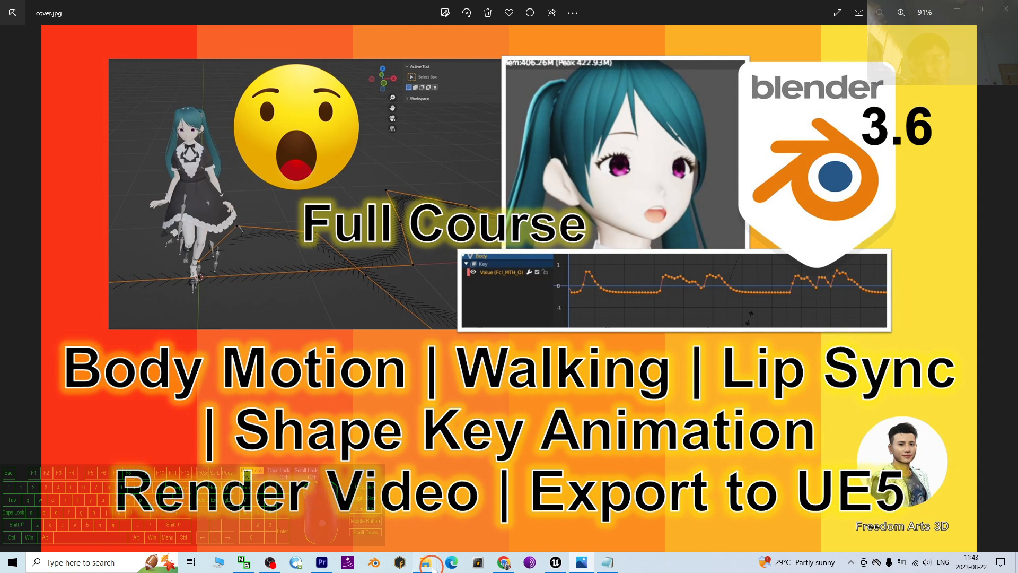
pyautogui.moveTo(425, 562)
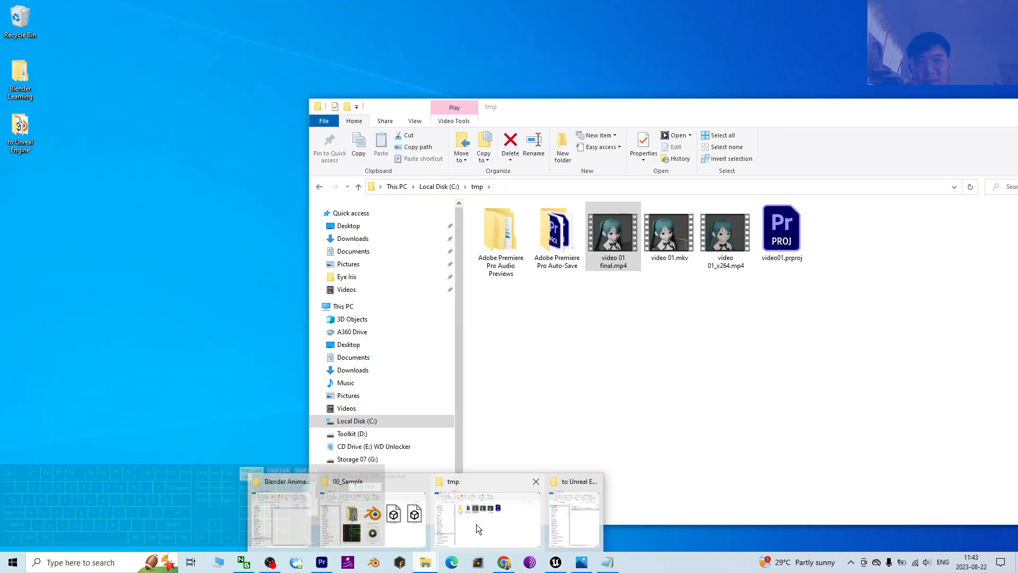
pyautogui.click(476, 524)
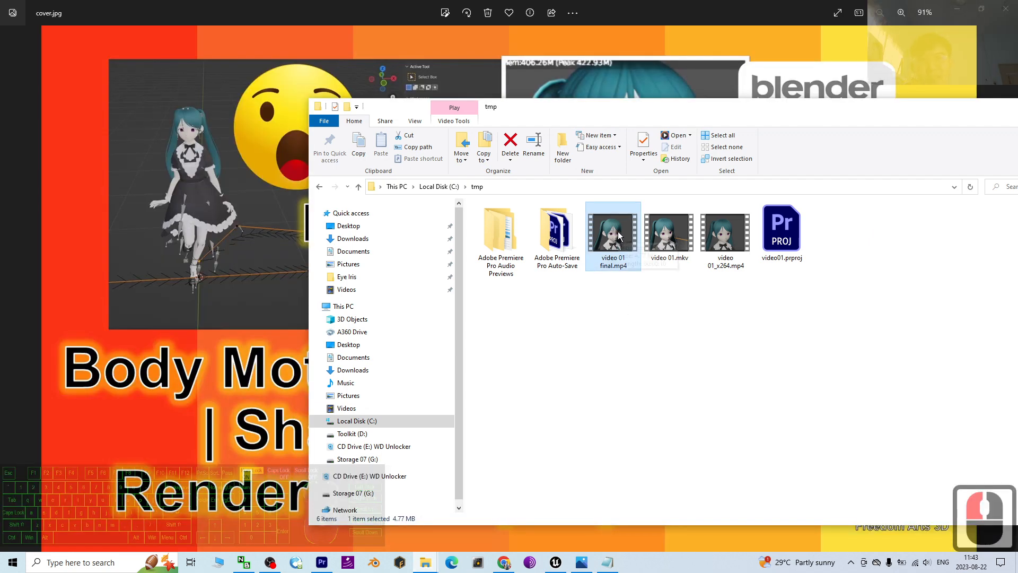
pyautogui.doubleClick(617, 233)
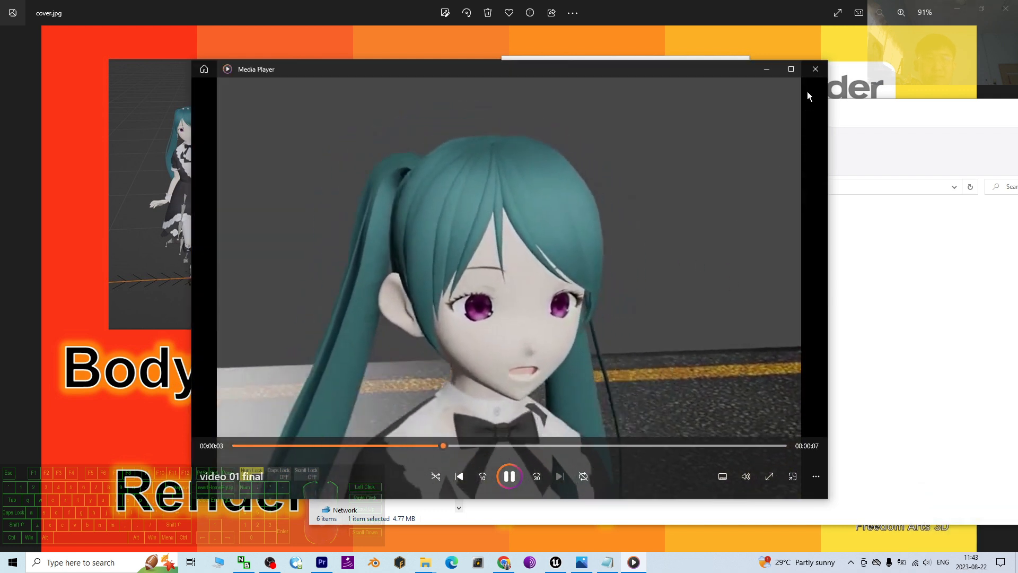
pyautogui.click(815, 69)
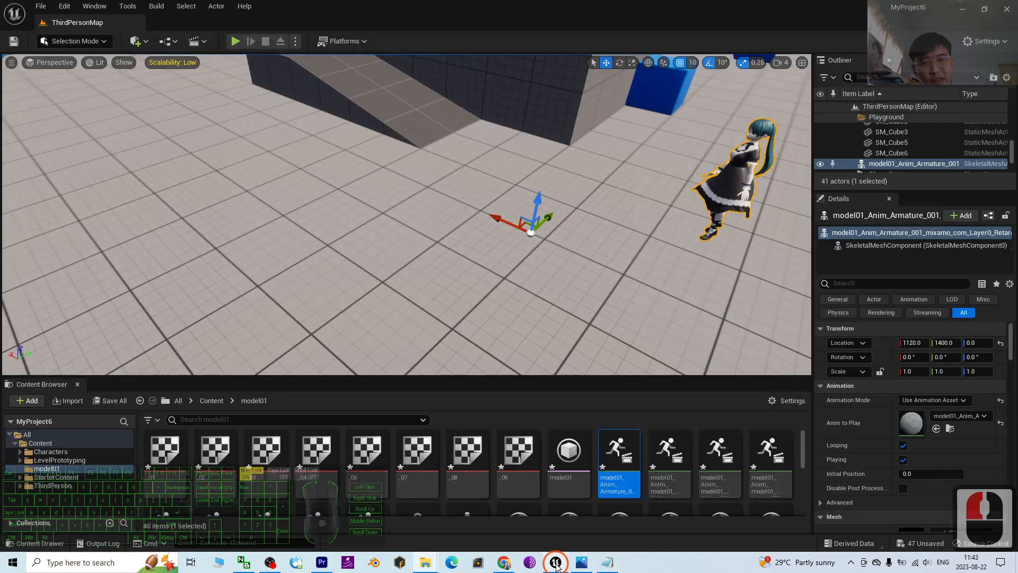
# Step: Return to Unreal Editor and examine the placed model01 character's face and upper body up close in the level
pyautogui.moveTo(632, 209); pyautogui.dragTo(639, 234)
pyautogui.moveTo(639, 234); pyautogui.dragTo(638, 191, button='right')
pyautogui.press('w')
pyautogui.press('a')
pyautogui.press('d')
pyautogui.press('w')
pyautogui.press('w')
pyautogui.press('a')
pyautogui.press('w')
pyautogui.press('s')
pyautogui.press('s')
pyautogui.press('w')
pyautogui.press('d')
pyautogui.press('a')
pyautogui.press('w')
pyautogui.press('w')
pyautogui.press('w')
pyautogui.press('w')
pyautogui.press('s')
pyautogui.press('s')
pyautogui.press('s')
pyautogui.press('w')
pyautogui.press('w')
pyautogui.press('w')
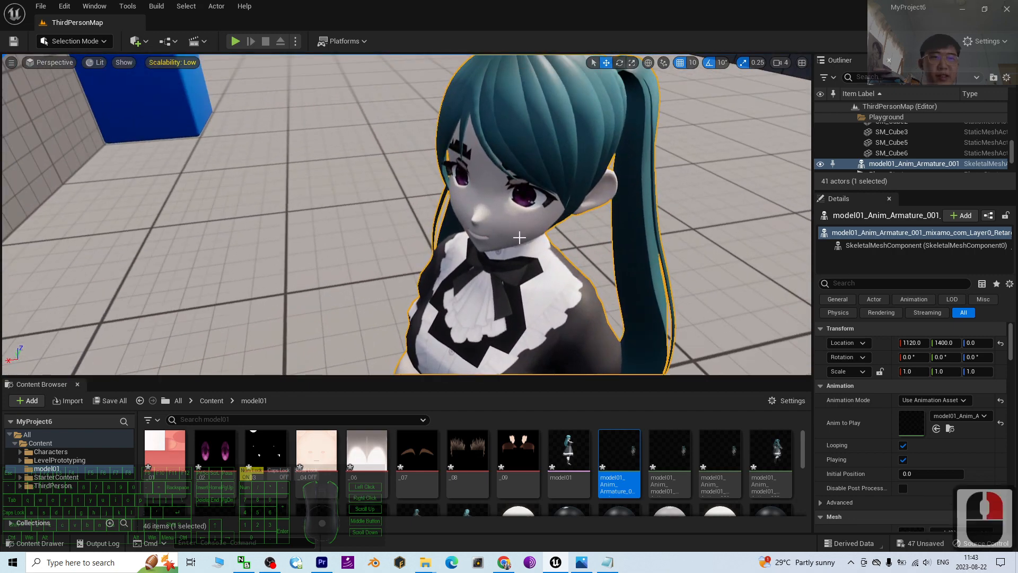
# Step: Examine the character's eyes and mouth from a lower angle, frame the whole character, and switch to the cover.jpg image in Photos
pyautogui.moveTo(486, 247); pyautogui.dragTo(473, 271, button='right')
pyautogui.press('s')
pyautogui.press('w')
pyautogui.press('s')
pyautogui.press('w')
pyautogui.press('w')
pyautogui.press('w')
pyautogui.press('w')
pyautogui.press('w')
pyautogui.press('s')
pyautogui.press('s')
pyautogui.press('d')
pyautogui.press('w')
pyautogui.press('w')
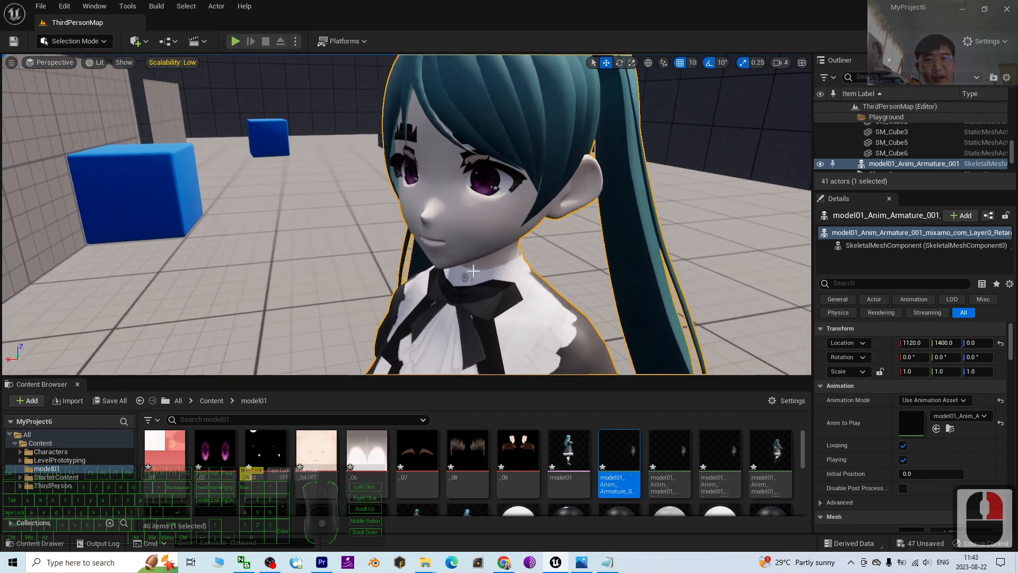
pyautogui.press('f')
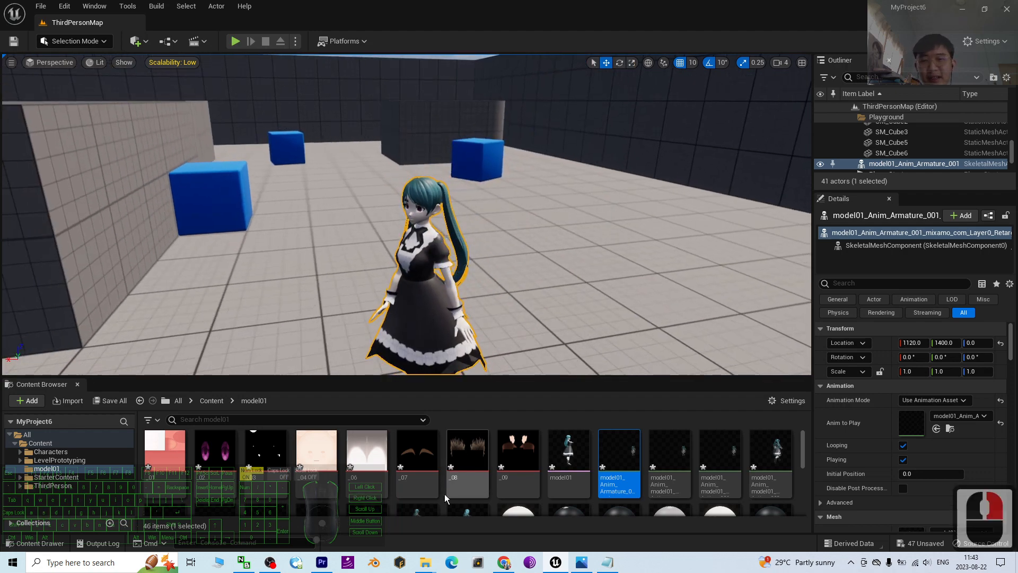
pyautogui.click(582, 562)
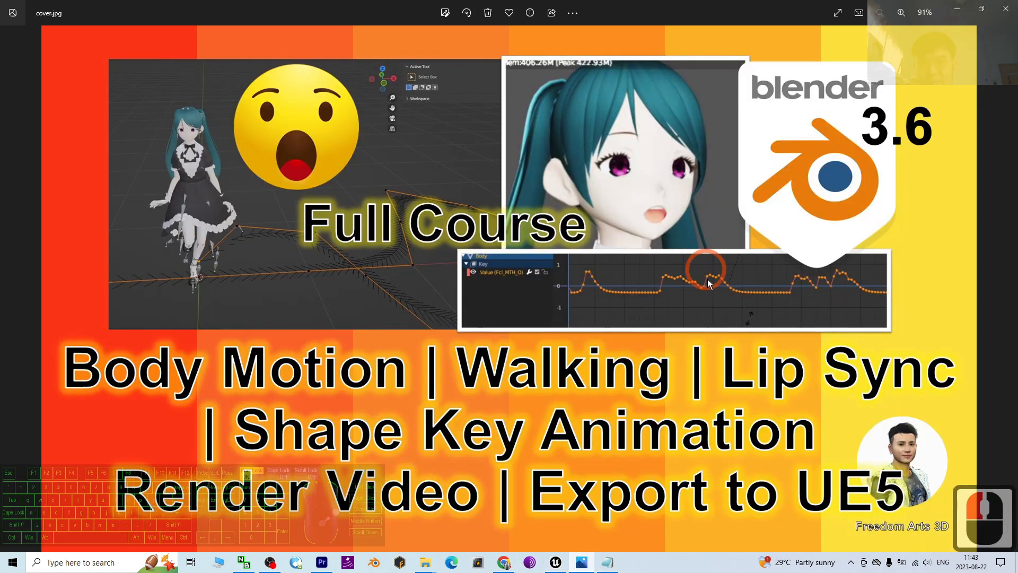